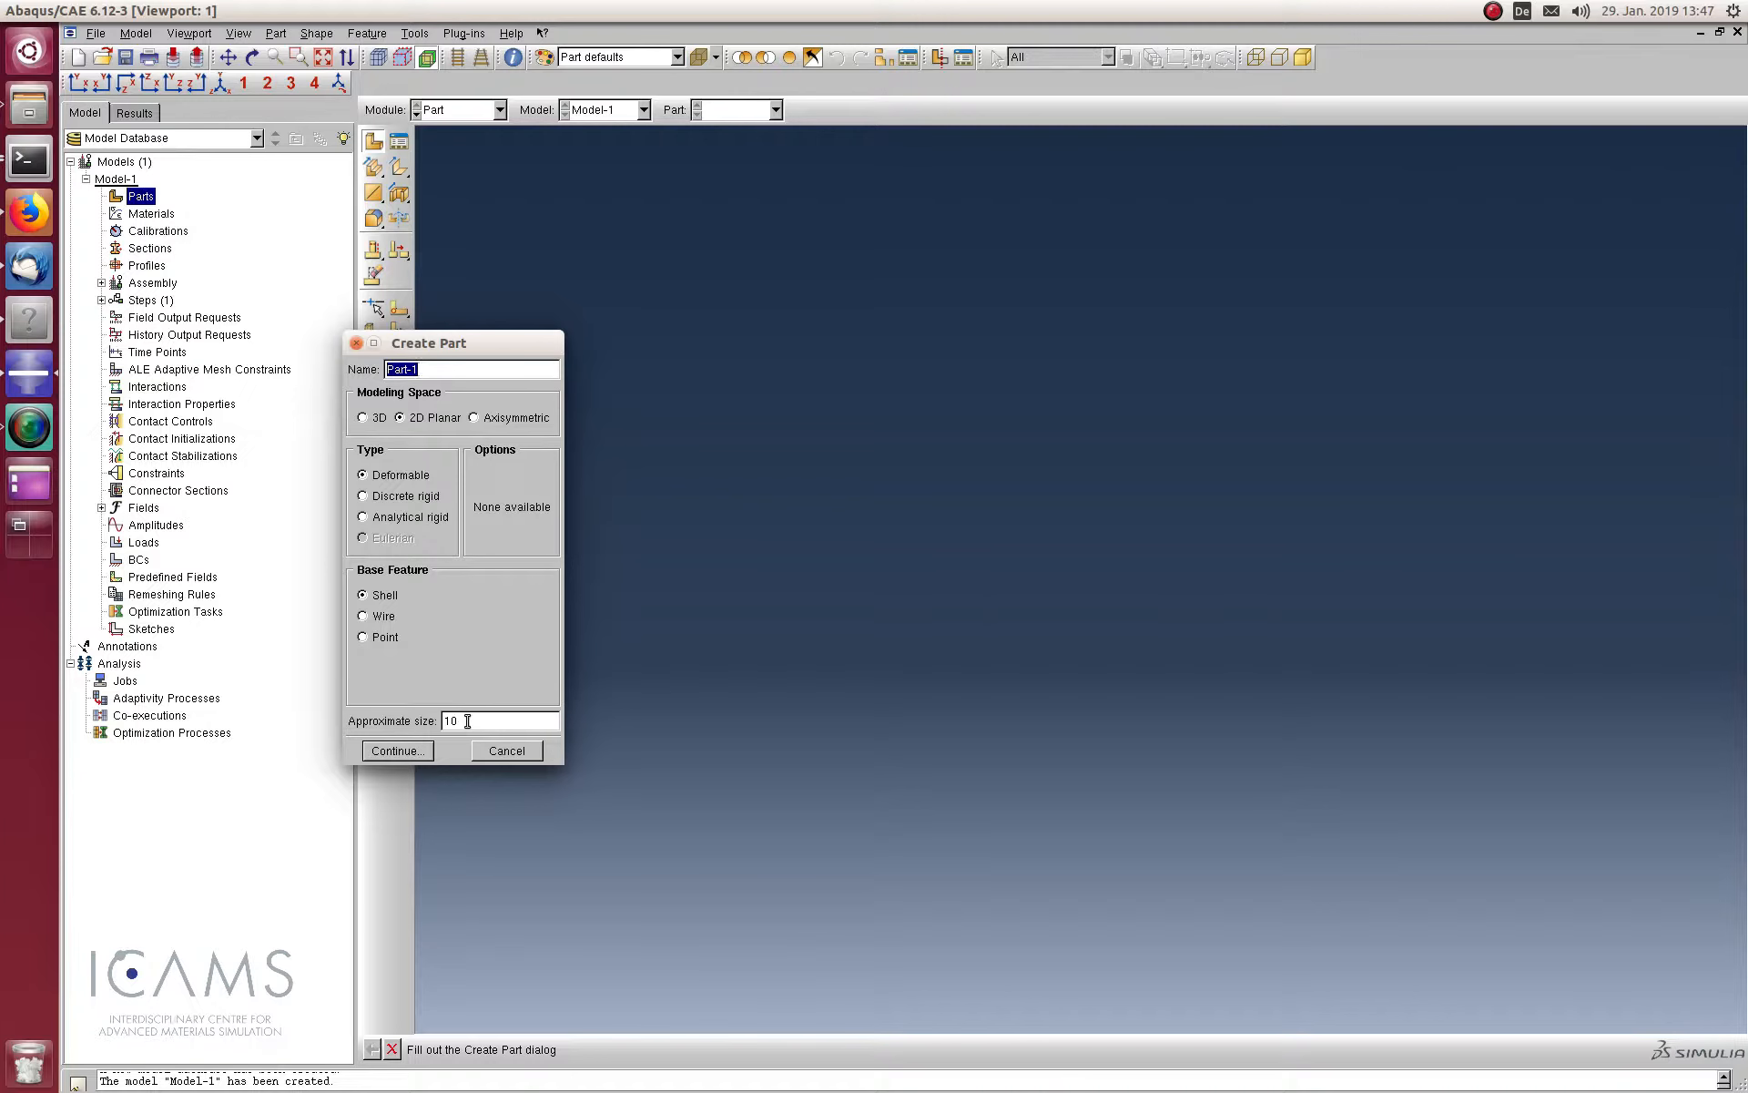
Create the 2D planar deformable shell part with approximate size 10 and sketch a square about 0.4 wide centred on the origin
click(400, 750)
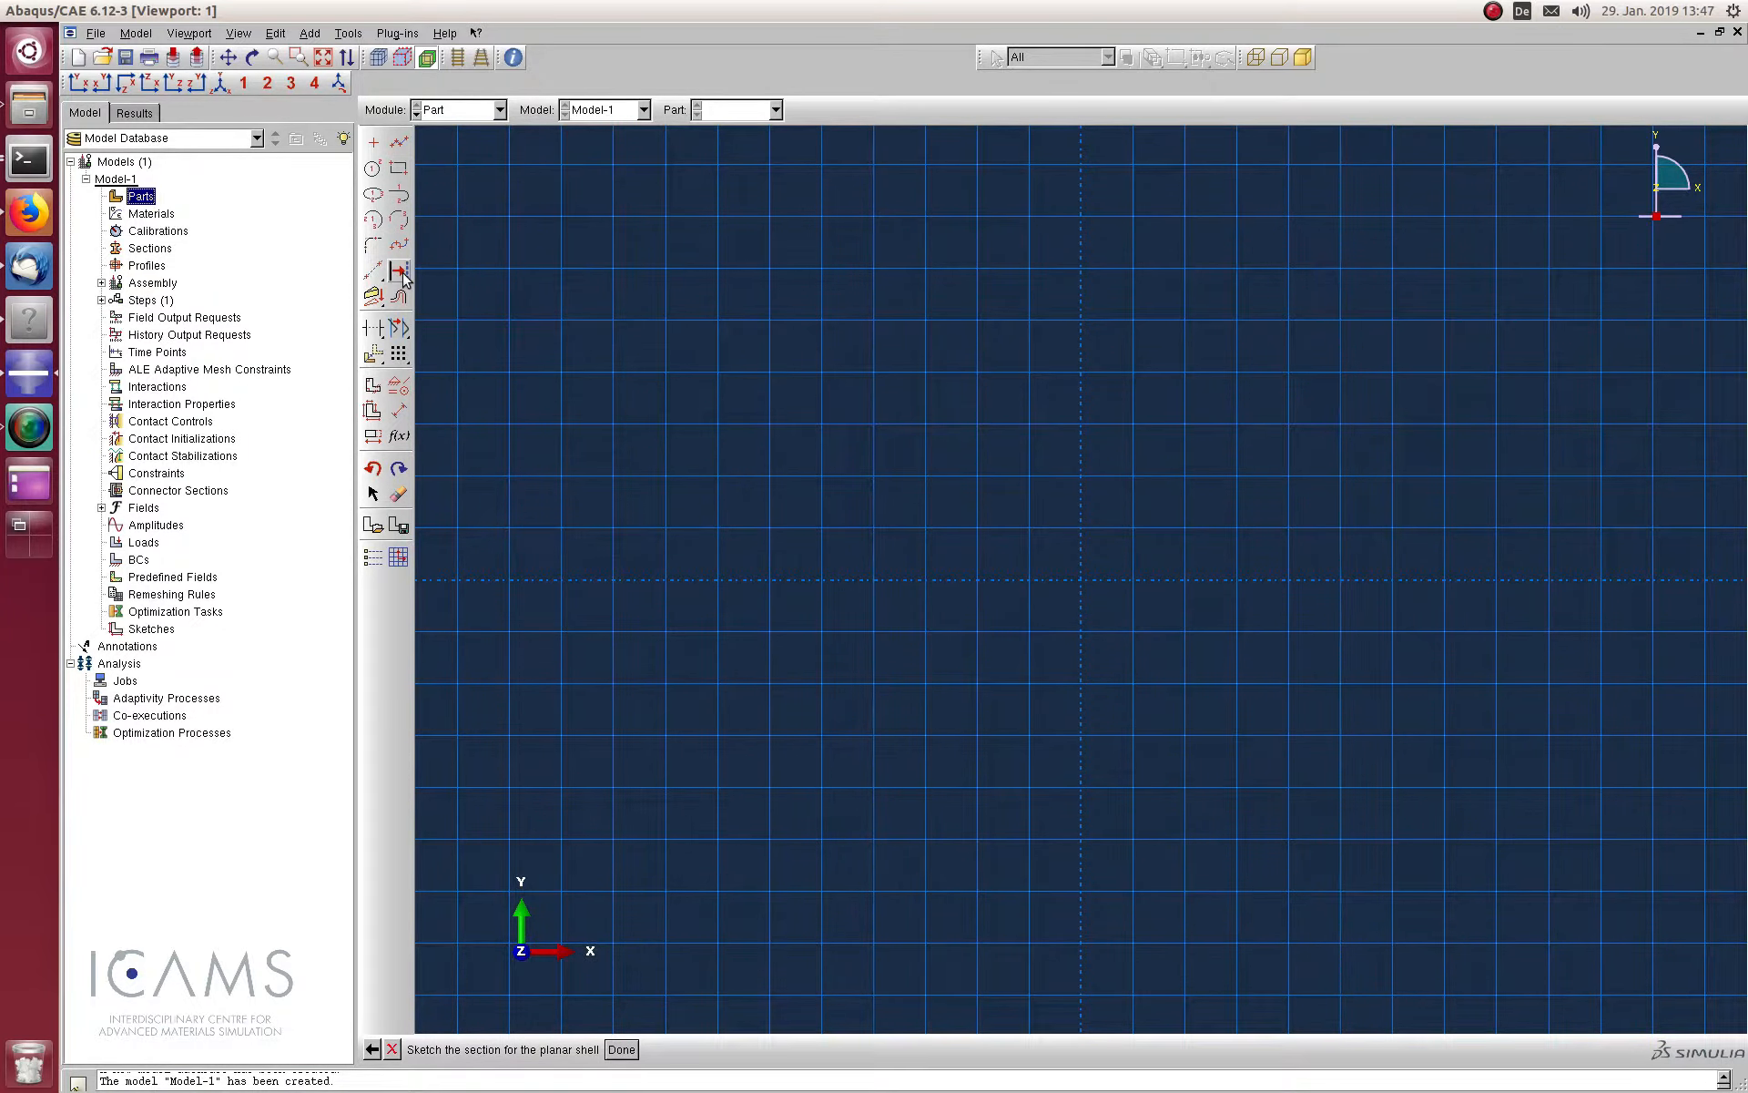
click(397, 171)
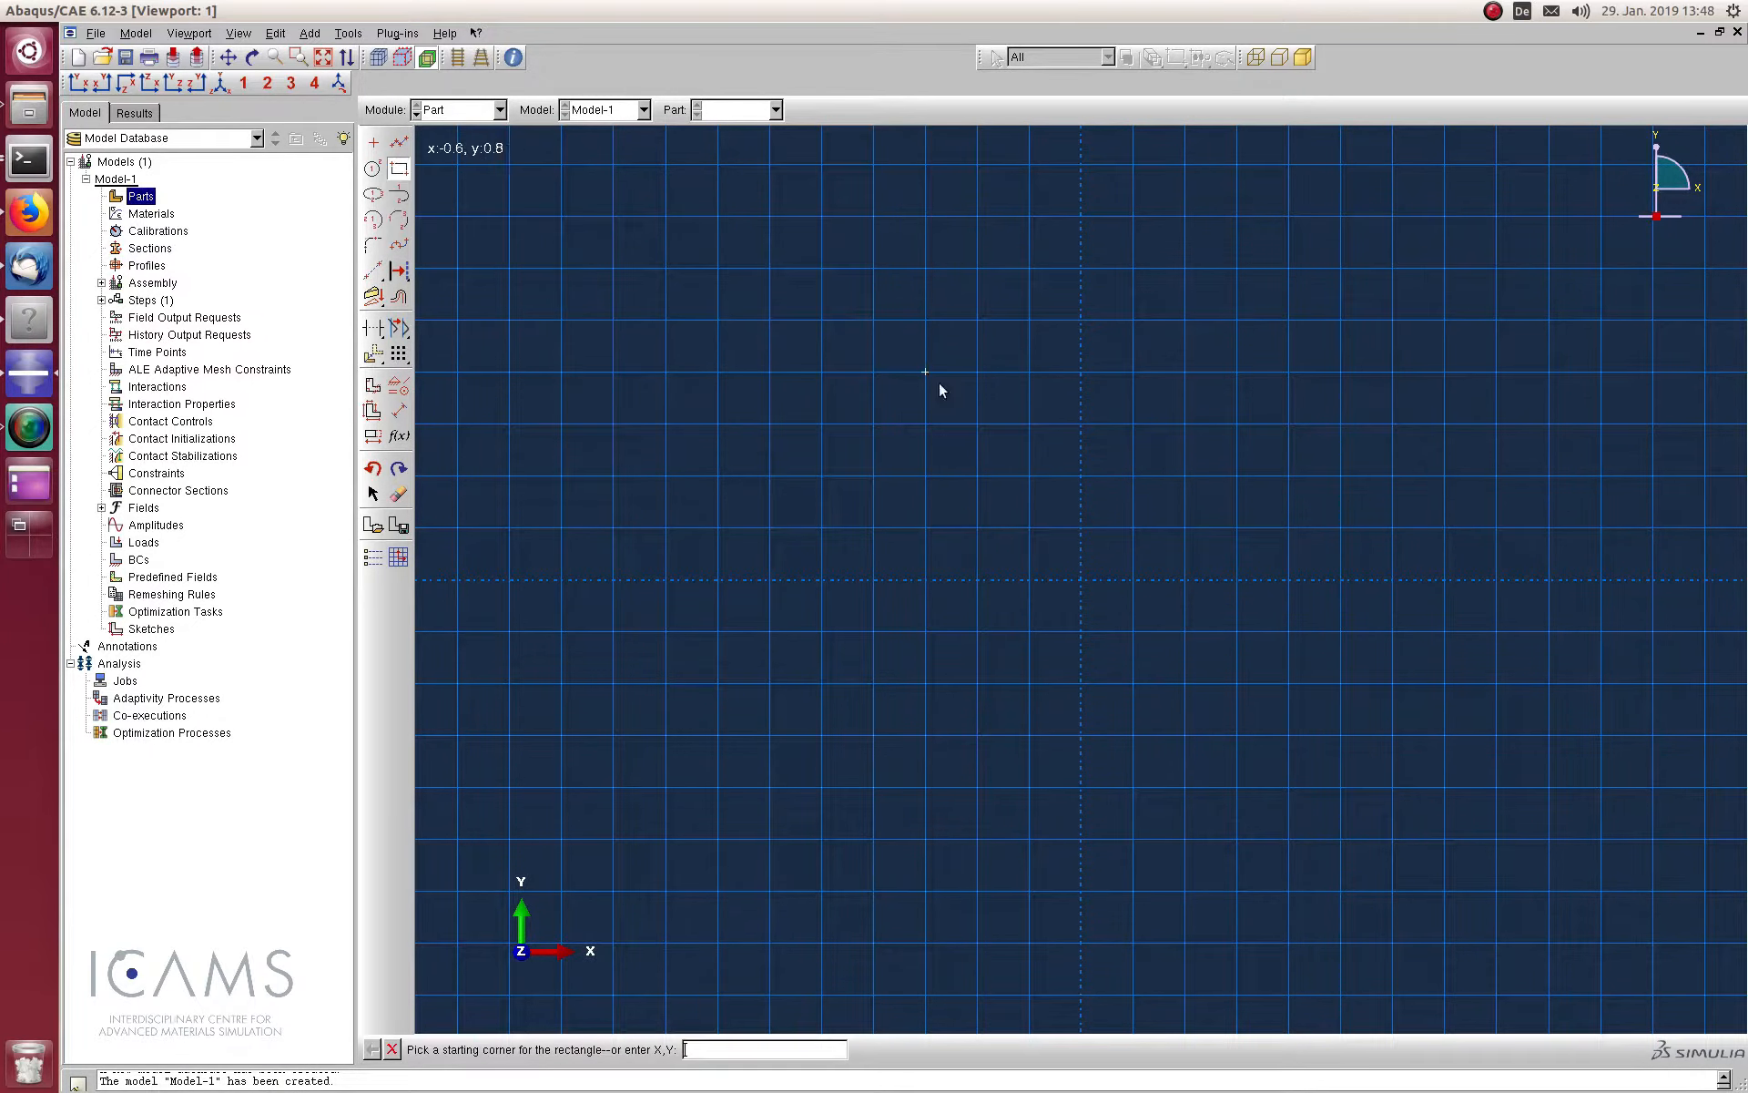
click(1024, 532)
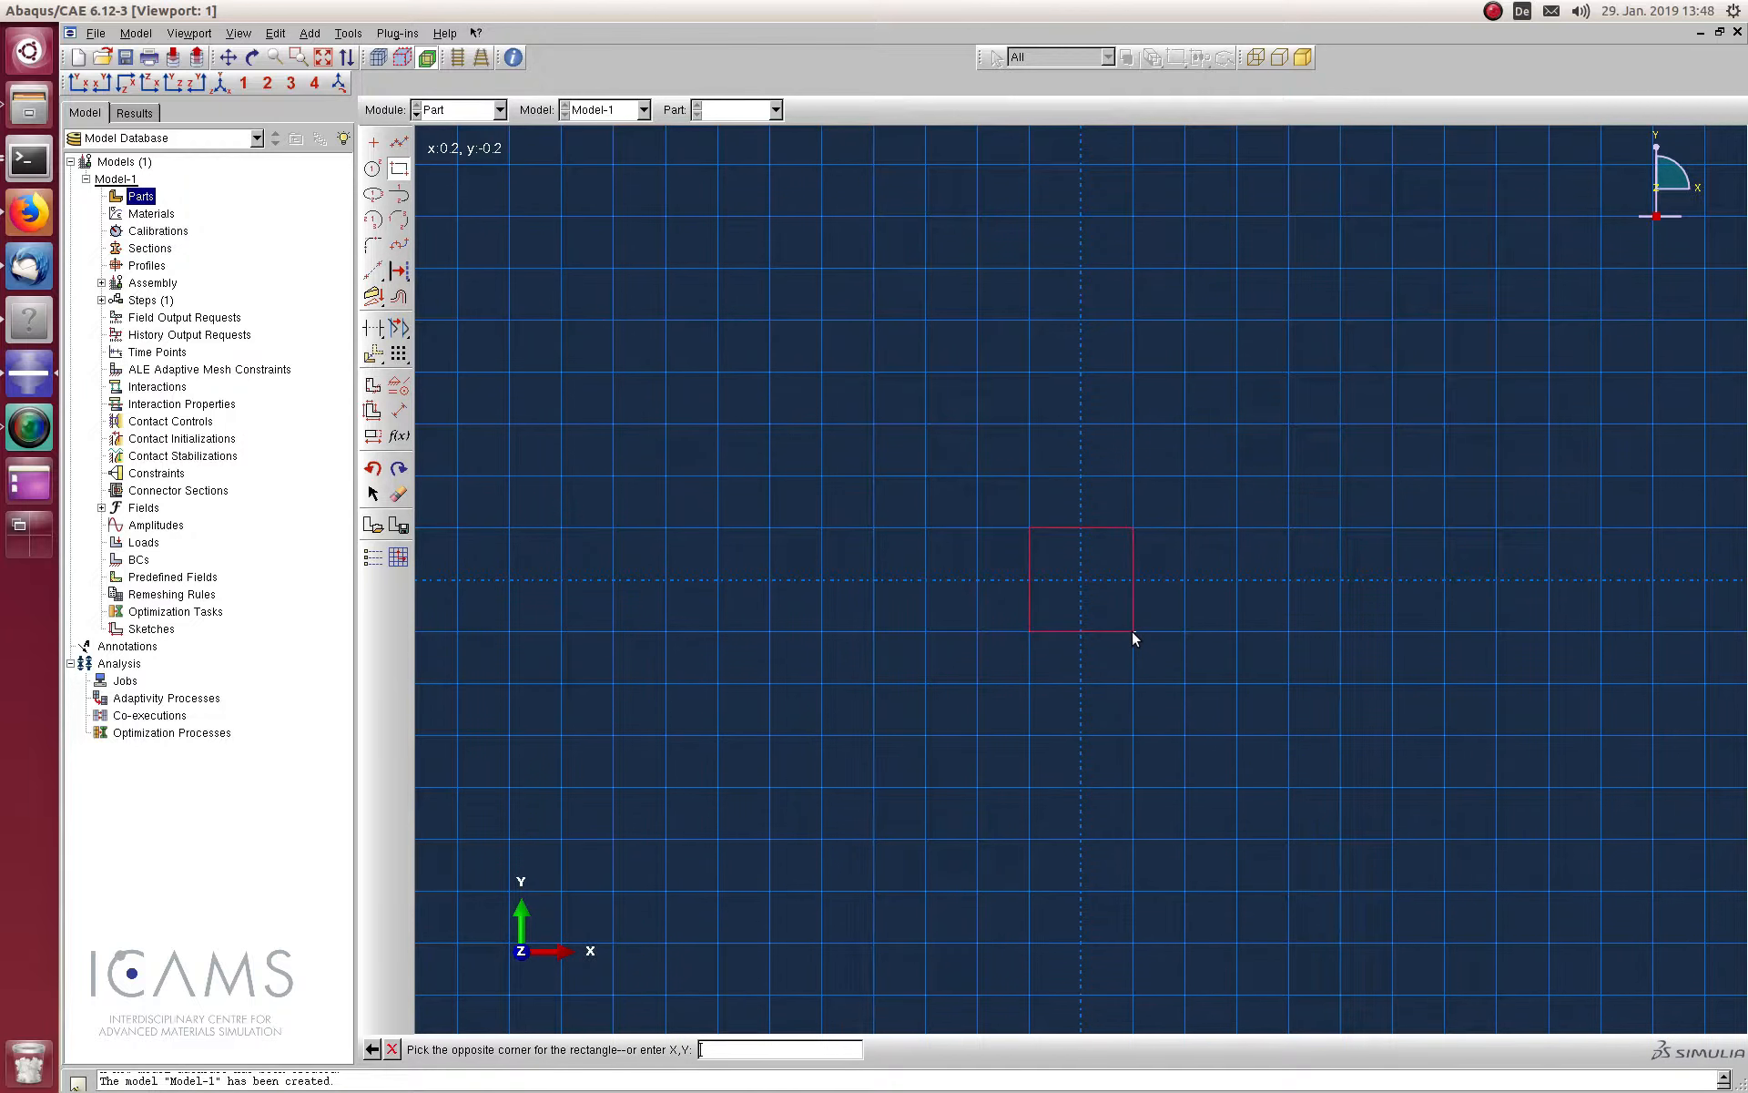
click(1133, 631)
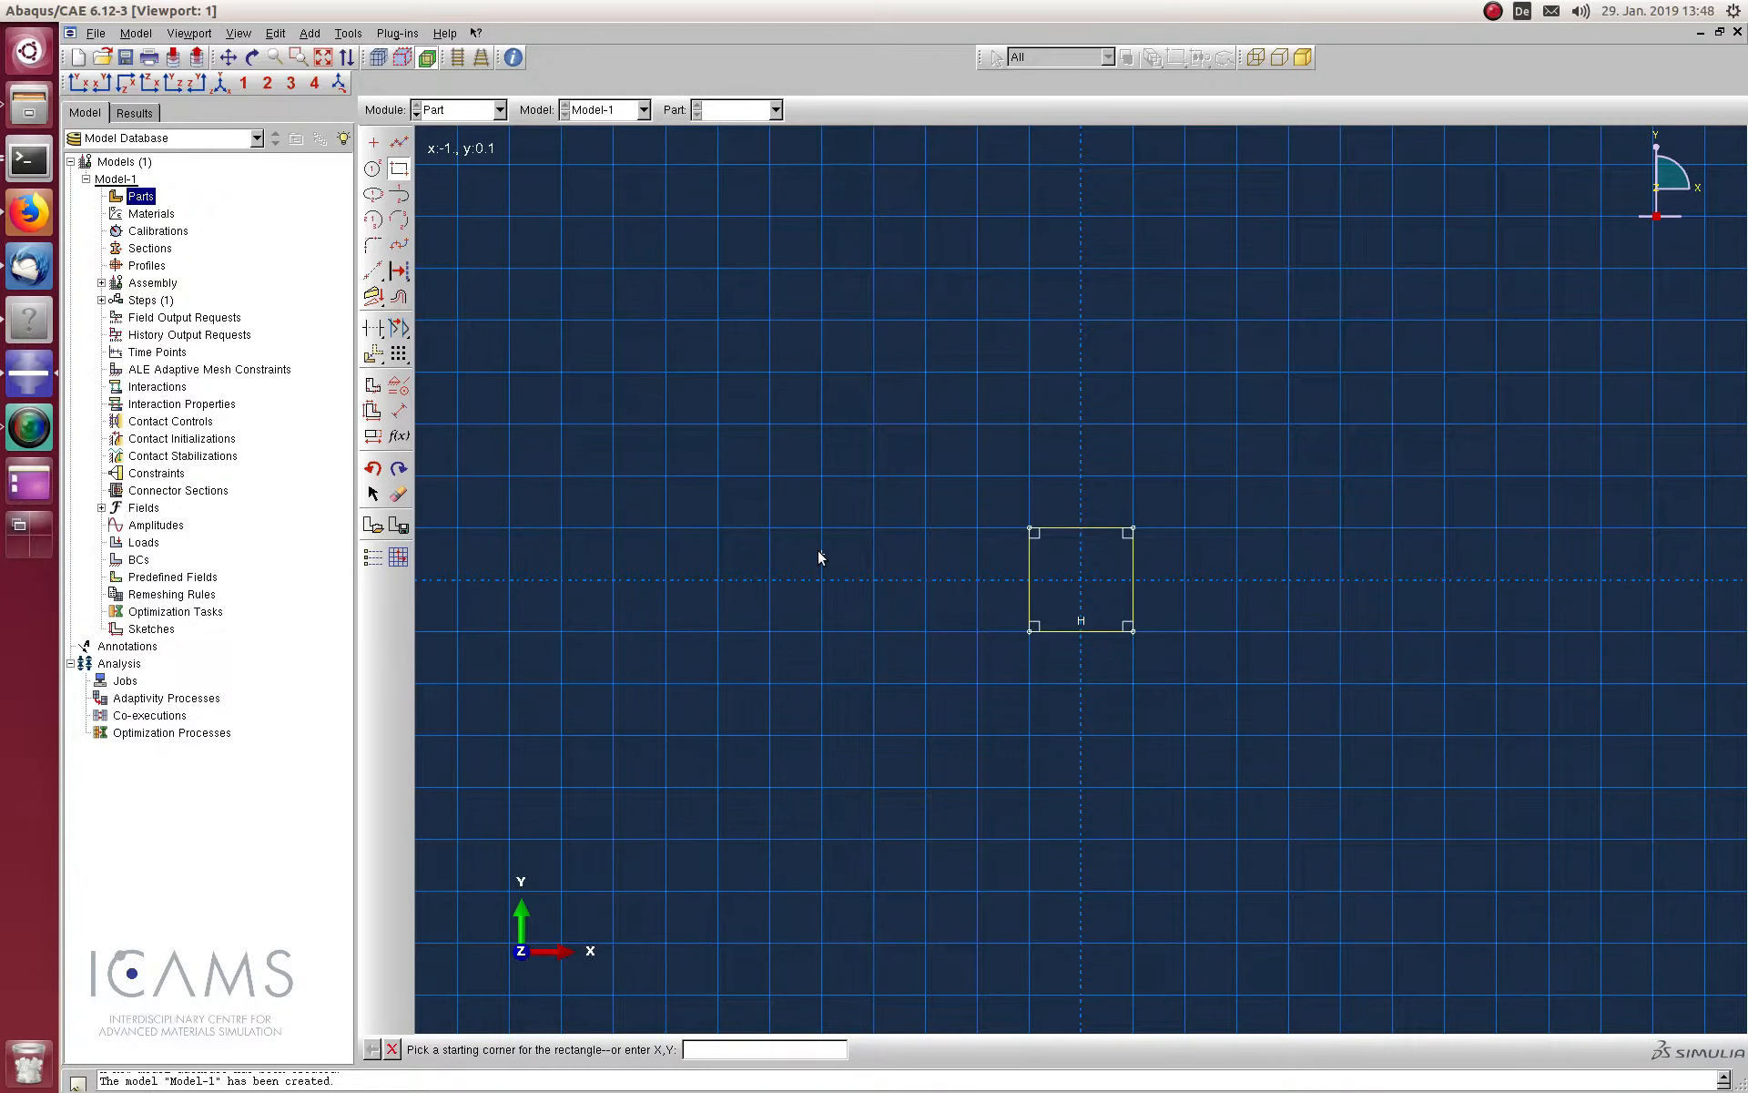
Dimension the bottom edge of the sketched square and set its length to 1
click(399, 414)
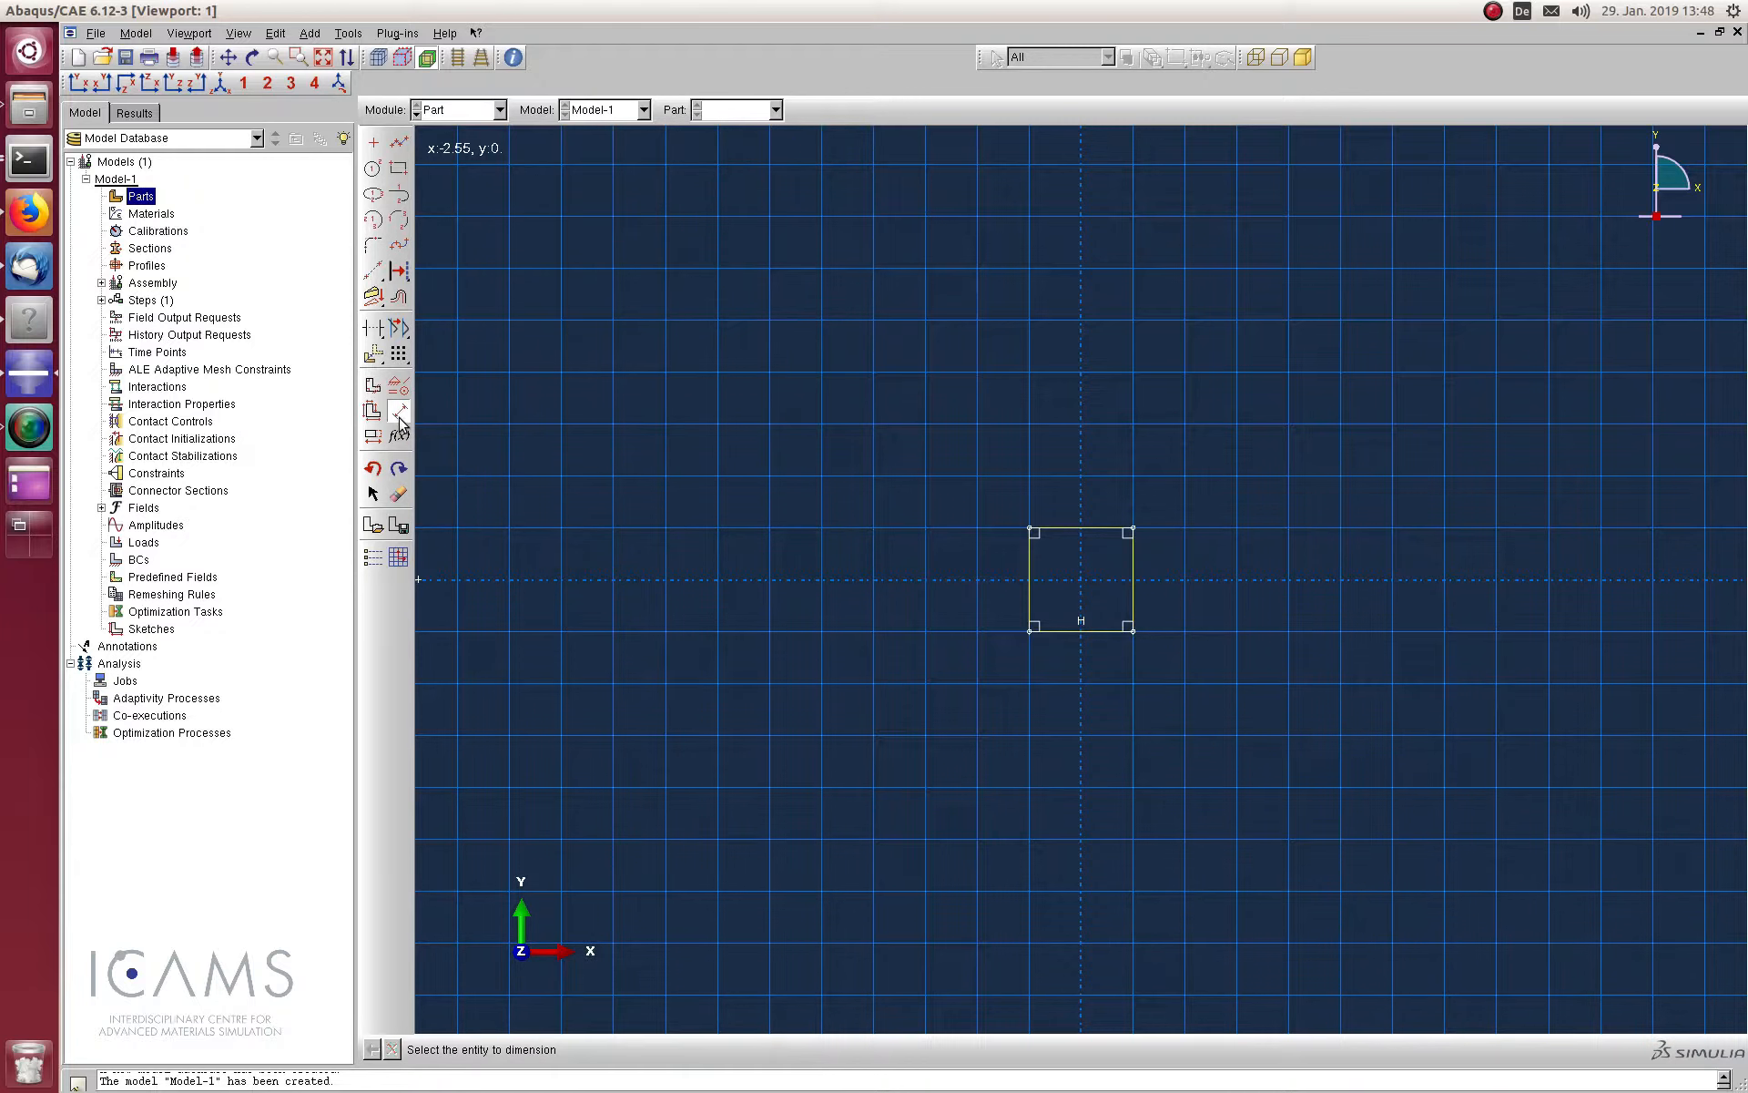
click(1078, 638)
click(1077, 763)
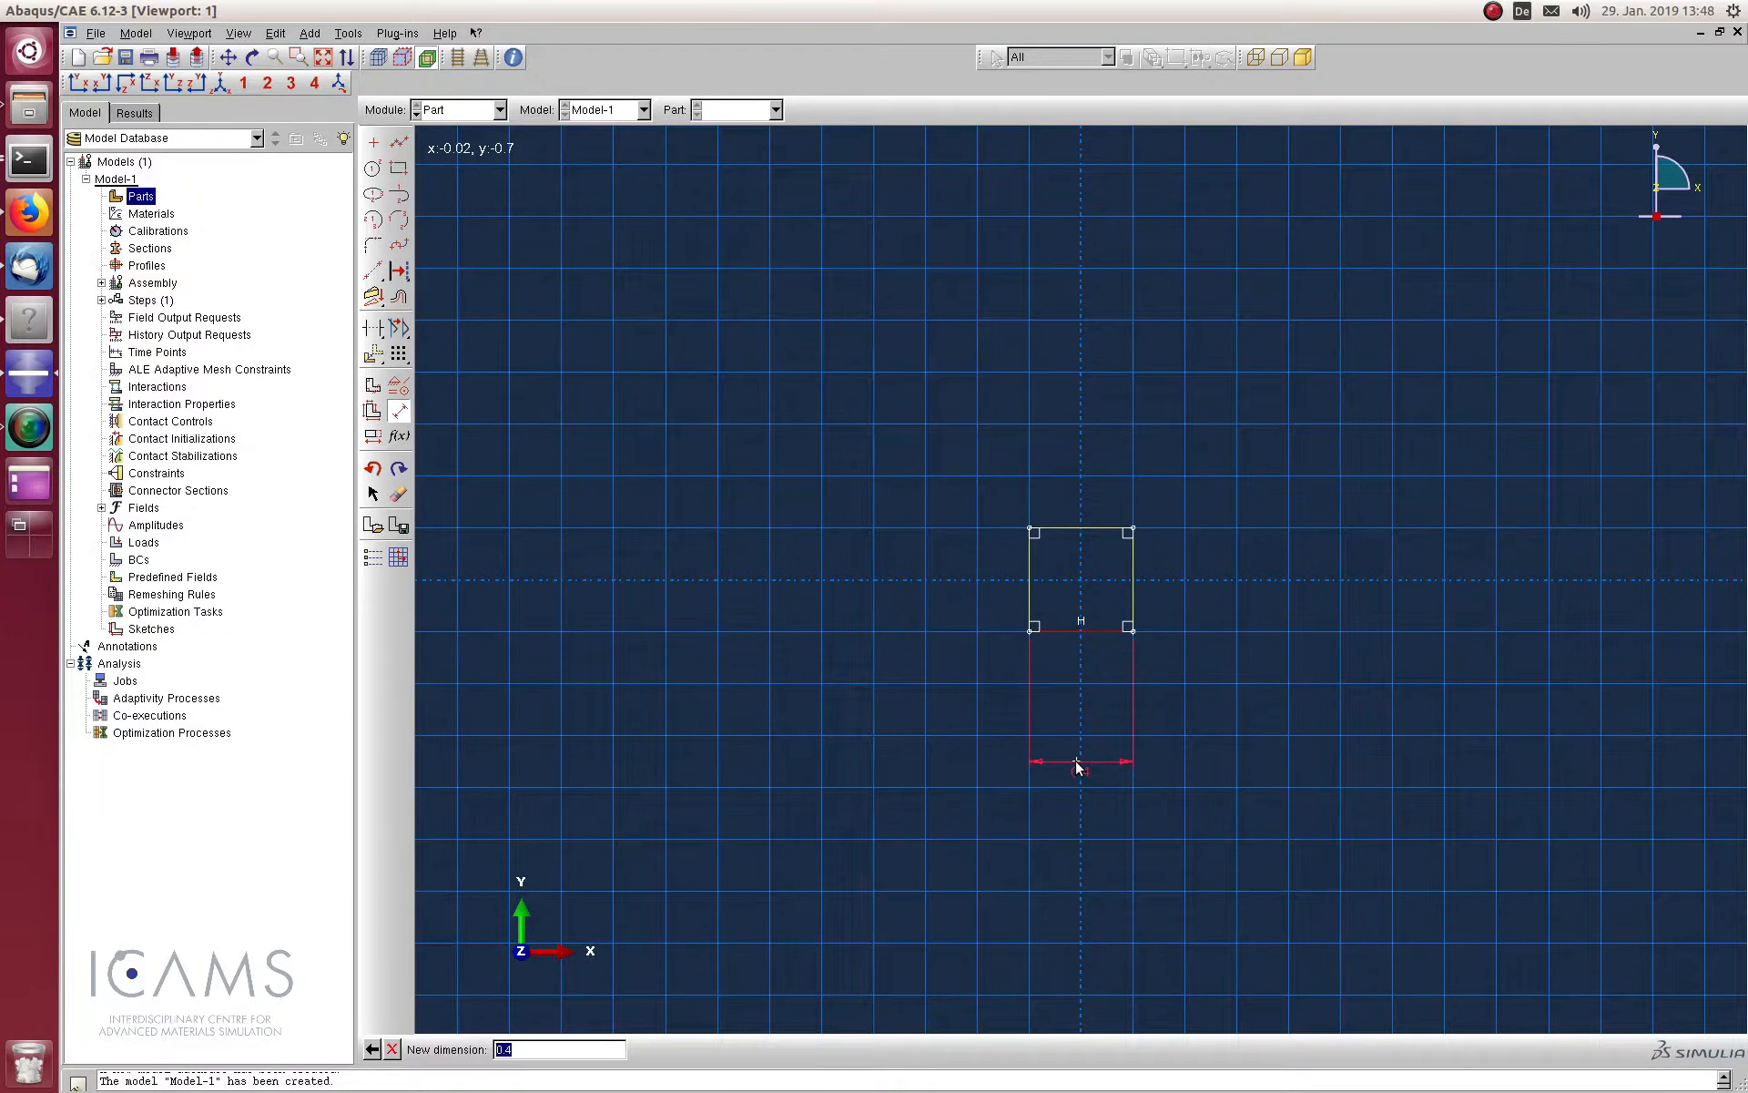
text(1)
key(Return)
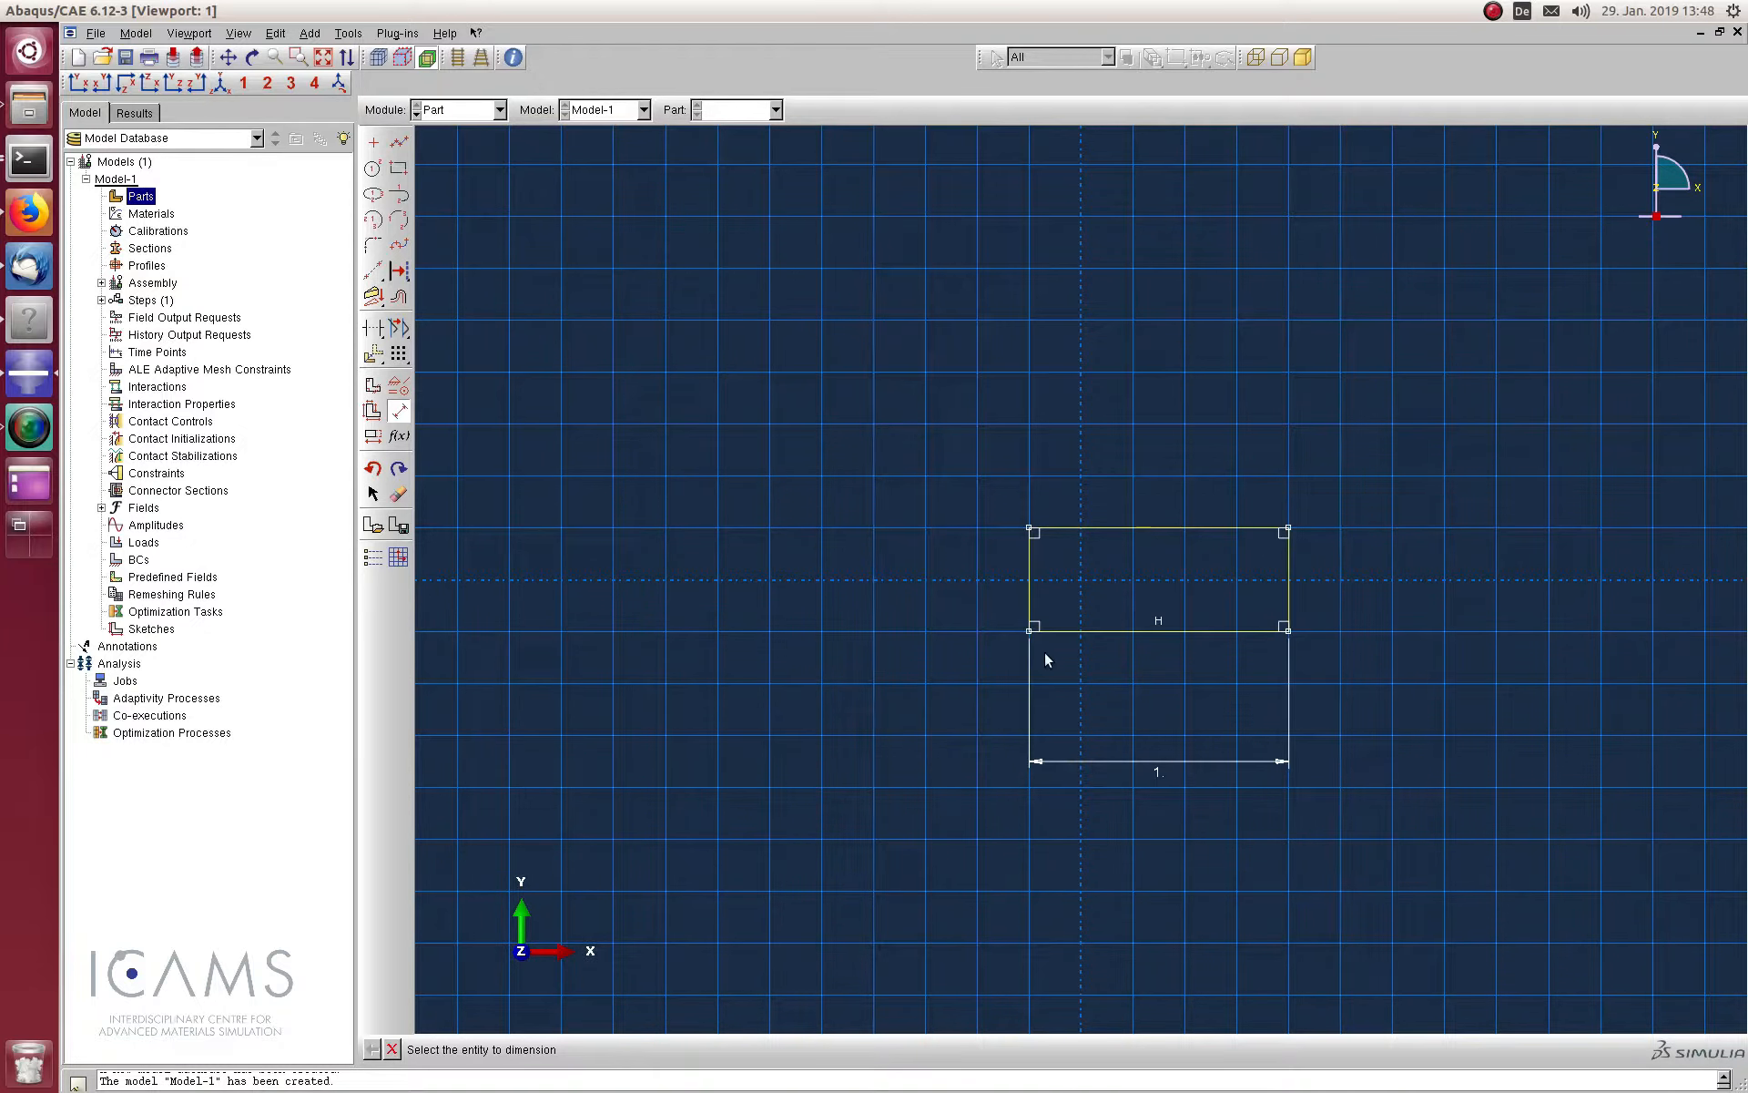
Set the length of the rectangle's left edge to 1 and finish the sketch to generate the part
click(1031, 593)
click(935, 571)
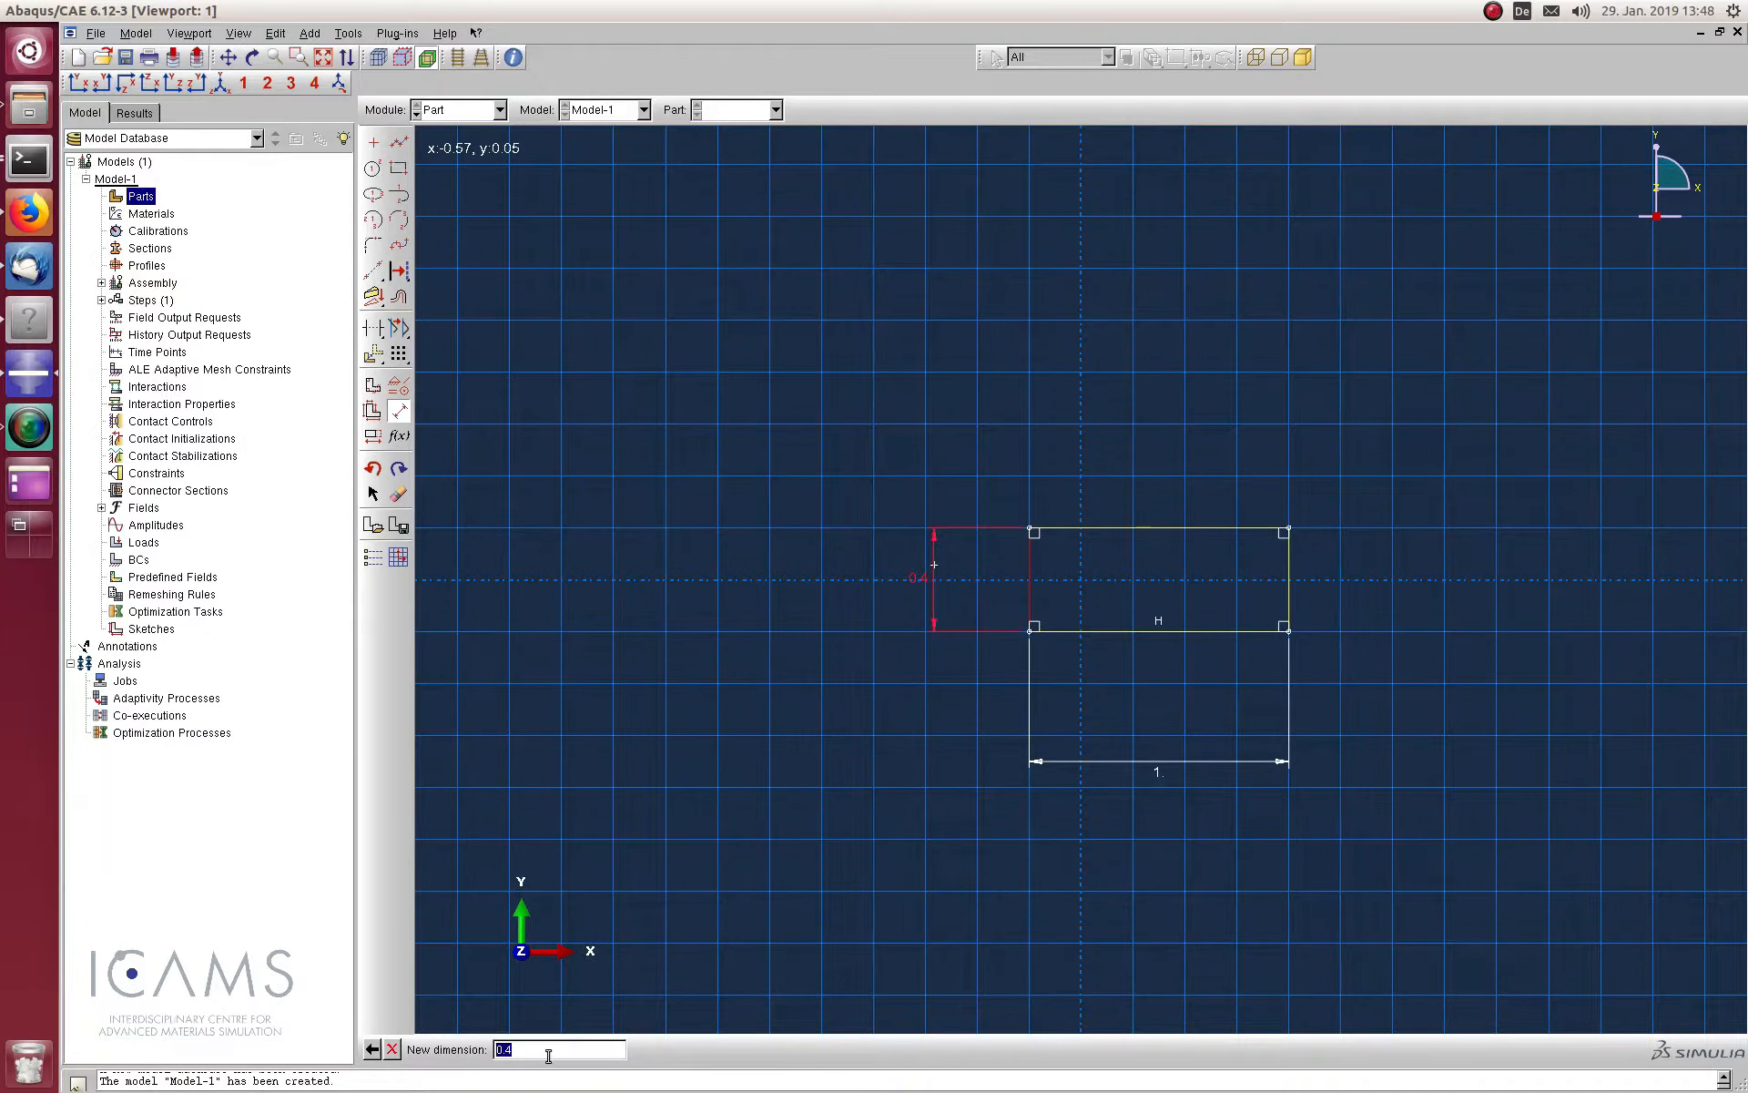
text(1)
key(Return)
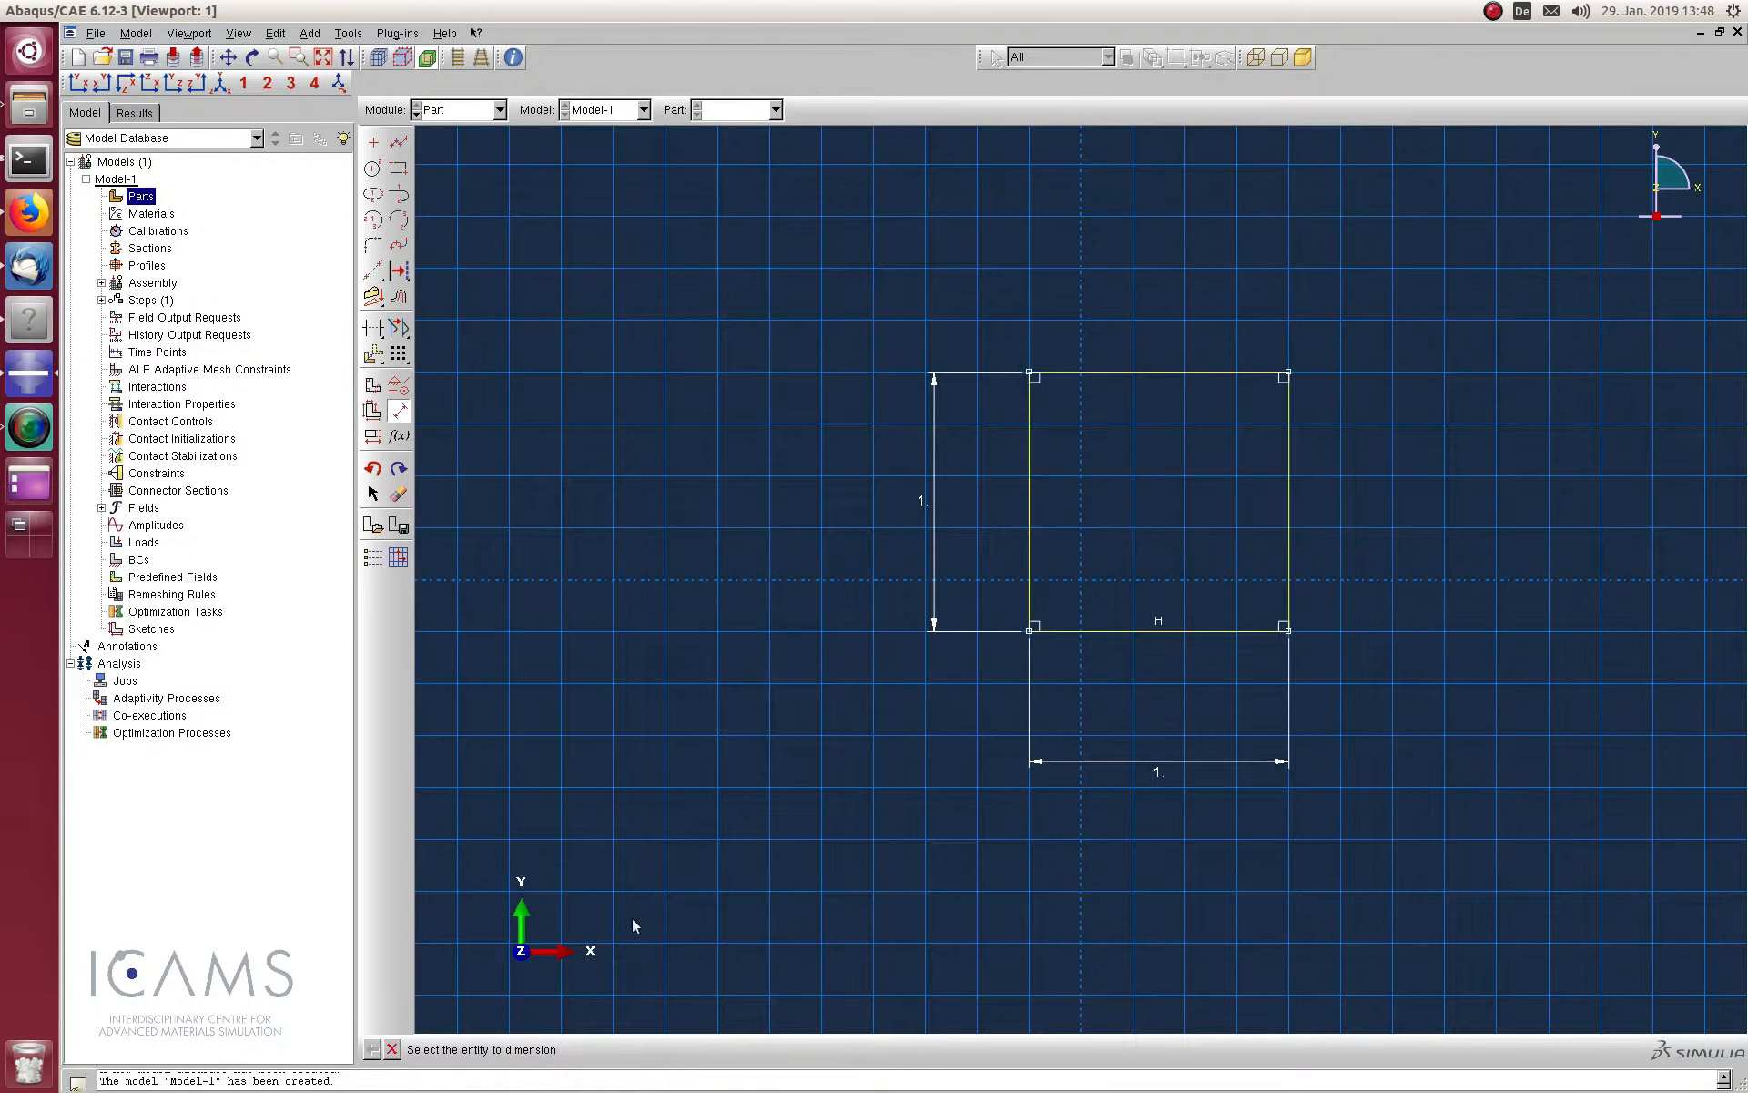
middle_click(804, 572)
middle_click(803, 572)
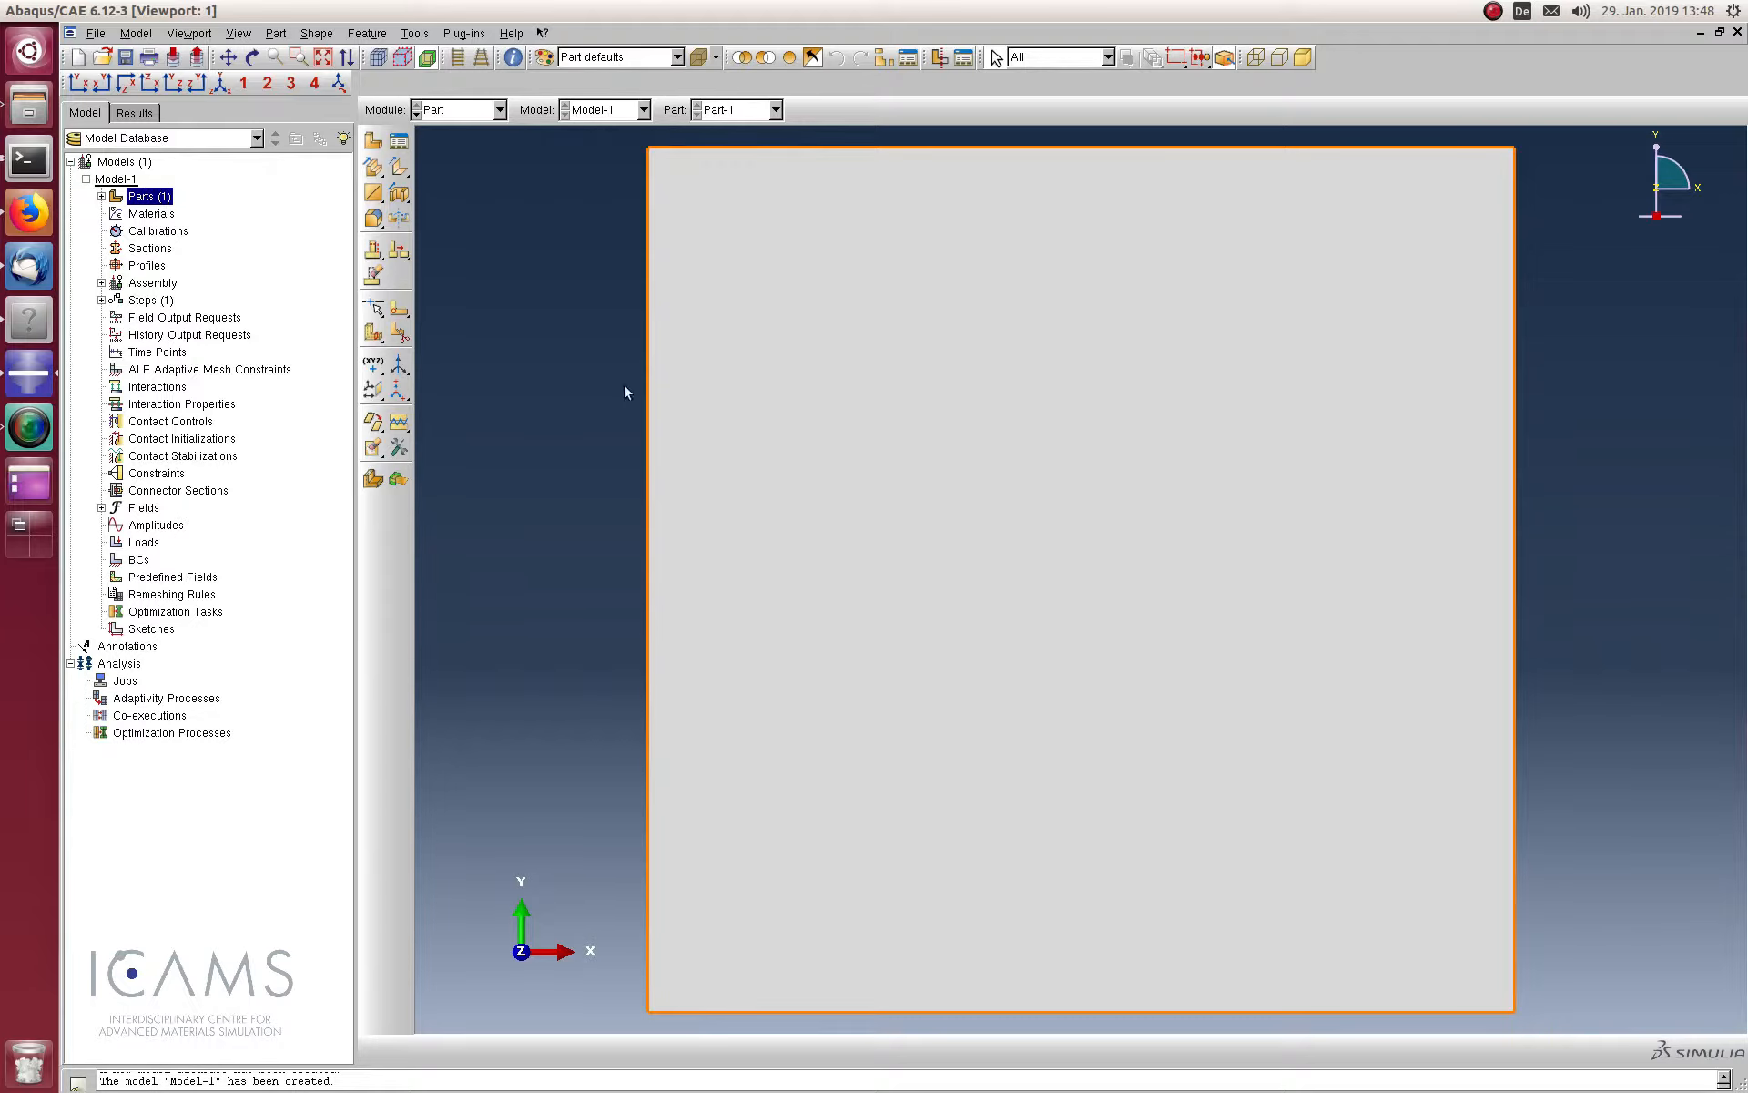
Start a face partition sketch on the part and draw a vertical line across the whole face at about x = -0.35
scroll(553, 358, up, 1)
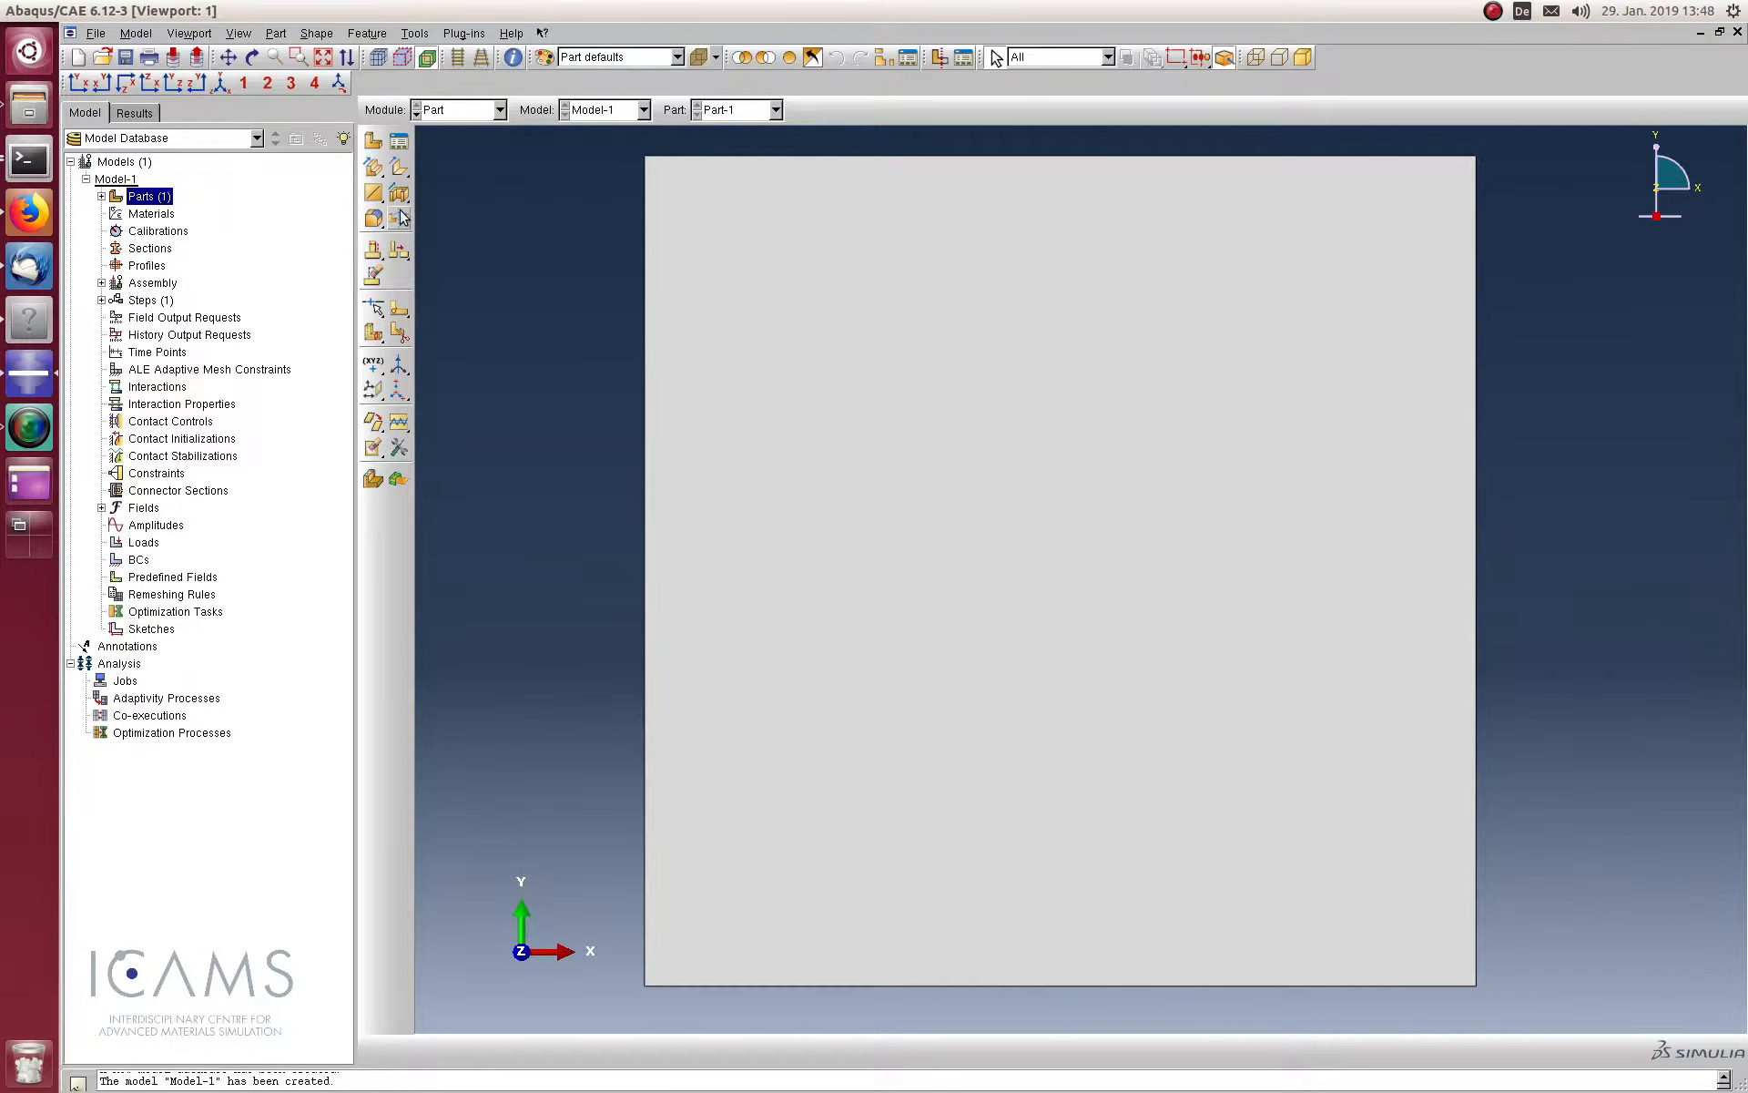
click(399, 310)
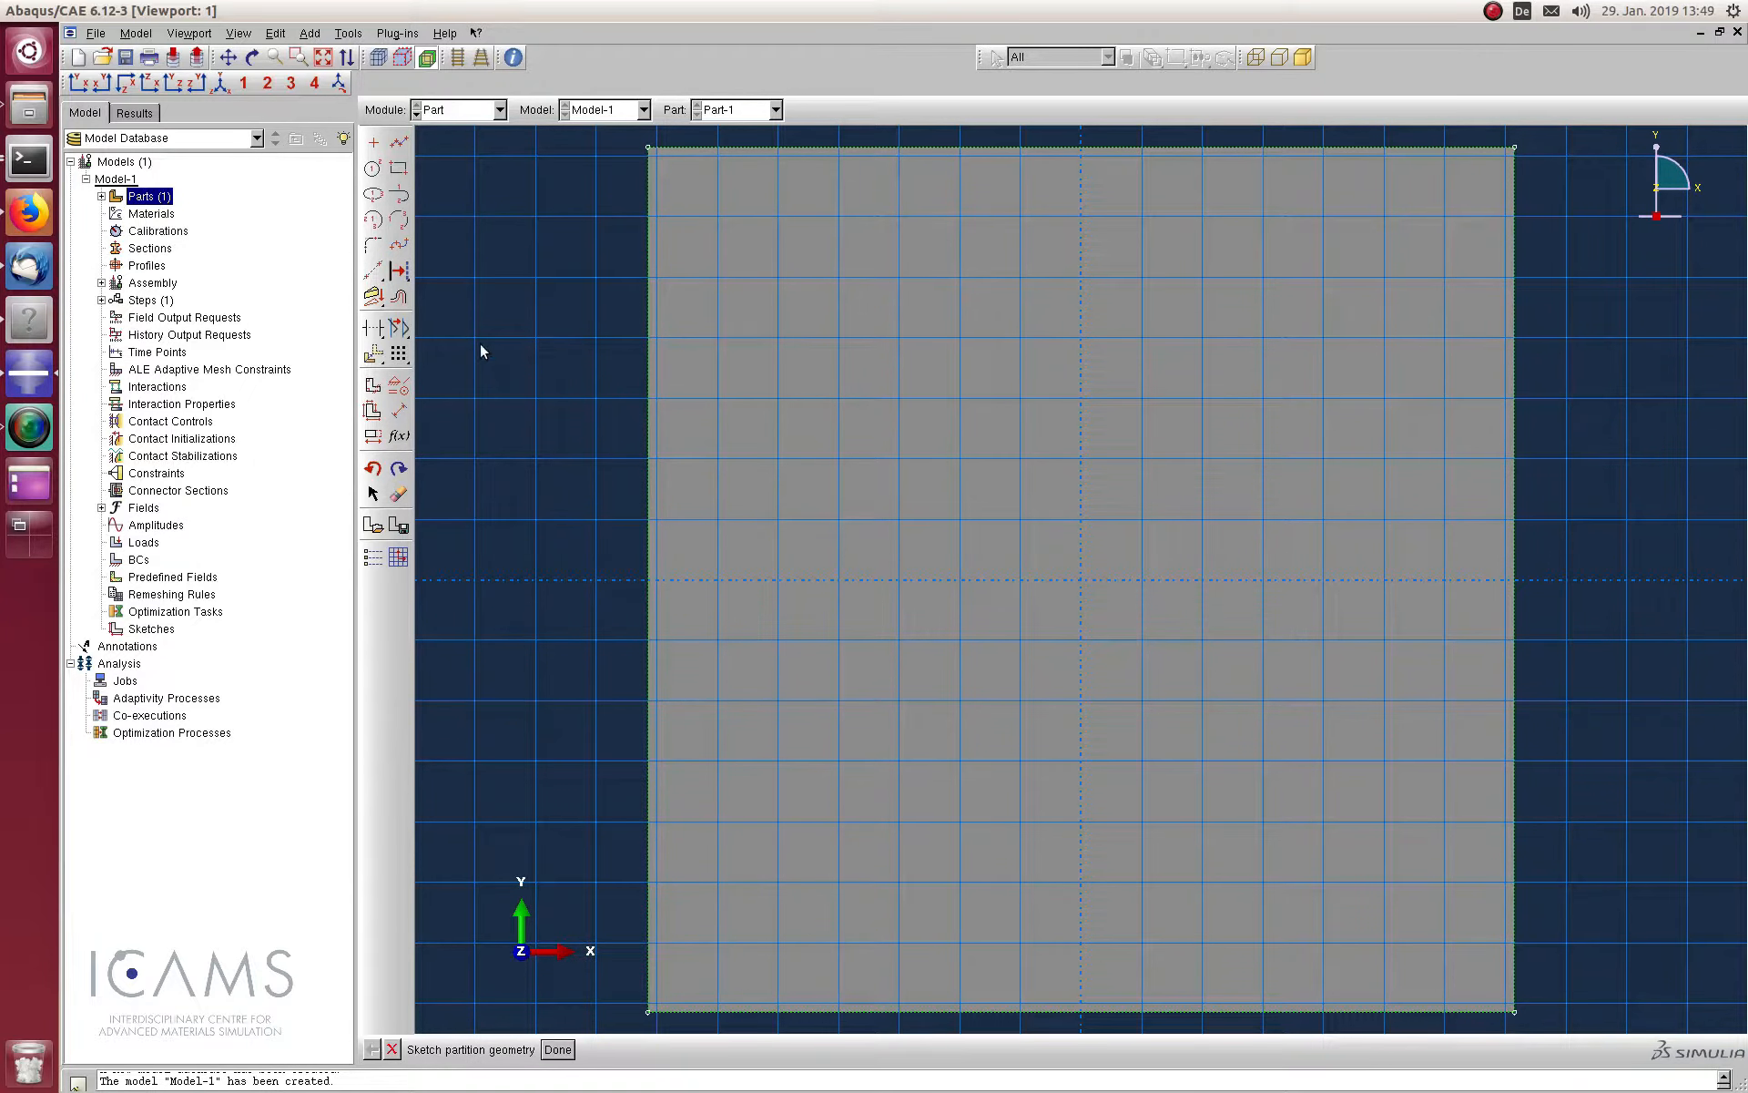
scroll(533, 374, down, 3)
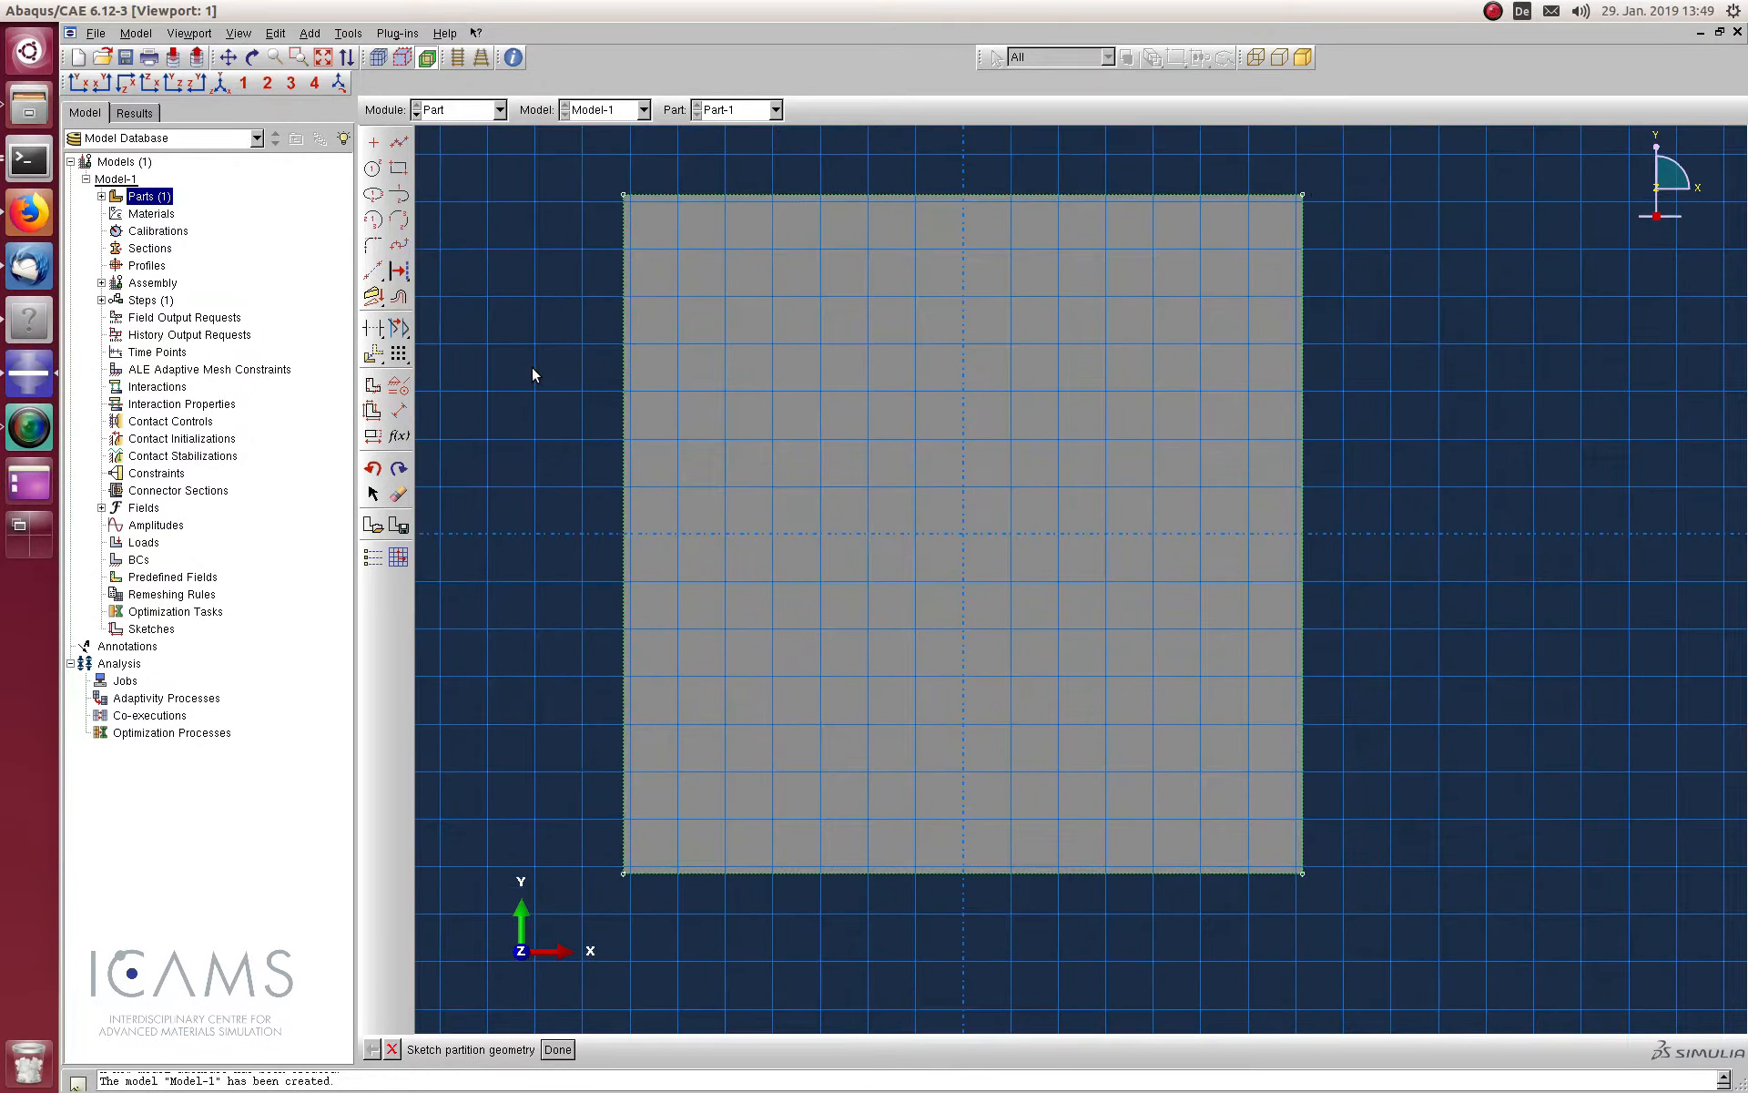
scroll(534, 373, down, 1)
click(399, 141)
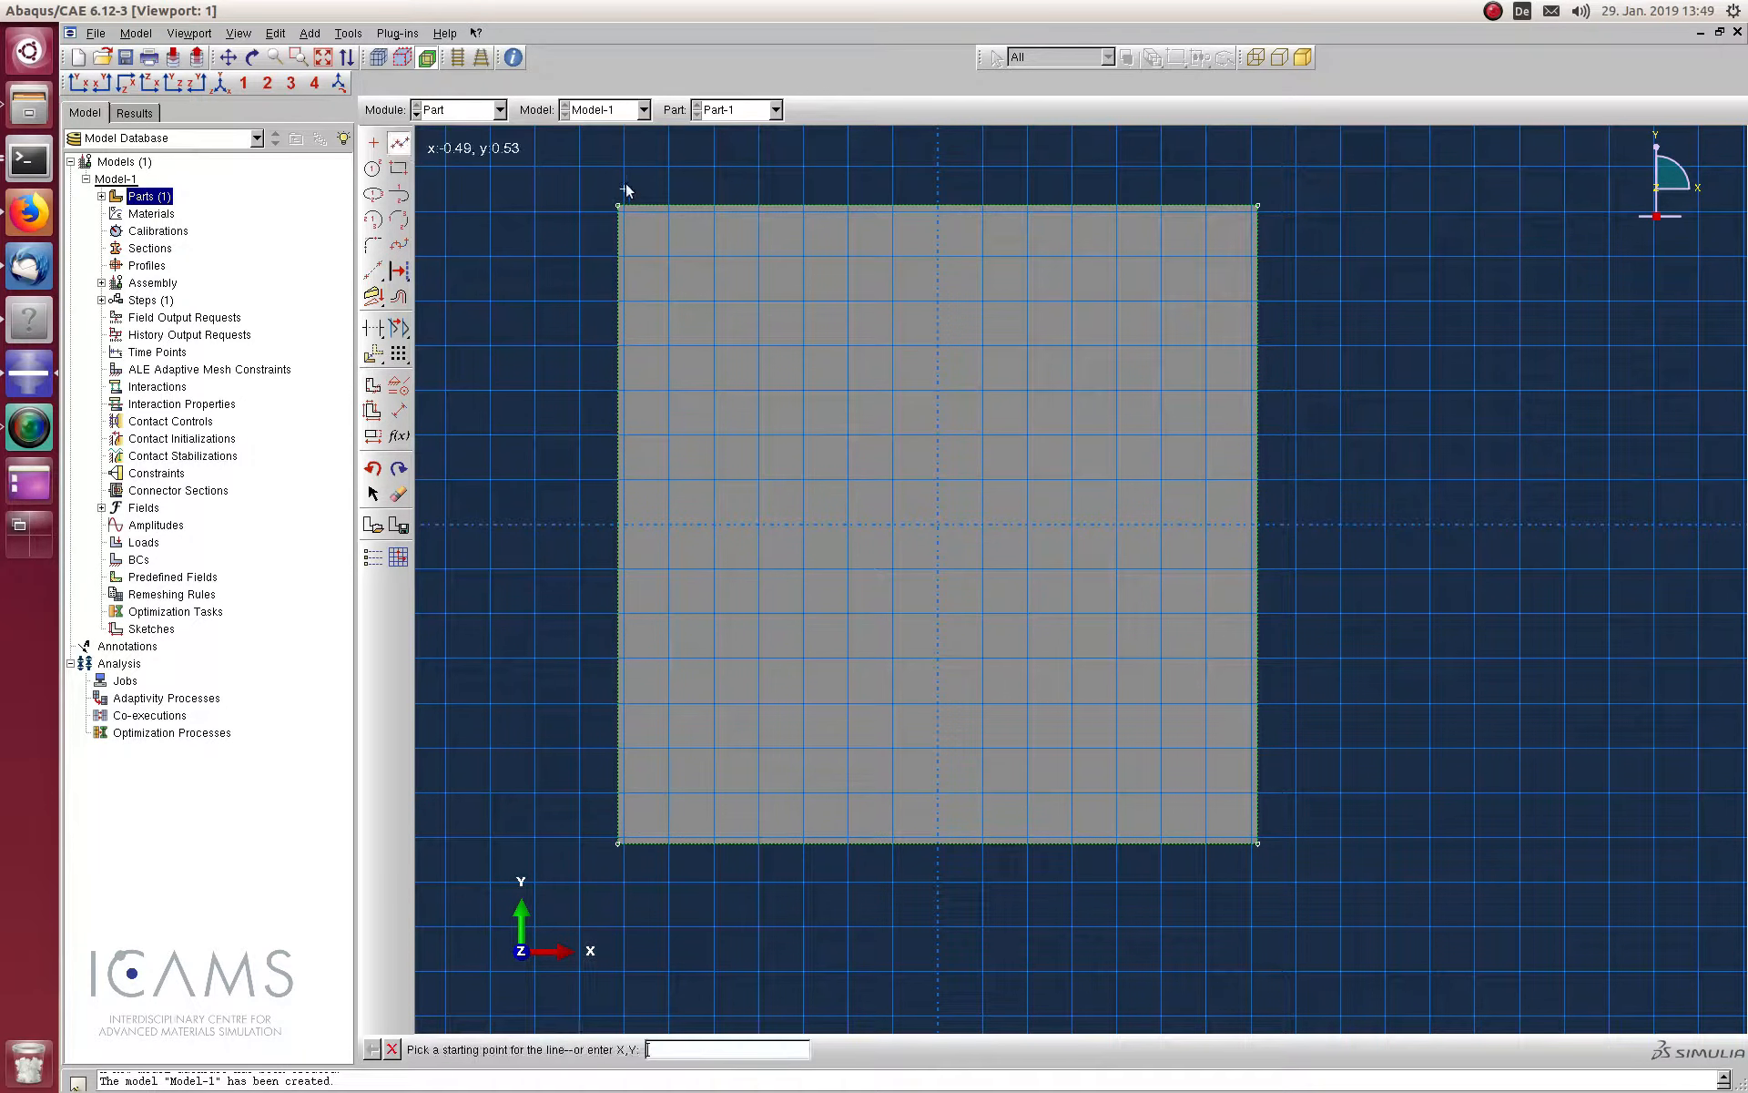
click(714, 170)
click(714, 927)
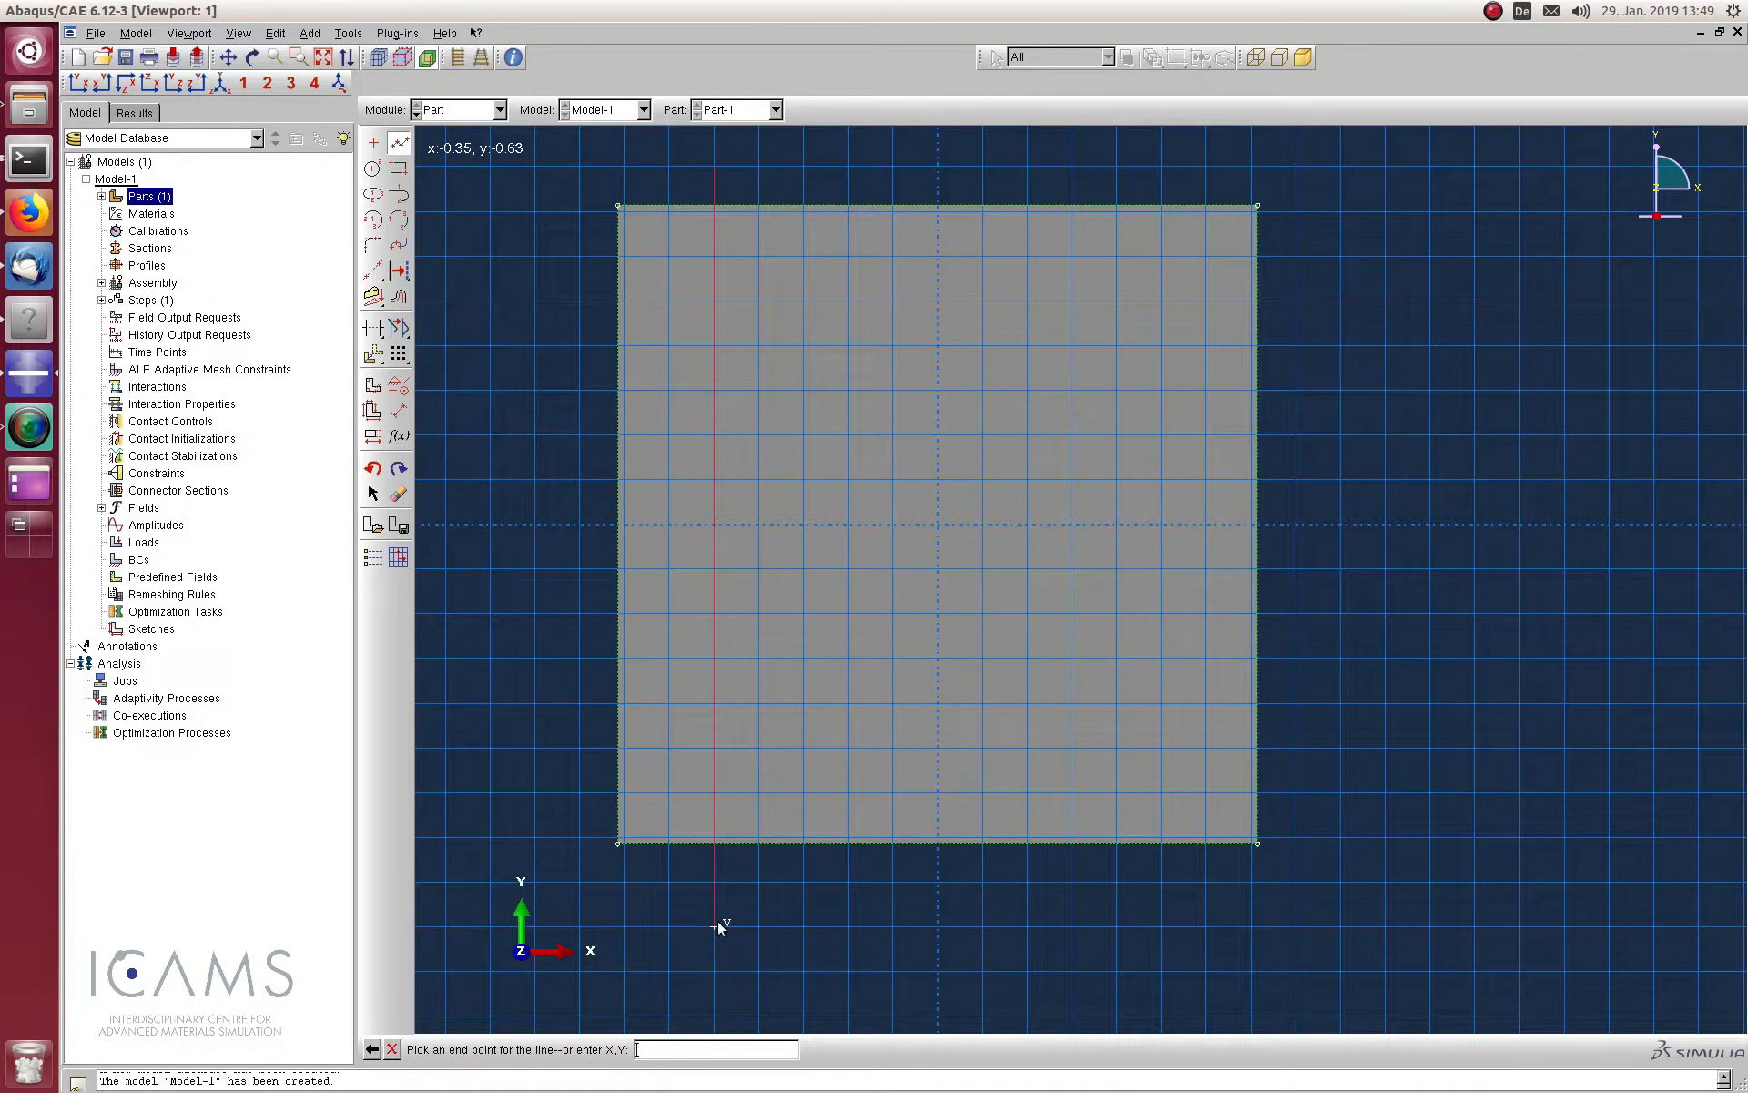
middle_click(796, 900)
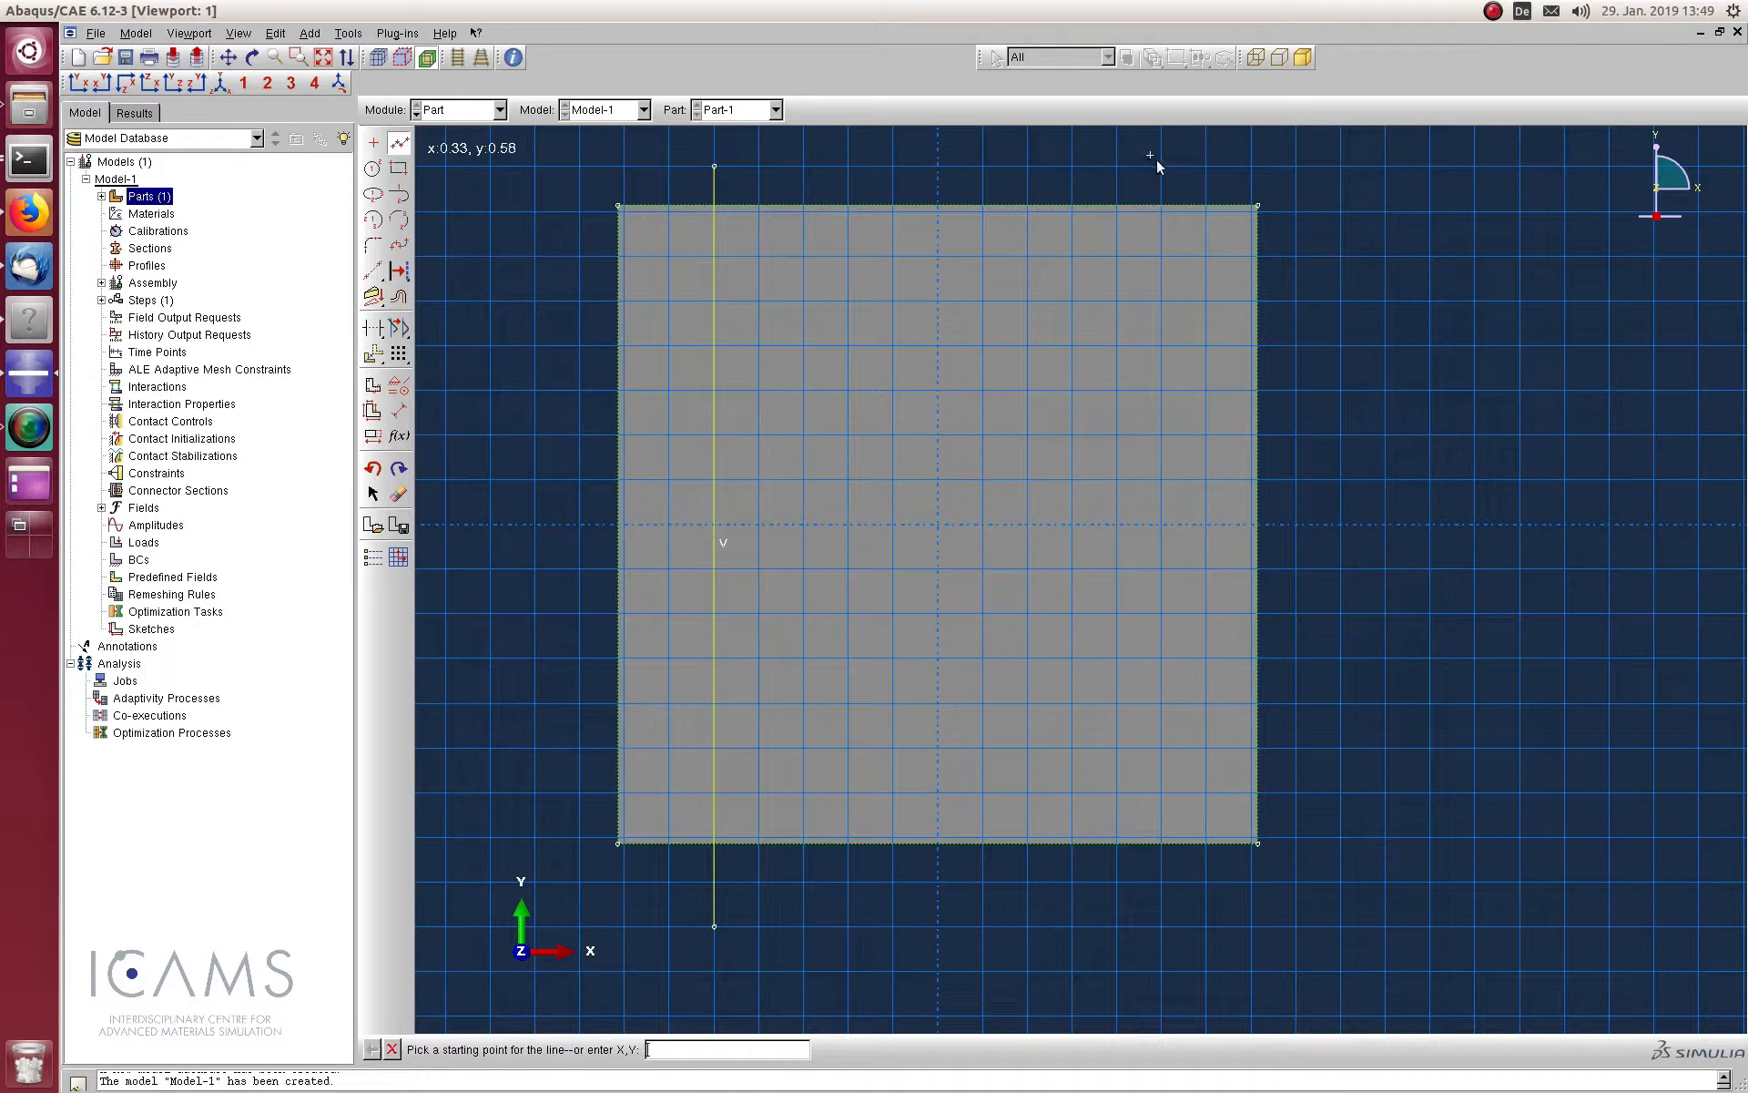
Draw a vertical line at about x = 0.35 and a horizontal line at about y = -0.35, both extending past the face edges
click(1160, 287)
click(1161, 903)
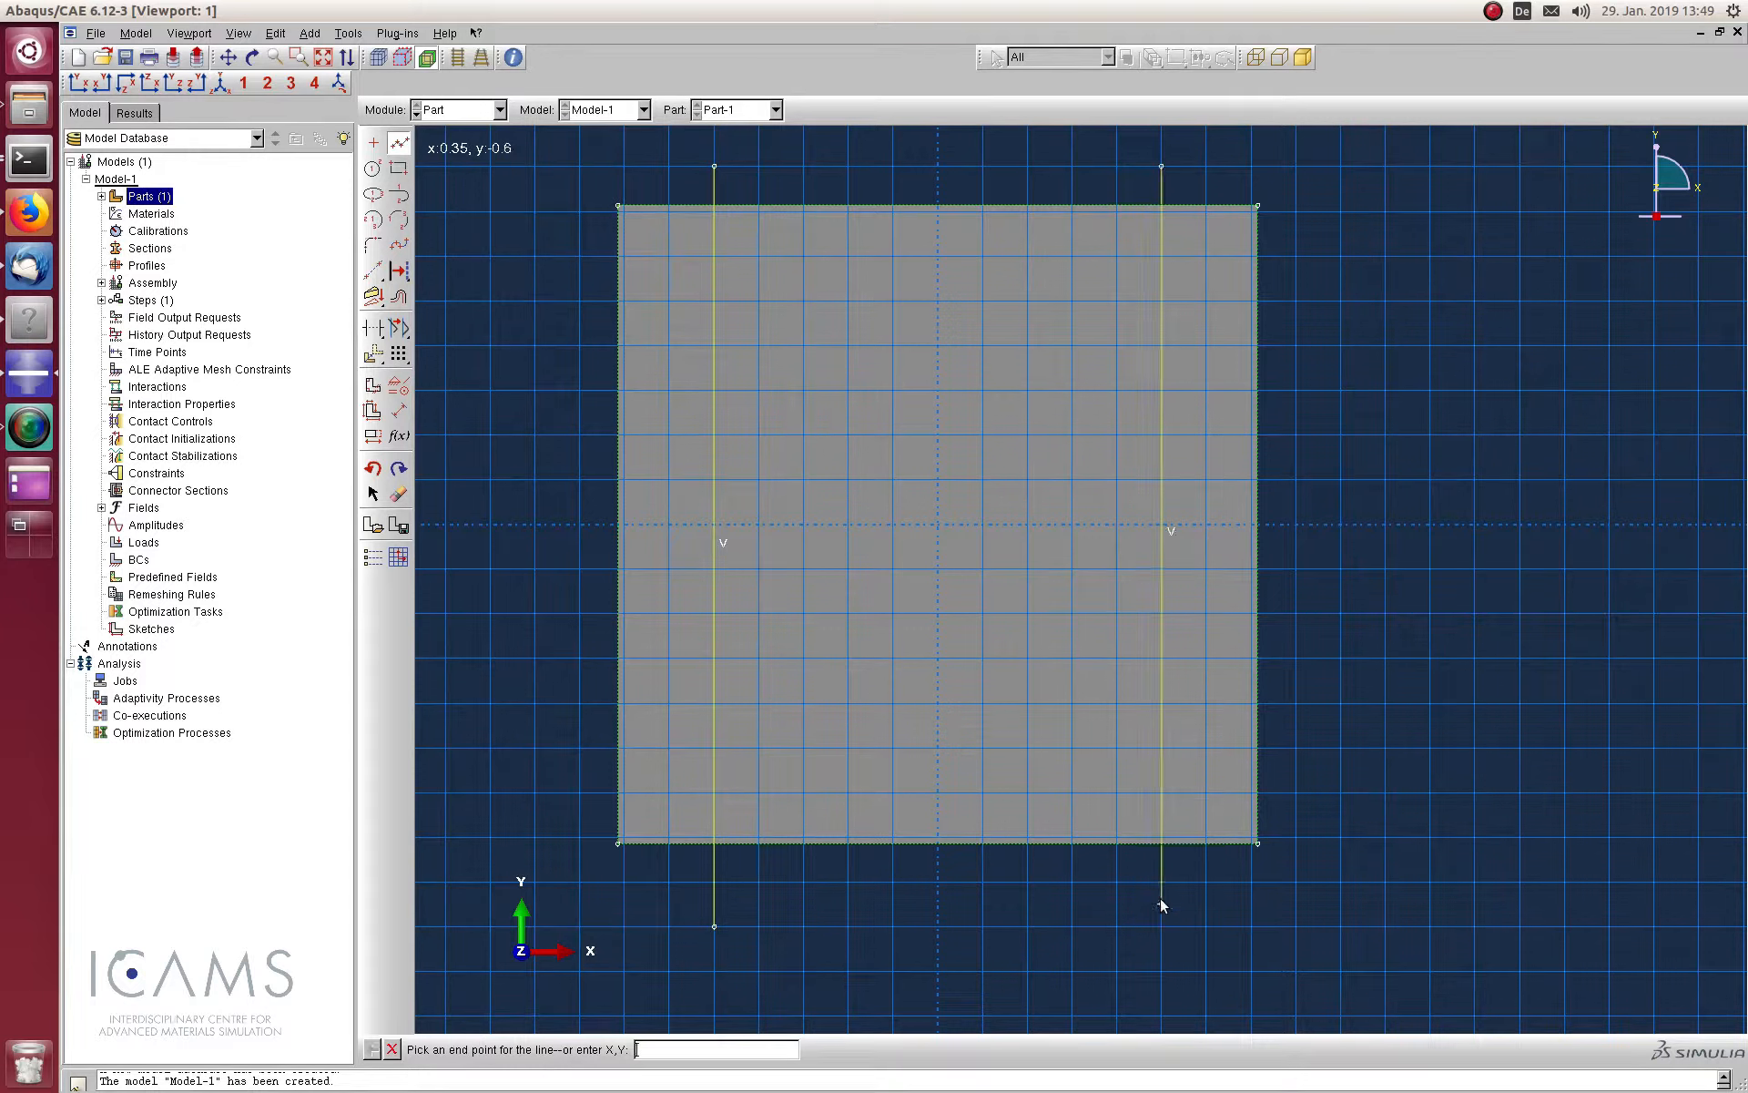
middle_click(783, 772)
click(579, 748)
click(1305, 747)
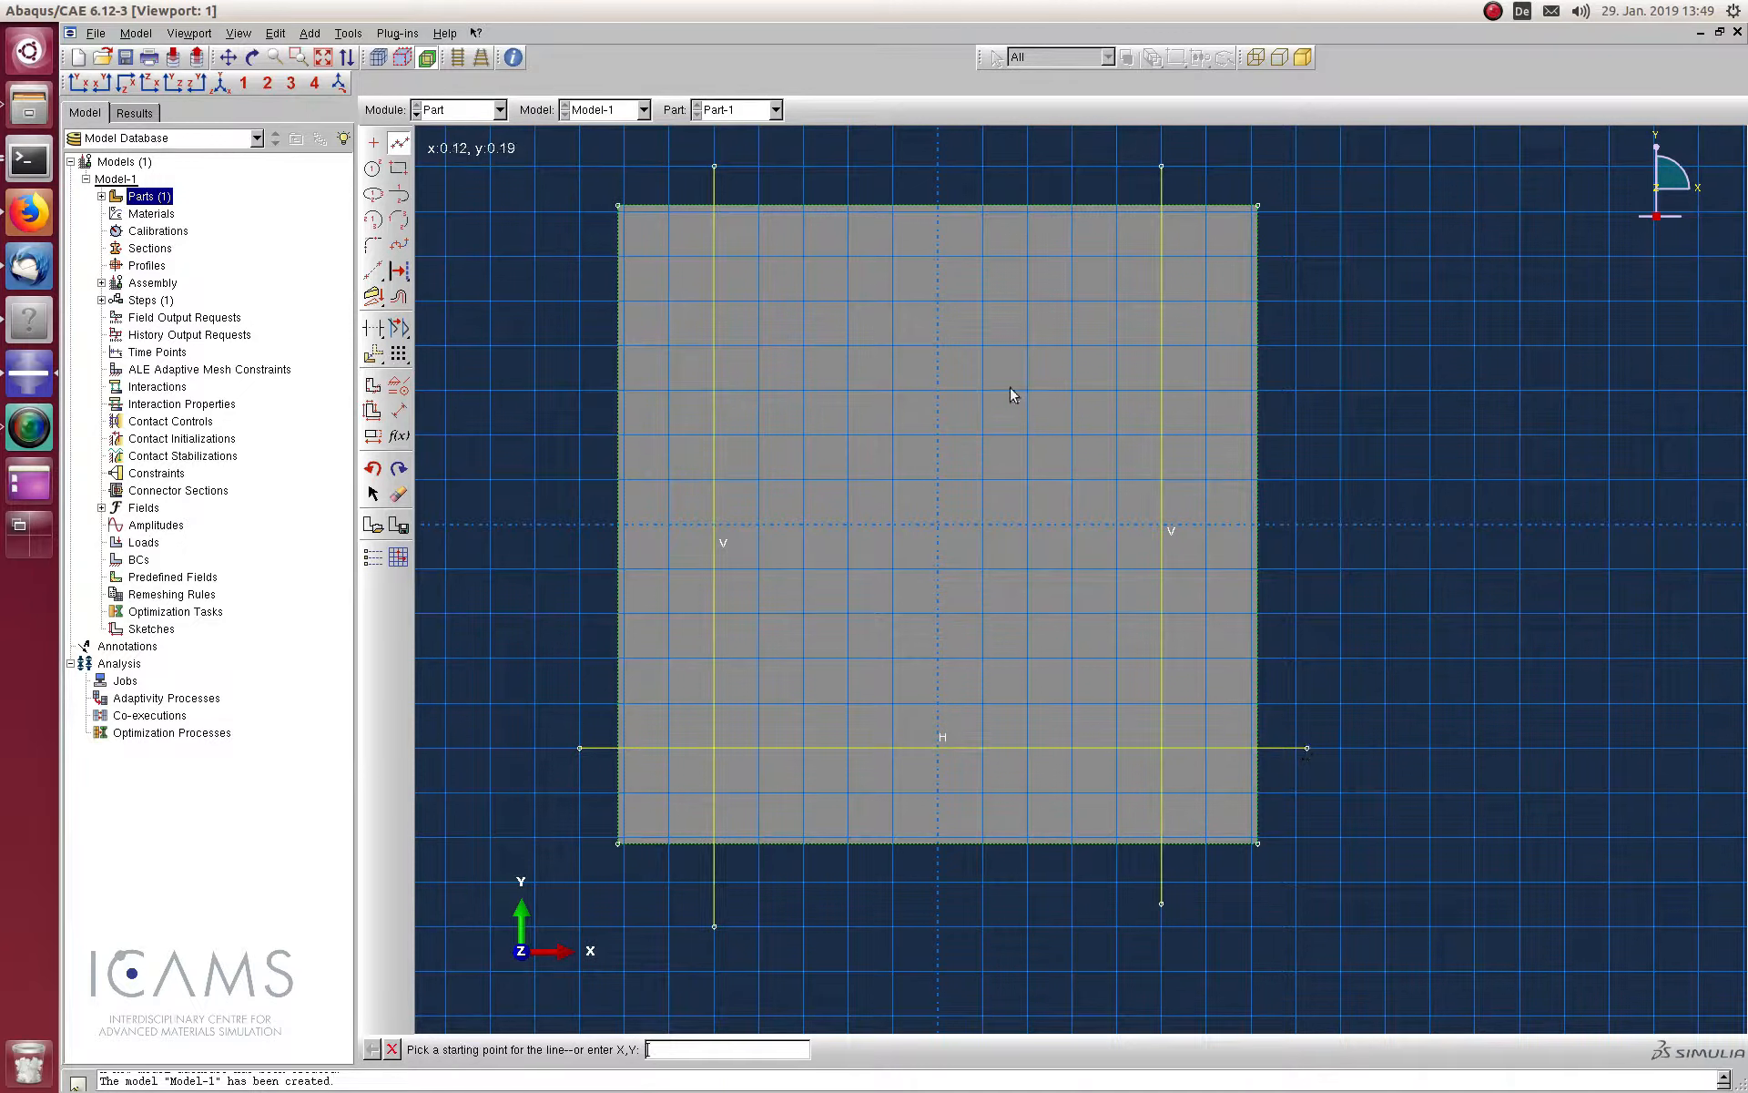
Draw a vertical and a horizontal centre line through the origin, both extending past the face edges
click(937, 167)
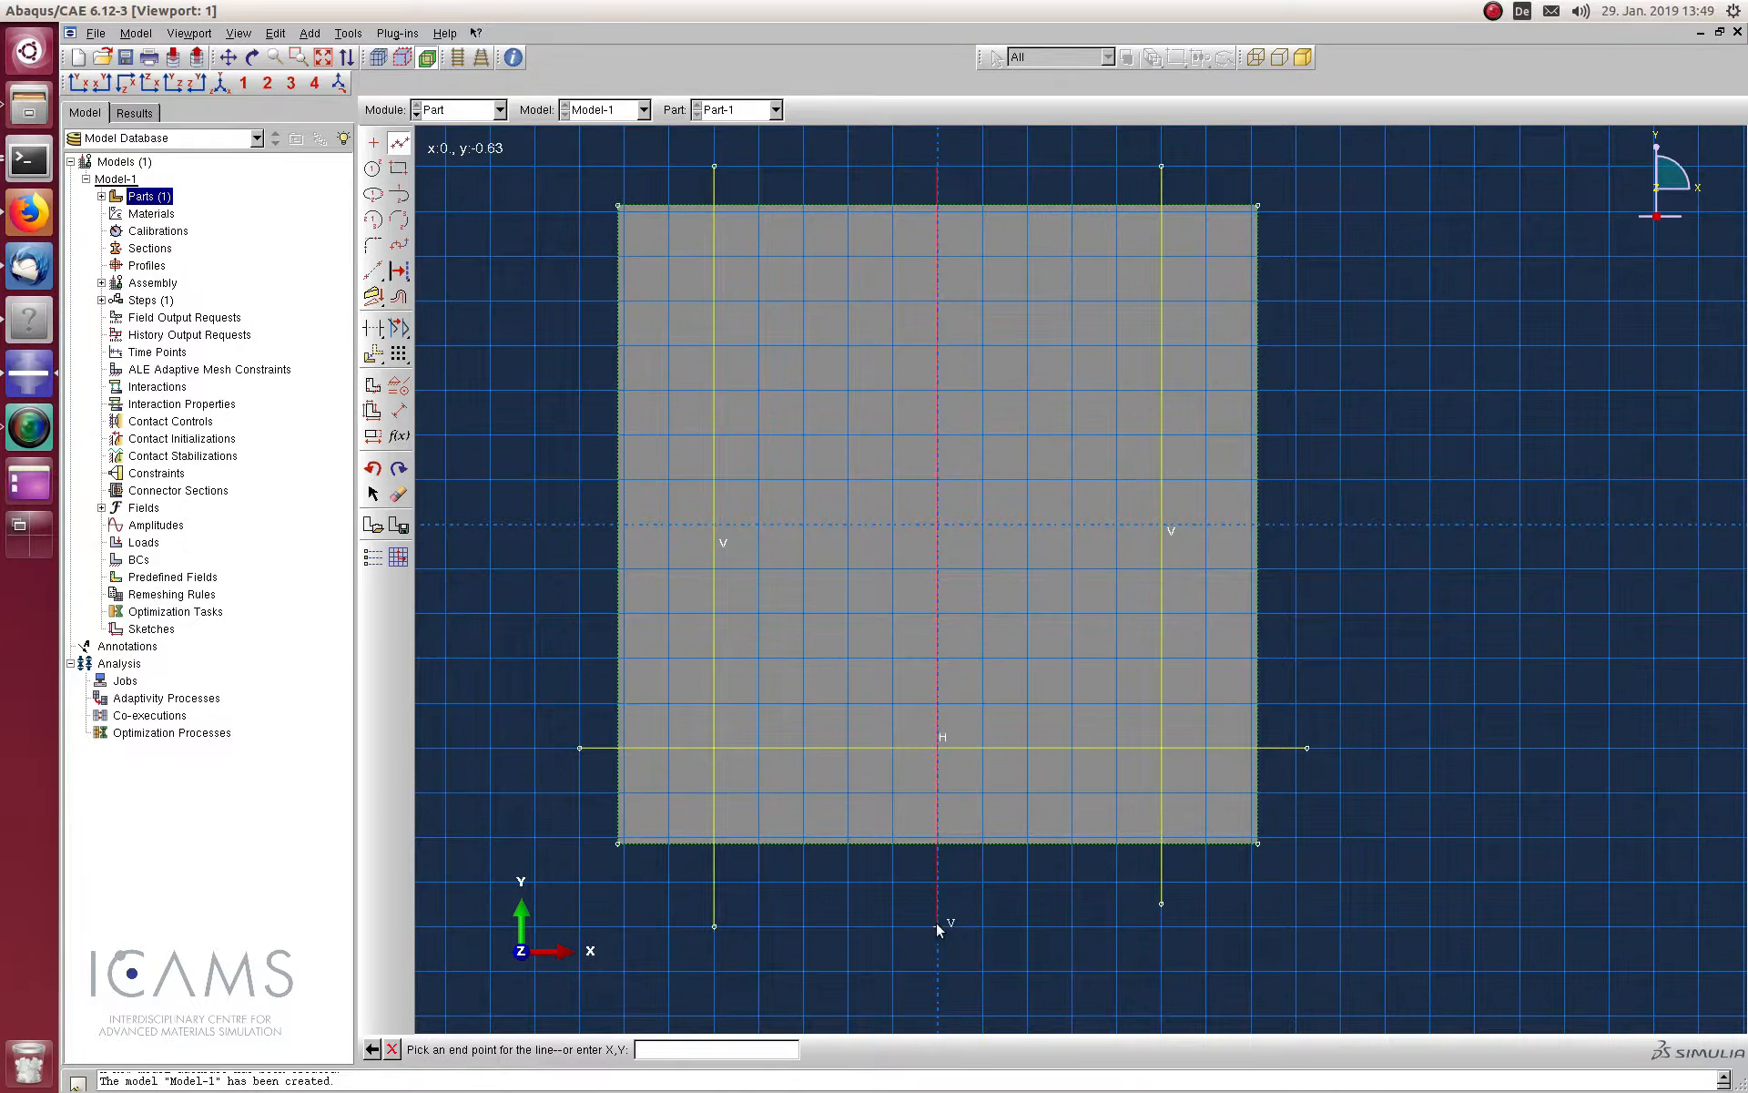
click(937, 936)
middle_click(910, 931)
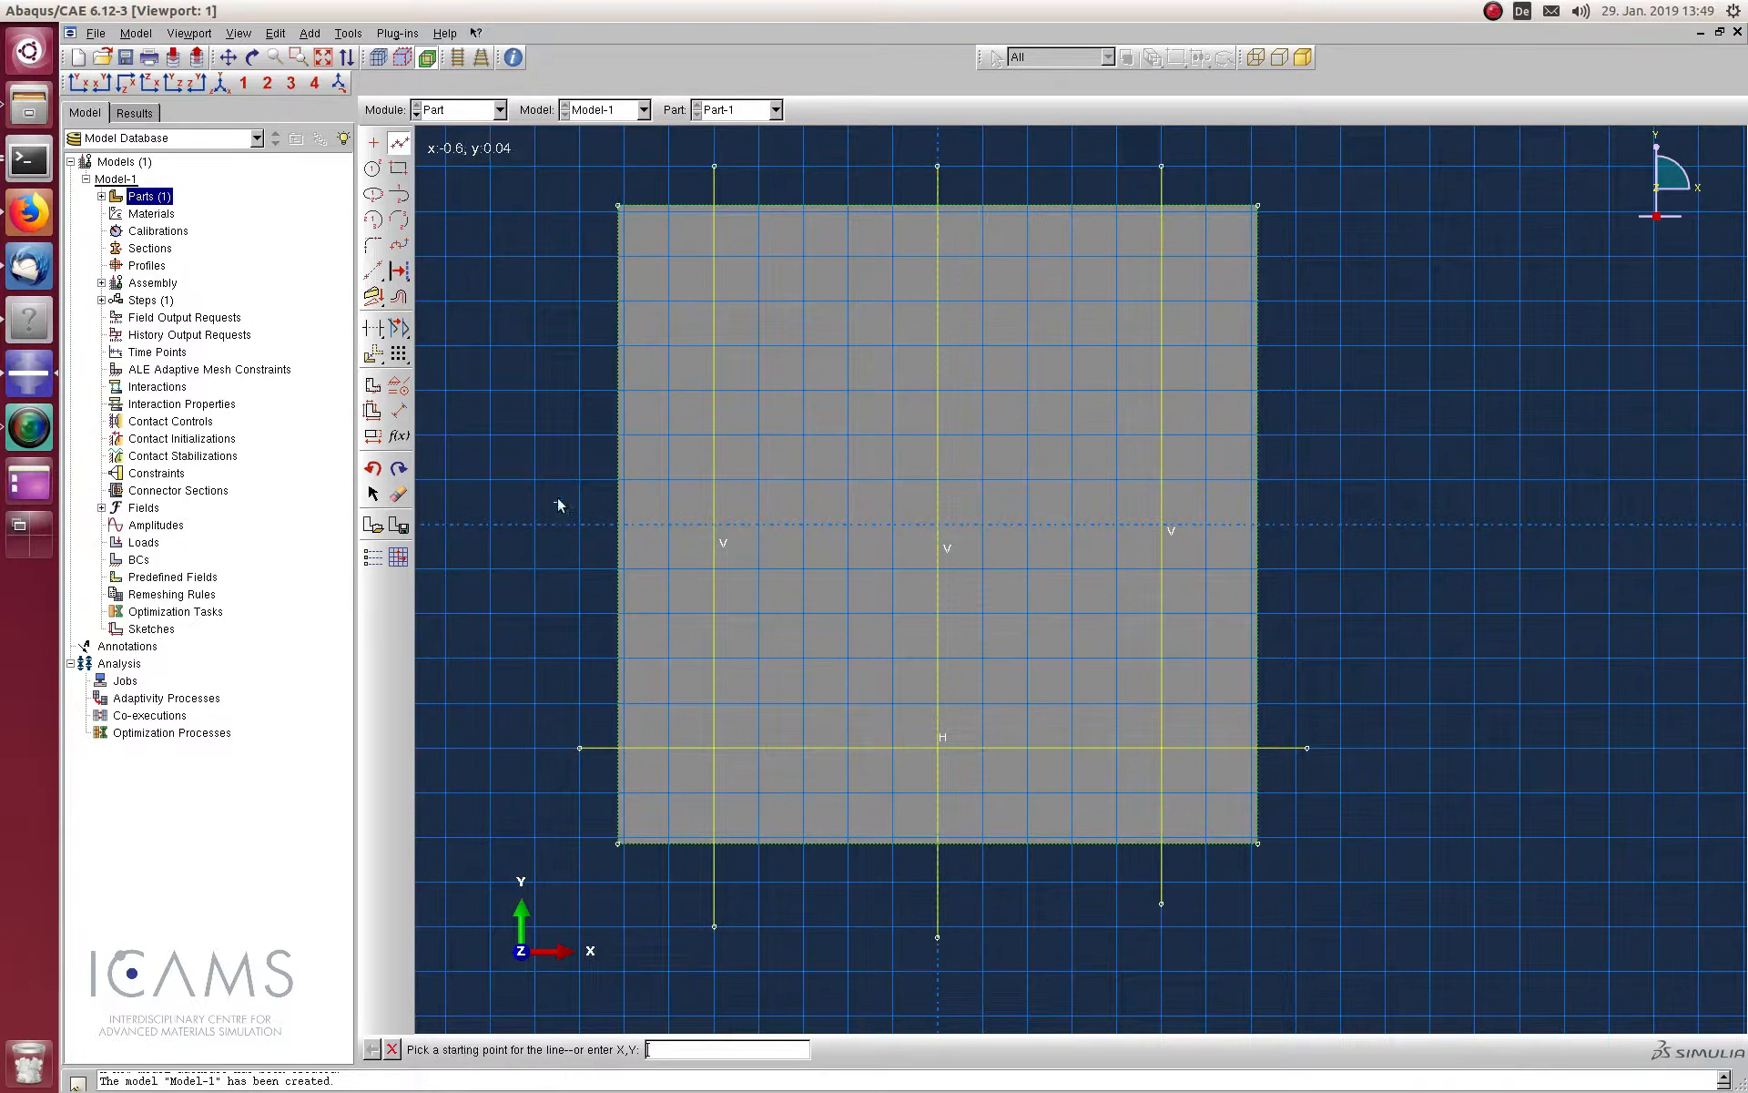
click(538, 523)
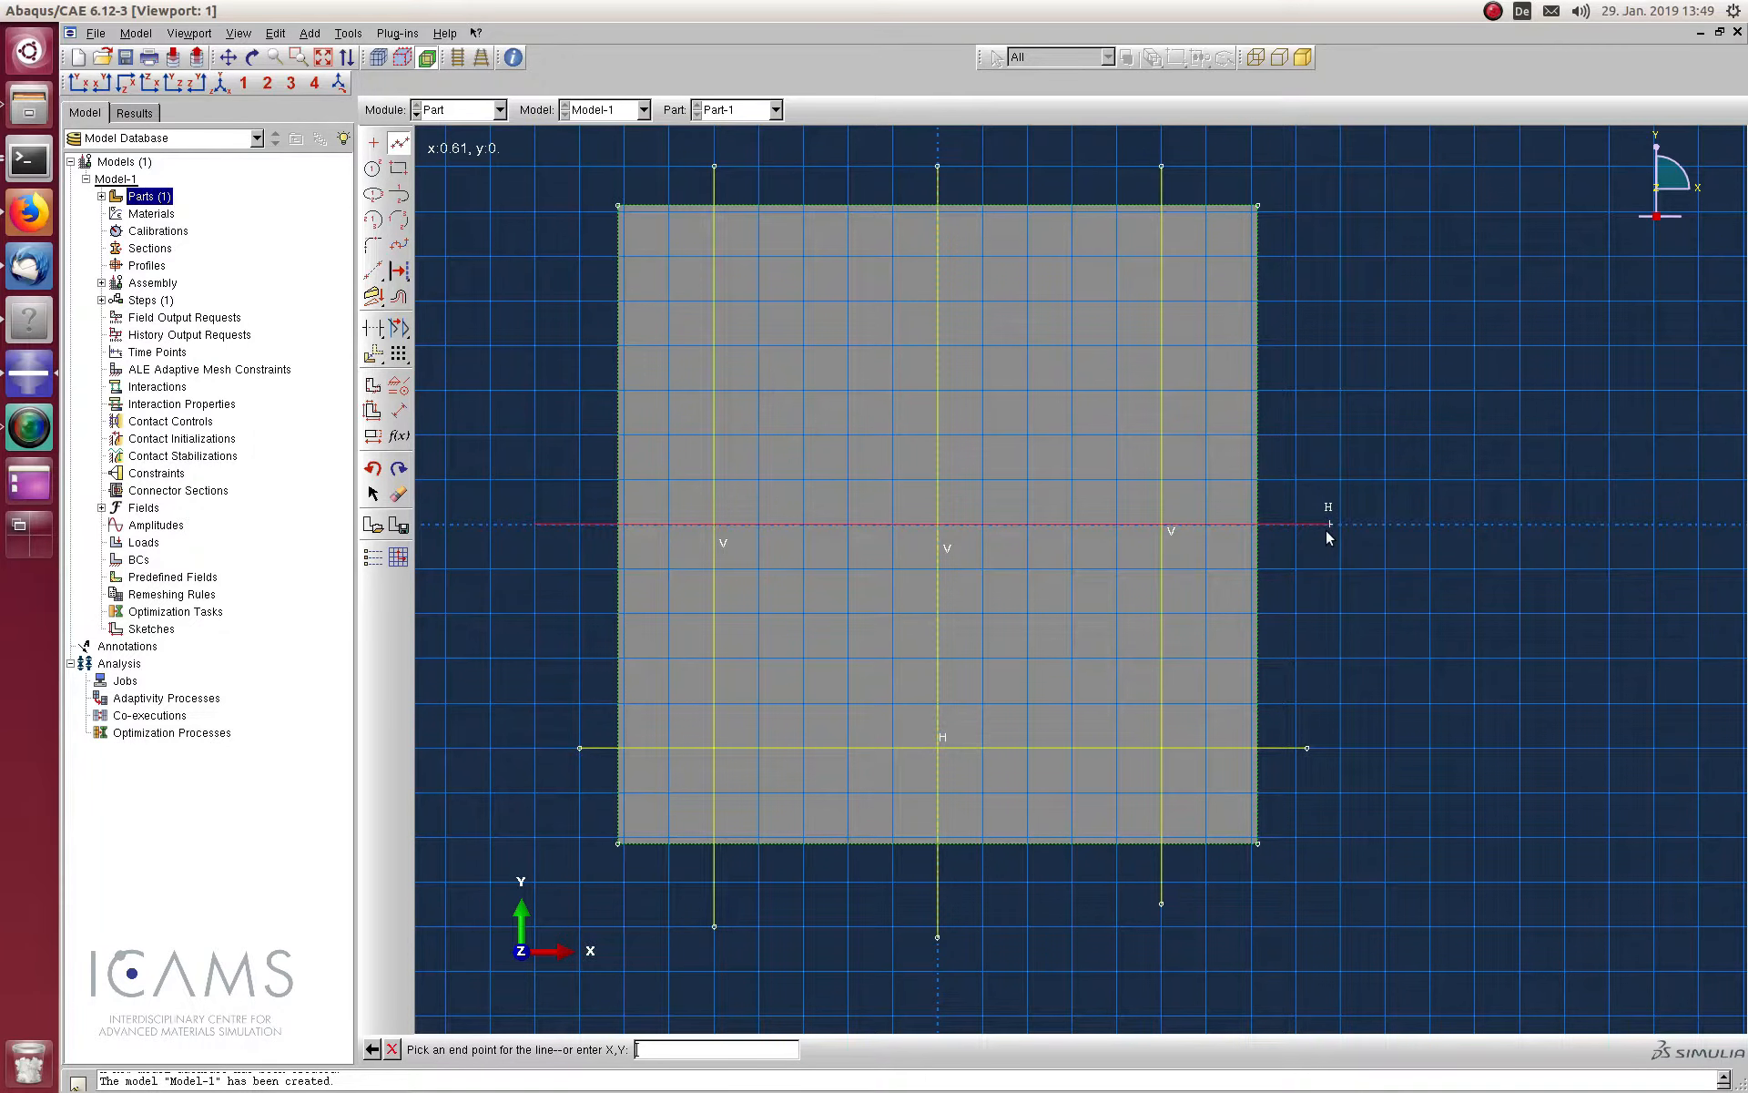
click(1327, 528)
middle_click(1294, 587)
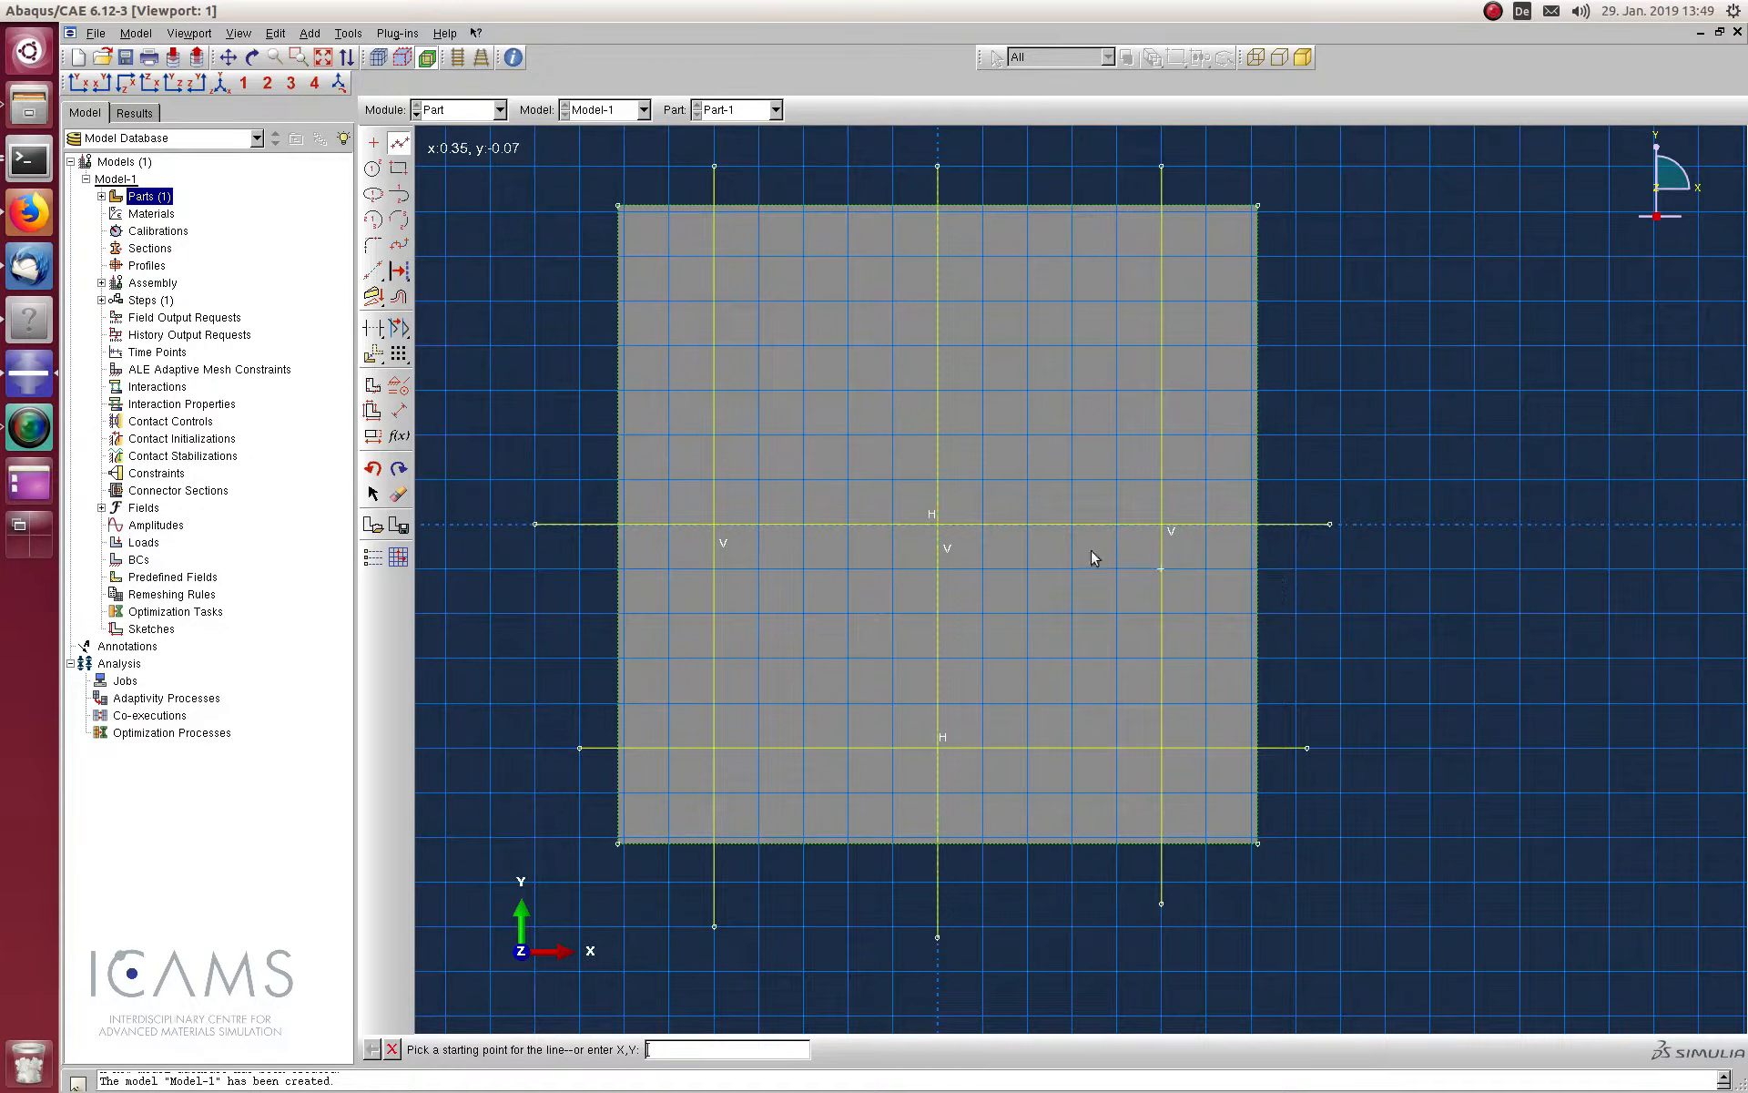
Draw a horizontal line across the face about 0.15 below its top edge
click(536, 301)
click(1307, 301)
middle_click(1308, 306)
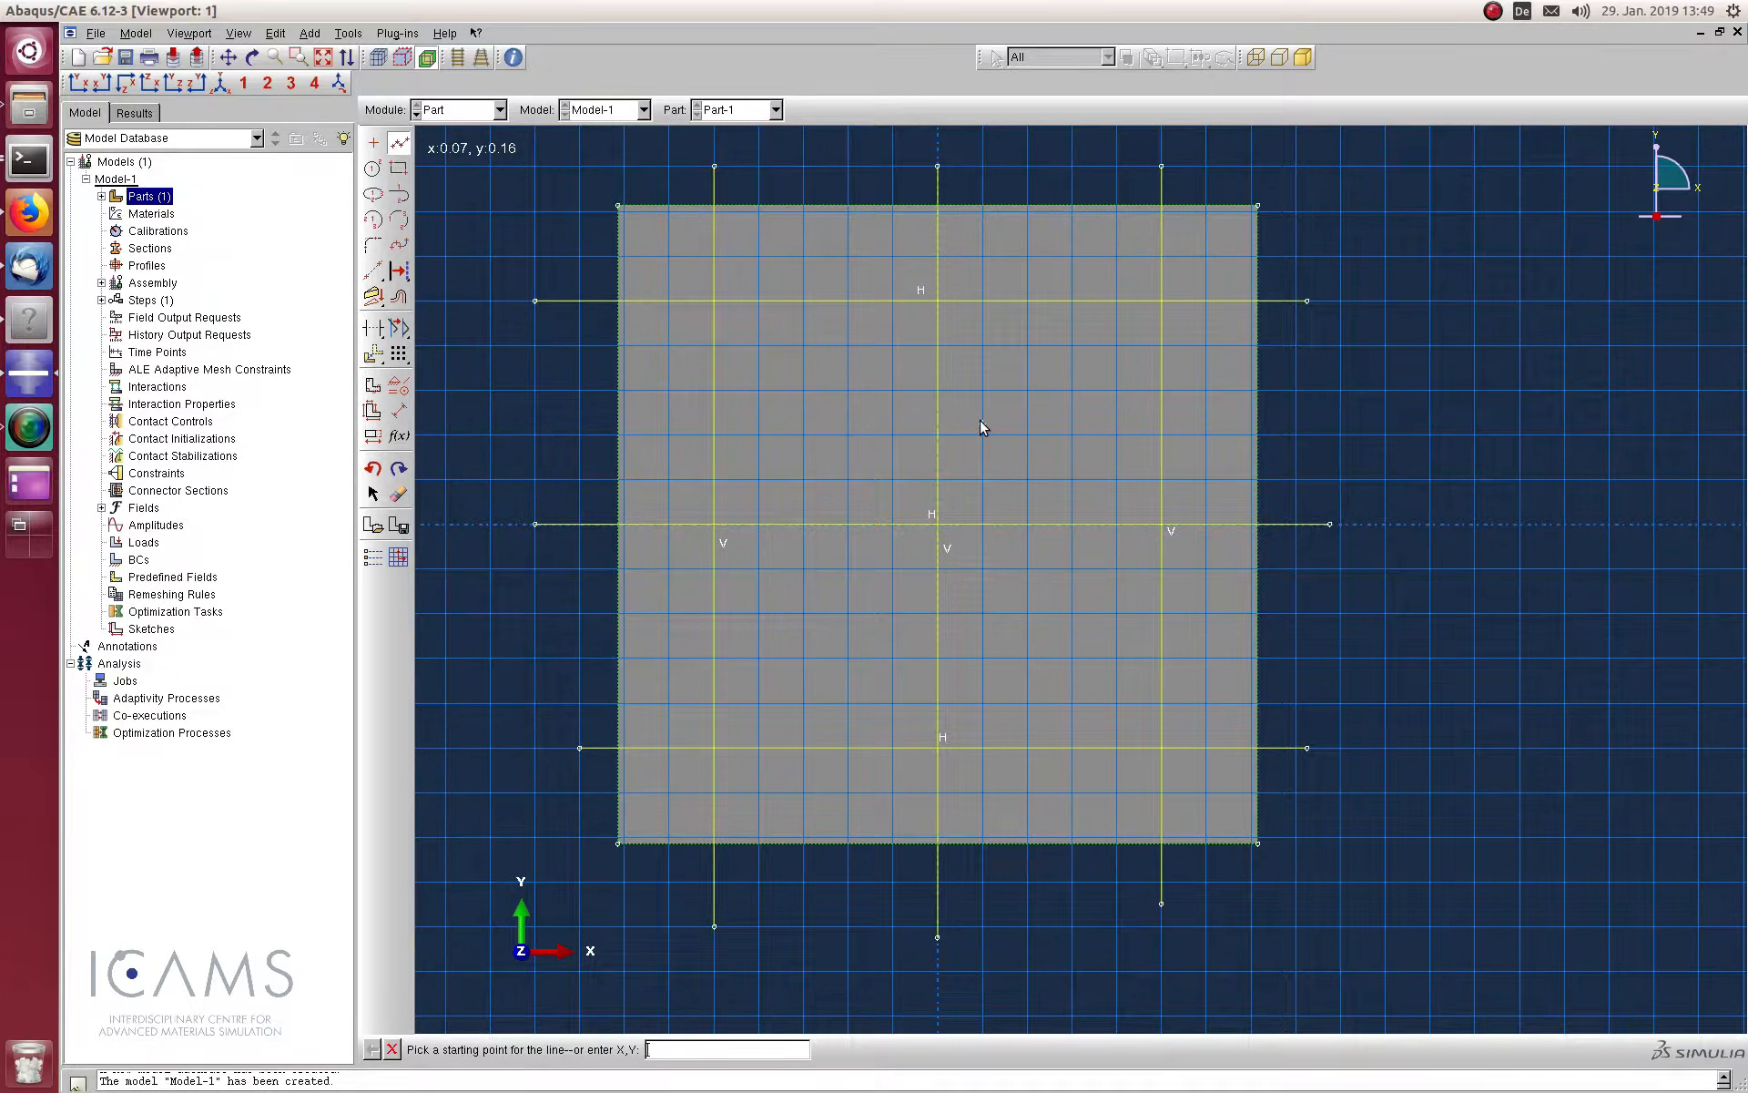
Dimension the upper horizontal line from the face's top edge and set the distance to 0.25
click(398, 410)
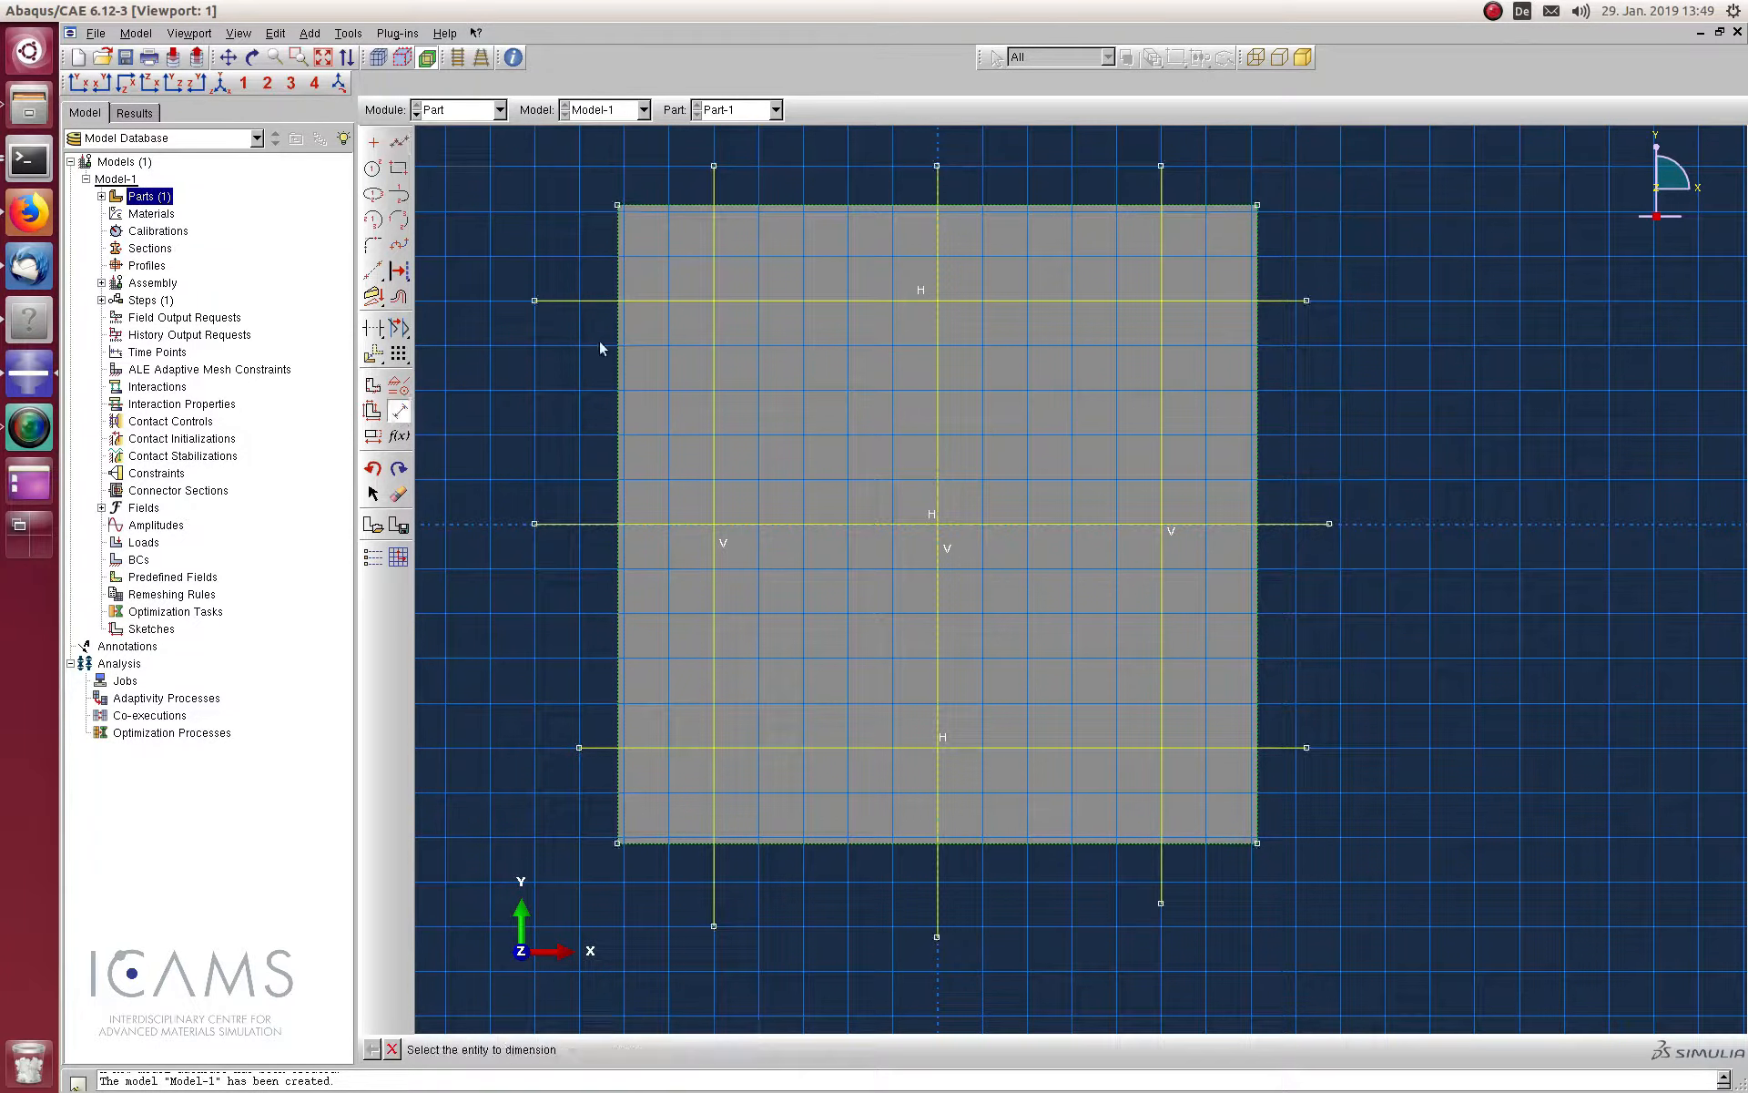
click(652, 300)
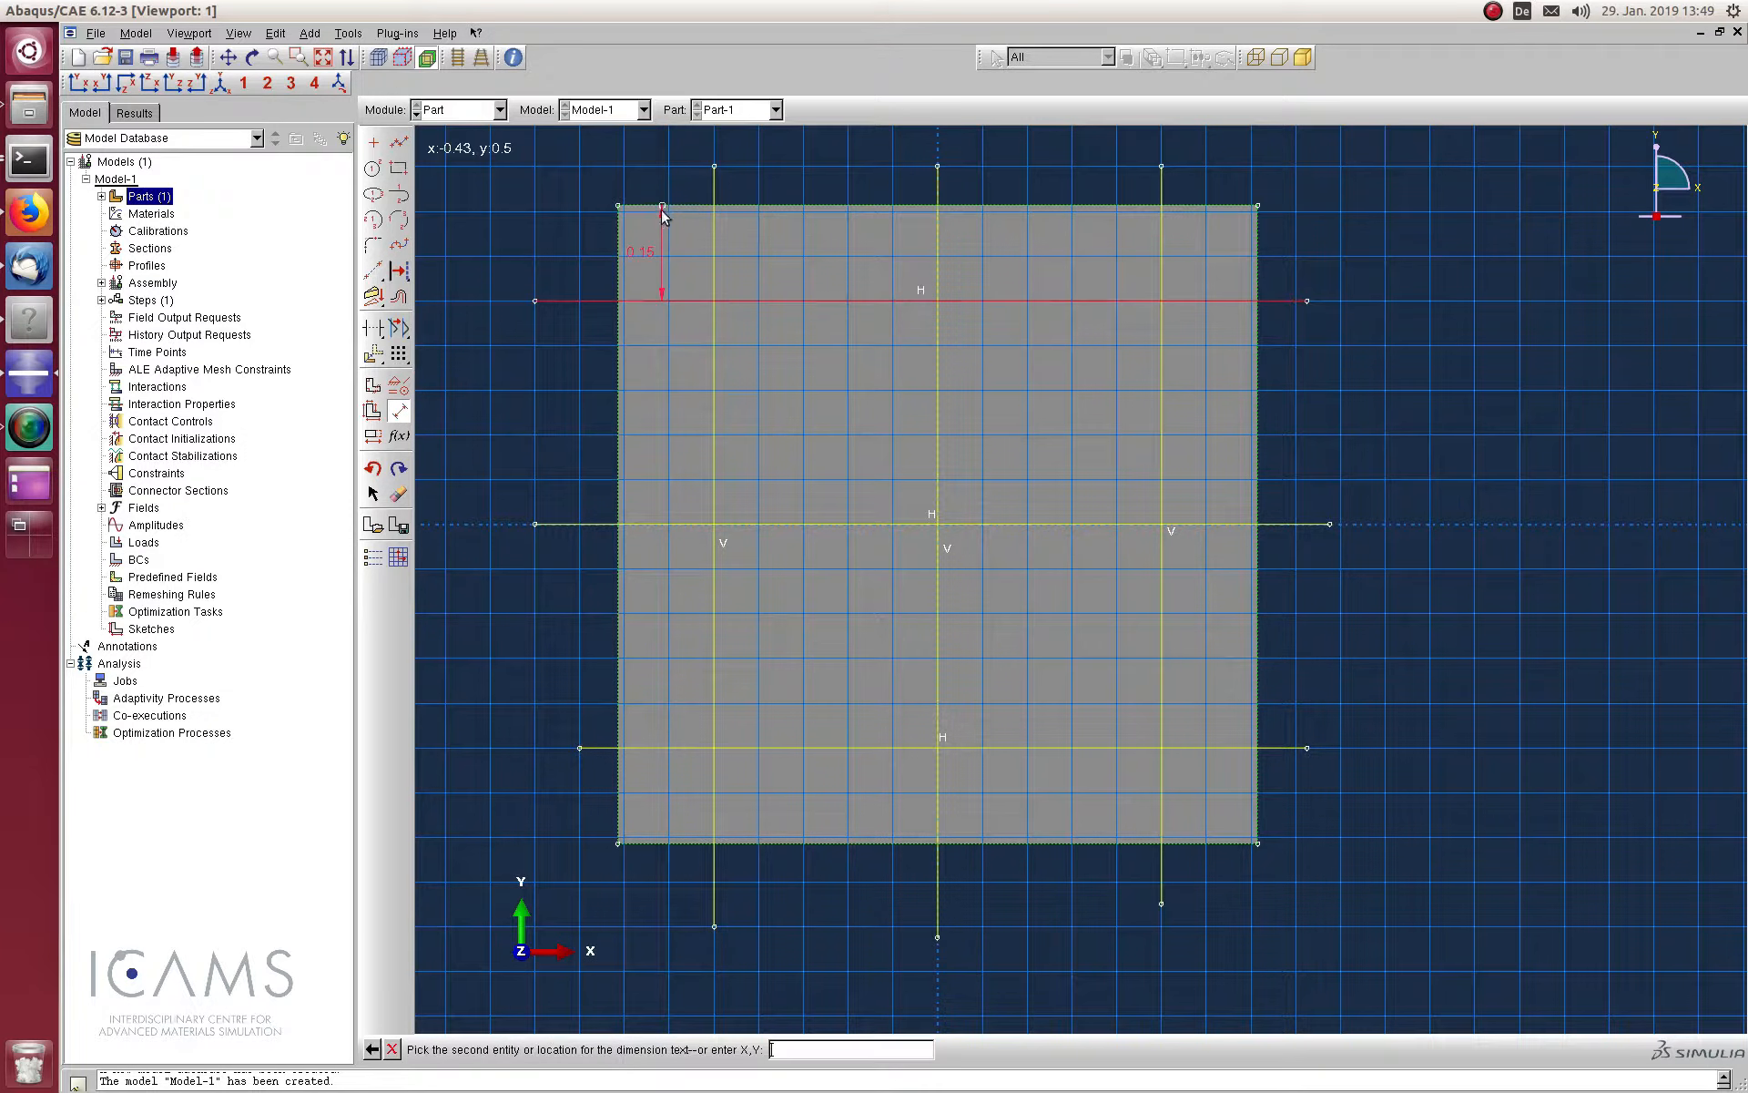
click(519, 231)
text(0.3)
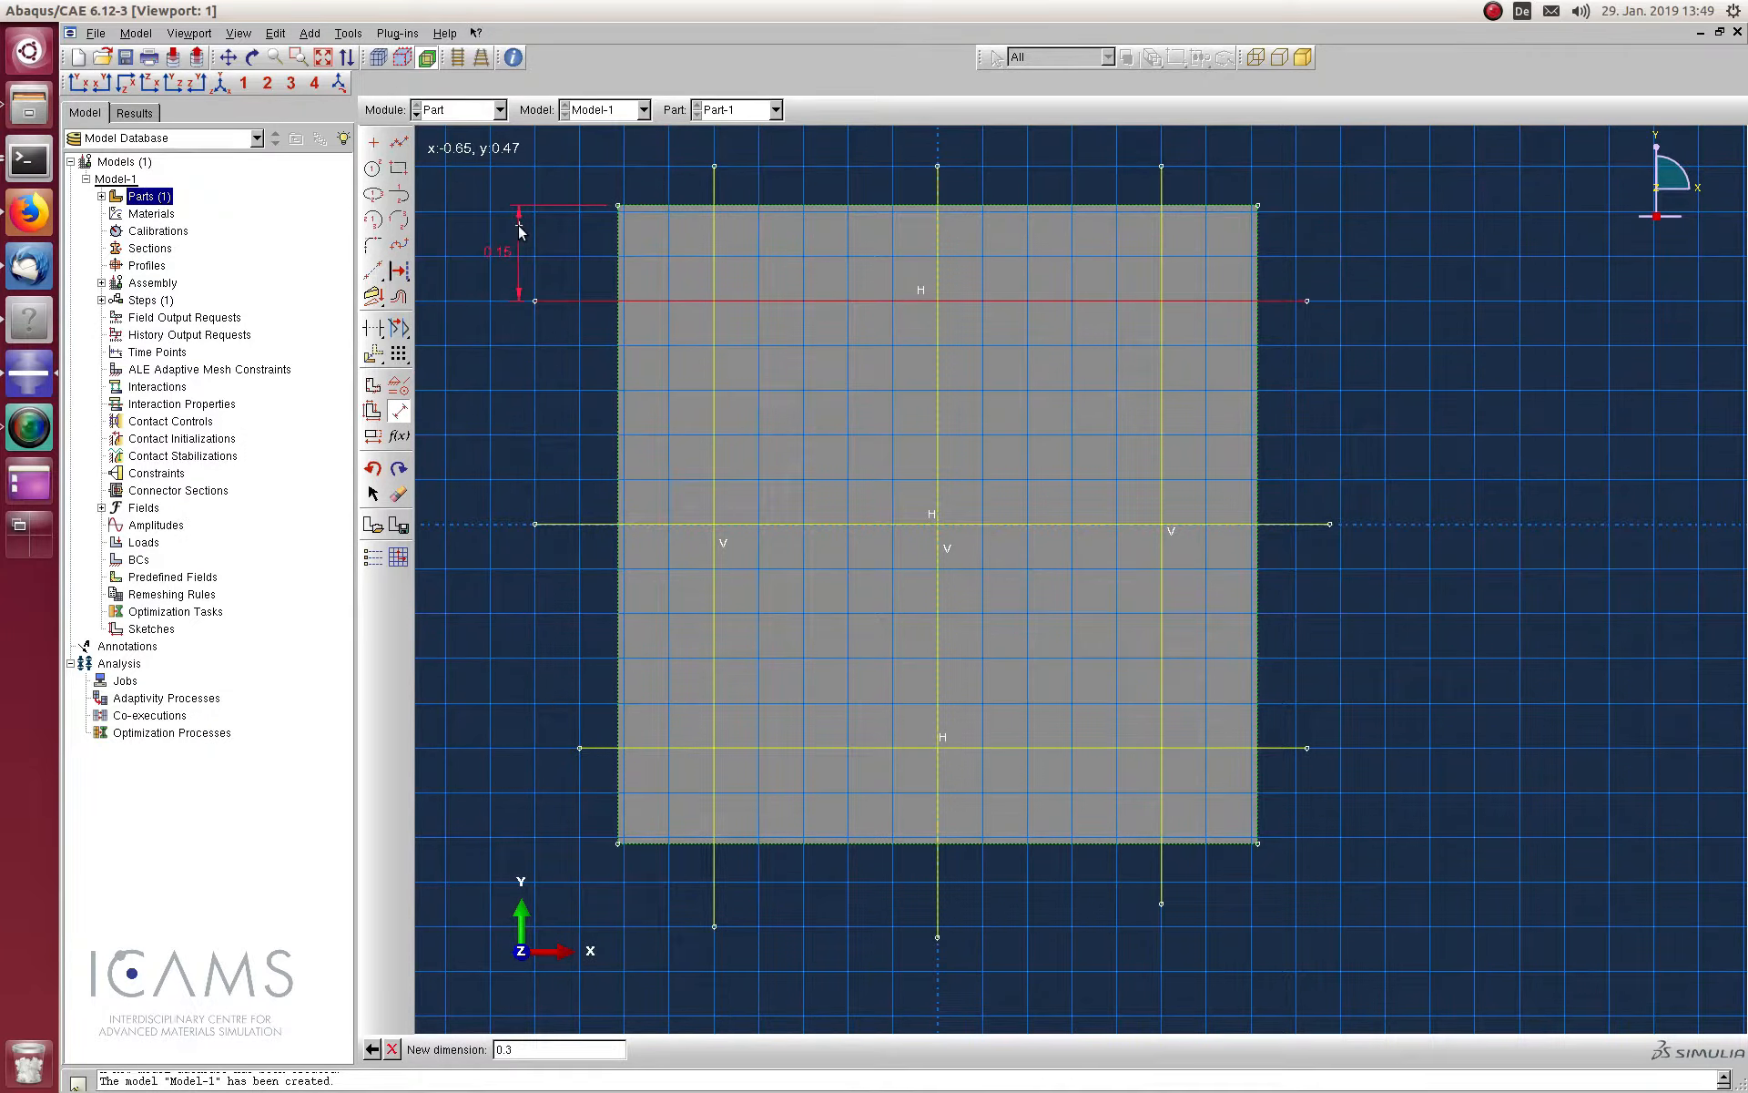
key(BackSpace)
text(25)
key(Return)
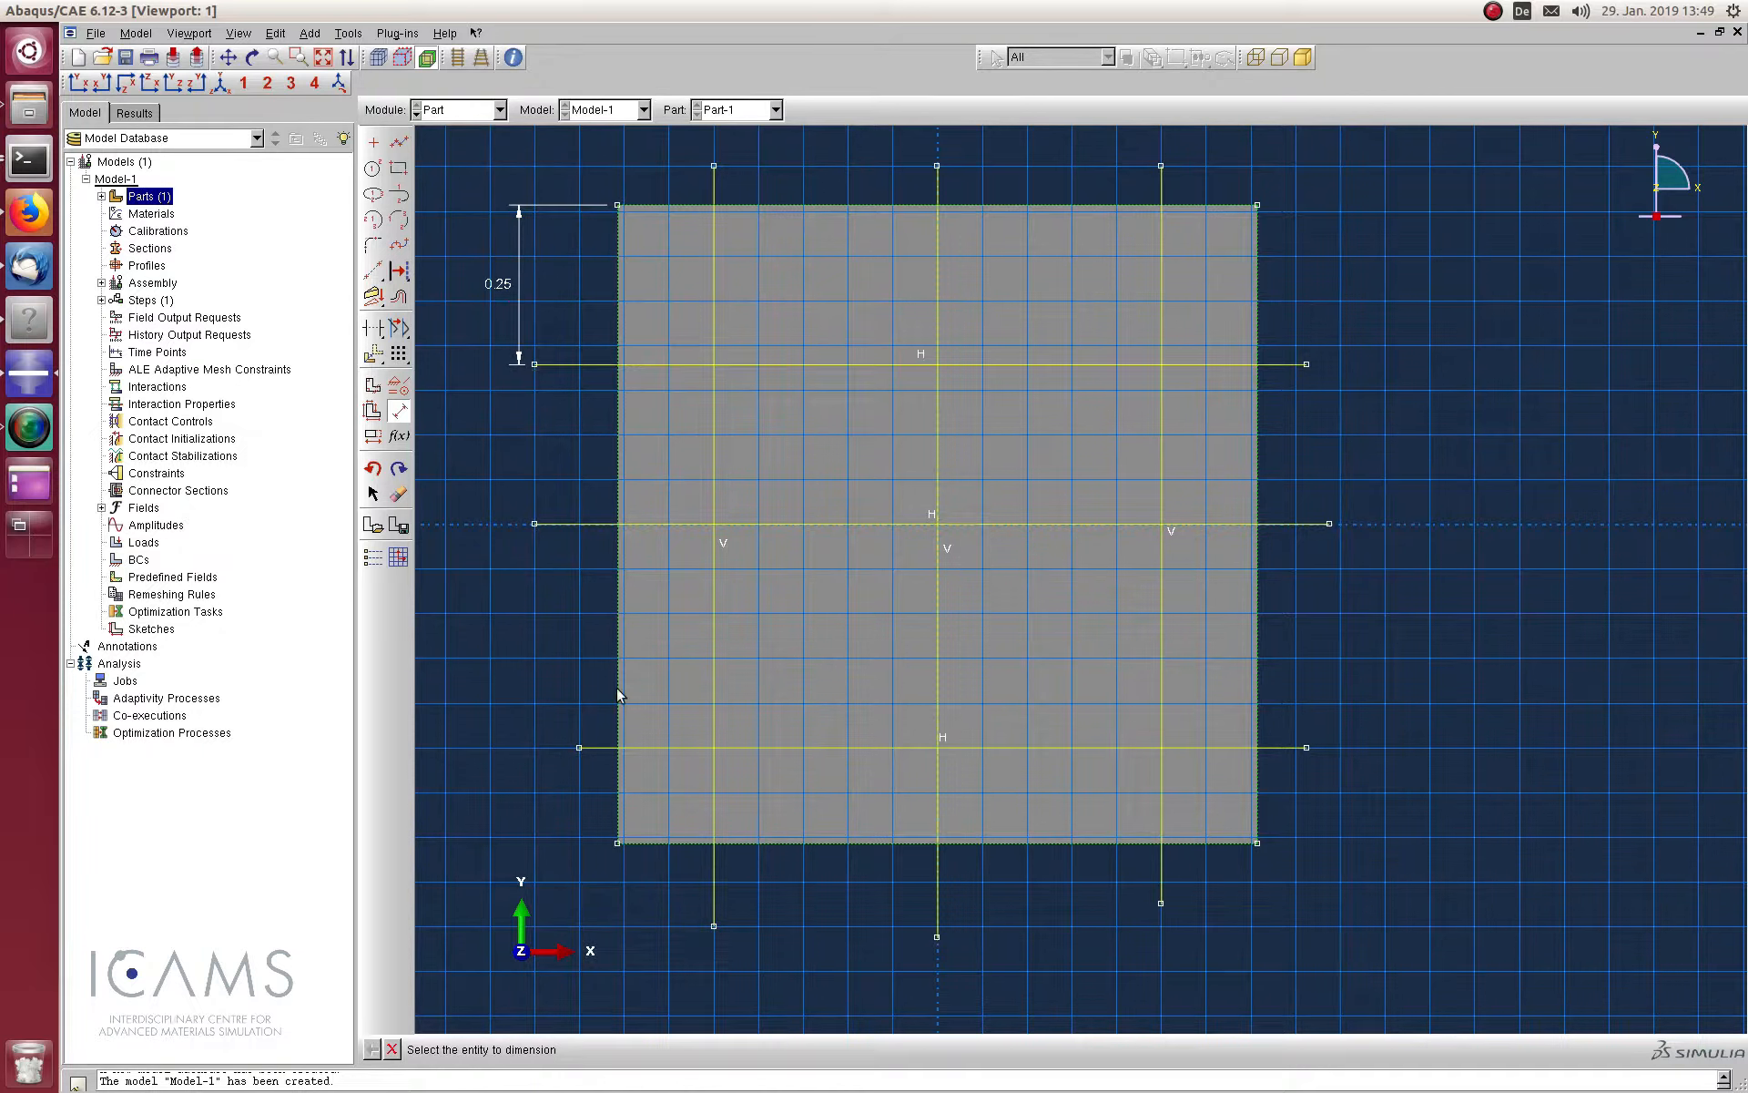
Dimension the lower horizontal line from the face's bottom edge and set the distance to 0.25
click(652, 844)
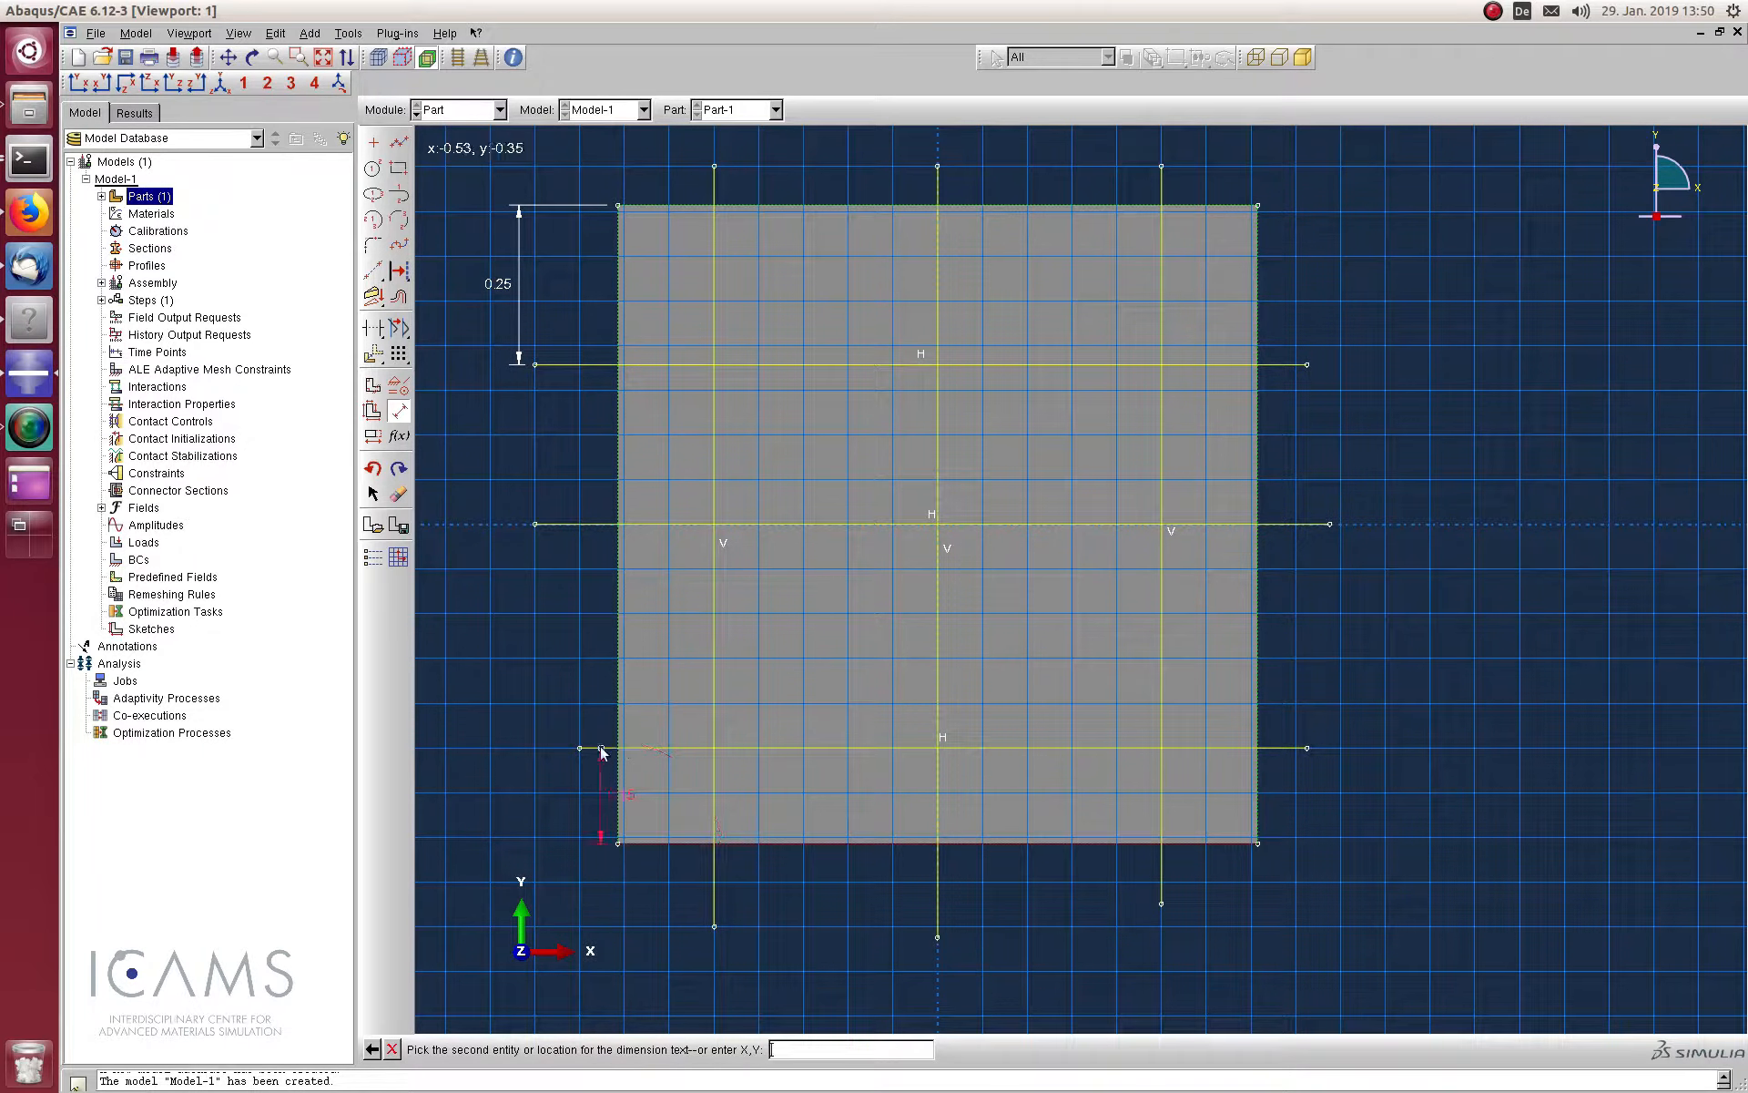
click(605, 749)
click(474, 785)
text(0.25)
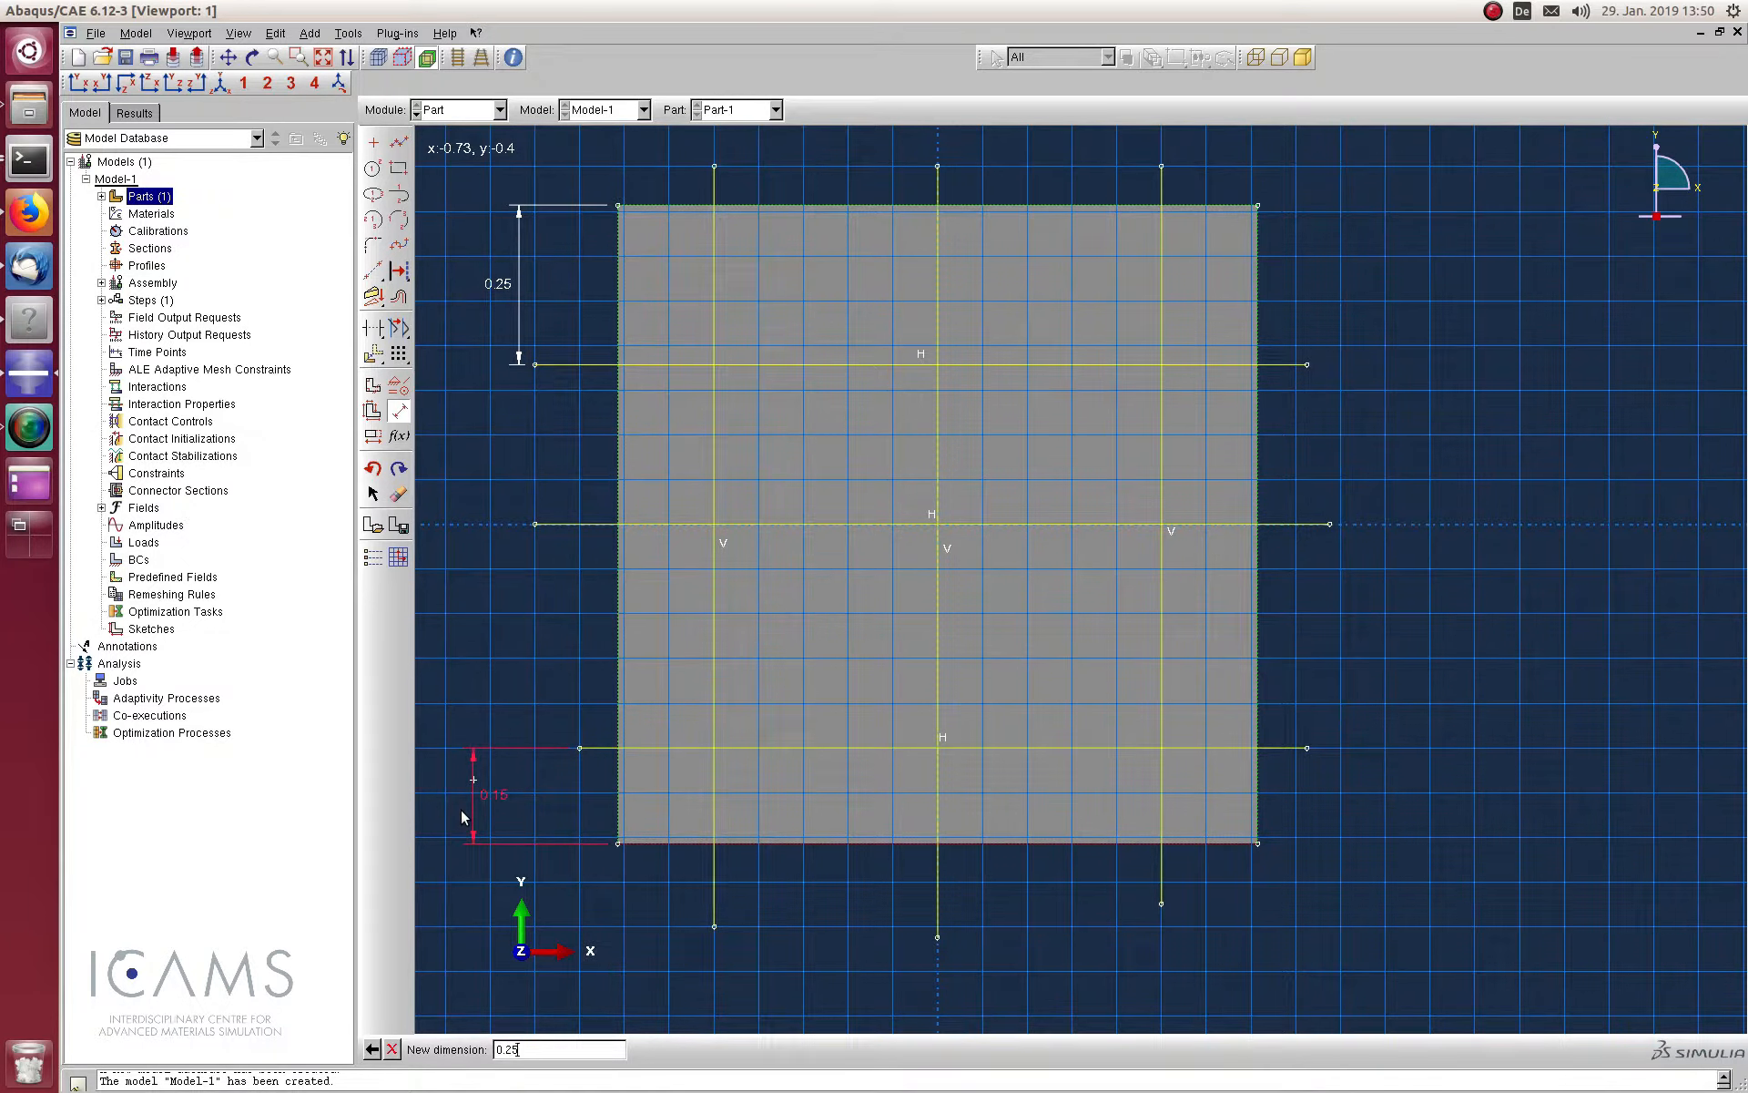
key(Return)
Dimension the left vertical line from the face's left edge and set the distance to 0.25
click(709, 473)
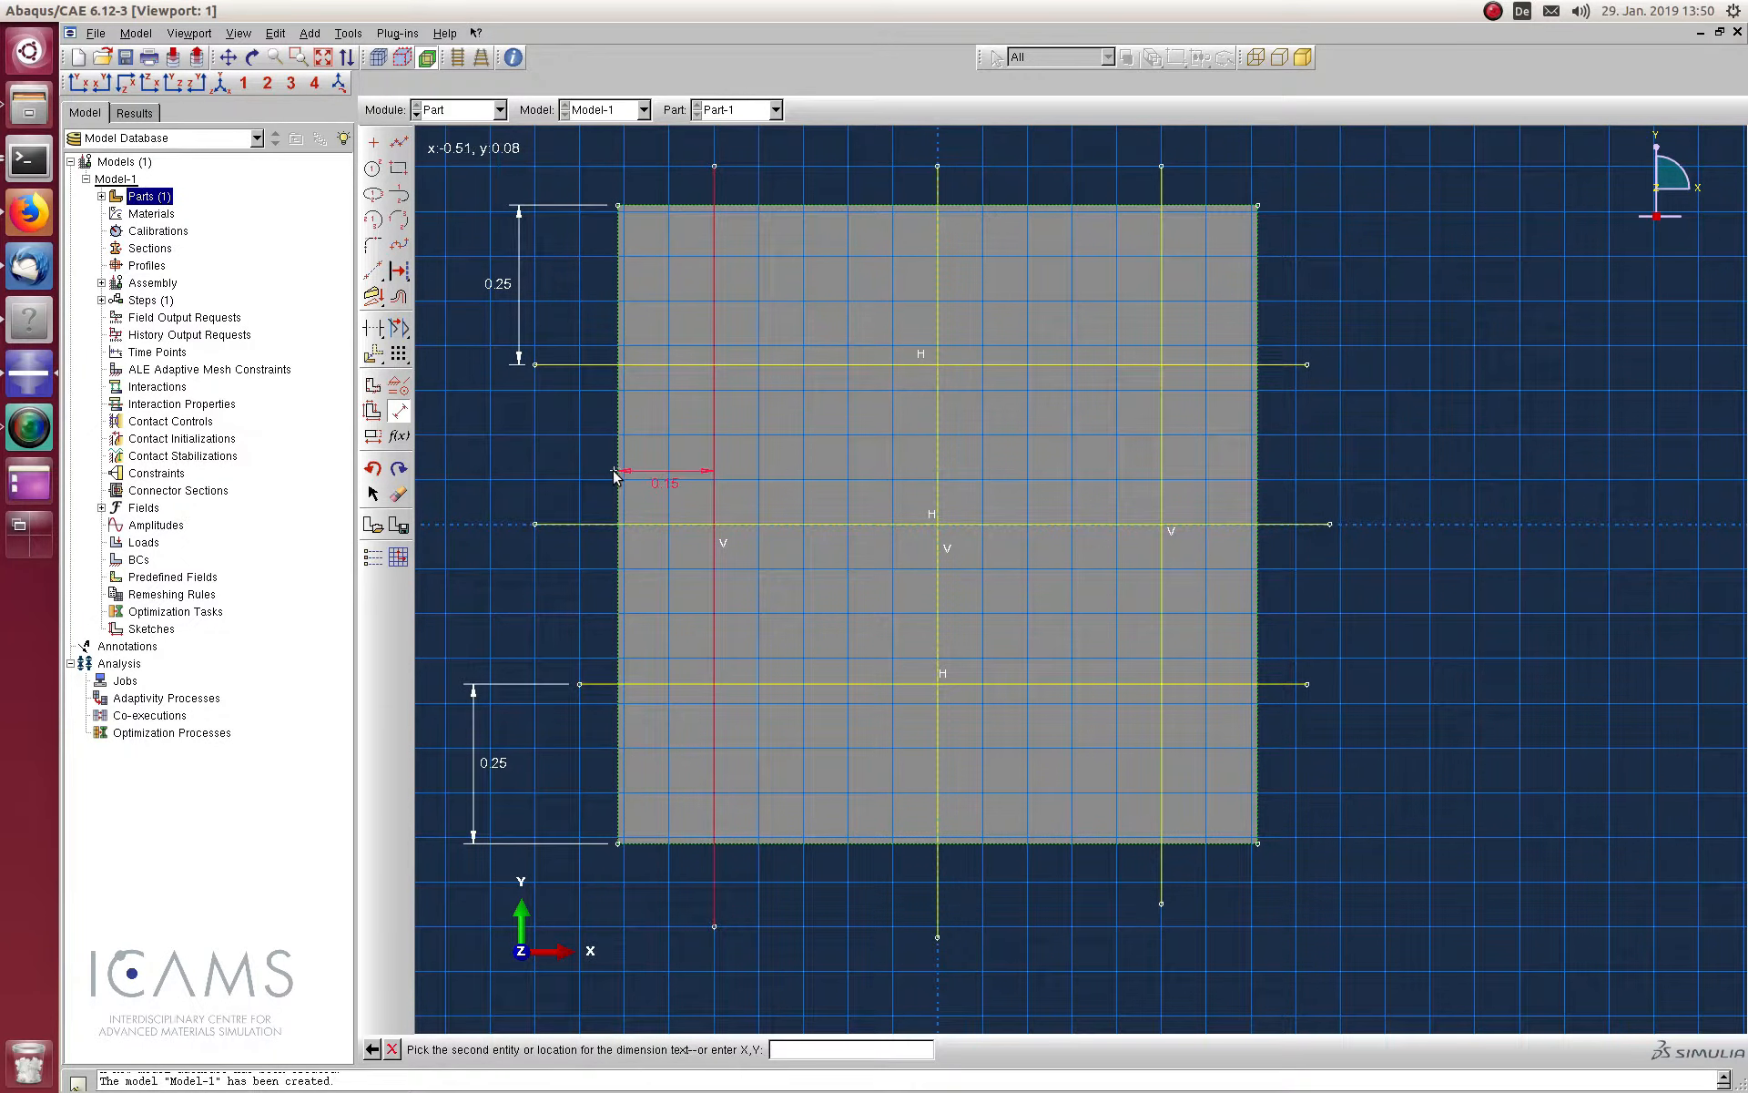
click(616, 475)
click(587, 157)
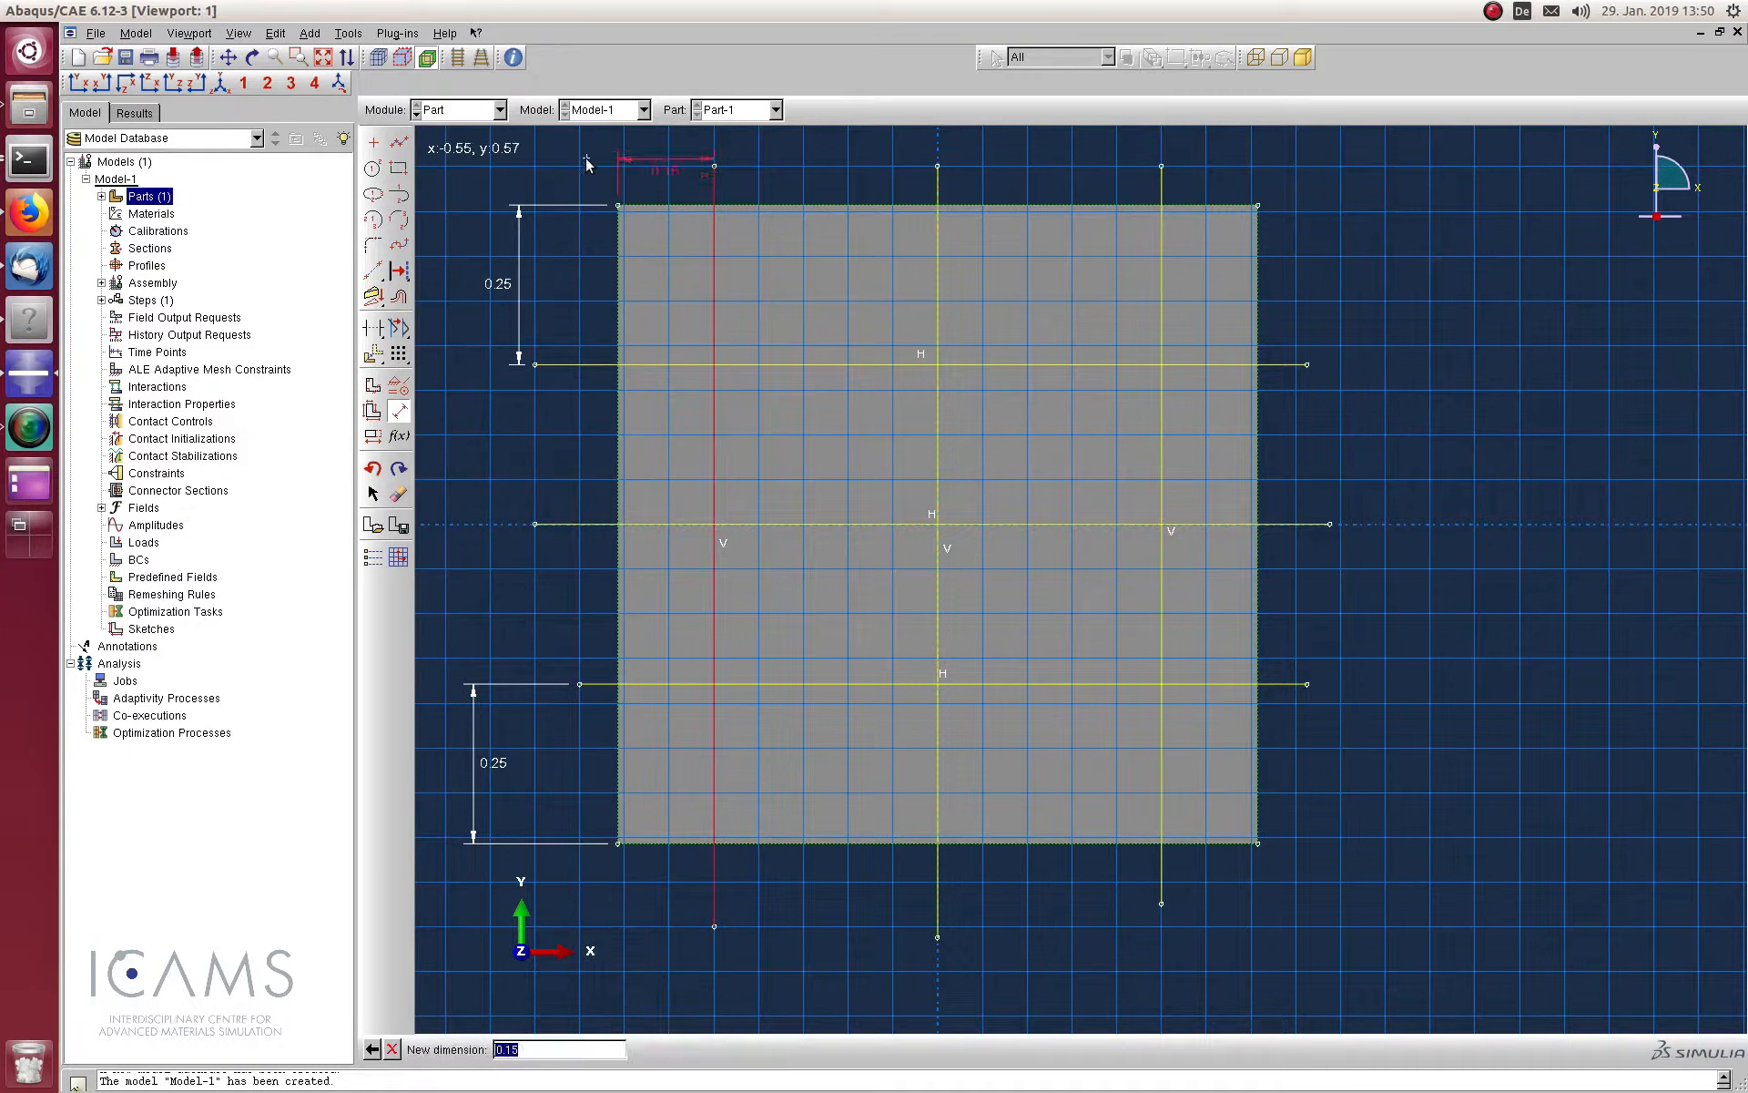
text(0.25)
key(Return)
Dimension the right vertical line from the face's right edge and set the distance to 0.25
click(1162, 258)
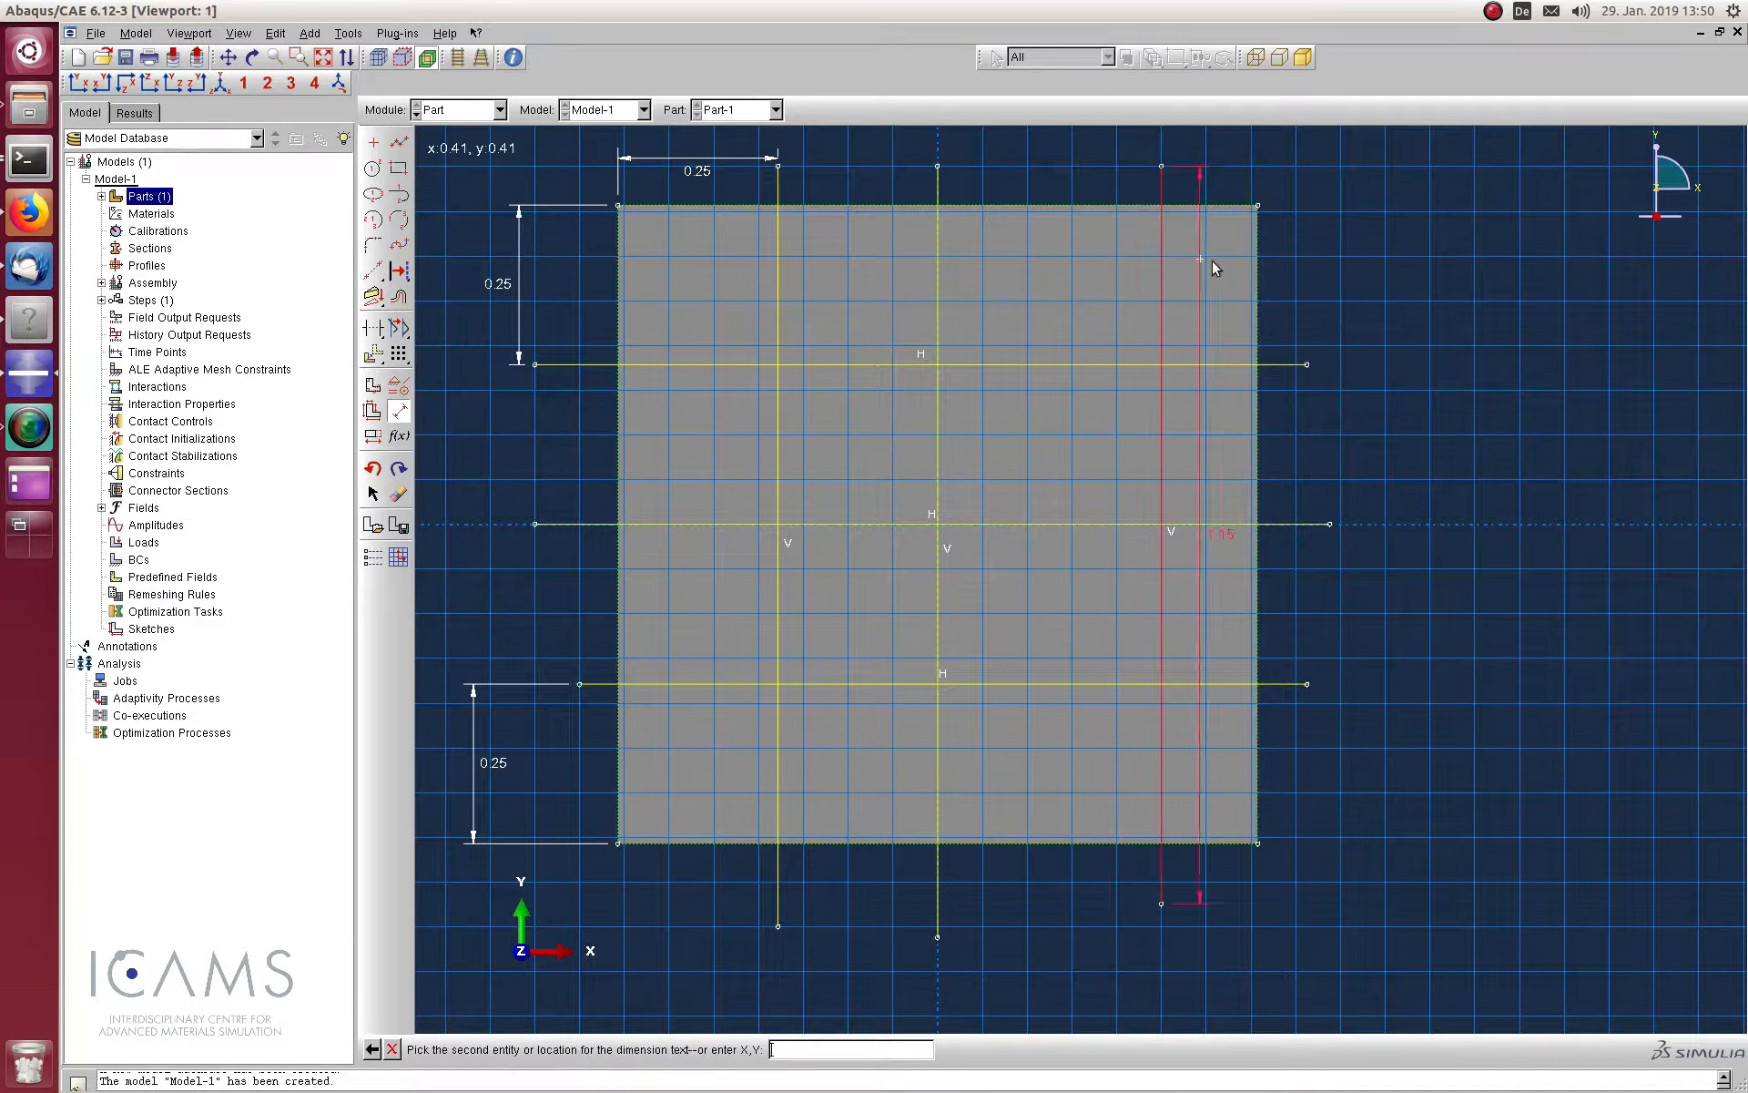
click(1258, 268)
click(1255, 878)
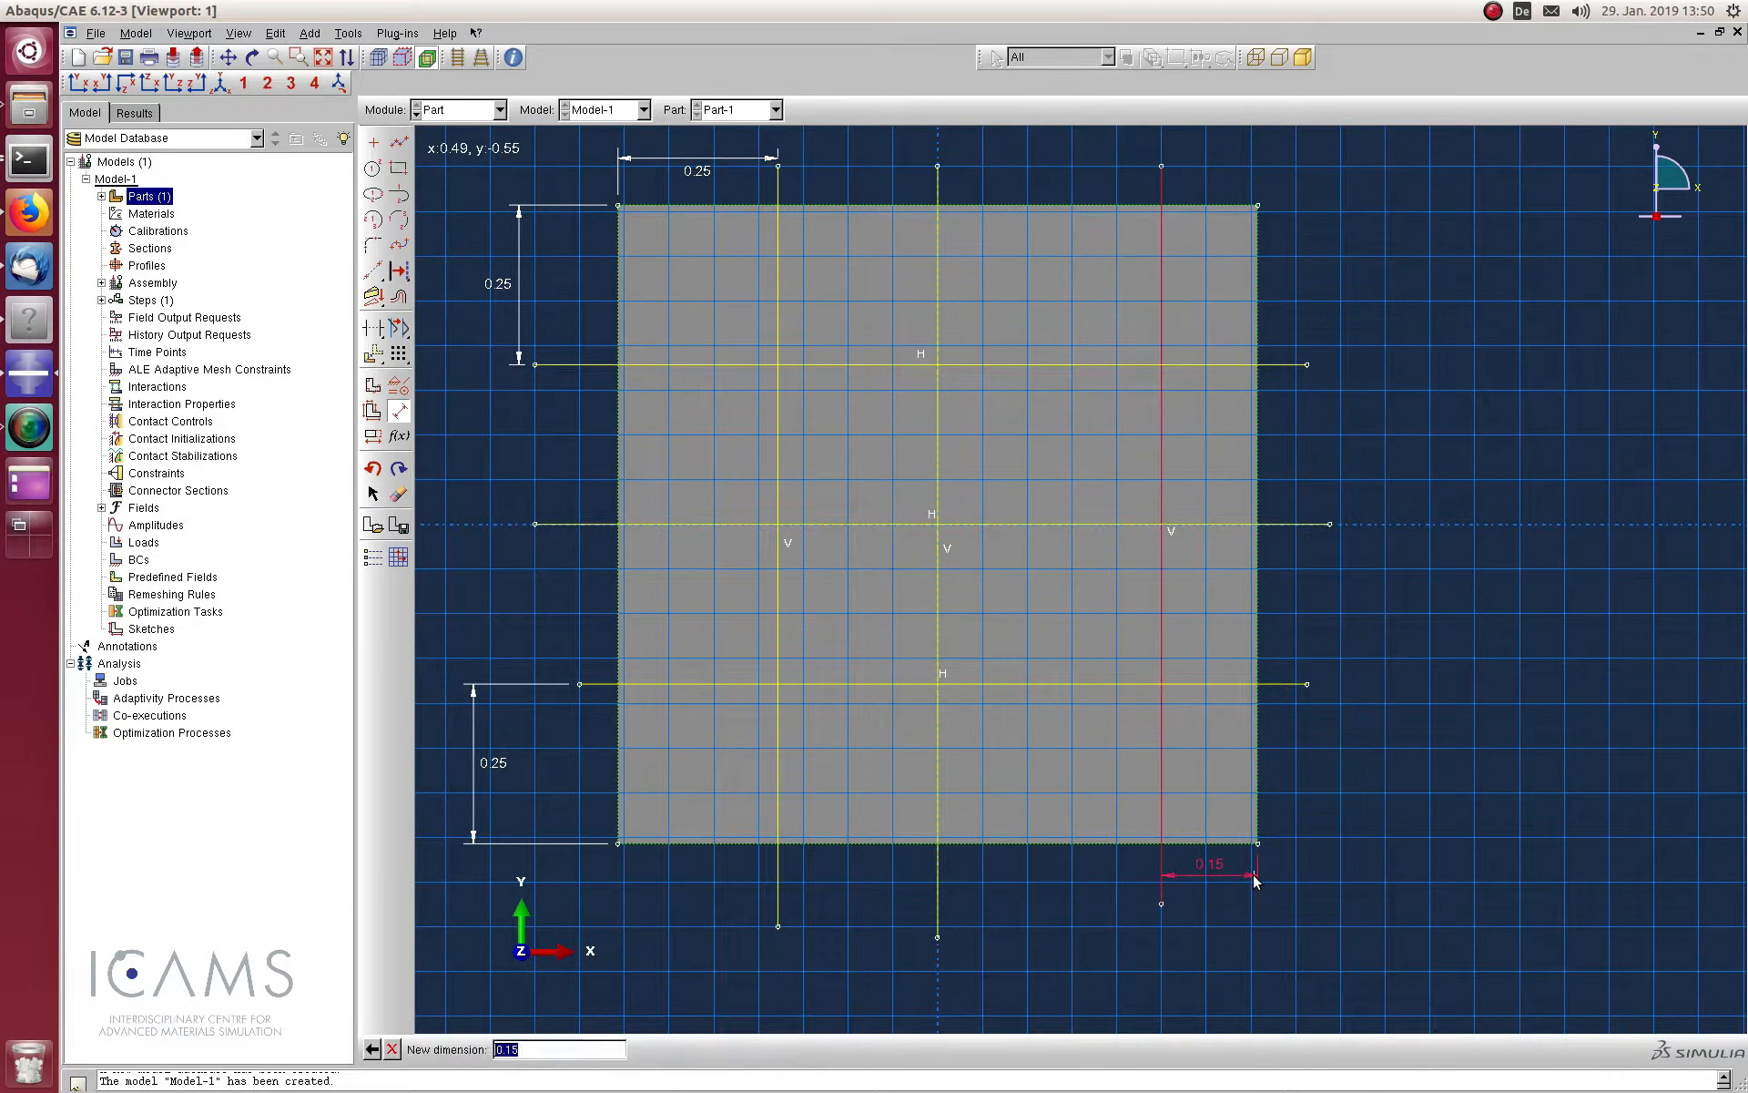
text(0.25)
key(Return)
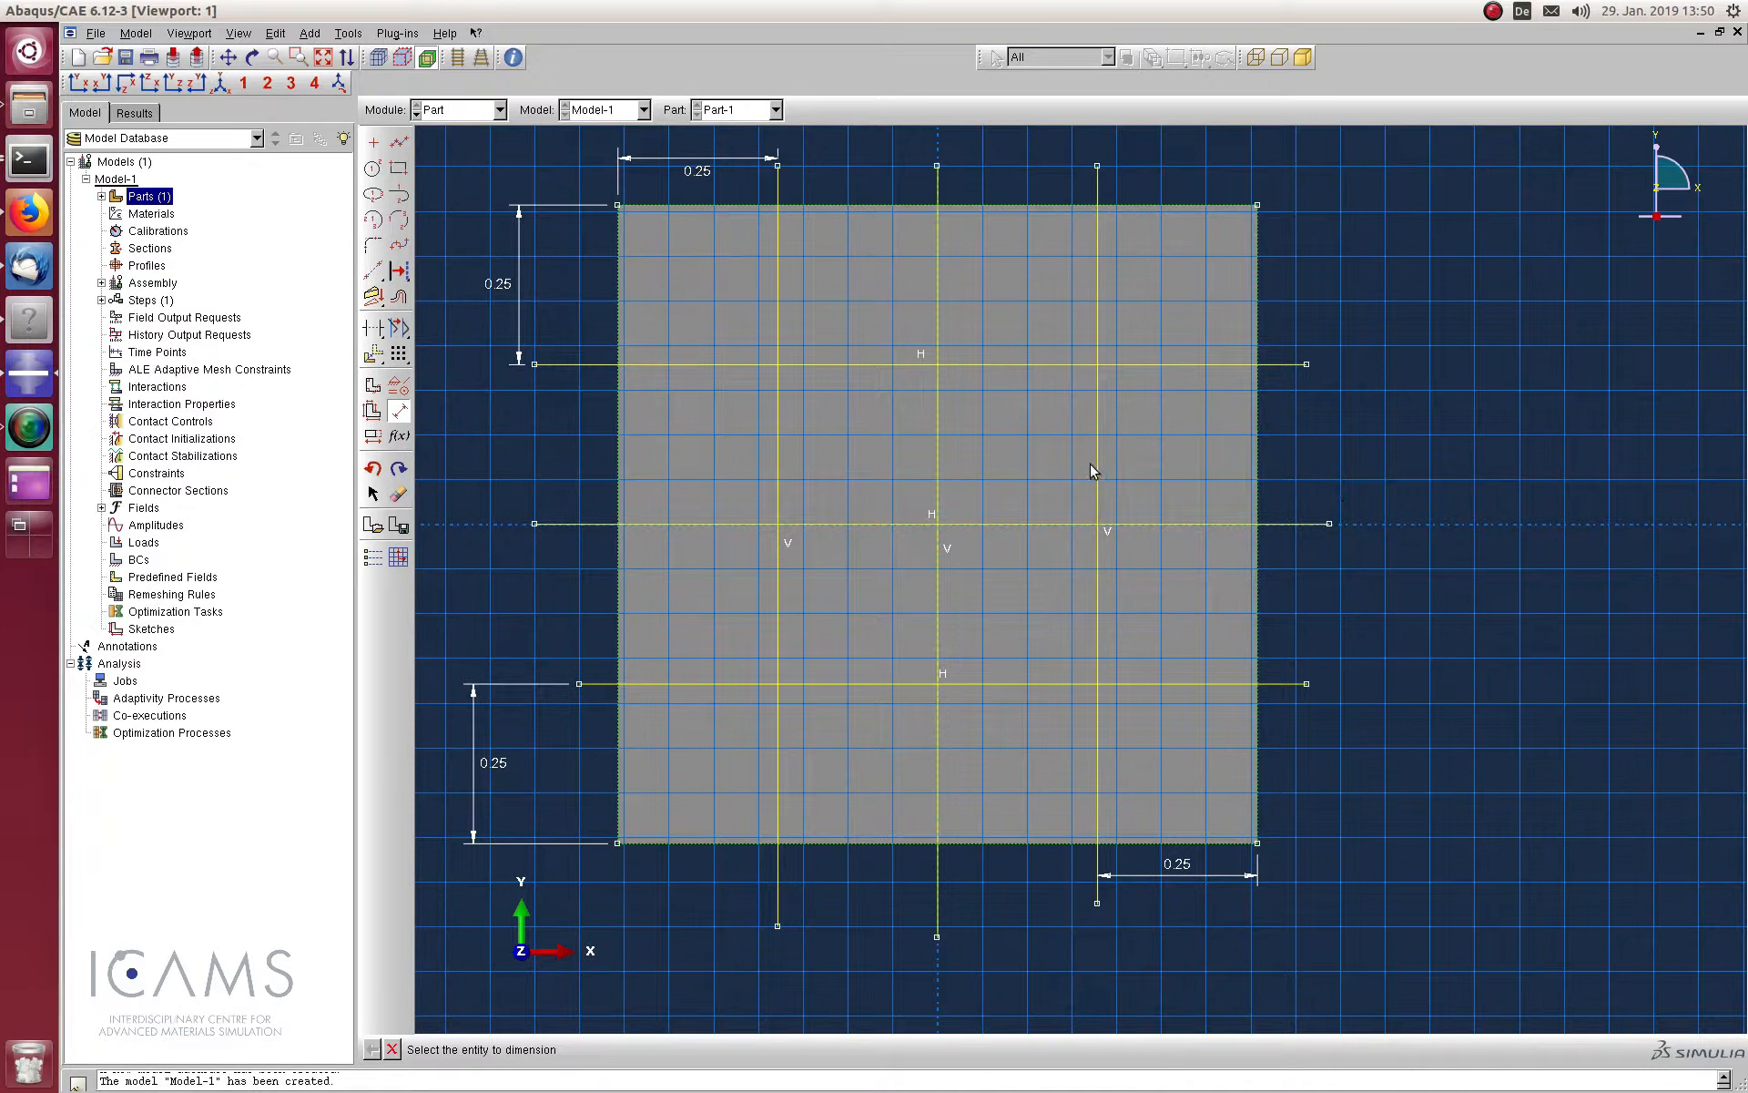
Draw a closed diamond of connected lines through the four intersections of the centre lines with the outer grid lines
click(398, 144)
click(780, 526)
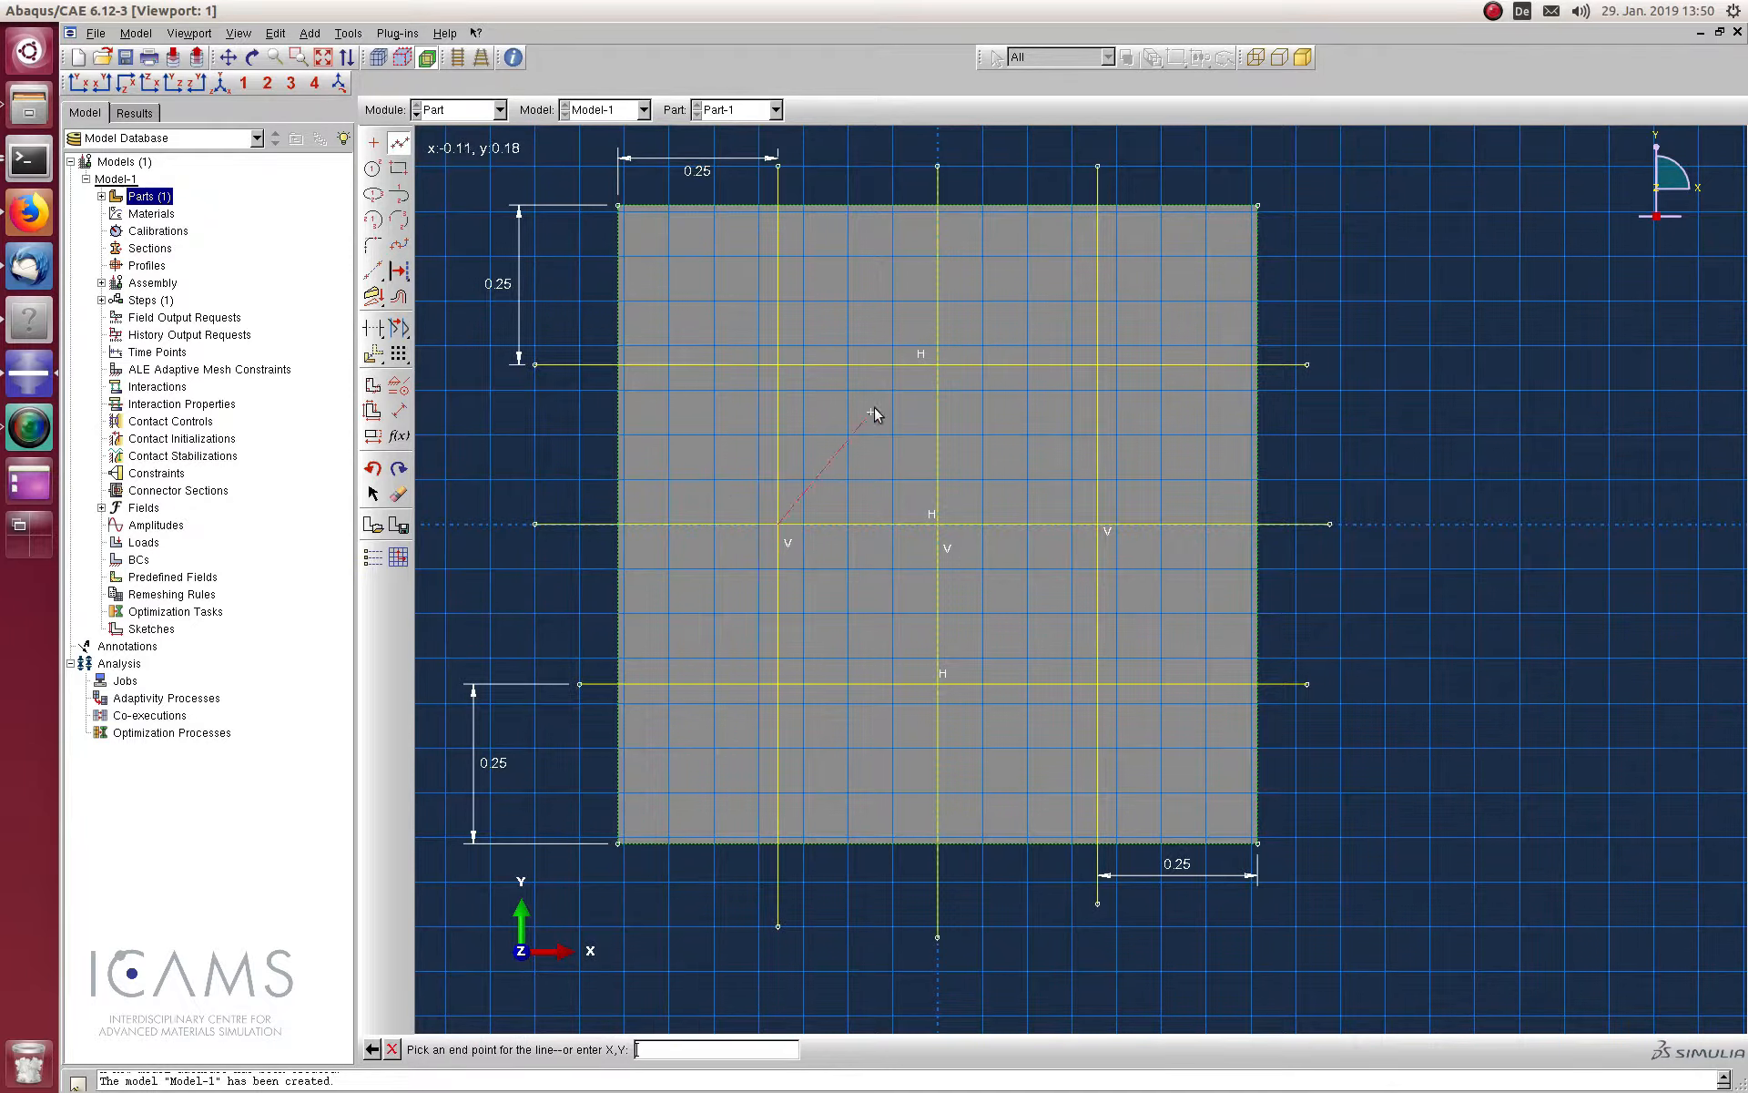
click(938, 367)
click(1100, 525)
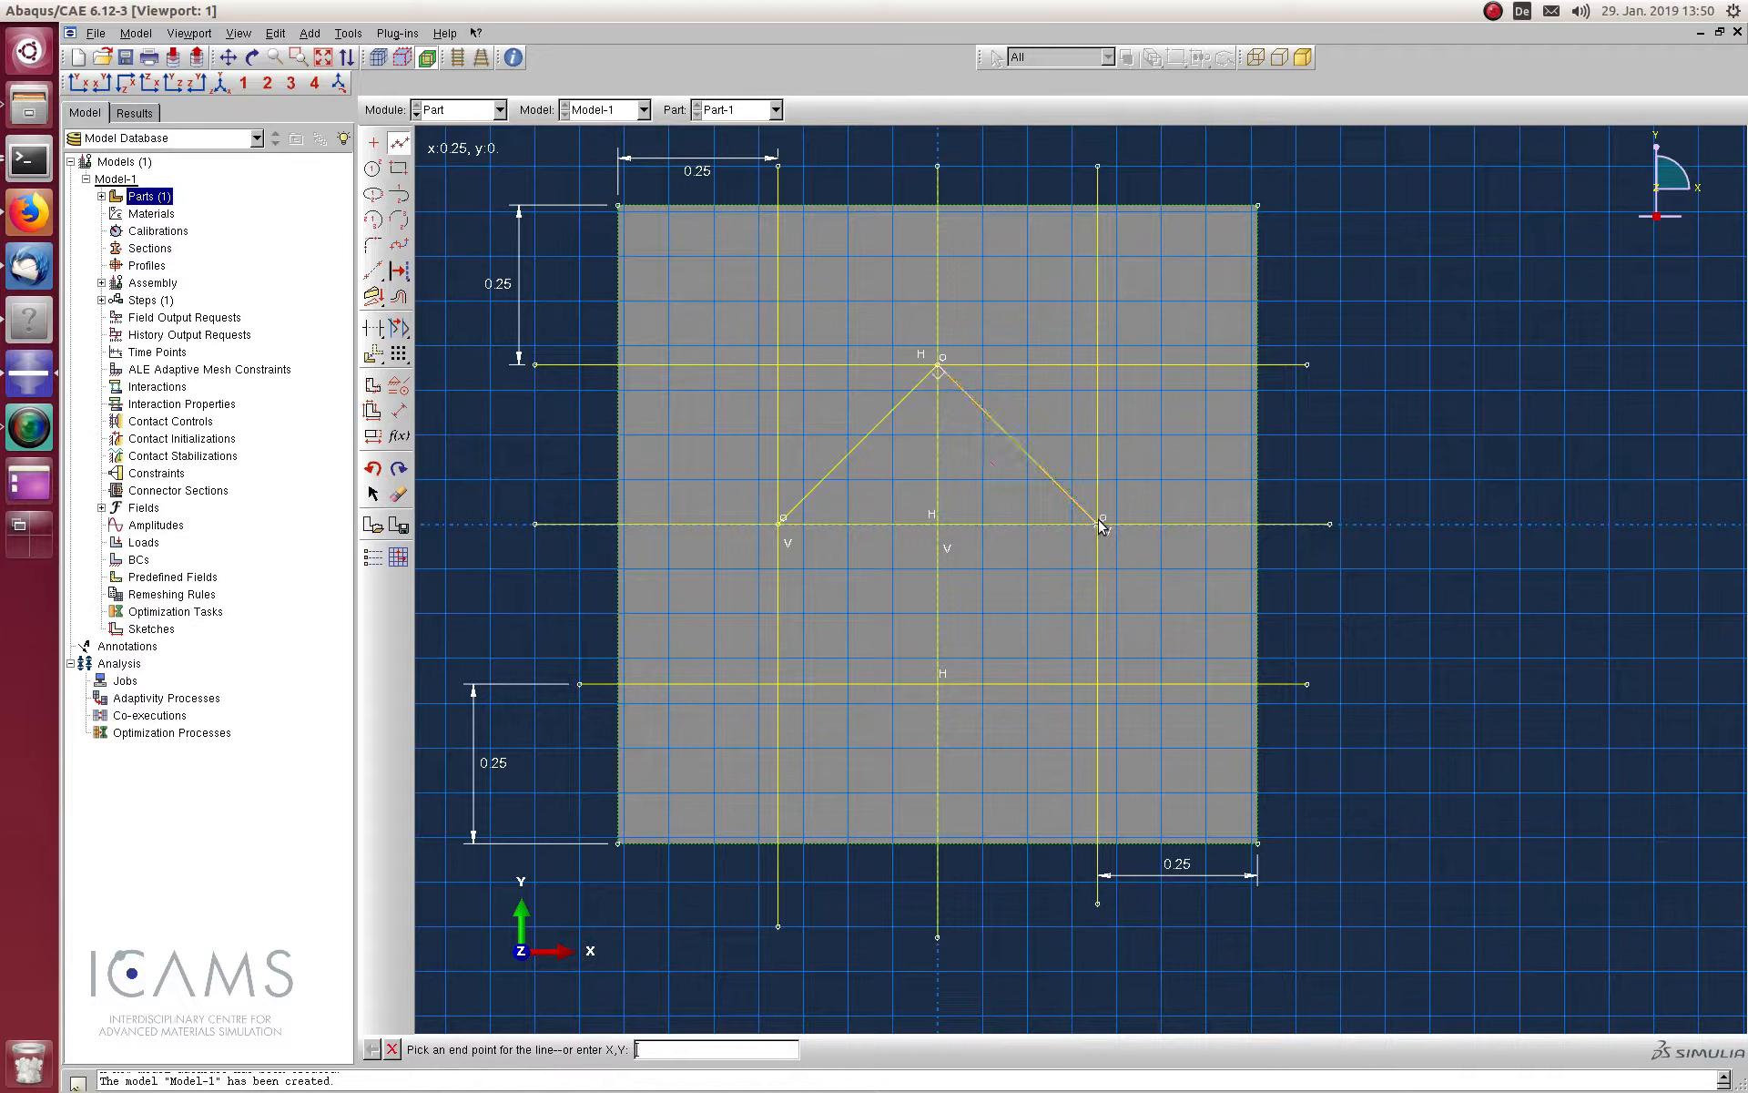
click(938, 683)
click(779, 525)
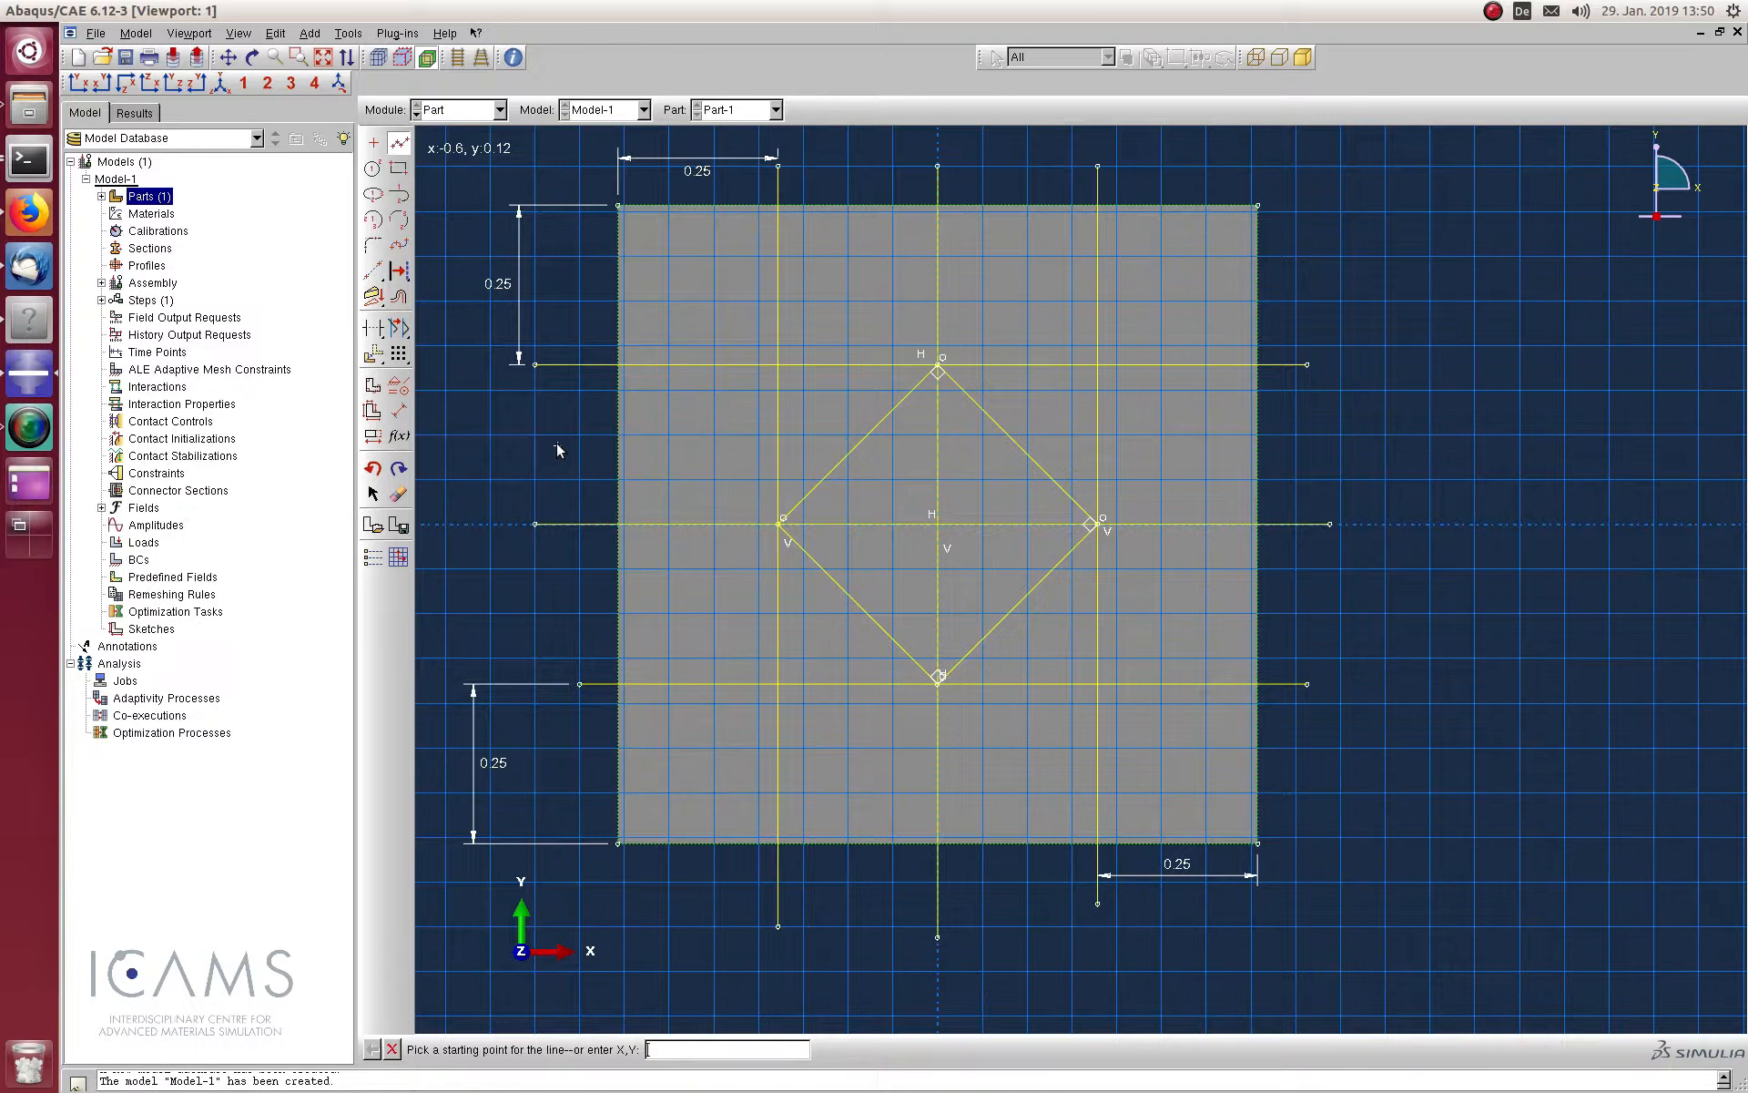
Trim the upper and middle horizontal lines' overhangs beyond the face's left edge, plus the grid segments in the lower-left quadrant outside the diamond
click(375, 330)
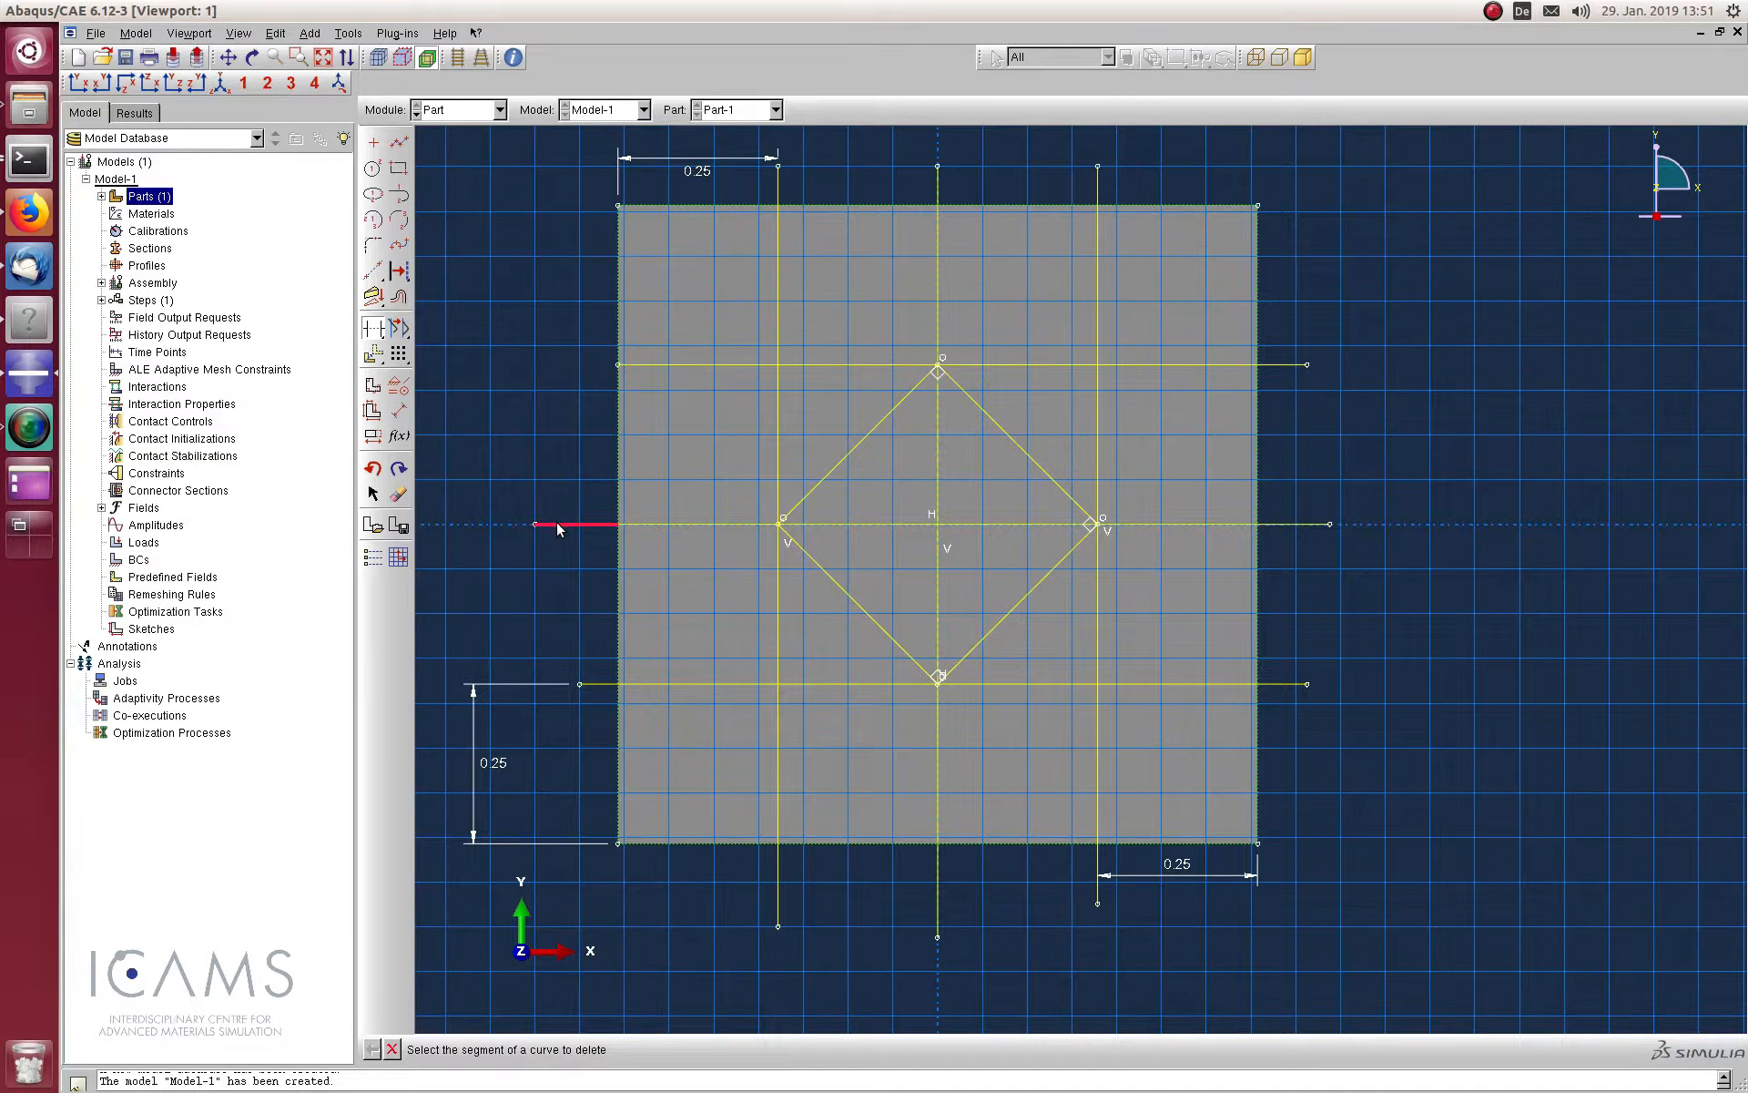
key(Escape)
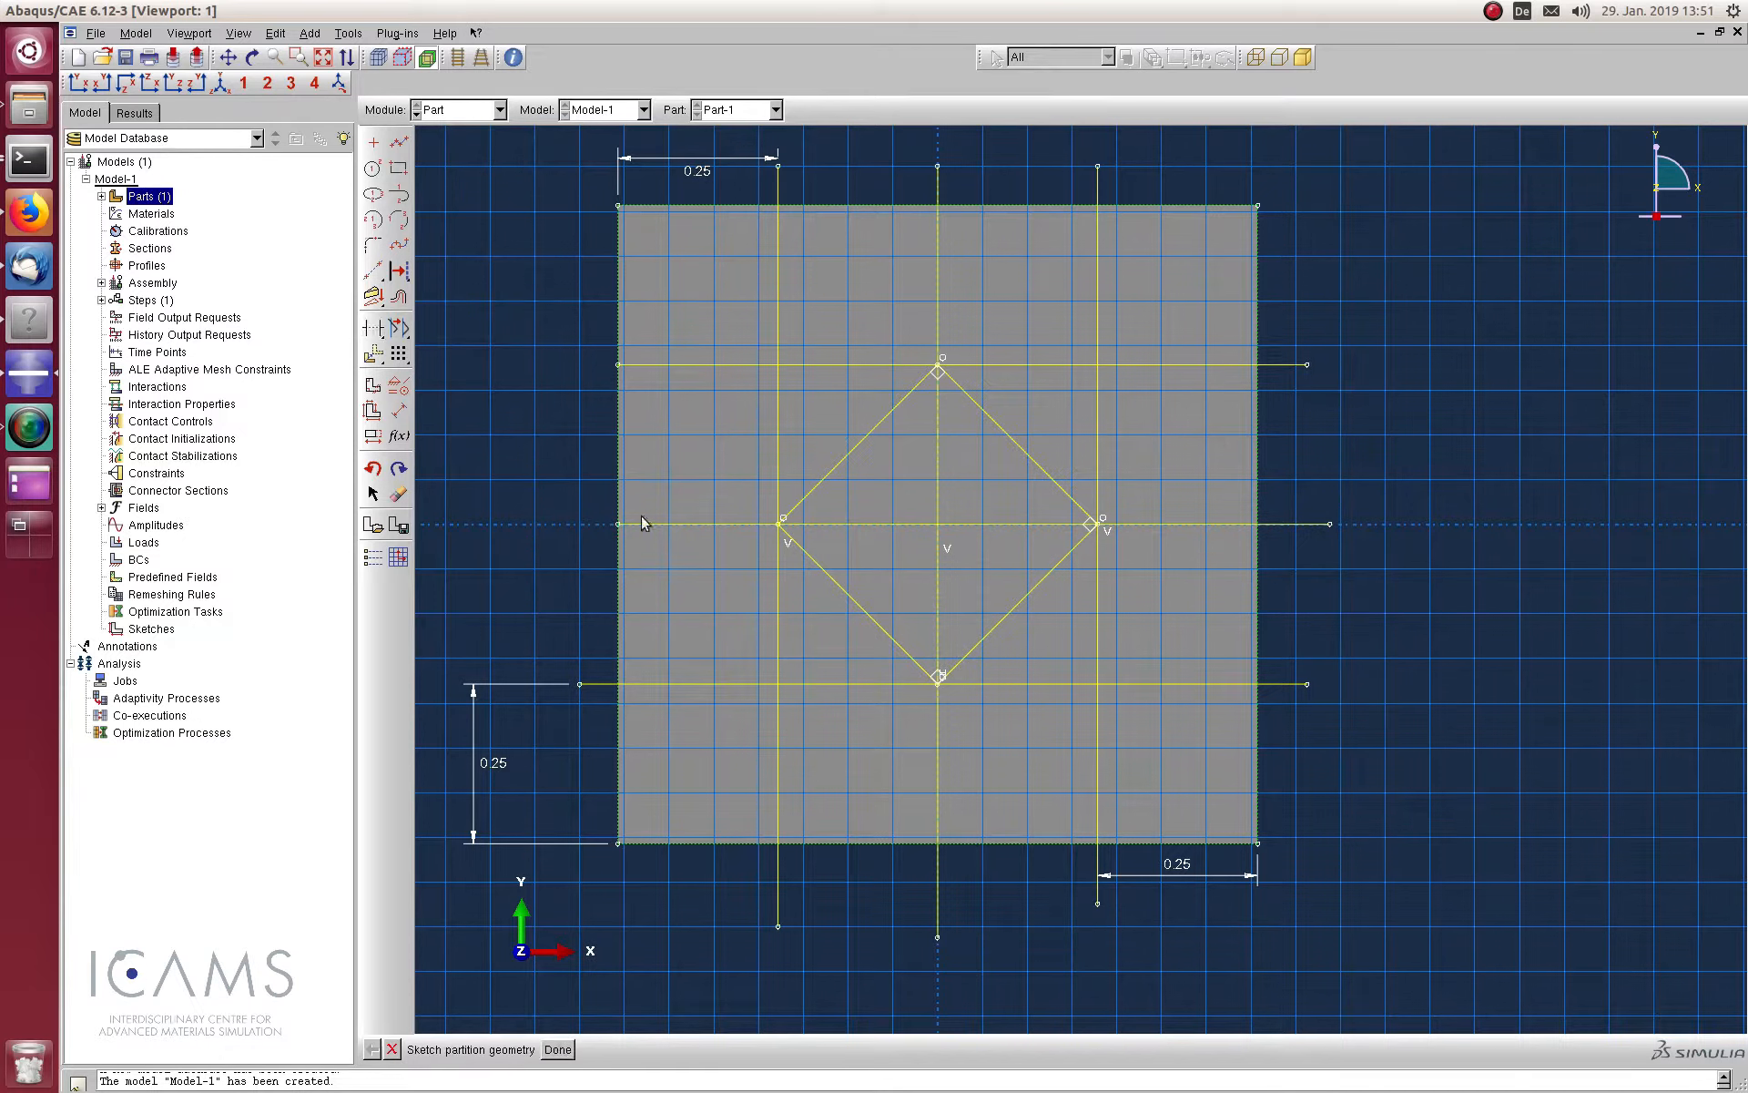
click(373, 332)
click(676, 684)
click(778, 641)
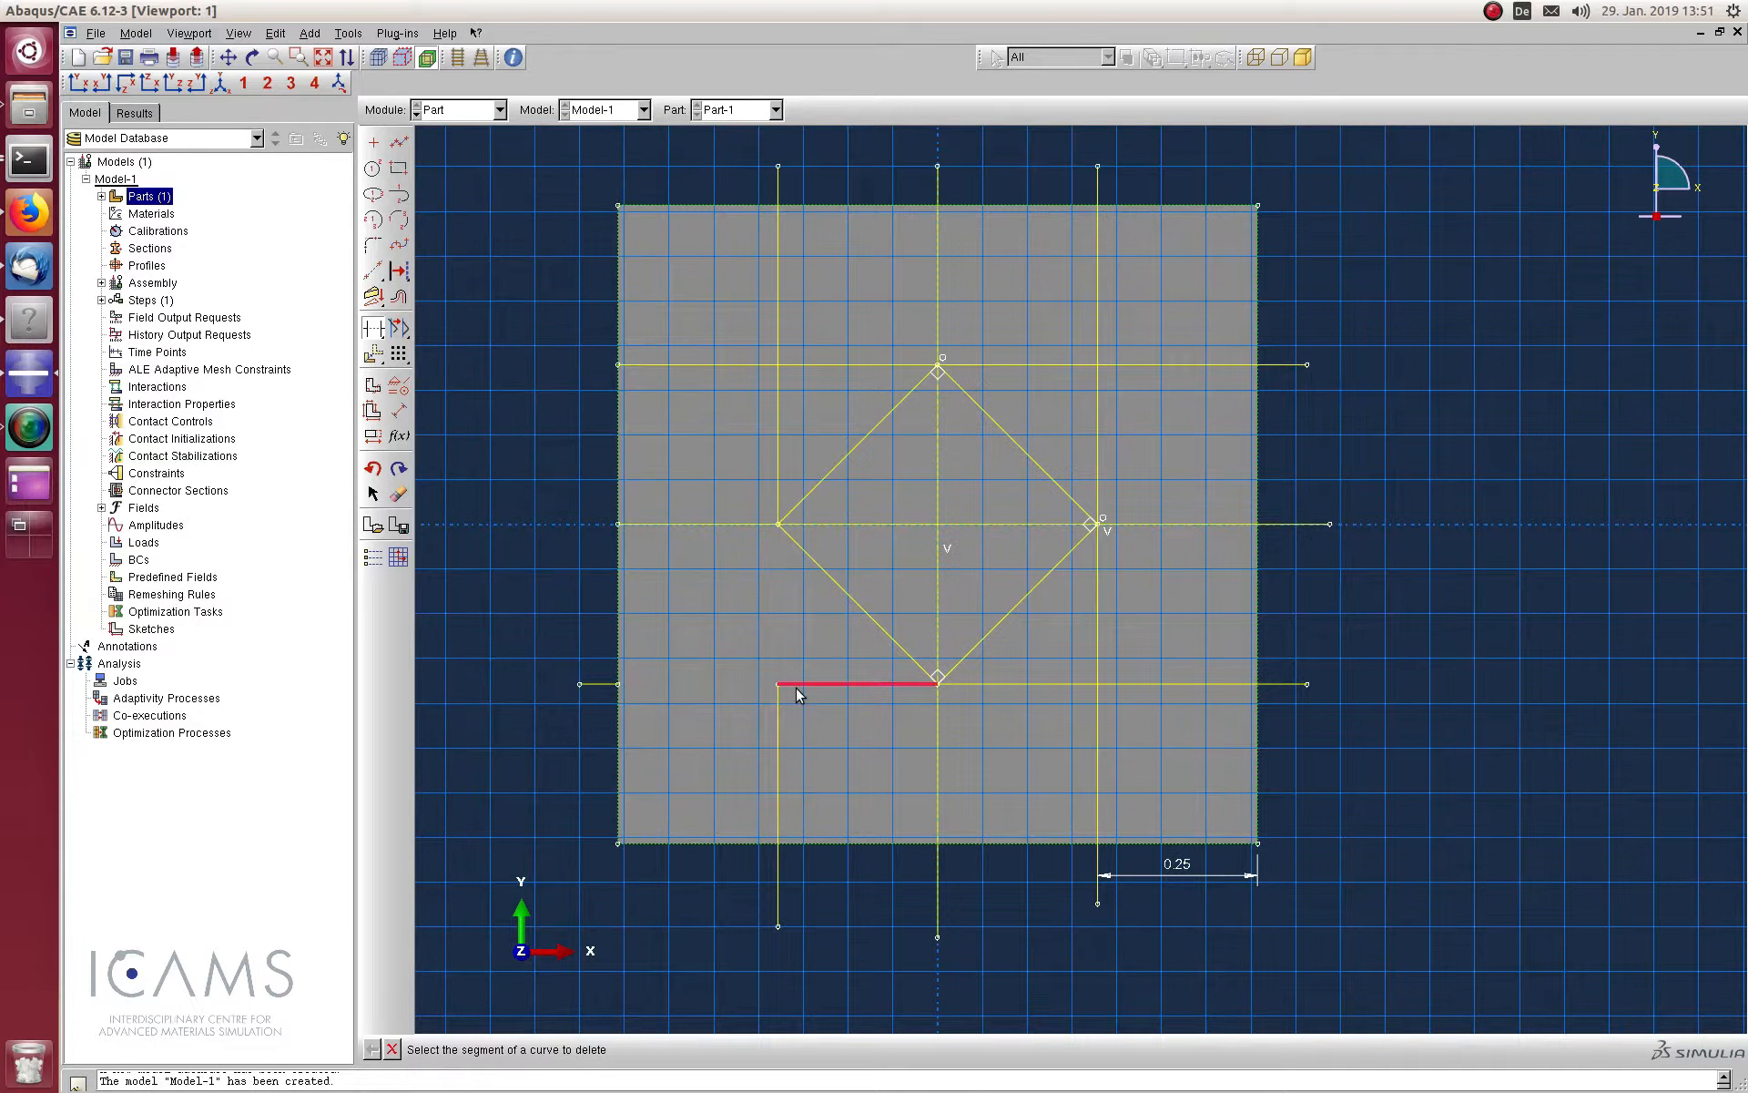
click(796, 685)
click(780, 741)
click(938, 769)
key(Escape)
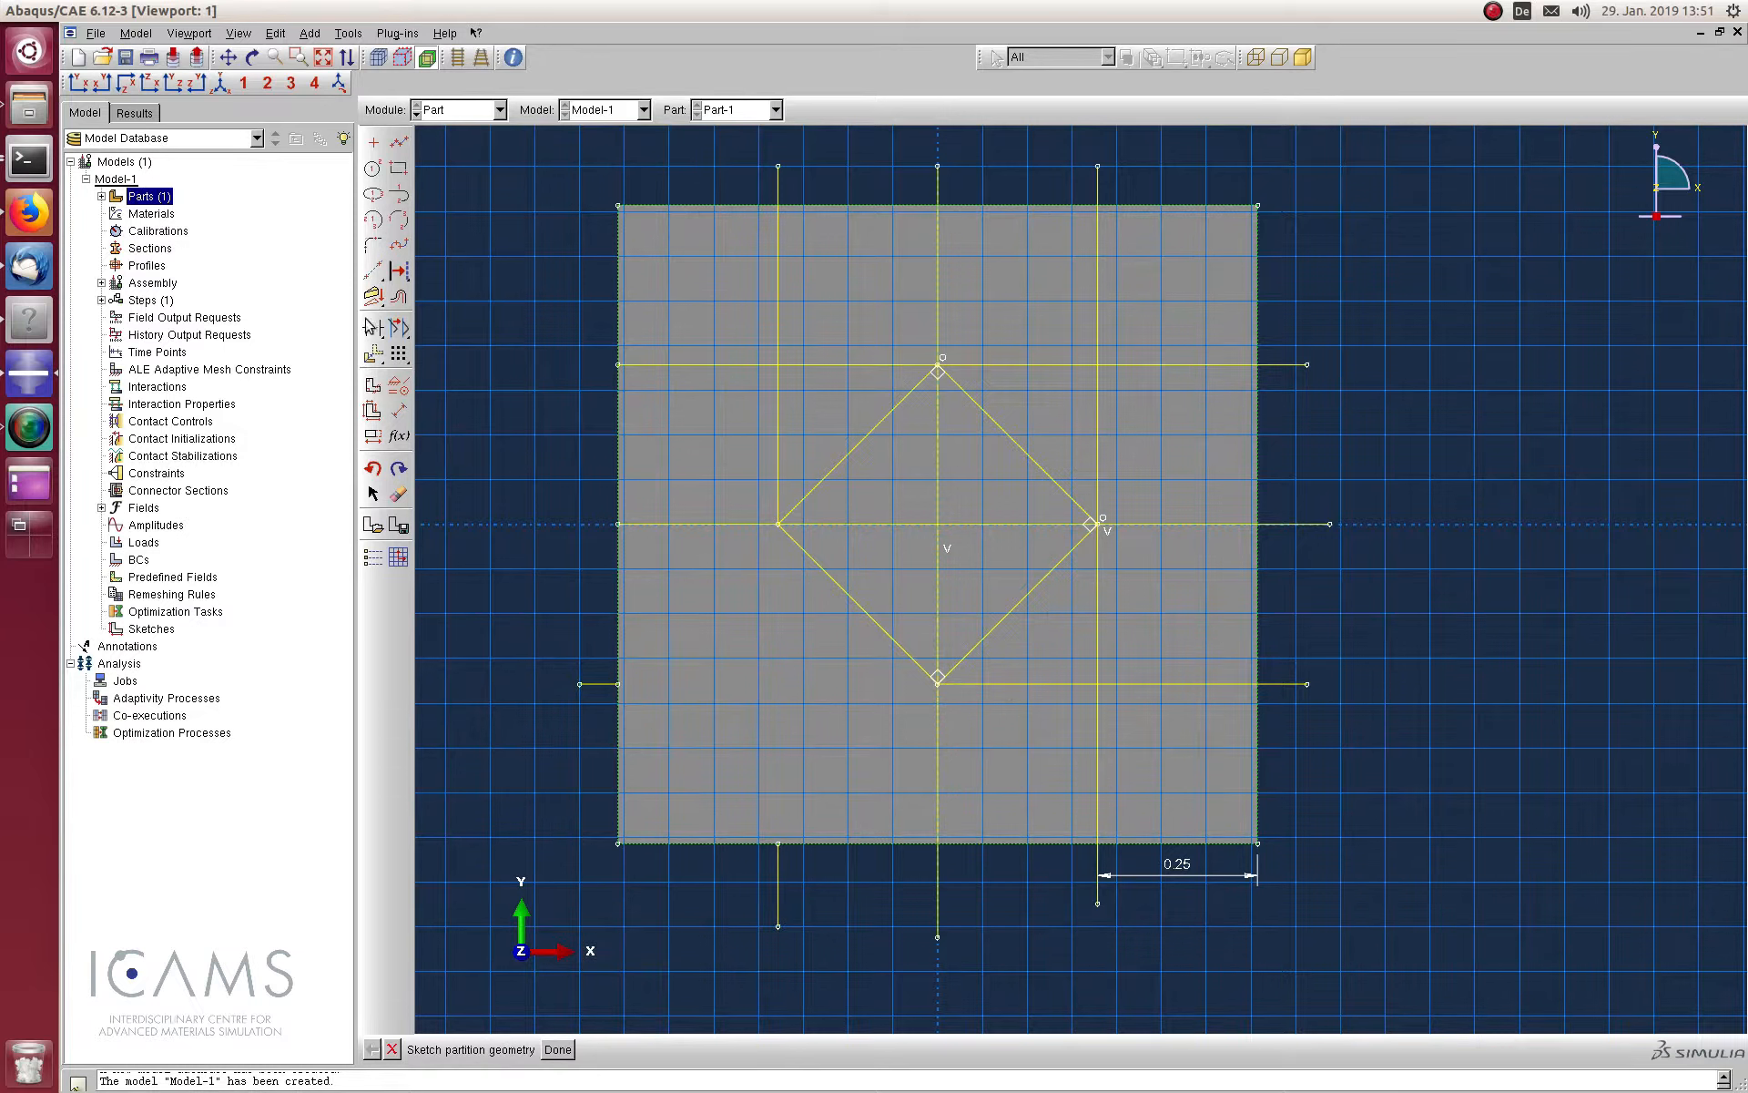
Trim the grid line segments in the lower-right quadrant of the face outside the diamond
click(373, 326)
click(1025, 689)
click(1095, 621)
click(1154, 683)
click(1099, 756)
Trim the horizontal and vertical centre line segments inside the diamond
click(1034, 526)
click(931, 479)
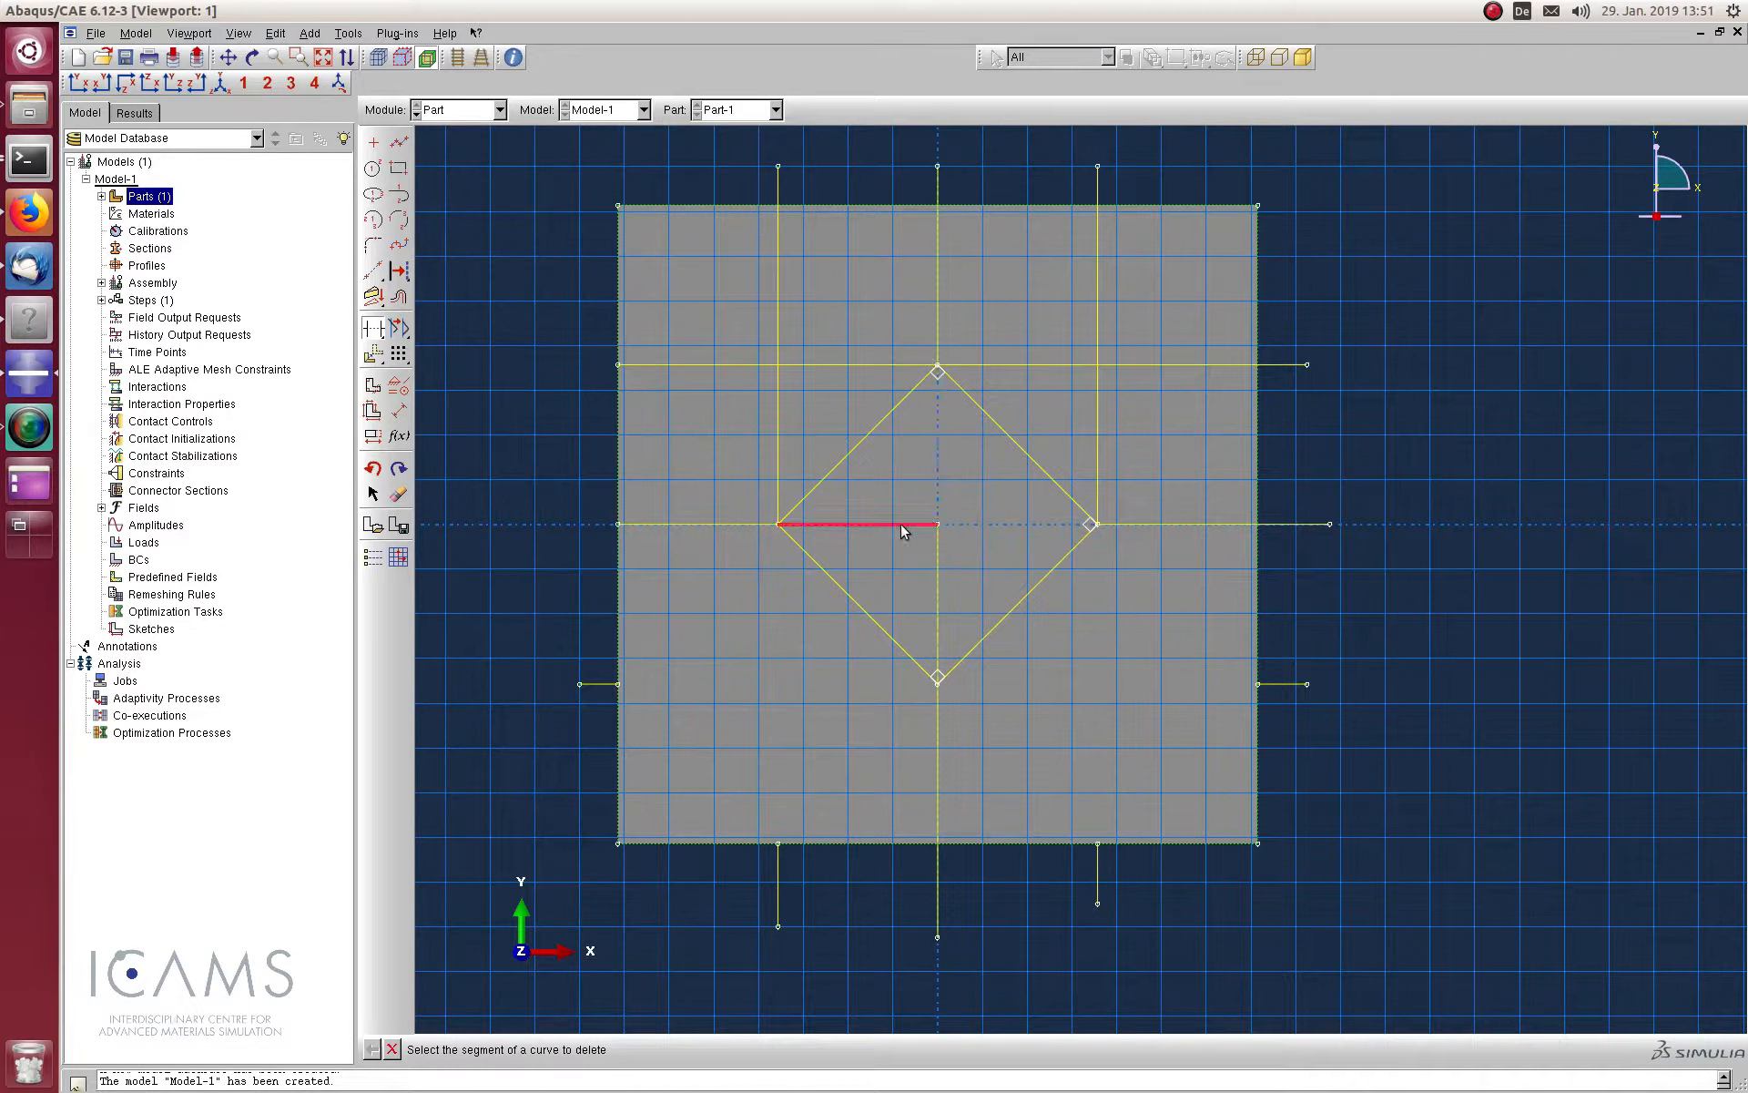
click(930, 570)
Trim the grid line segments outside the diamond in the upper-right and upper-left quadrants, keeping the centre lines
click(1096, 445)
click(1060, 367)
click(1097, 319)
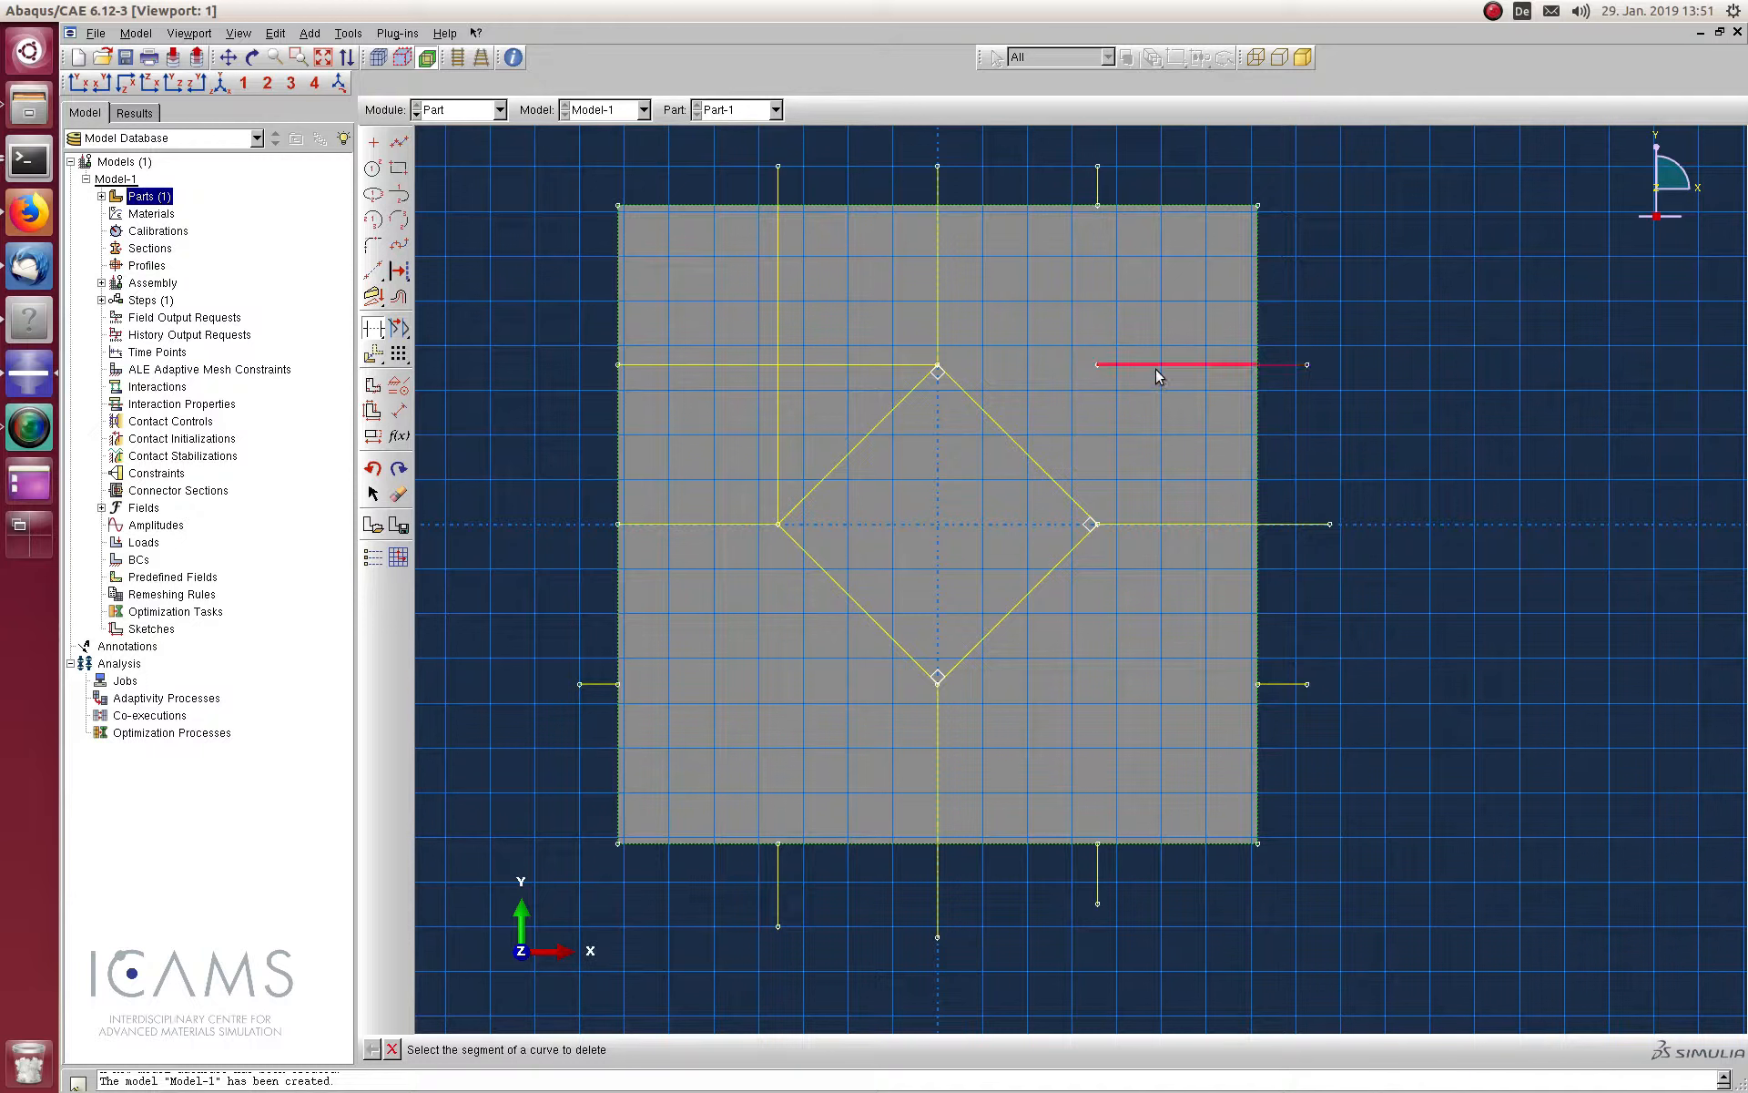
click(1159, 373)
click(832, 367)
click(781, 329)
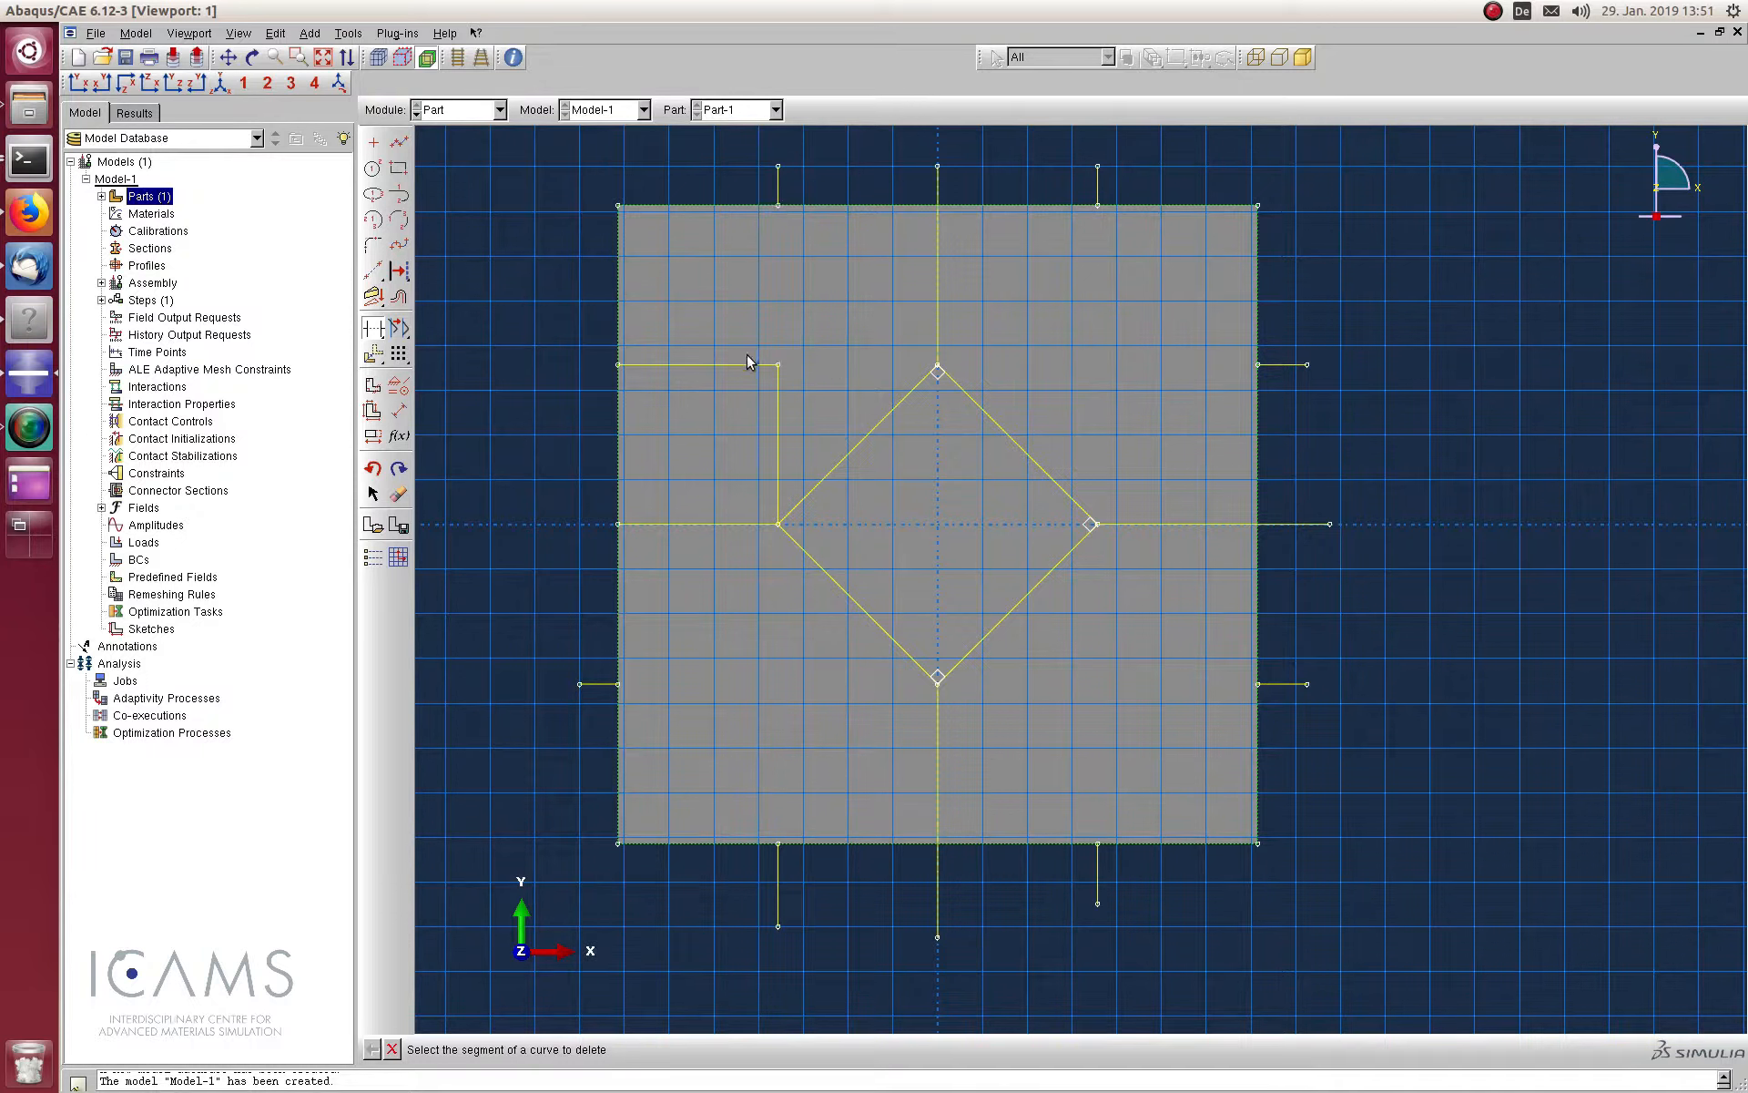
click(761, 365)
click(778, 423)
Trim all remaining line ends that overhang the face's edges and finish the sketch to partition the face
click(780, 188)
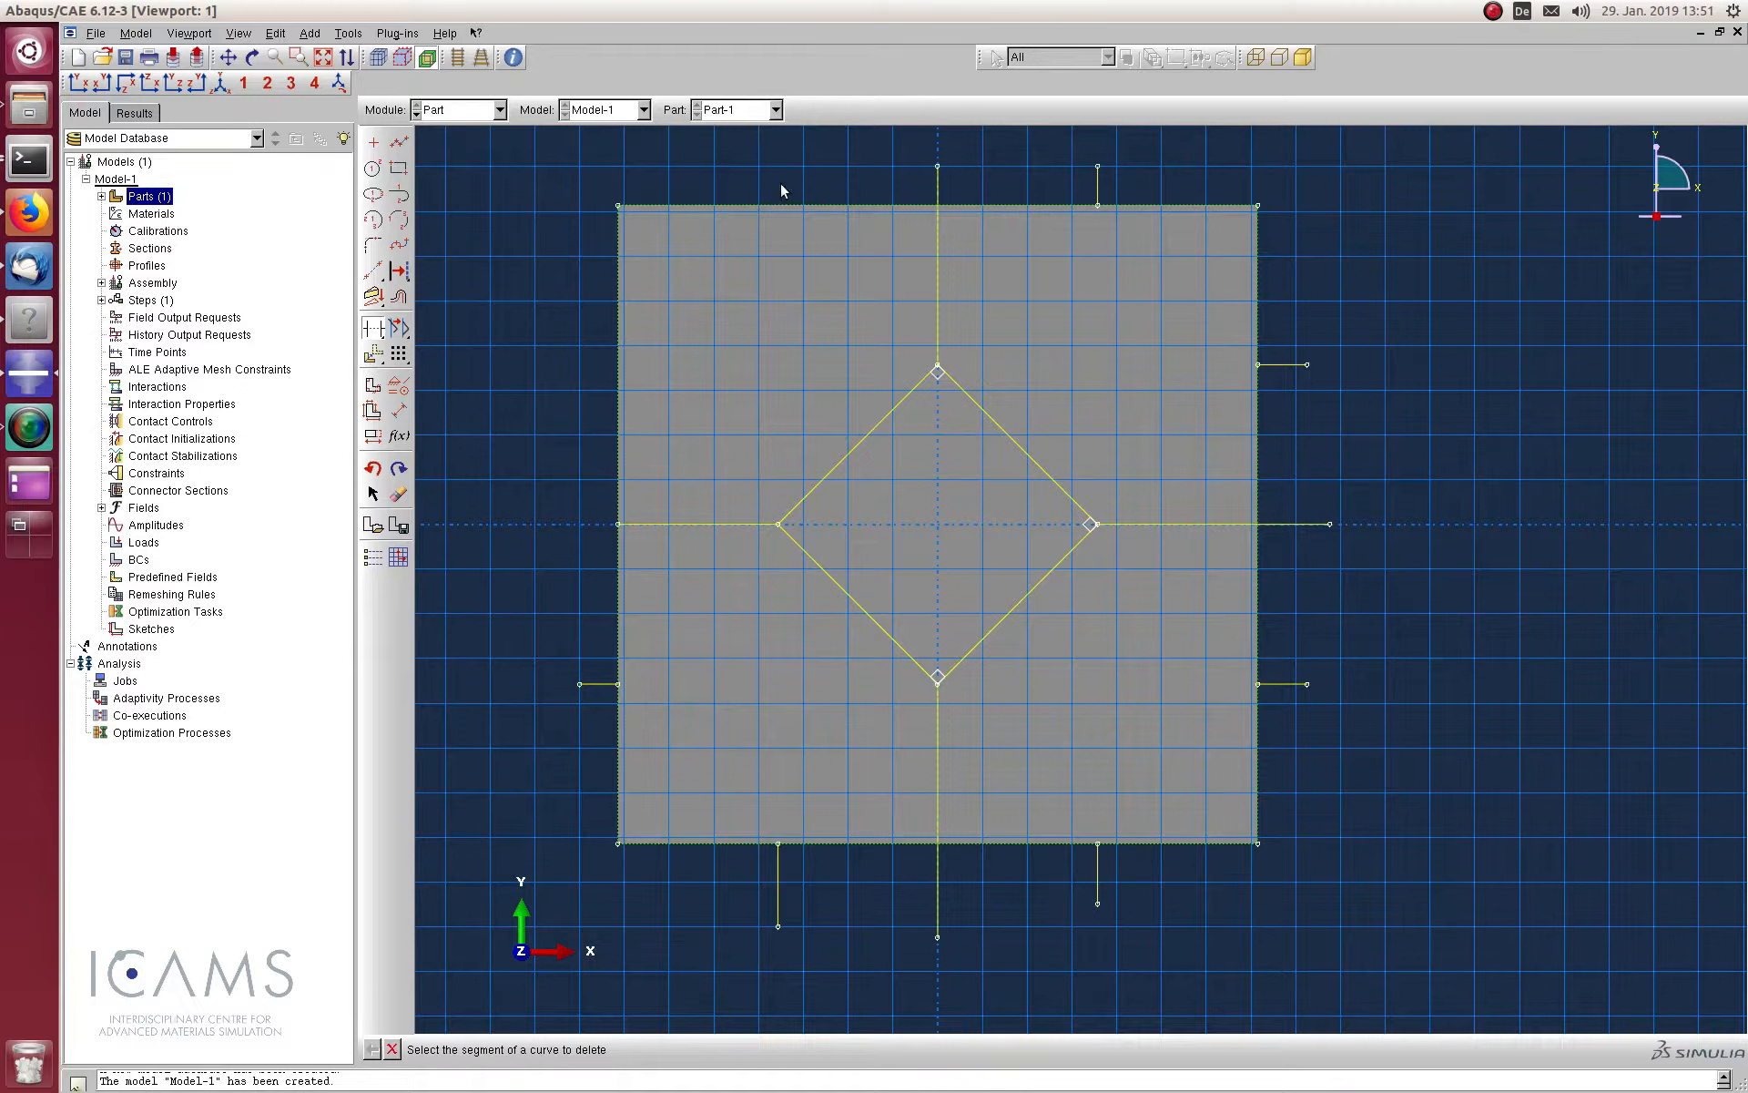
click(939, 182)
click(1098, 182)
click(1287, 366)
click(1277, 524)
click(1293, 689)
click(776, 902)
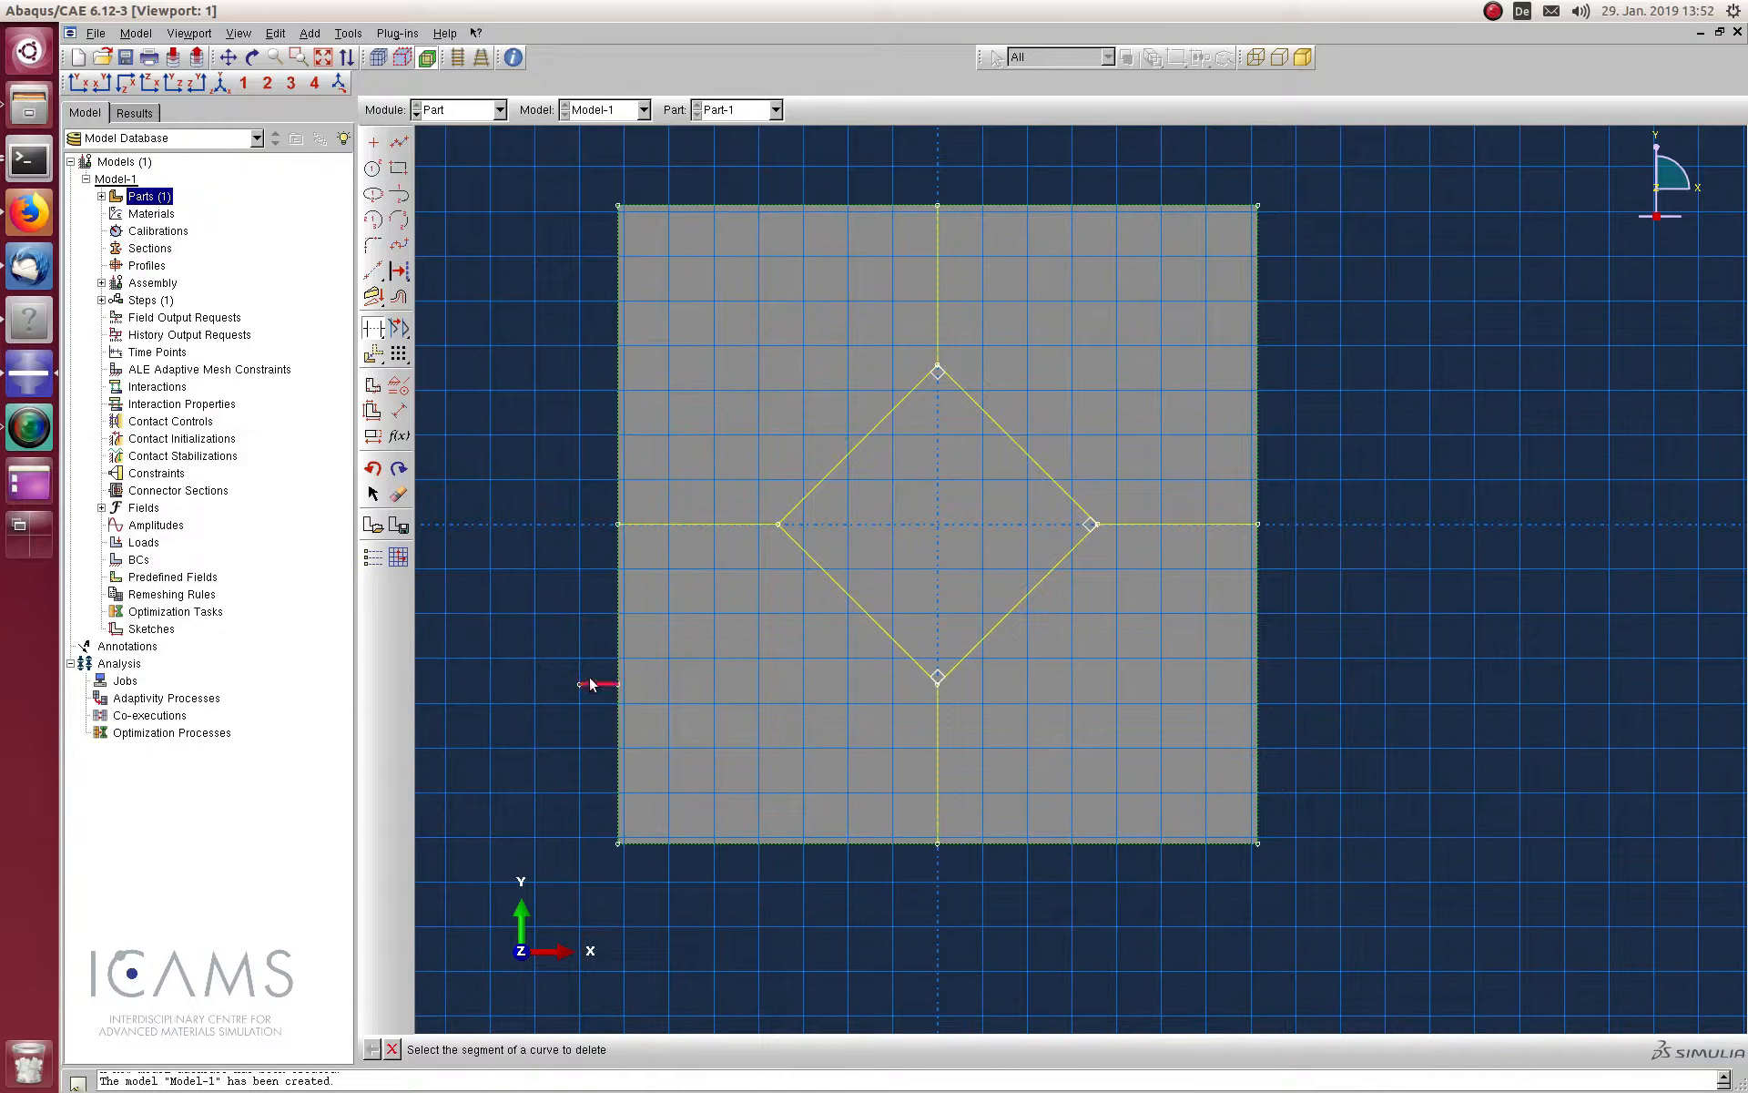
click(591, 684)
middle_click(526, 594)
middle_click(526, 594)
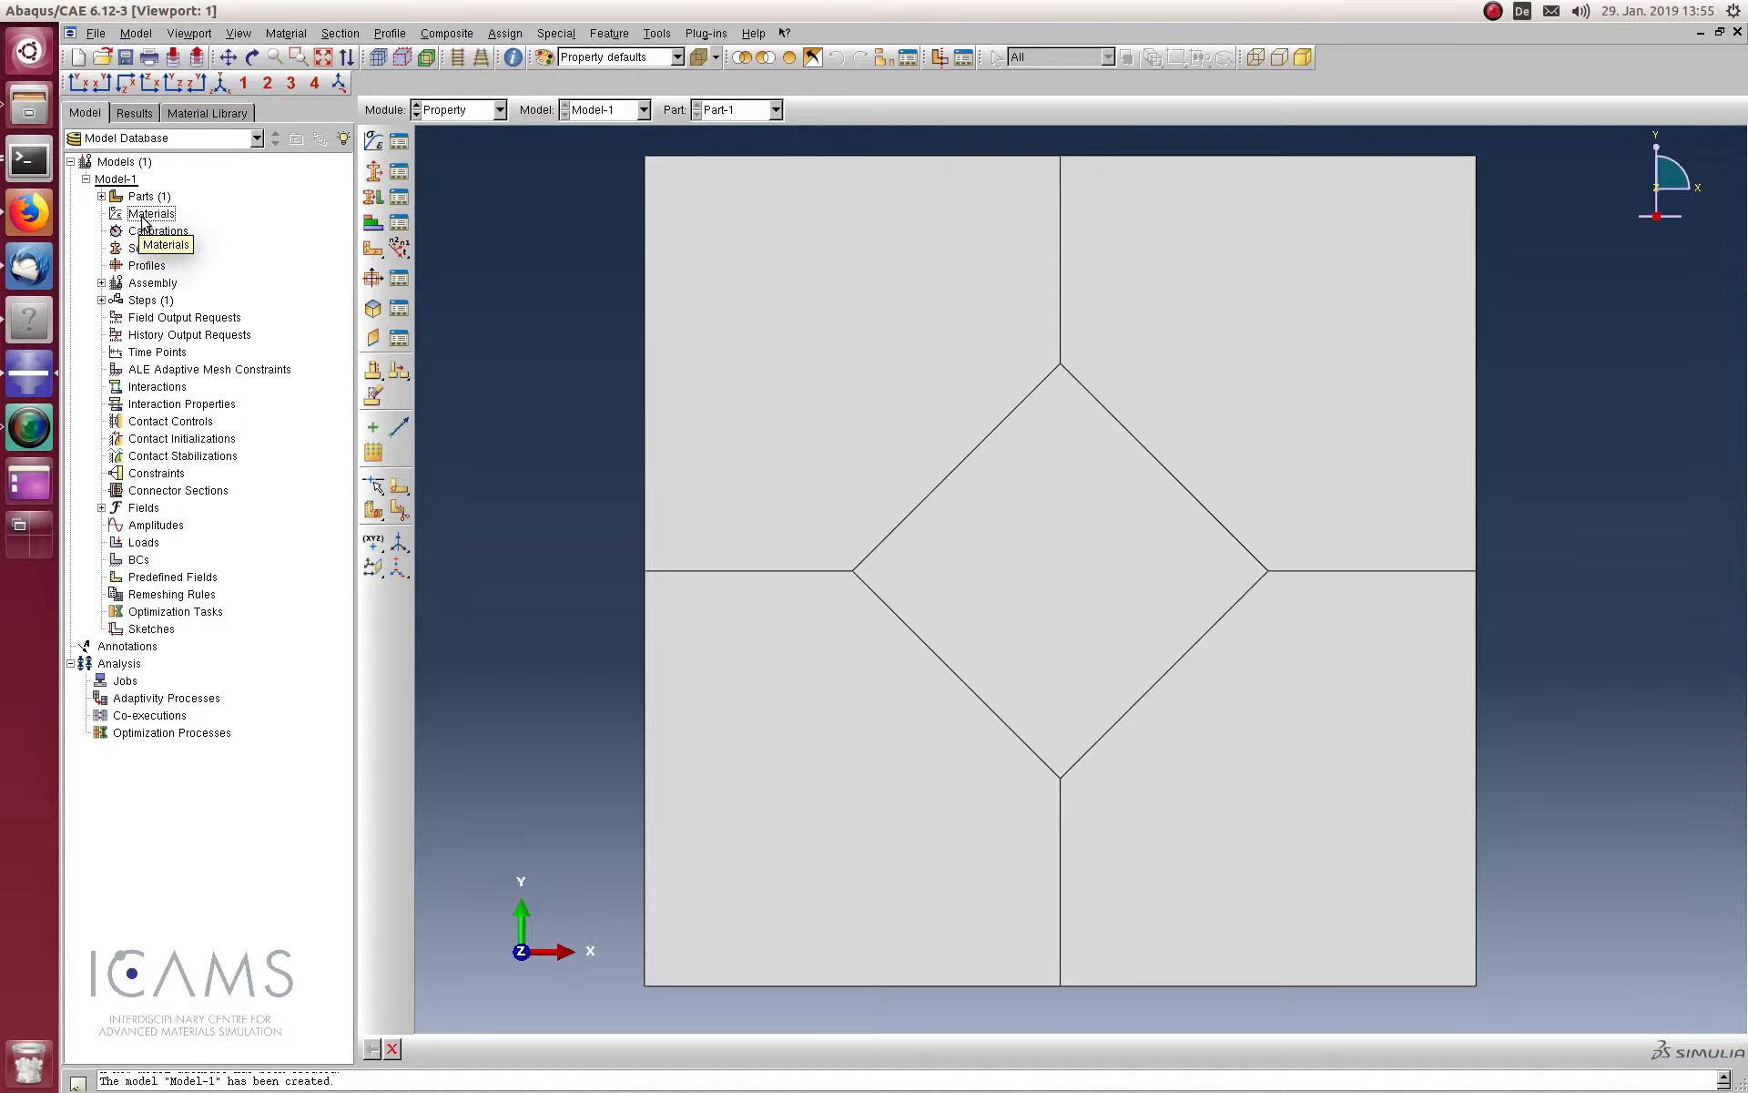
Create a material named Inclusion with isotropic elastic behaviour
double_click(143, 219)
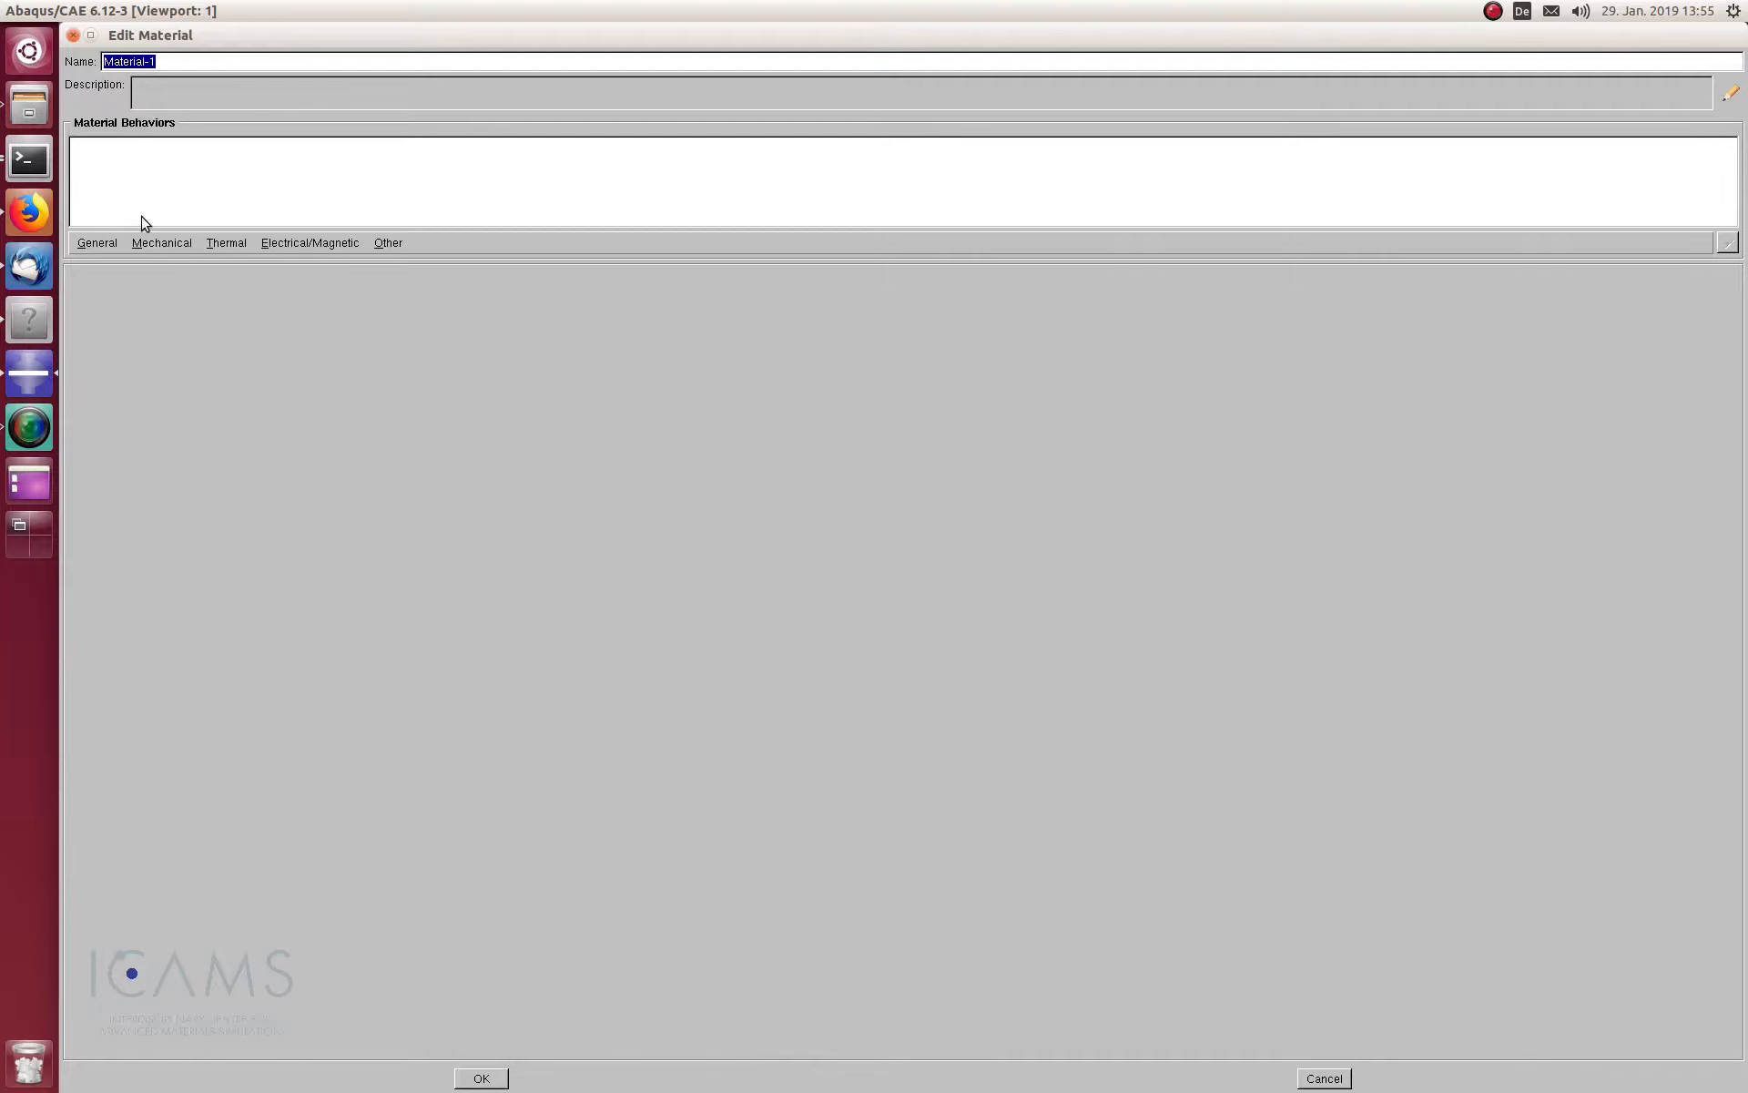
click(156, 242)
mouse_move(173, 261)
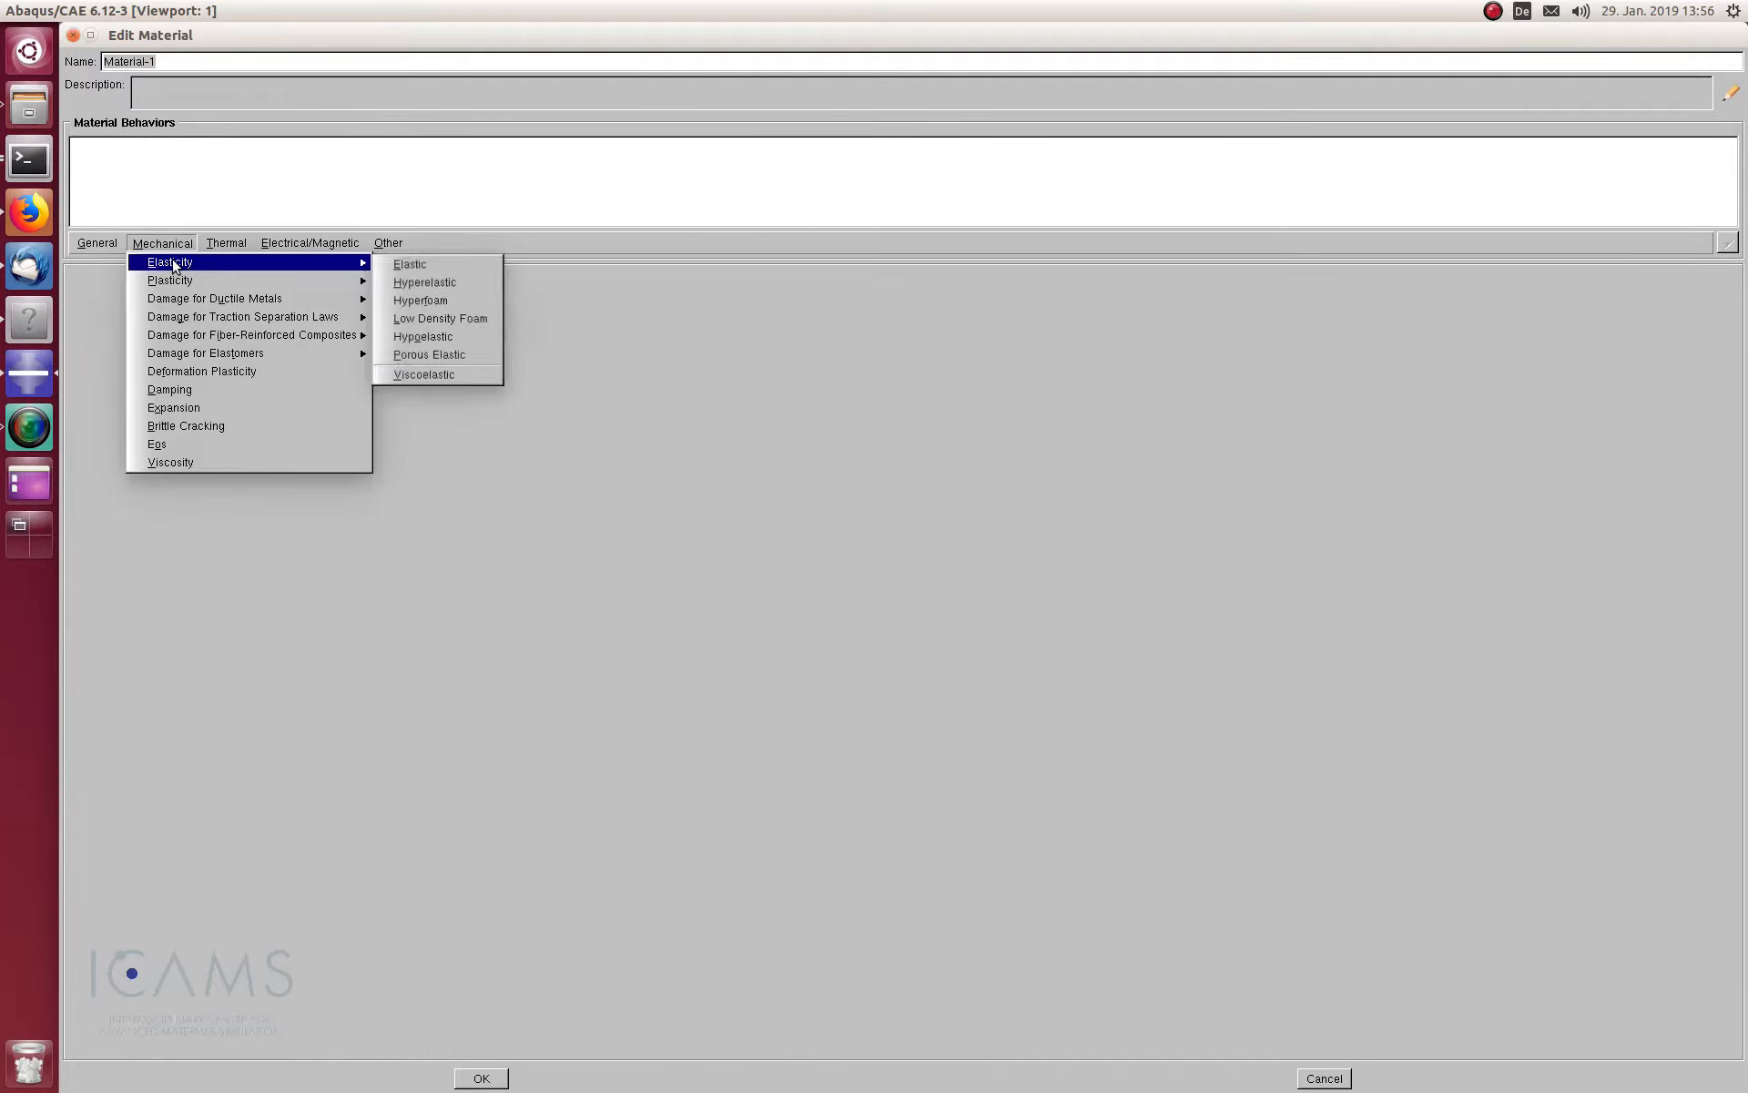
click(410, 265)
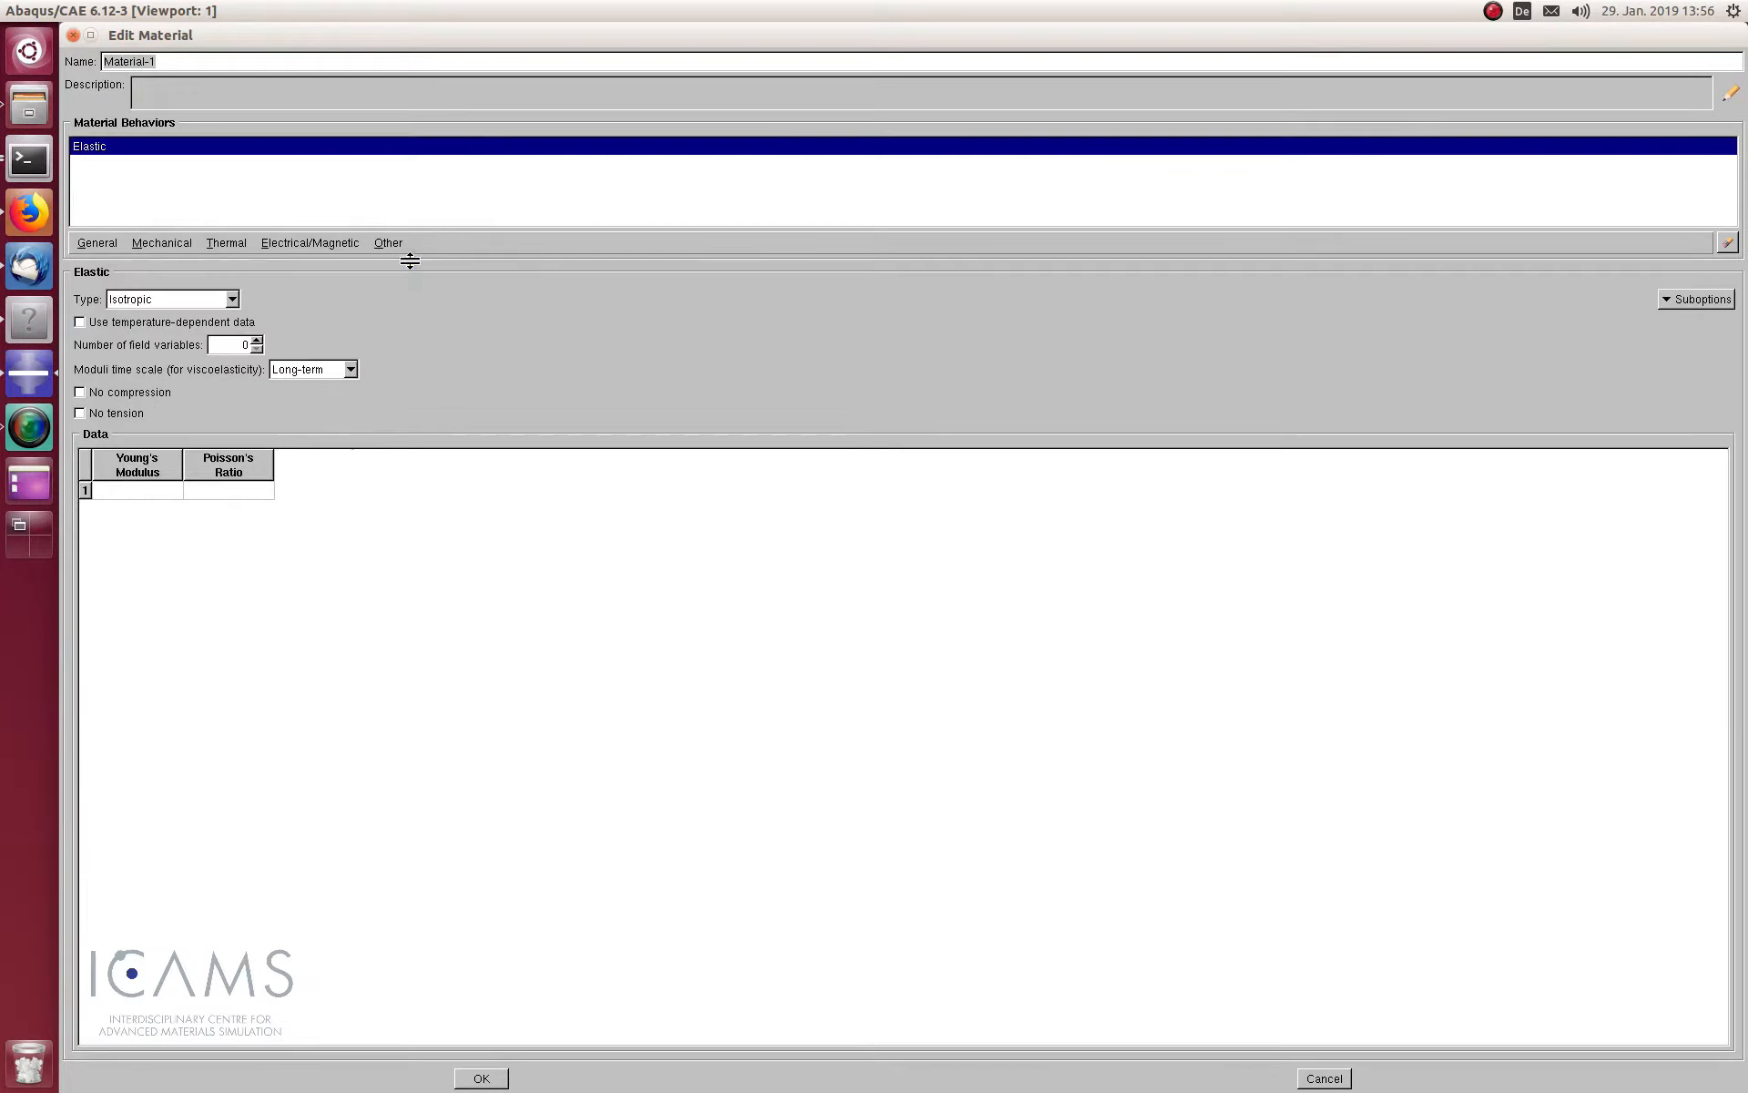
triple_click(169, 66)
text(Ir)
text(clusion)
Set the Inclusion material's Young's modulus to 210000 and Poisson's ratio to 0.3, and save the material
click(124, 492)
text(210000)
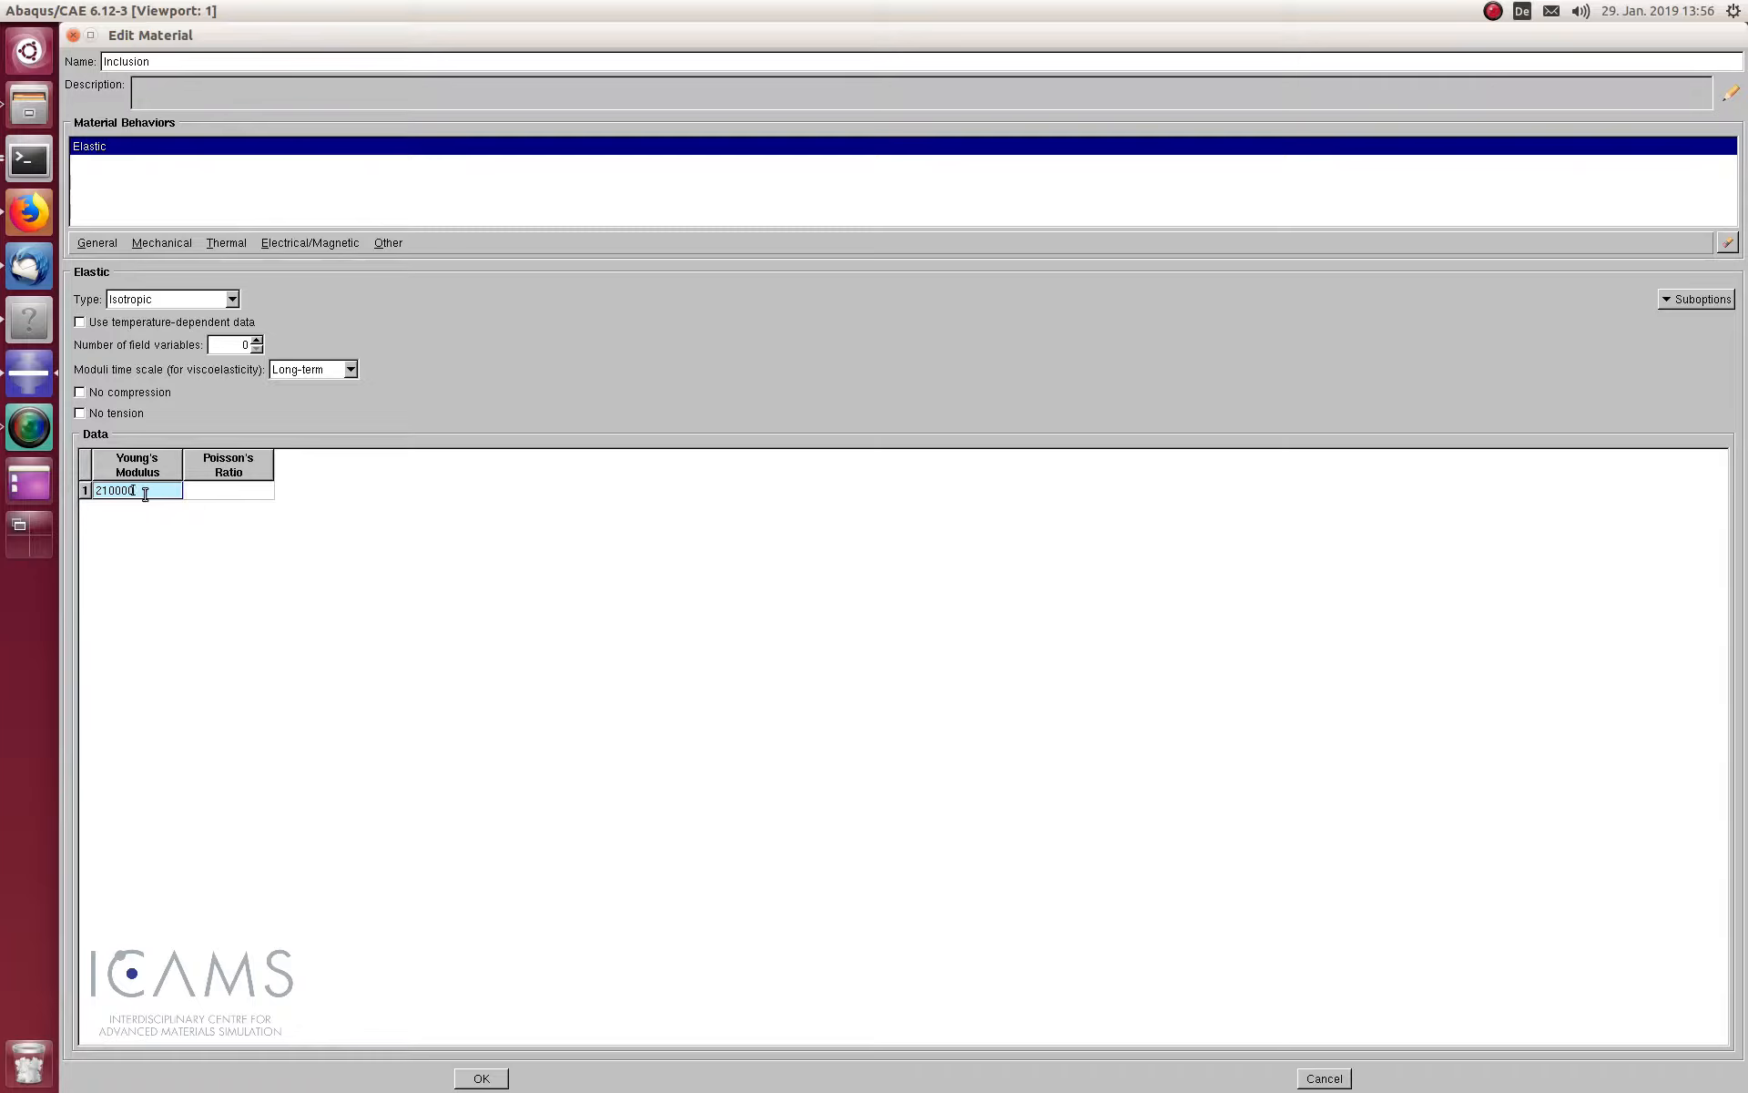
click(242, 493)
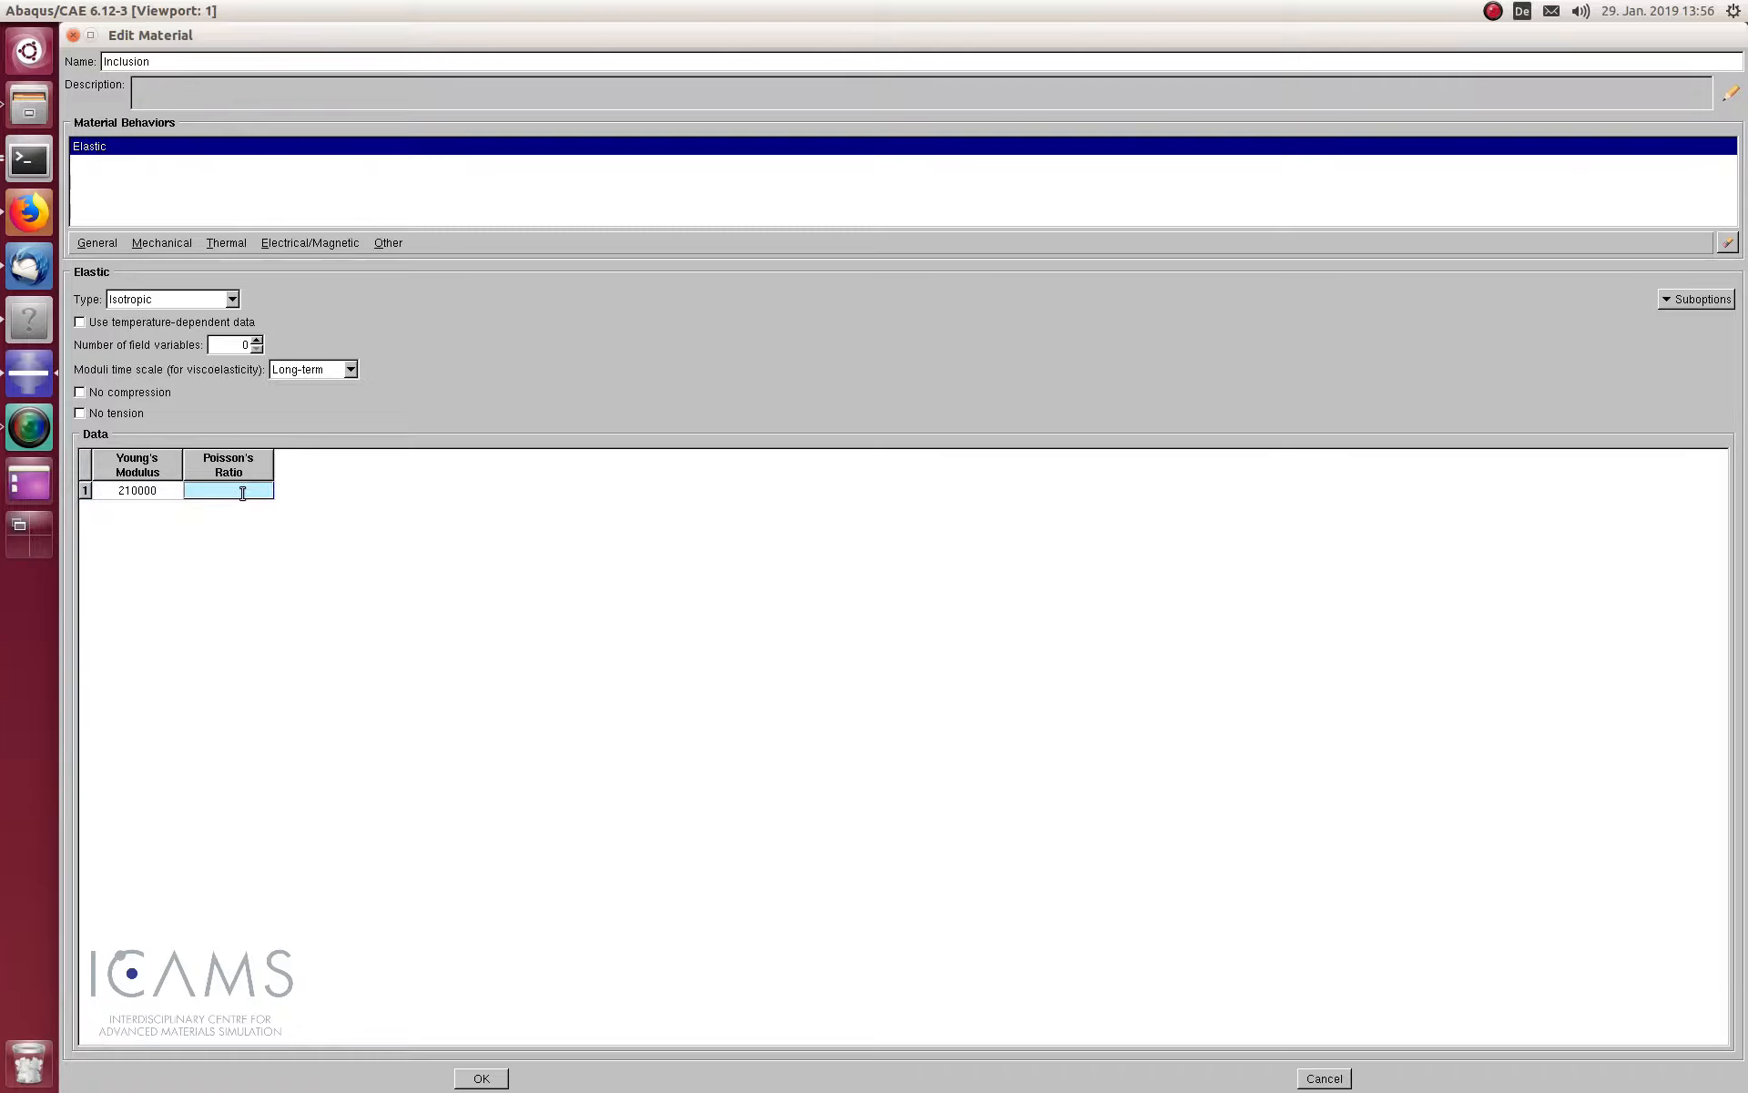
text(0.3)
click(481, 1077)
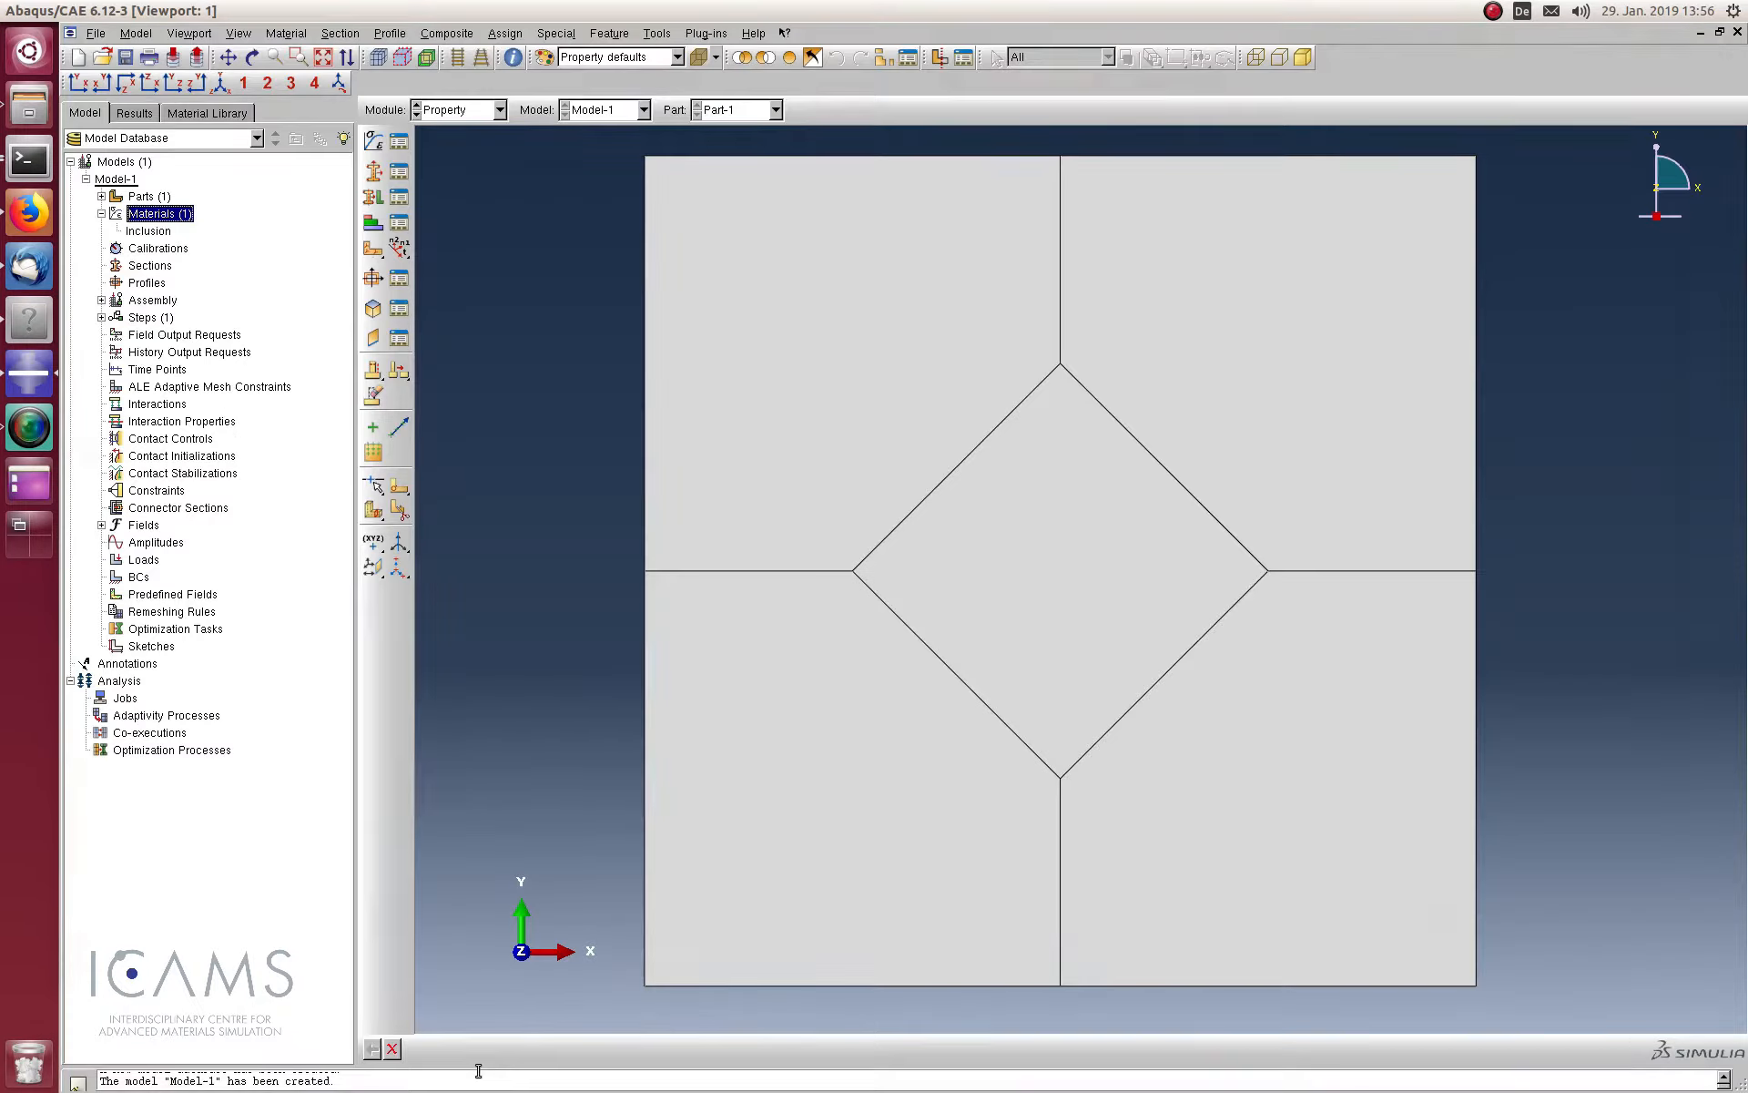
Create a material named Bulk with isotropic elastic behaviour, a Young's modulus of 240000 and a Poisson's ratio
double_click(159, 217)
text(Bulk)
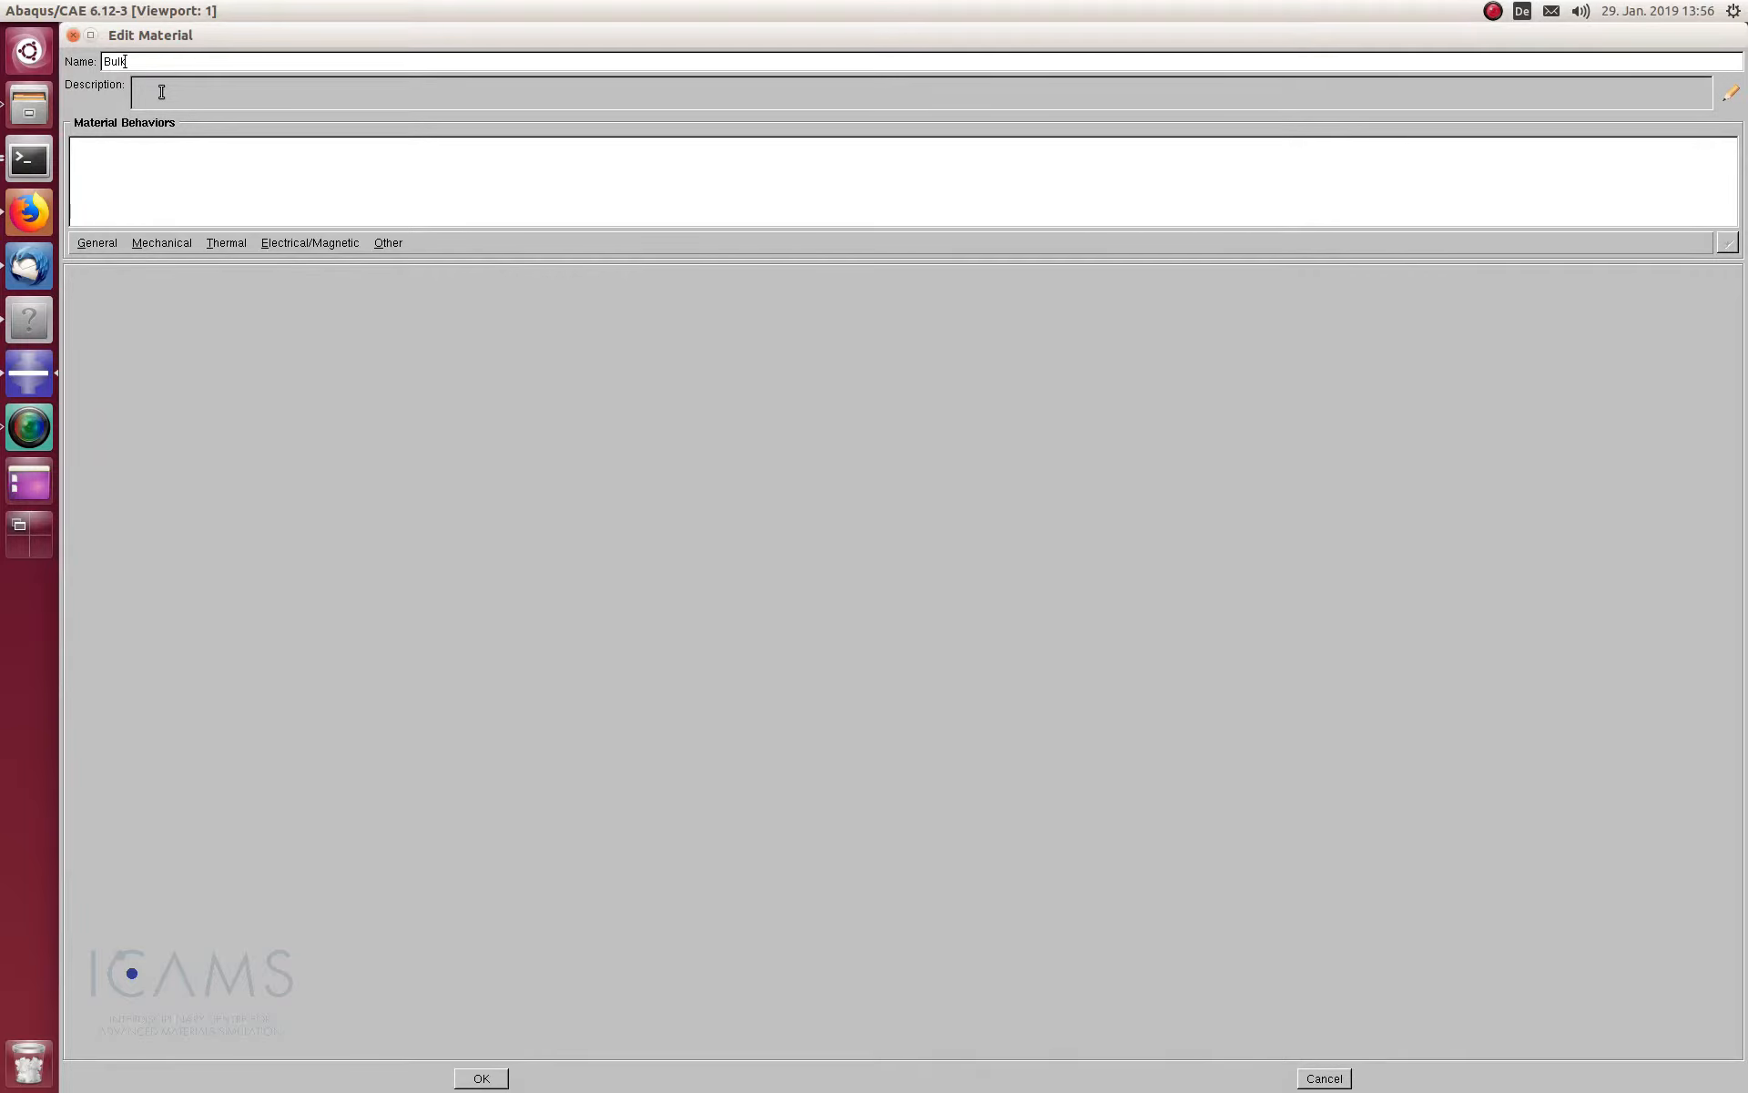
click(162, 243)
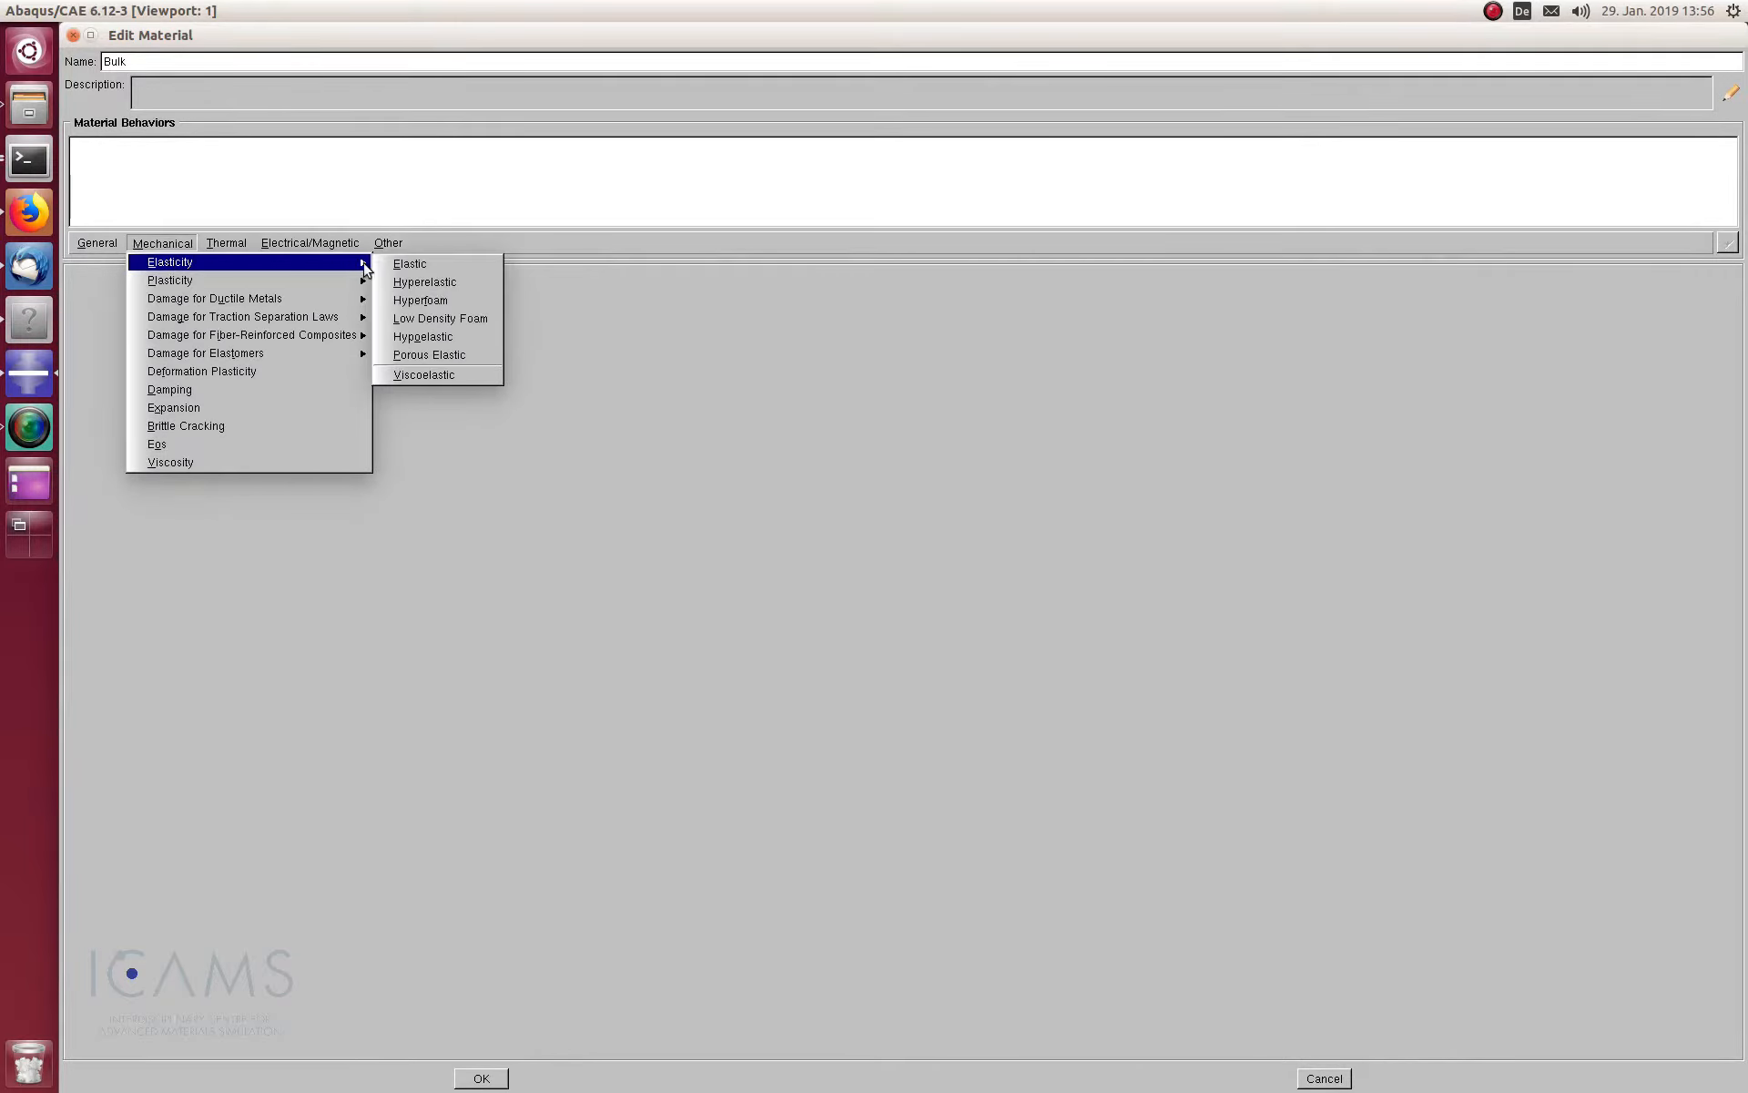
click(410, 263)
click(127, 490)
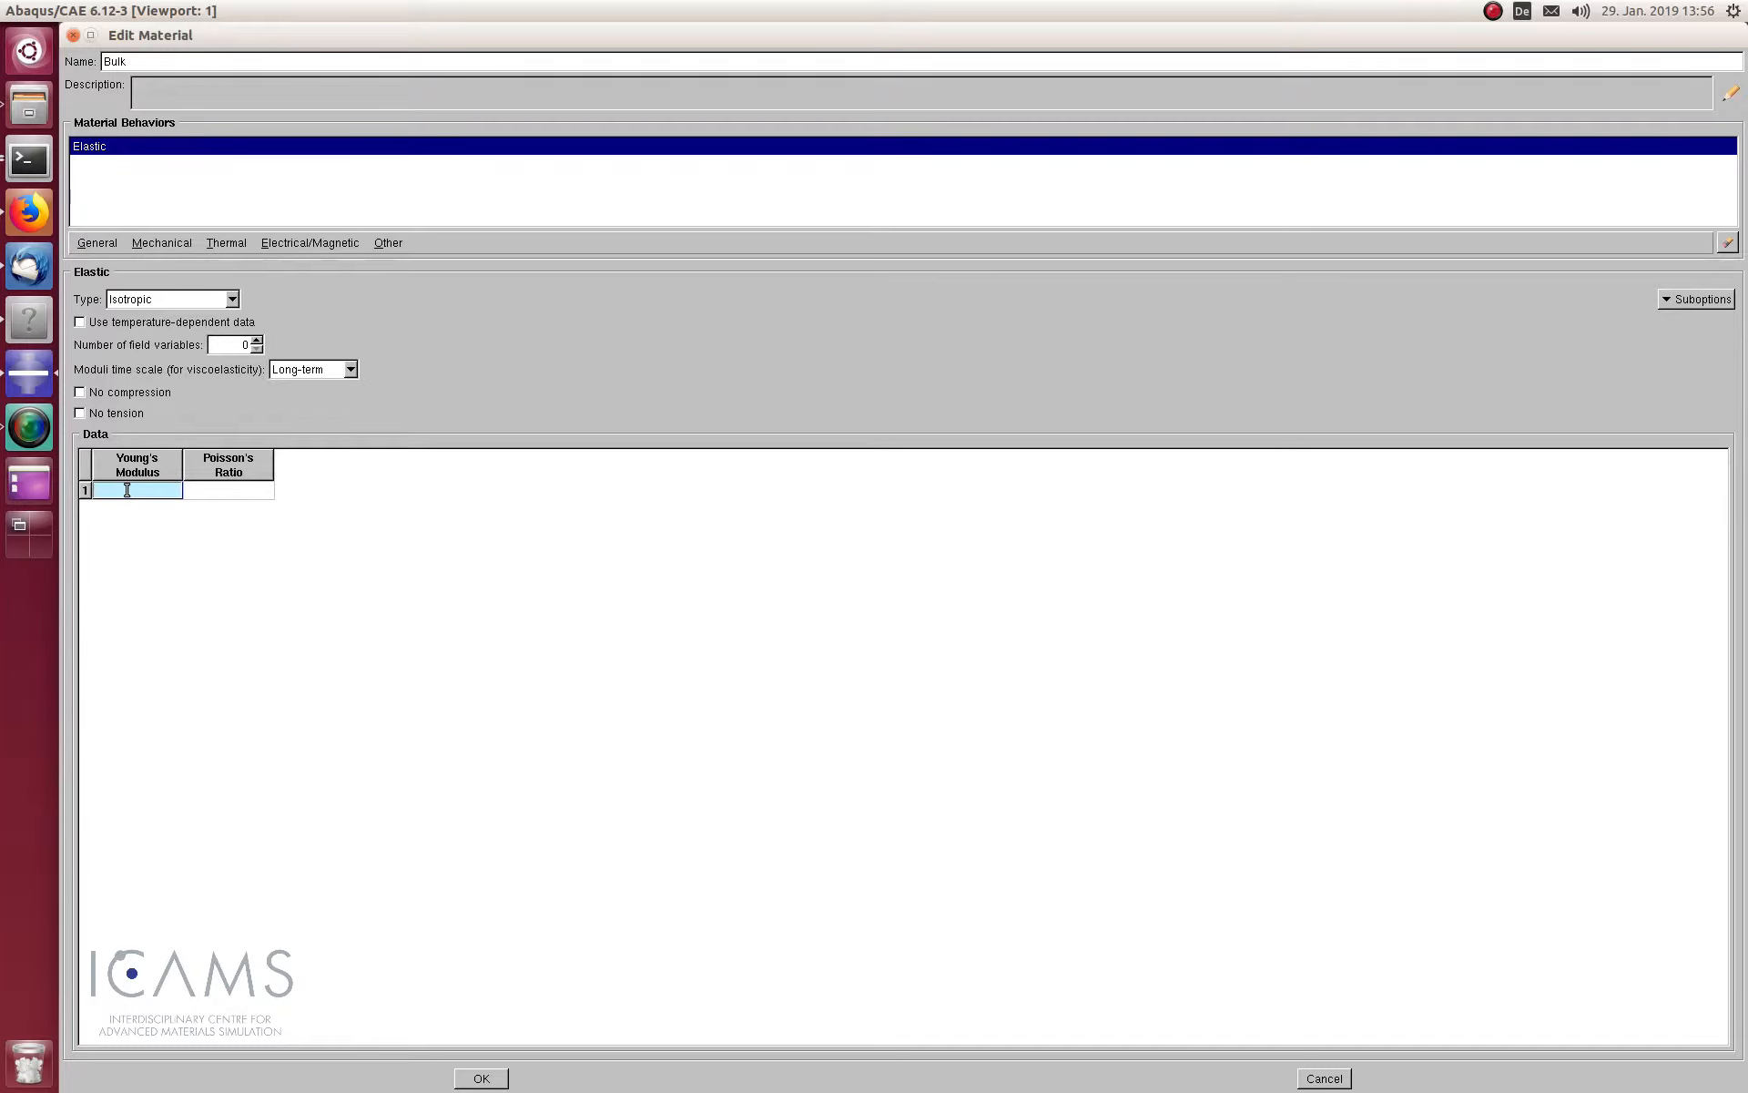
text(240000)
click(255, 490)
click(502, 1078)
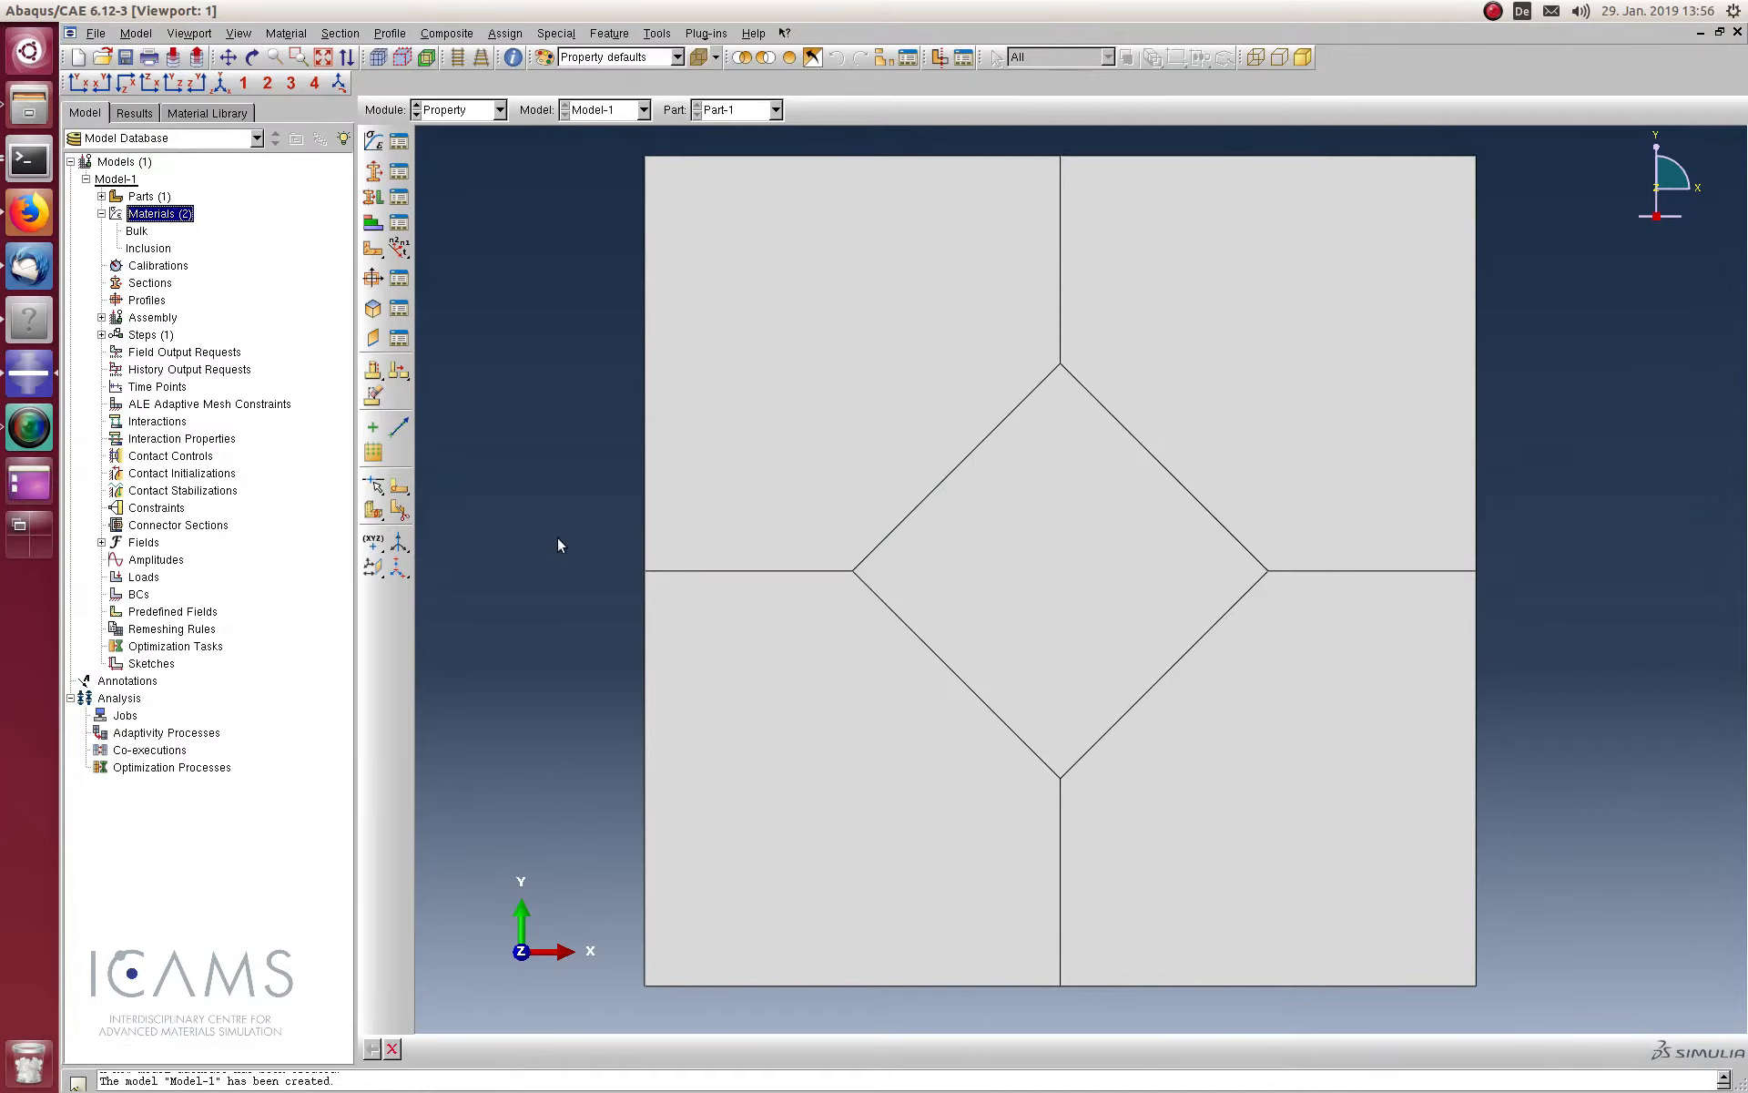
Create a solid homogeneous section named Inclusion that uses the Inclusion material
double_click(152, 283)
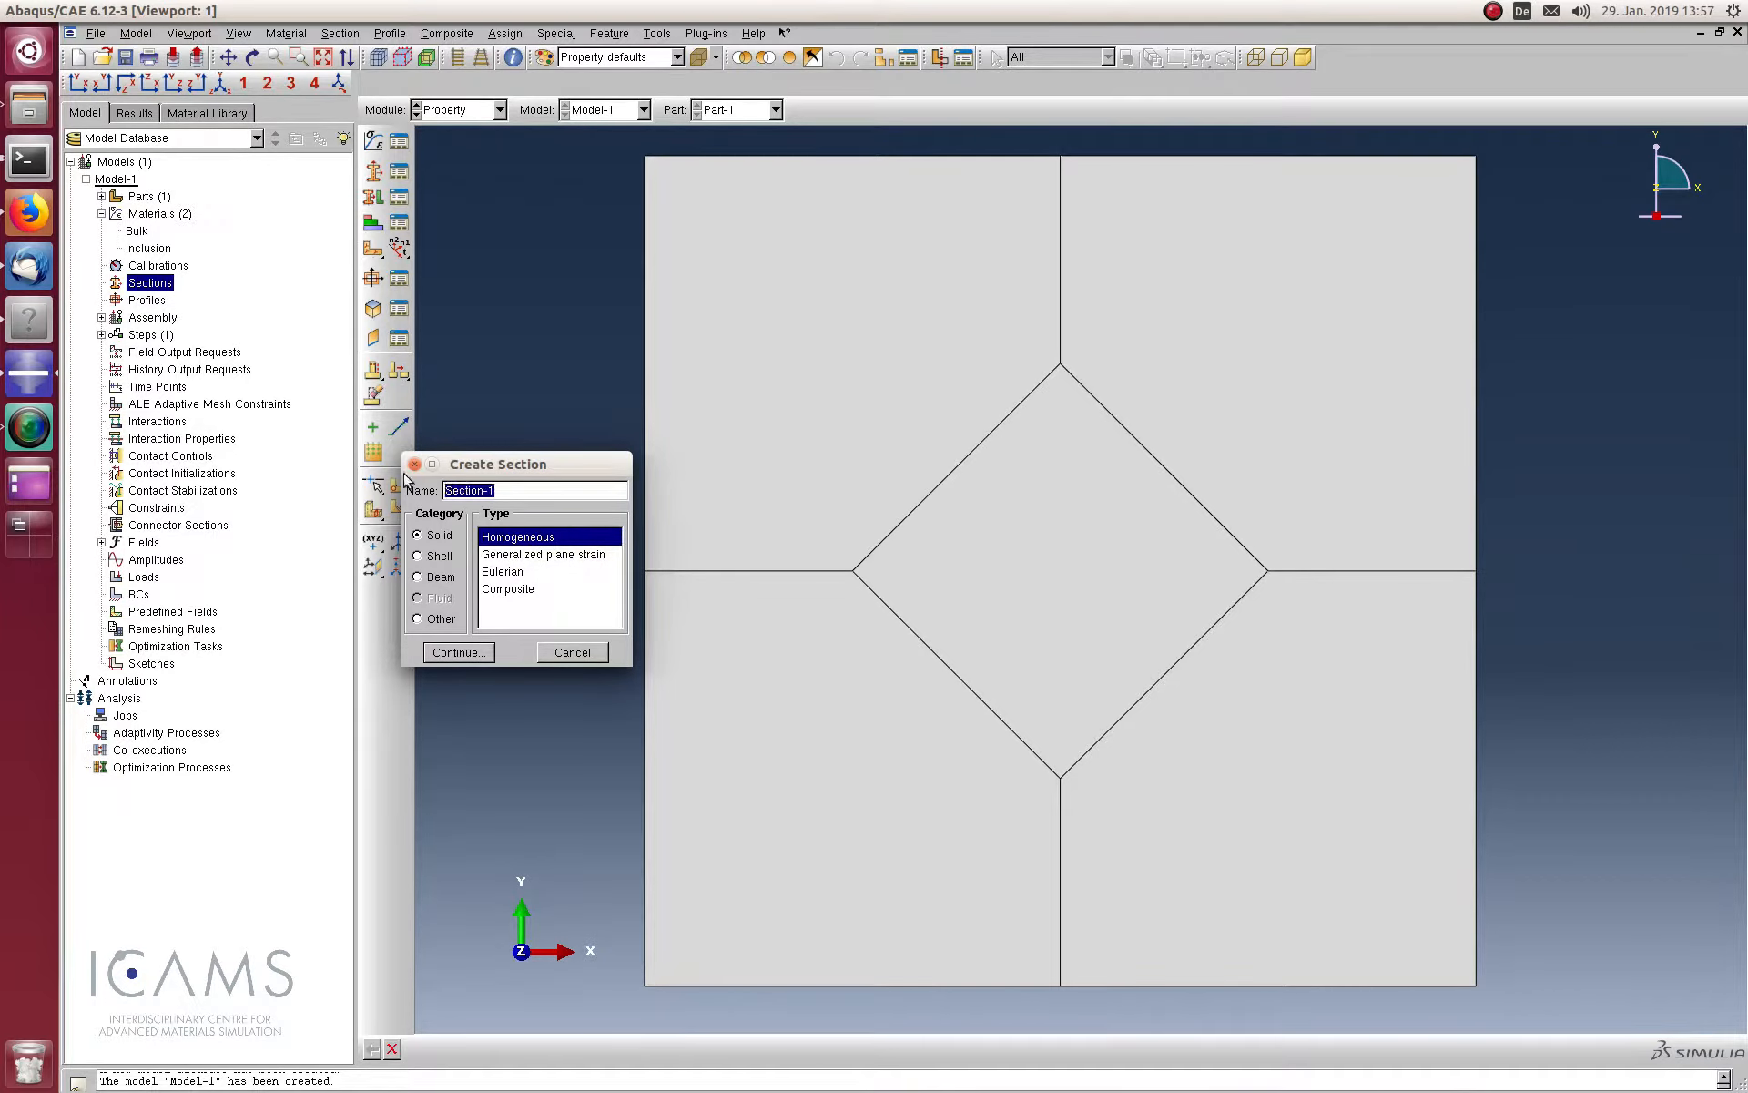
text(Inclusion)
click(452, 653)
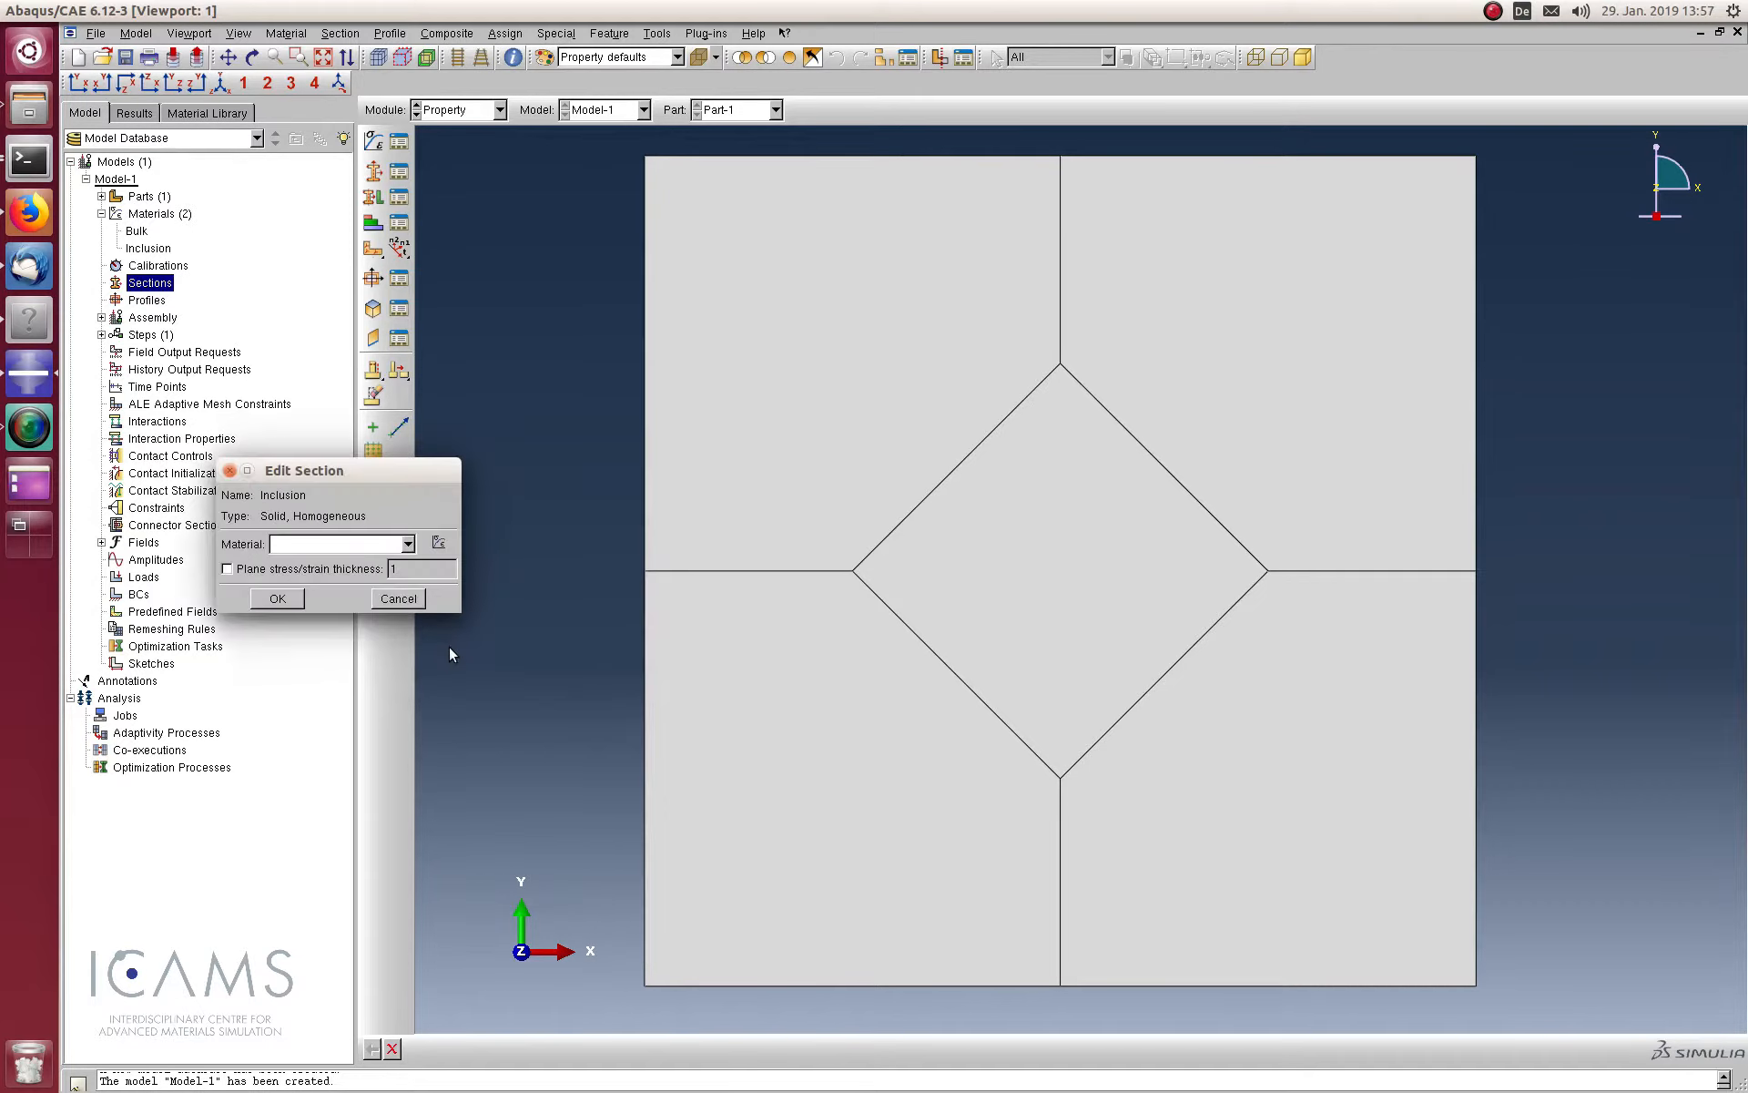
click(326, 544)
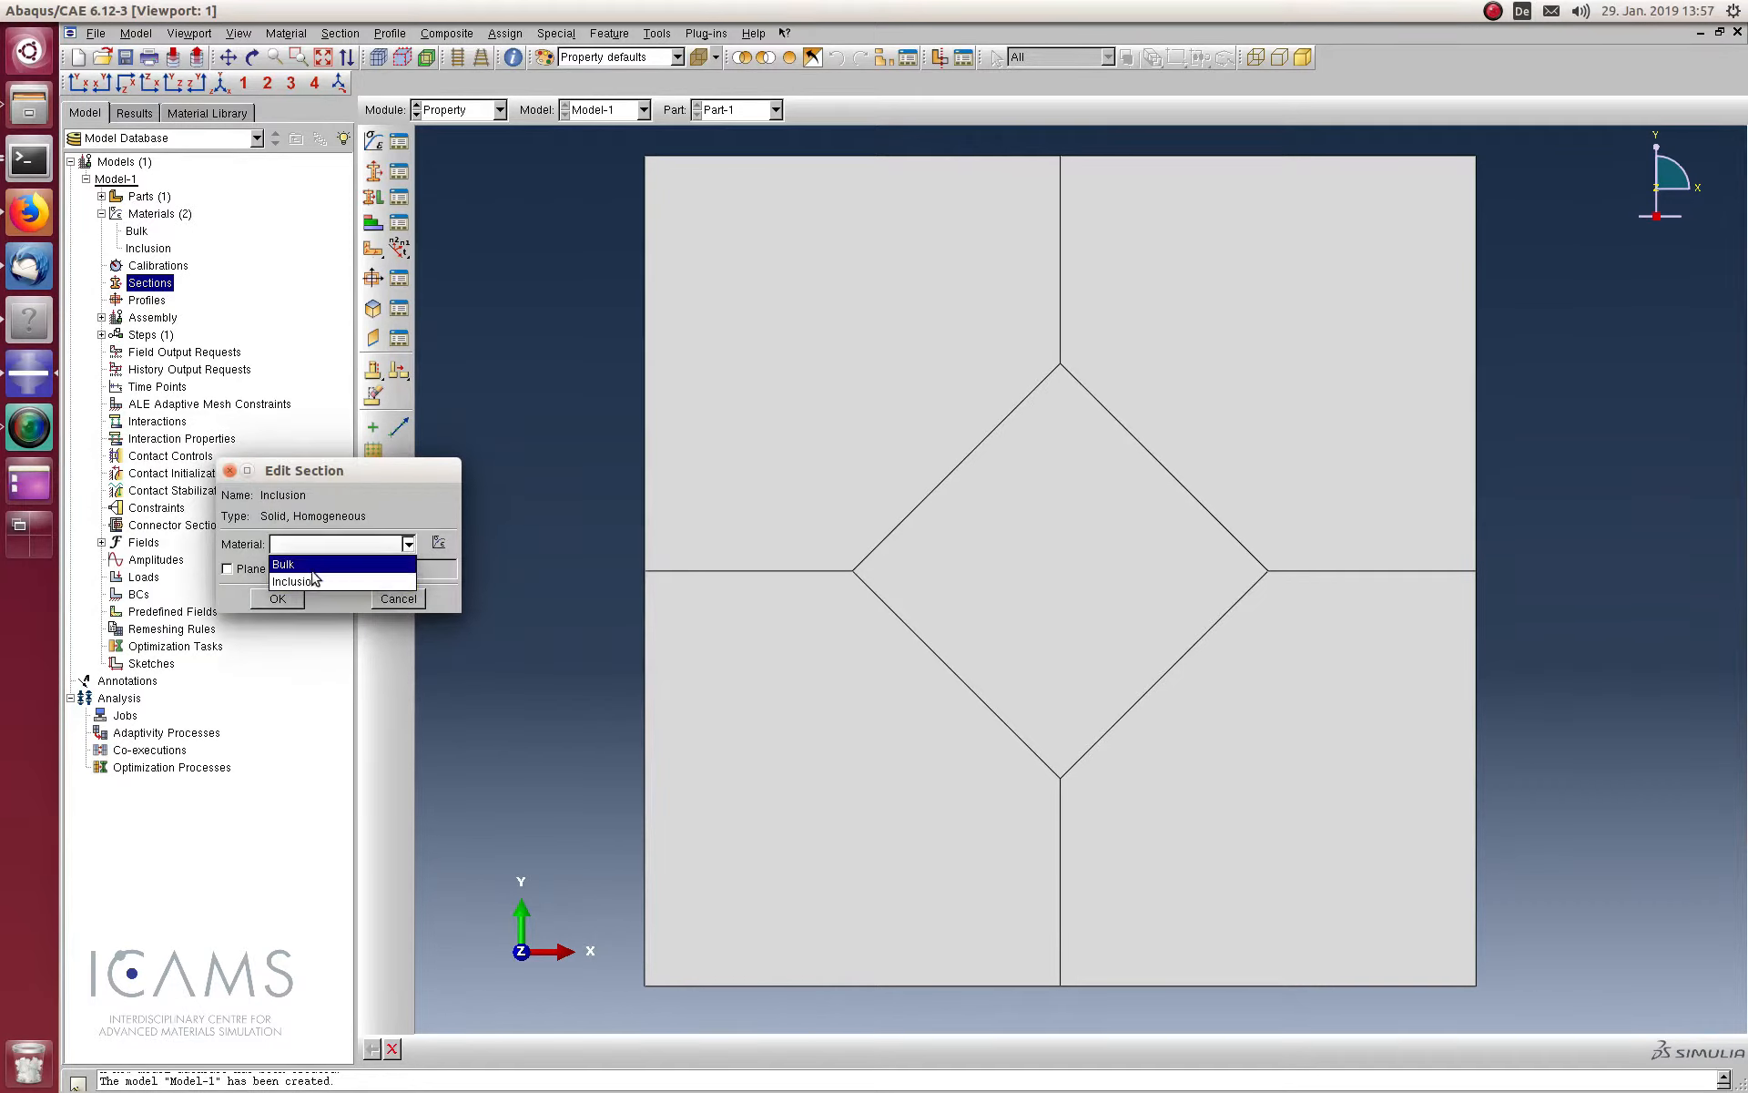
click(300, 581)
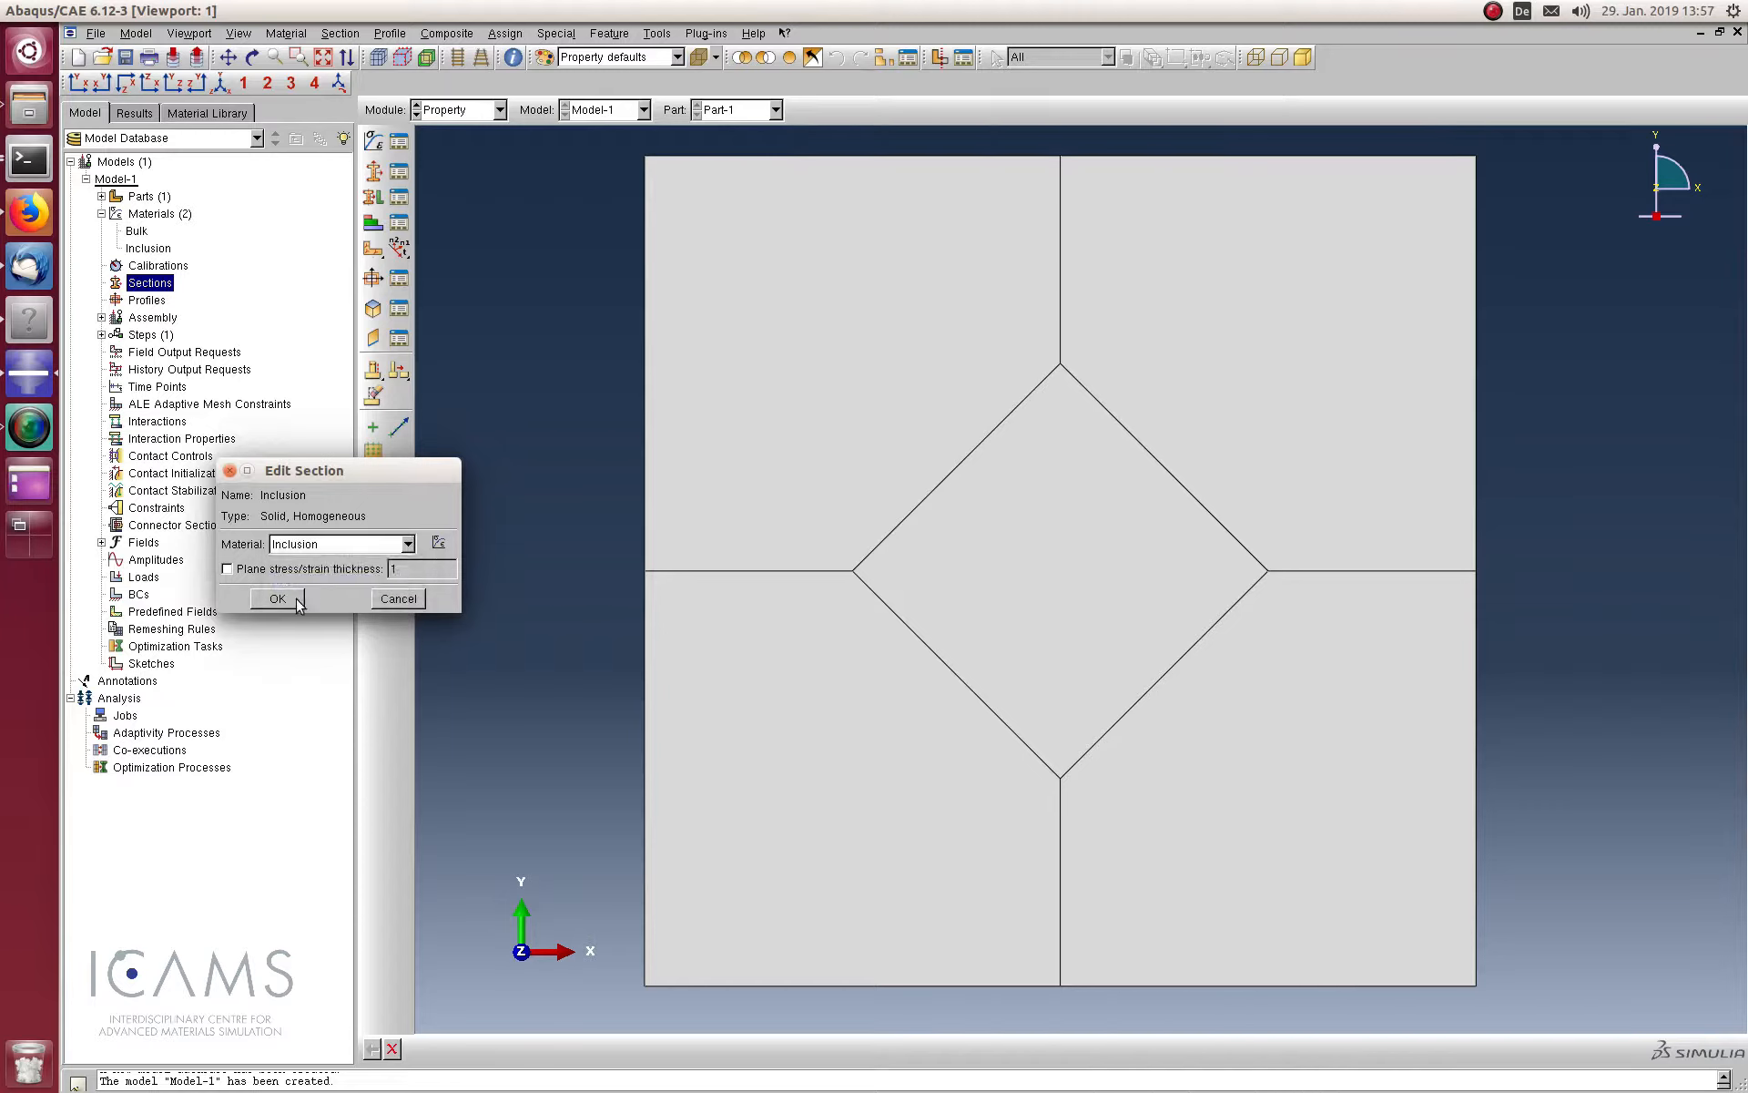
click(278, 598)
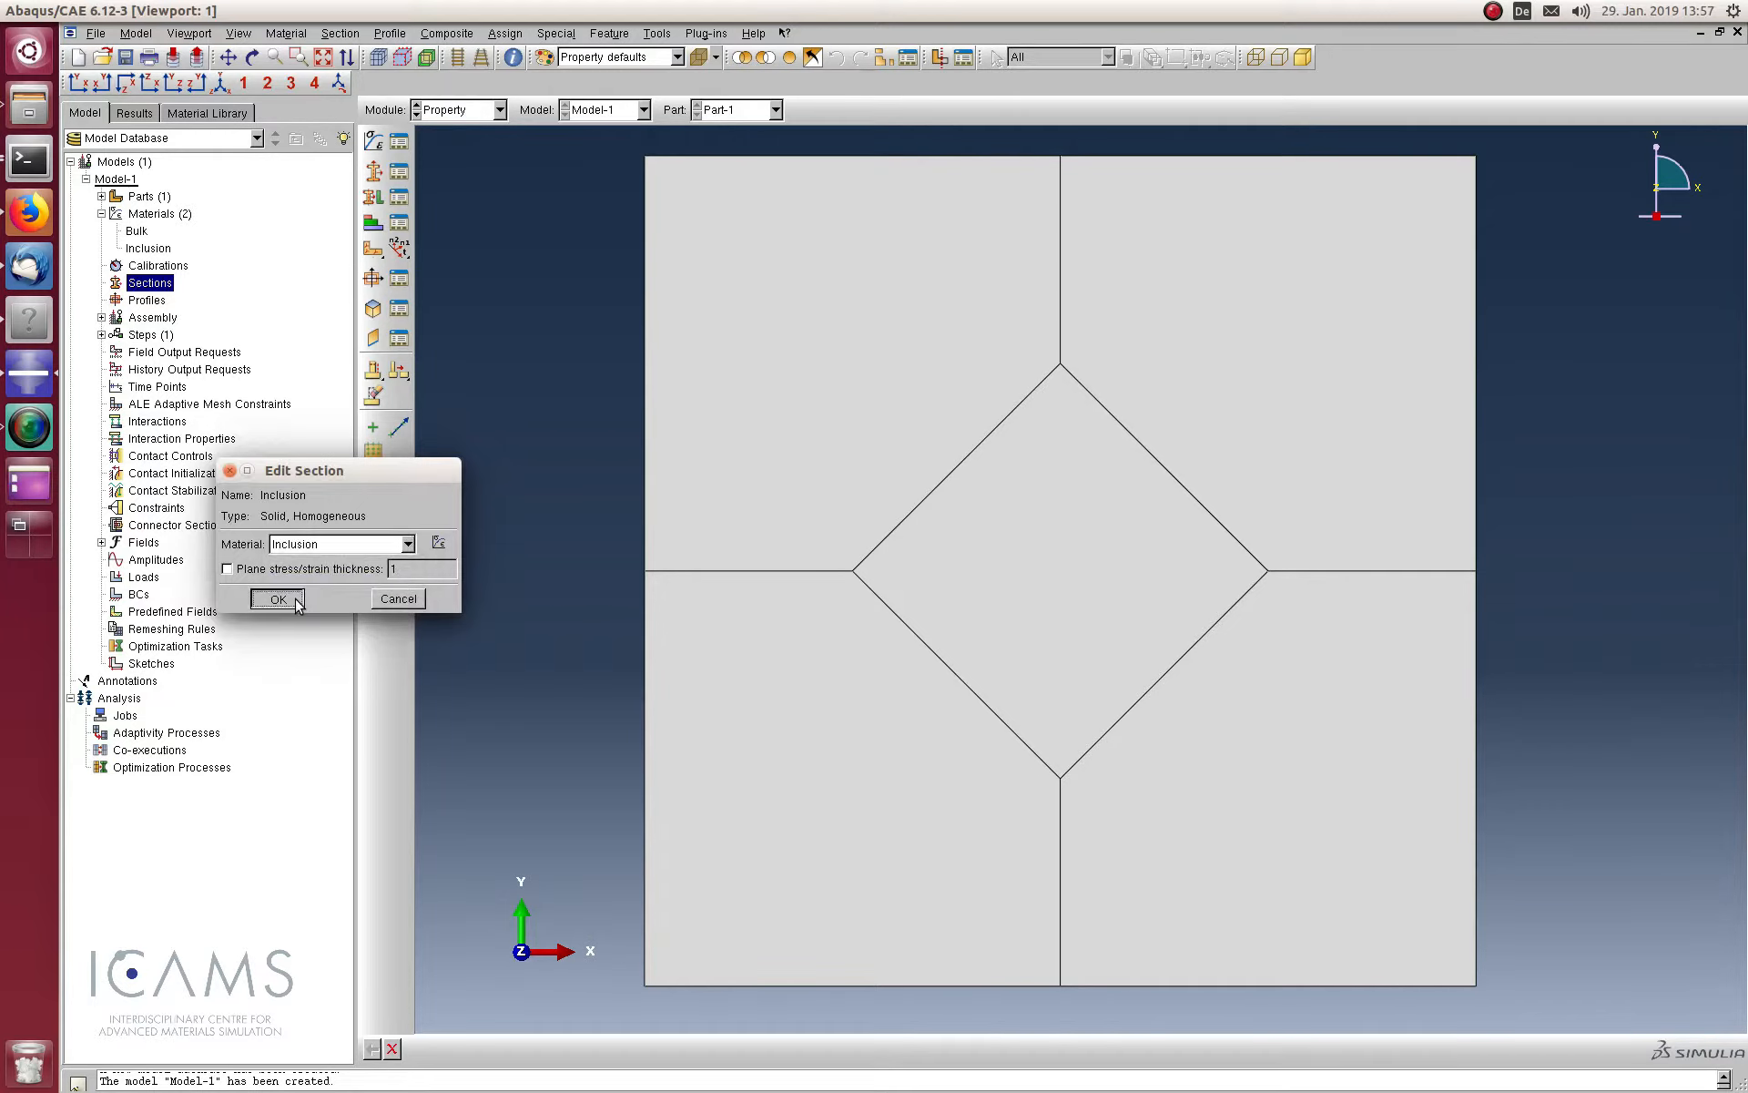
Create a solid homogeneous section named Bulk that uses the Bulk material
double_click(150, 289)
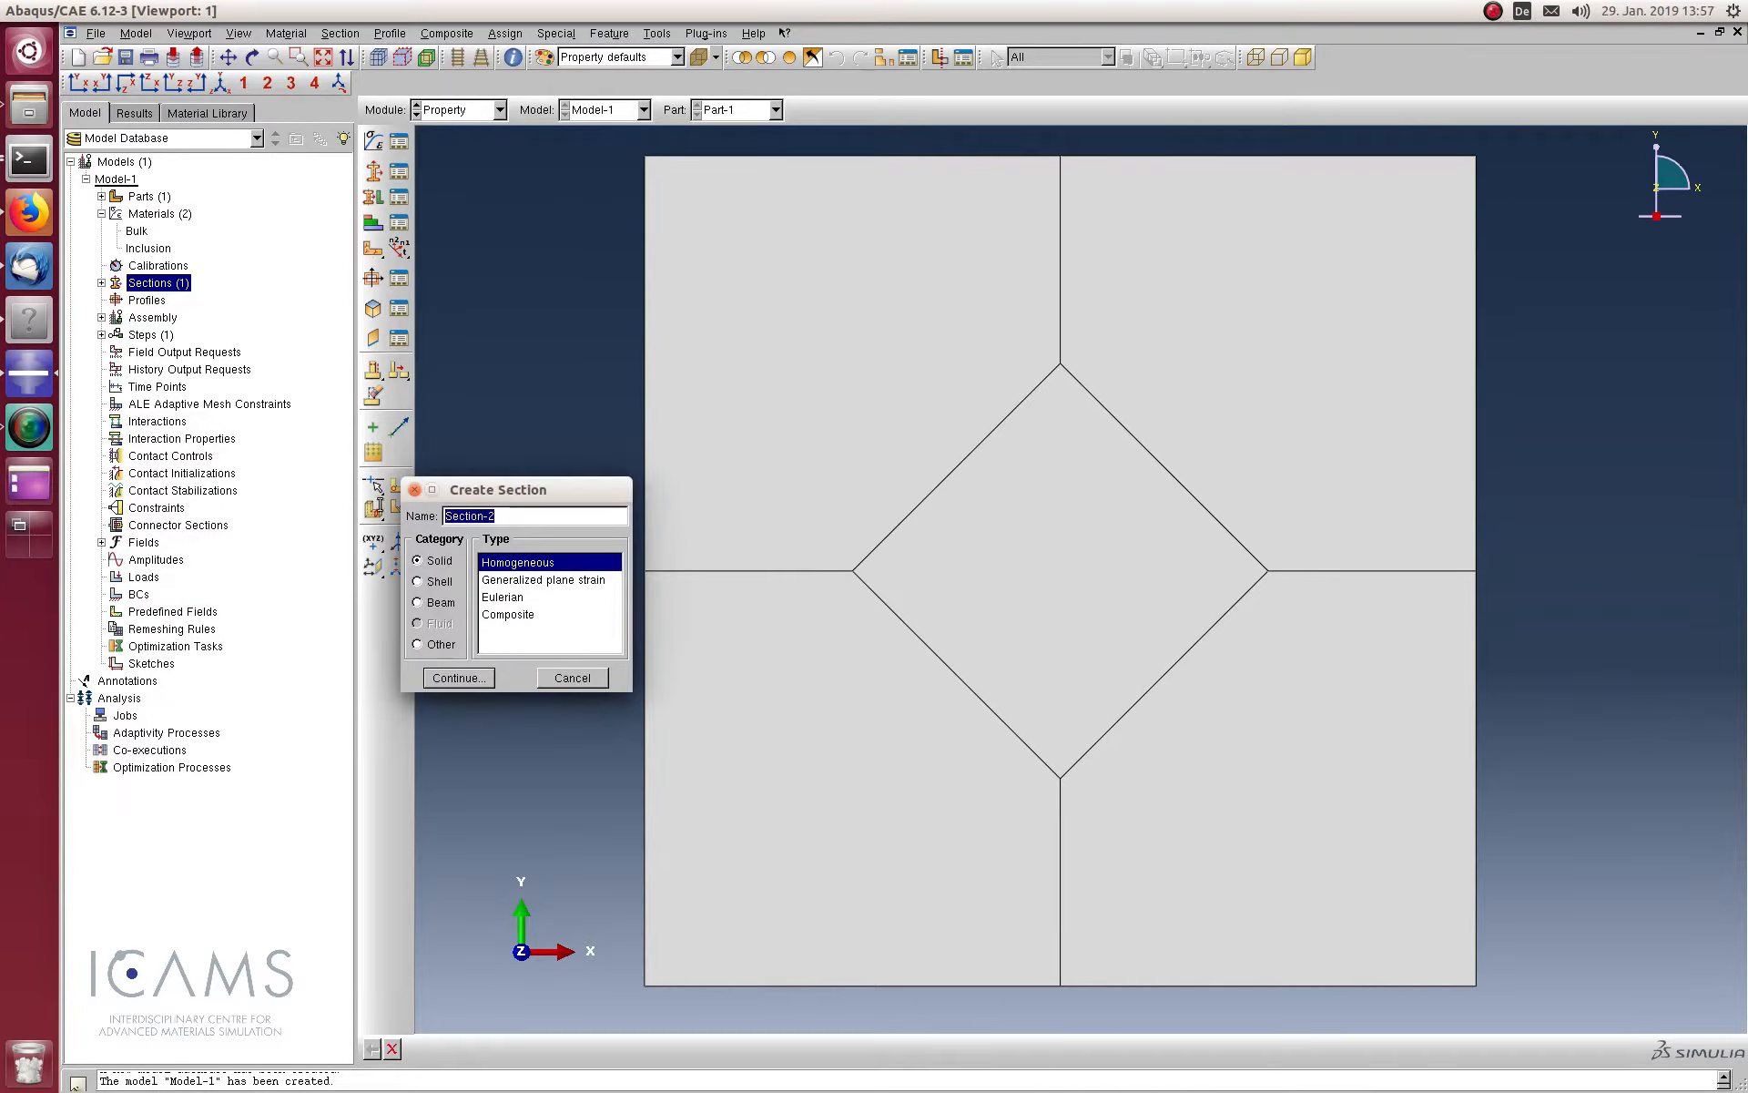
text(Bulk)
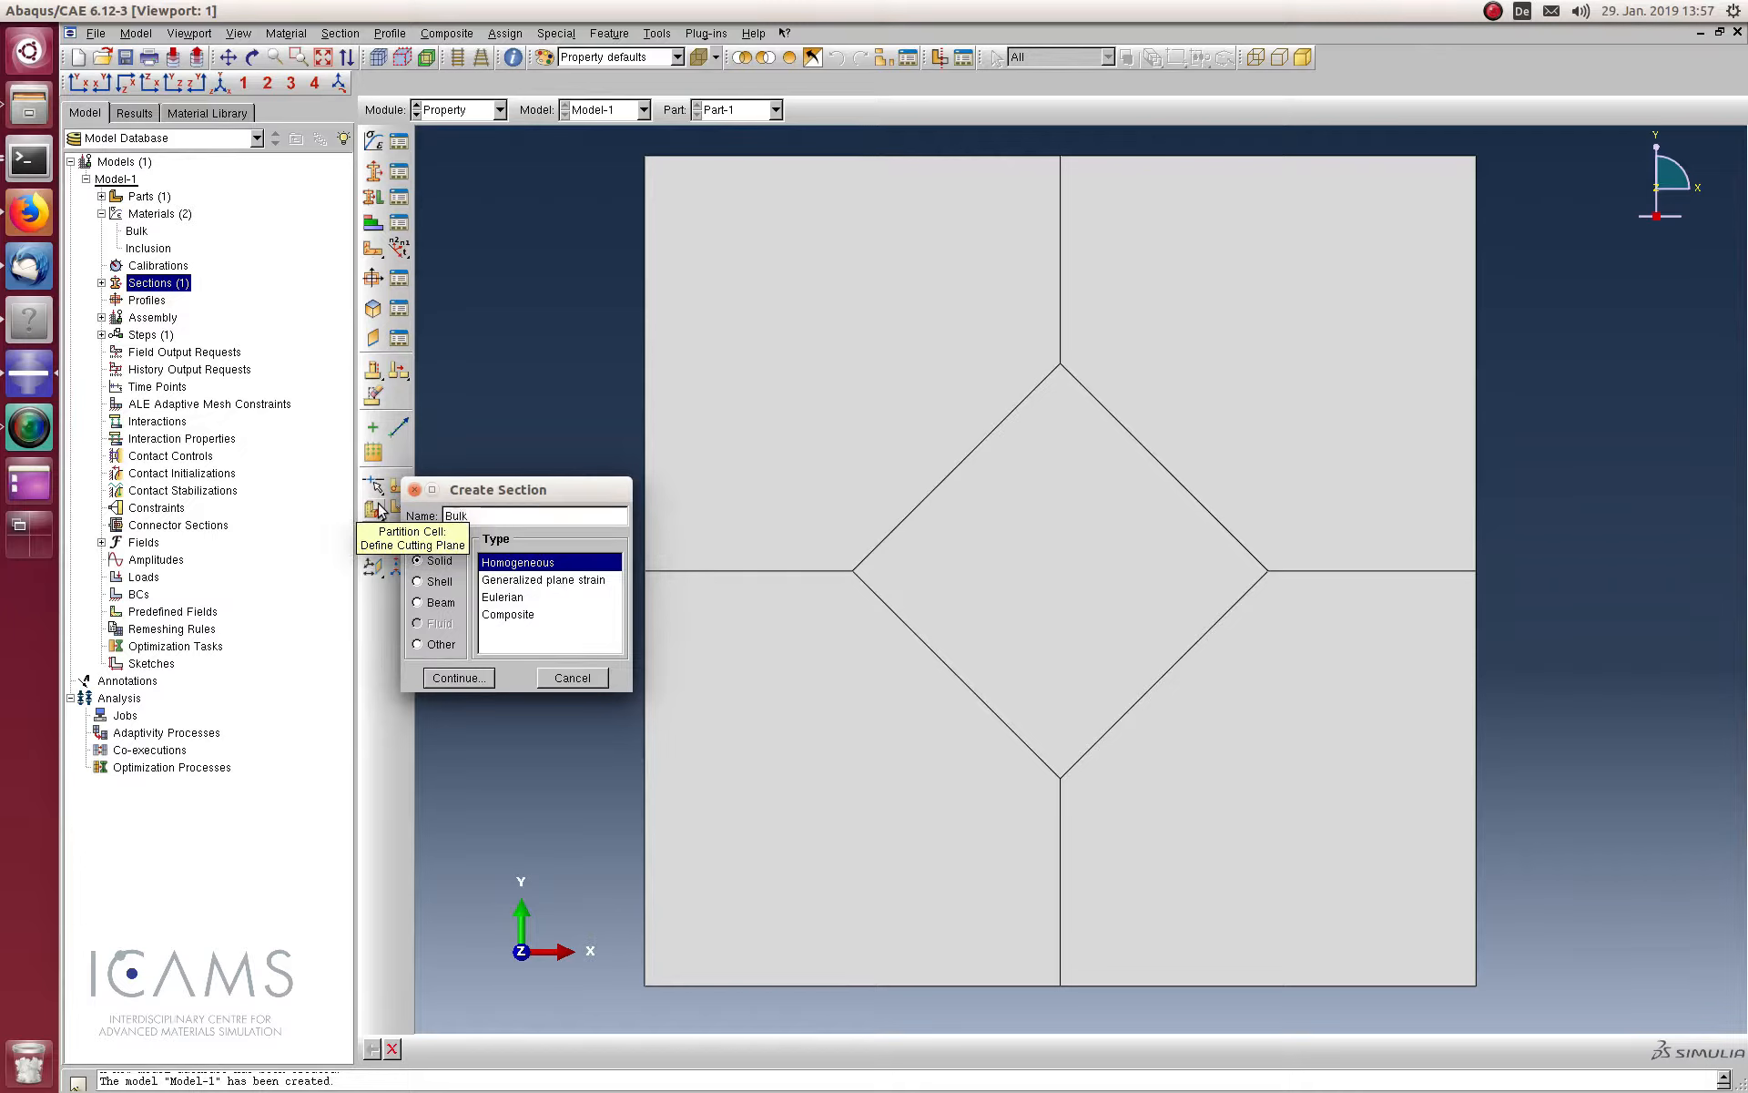
click(481, 678)
click(391, 570)
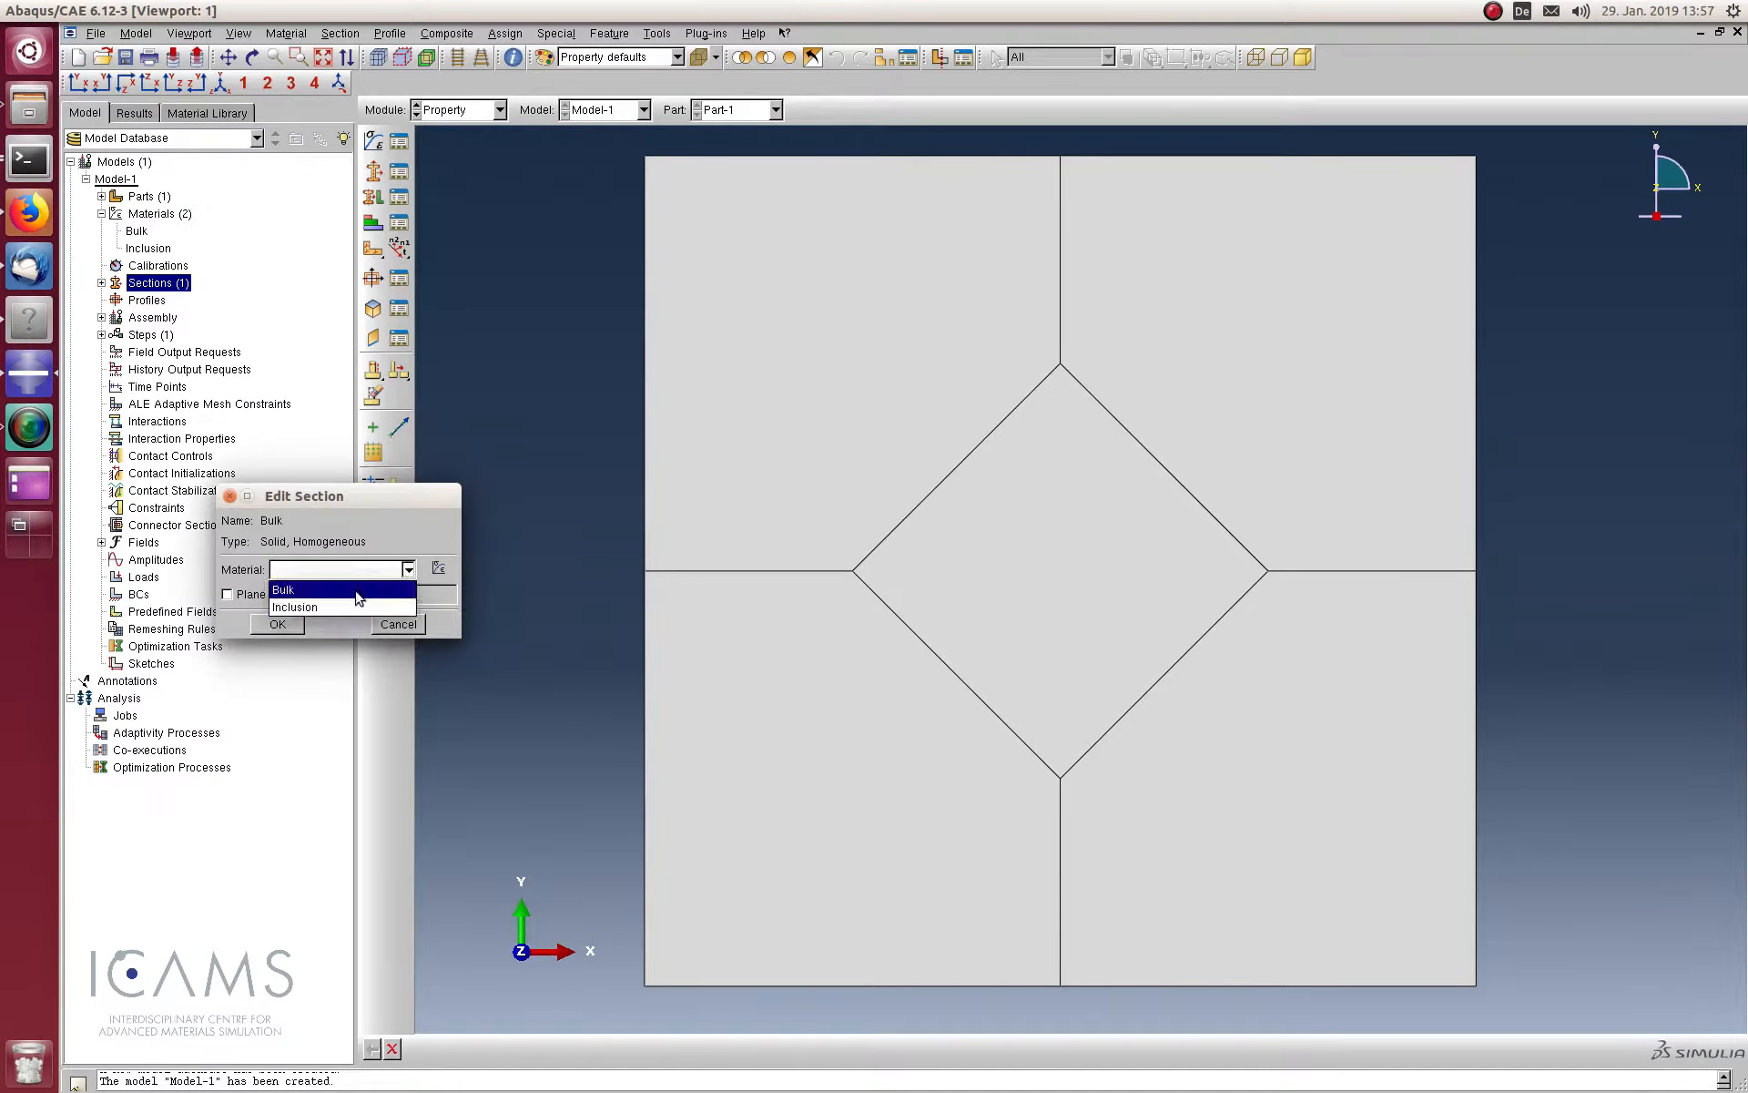
click(339, 592)
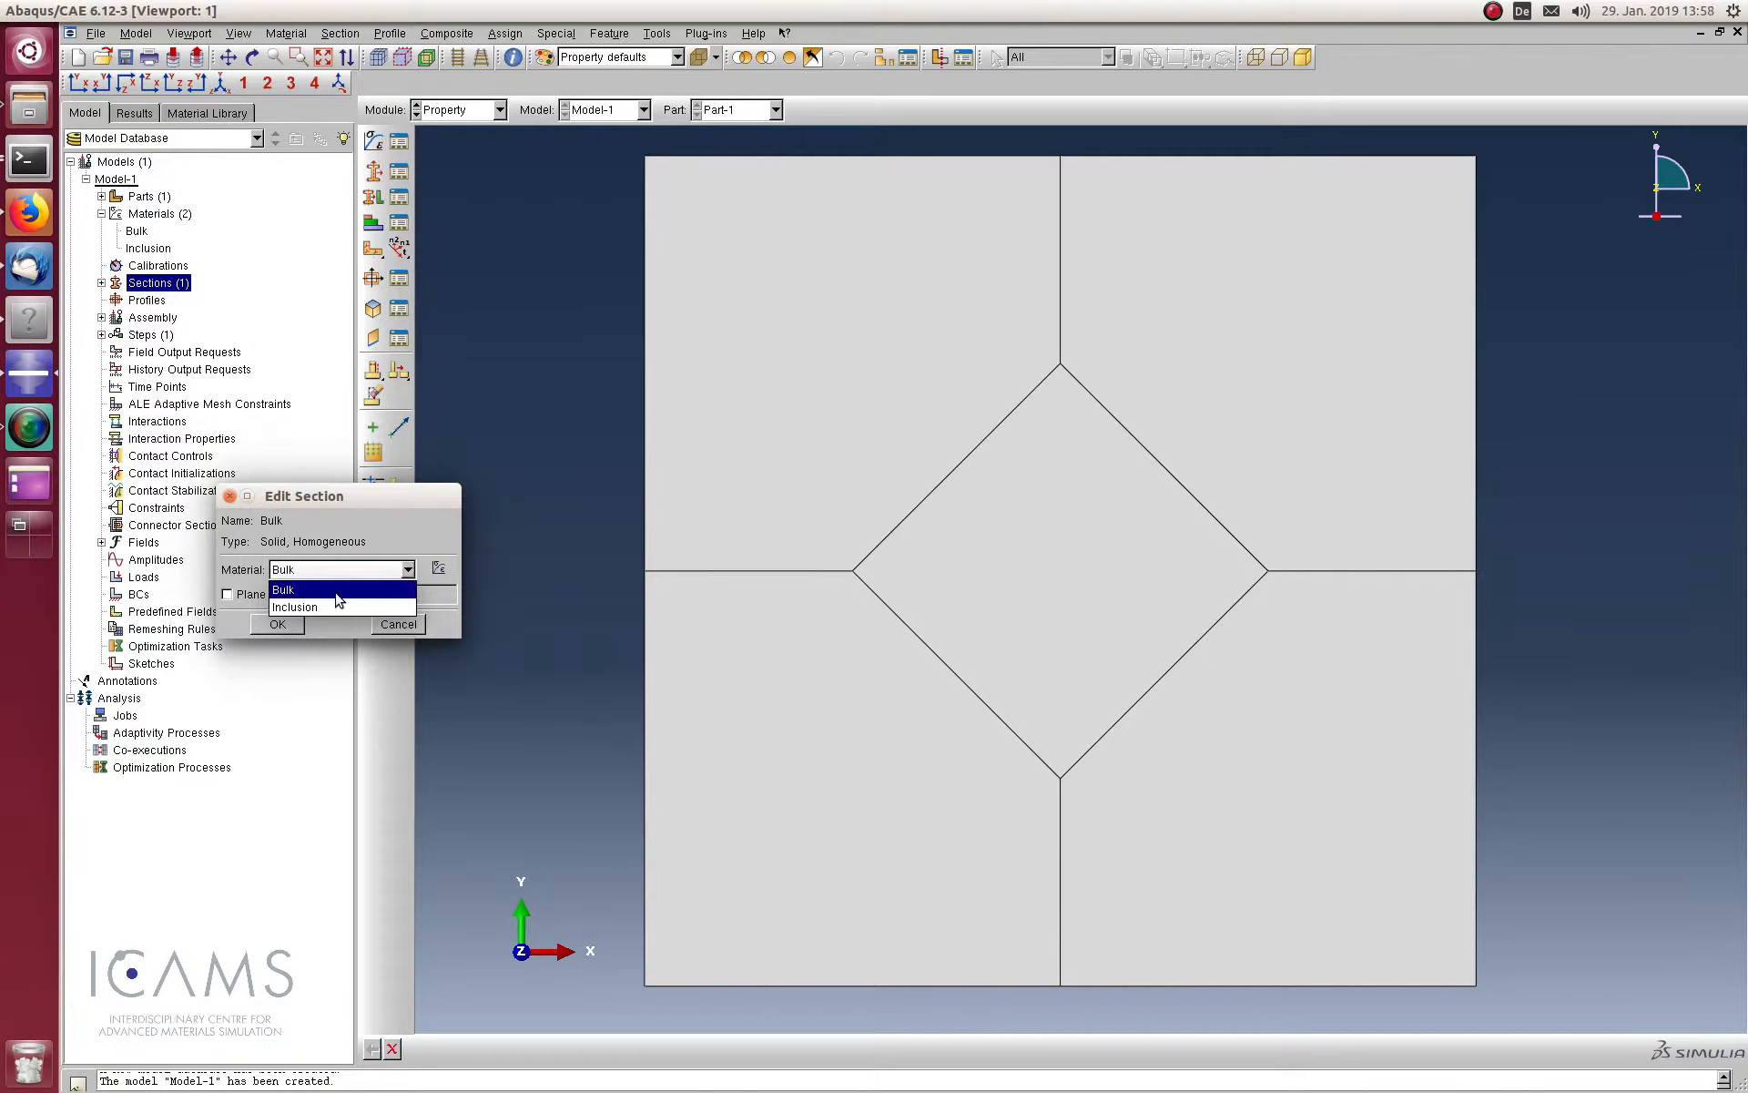
click(278, 625)
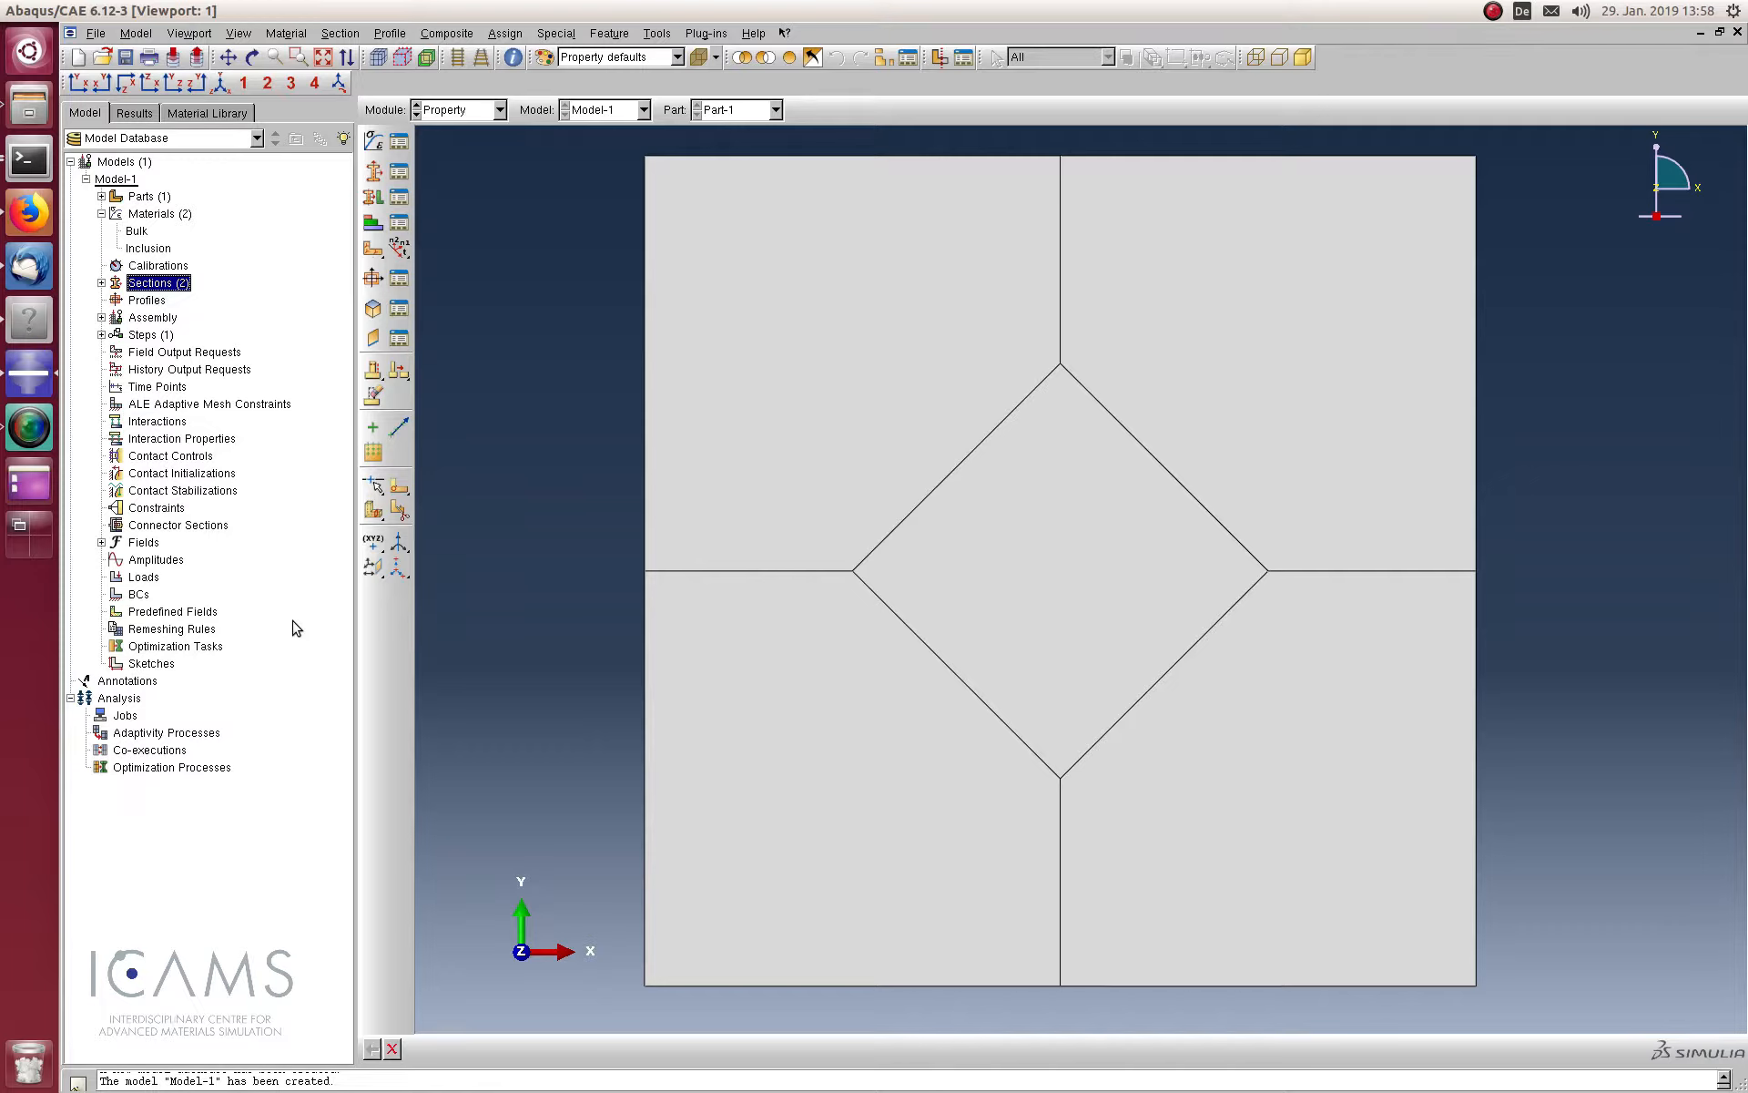
Assign the Inclusion section to the central diamond region of Part-1
click(101, 196)
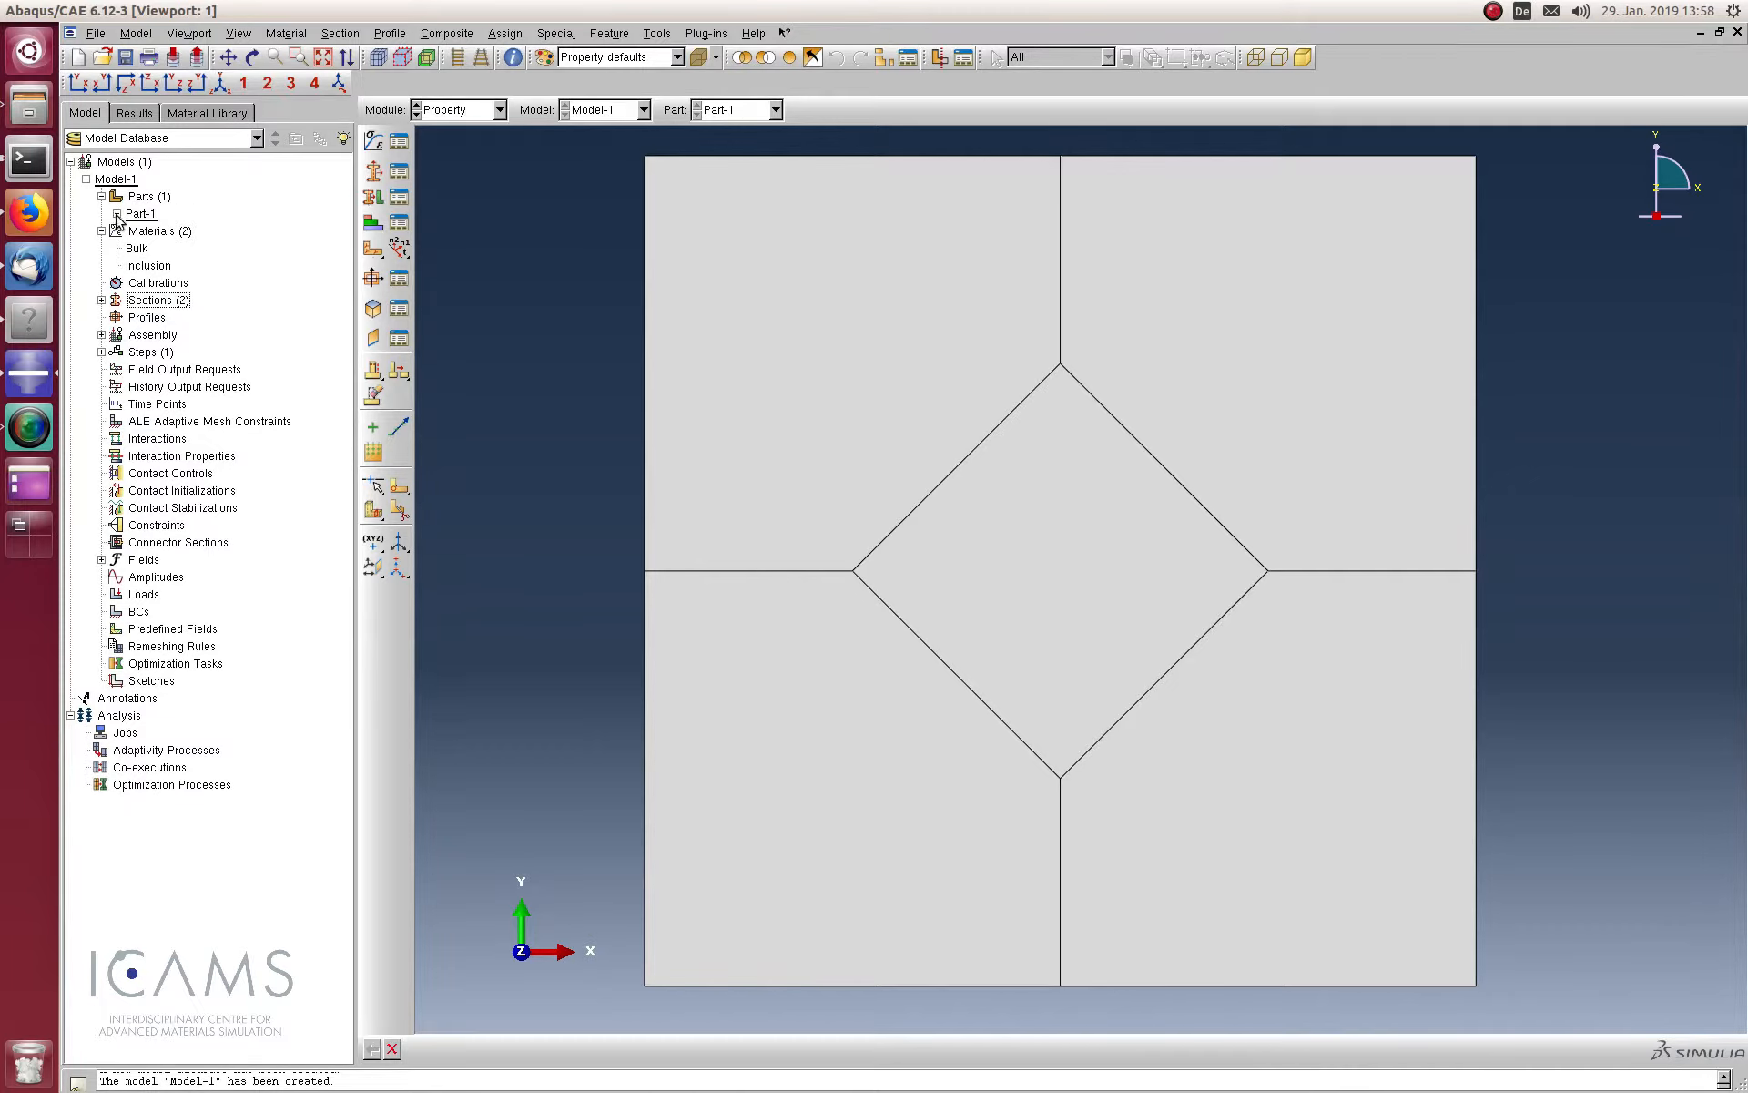
click(116, 214)
double_click(171, 317)
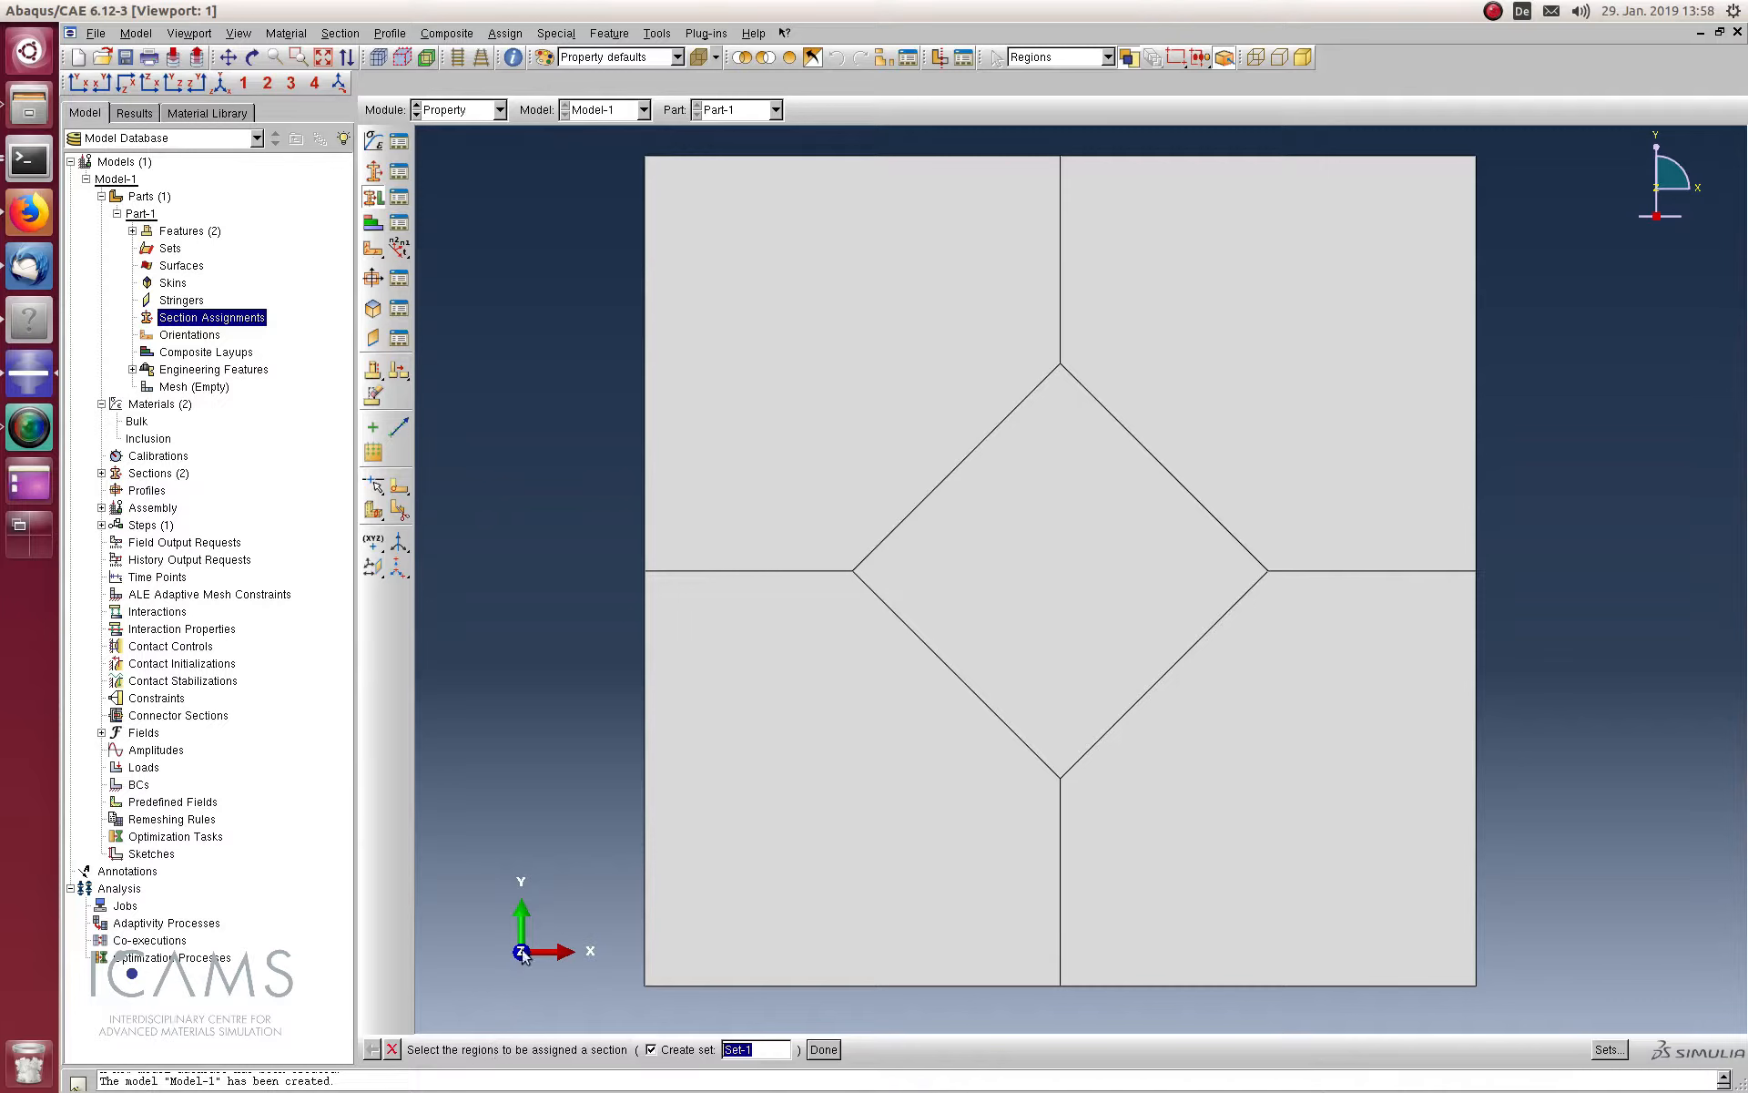
click(1013, 581)
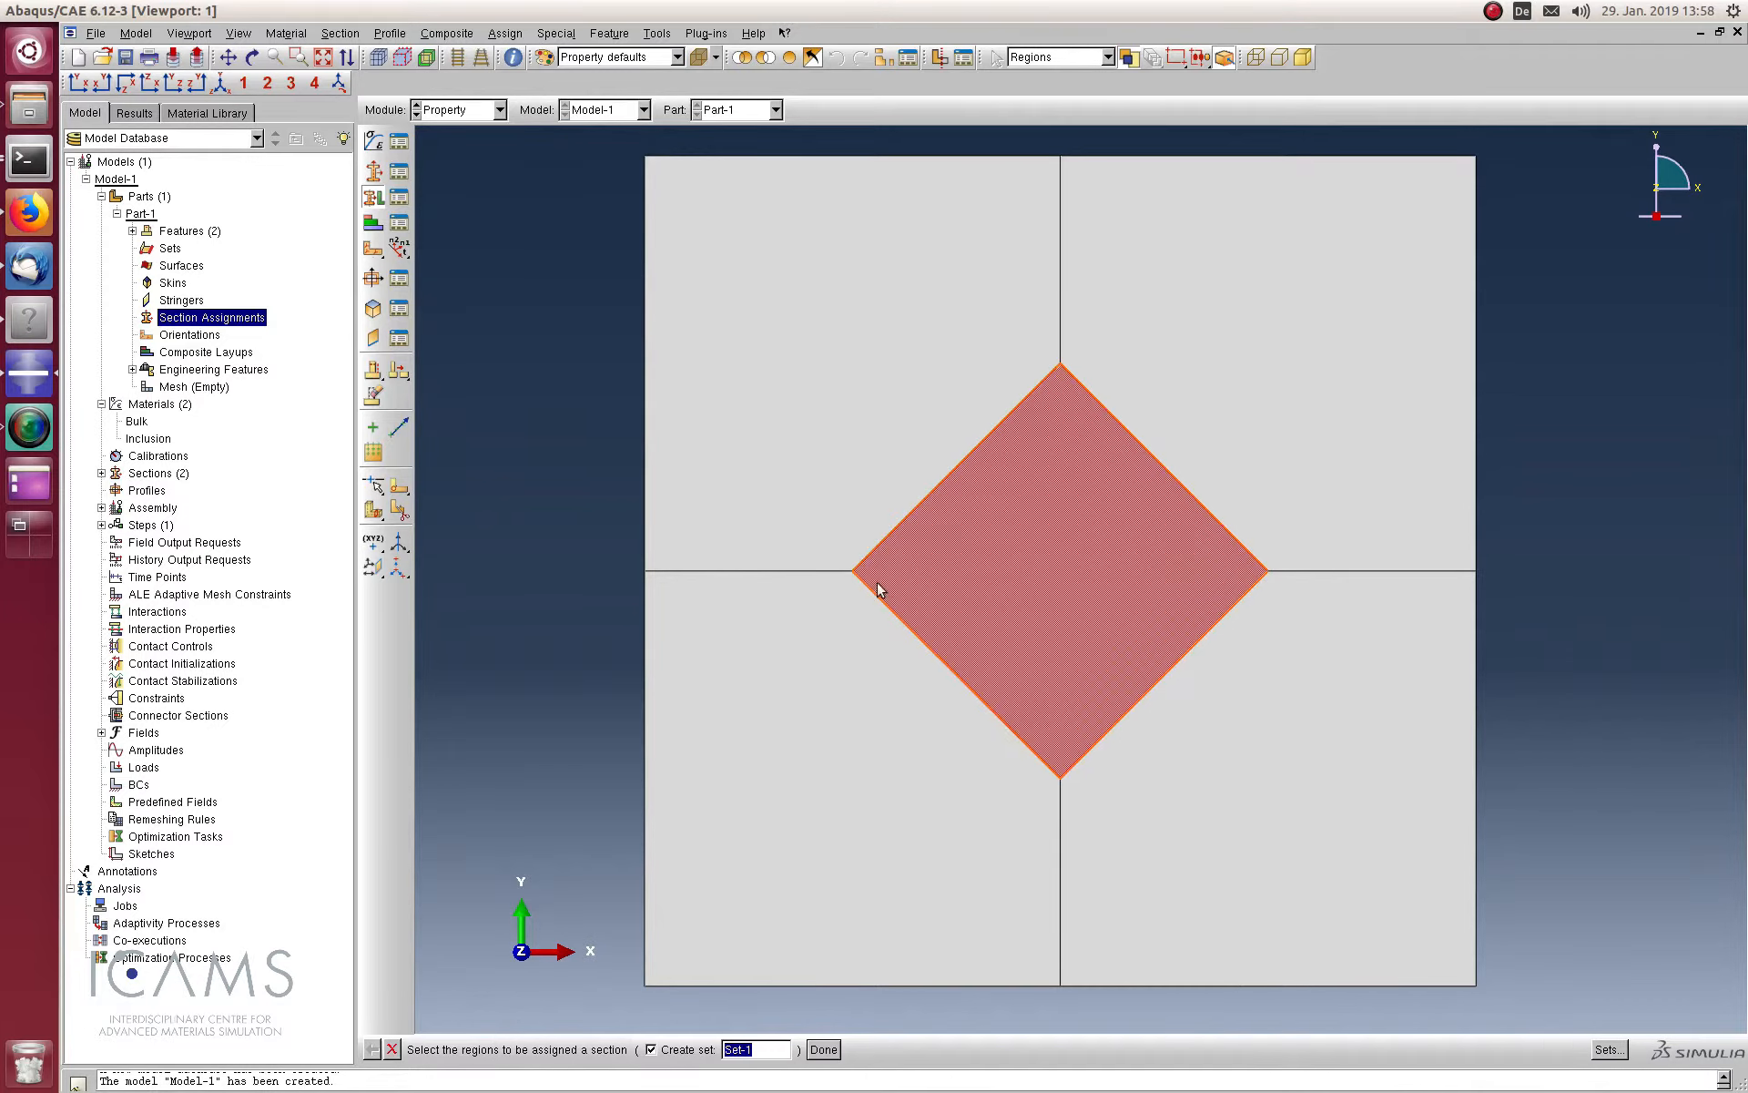
middle_click(601, 503)
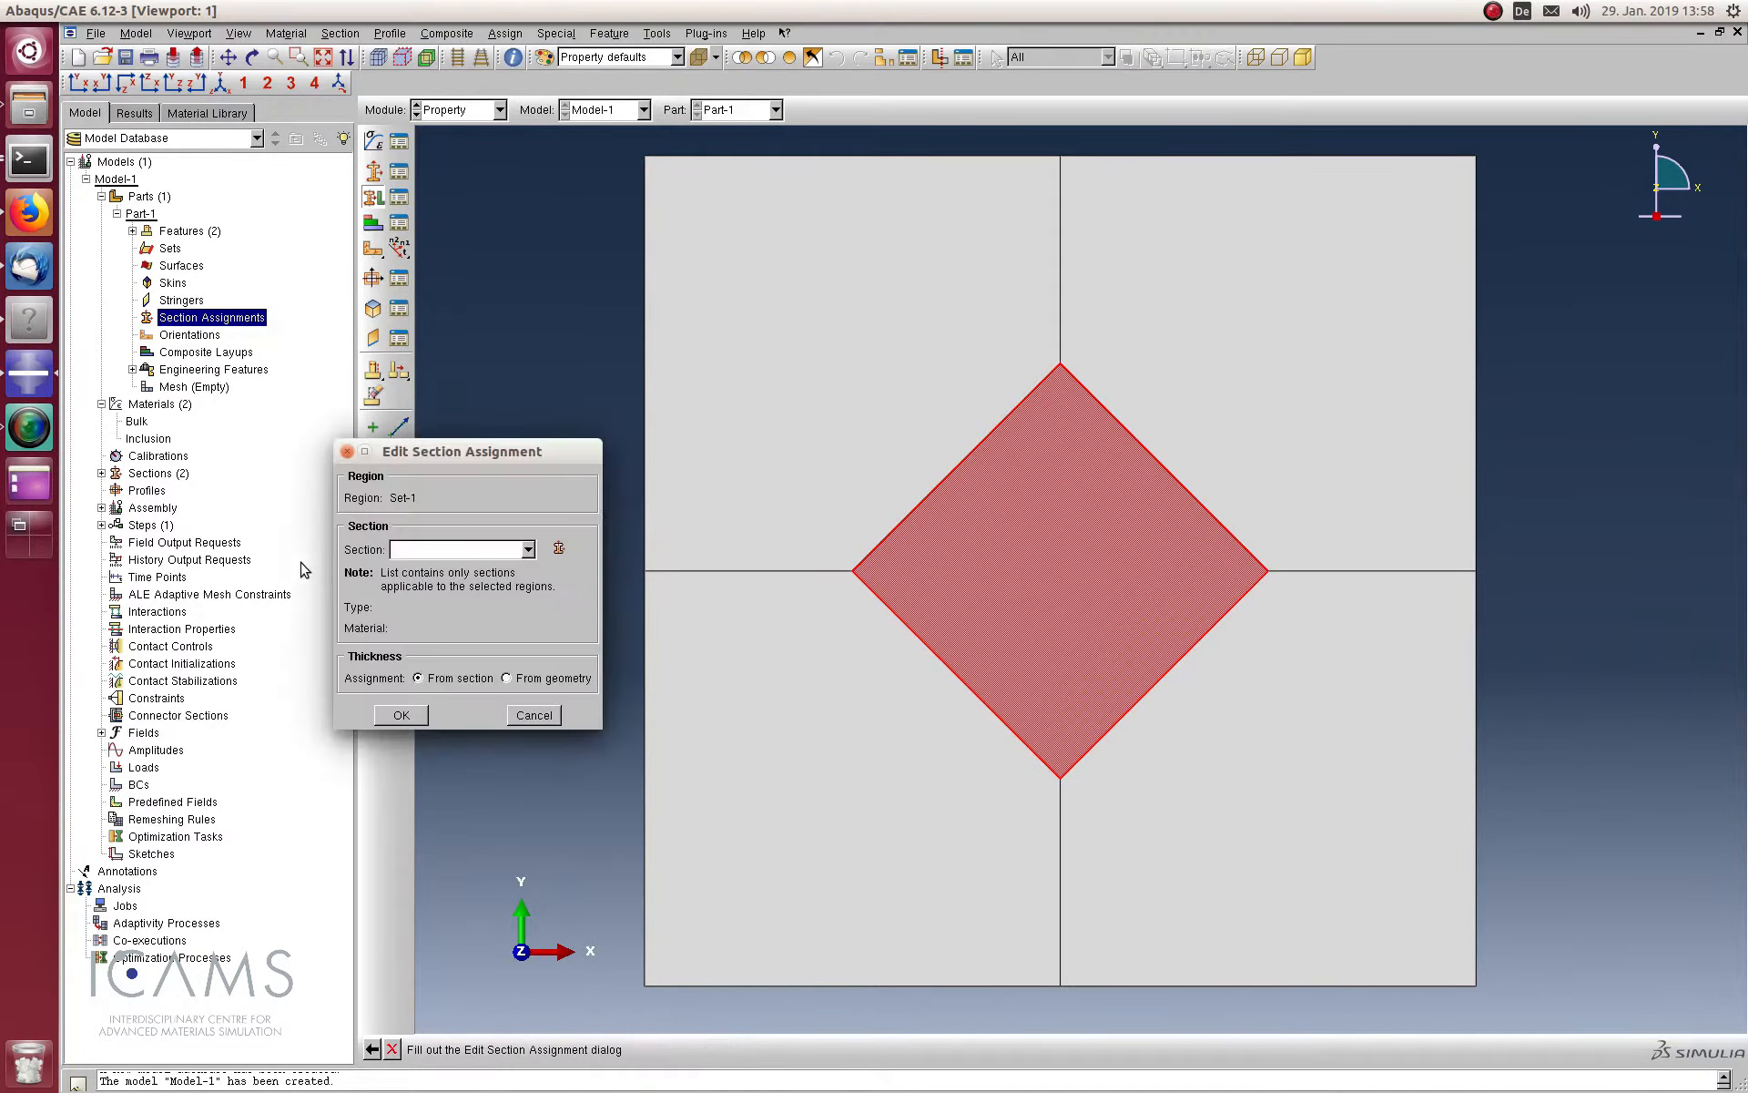
click(434, 550)
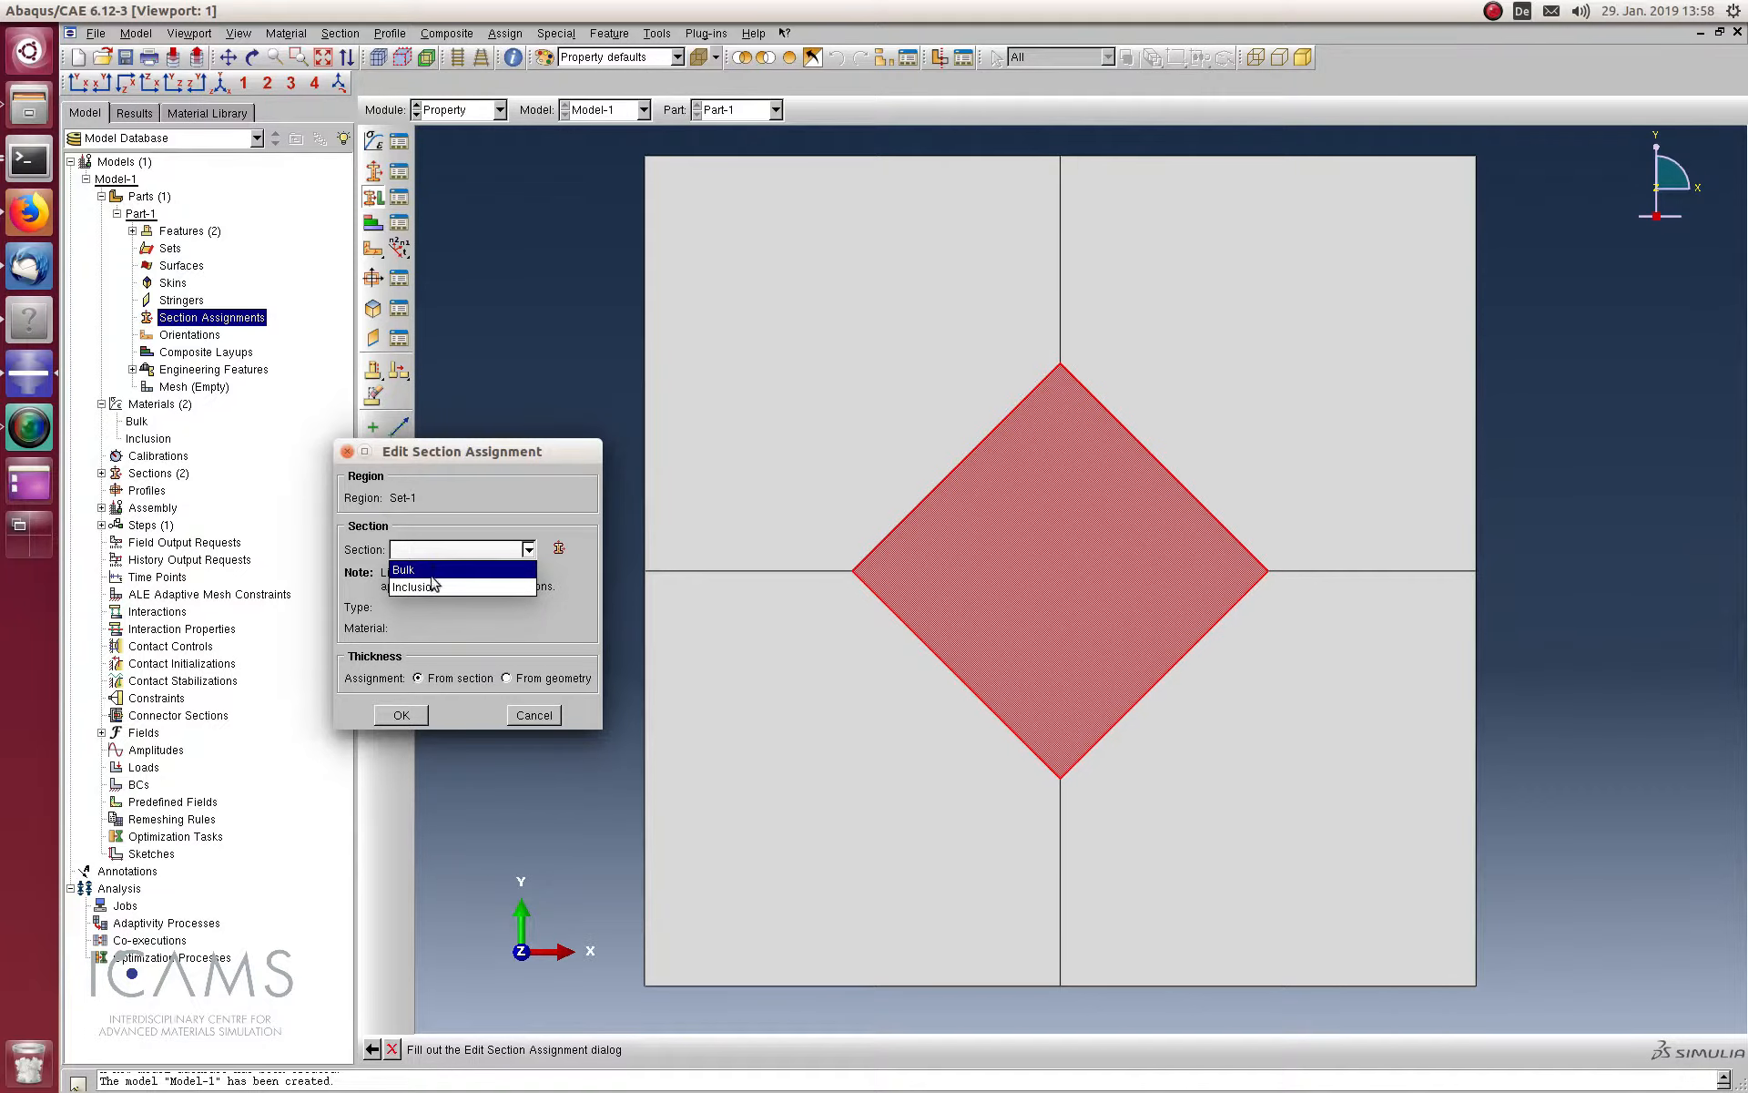
click(432, 587)
click(401, 715)
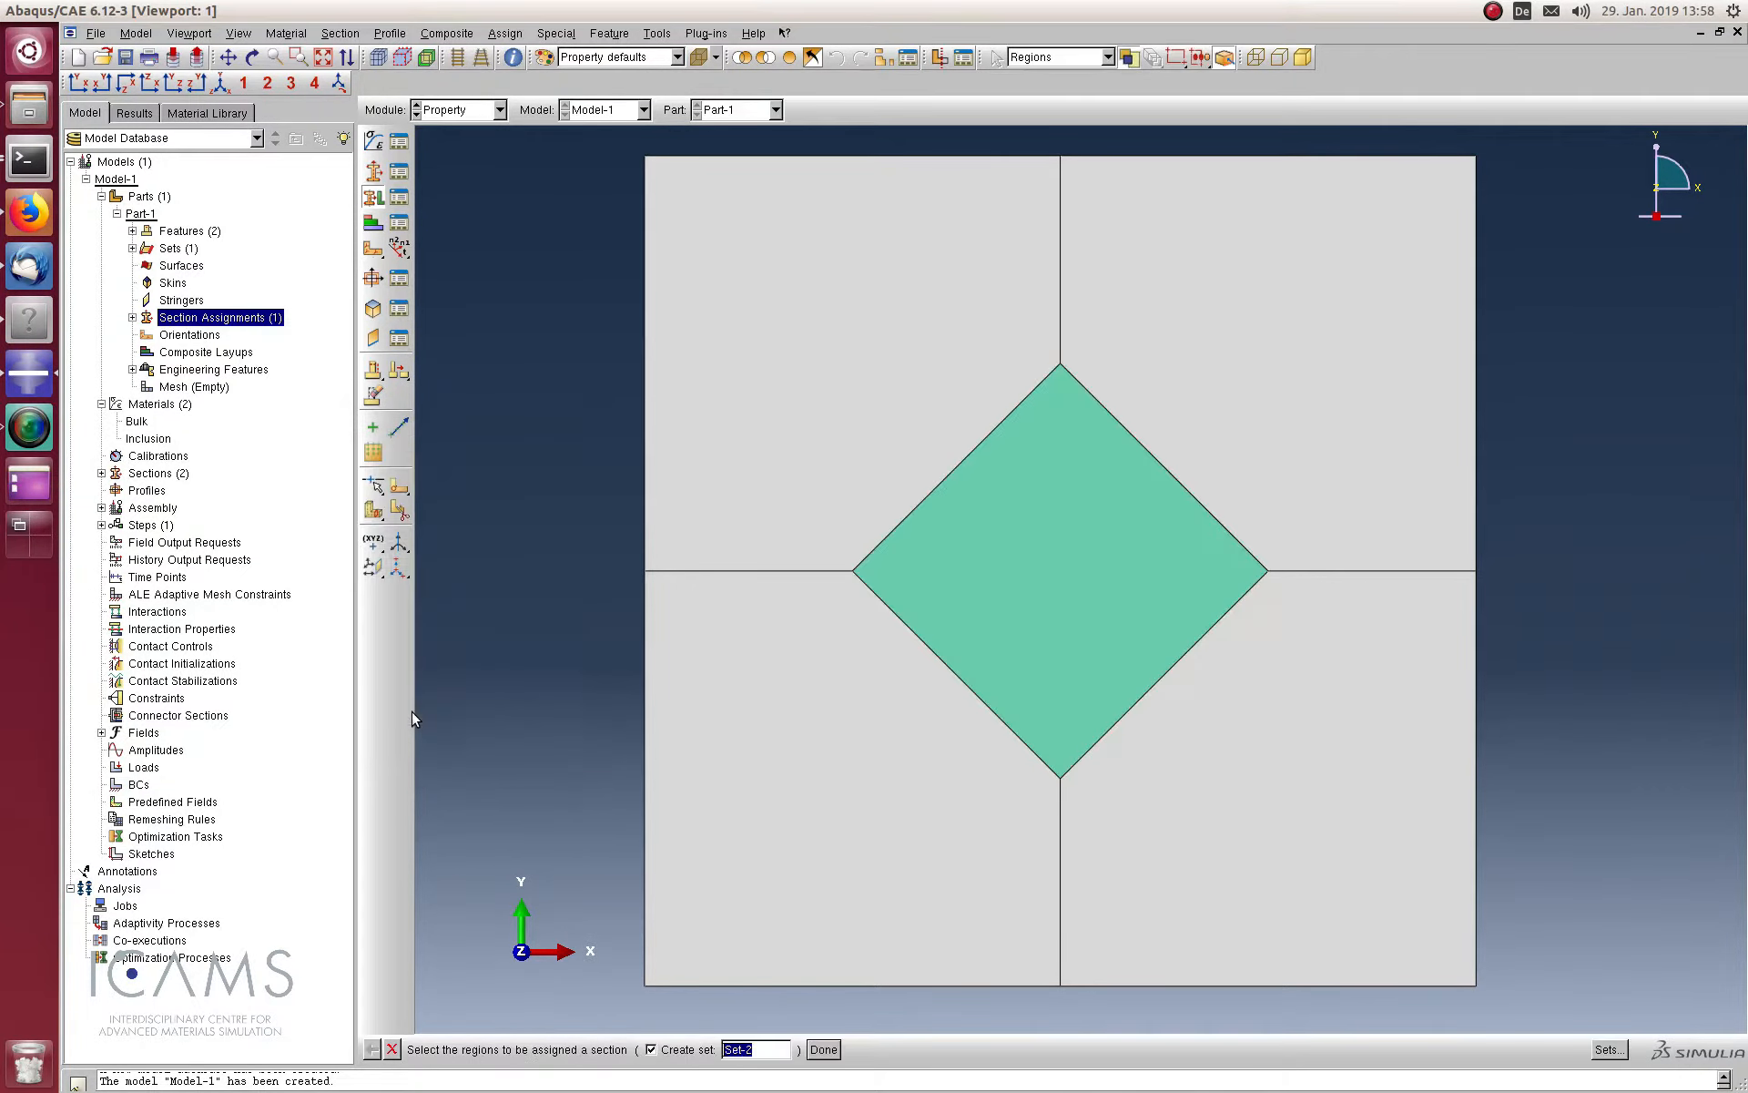
Assign the Bulk section to the four regions surrounding the diamond
click(745, 449)
shift+click(1225, 285)
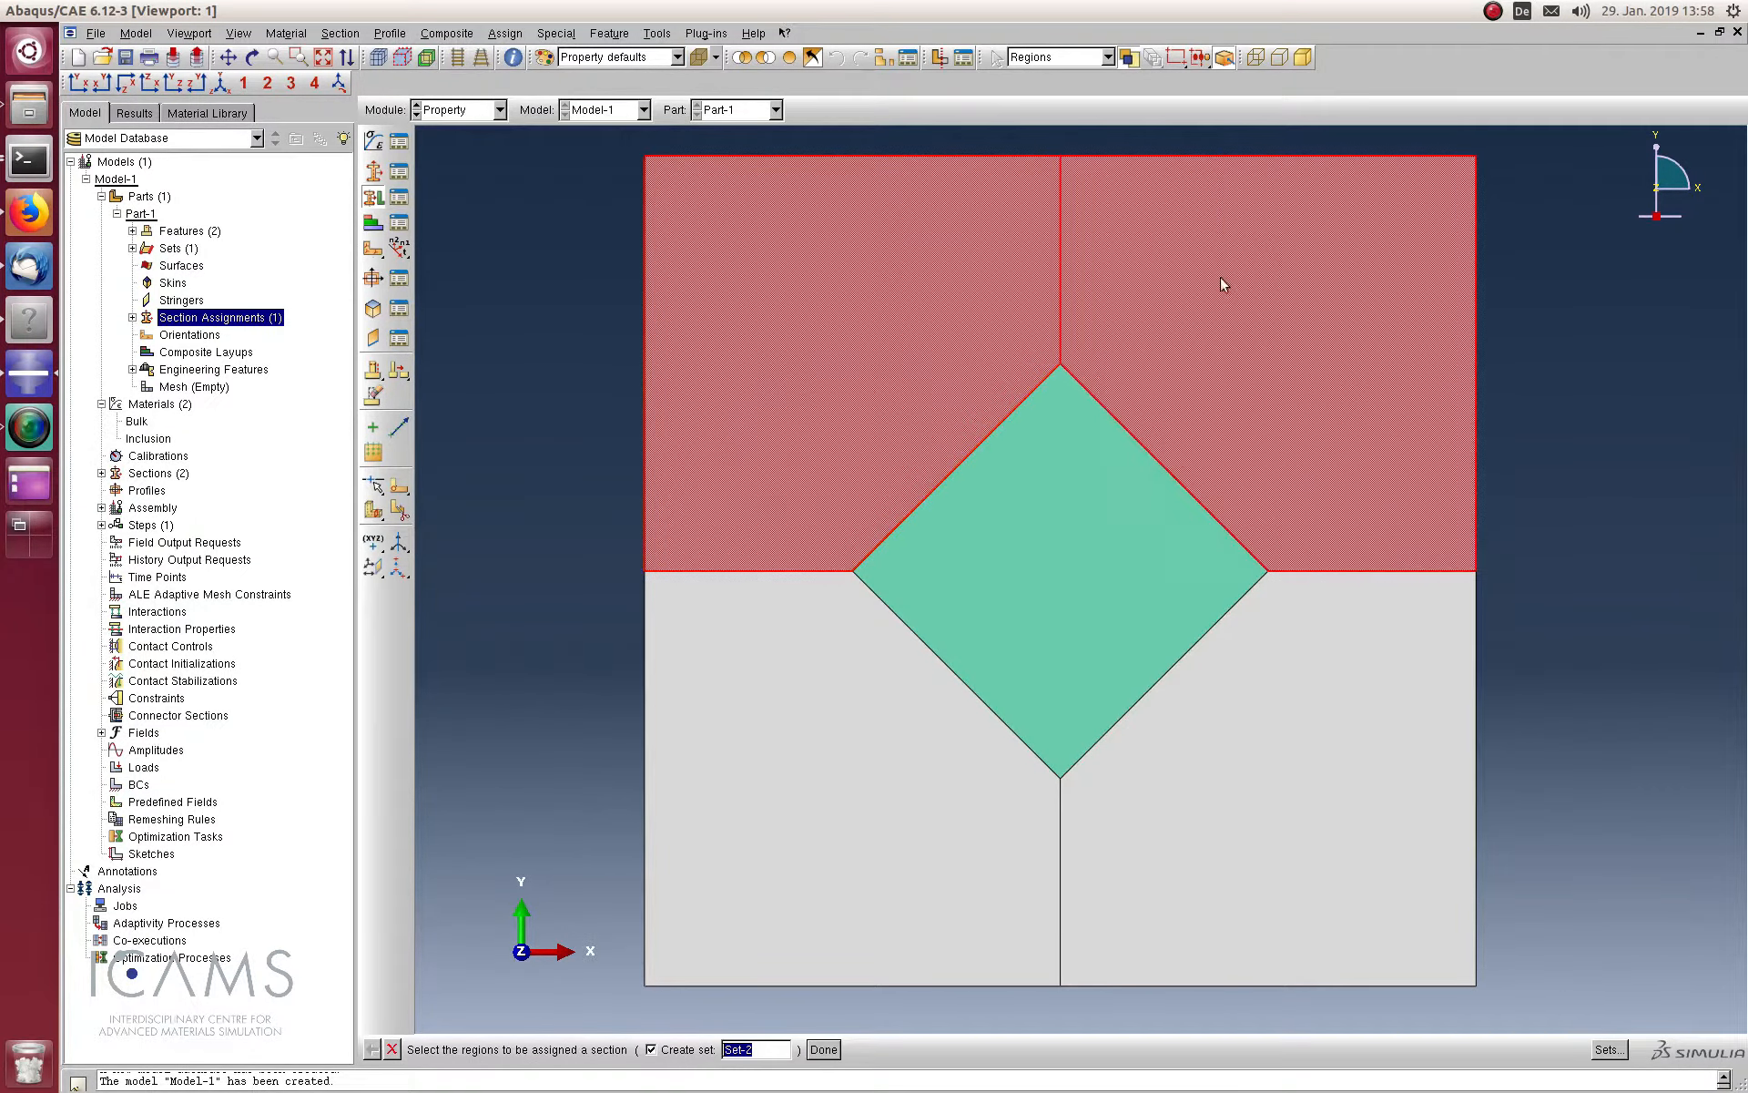
shift+click(966, 814)
shift+click(1185, 831)
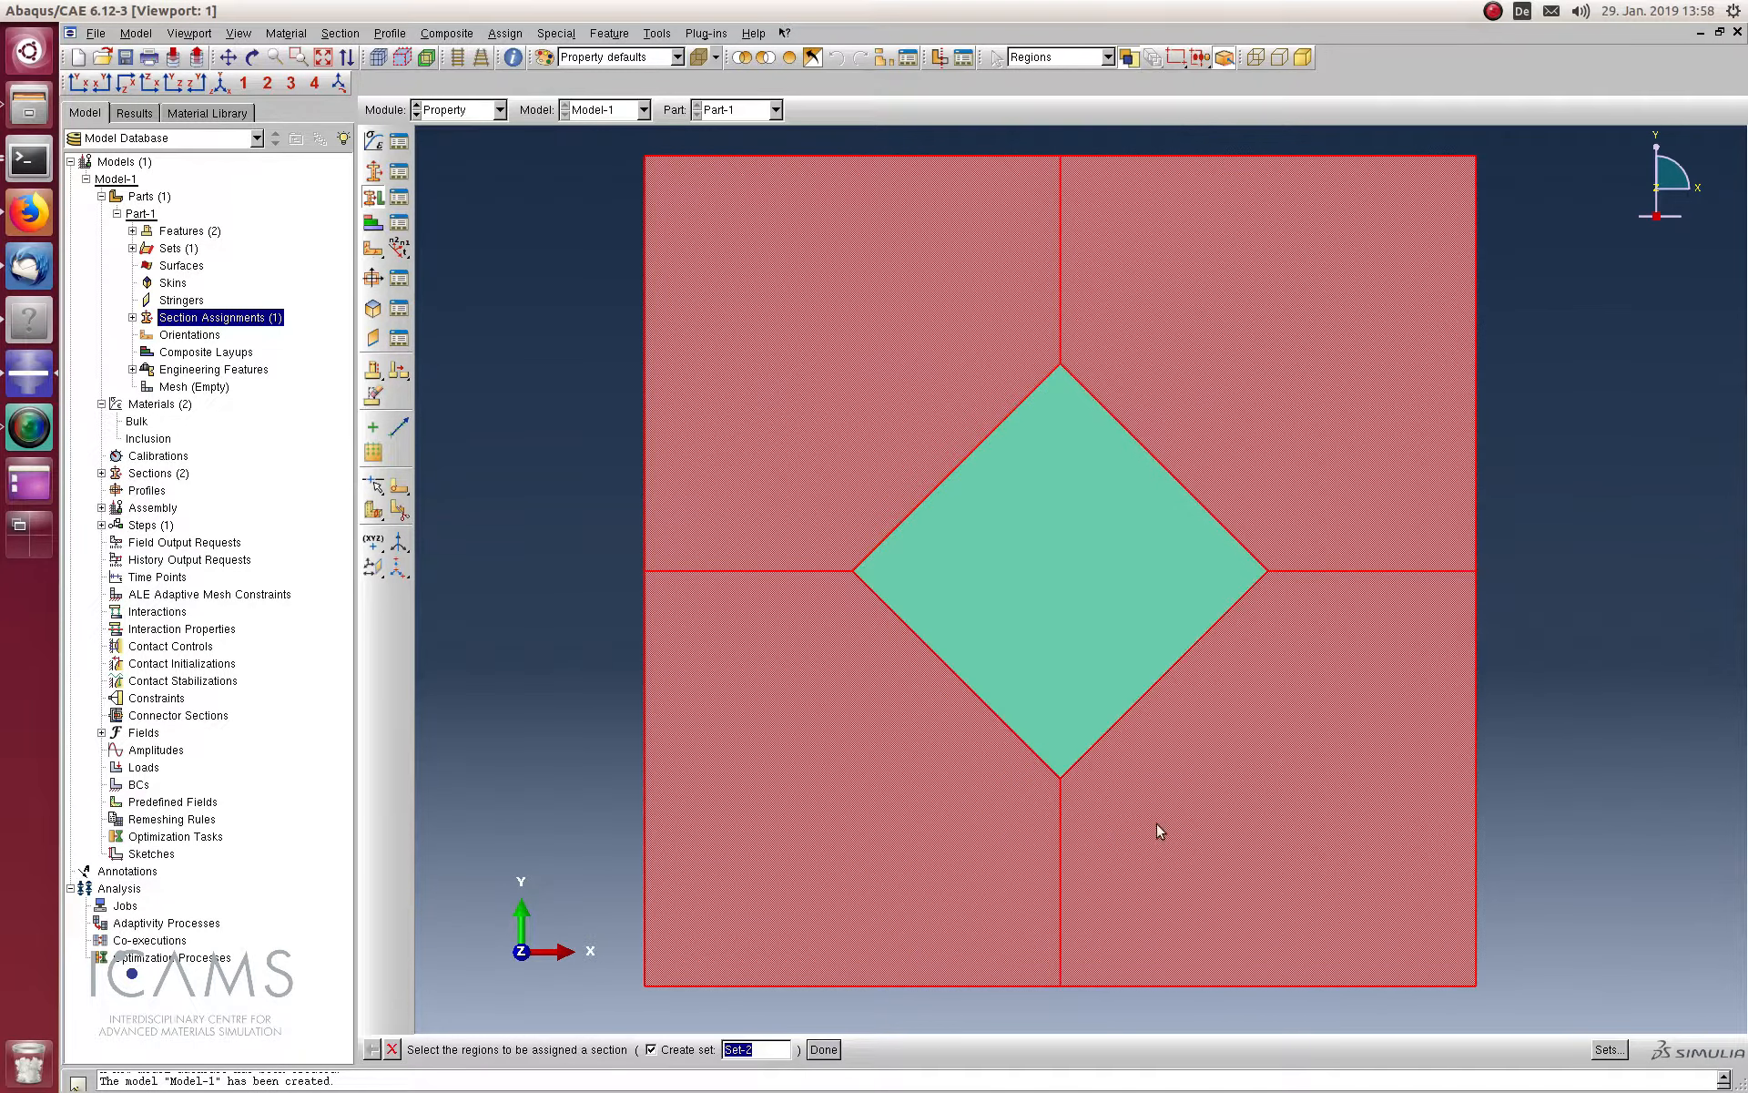
middle_click(578, 594)
click(451, 576)
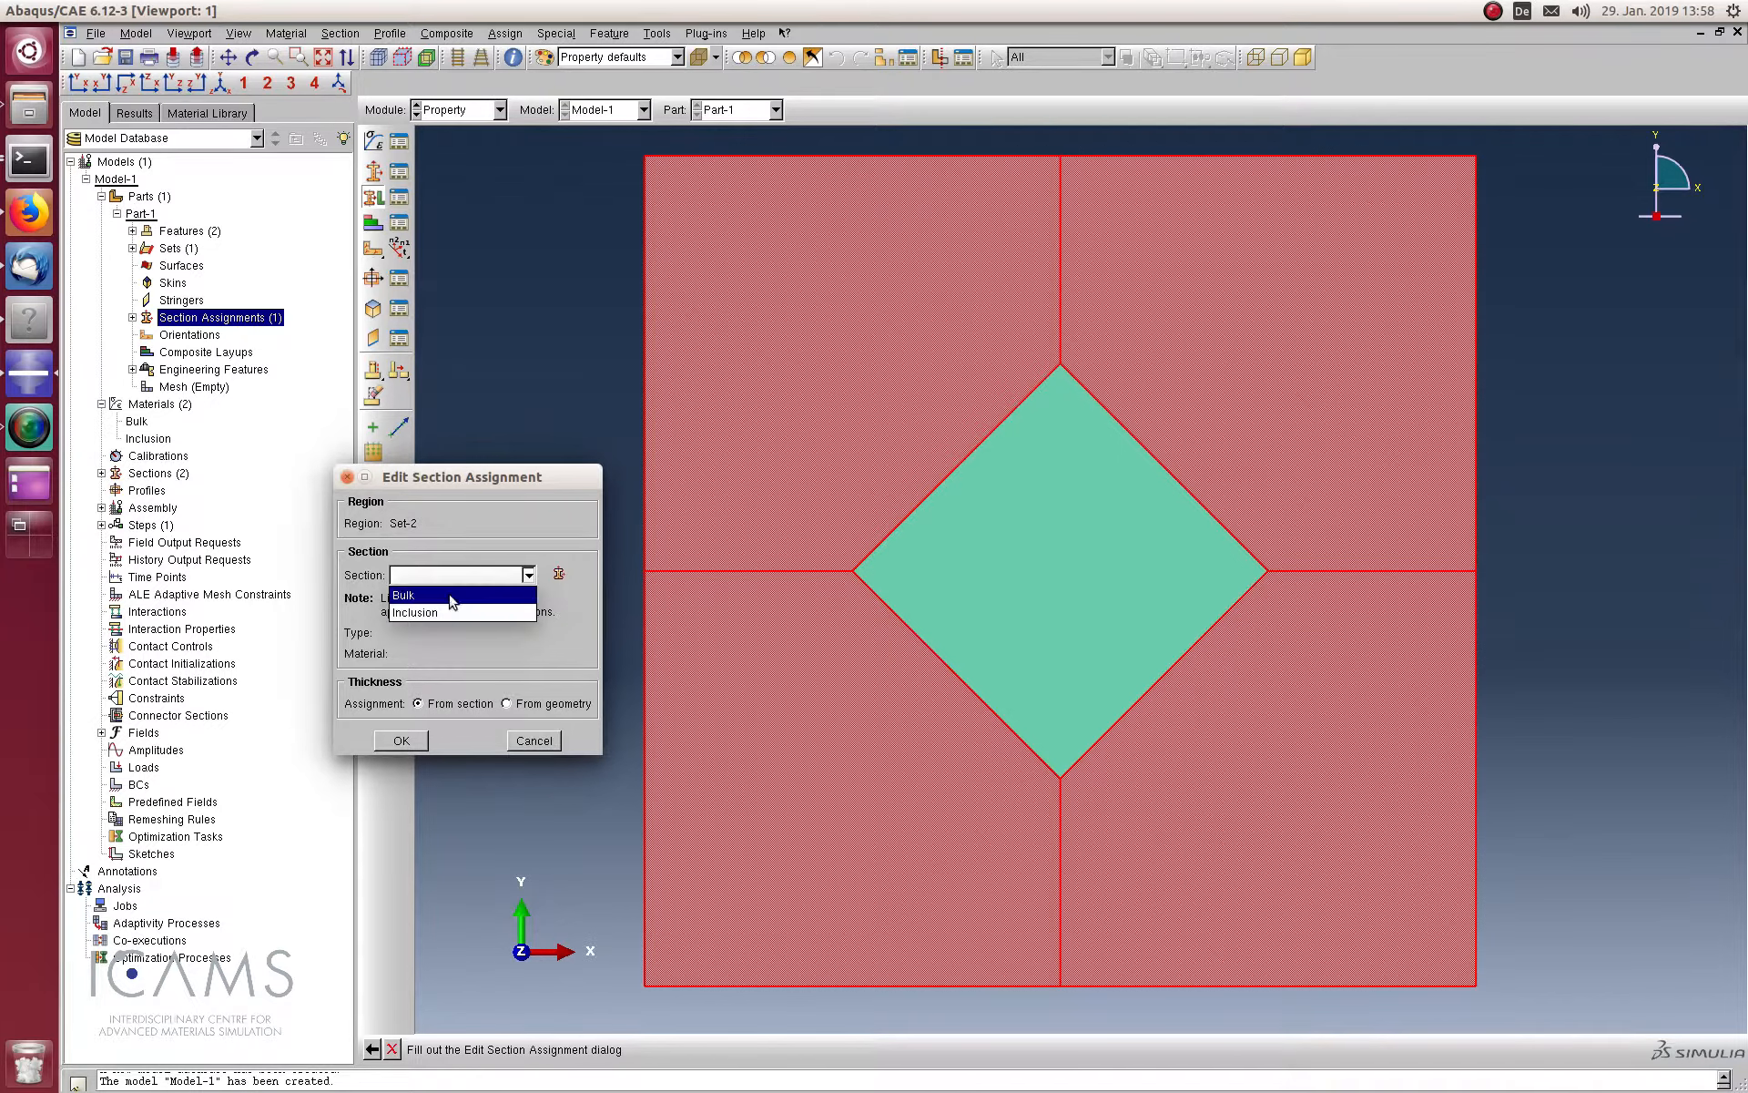
click(452, 597)
click(401, 740)
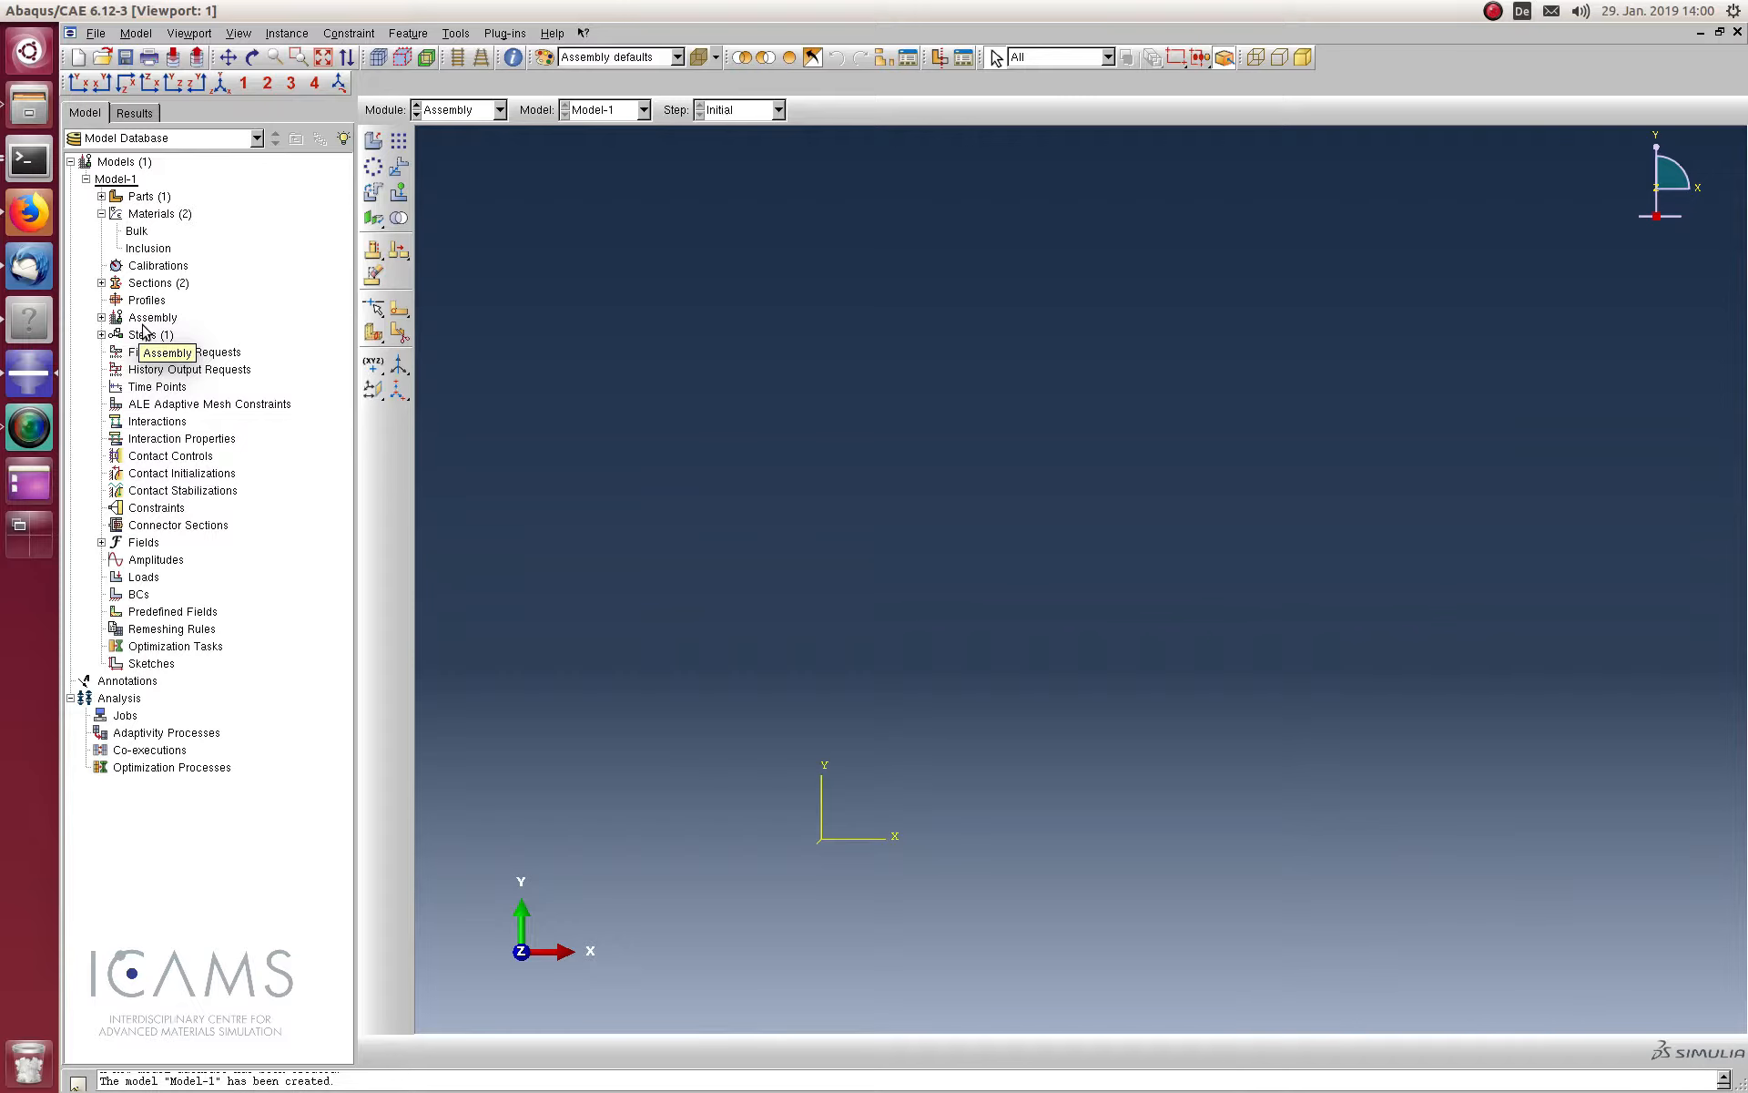
Create a dependent (mesh on part) instance of Part-1 in the assembly
click(101, 317)
double_click(153, 337)
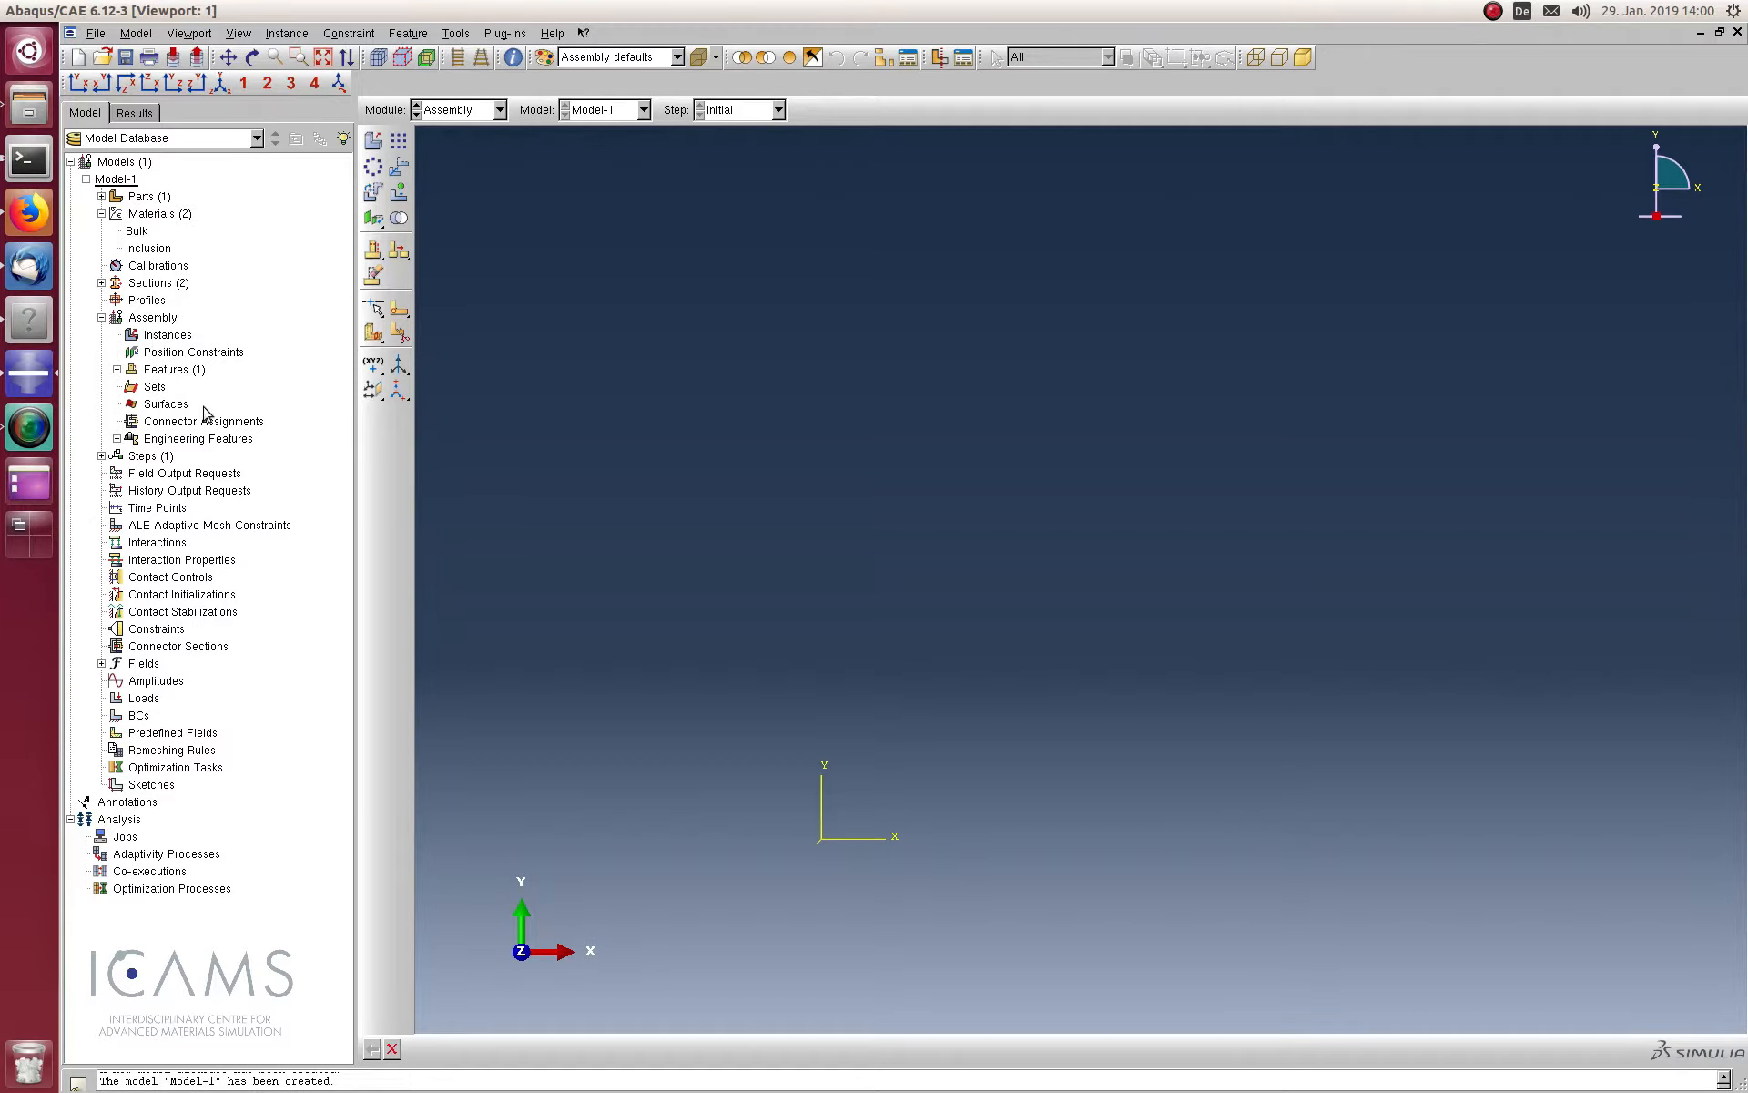
double_click(150, 337)
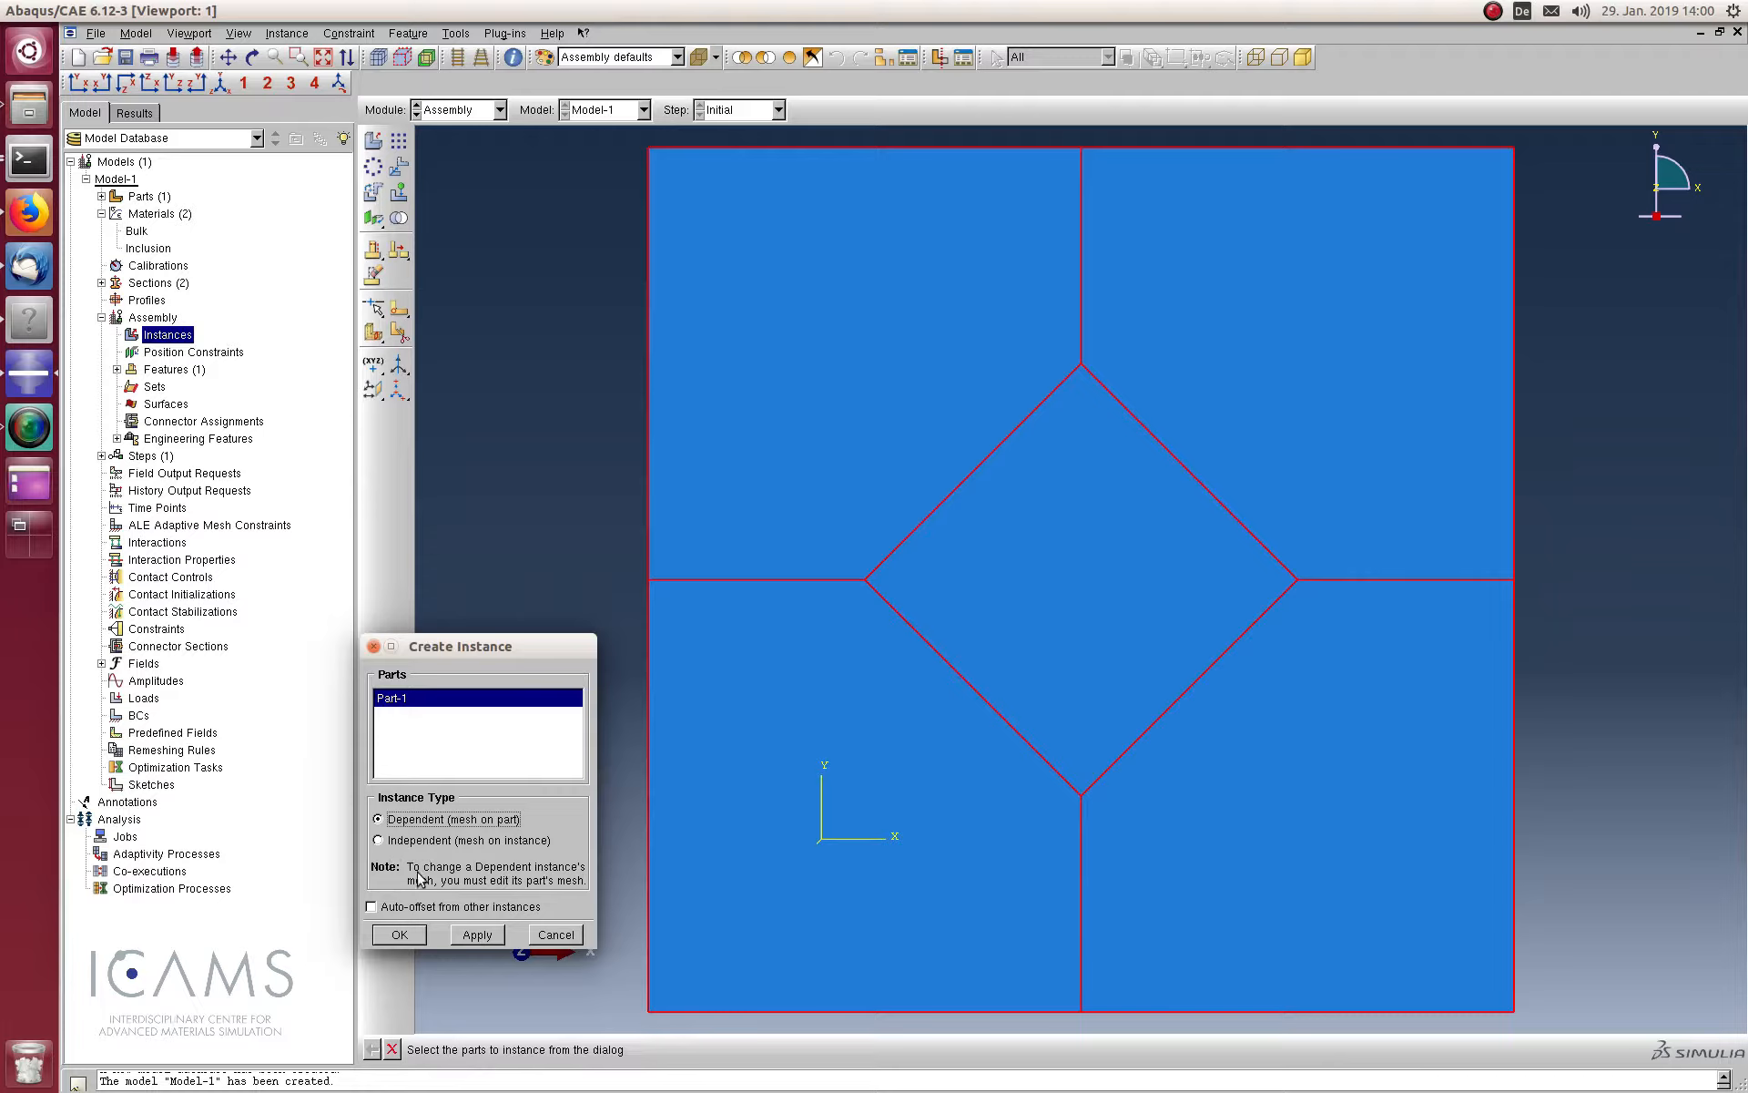
click(395, 935)
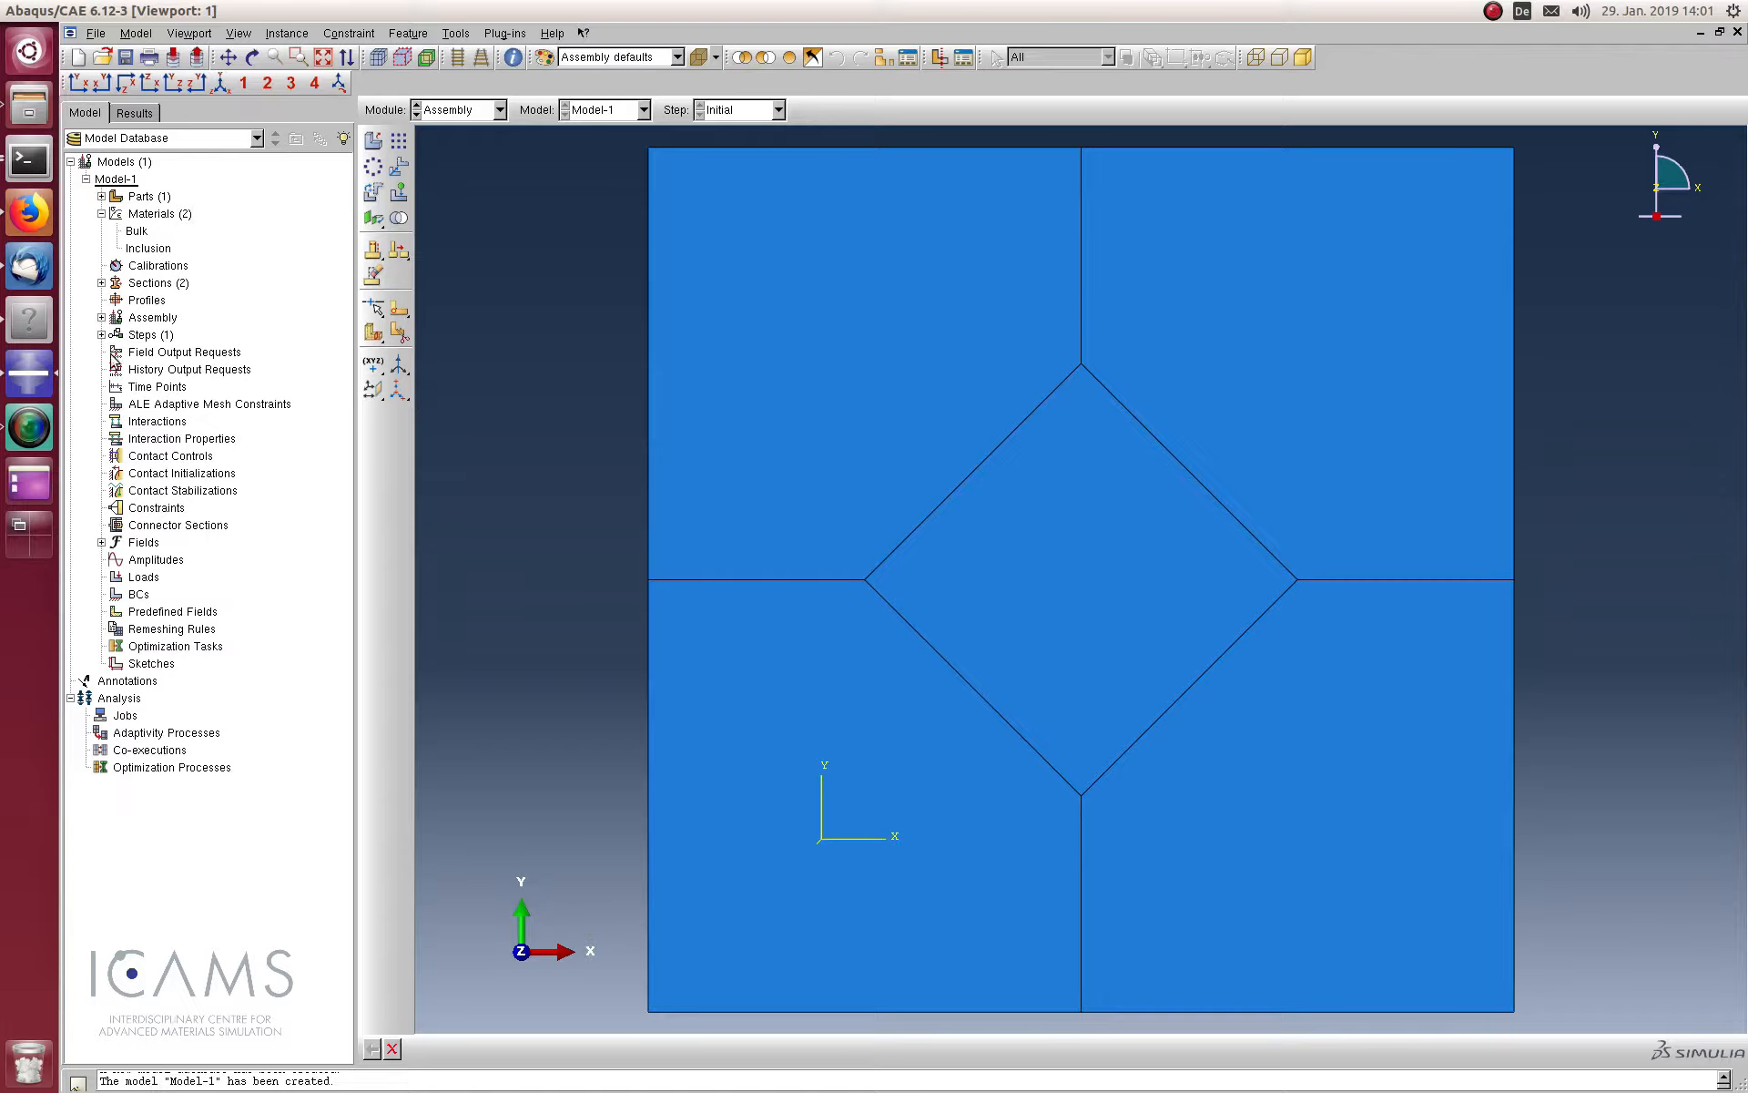
Create a Static, General step named Monotonic after the Initial step
click(101, 335)
double_click(145, 335)
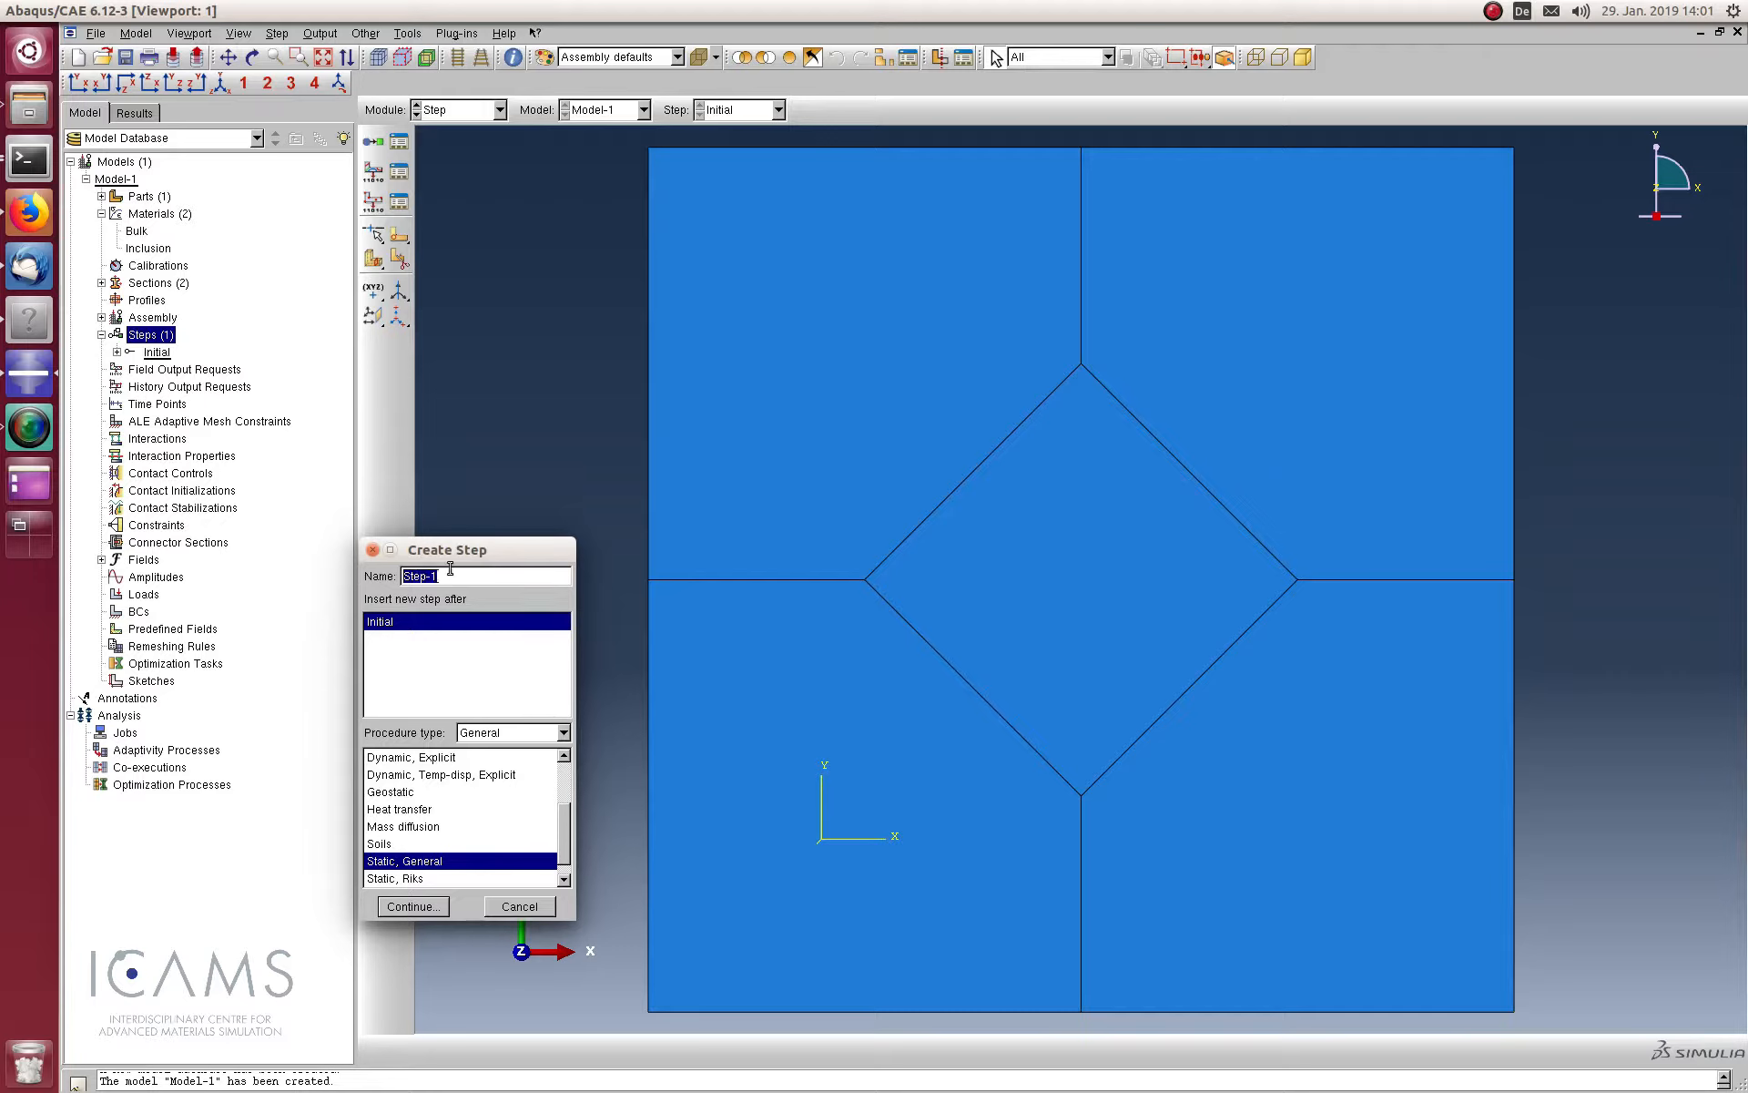
click(419, 572)
double_click(420, 571)
text(Monotonic)
click(417, 908)
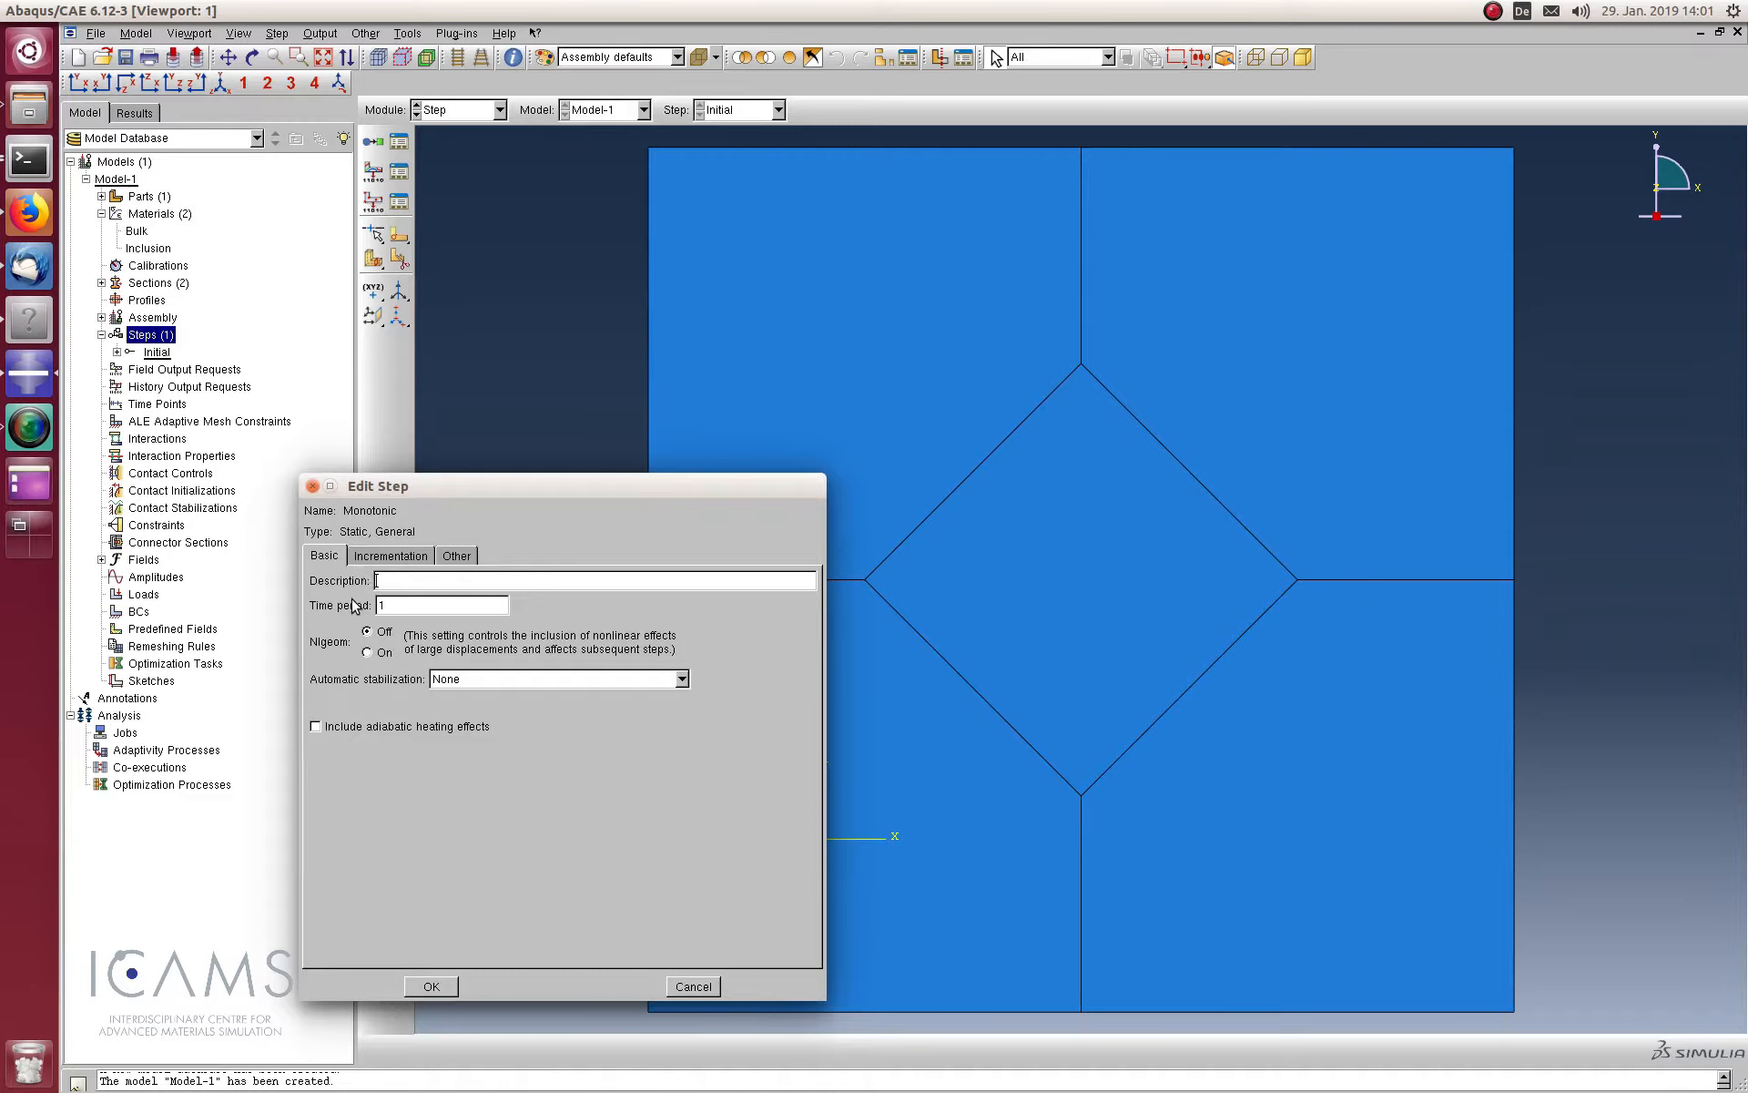
Set the Monotonic step's incrementation to a maximum of 1000000 increments, with initial size 0.001, minimum 1E-08 and maximum 0.01
drag(409, 608, 363, 597)
click(368, 557)
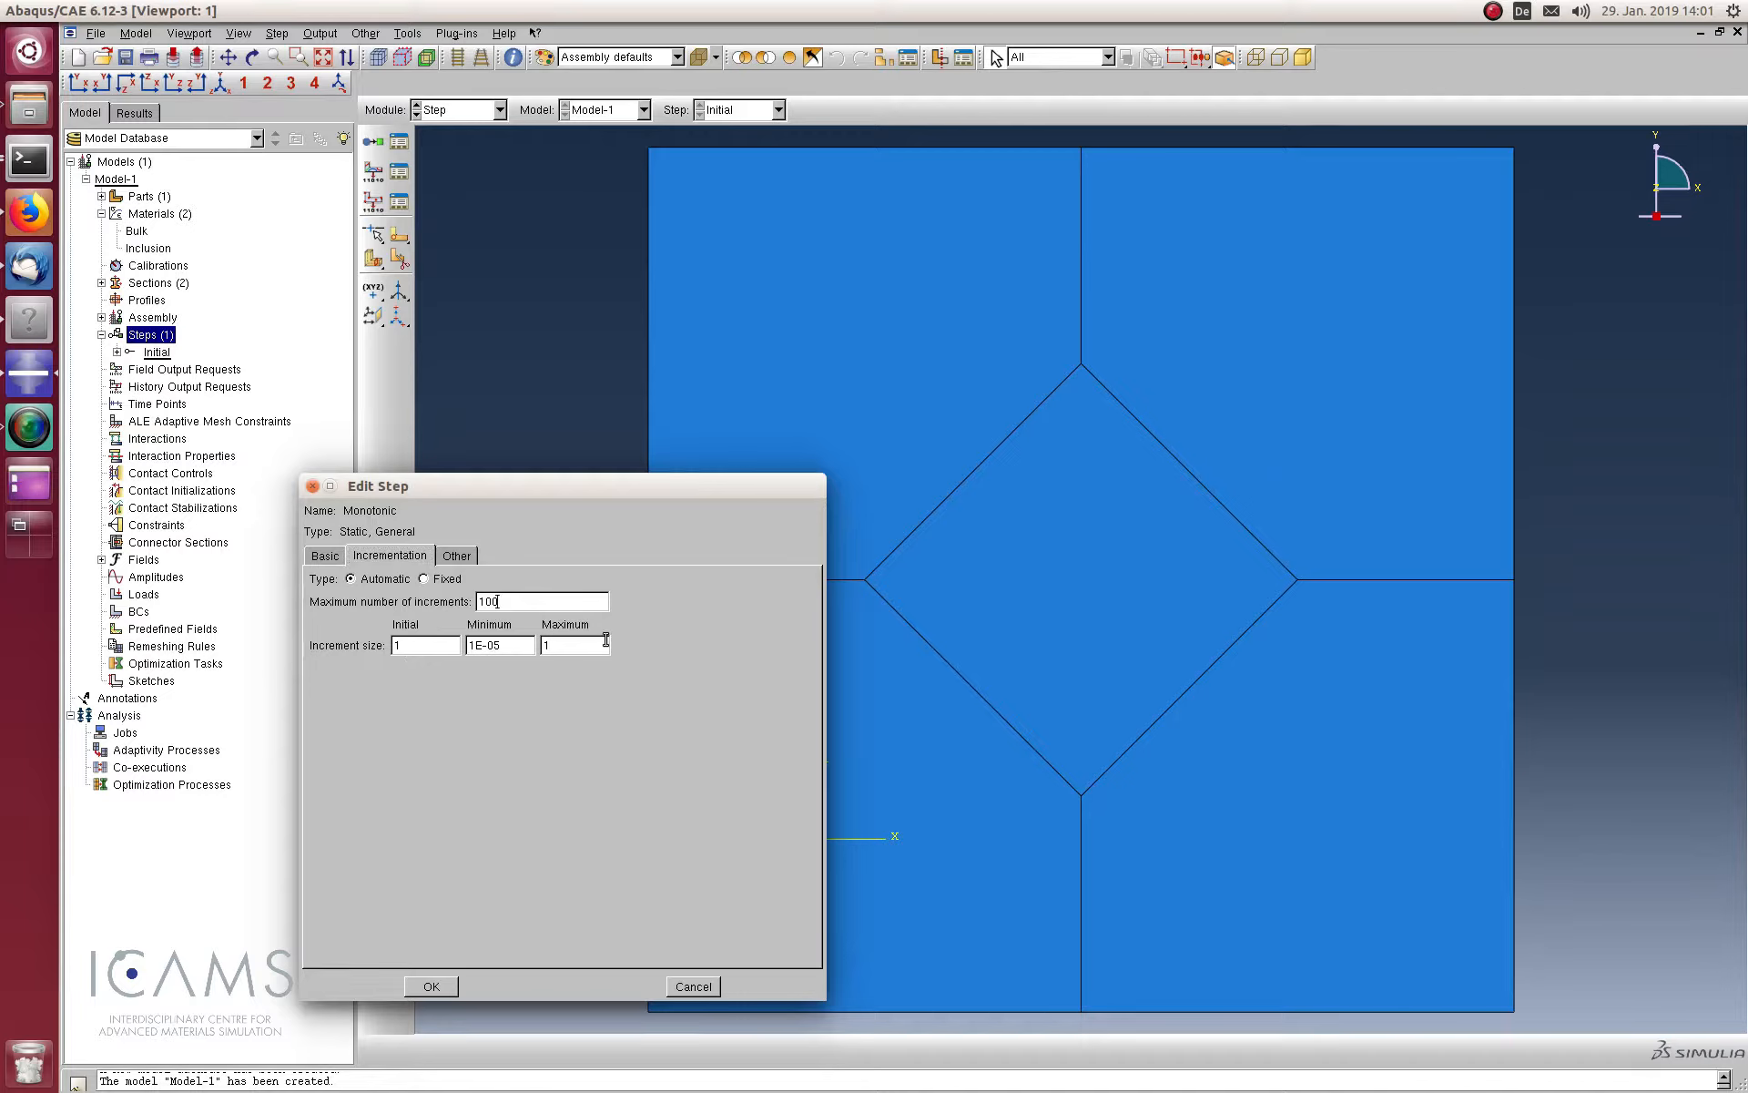
text(0000)
key(Tab)
text(0.001)
key(Tab)
click(522, 645)
key(BackSpace)
text(8)
key(Tab)
text(0.01)
Review the Monotonic step's time period and its minimum and maximum increment sizes, and save the step
click(339, 556)
drag(398, 606, 367, 608)
click(383, 558)
drag(572, 644, 539, 640)
click(571, 645)
drag(506, 645, 468, 643)
click(510, 643)
click(433, 987)
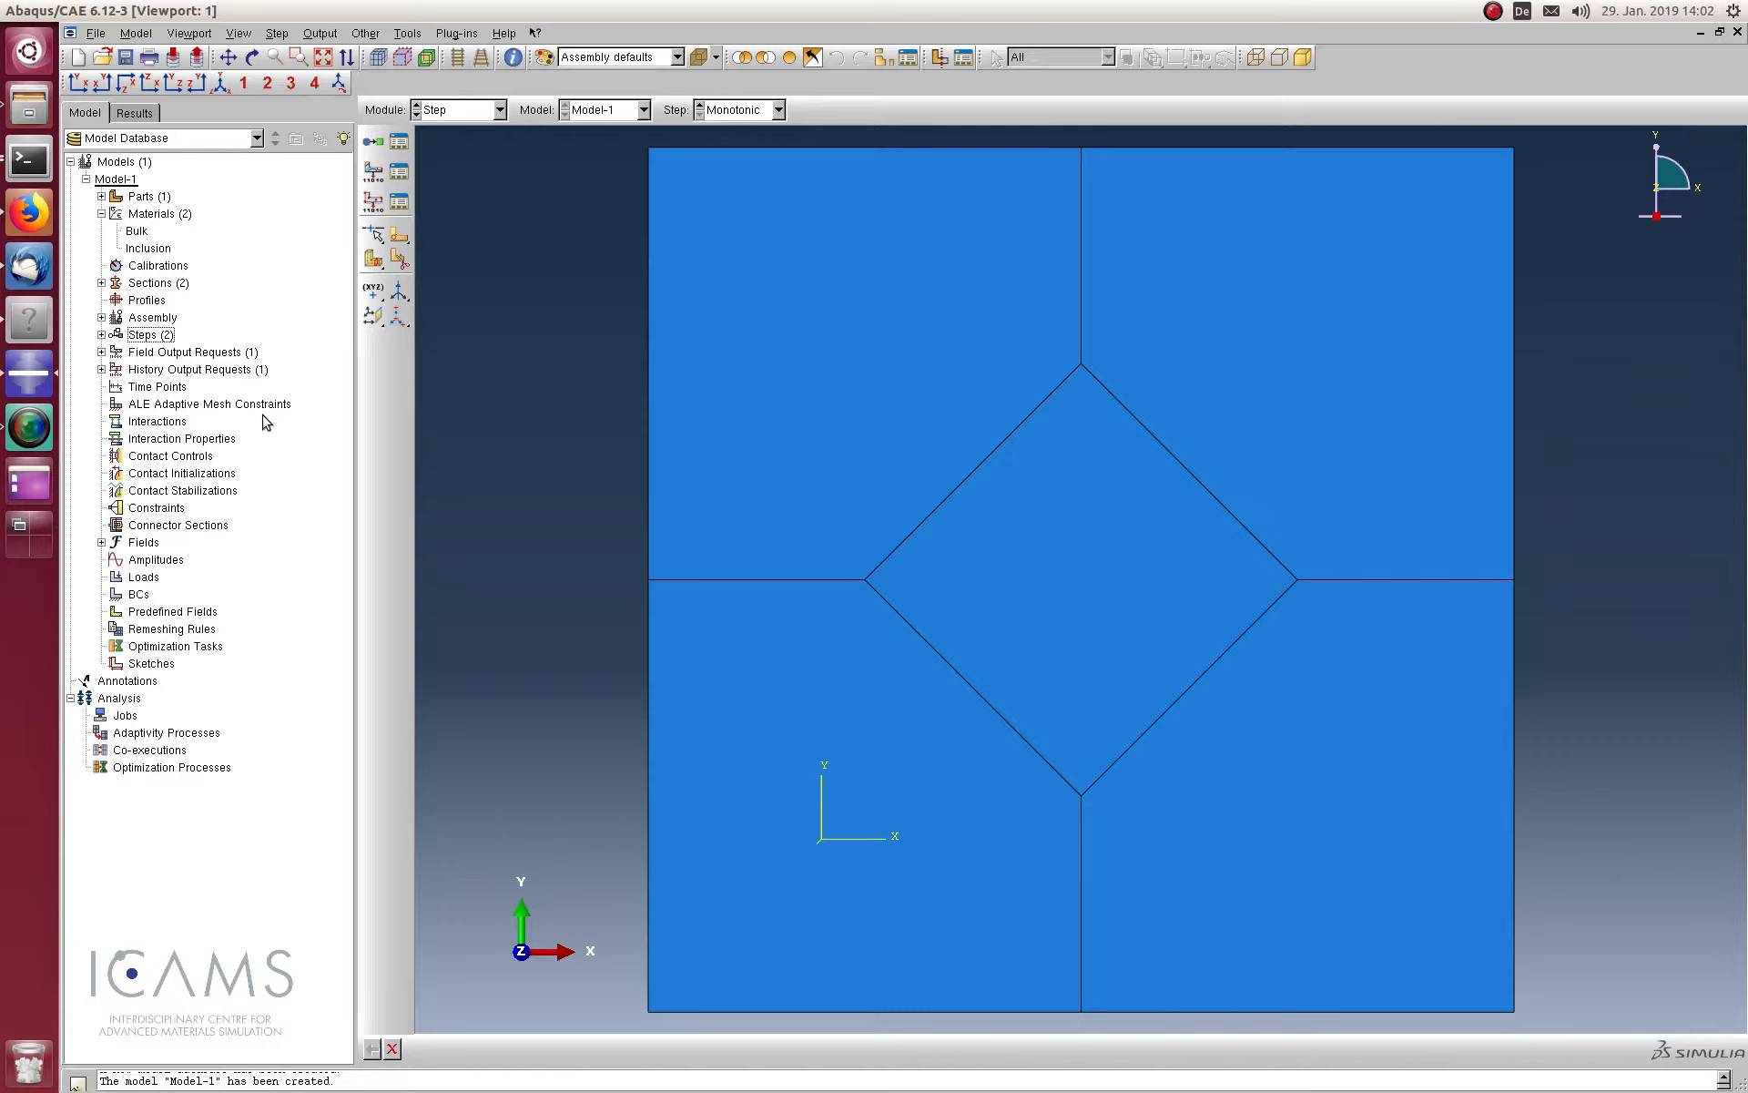
Create a new field output request for the Monotonic step with stress components (S) and Mises equivalent stress (MISES)
click(101, 352)
double_click(141, 354)
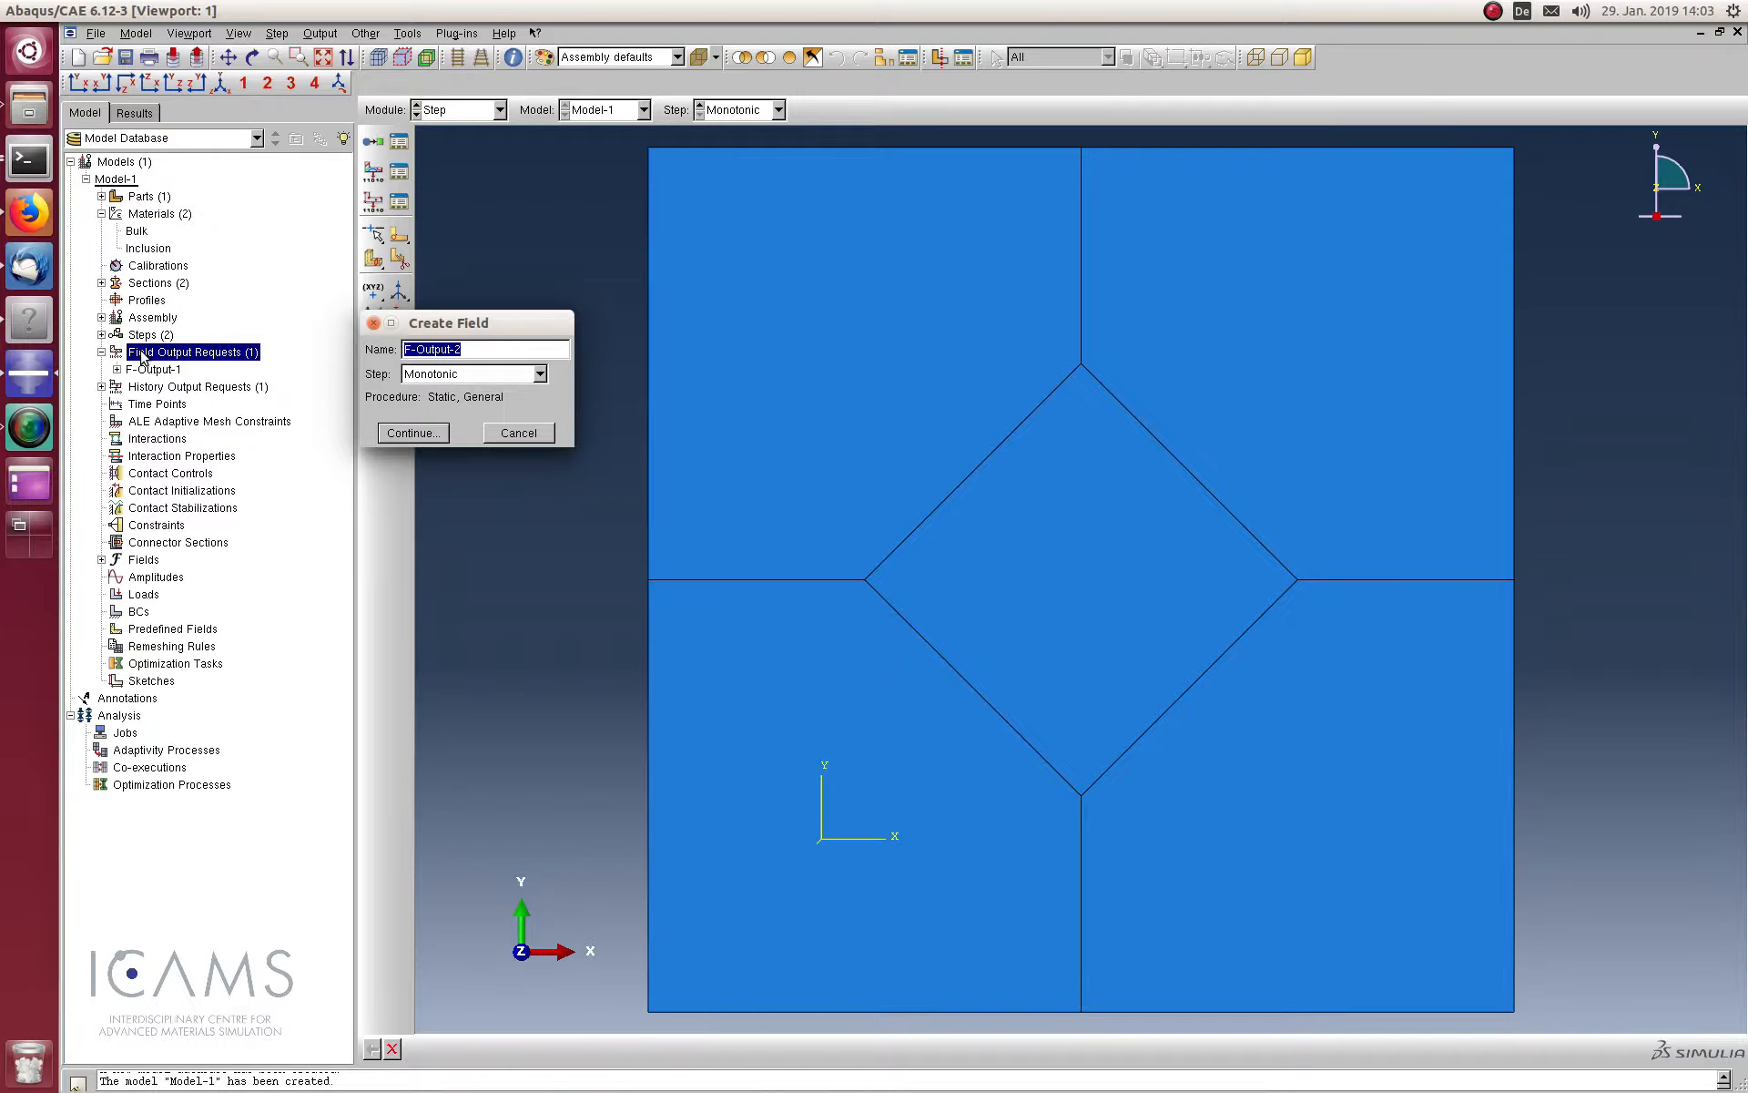
click(418, 433)
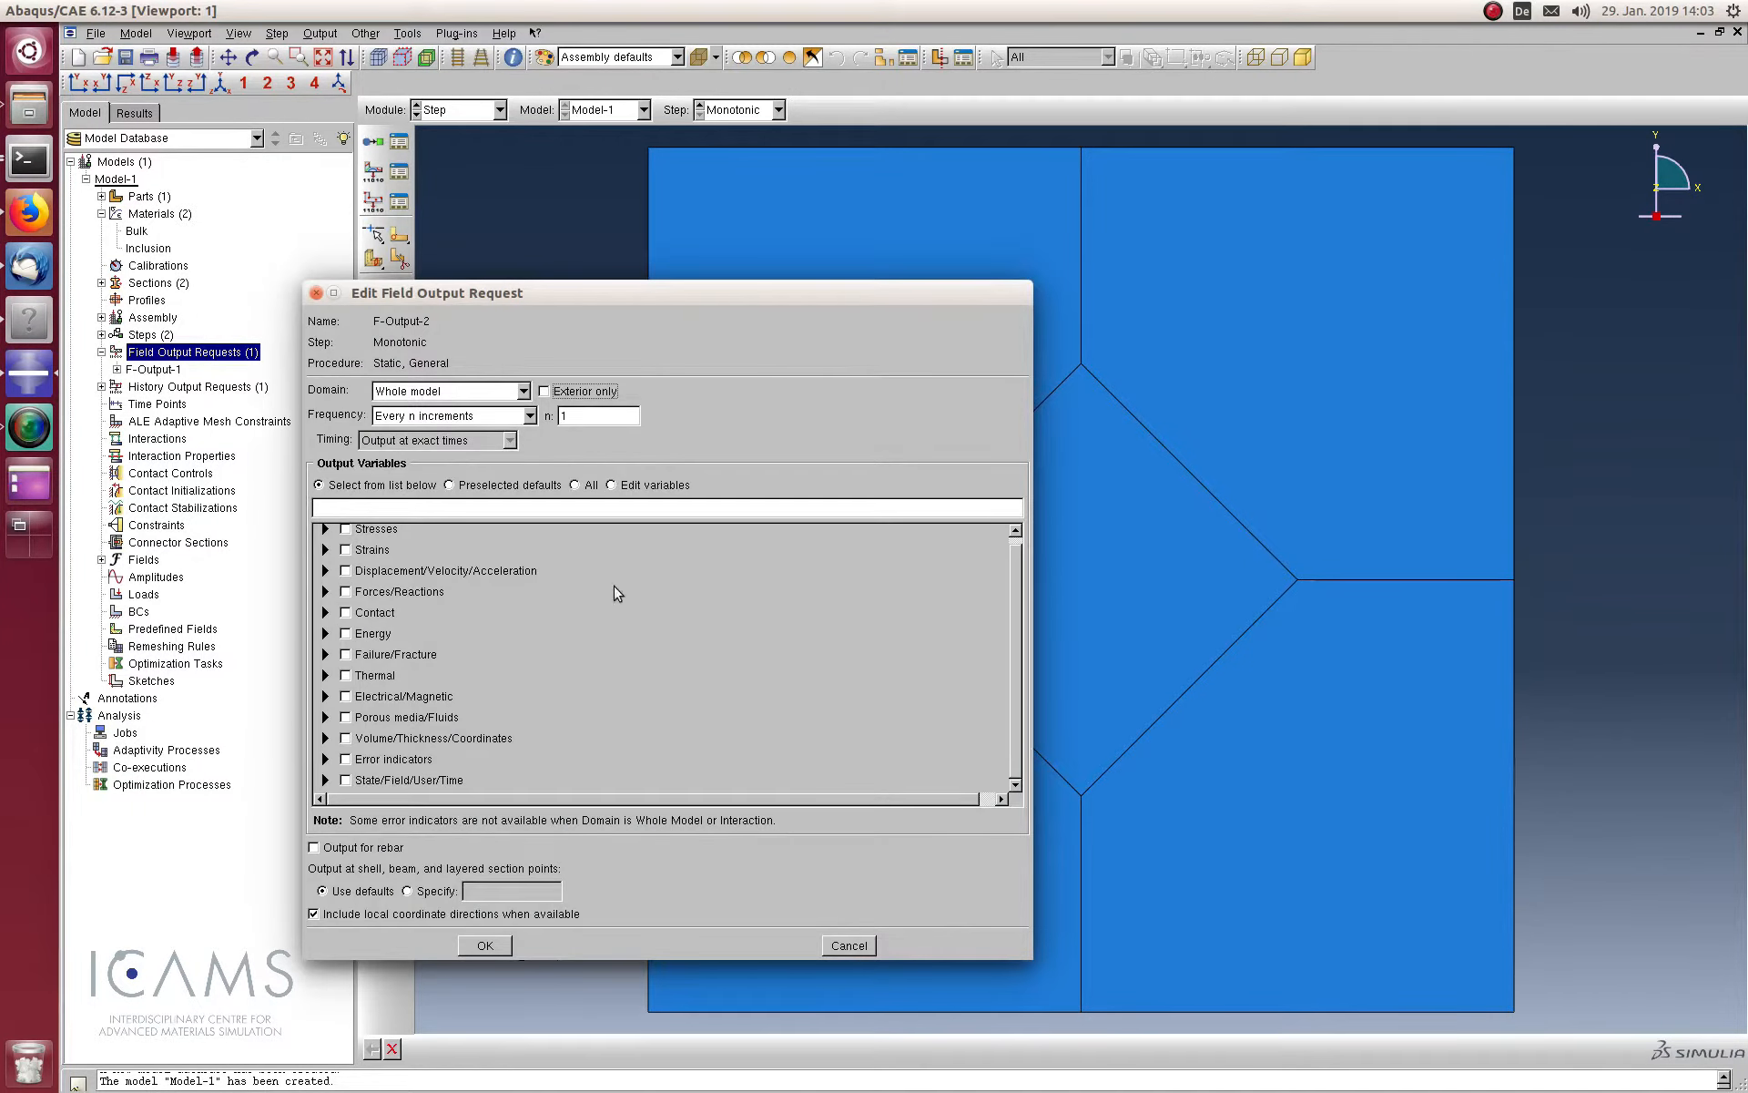
click(326, 537)
click(366, 553)
click(366, 570)
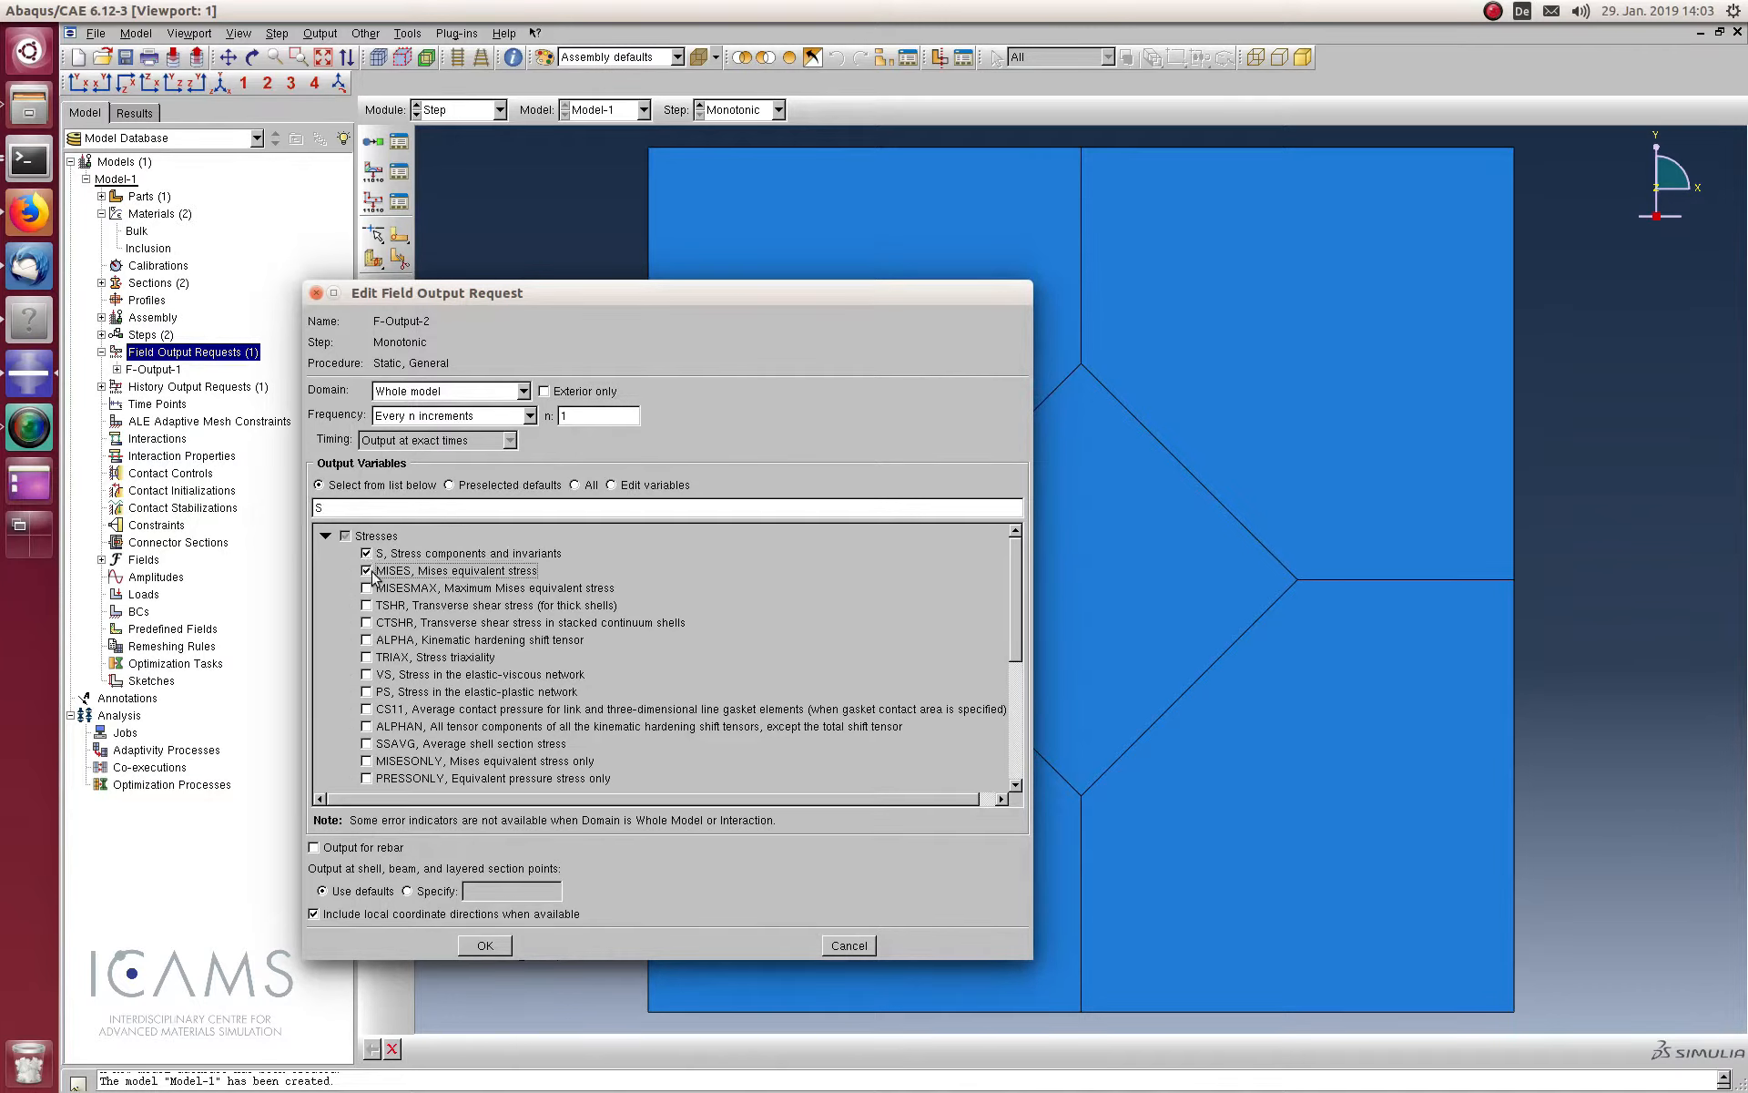
Add the strain outputs E, VE and PE to the field output request
click(326, 537)
click(326, 556)
click(366, 574)
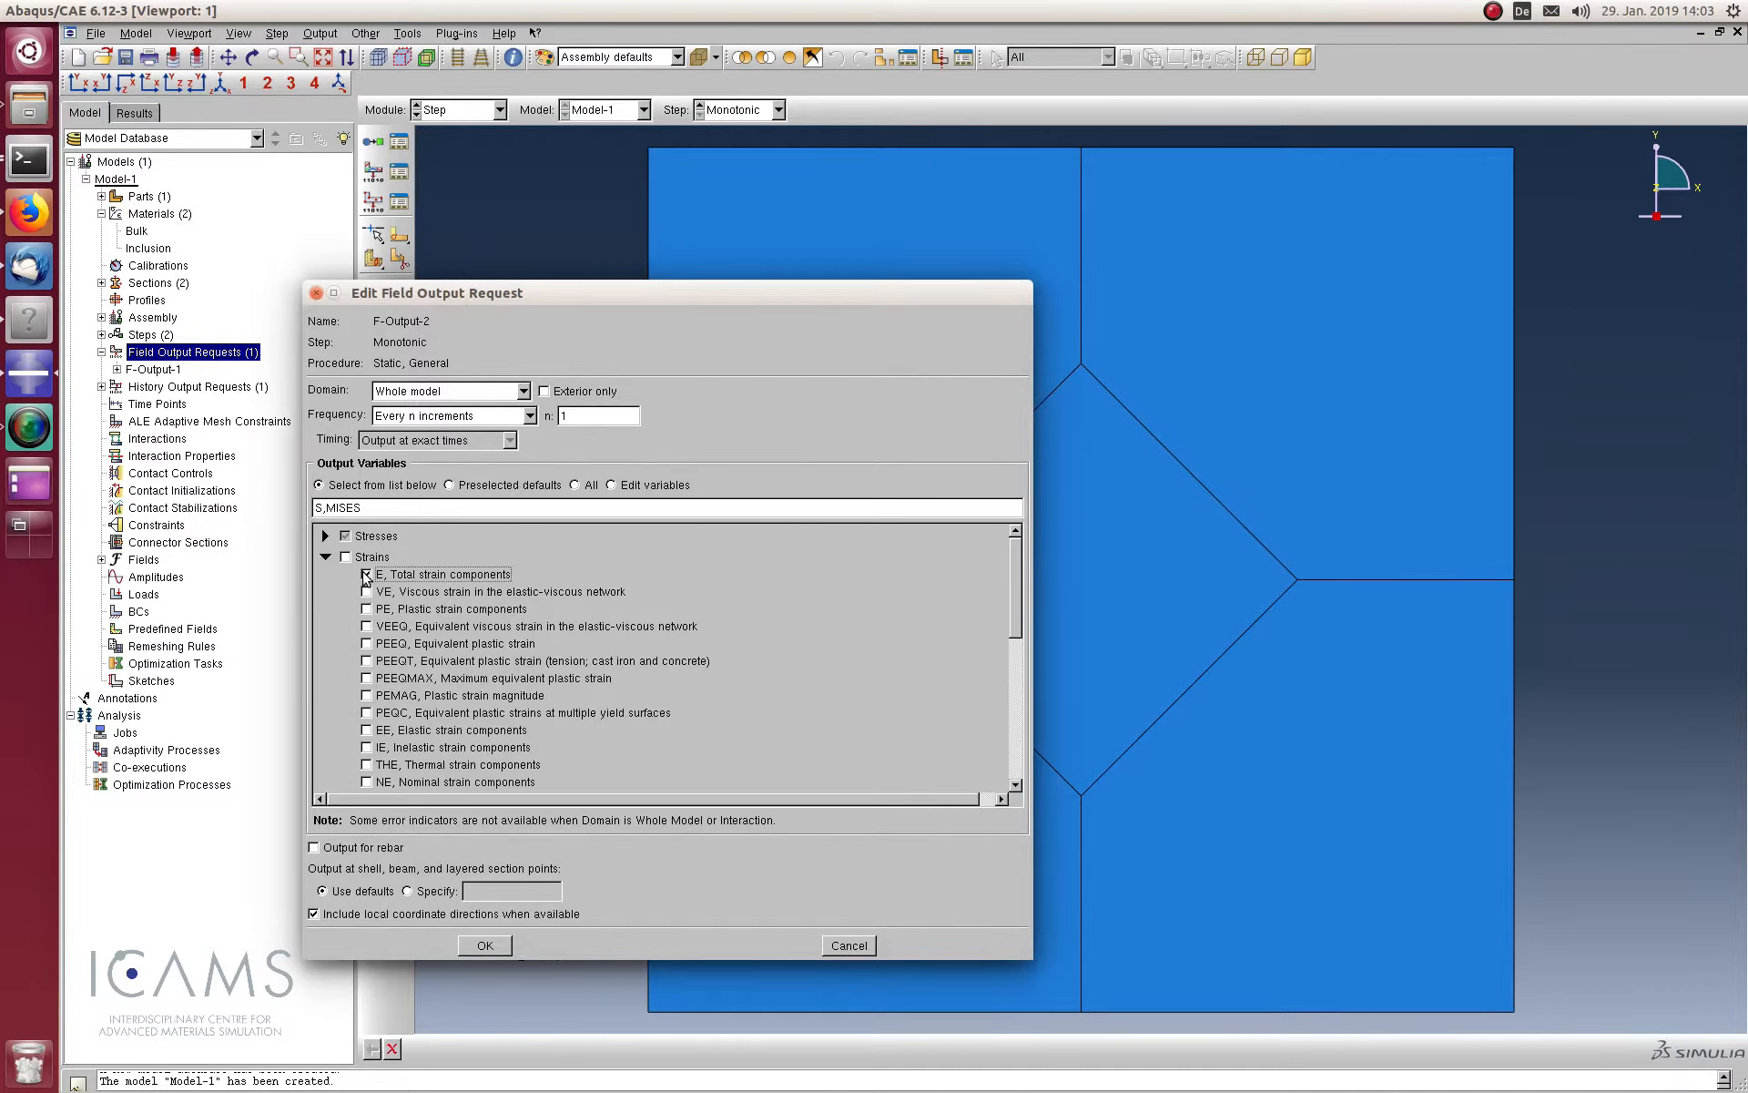
click(366, 591)
click(366, 608)
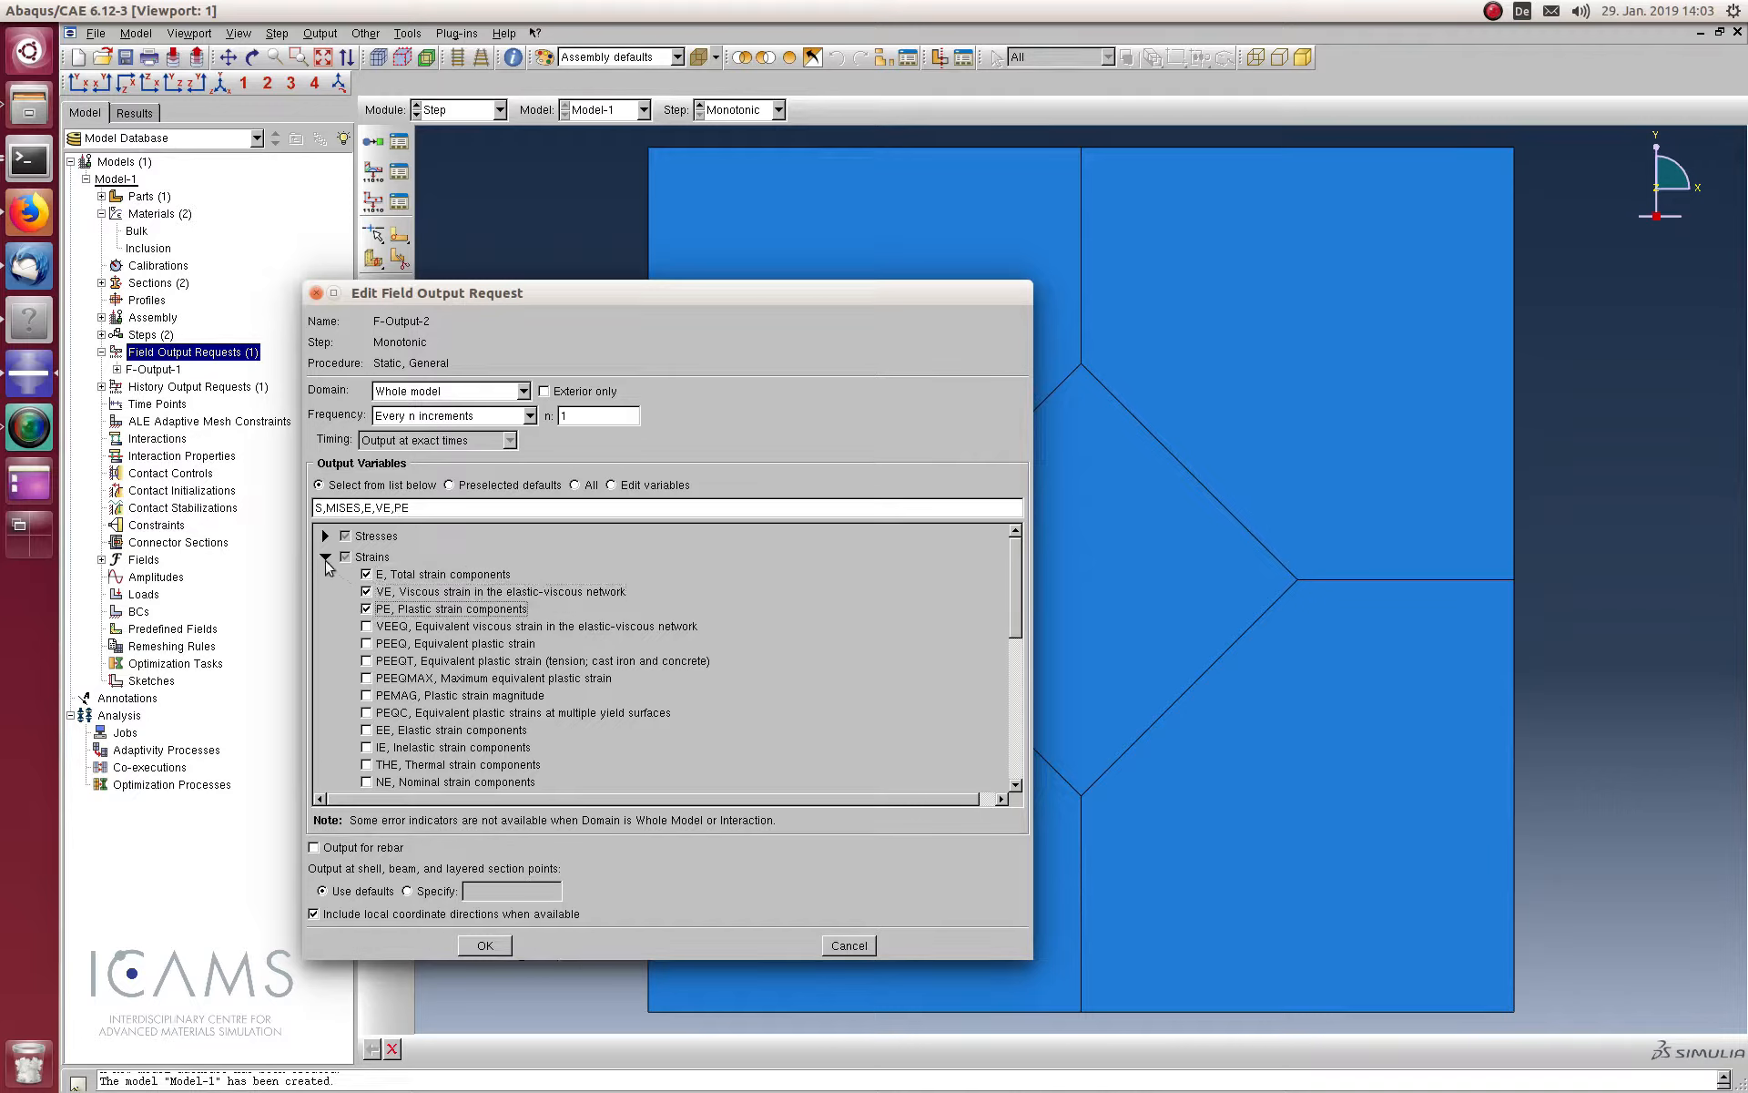
Add the displacement outputs U, UT and UR to the field output request
click(326, 557)
click(325, 577)
click(366, 595)
click(366, 612)
click(366, 629)
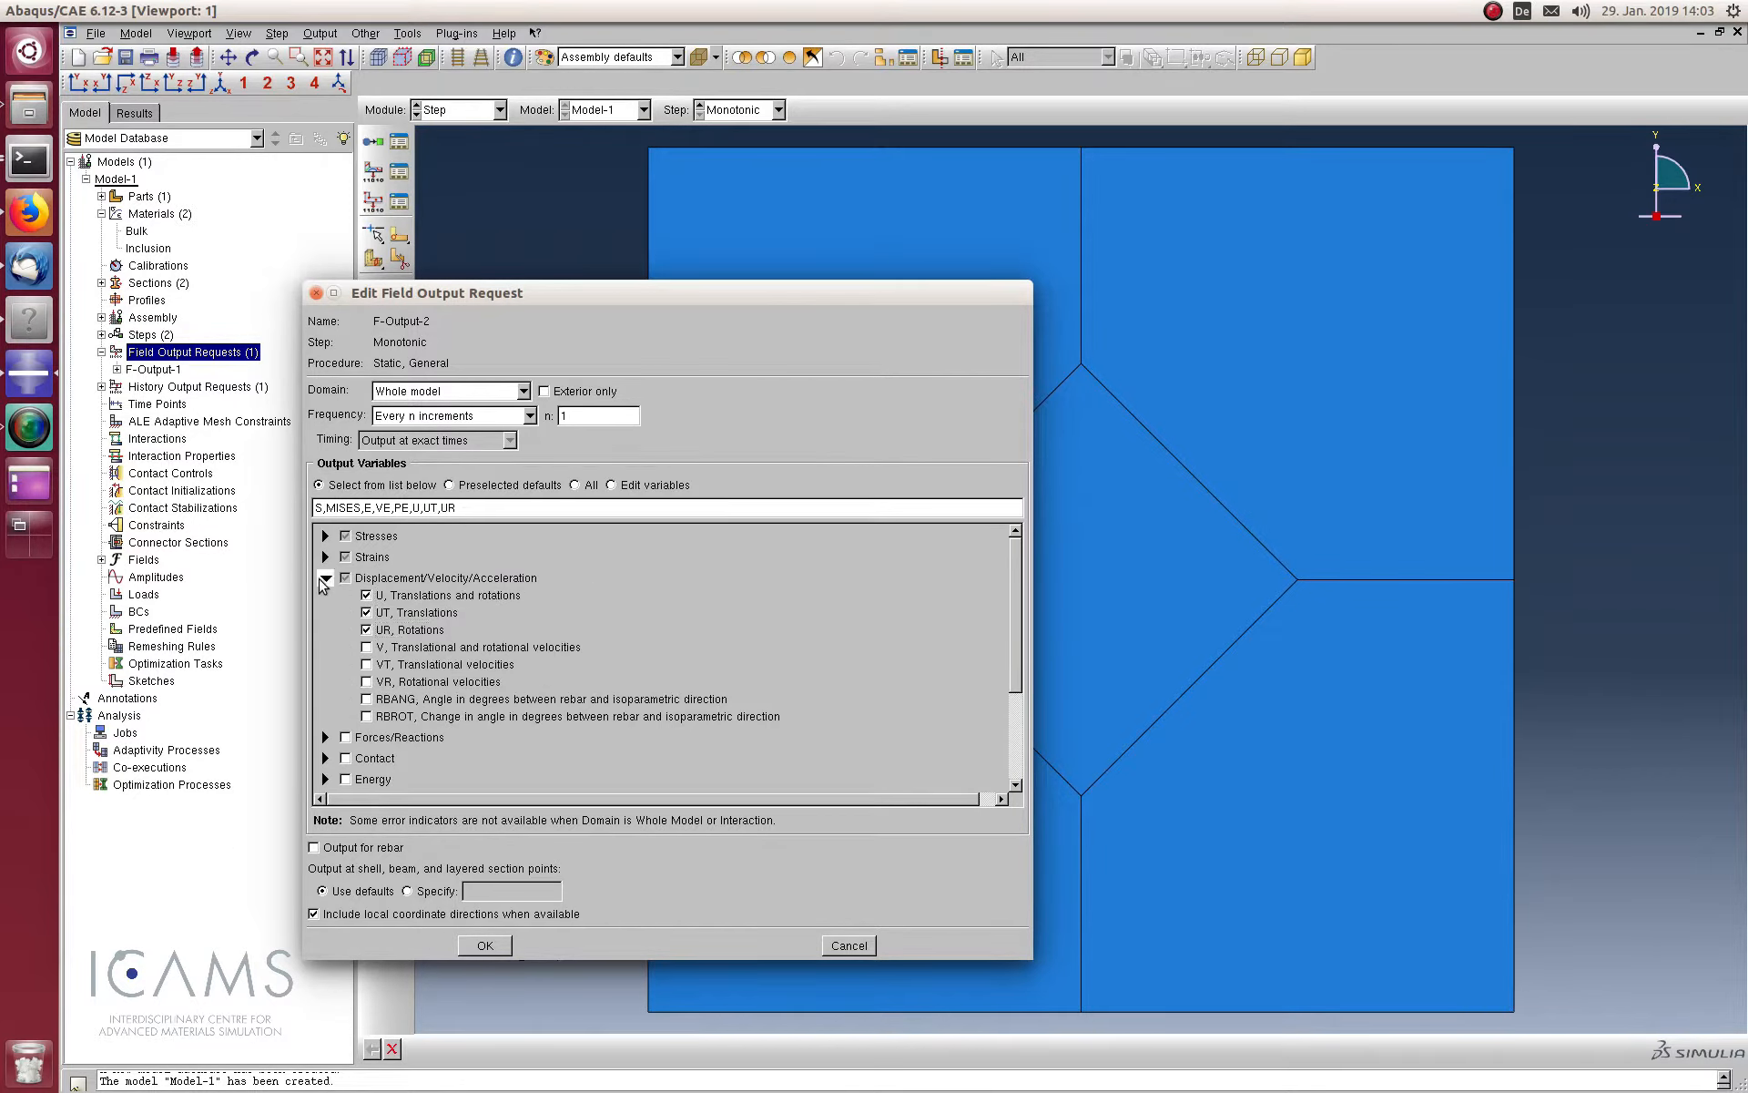
Add reaction forces and moments (RF) to the output variables and save the field output request
click(325, 577)
click(325, 598)
click(366, 616)
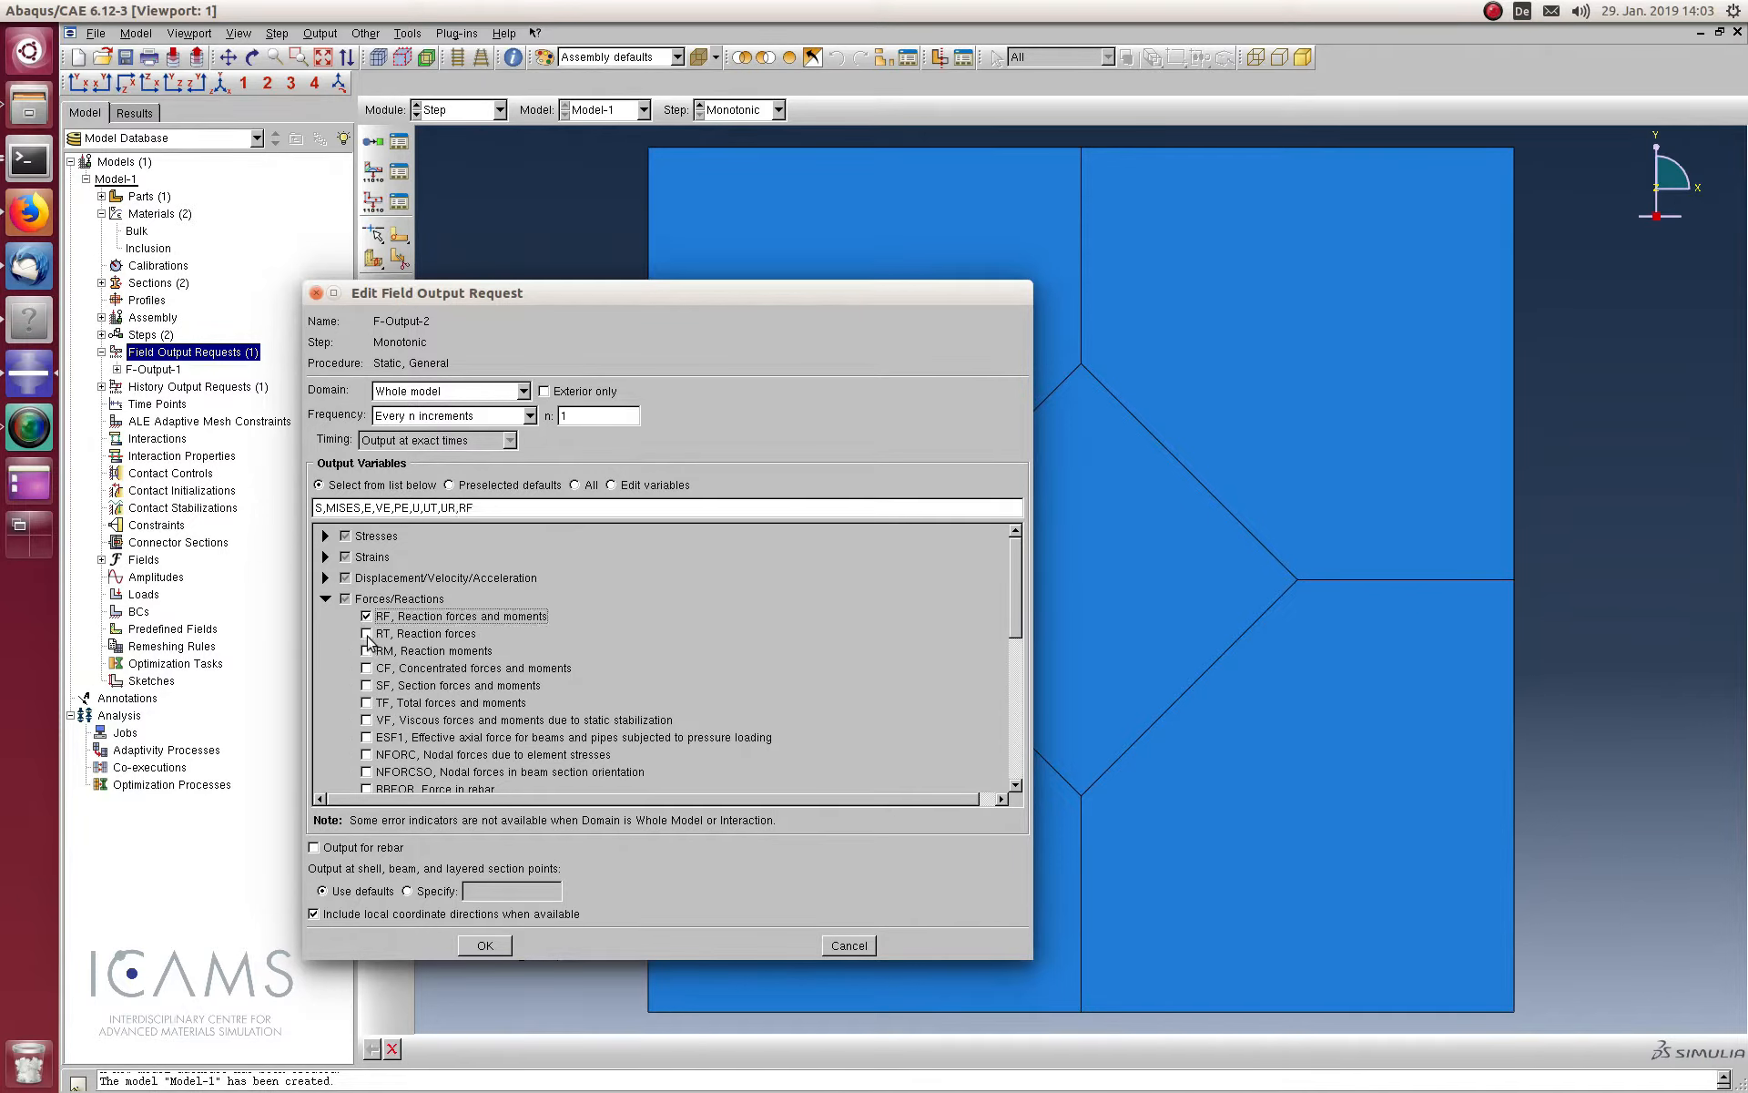
click(325, 598)
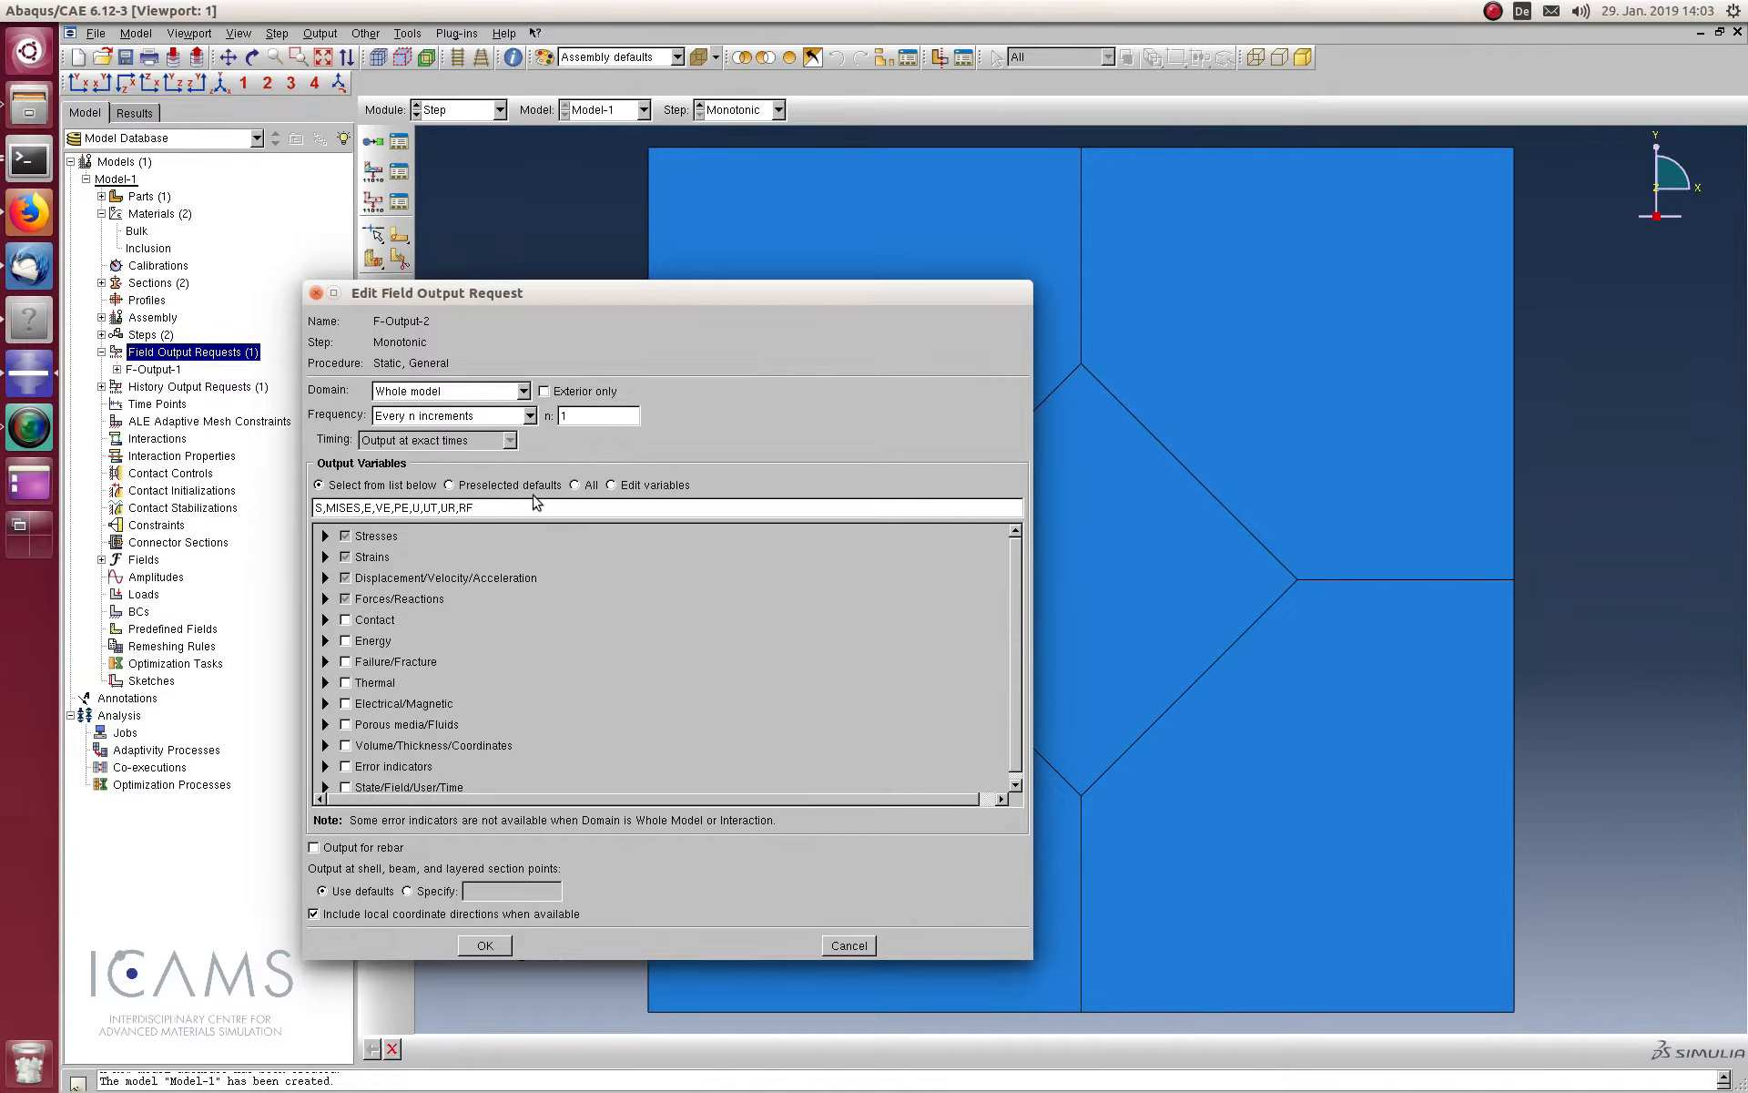
click(529, 416)
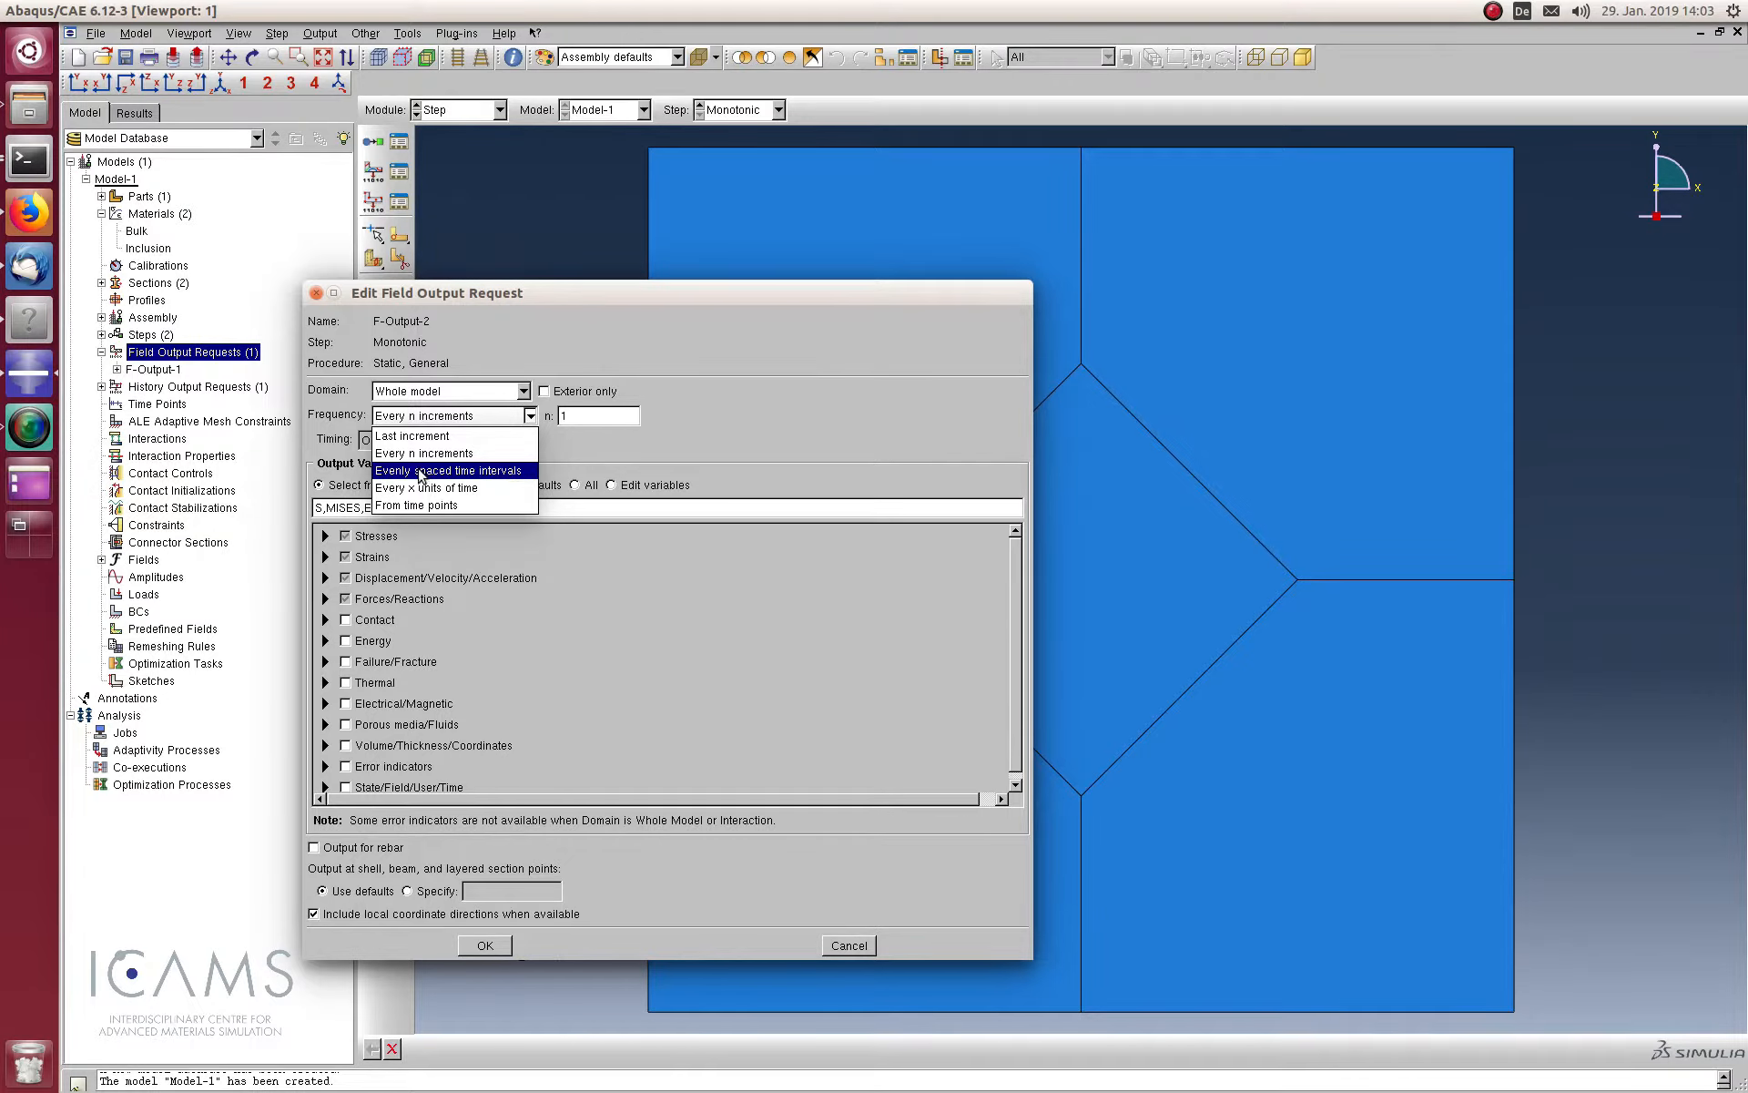
click(539, 459)
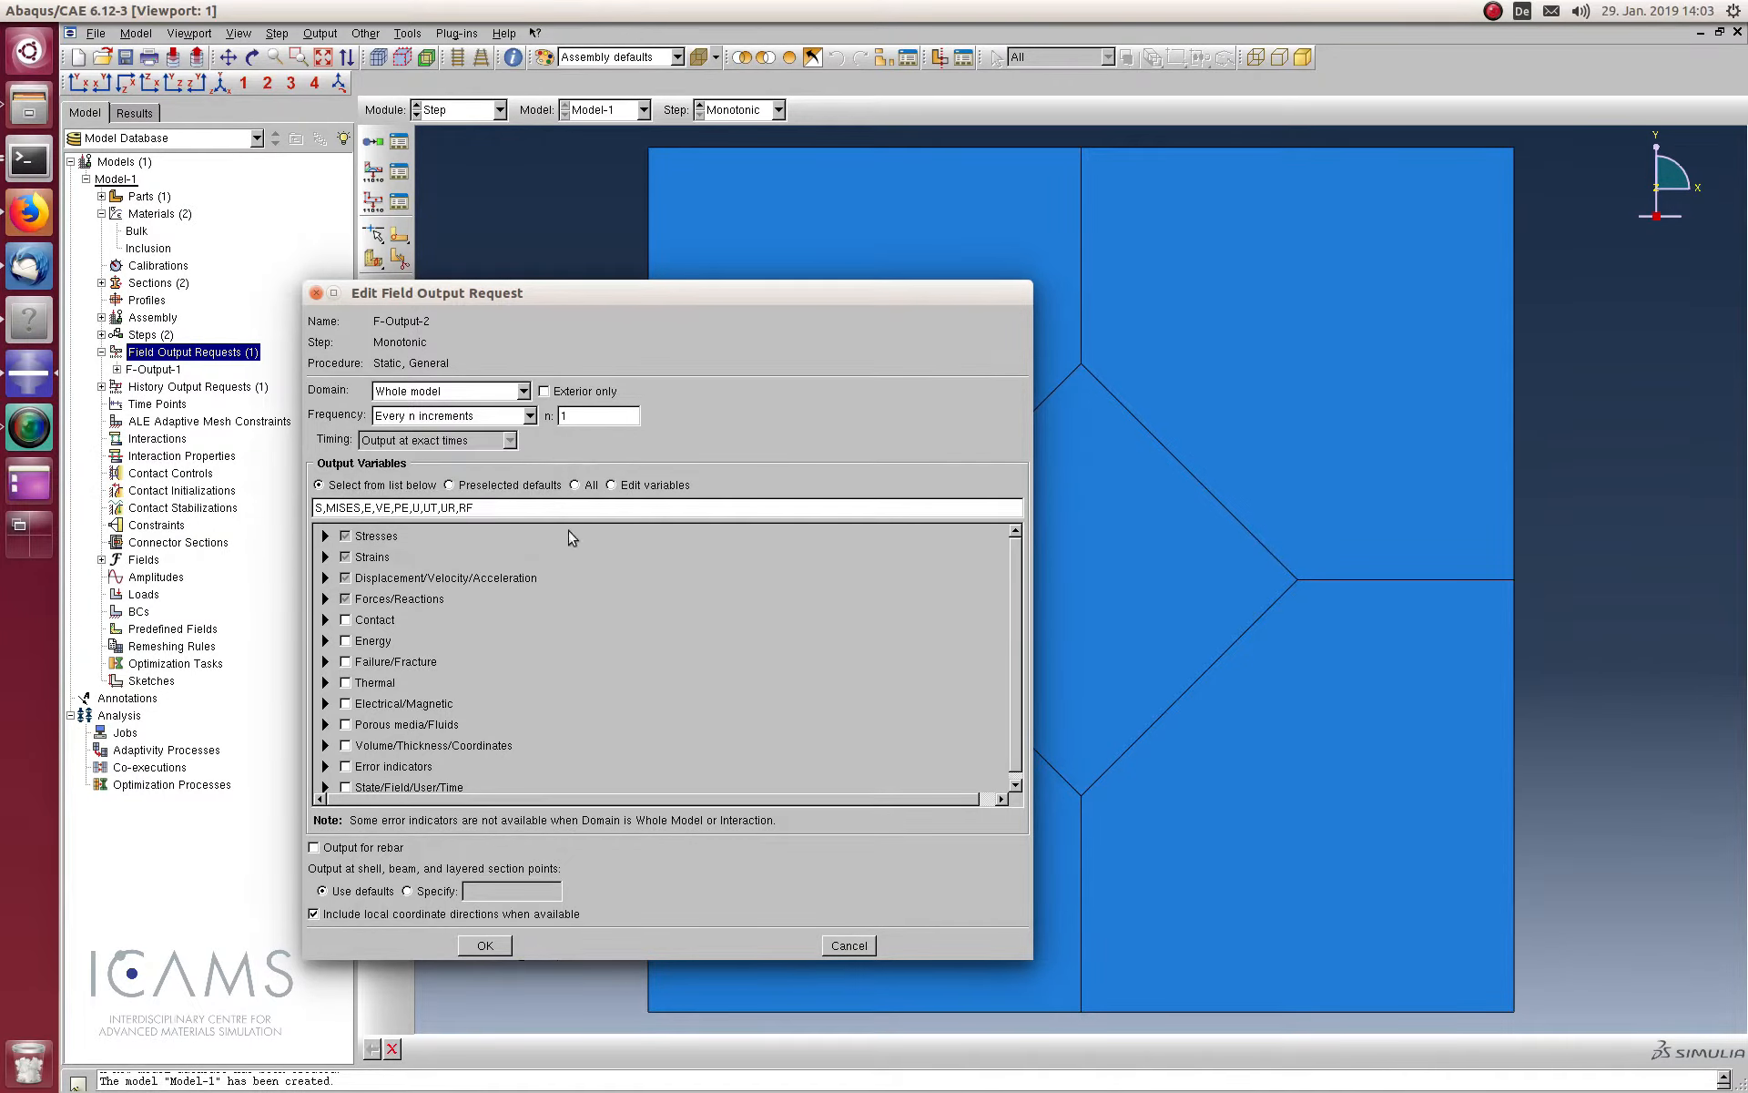
click(485, 945)
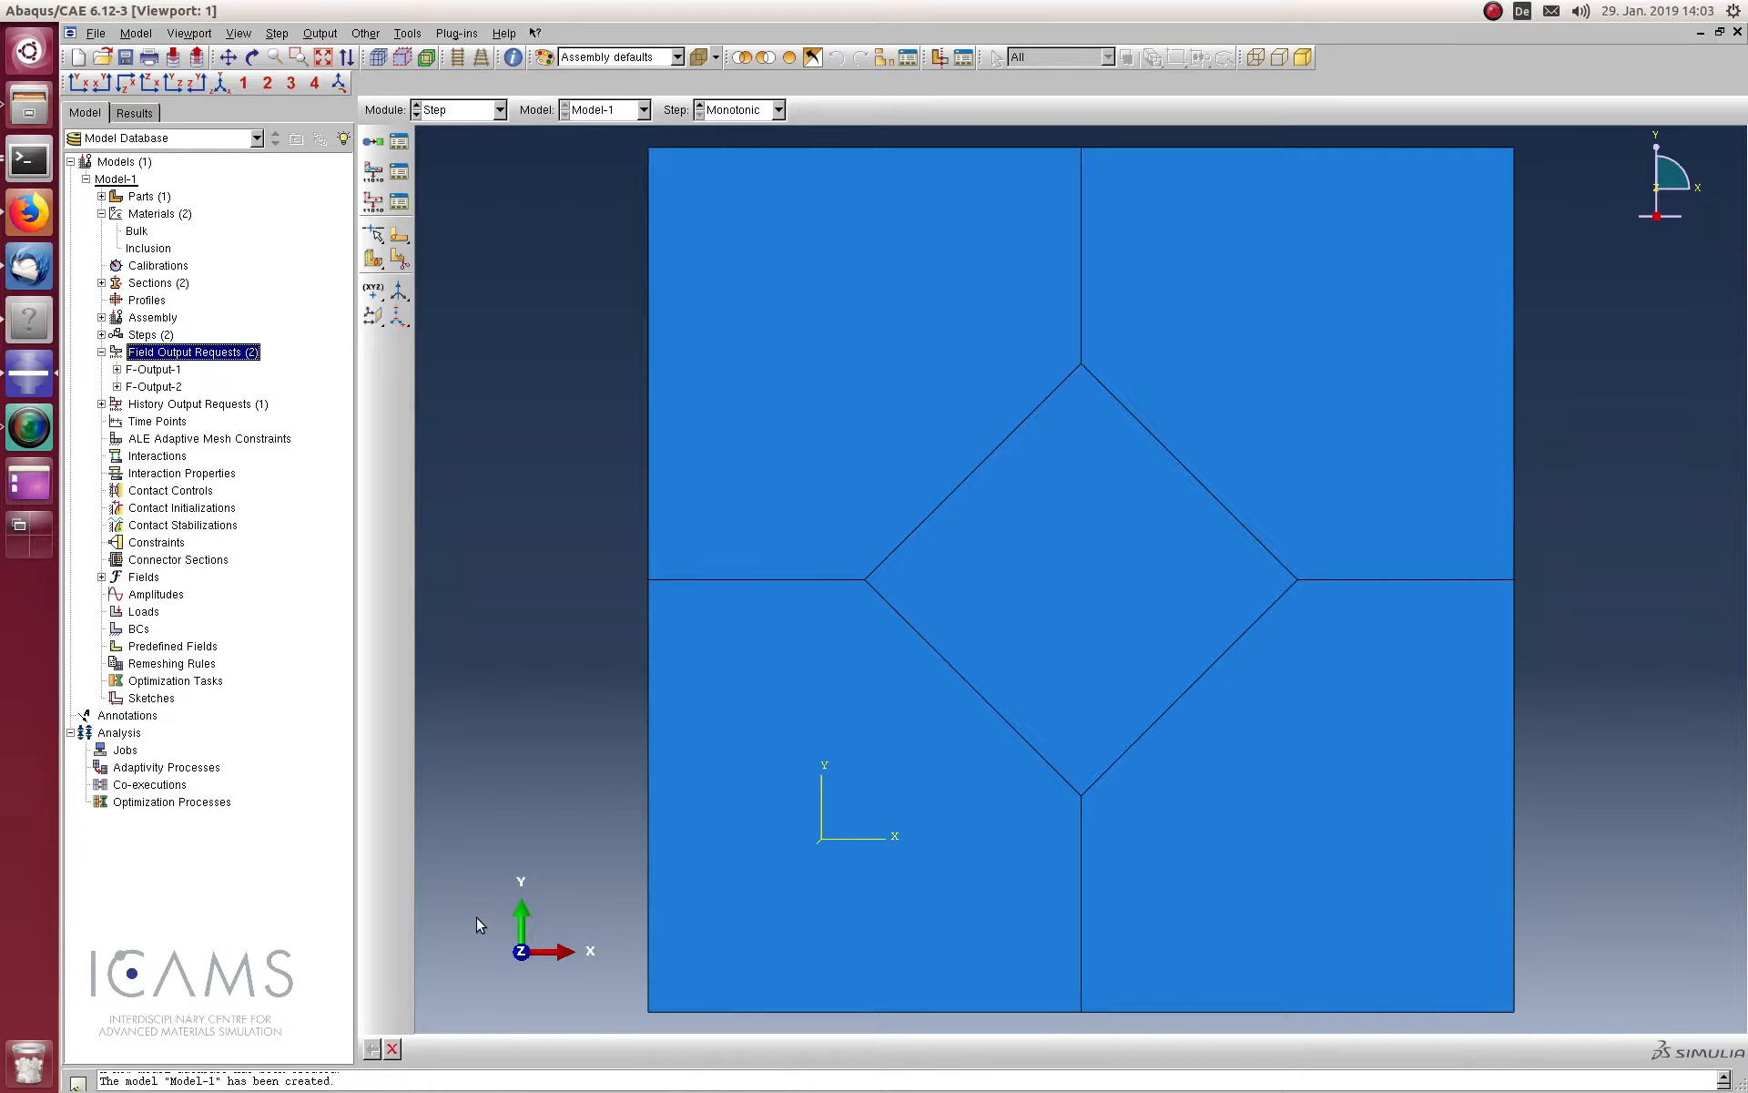
Start a mechanical Displacement/Rotation boundary condition named Y-constraint in the Initial step
click(101, 352)
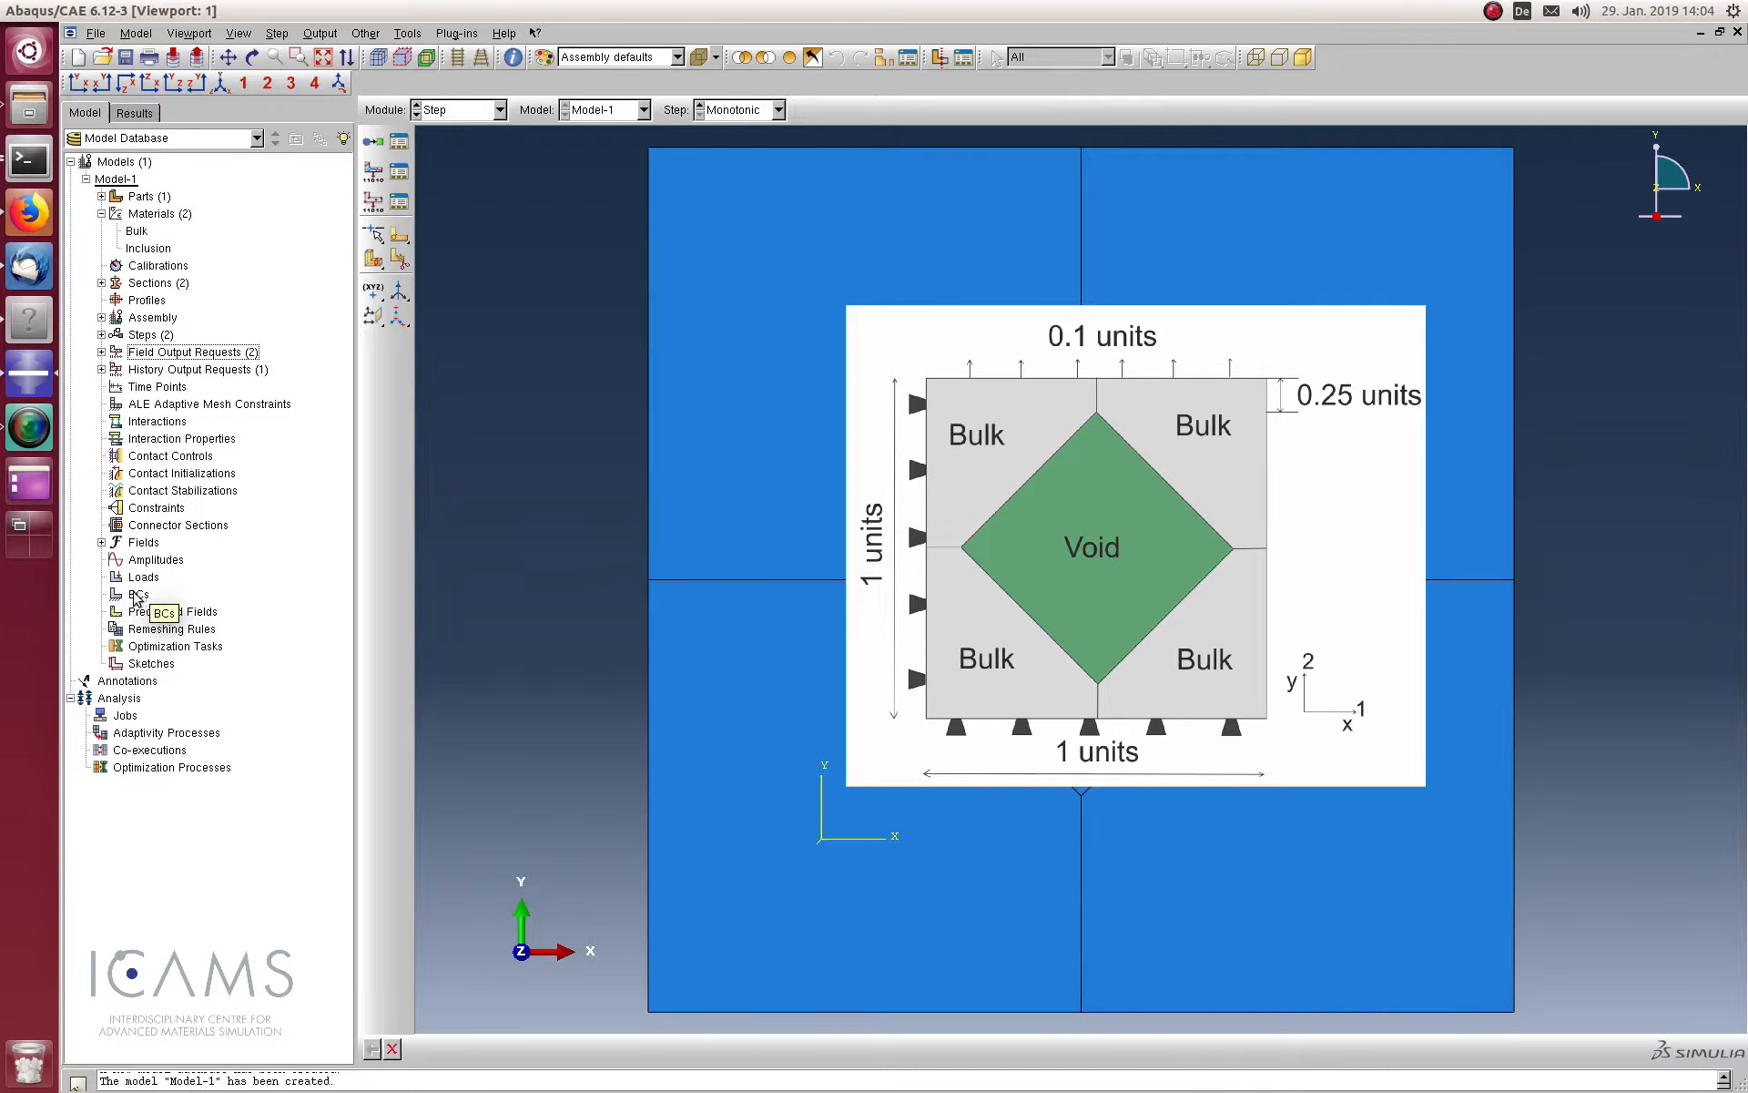
click(135, 597)
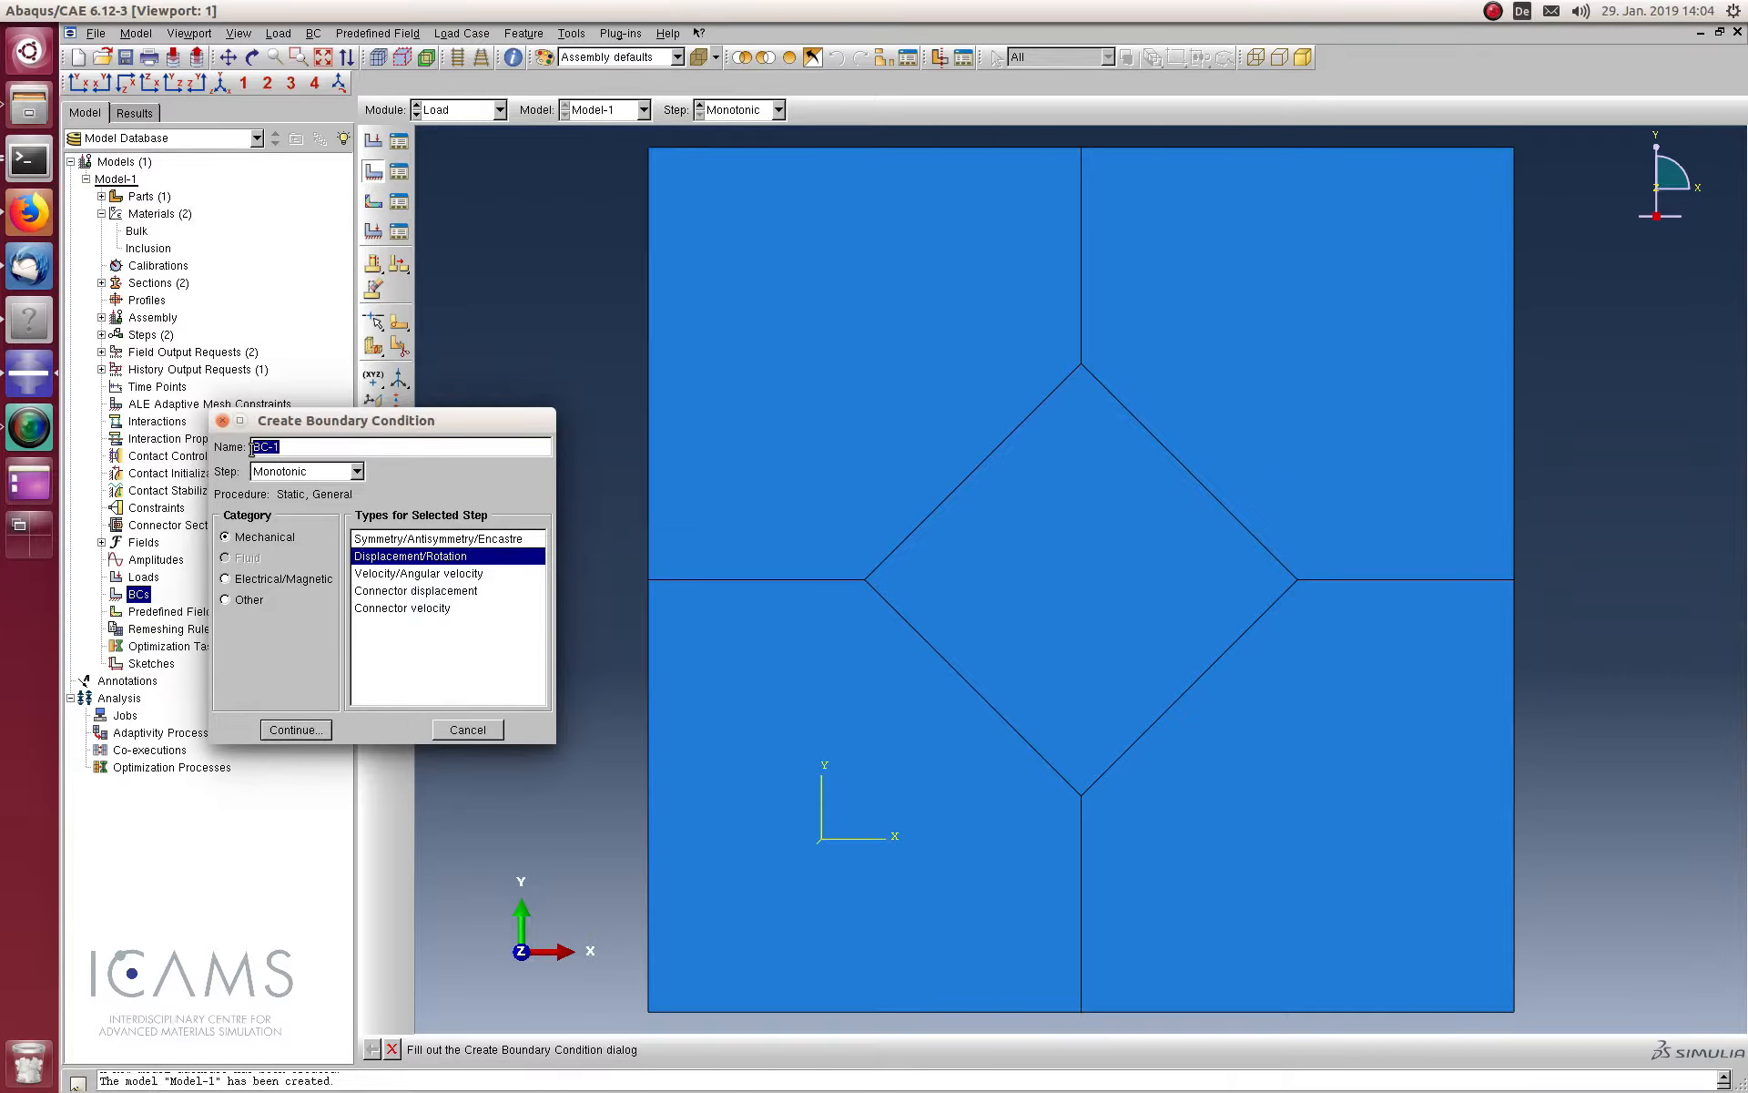
text(Y-constraint)
click(277, 472)
click(283, 493)
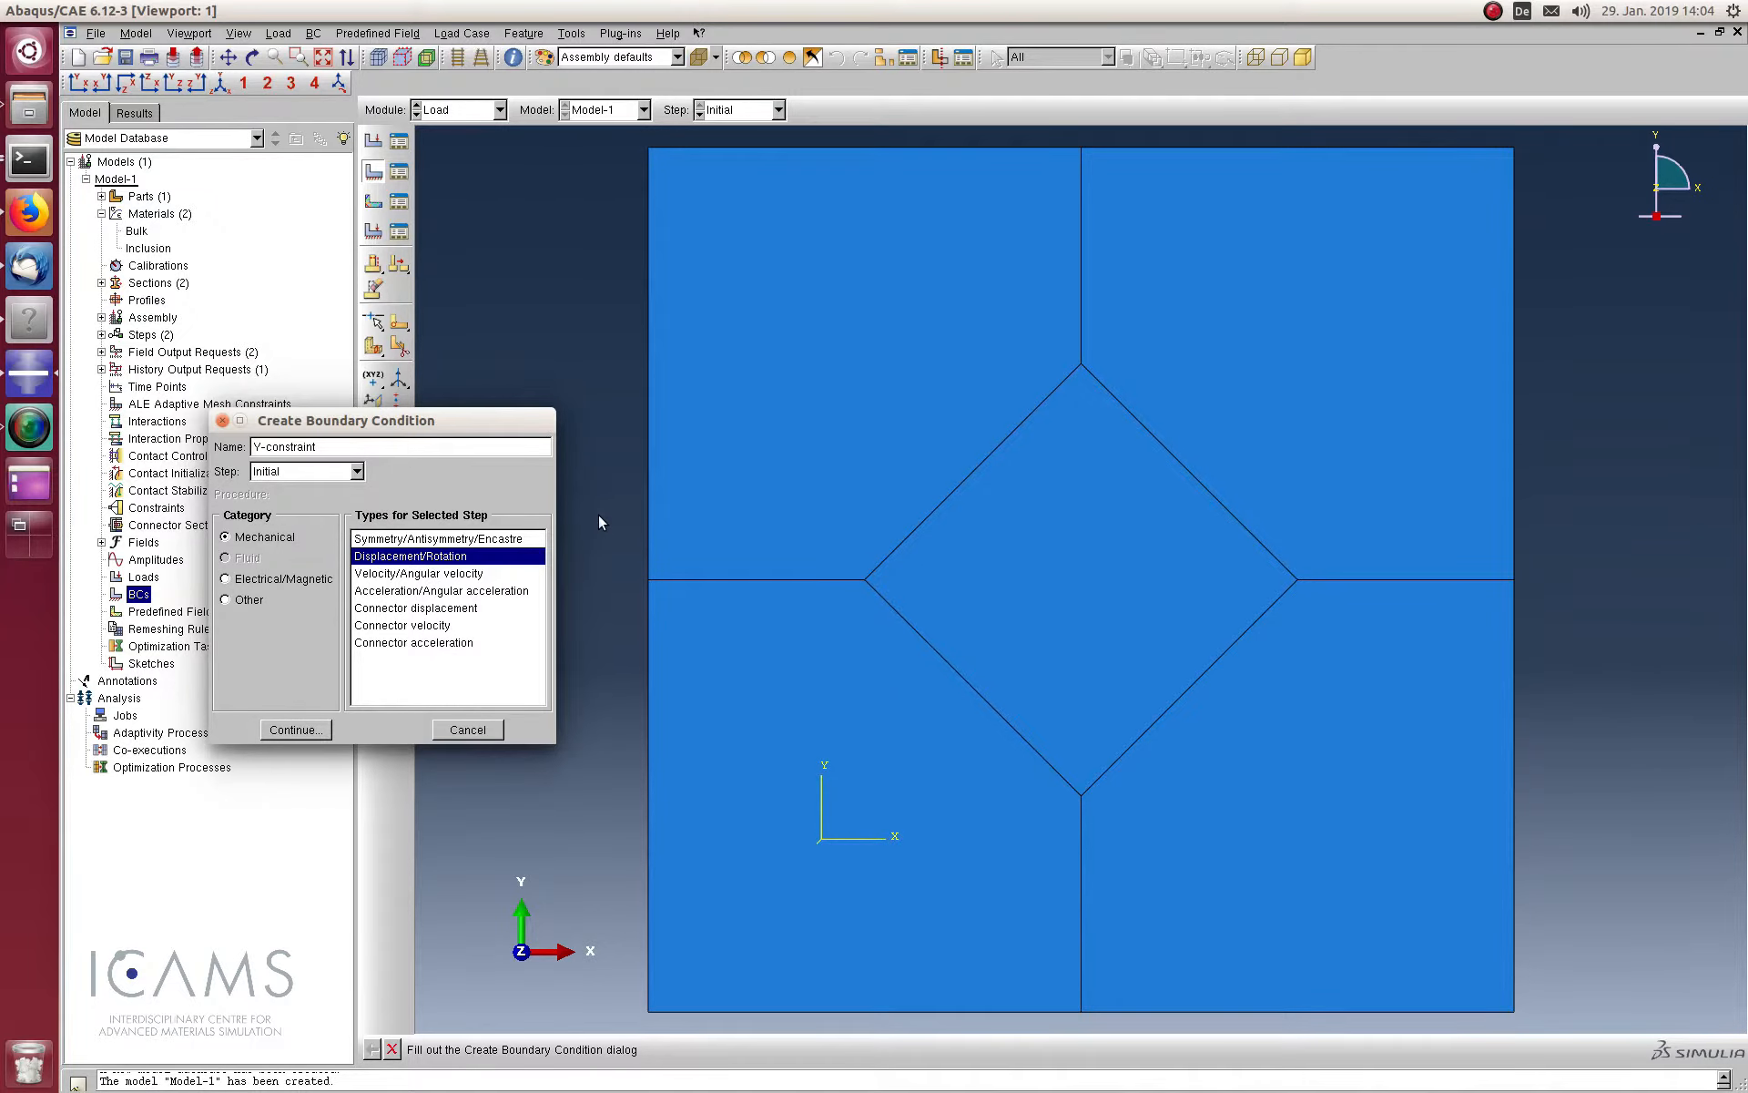
scroll(598, 515, down, 1)
click(308, 734)
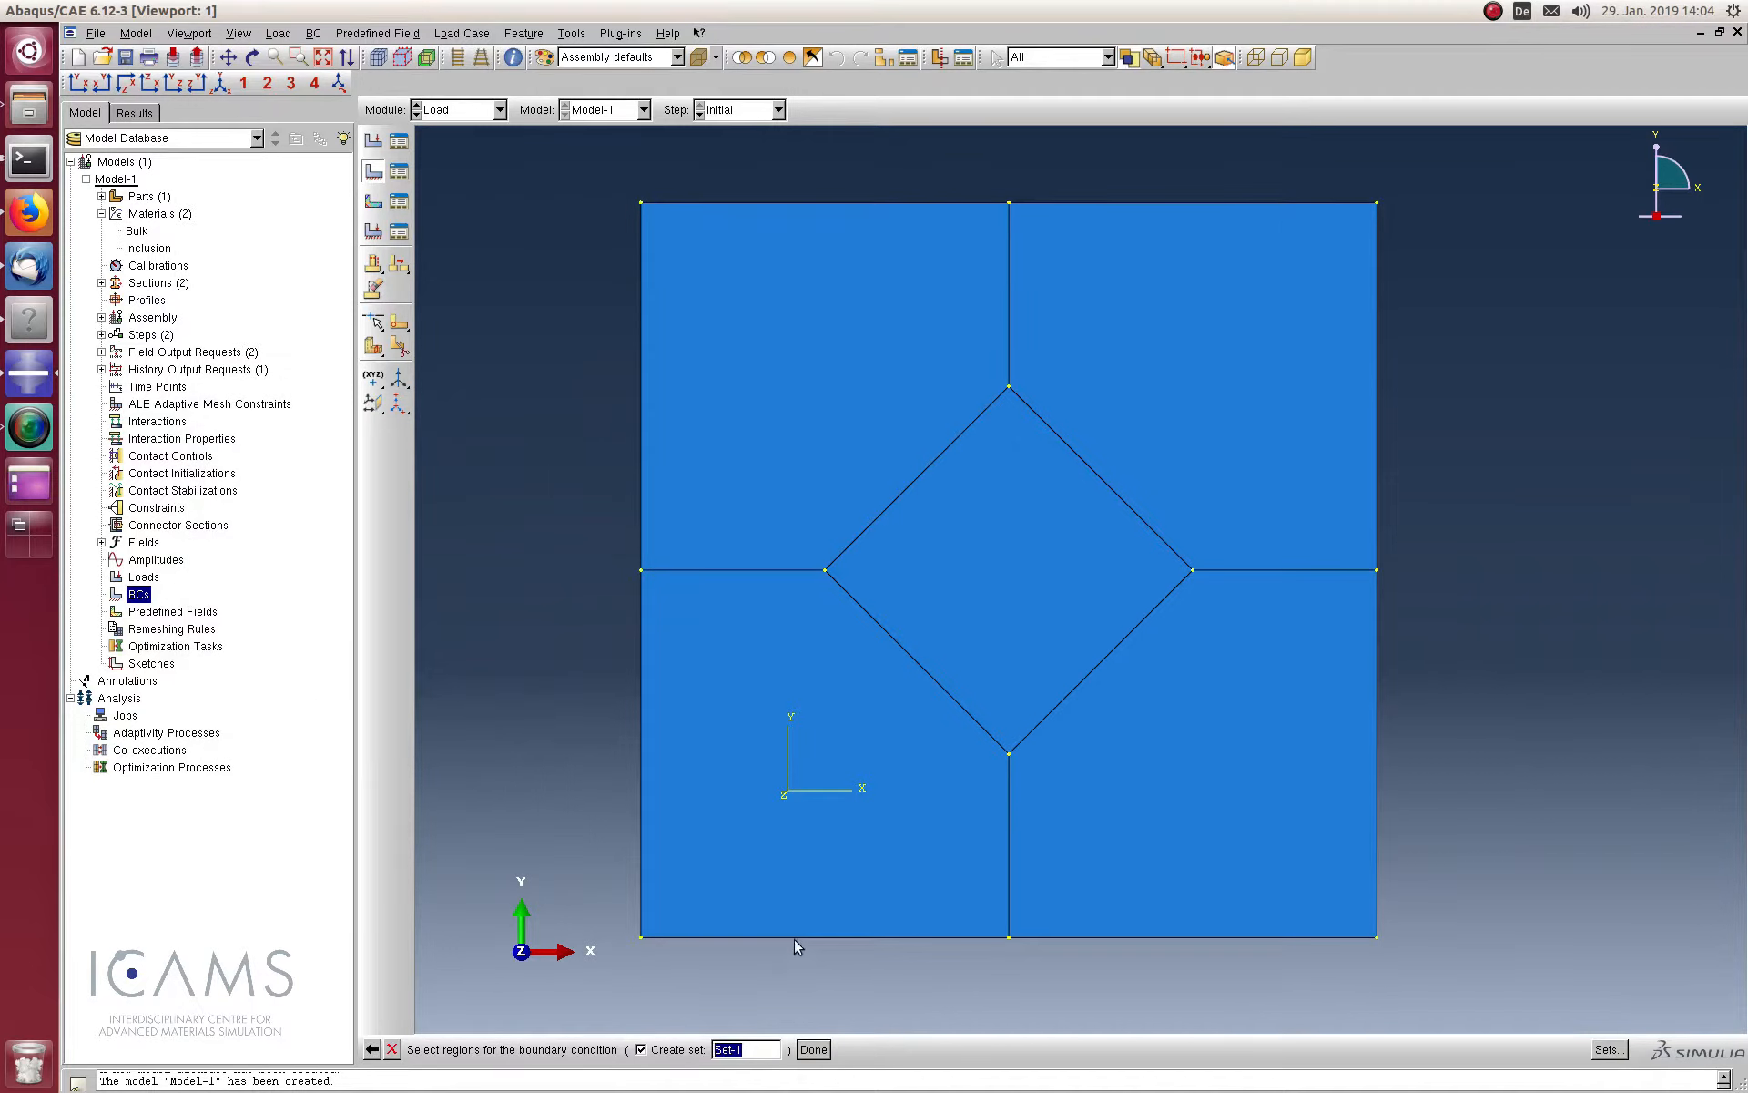
Apply the Y-constraint to both bottom edges of the square with U2 fixed, and save the boundary condition
click(794, 937)
shift+click(1053, 938)
middle_click(954, 959)
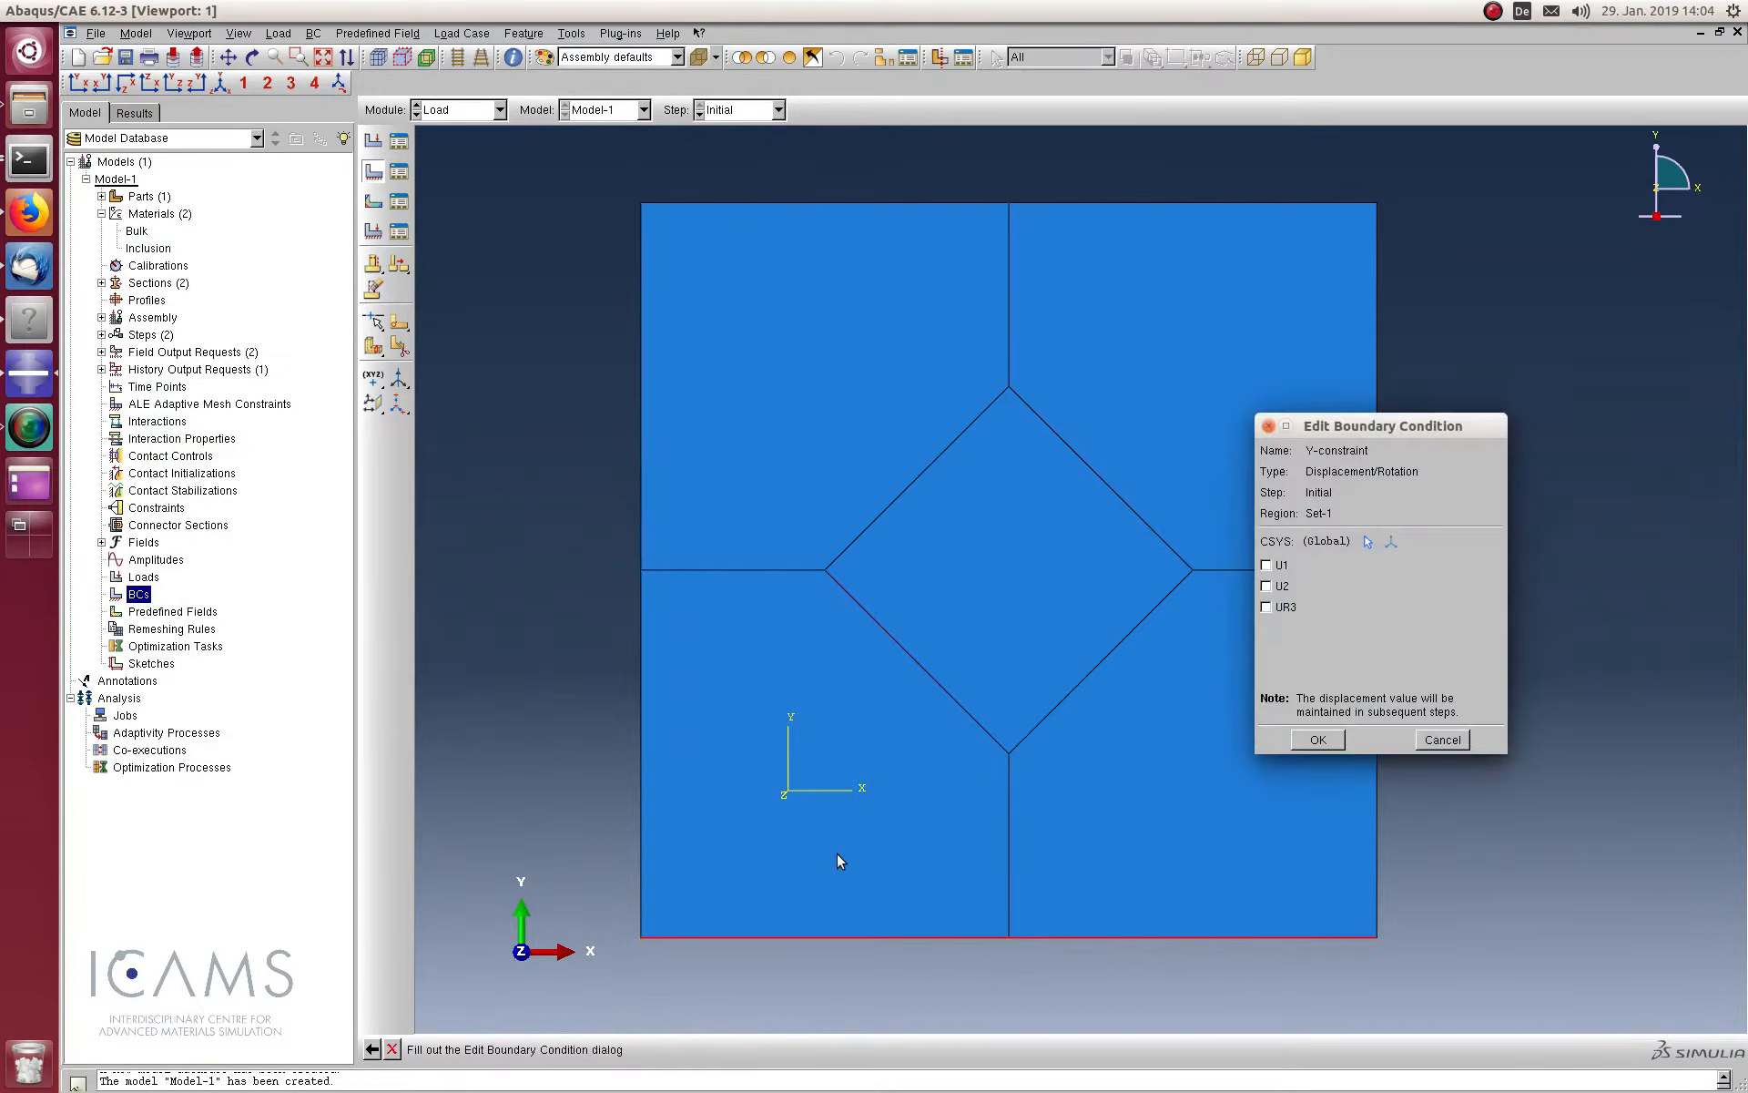
click(1273, 586)
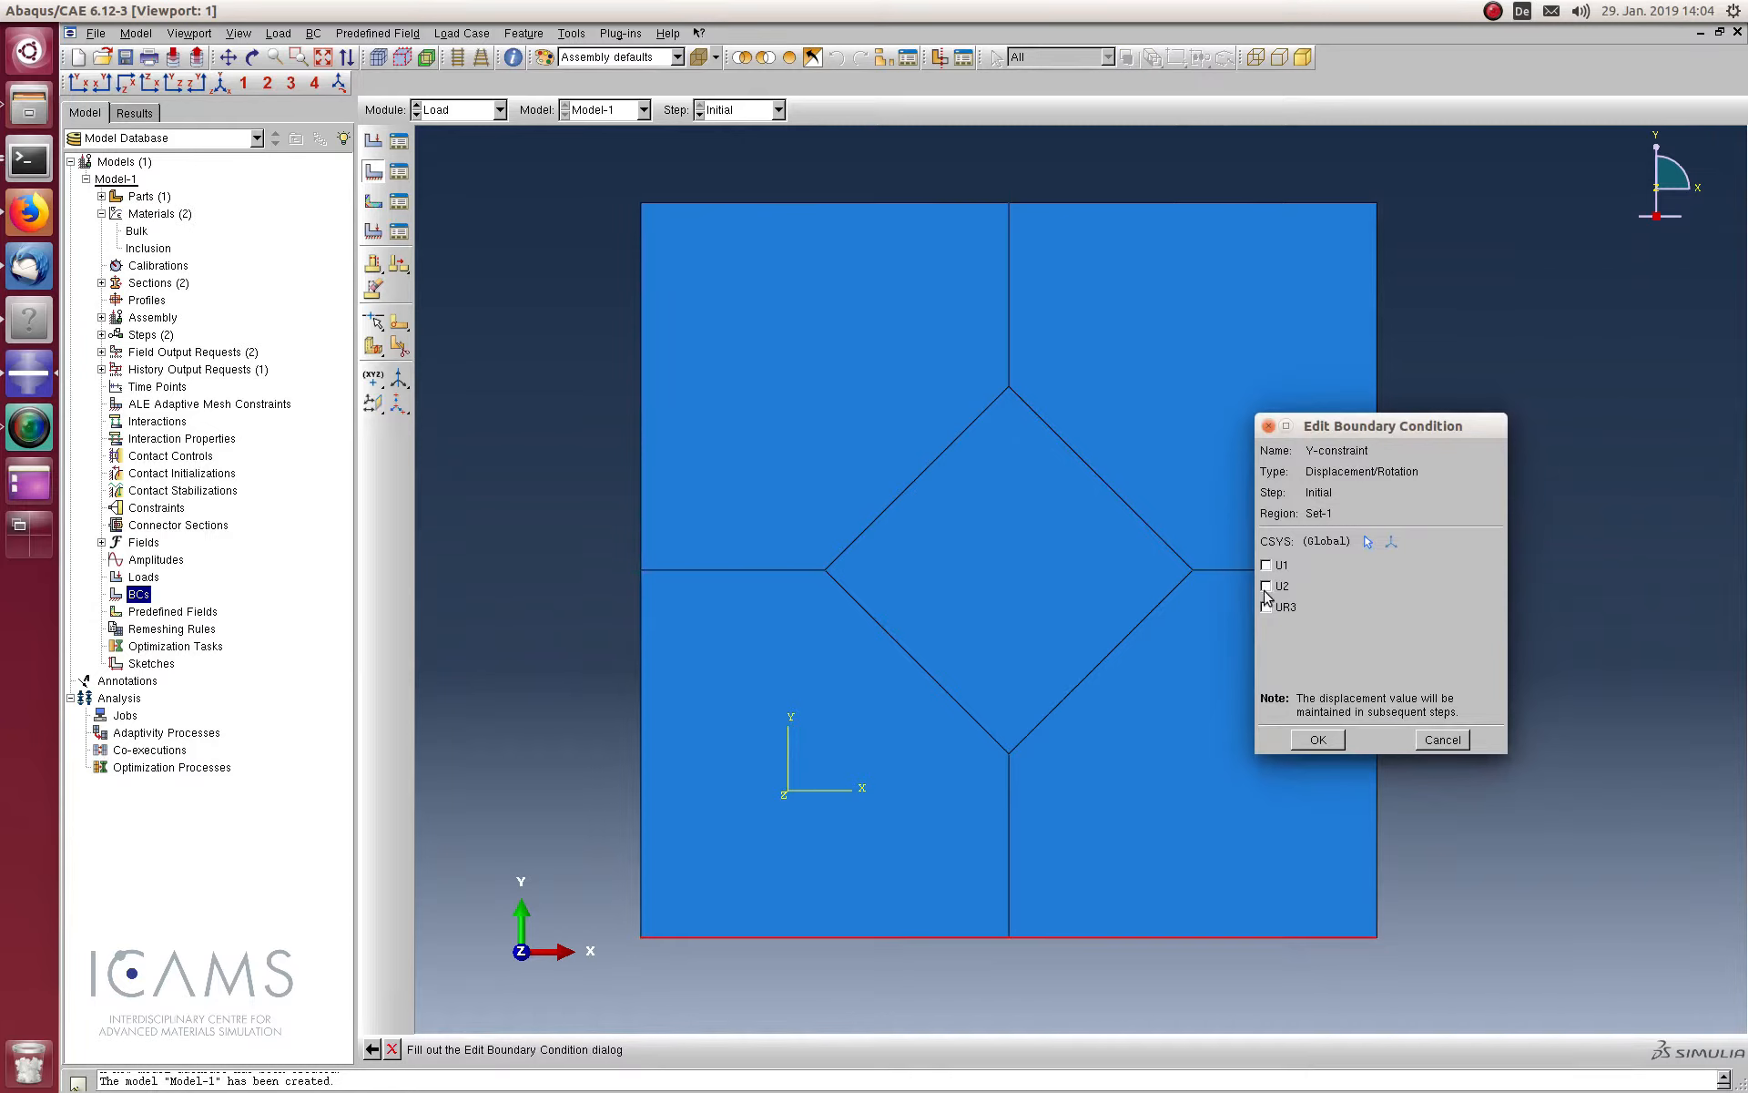
click(1317, 740)
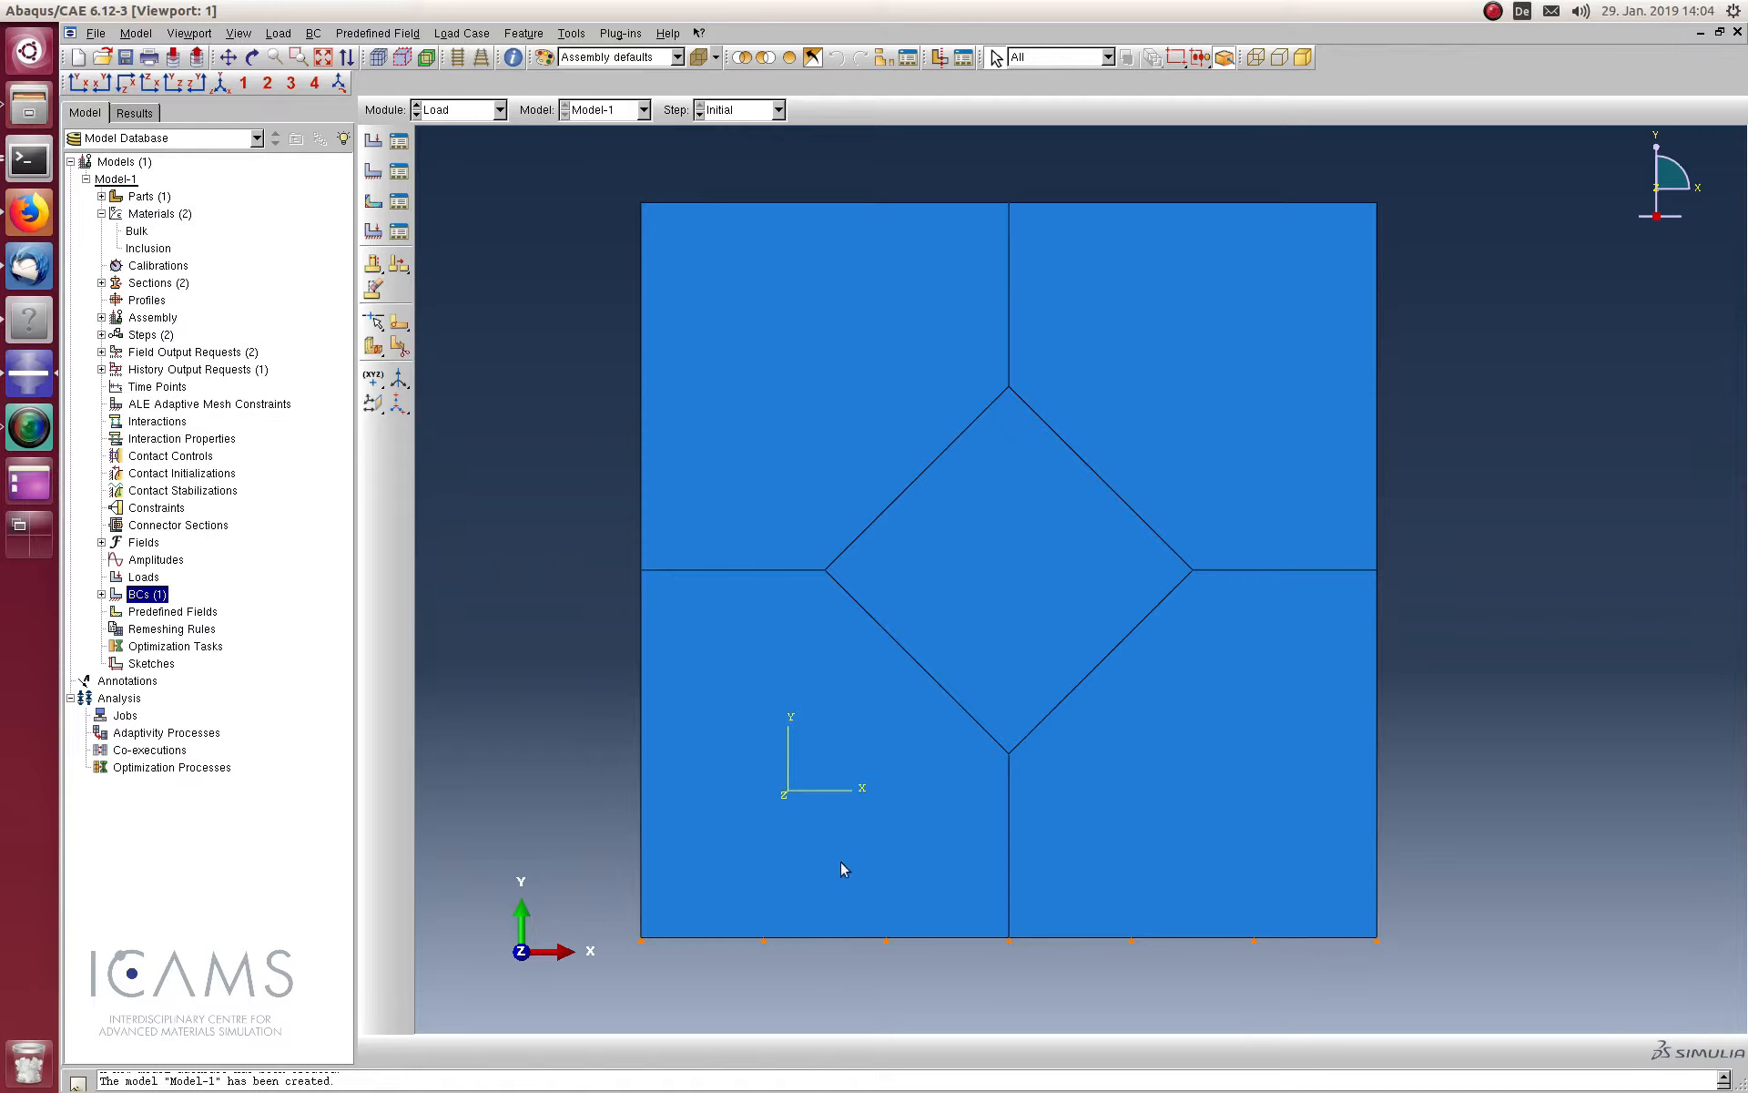
Start a mechanical Displacement/Rotation boundary condition named X-constraint in the Initial step
click(151, 595)
double_click(151, 595)
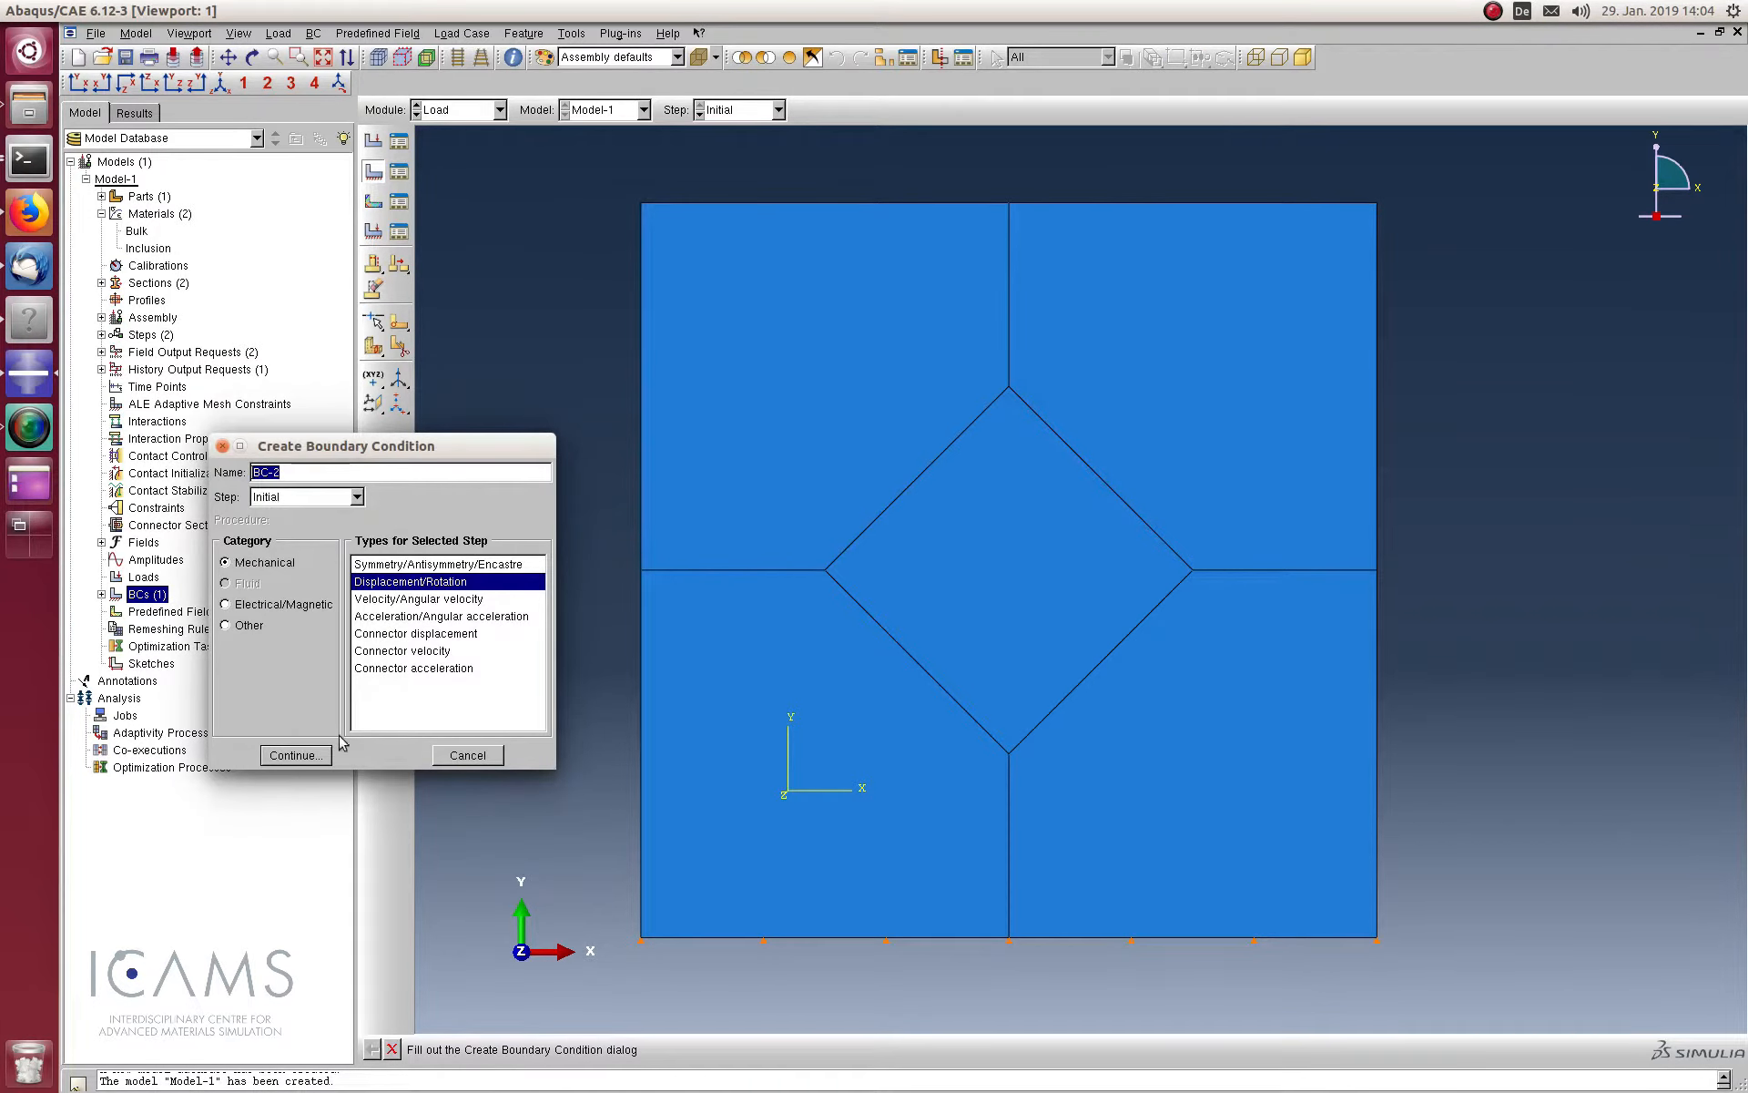
click(296, 755)
drag(298, 476, 135, 449)
text(X-constrain)
click(294, 755)
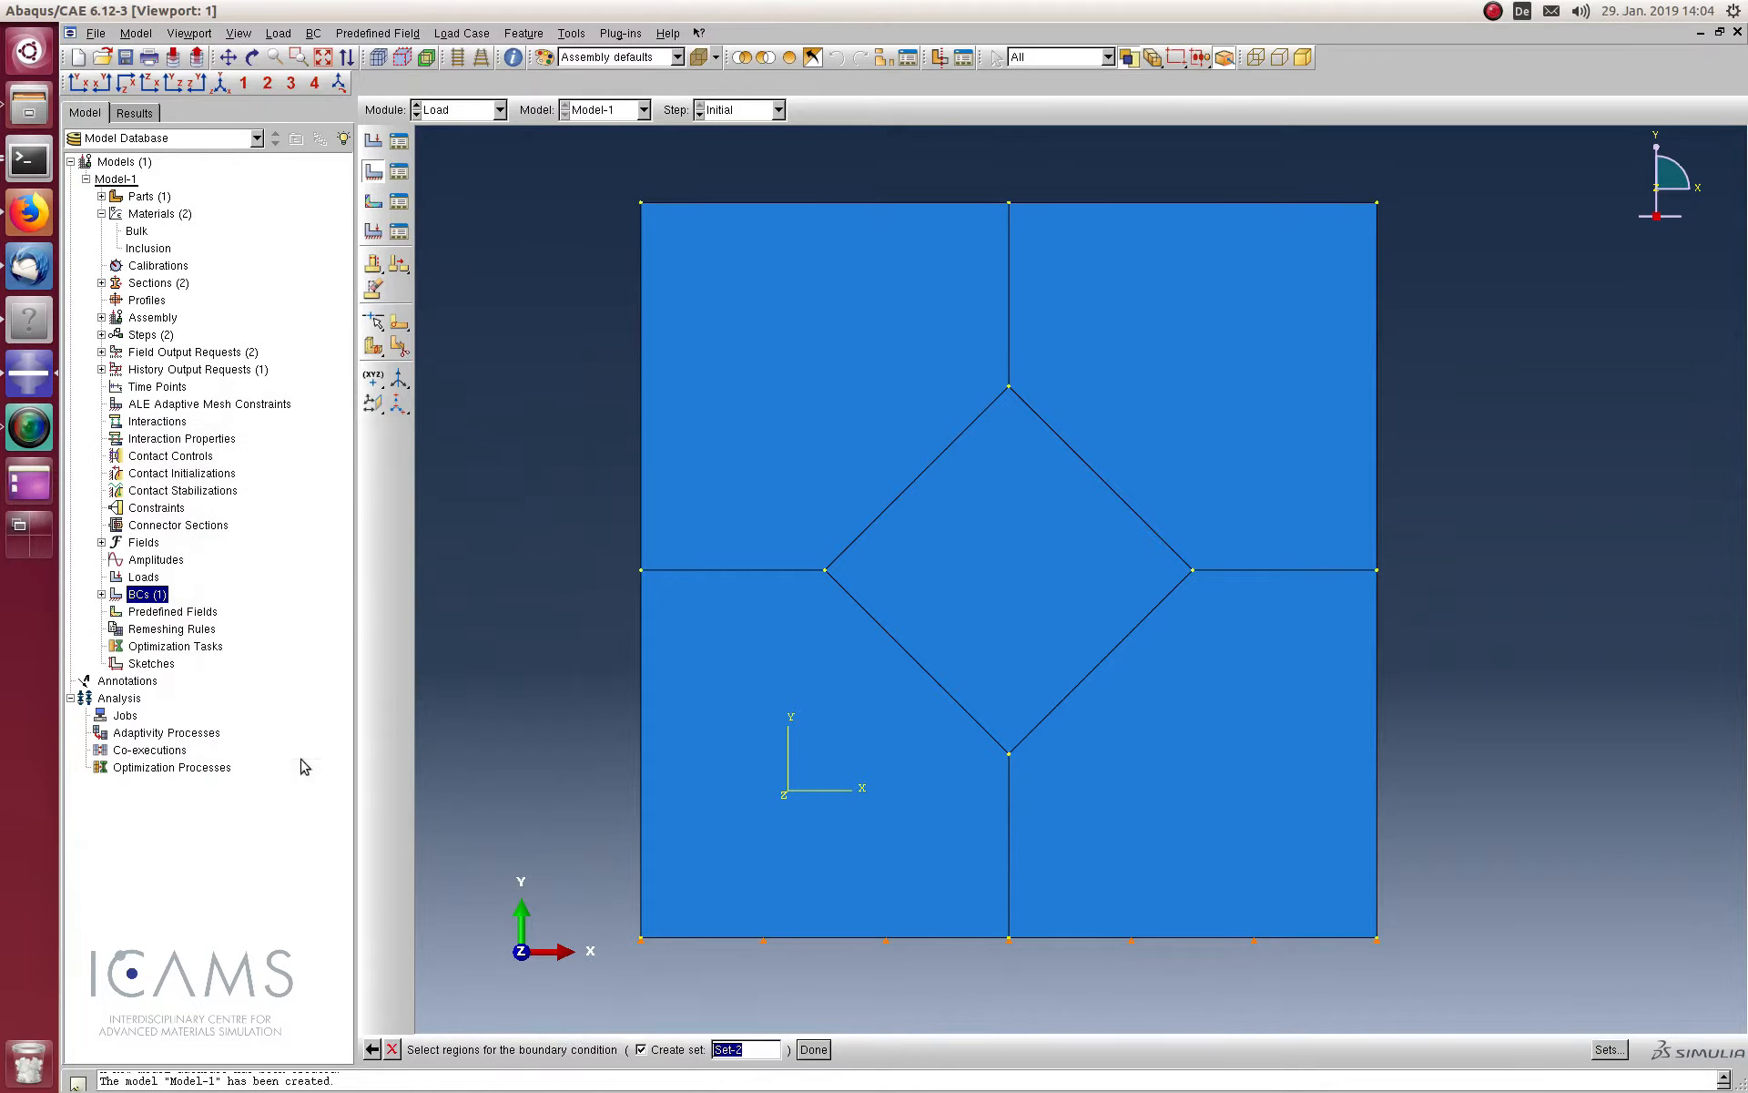
Apply the X-constraint to both left edges of the square with U1 fixed, and save the boundary condition
click(641, 818)
shift+click(640, 440)
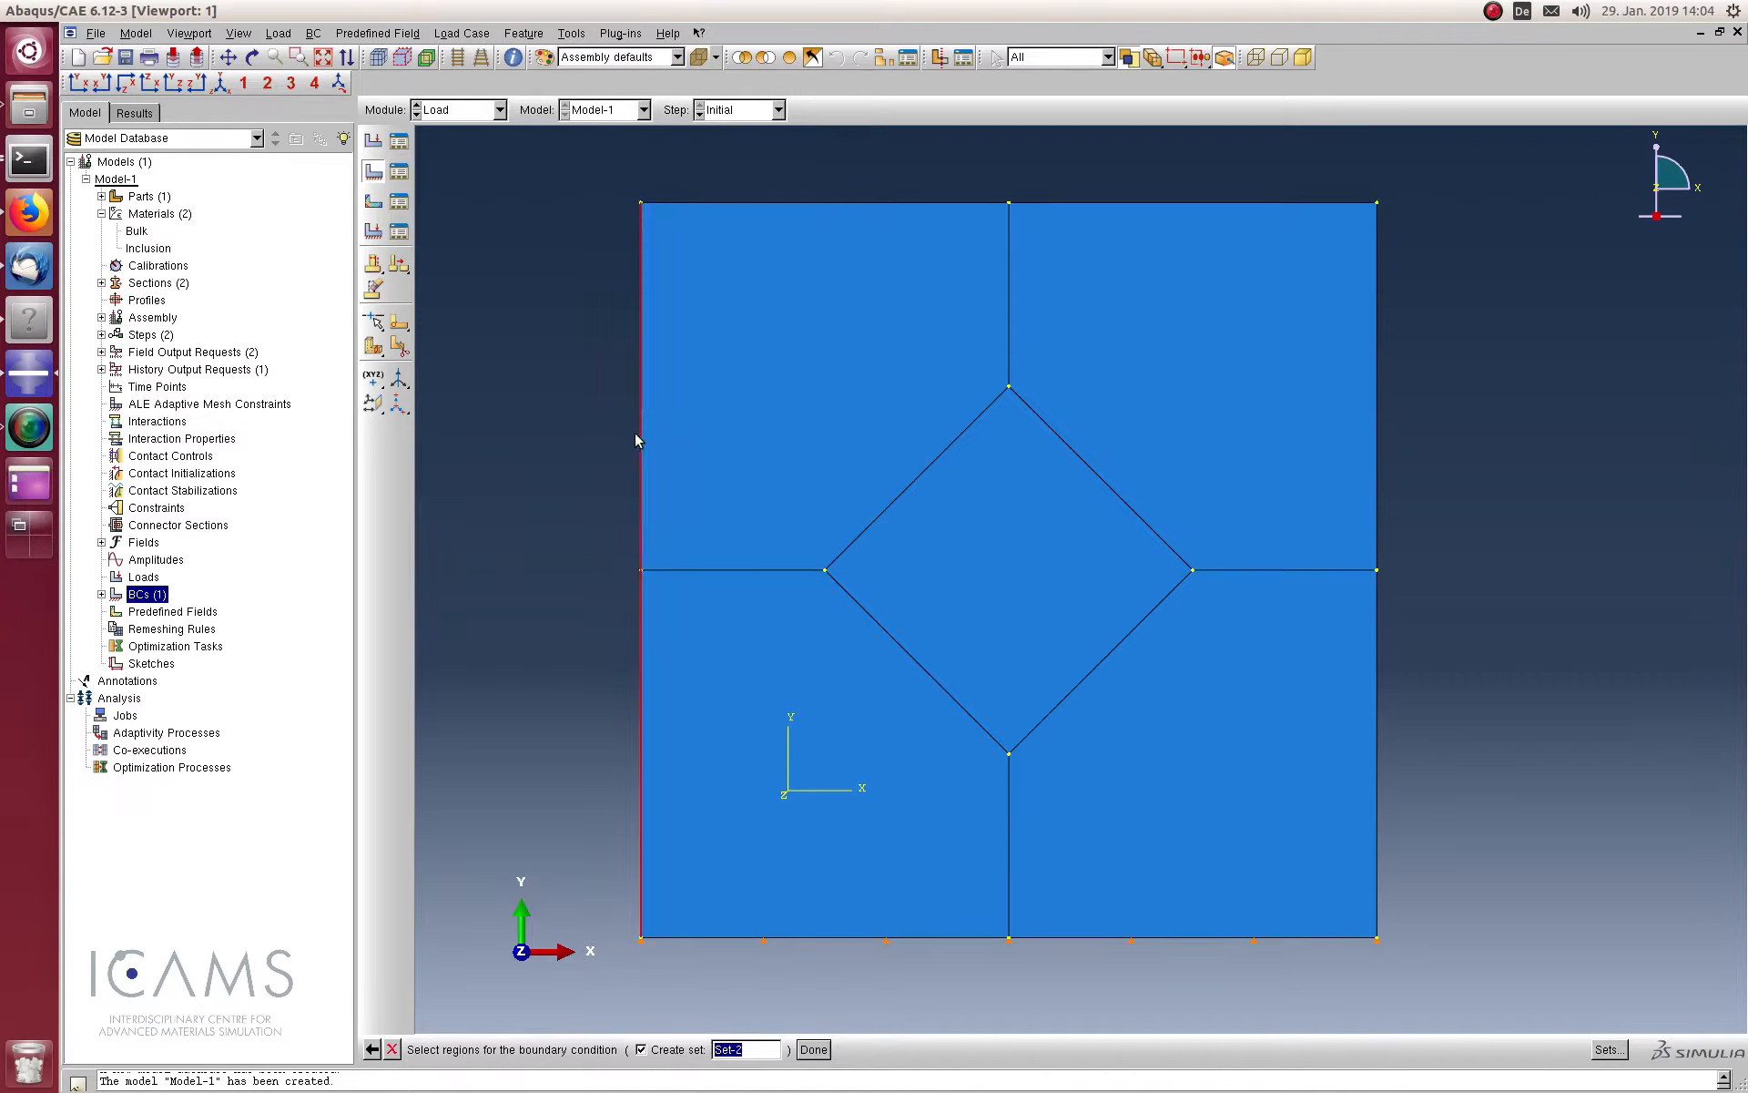
middle_click(603, 446)
click(1266, 590)
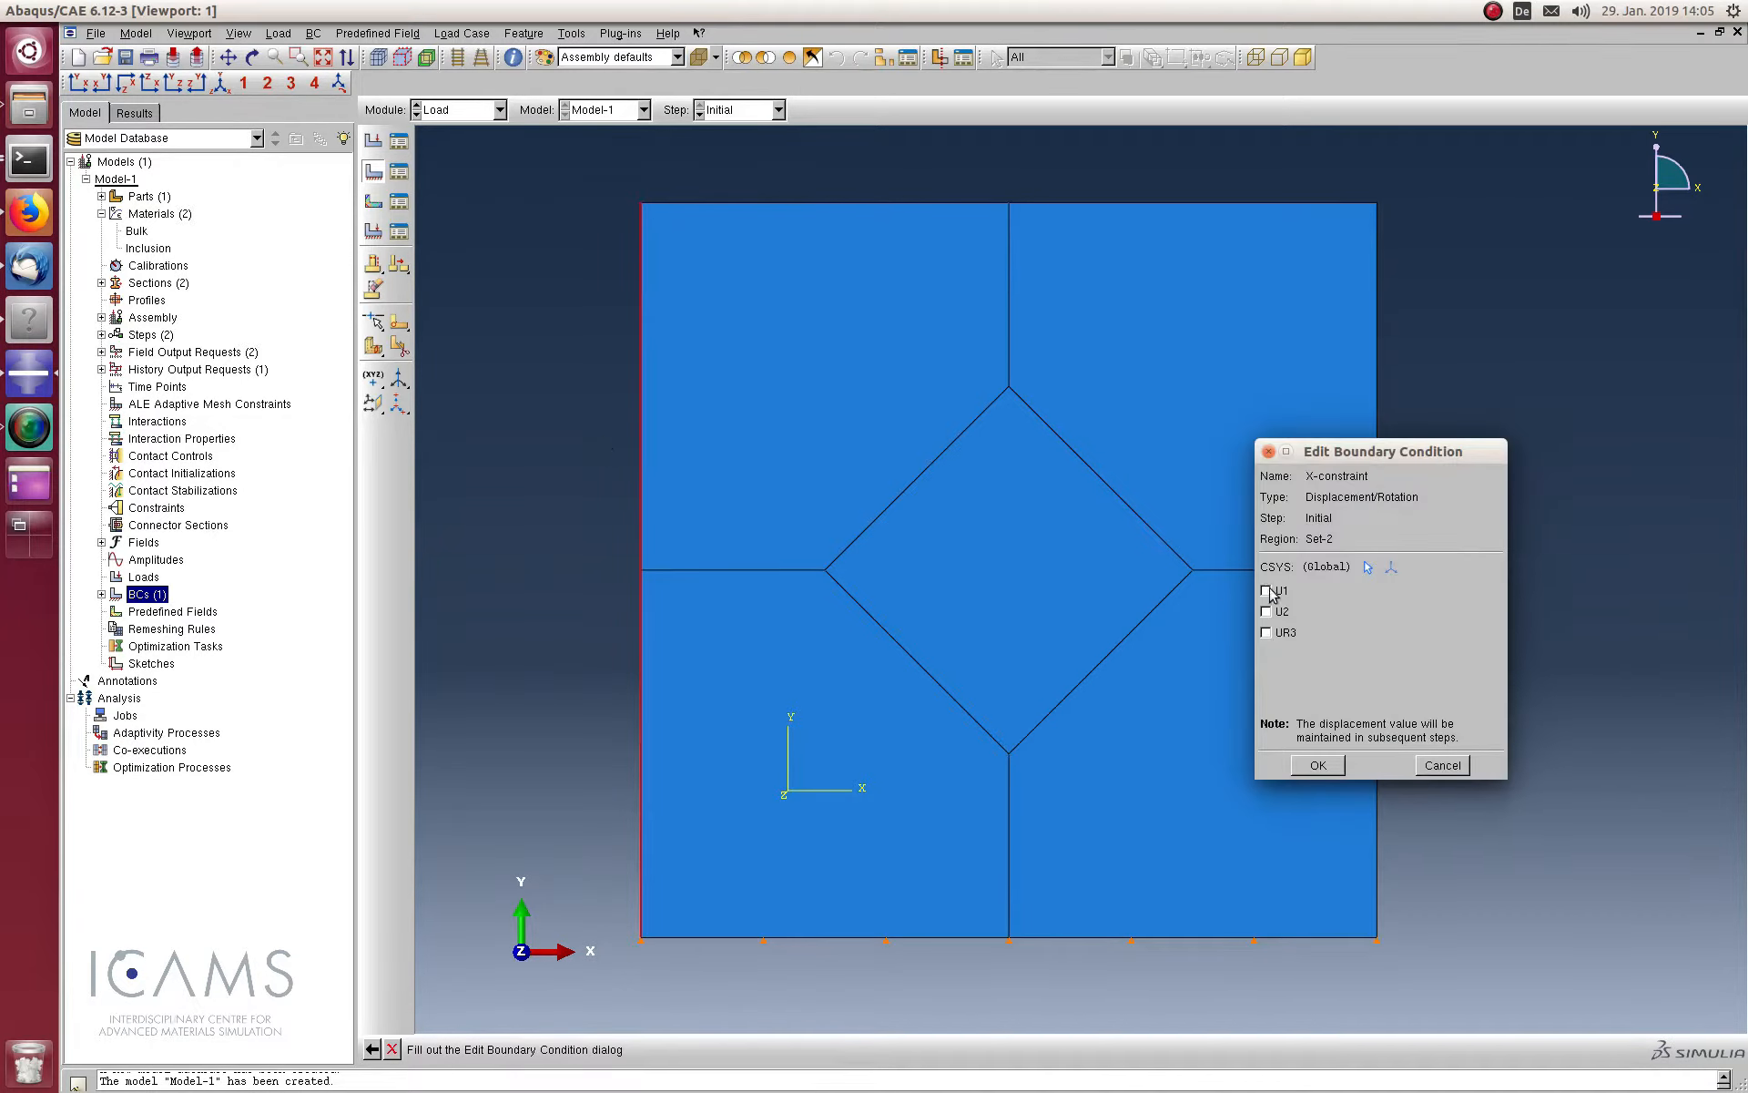
click(1318, 765)
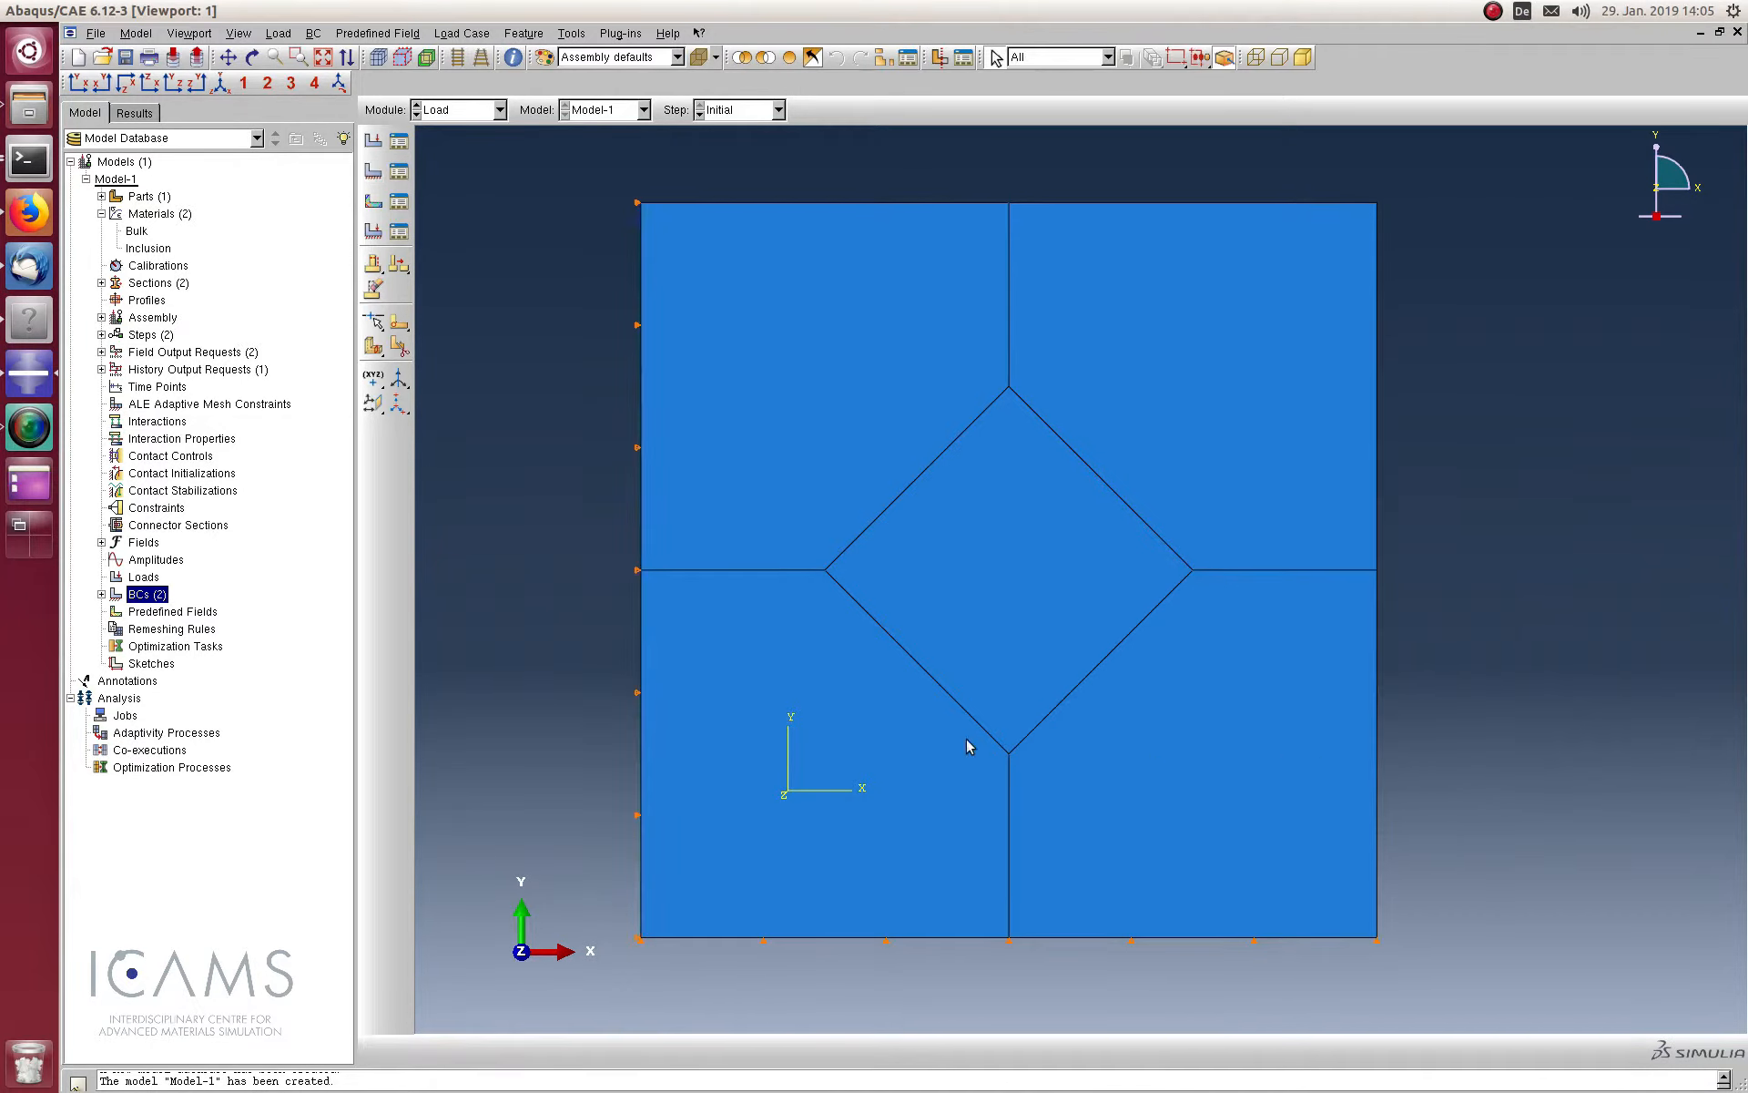
Start a mechanical Displacement/Rotation boundary condition named Loading in the Monotonic step
double_click(155, 596)
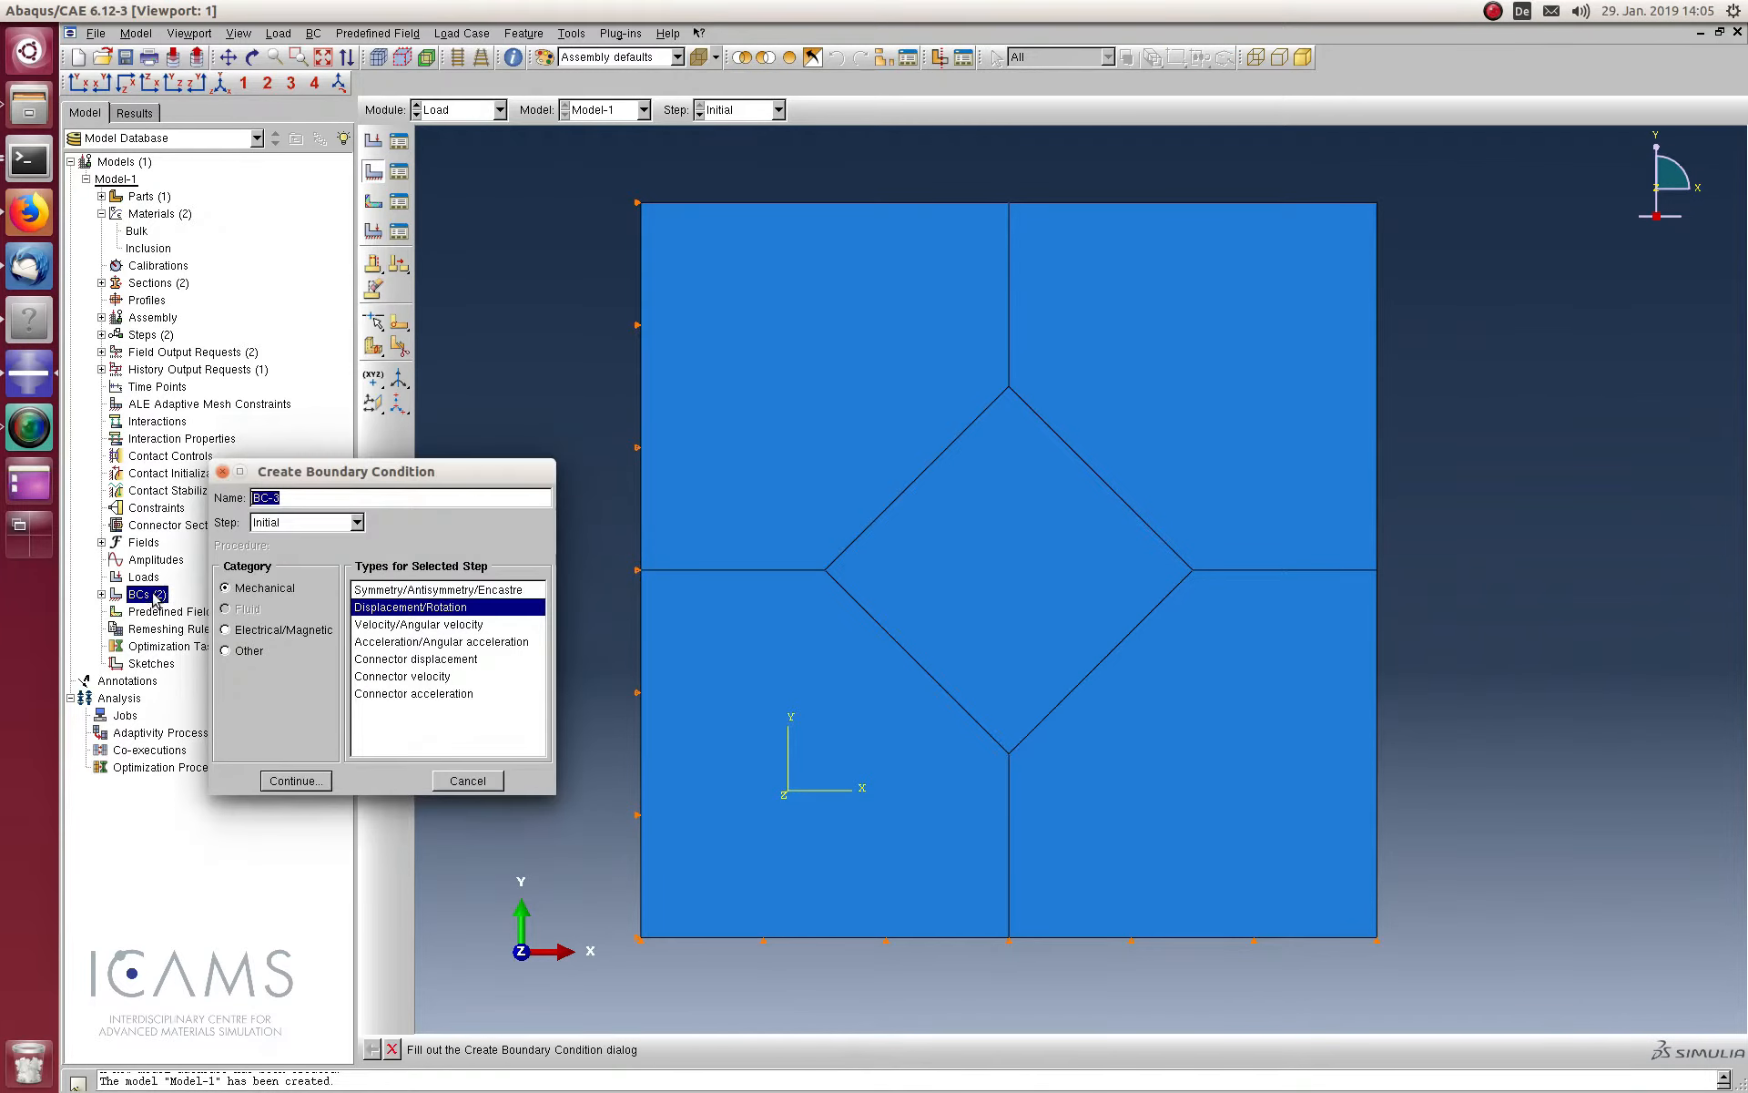
click(285, 525)
click(285, 559)
drag(301, 501, 188, 494)
text(Loading)
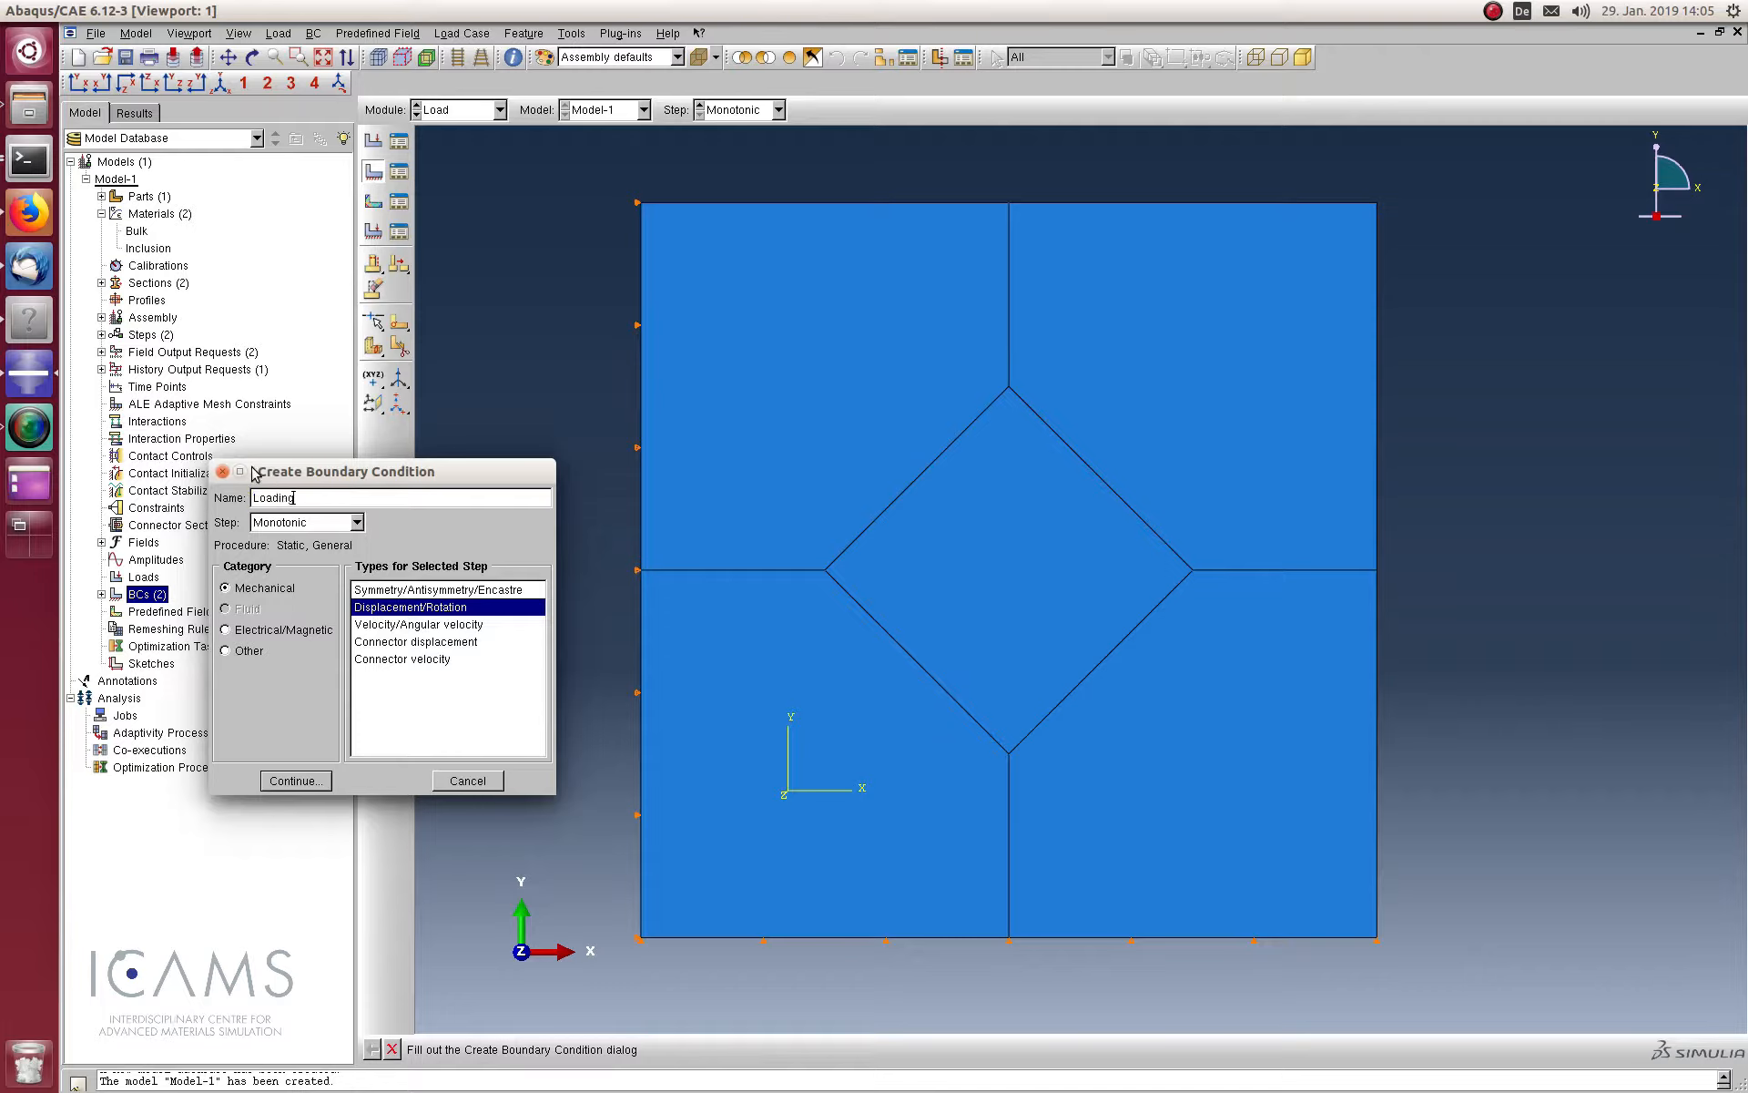
click(311, 781)
click(317, 781)
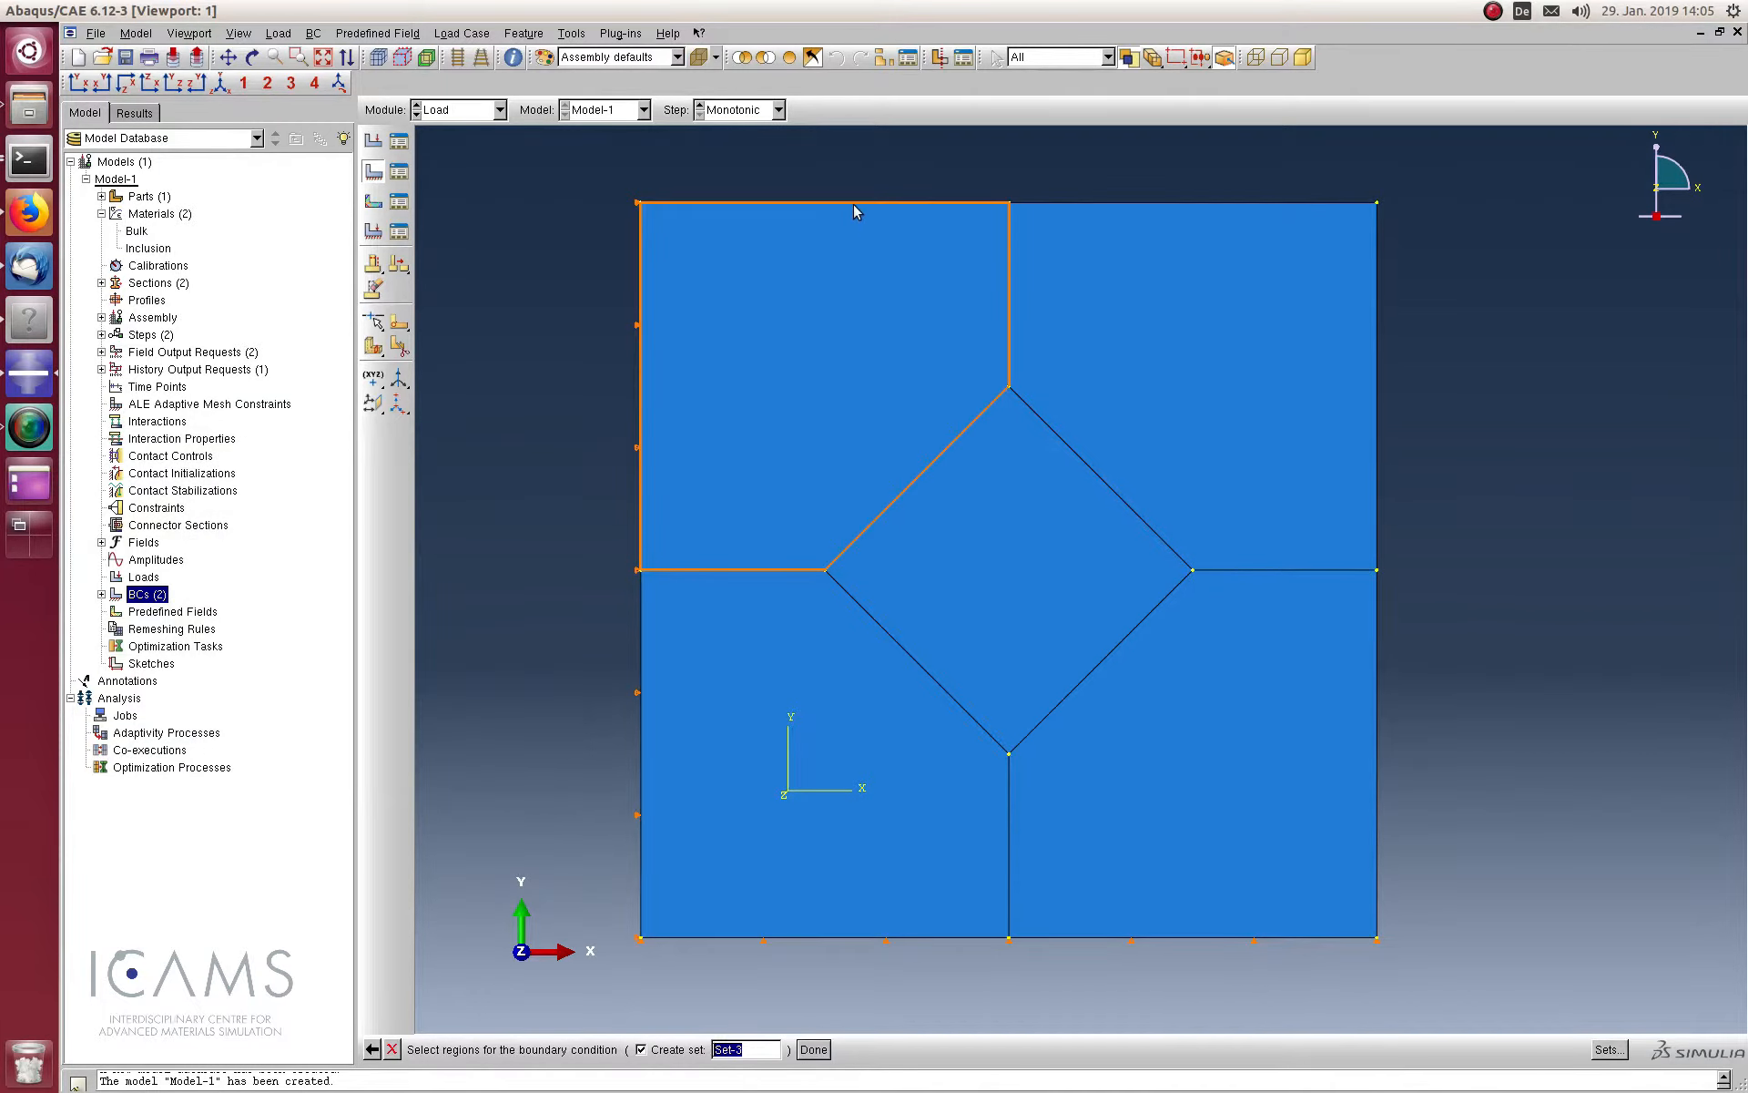
Apply the Loading condition to both top edges of the square with a U2 displacement of 0.1, and save it
click(1038, 202)
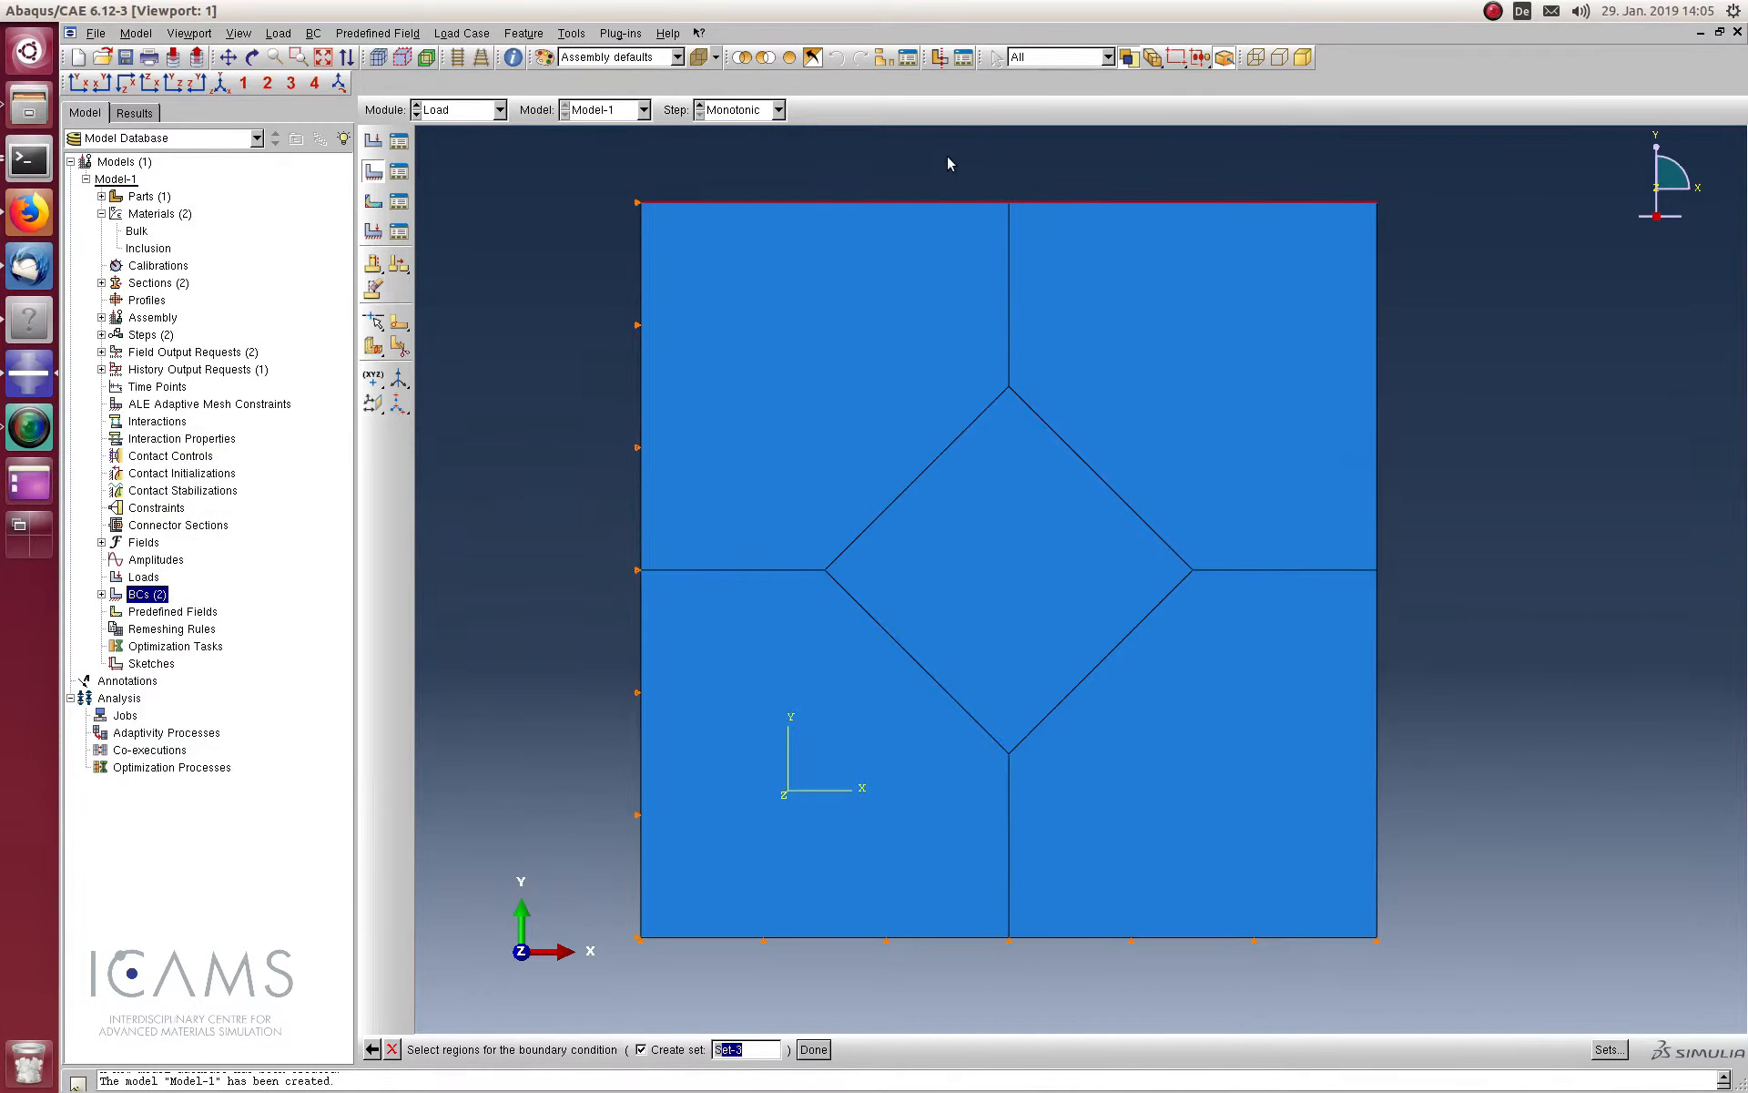
click(813, 1049)
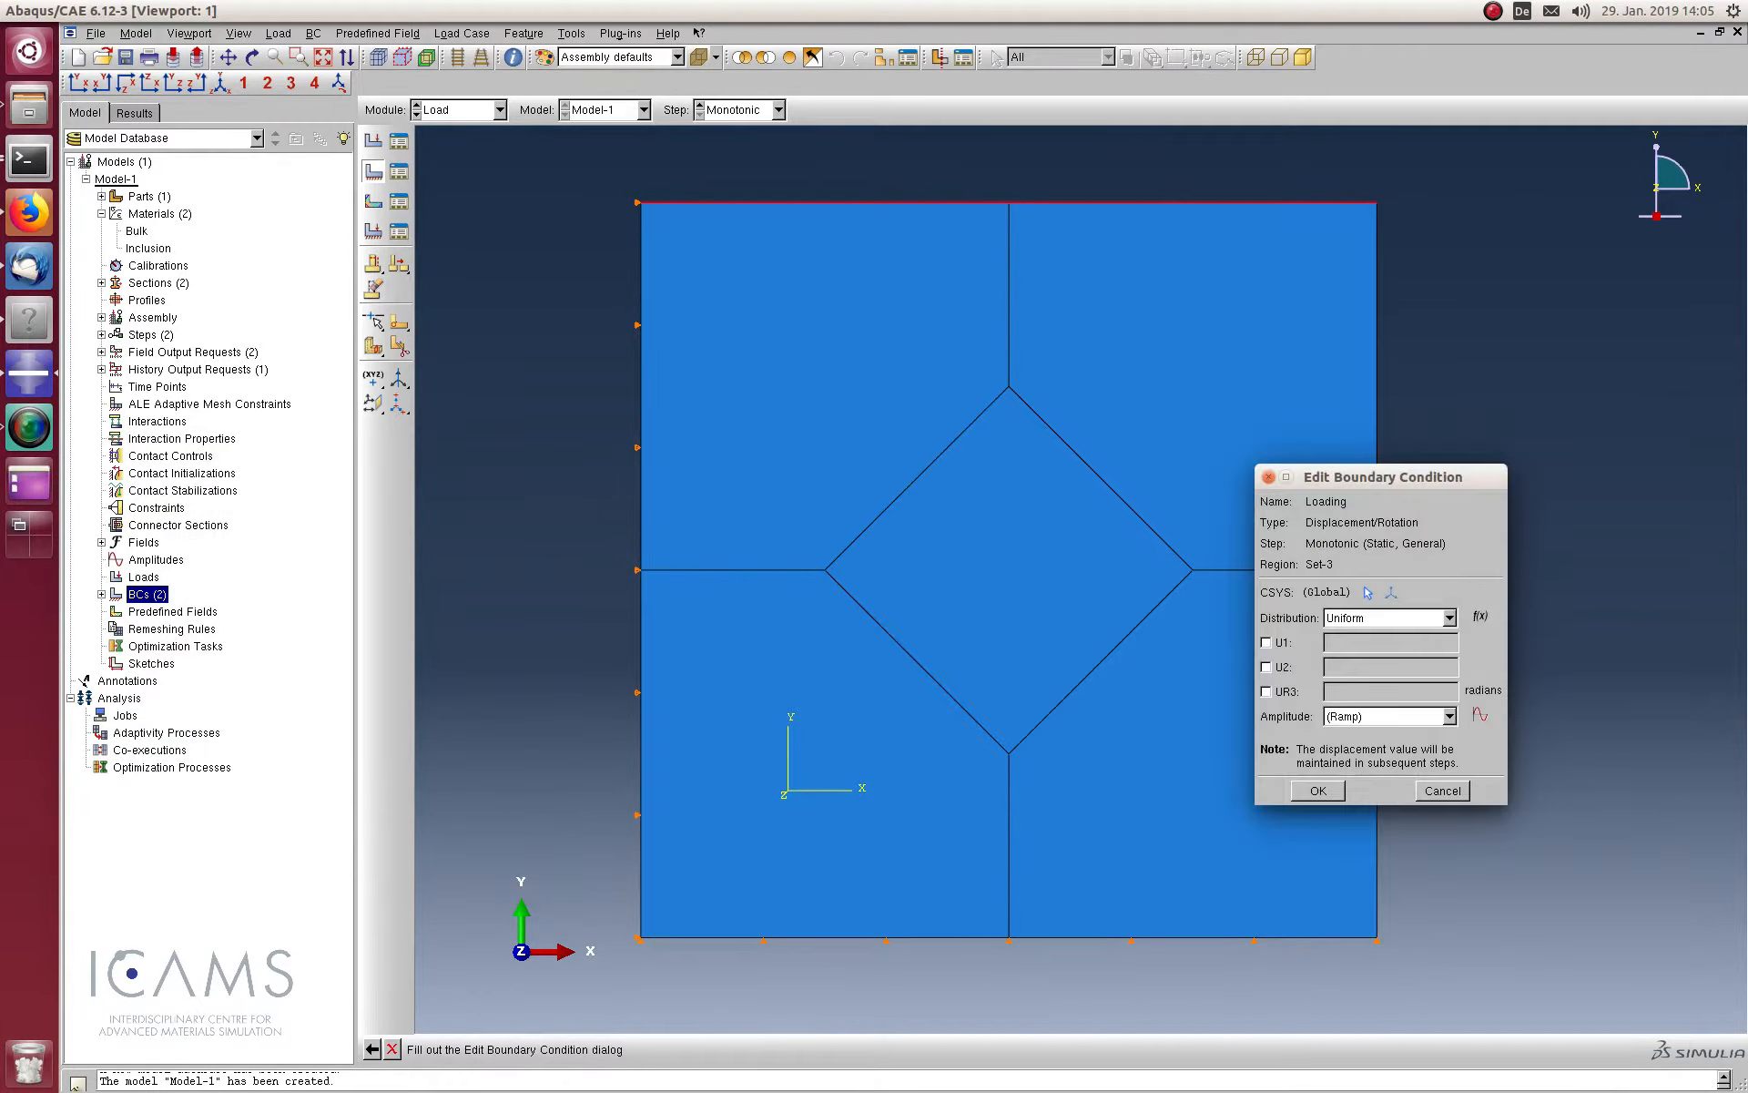
click(1266, 667)
click(1372, 668)
text(.1)
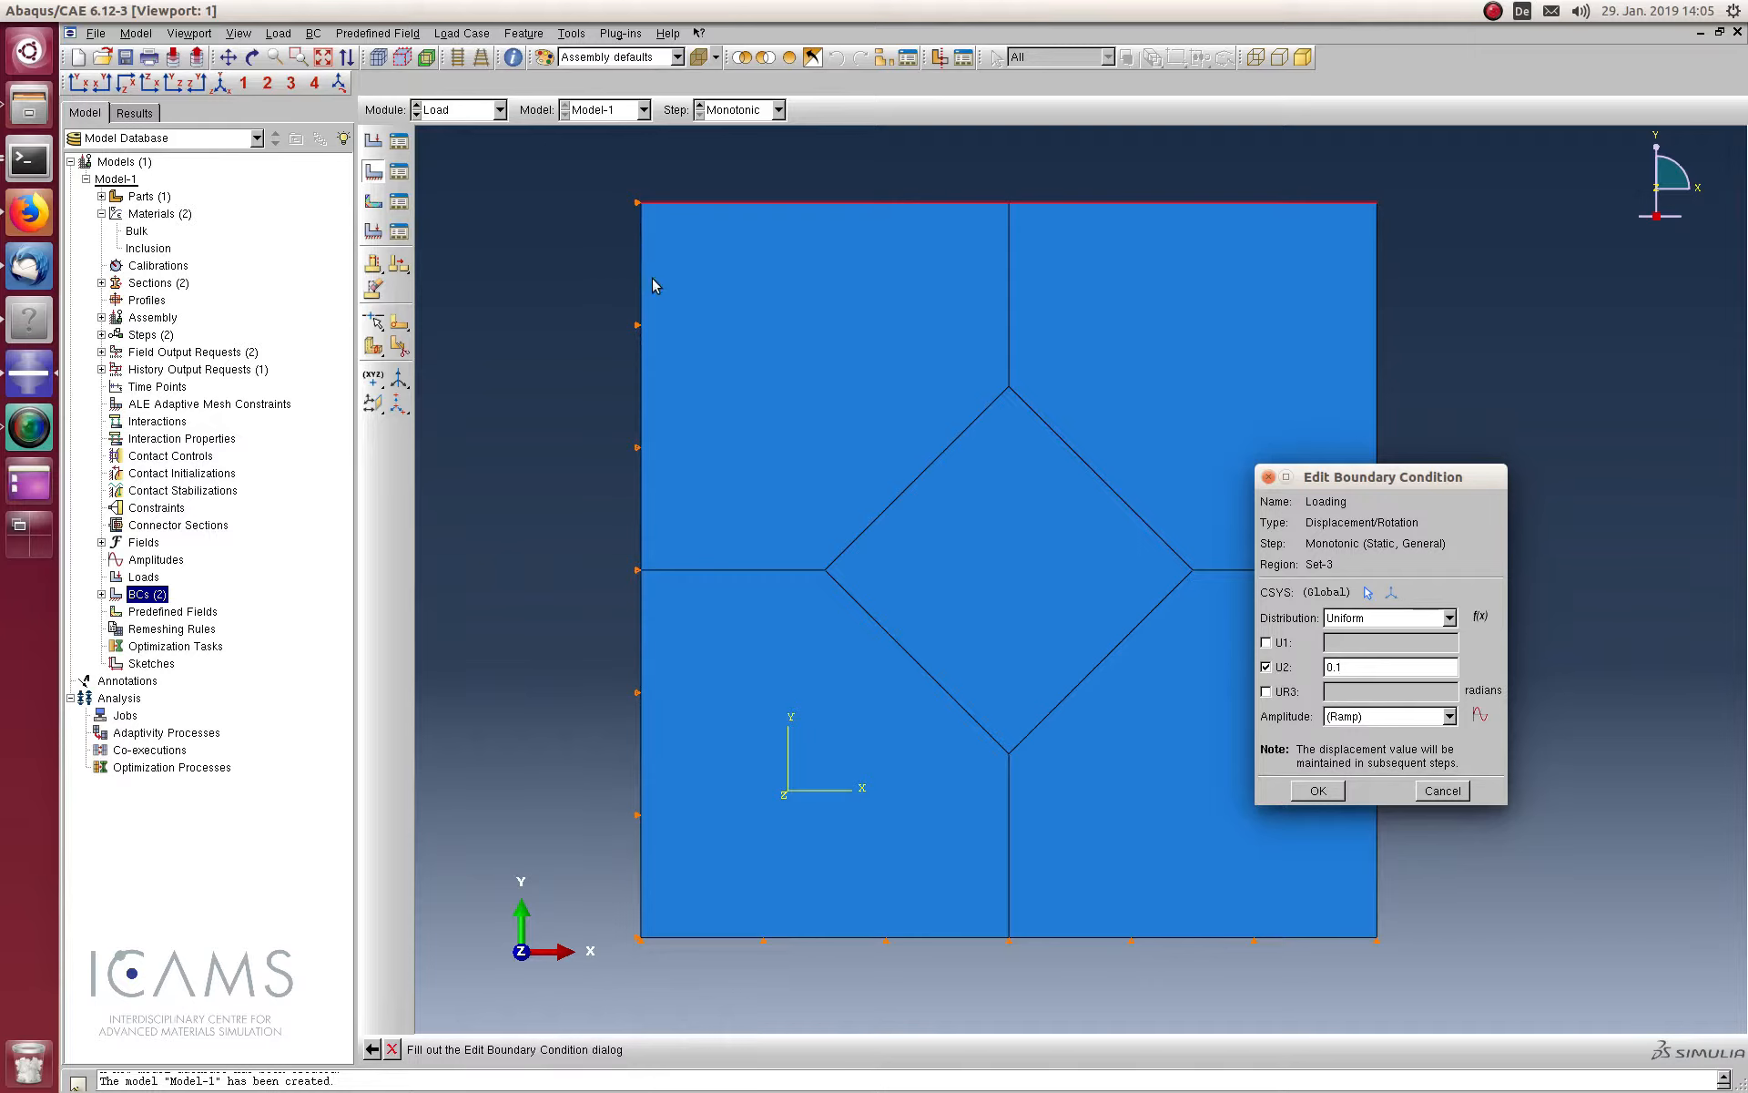
click(1317, 791)
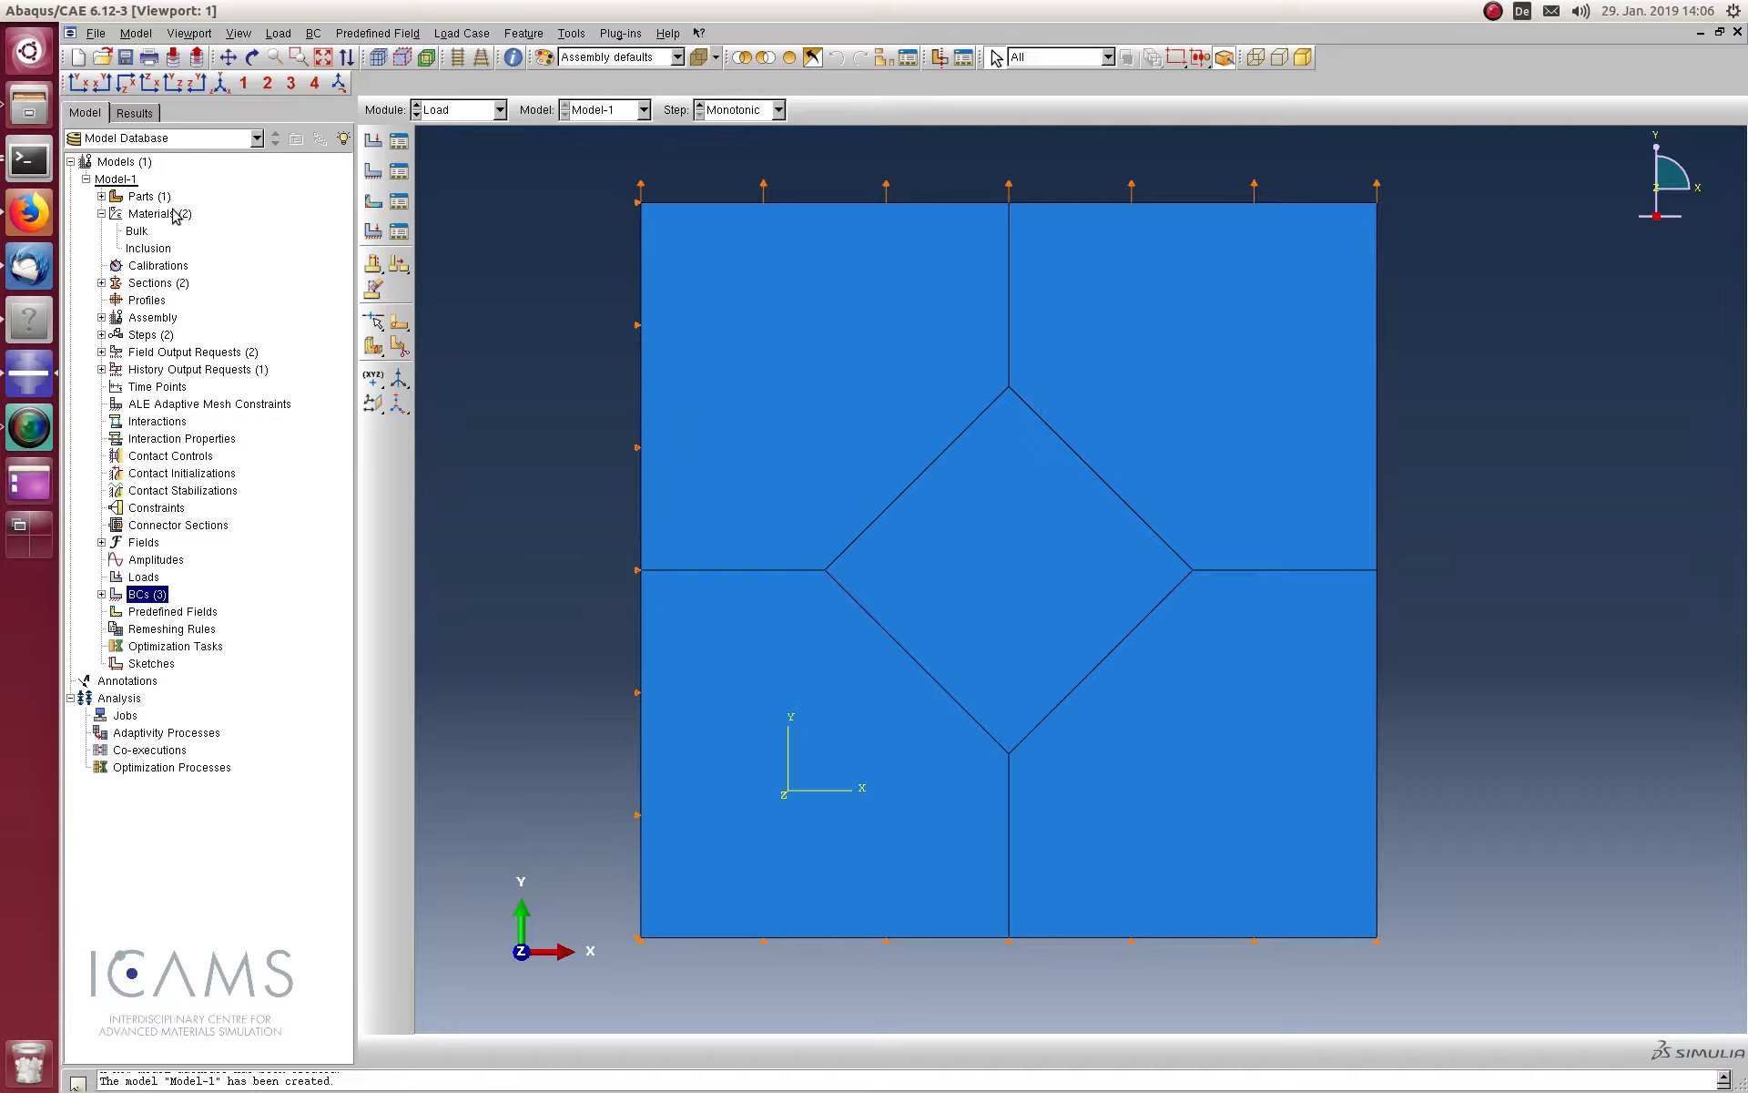
Open the mesh of Part-1 and switch the meshing object from the assembly to the part
click(102, 213)
click(102, 196)
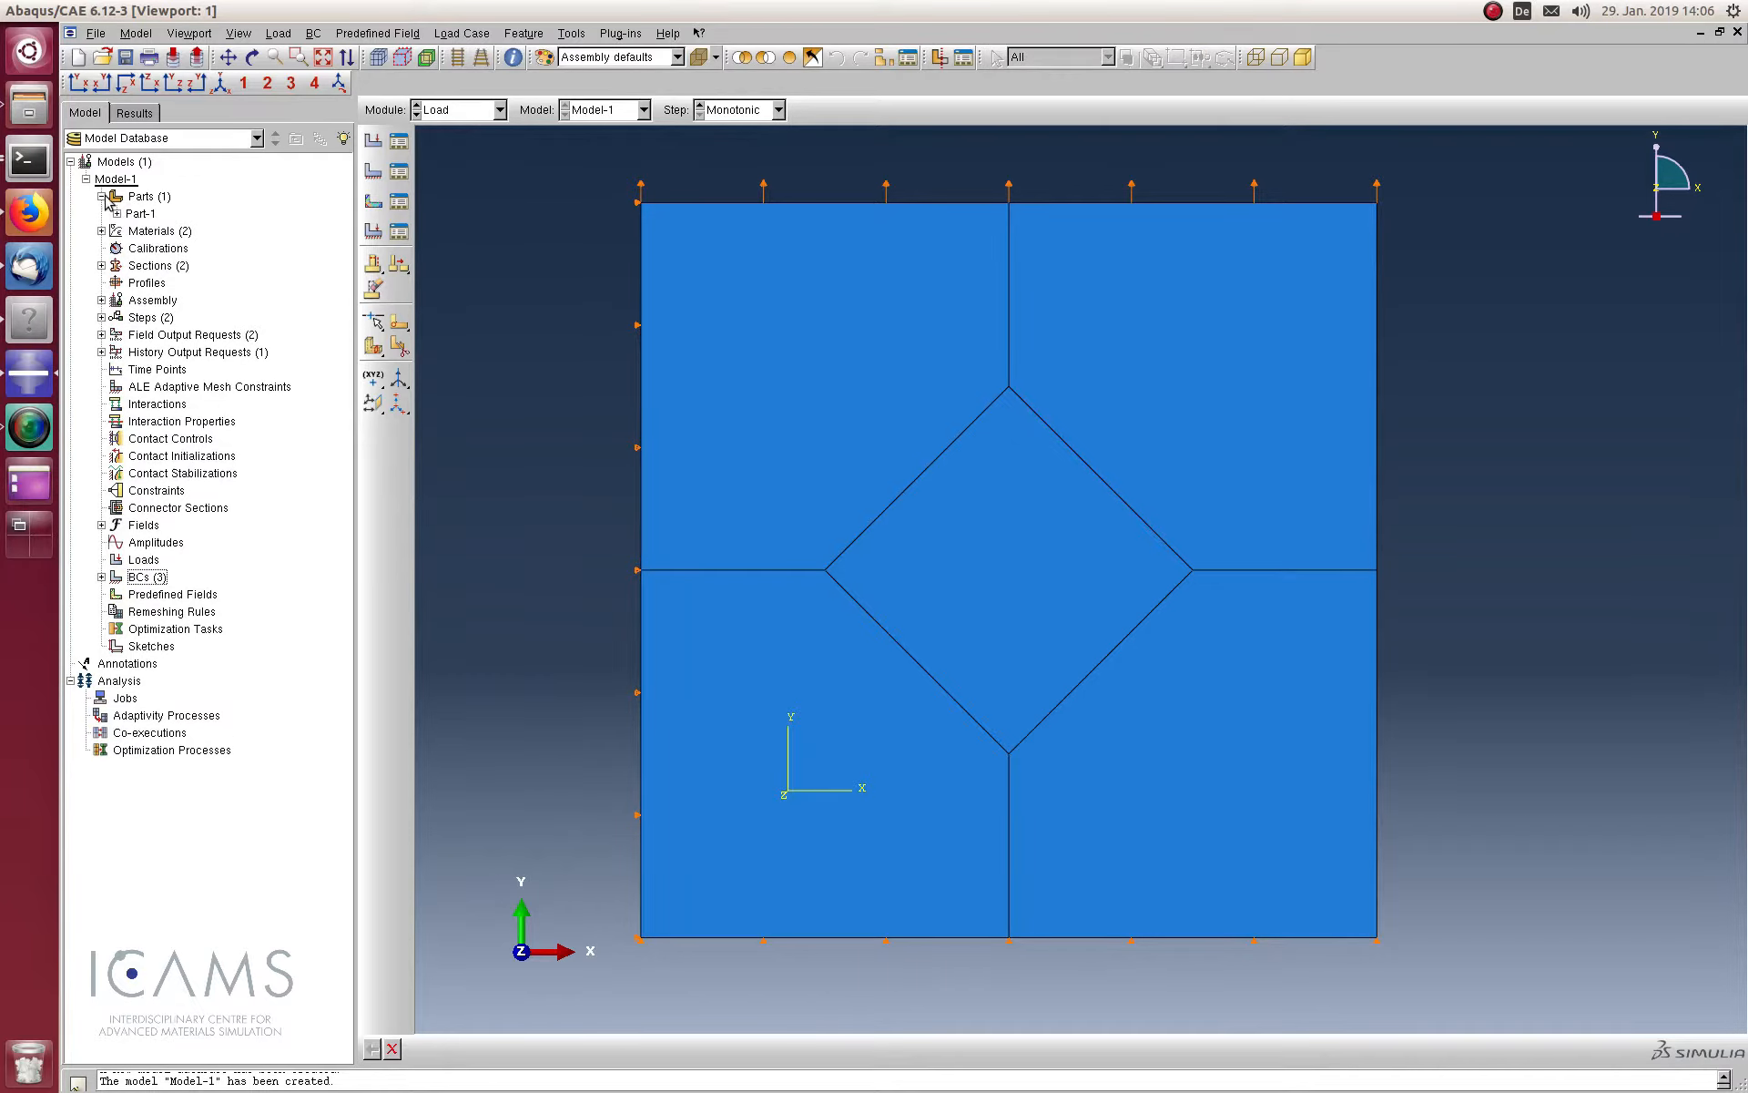
click(116, 213)
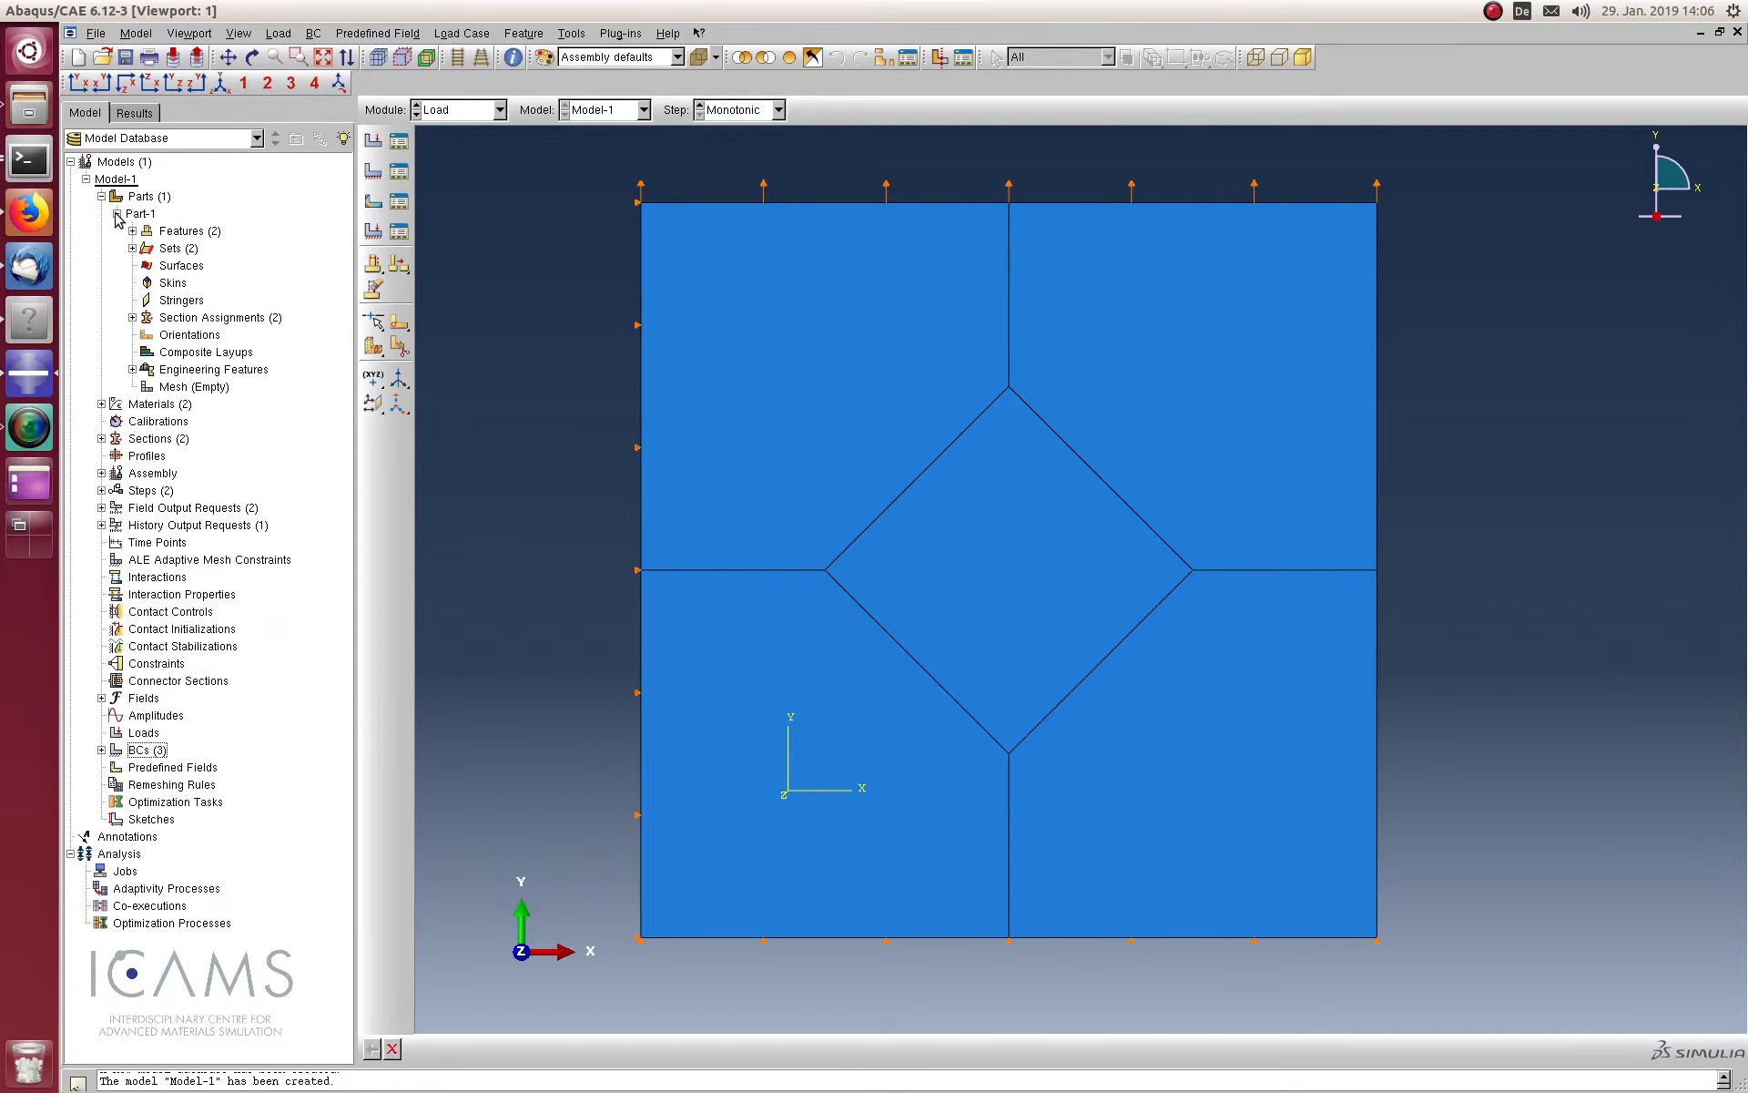
double_click(207, 387)
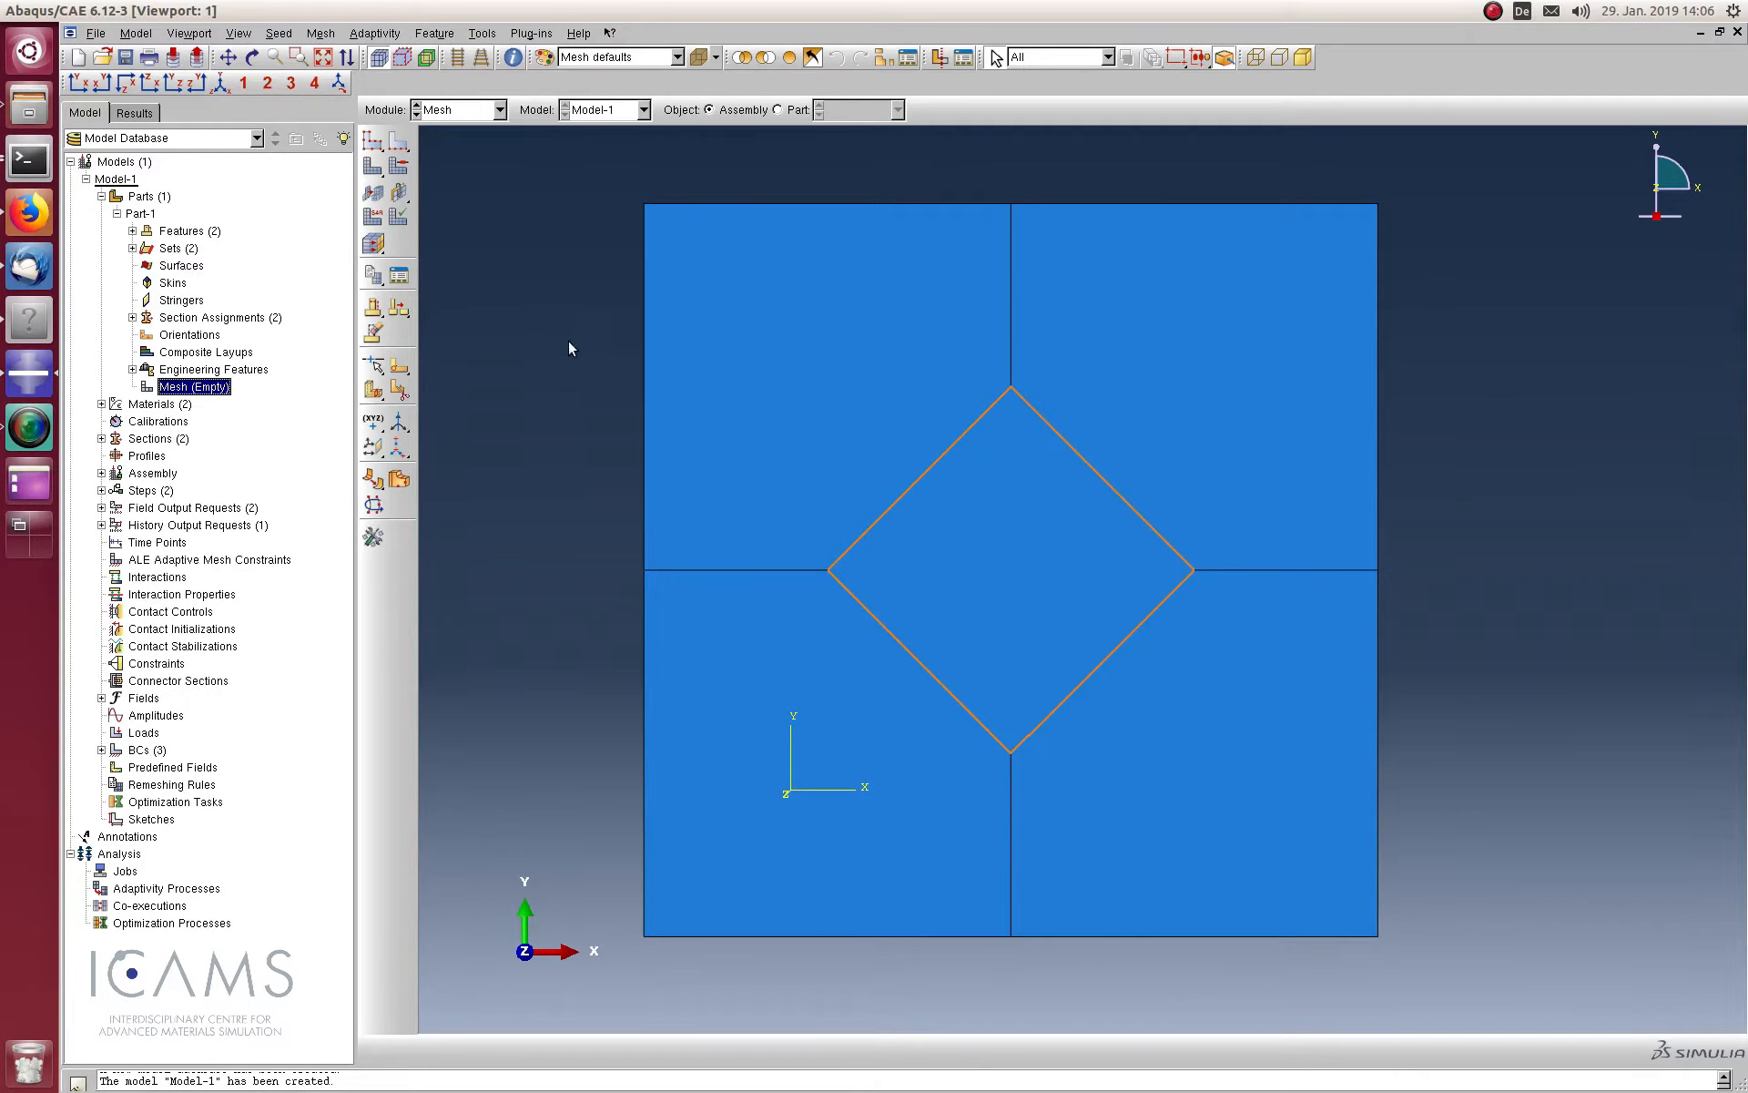
click(778, 111)
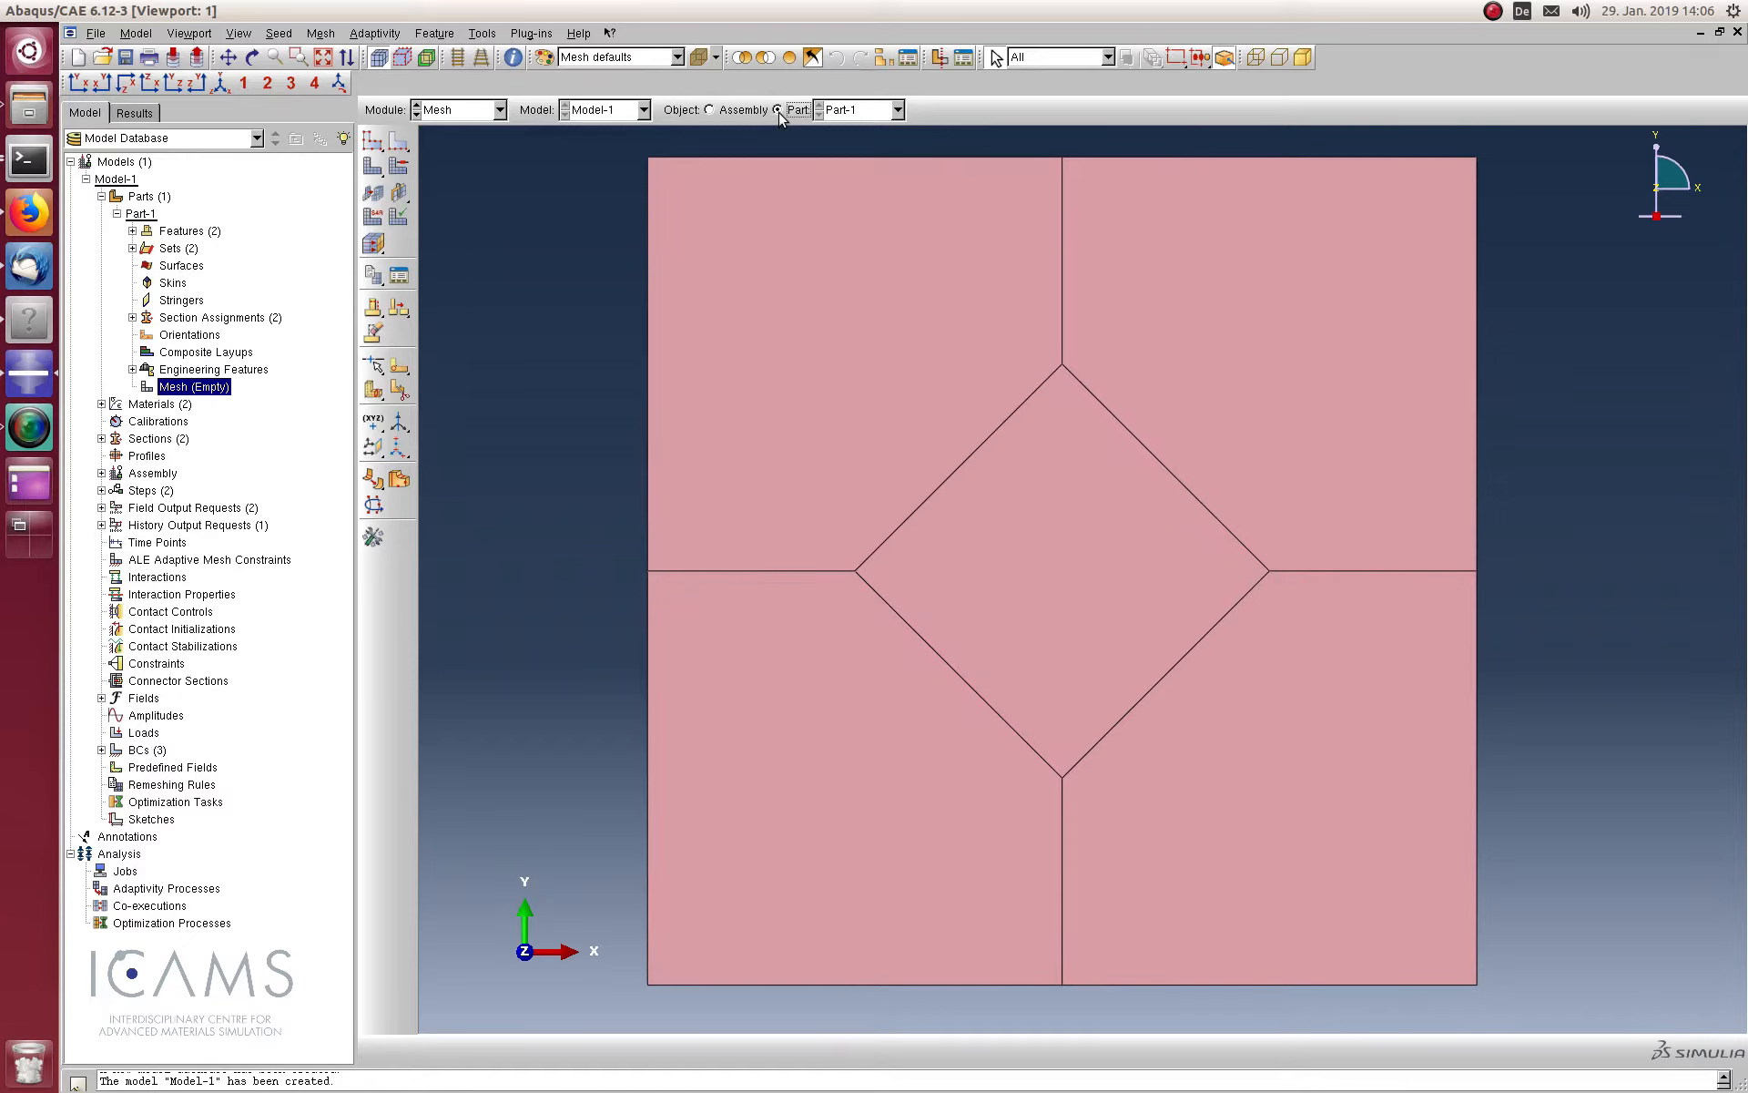
scroll(867, 508, down, 1)
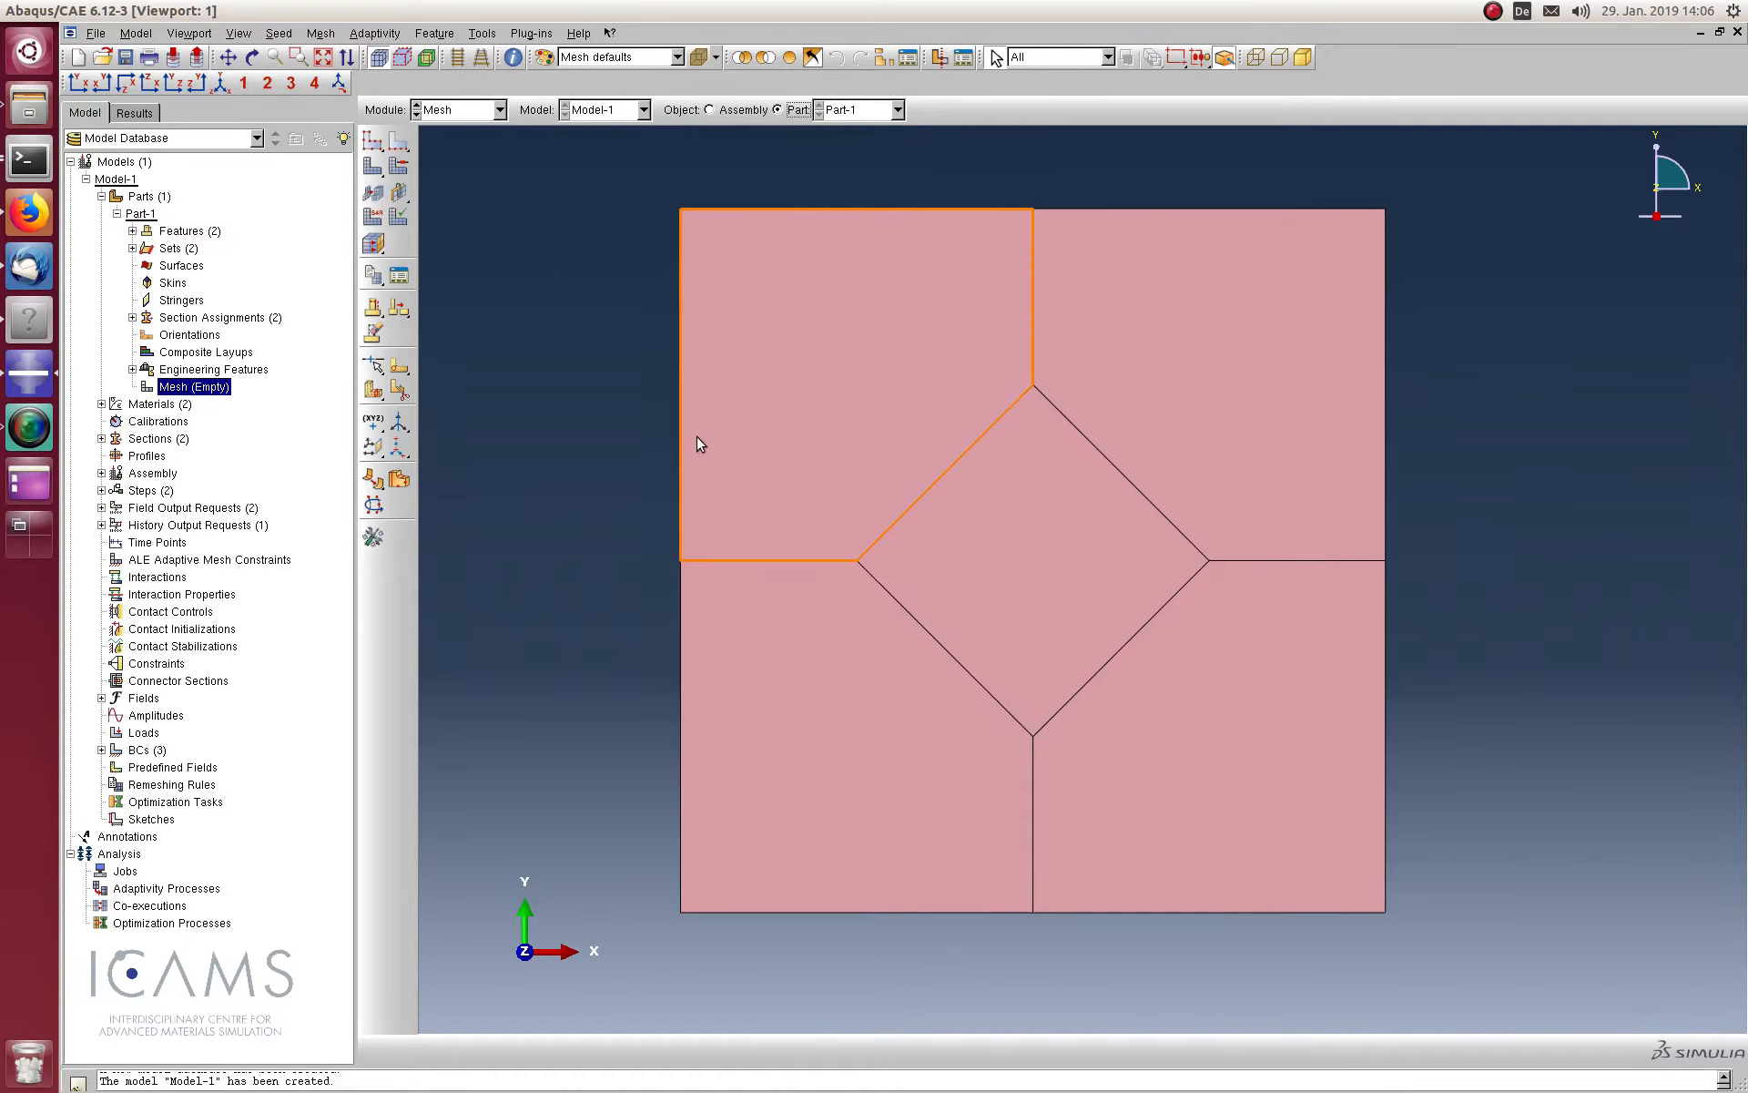
Seed Part-1 with an approximate global size of 0.01 and mesh the part
click(372, 141)
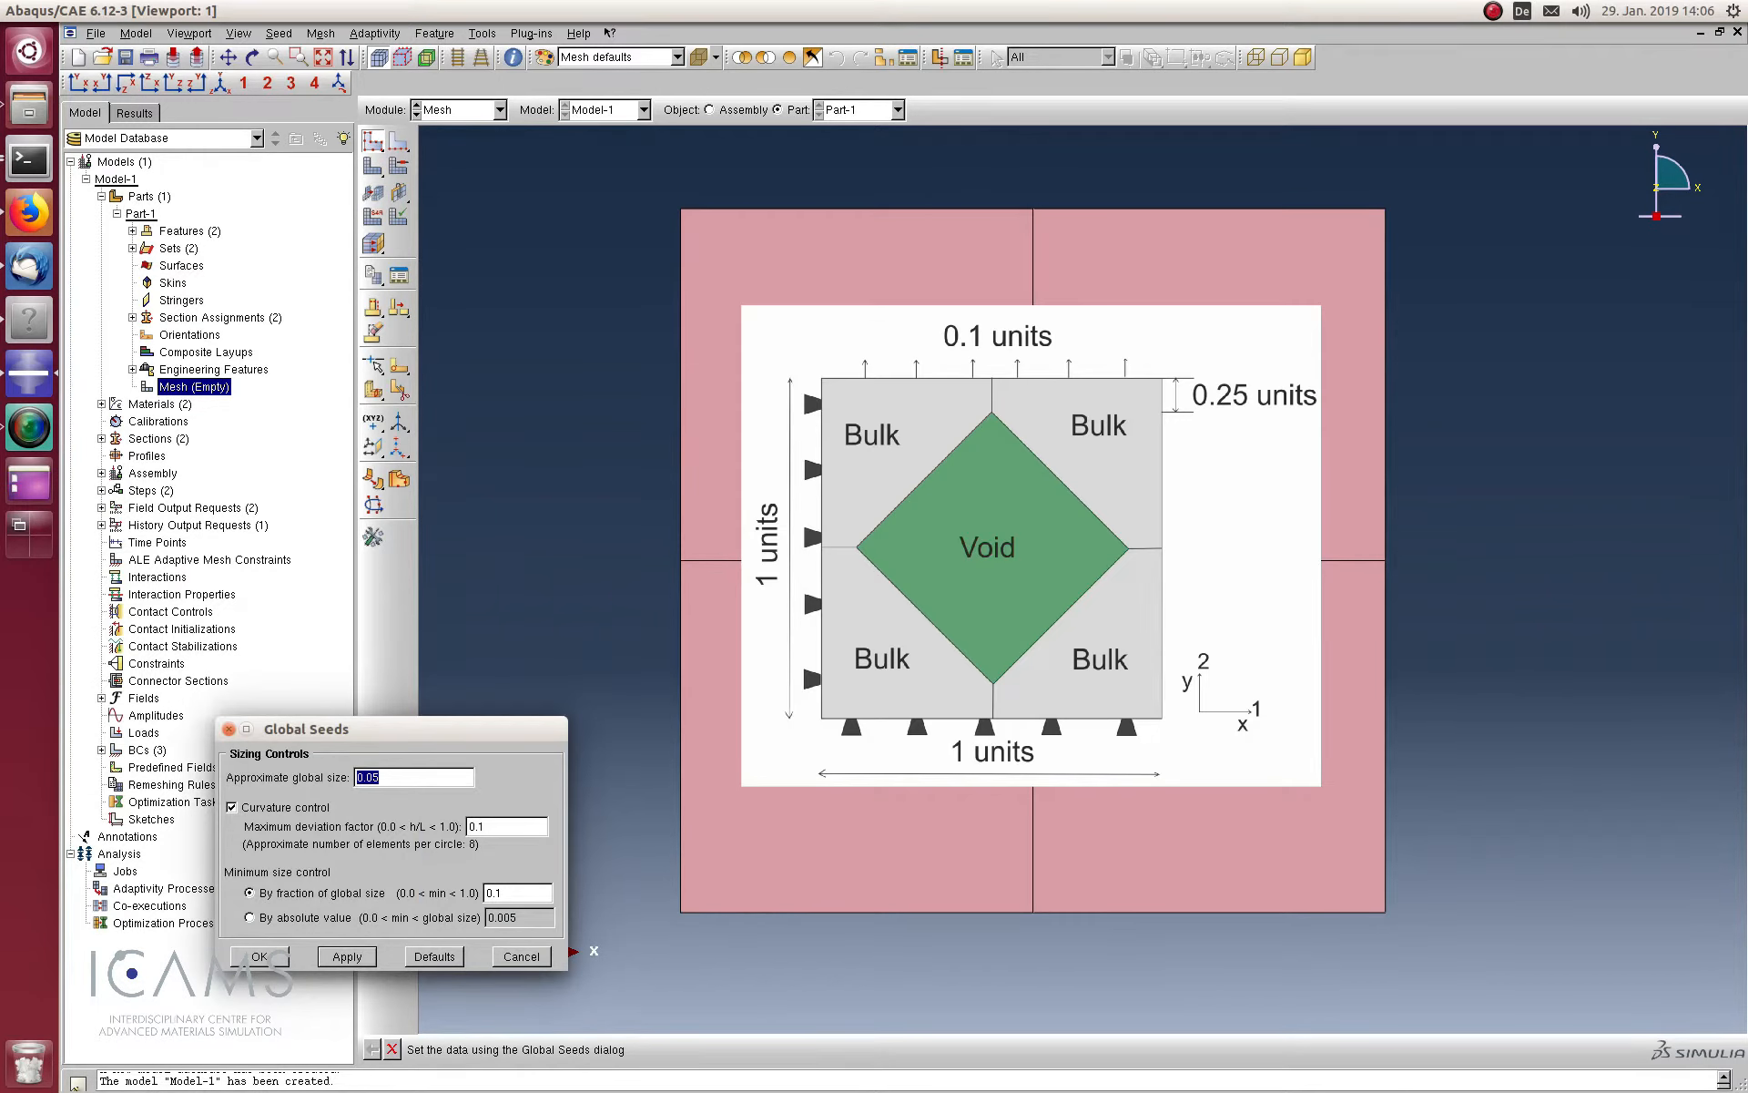
click(349, 957)
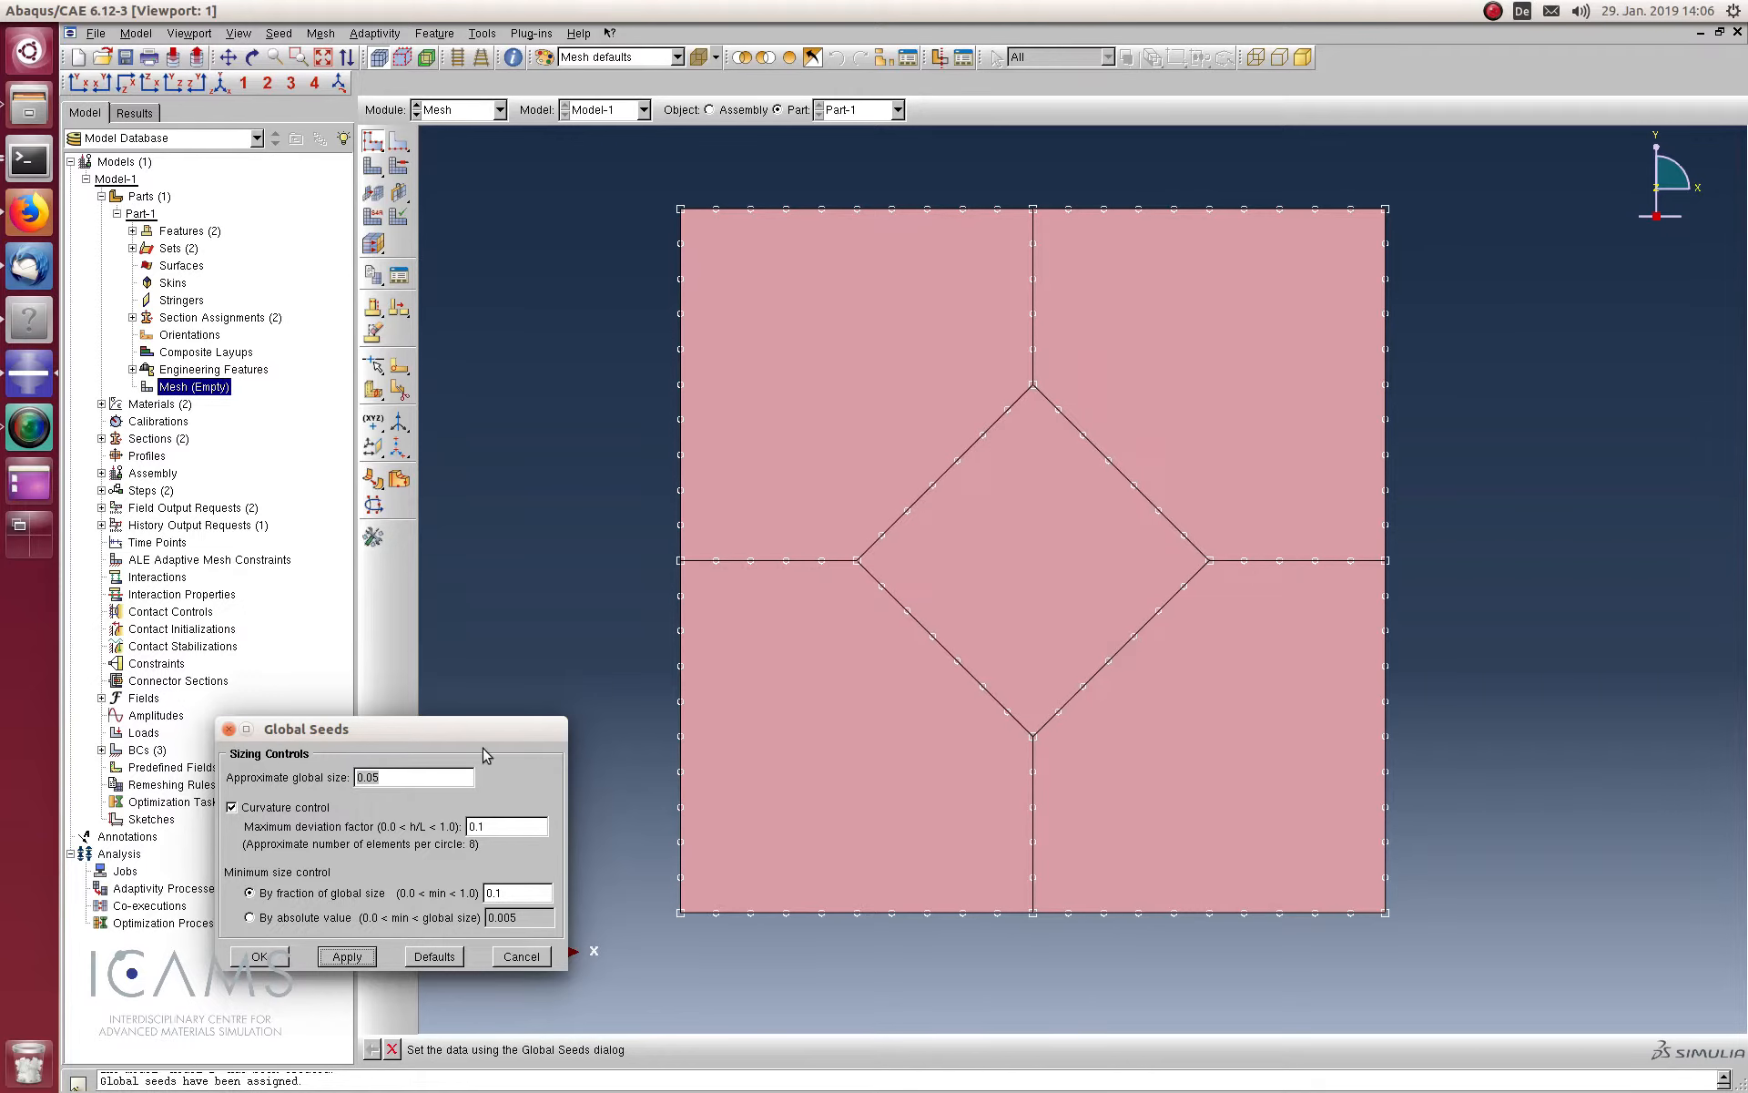
click(407, 774)
click(347, 956)
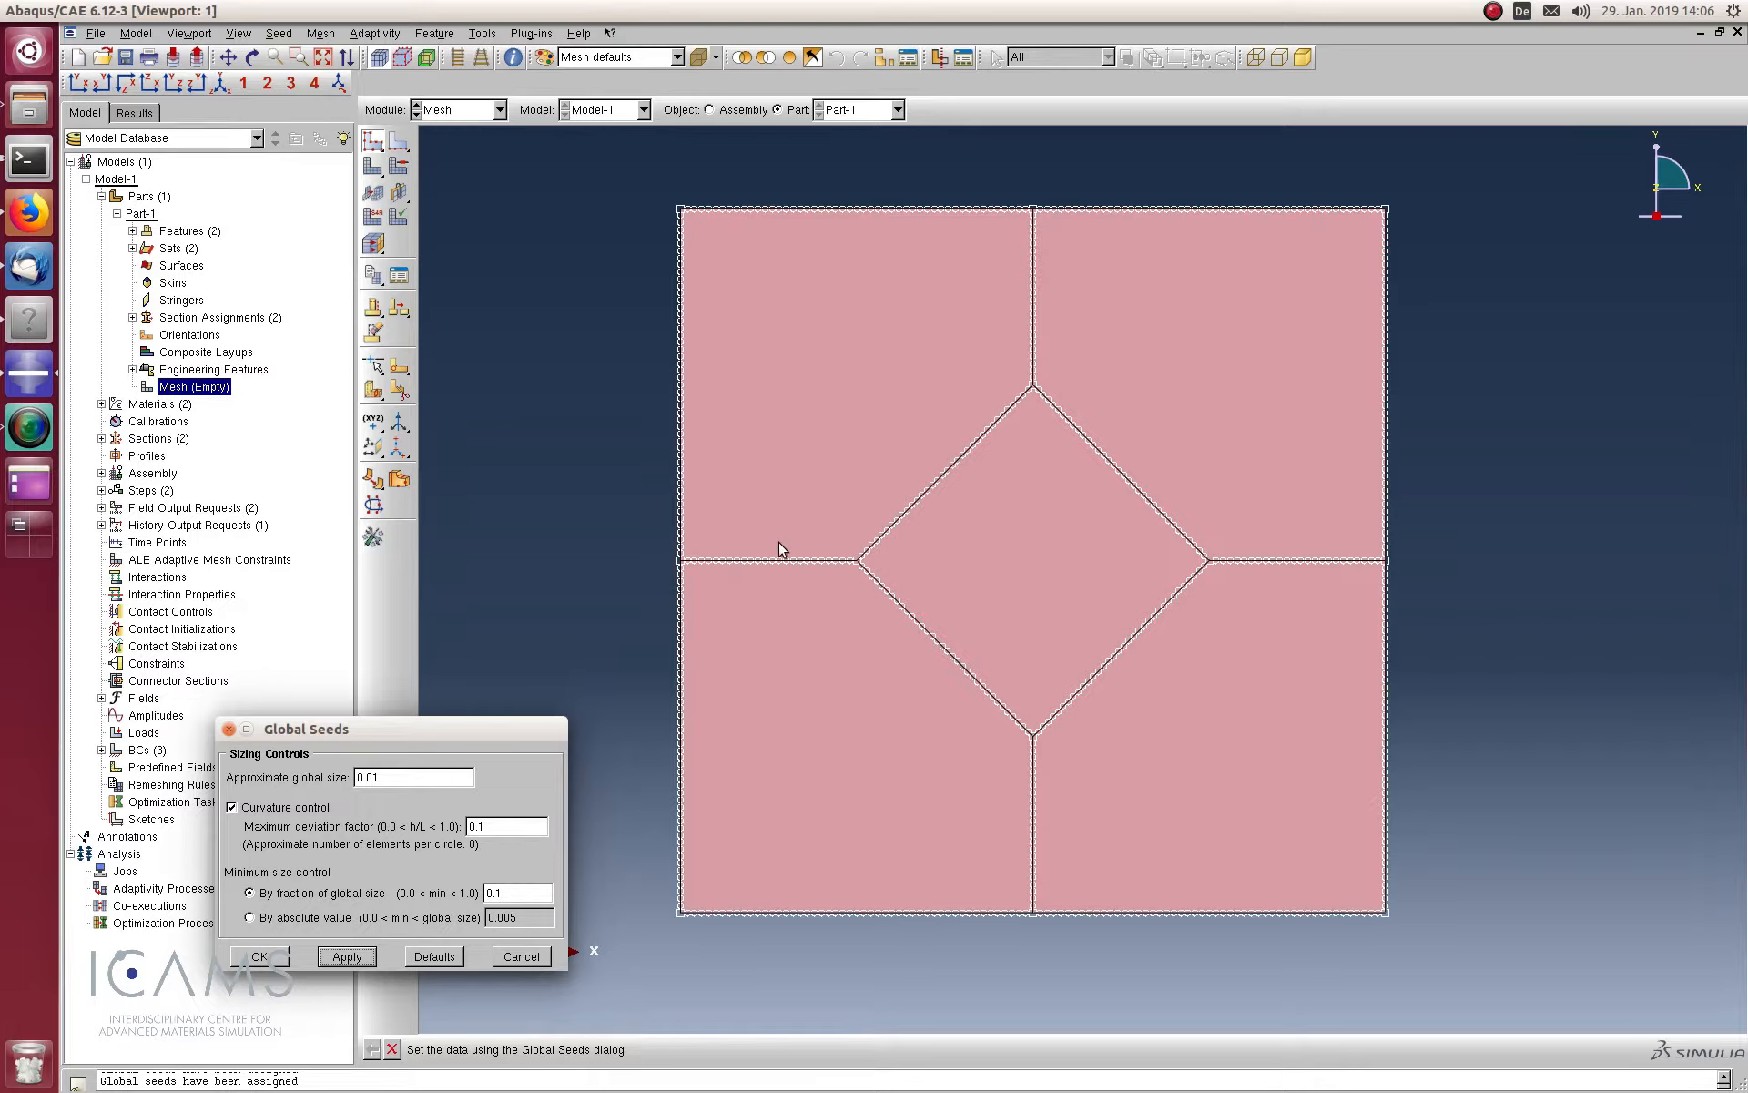
click(259, 956)
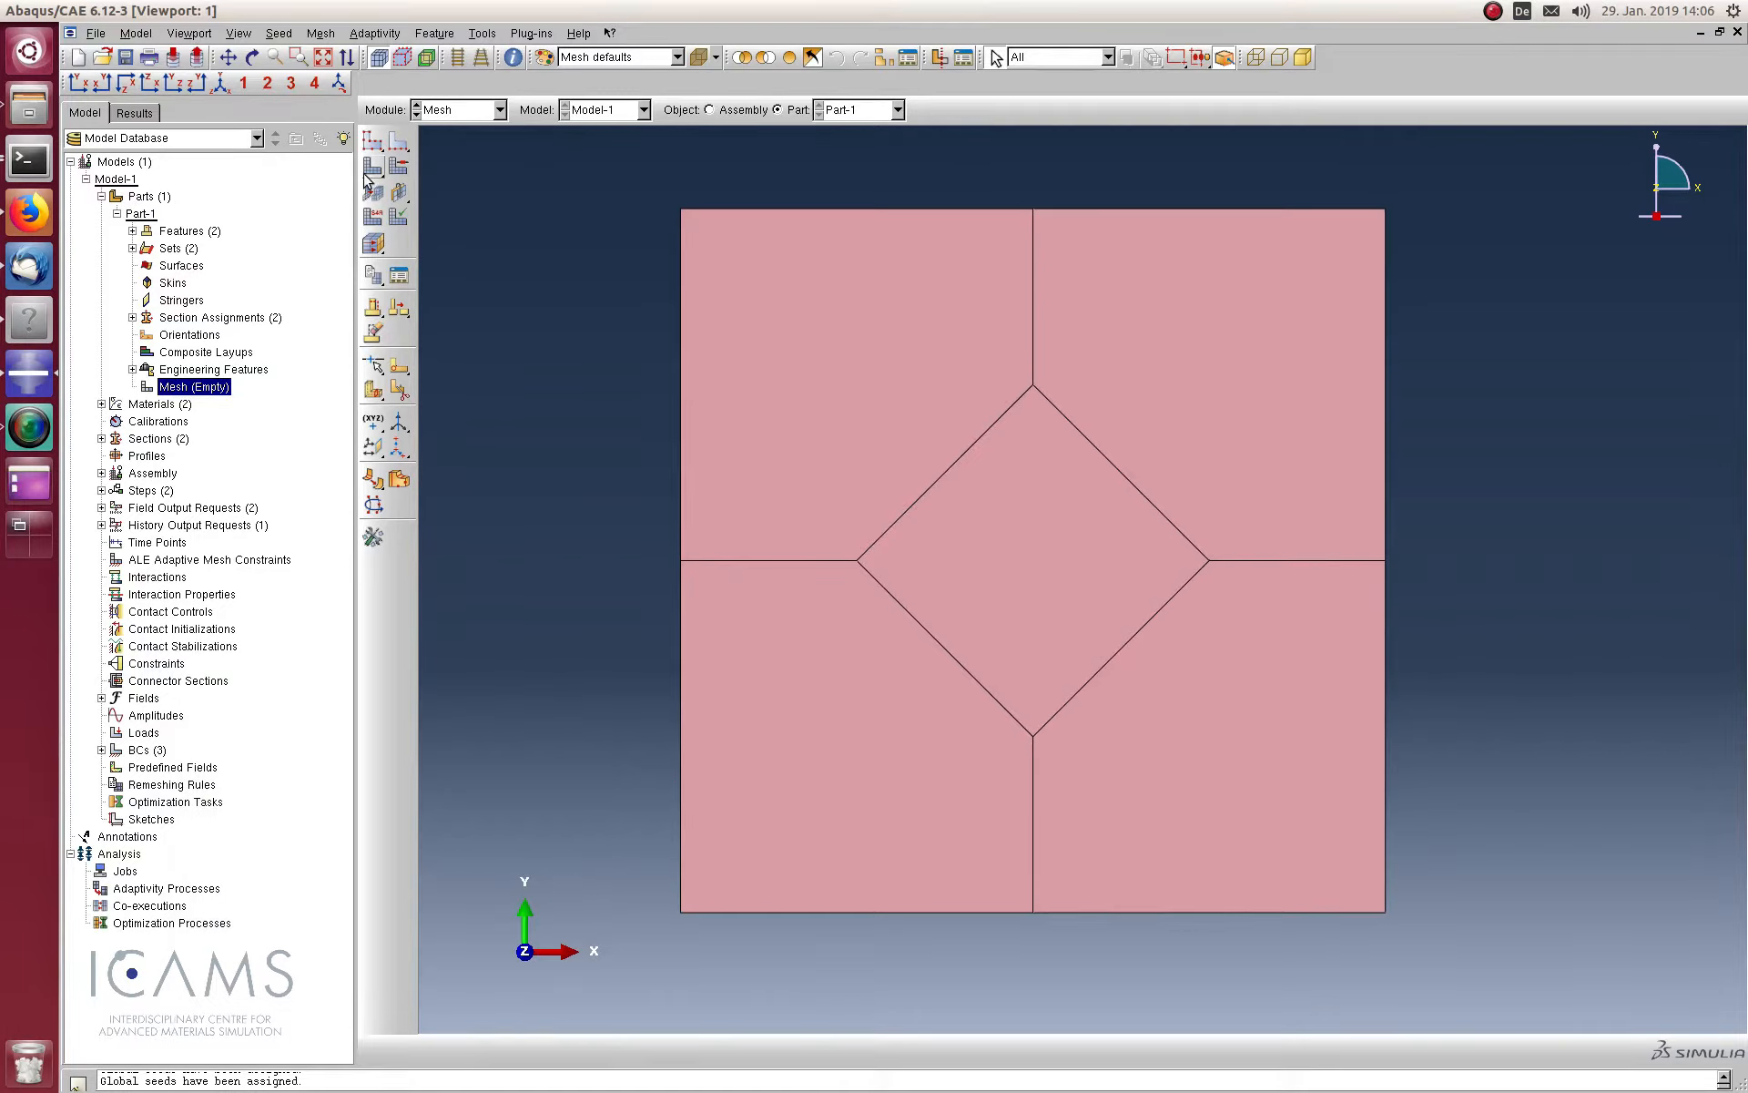
click(366, 172)
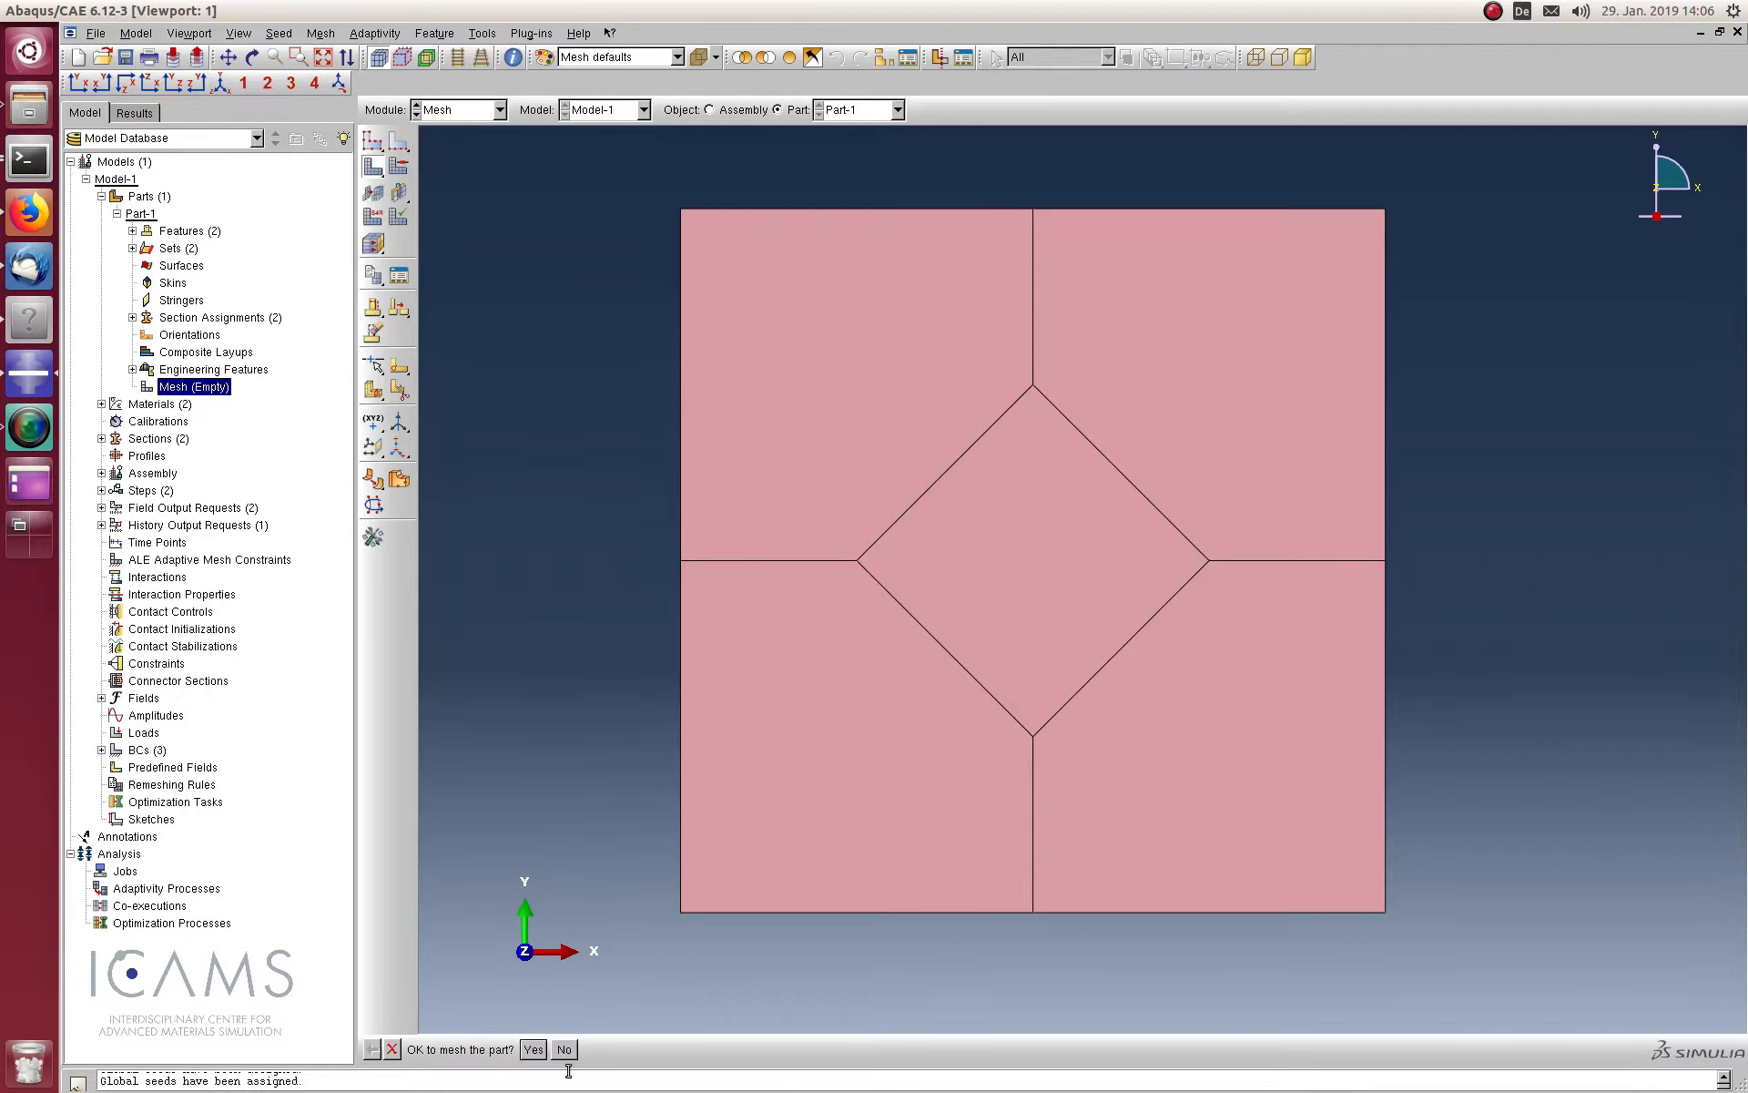
click(533, 1050)
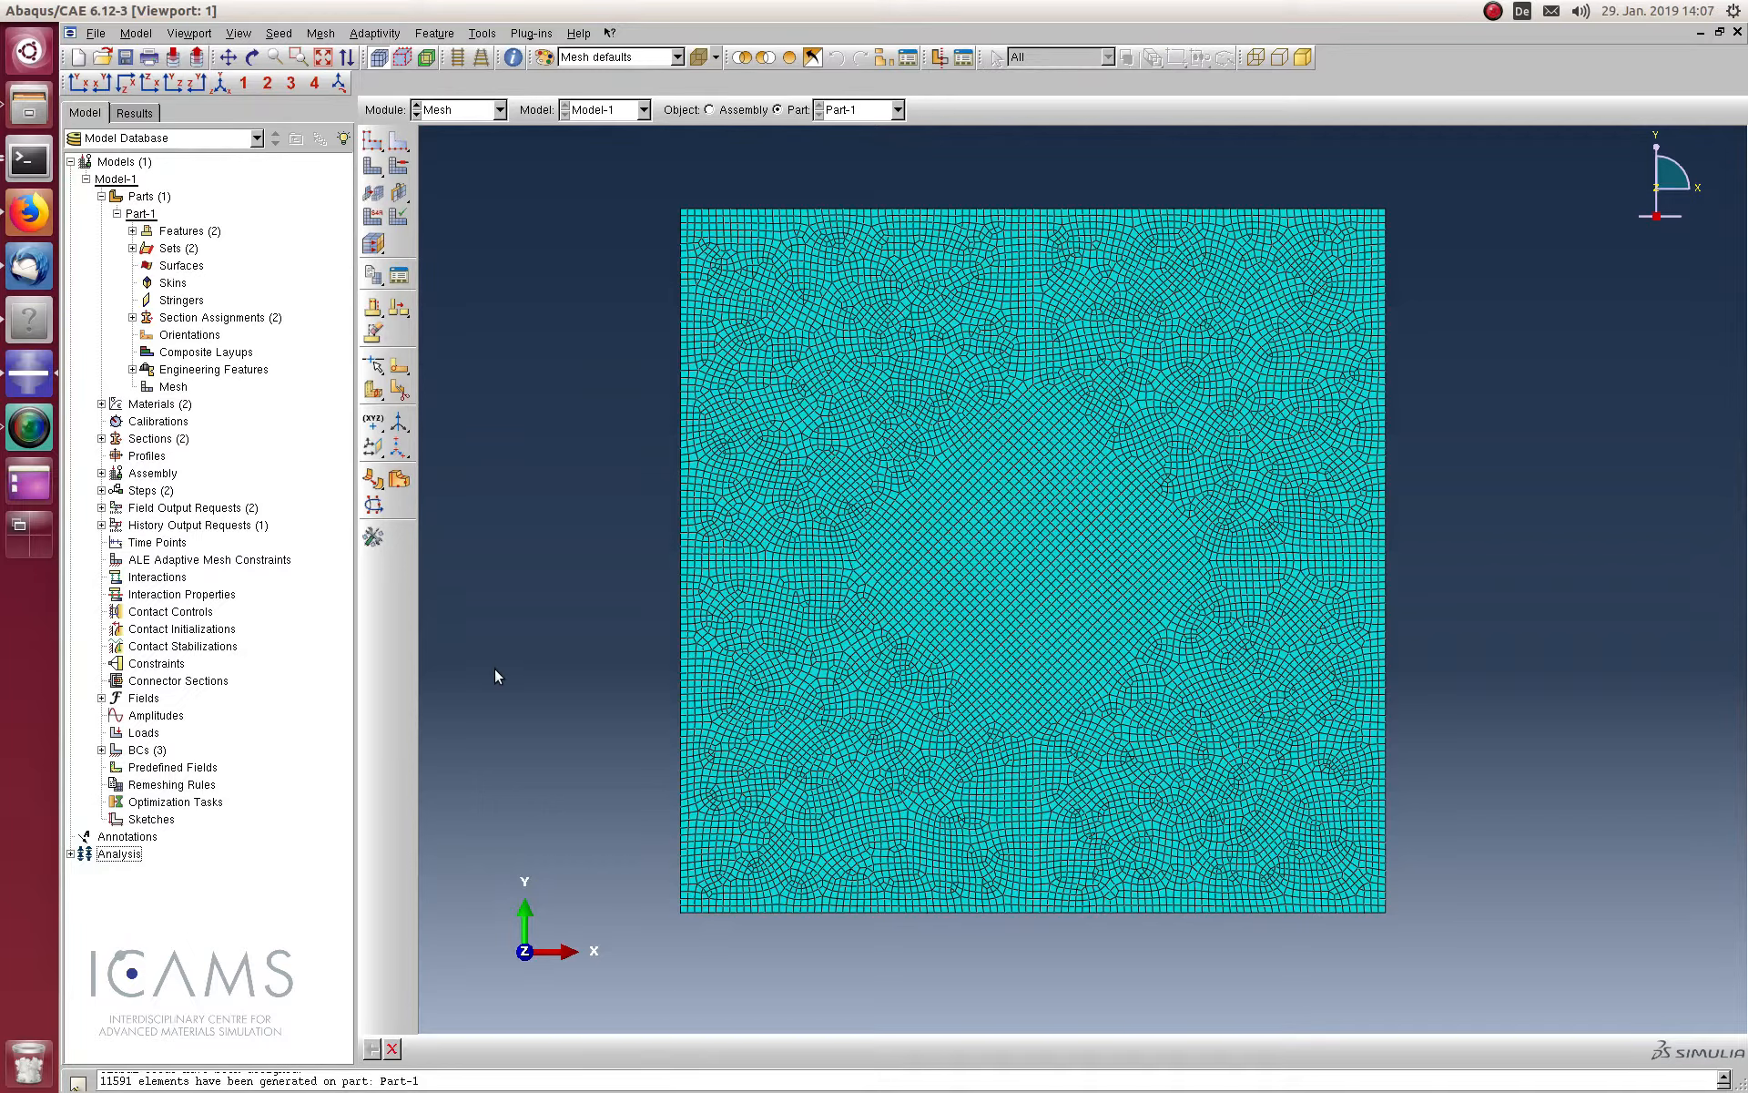
Create a full analysis job named InclusionBulk from Model-1, keeping the default job settings
click(70, 853)
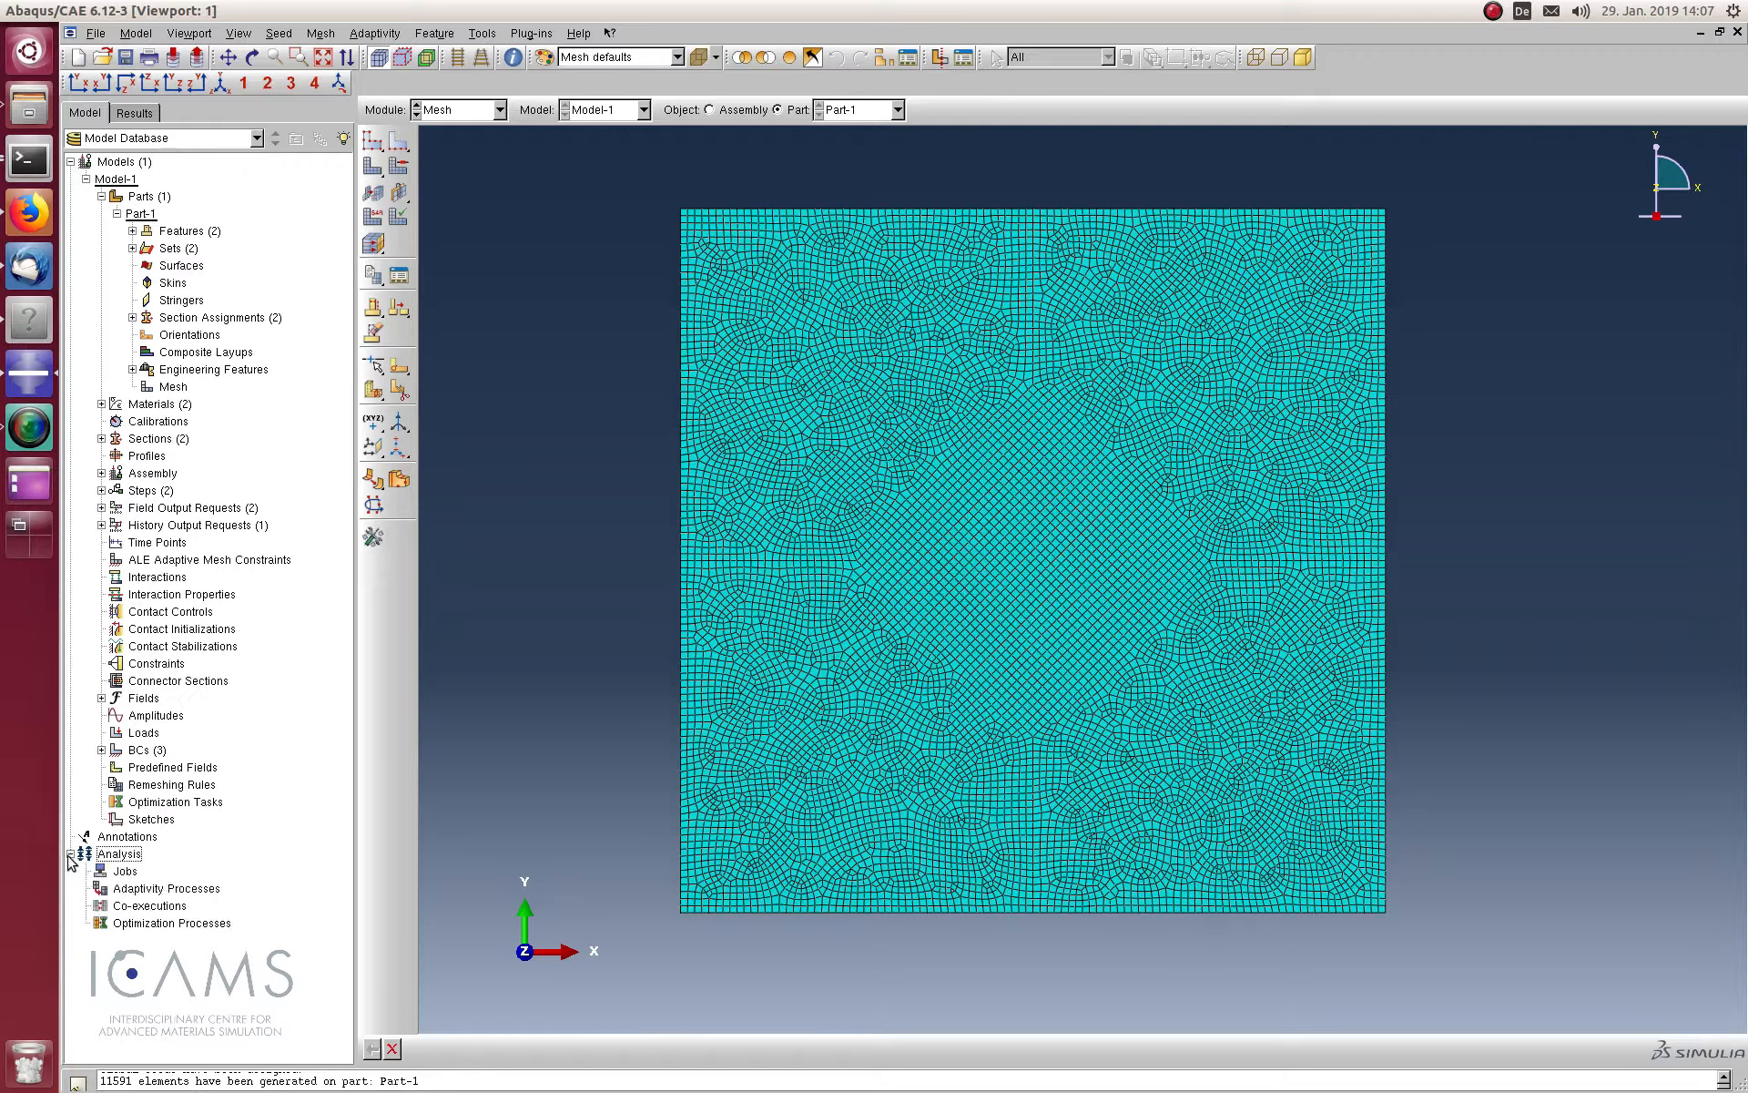
double_click(124, 872)
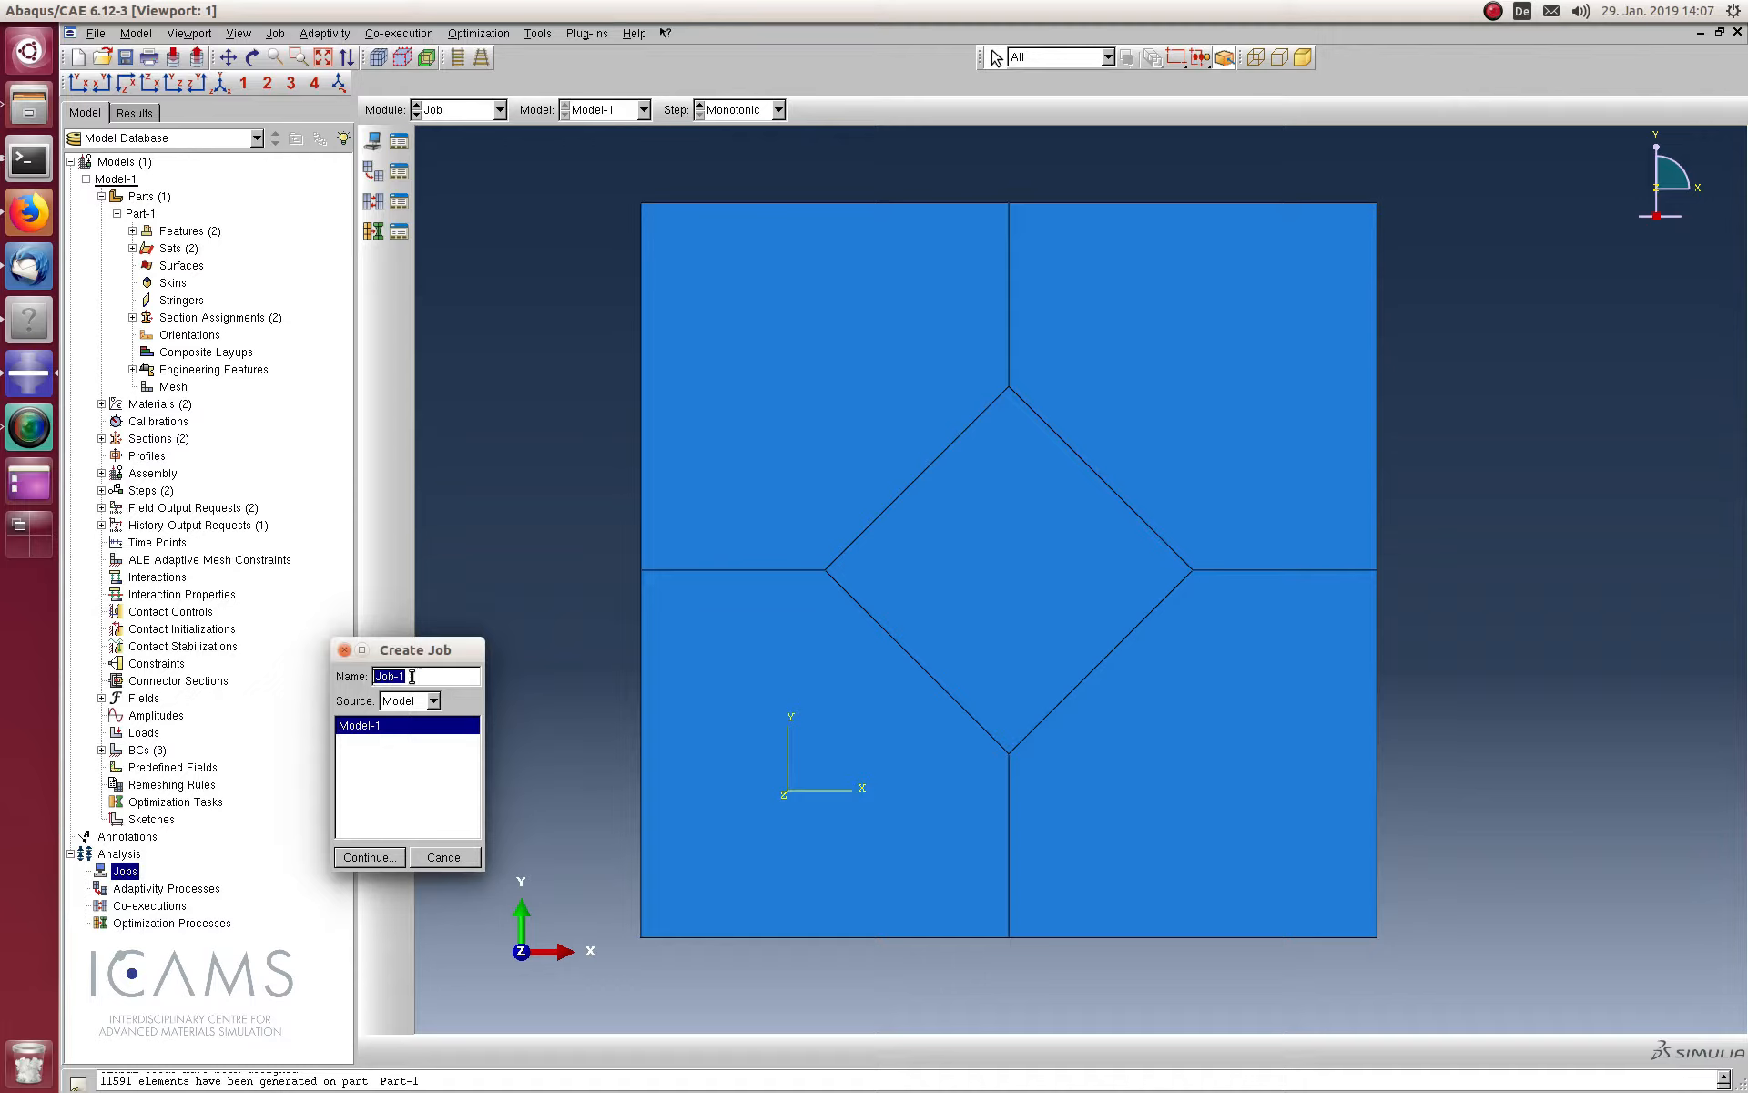
drag(418, 677, 358, 665)
text(InclusionBulk)
click(364, 857)
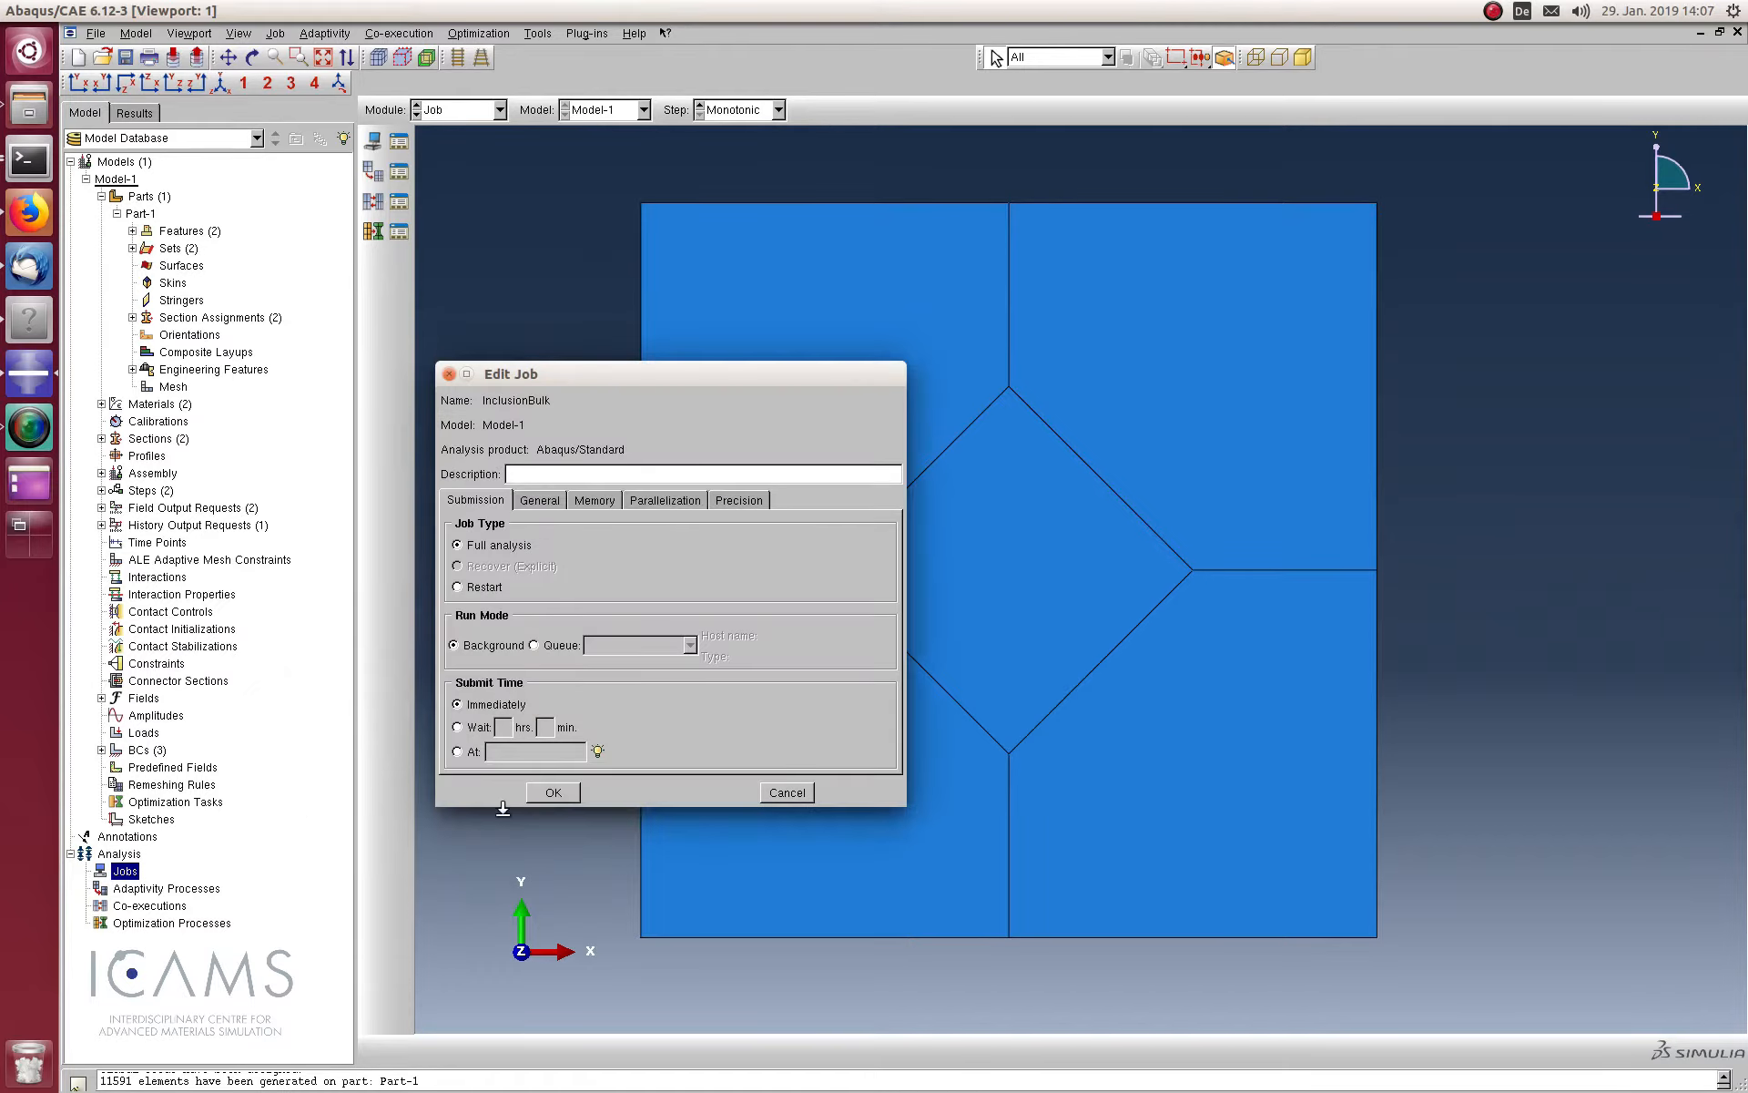
click(553, 793)
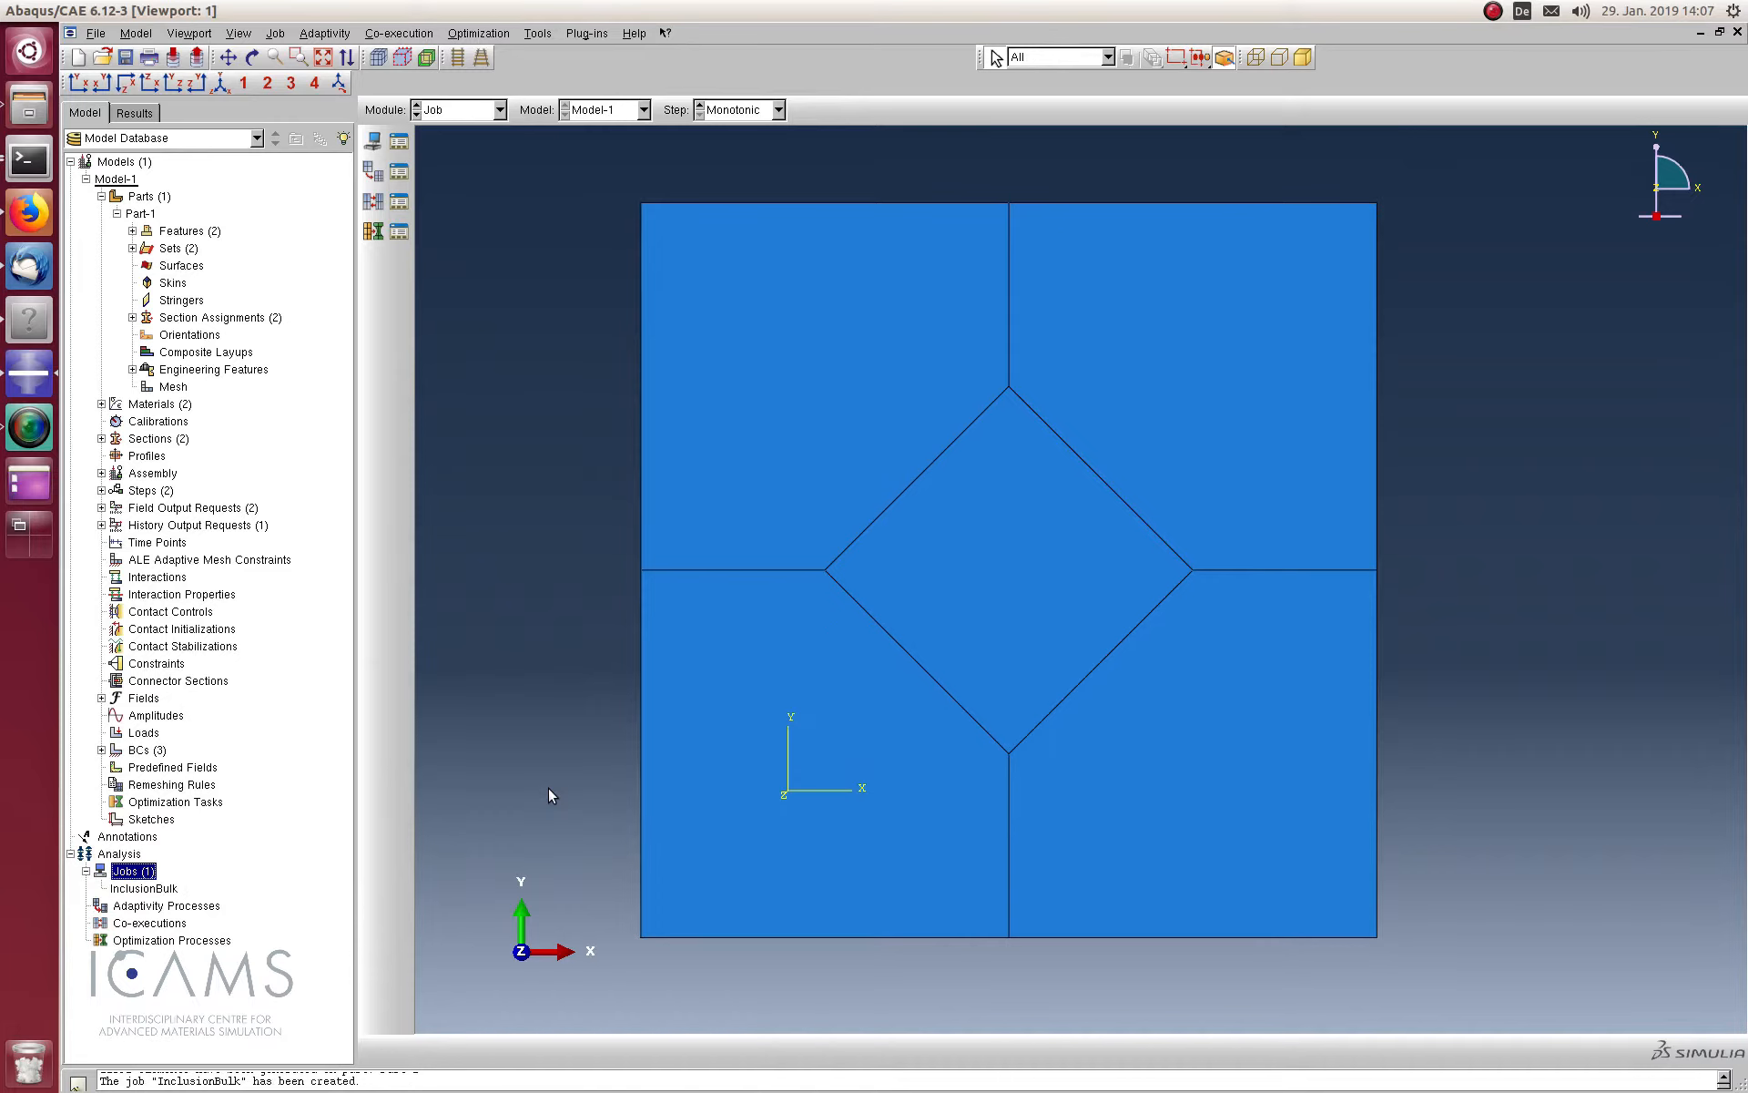
Submit the InclusionBulk job and monitor its increments in an enlarged monitor window, then dismiss the monitor
right_click(153, 890)
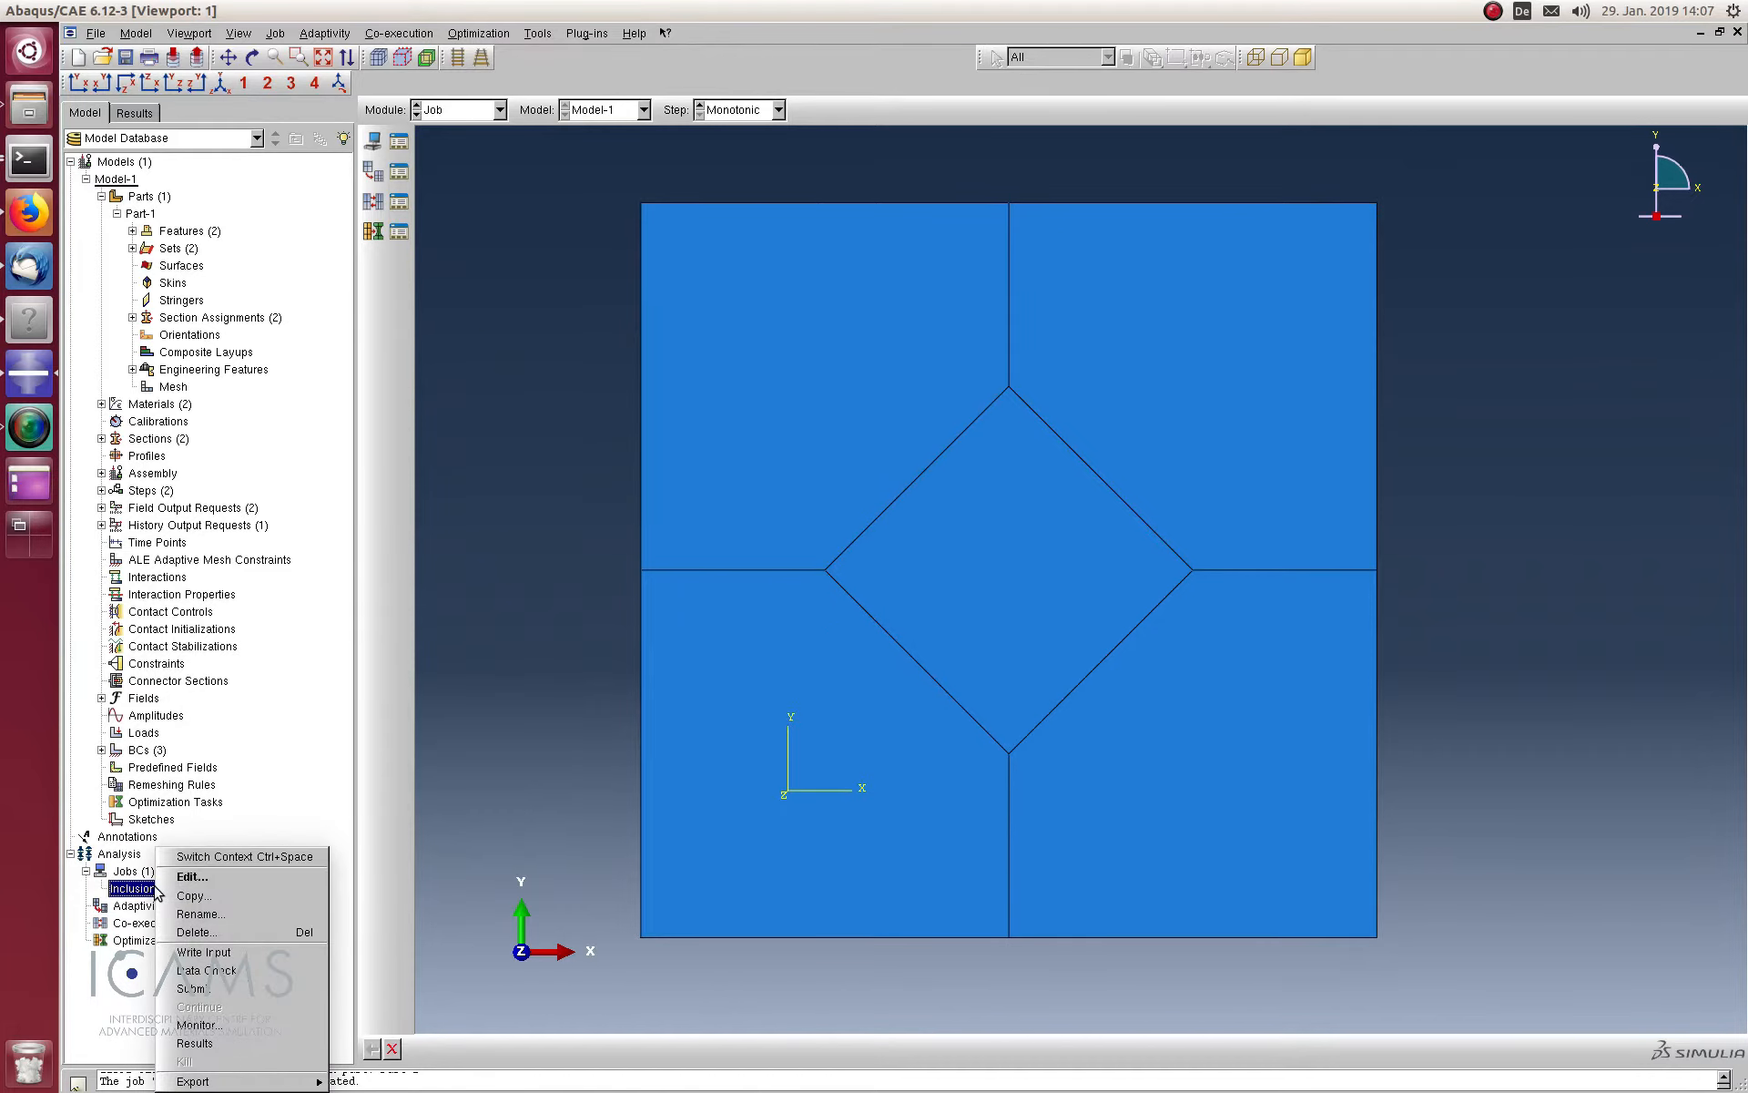
click(196, 988)
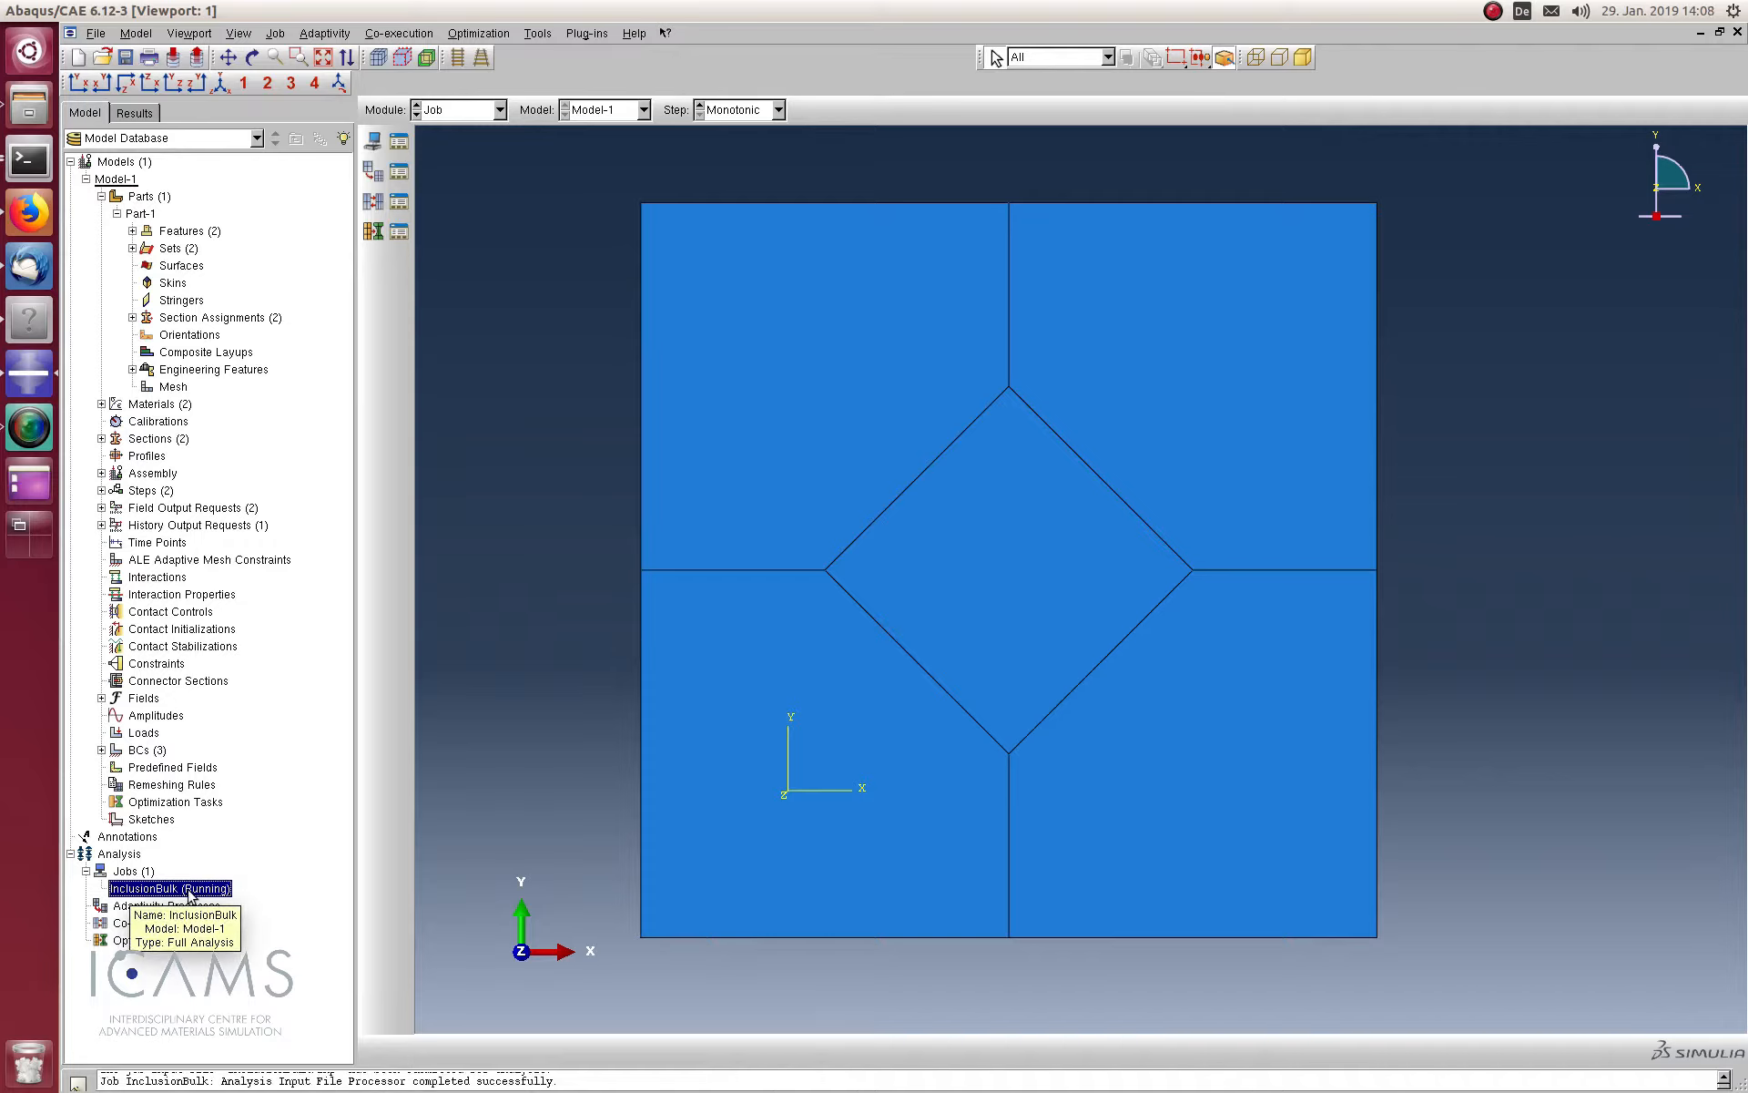
right_click(188, 894)
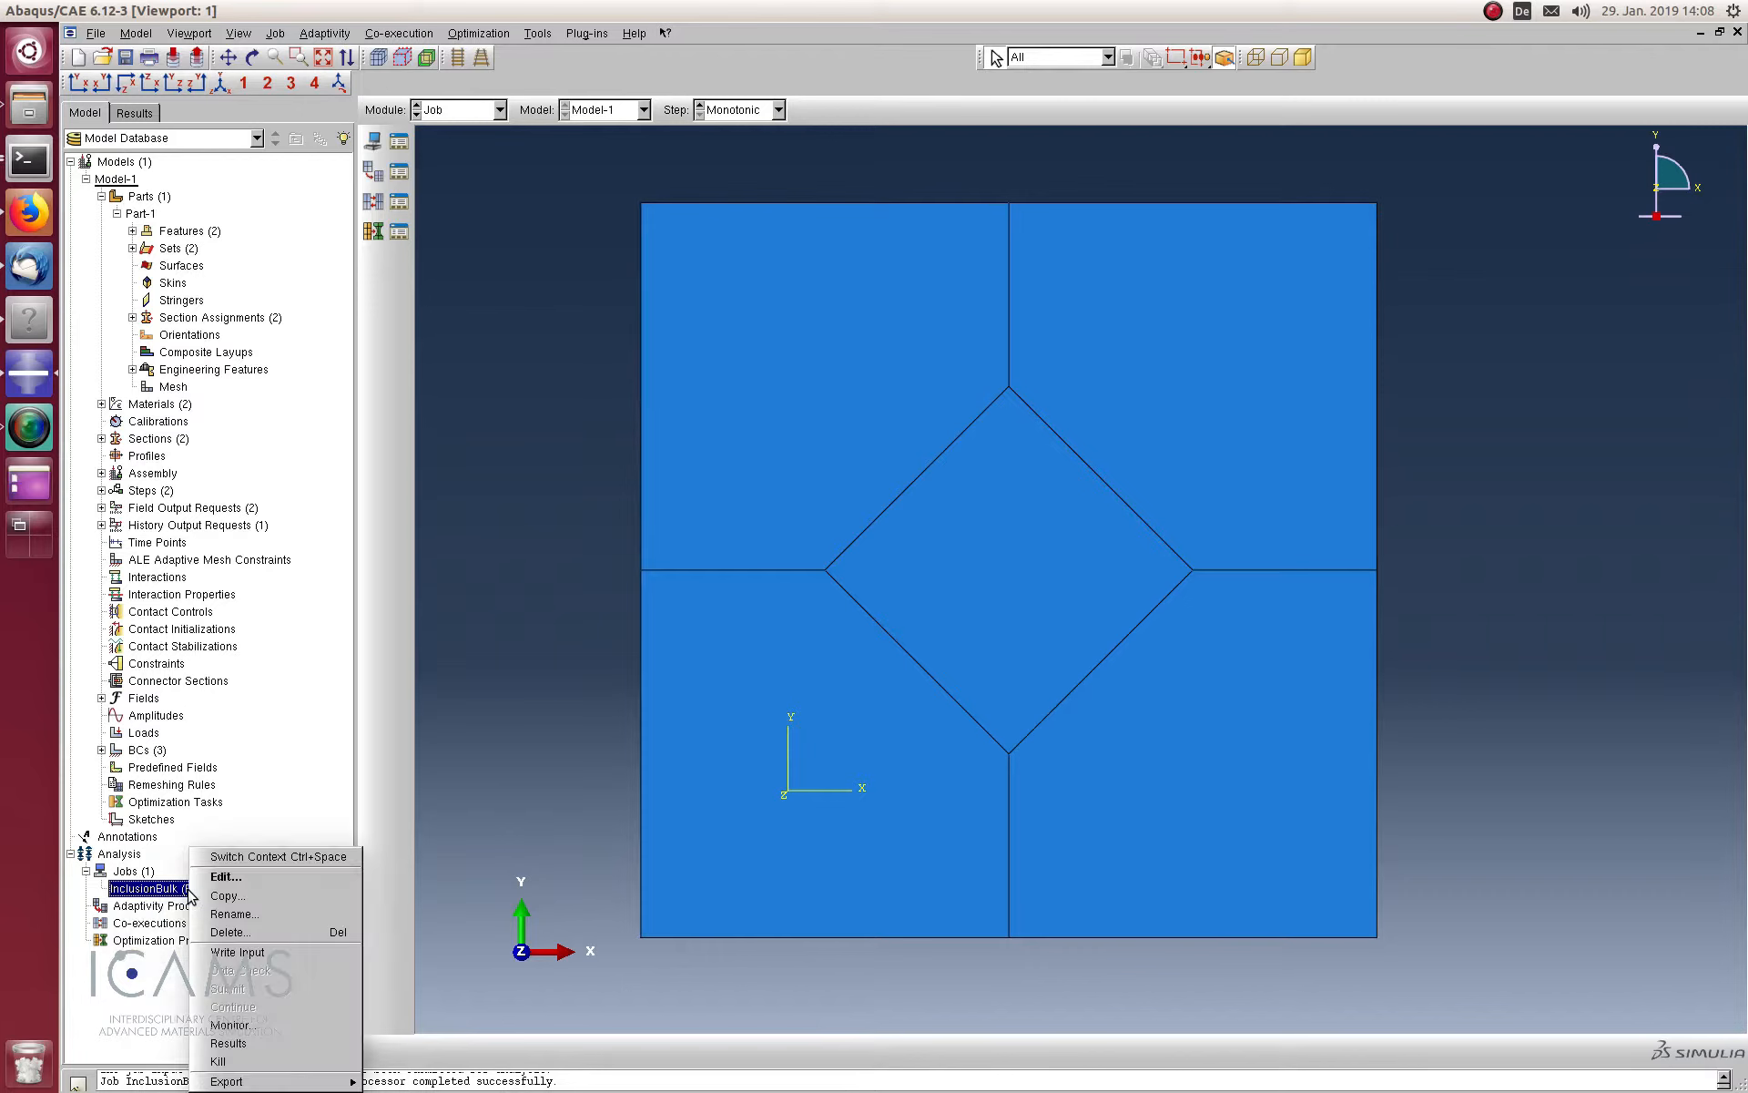
click(229, 1025)
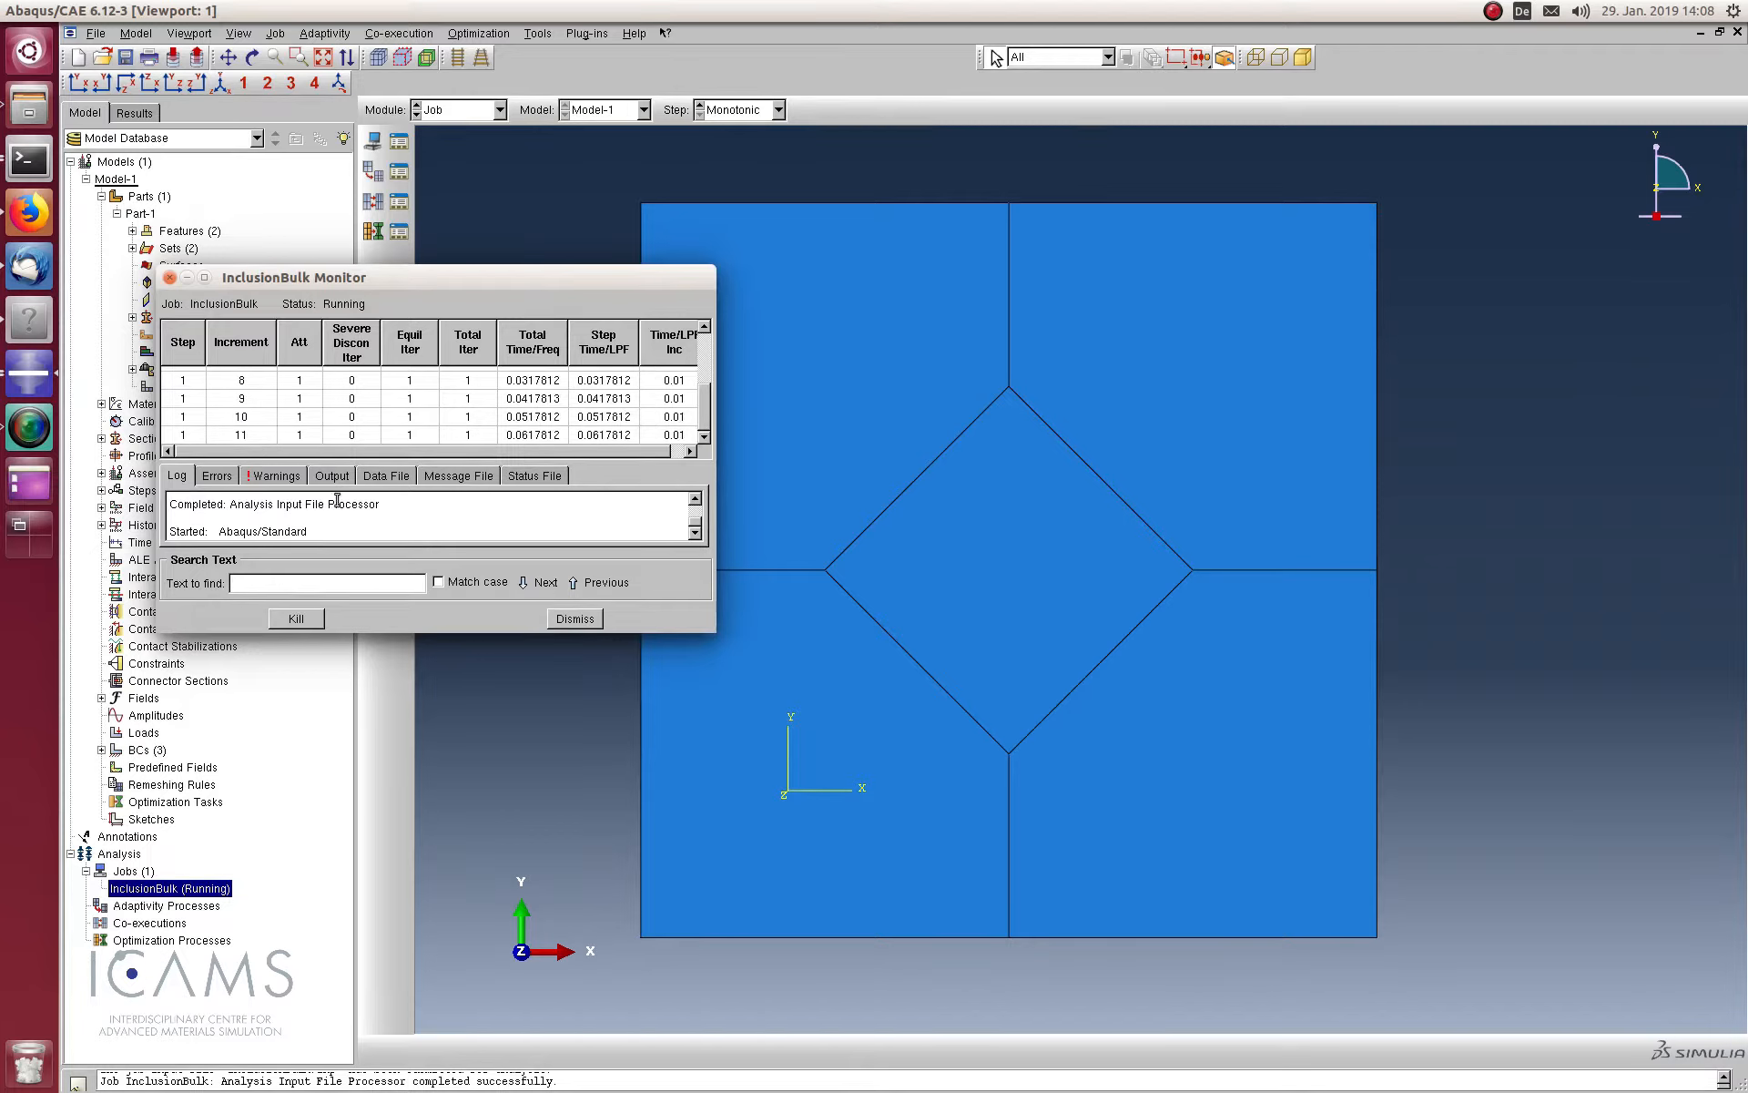
drag(715, 628, 983, 935)
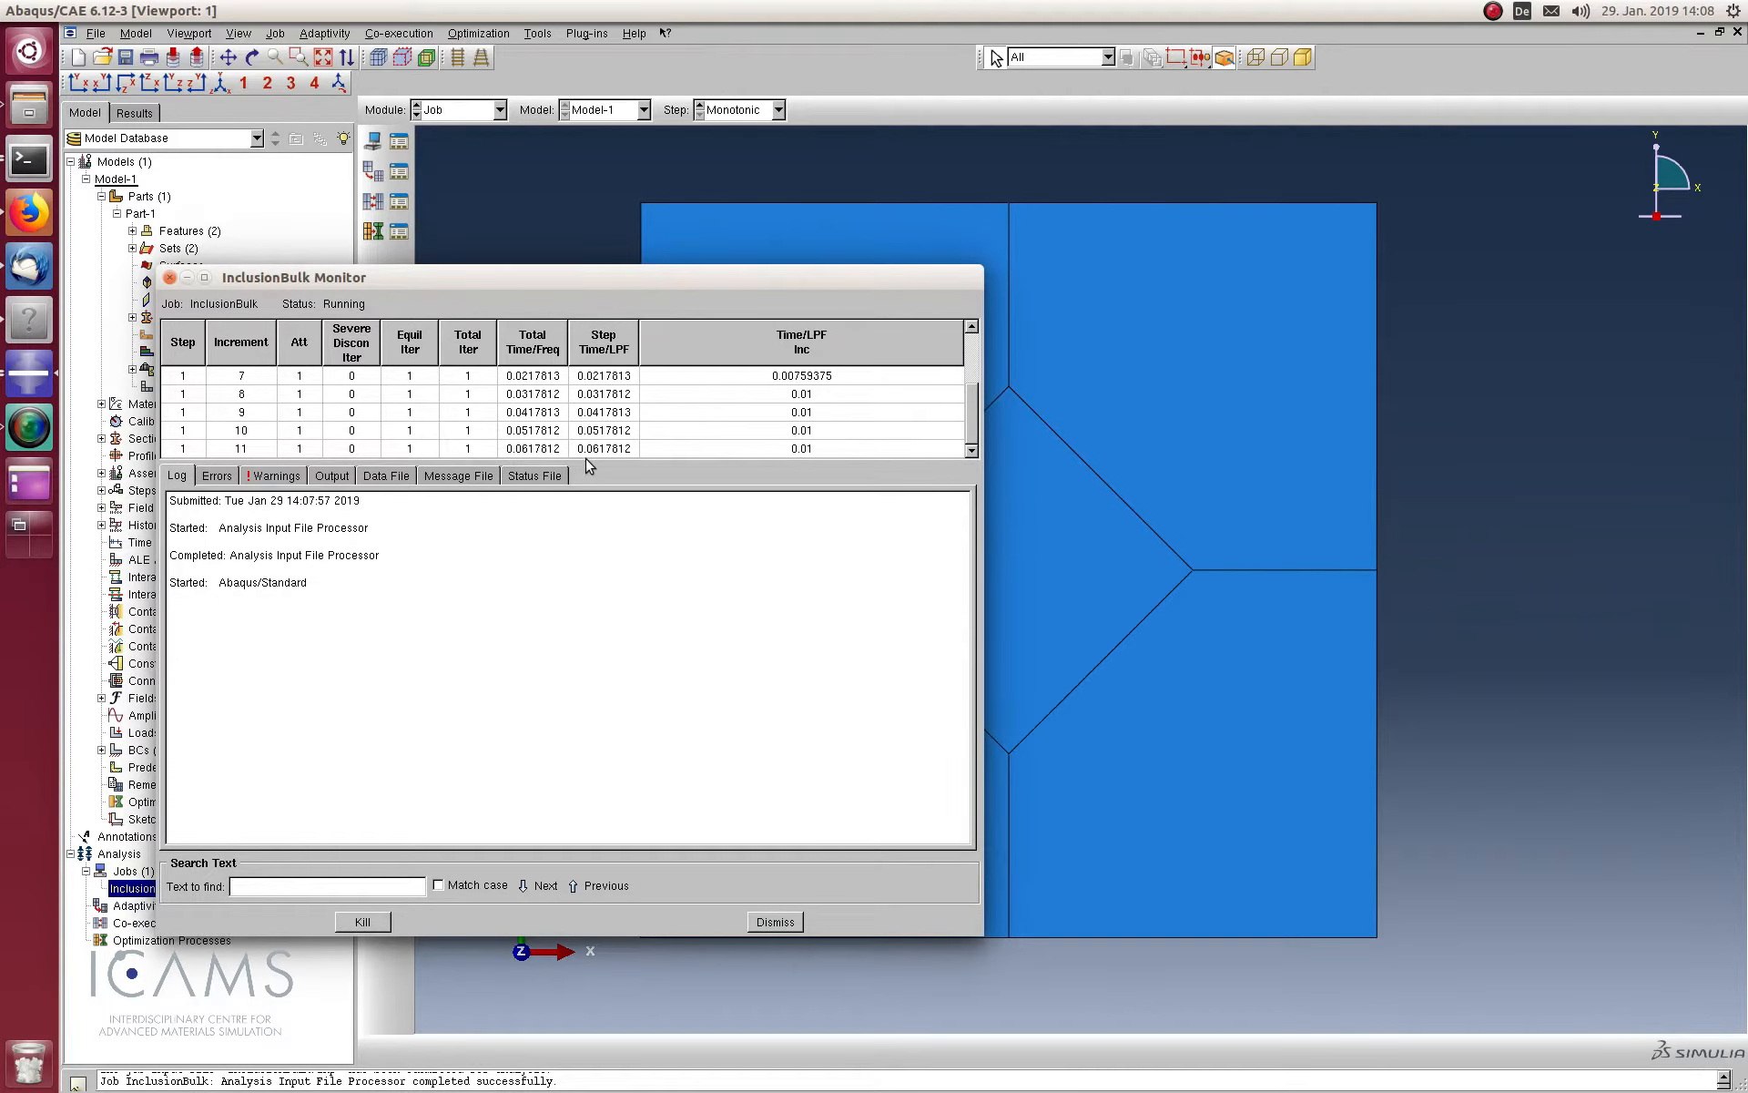
drag(592, 462, 623, 626)
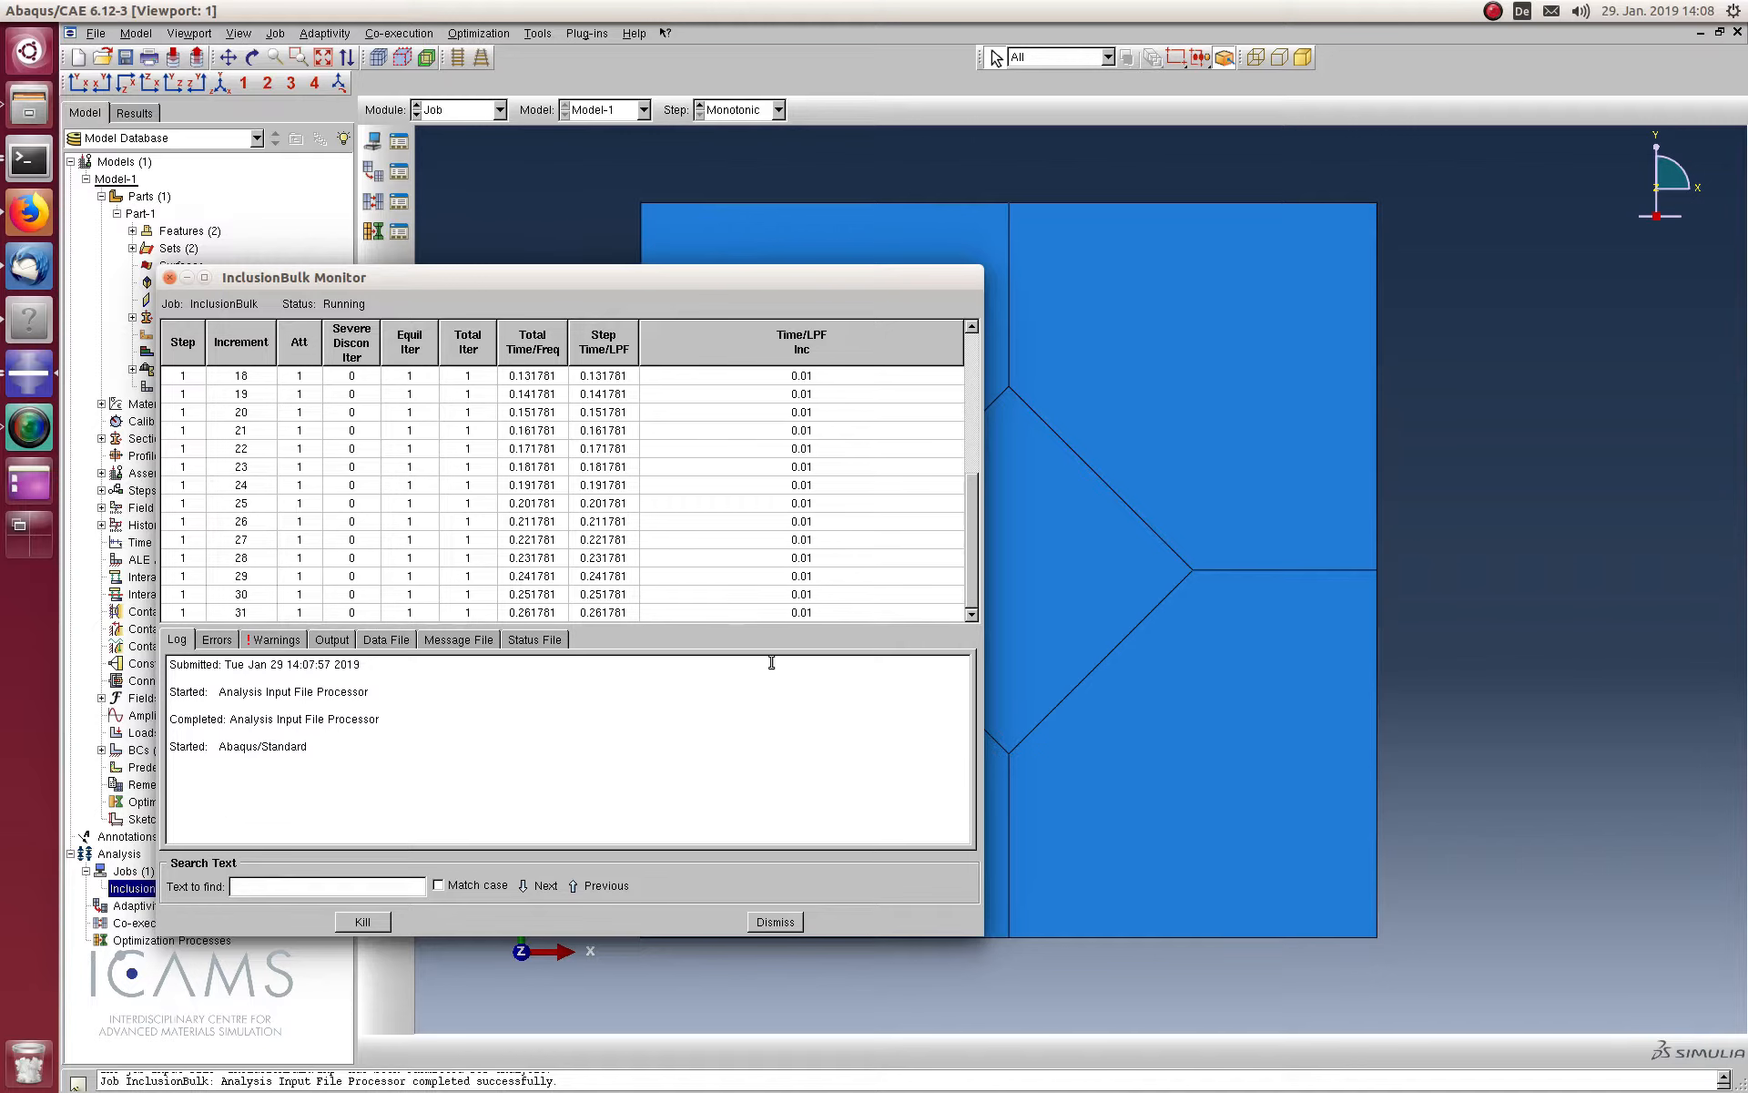
click(777, 922)
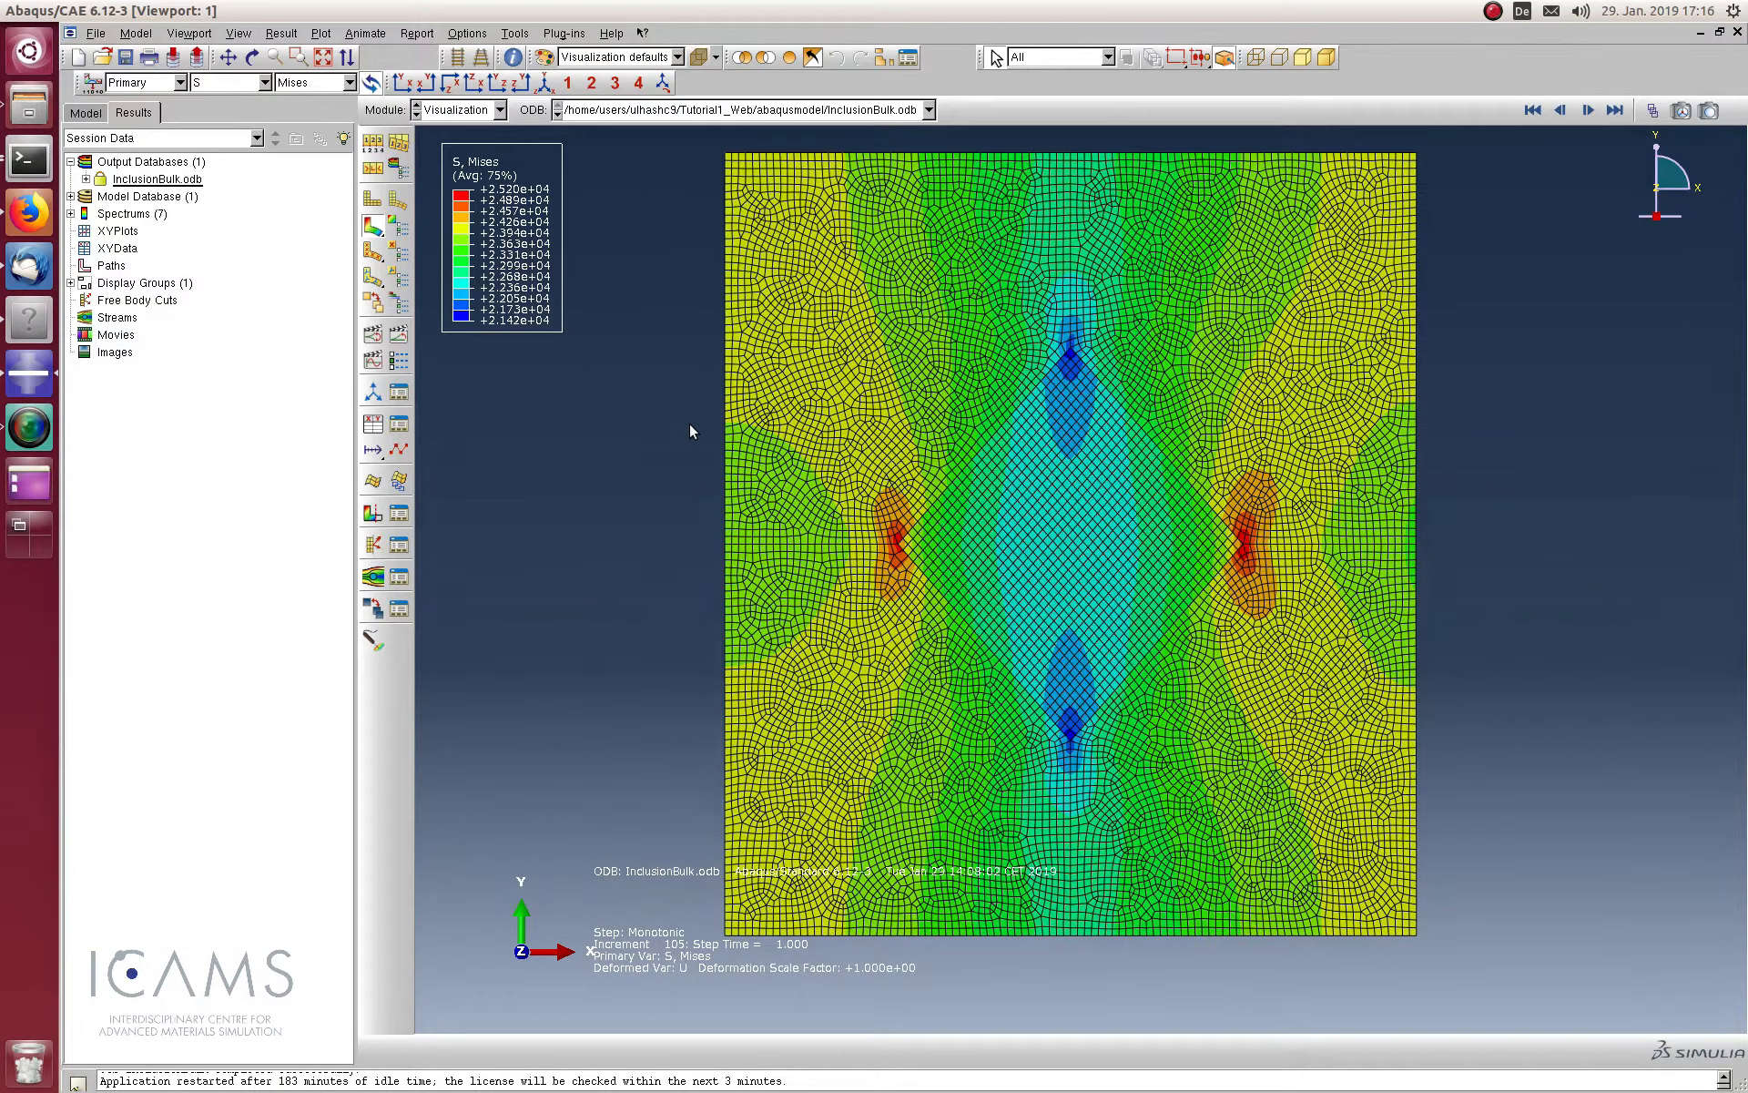
click(95, 35)
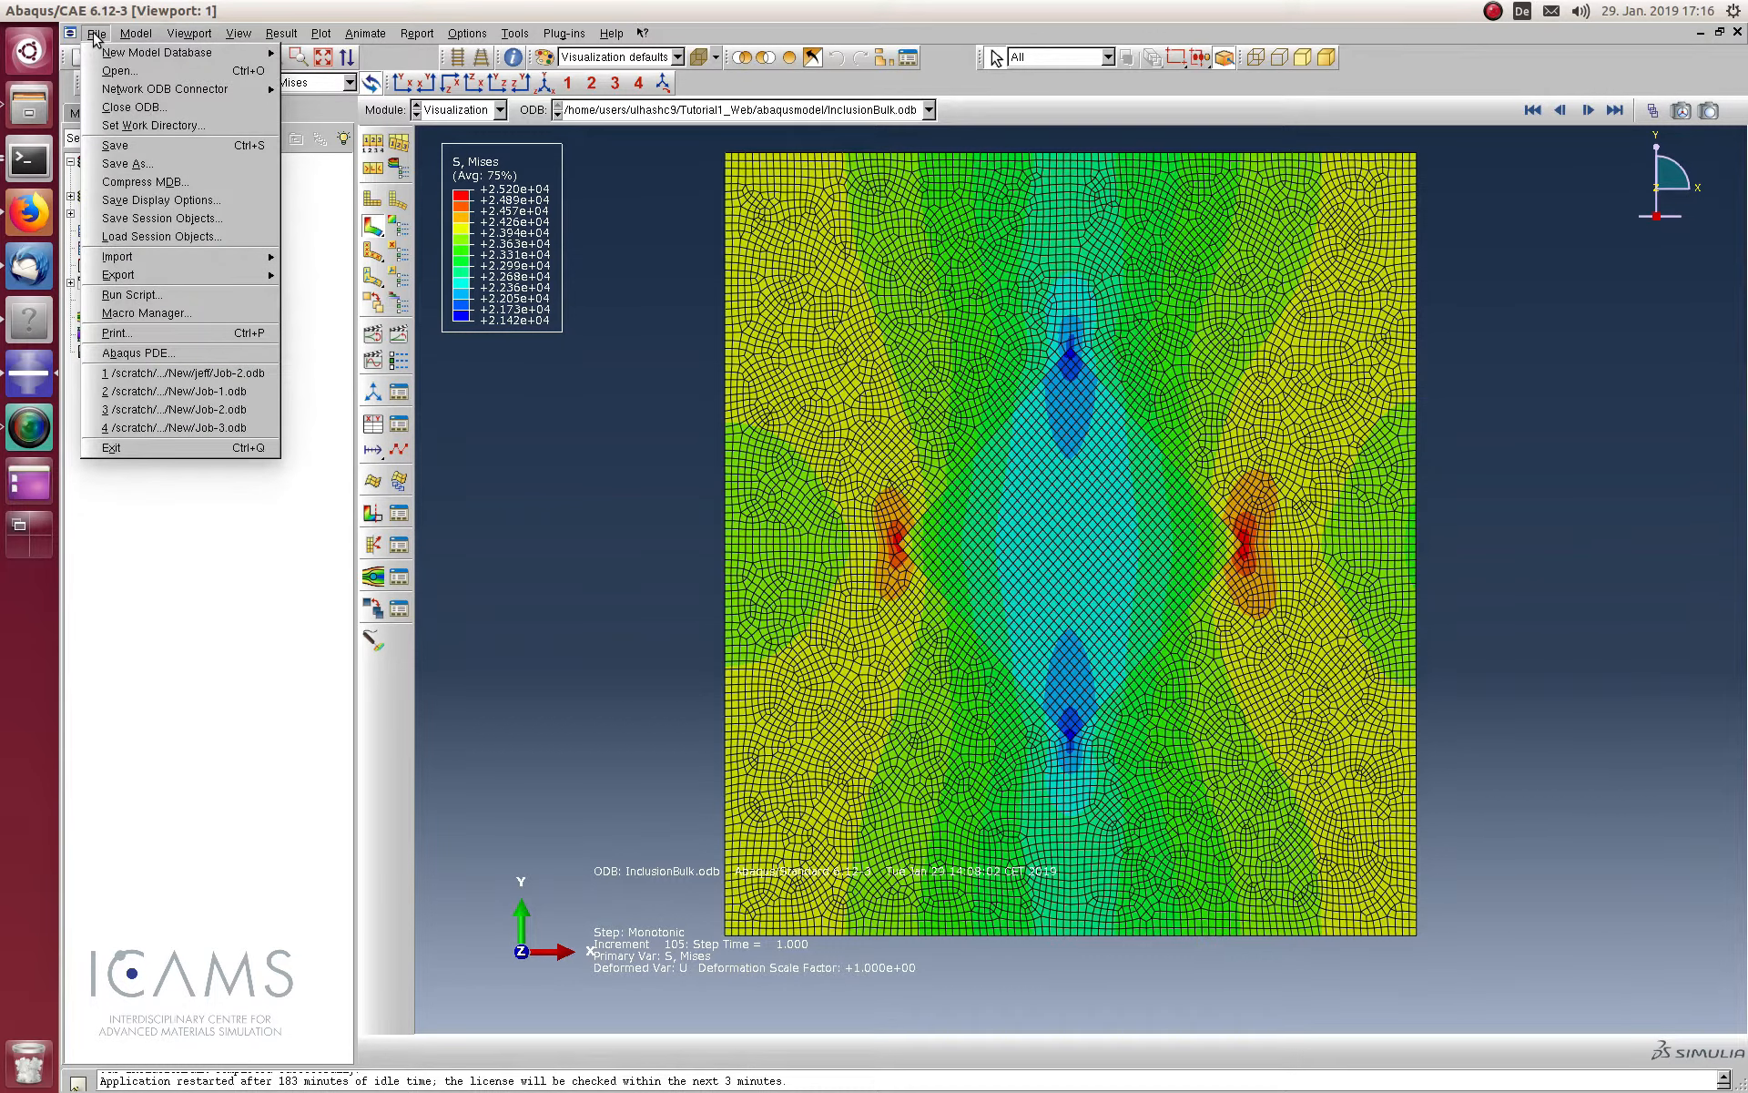
click(166, 335)
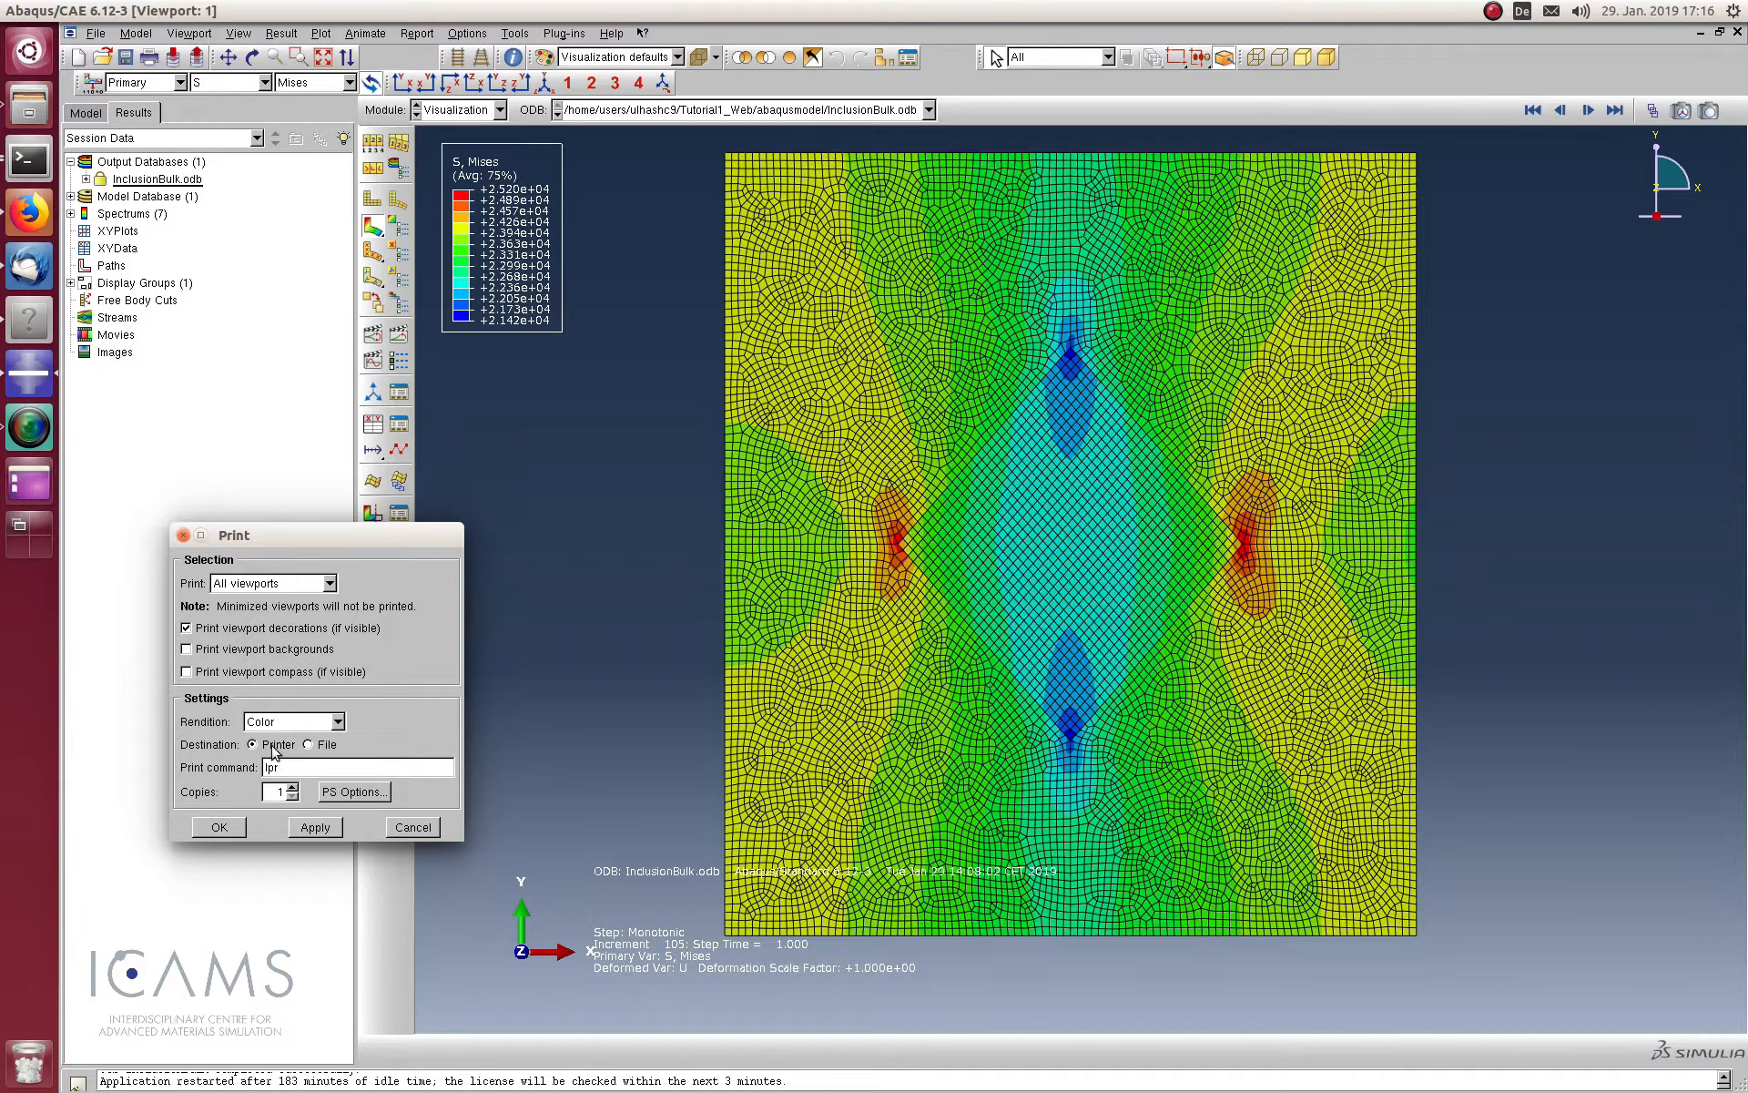
click(309, 745)
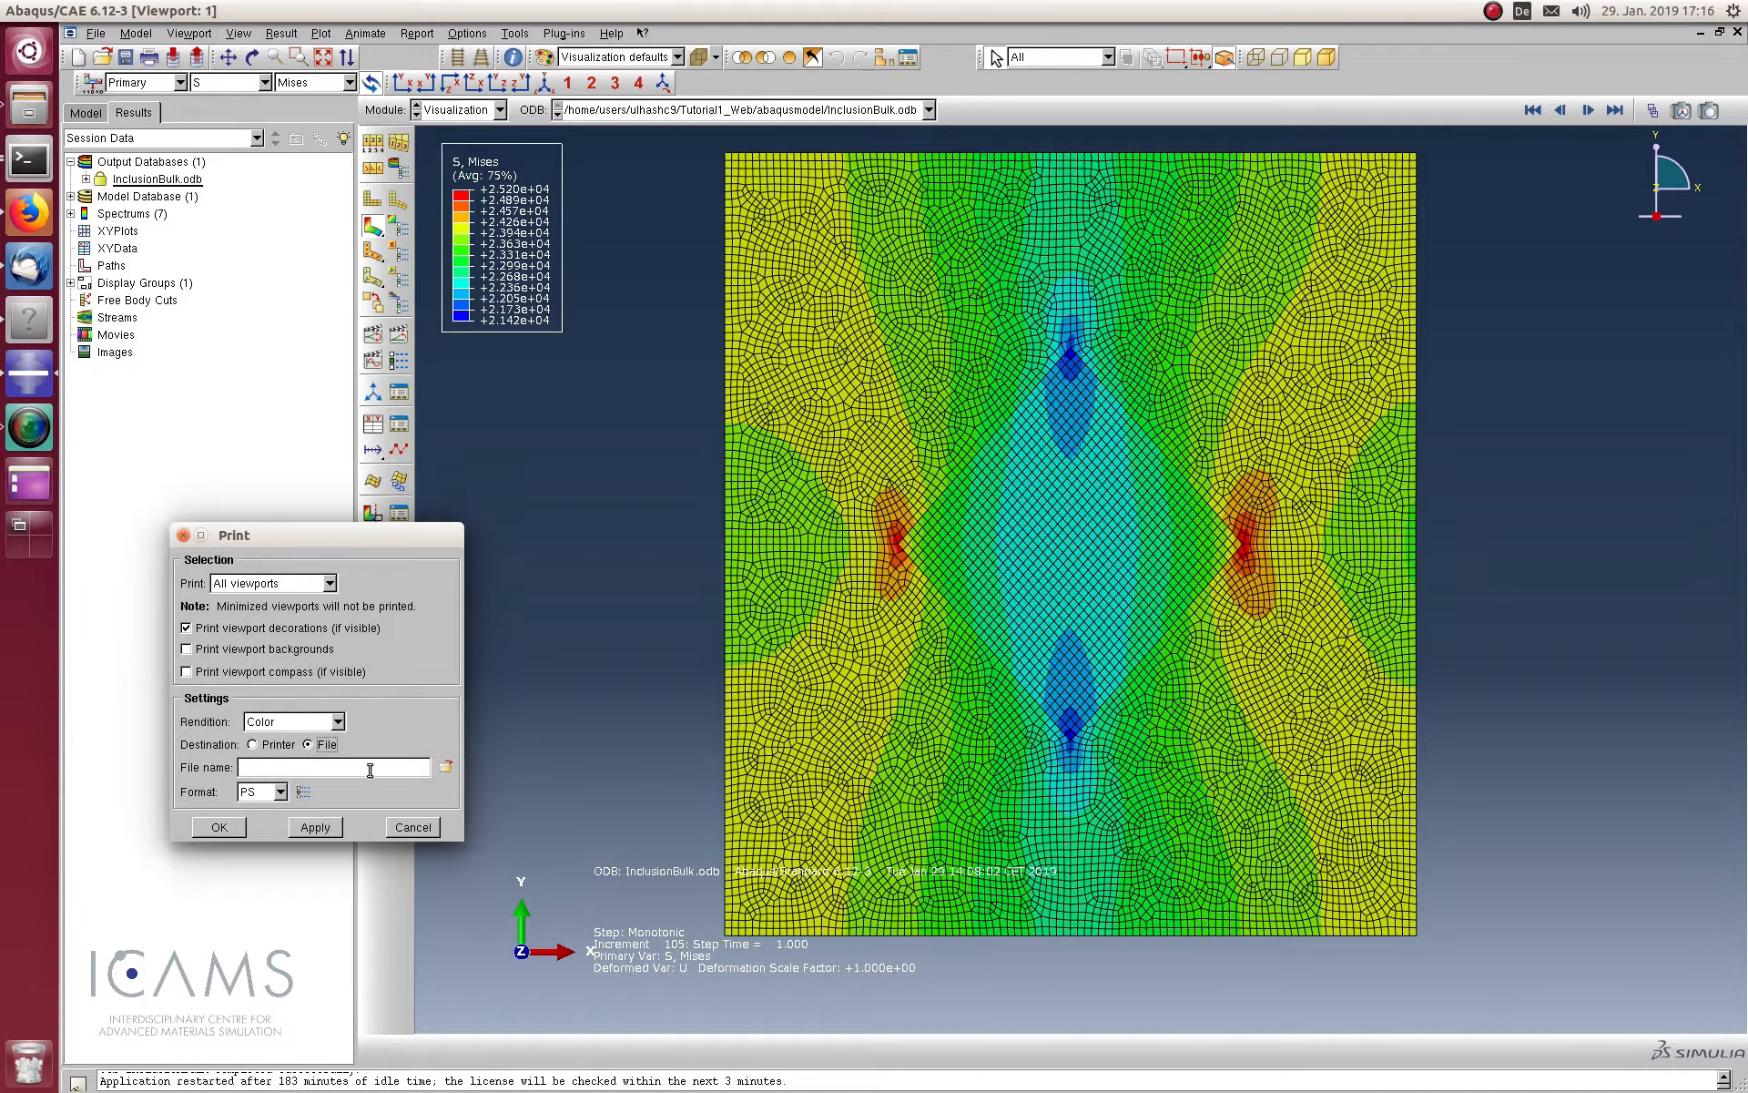
click(282, 792)
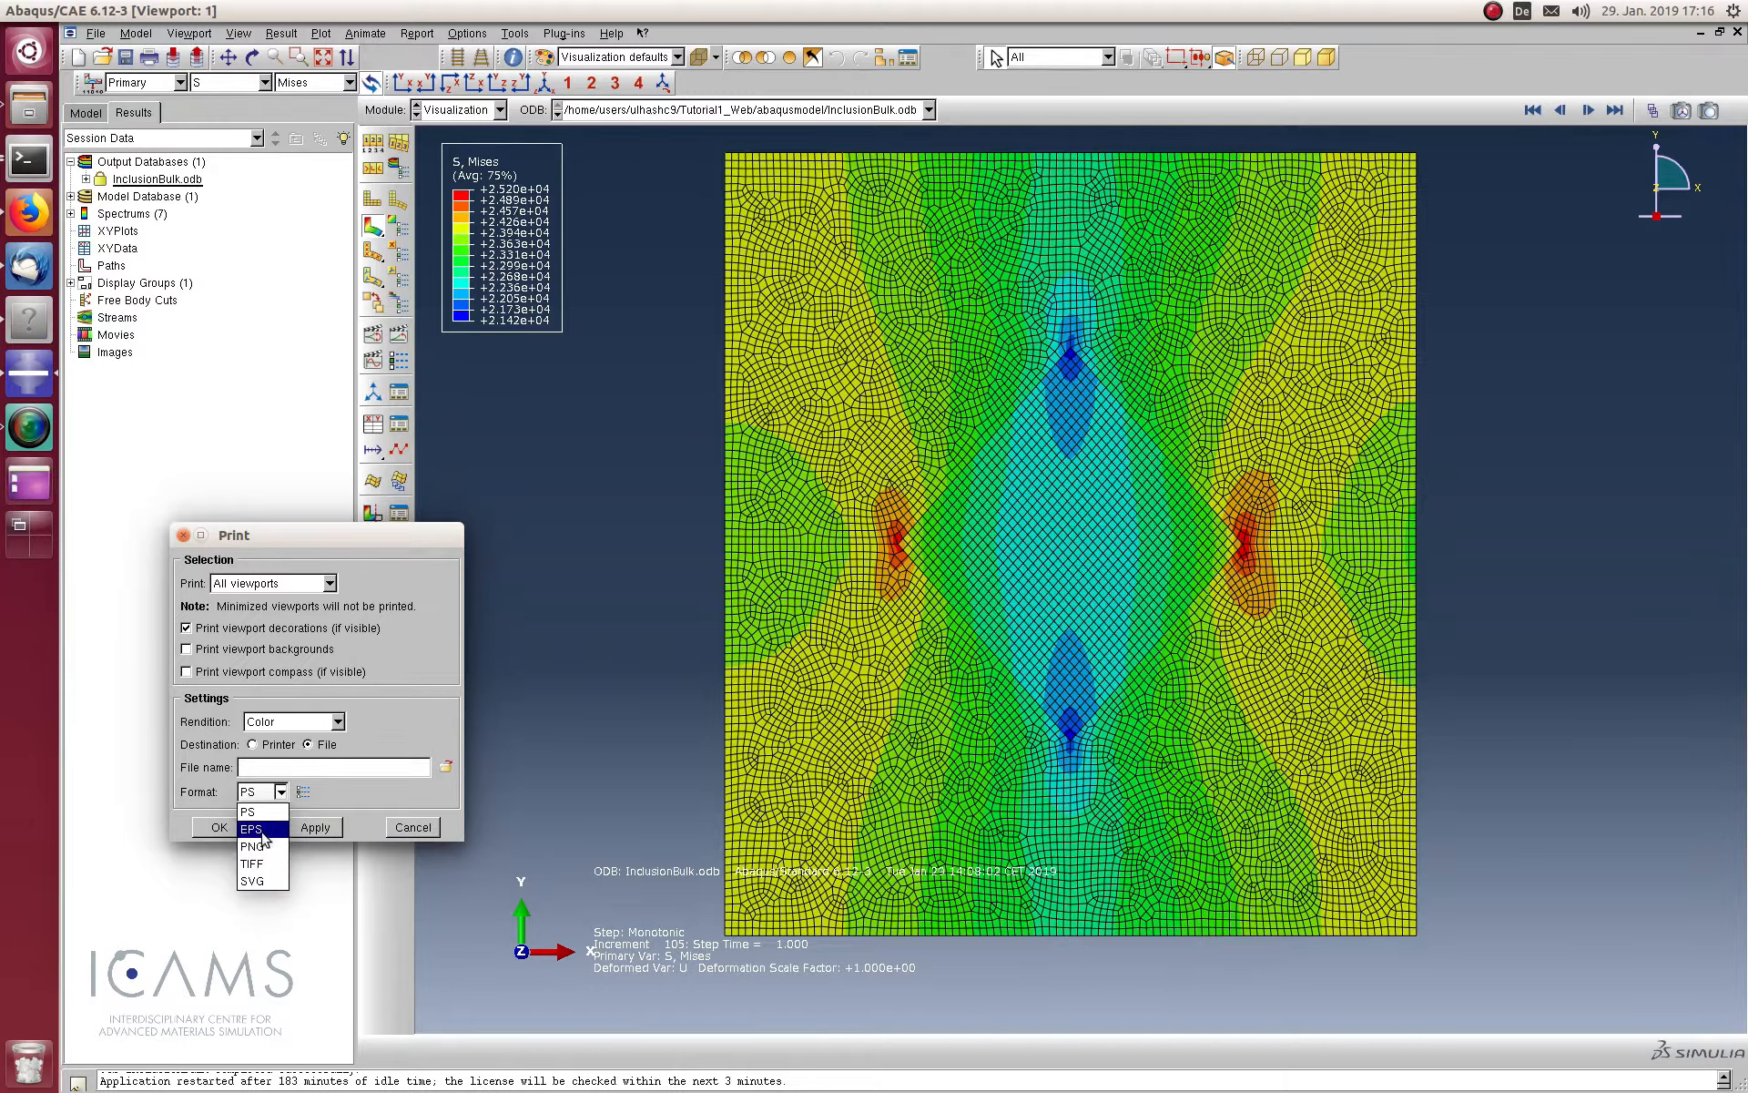
click(350, 806)
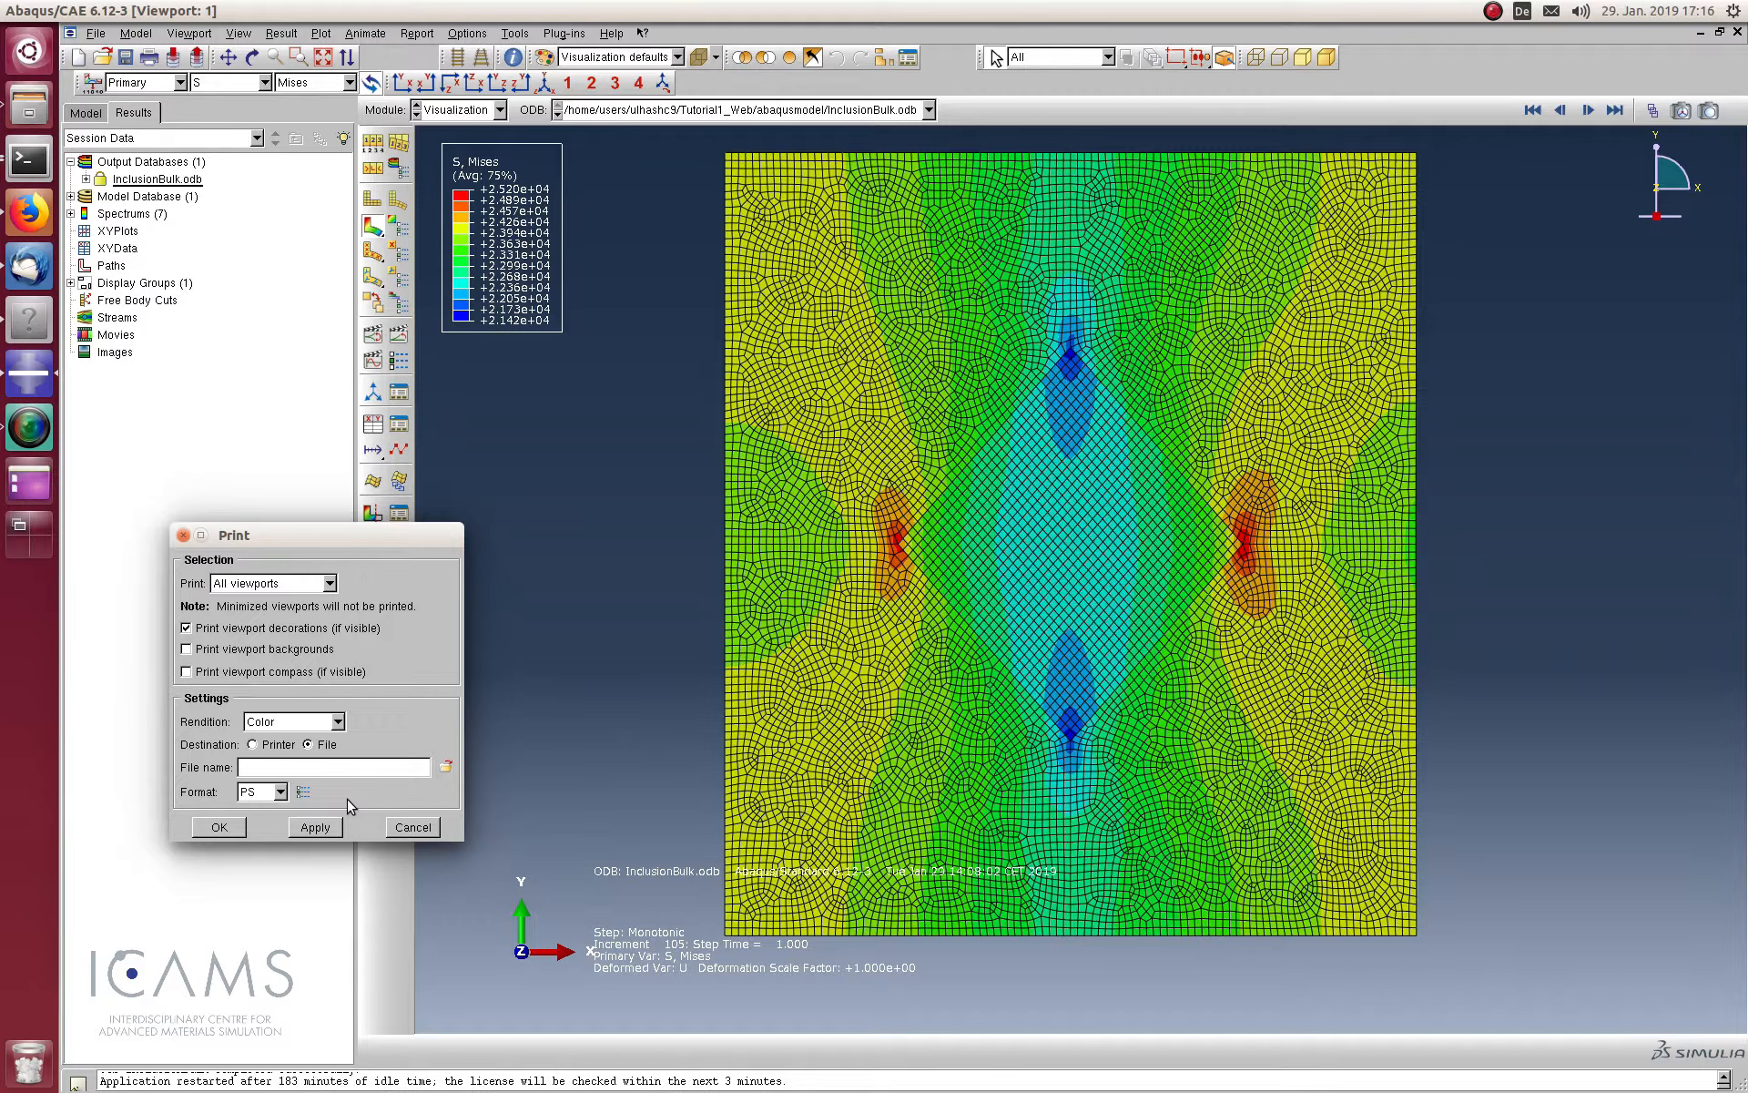
click(413, 827)
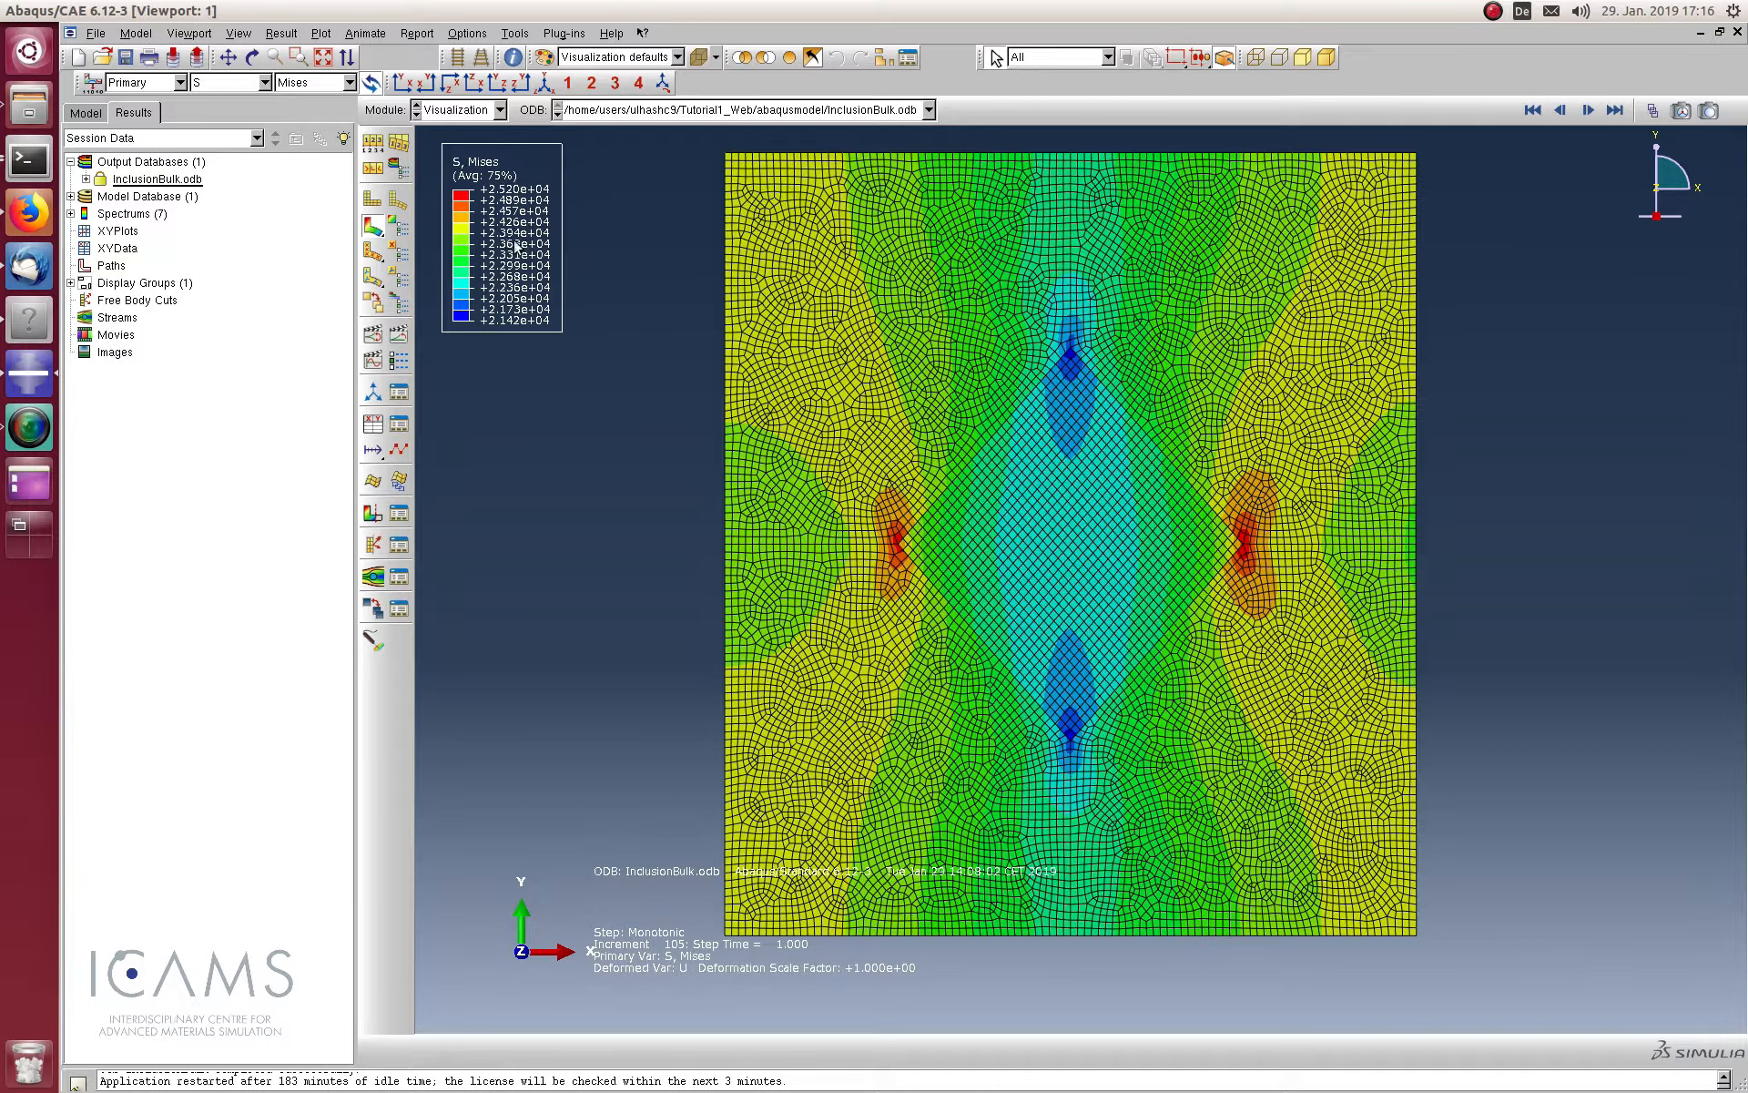
Set the Mises stress contour plot to 20 discrete contour intervals
click(448, 35)
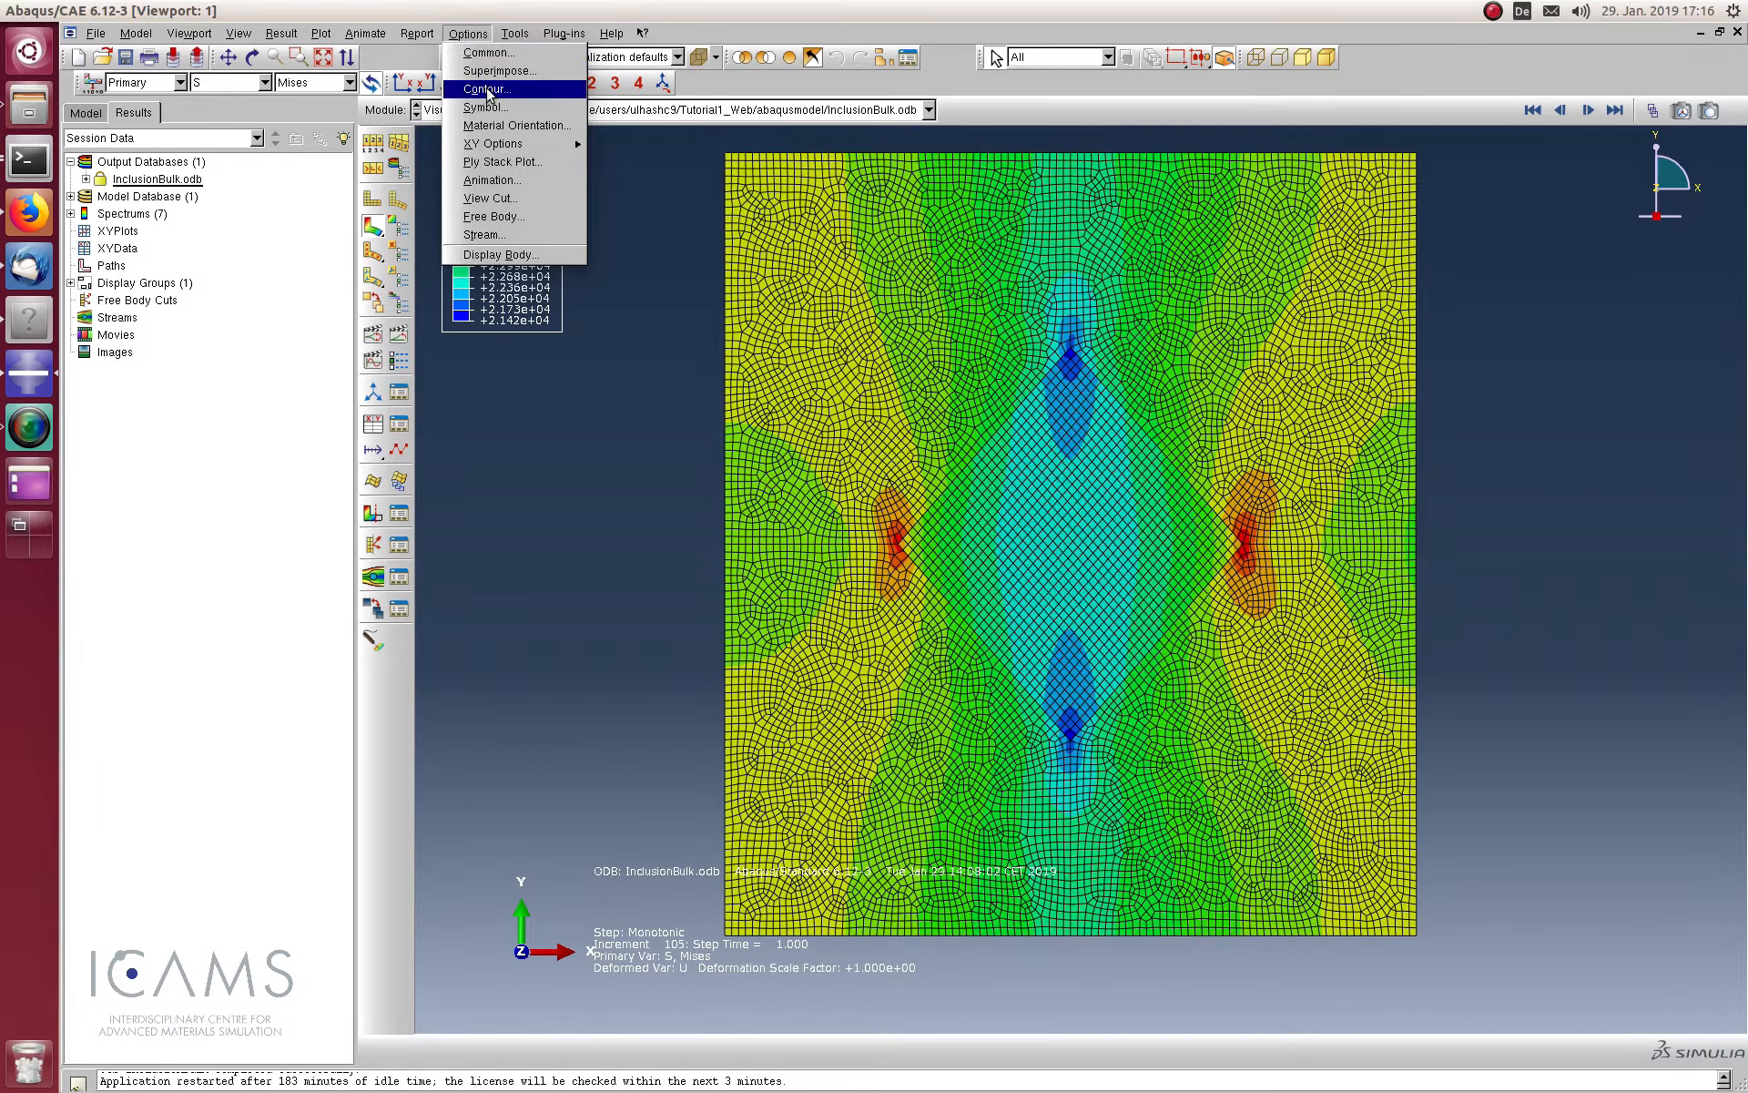
click(487, 89)
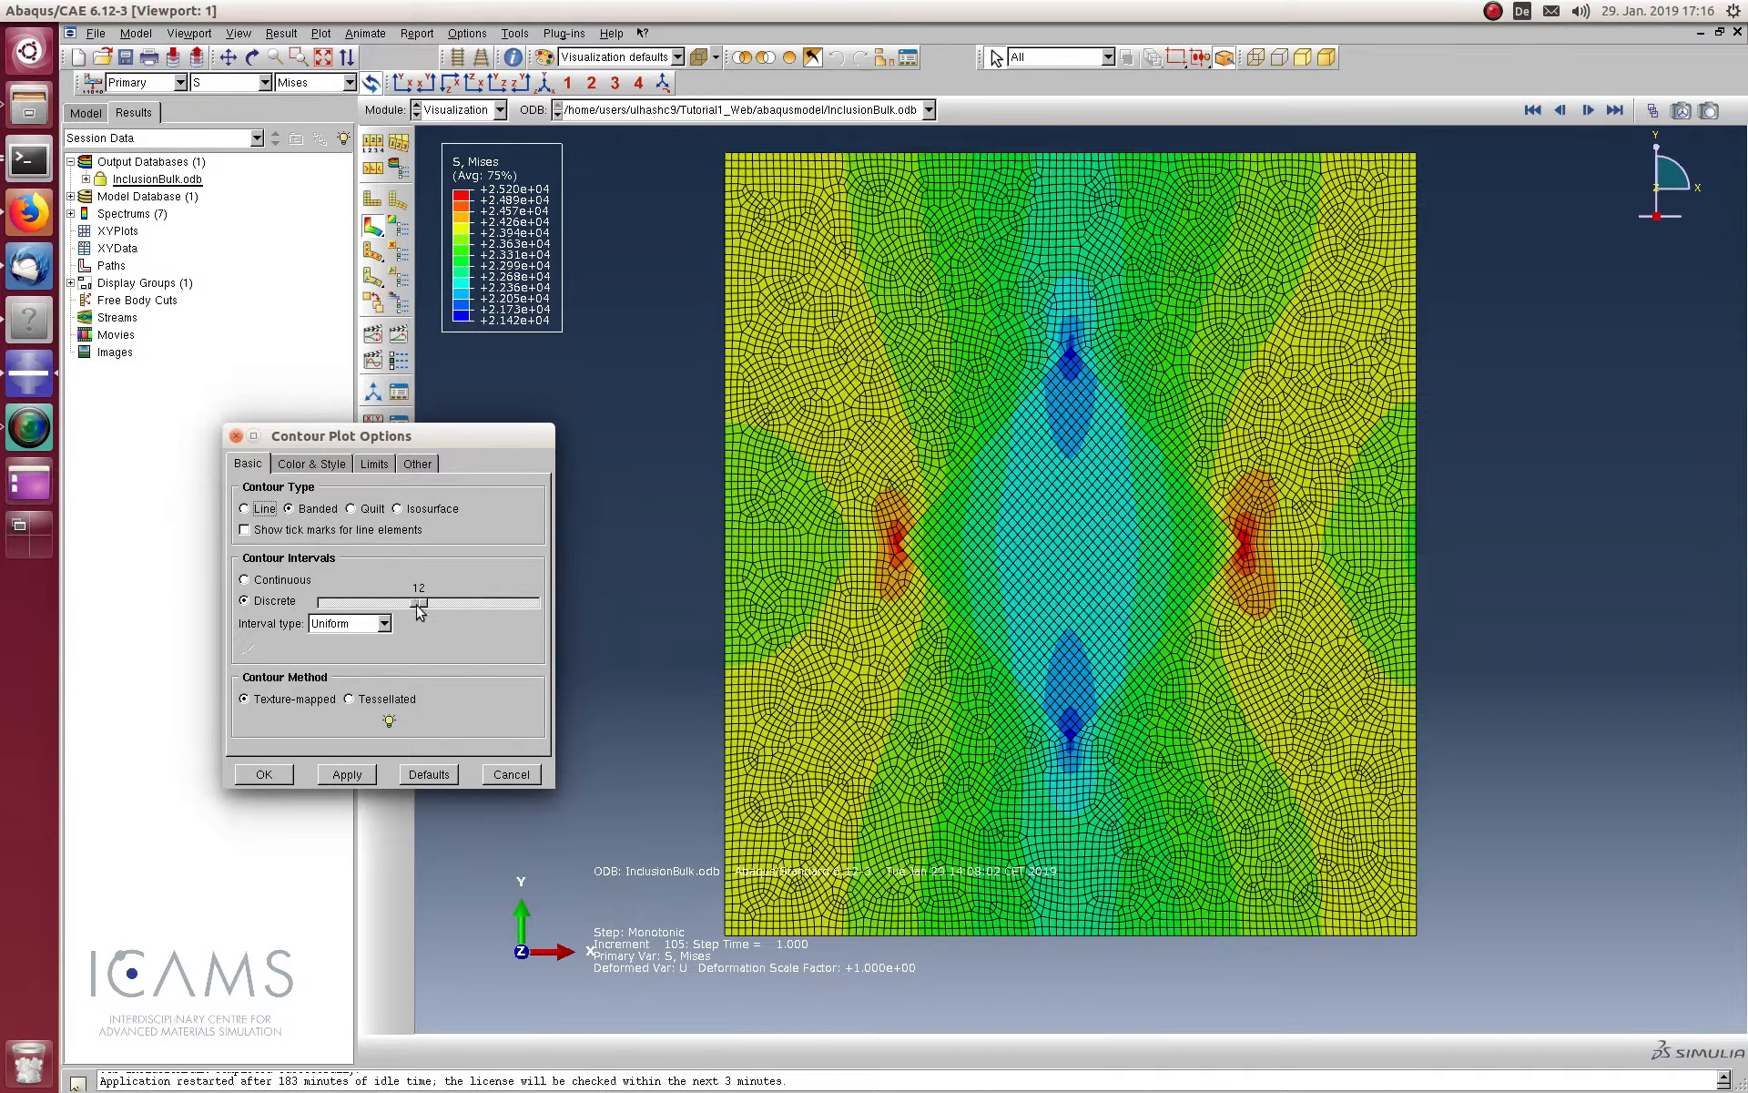
drag(416, 604, 493, 607)
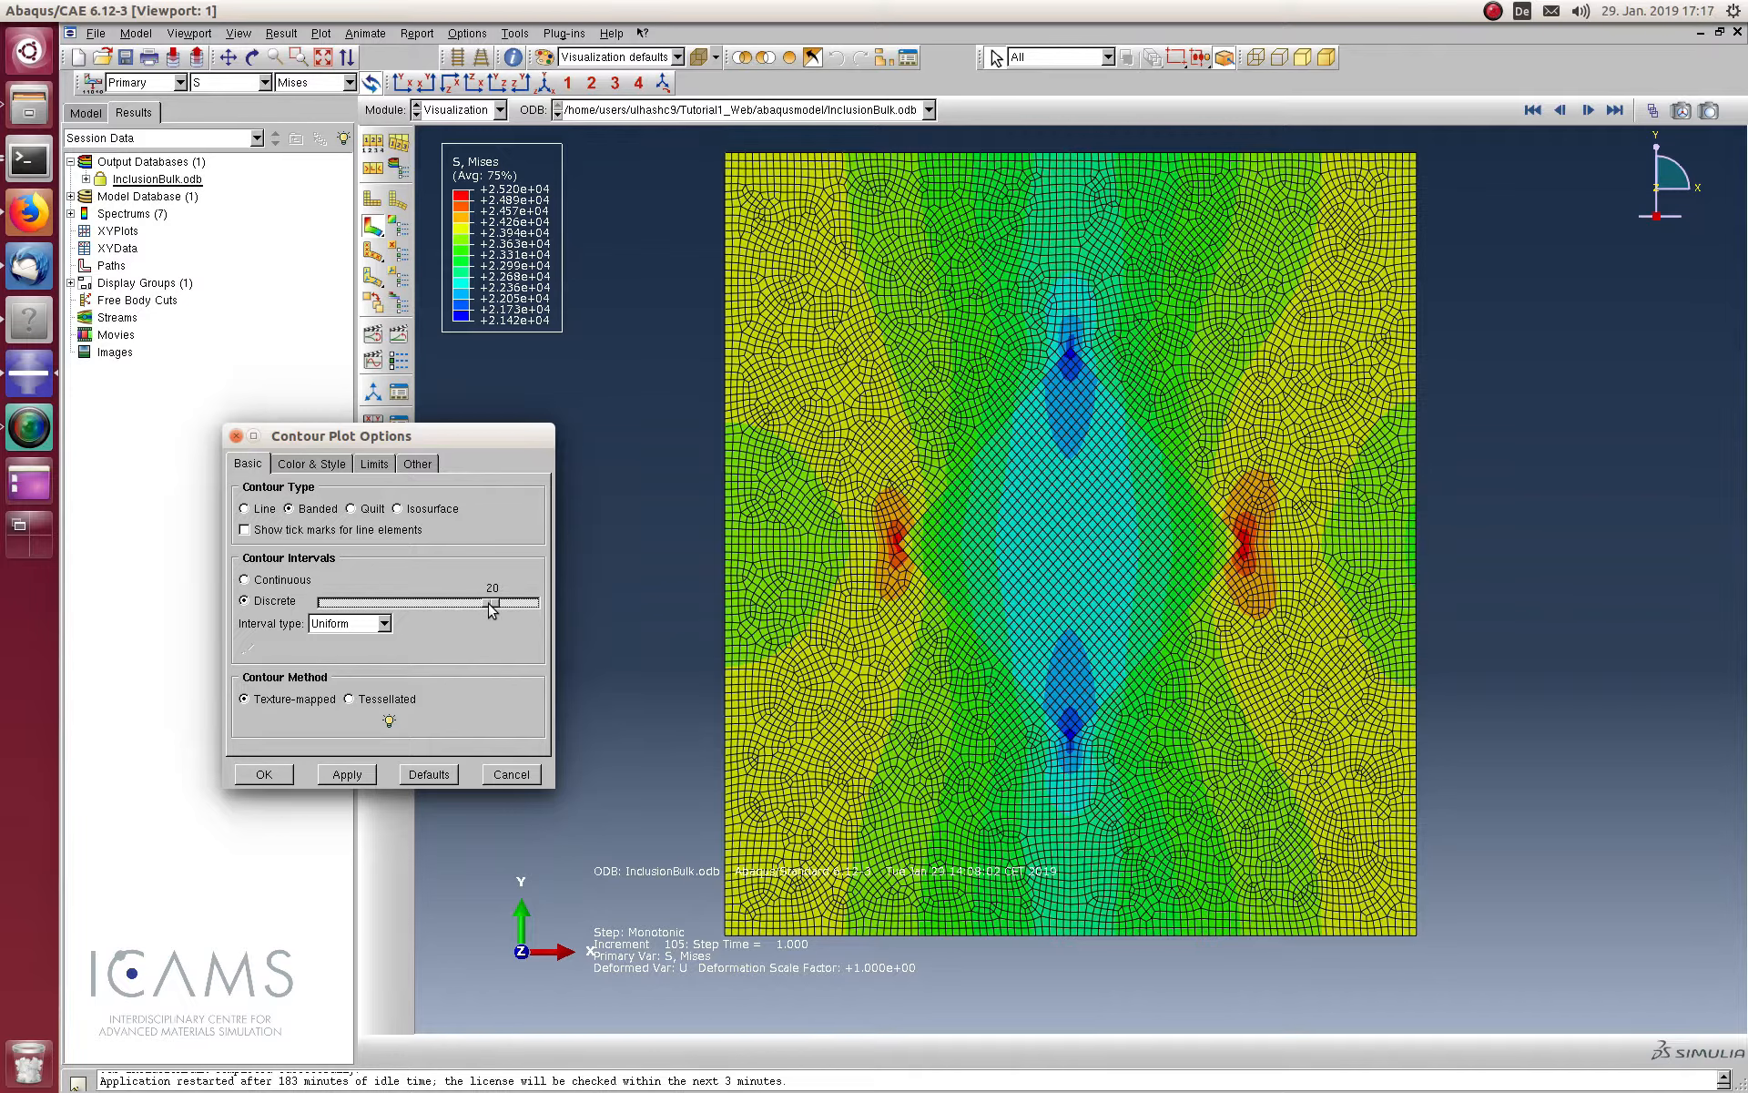
click(347, 776)
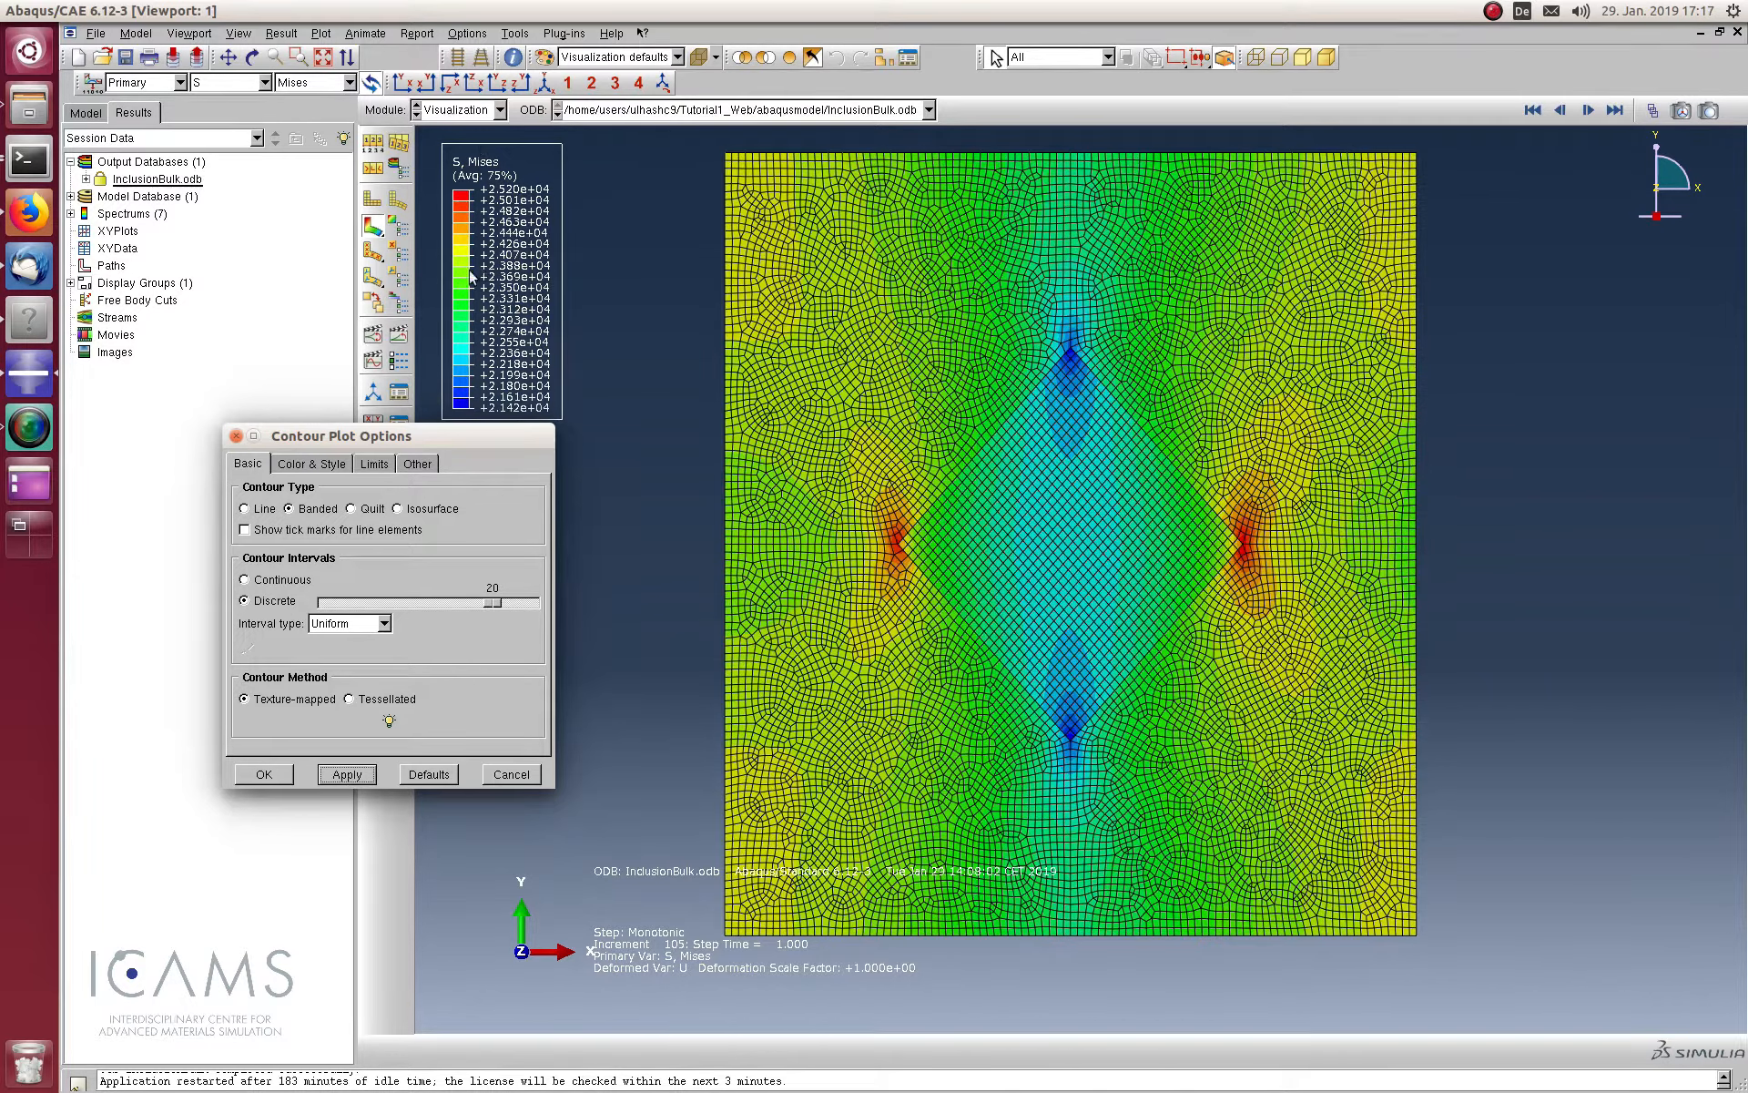
Specify the contour limits manually with a maximum of 25200 and a minimum of 21400
drag(435, 436, 419, 547)
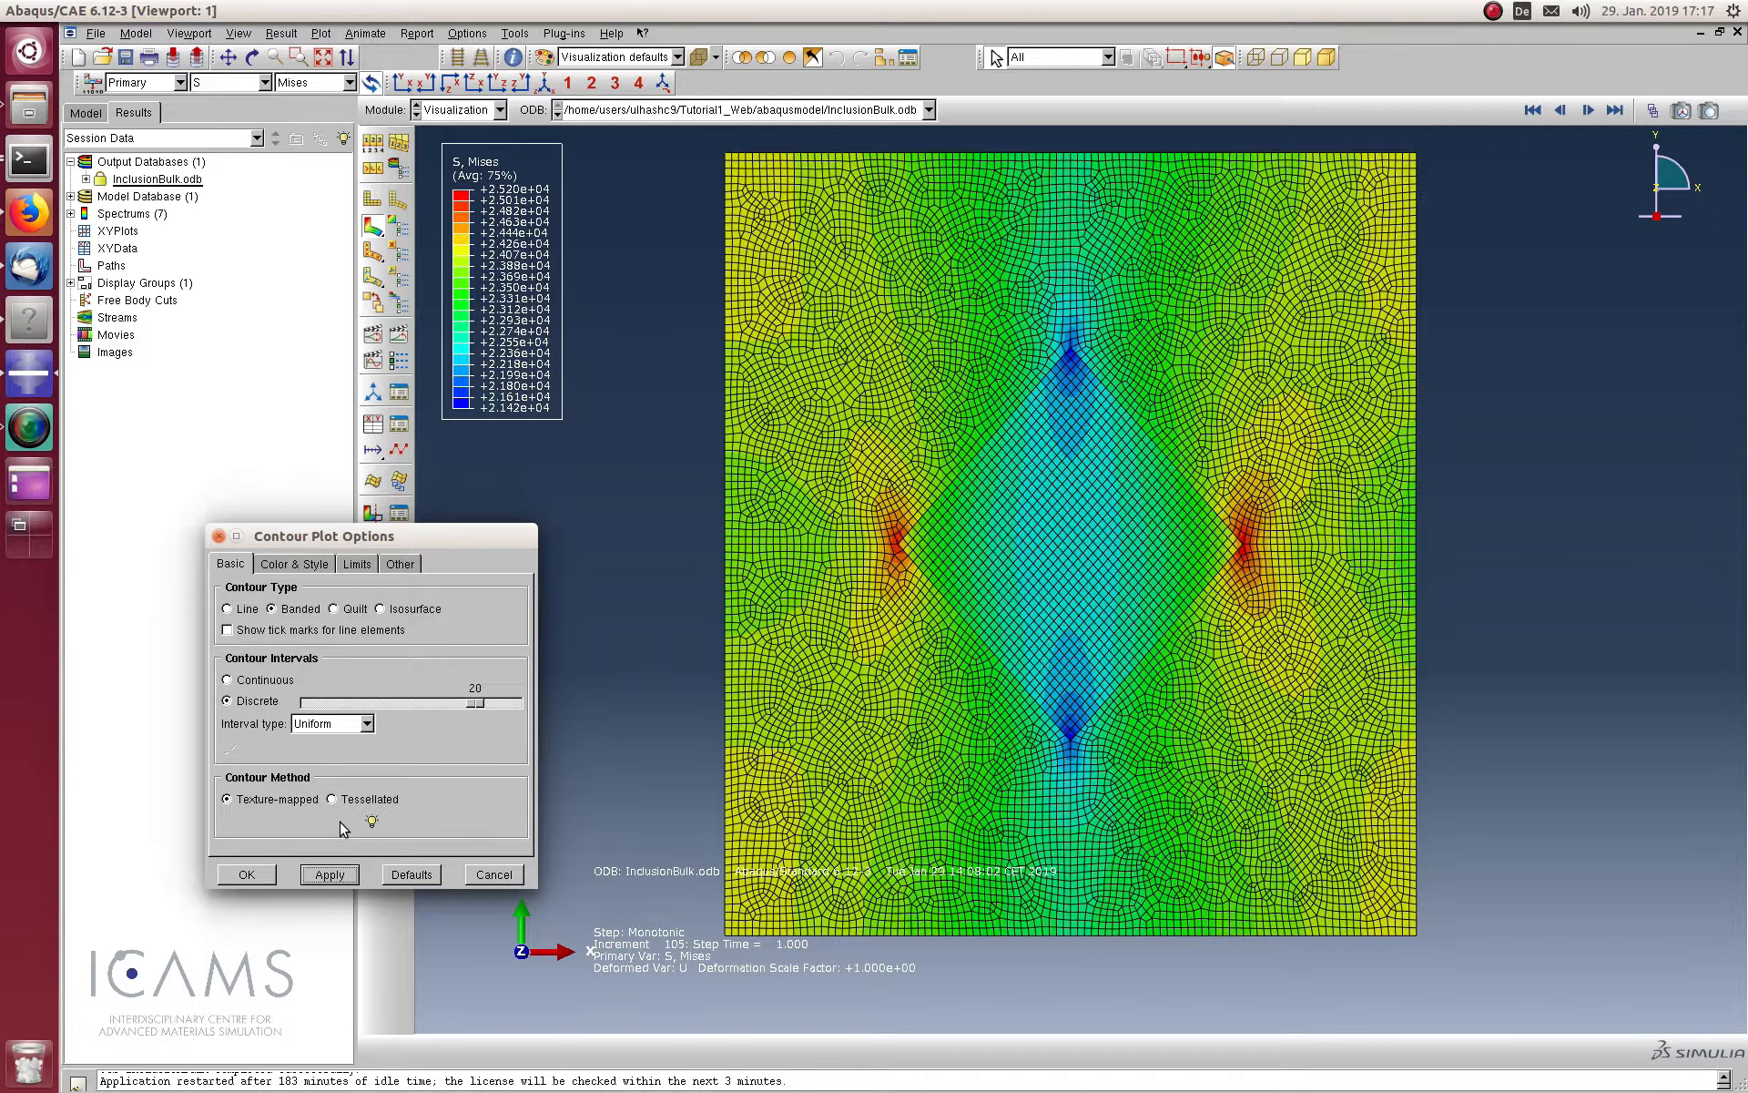
click(356, 566)
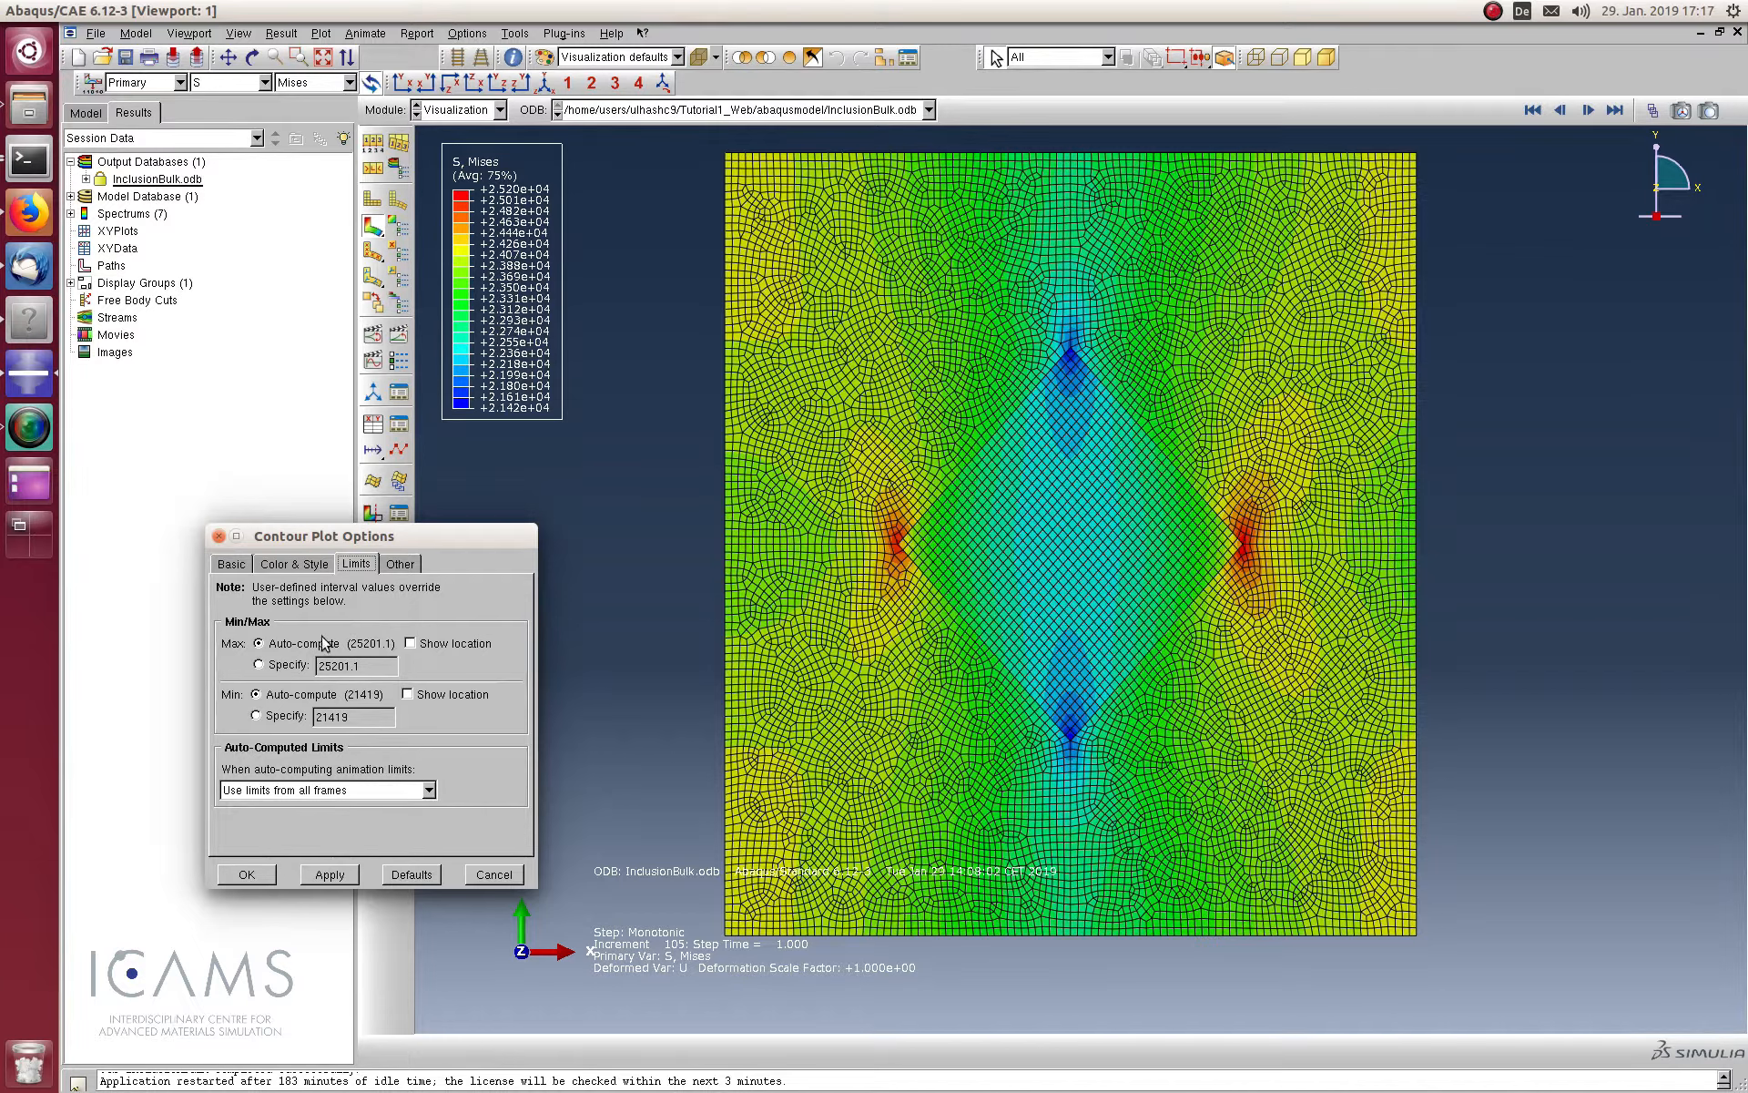
click(286, 666)
drag(330, 666, 415, 672)
text(200)
click(284, 716)
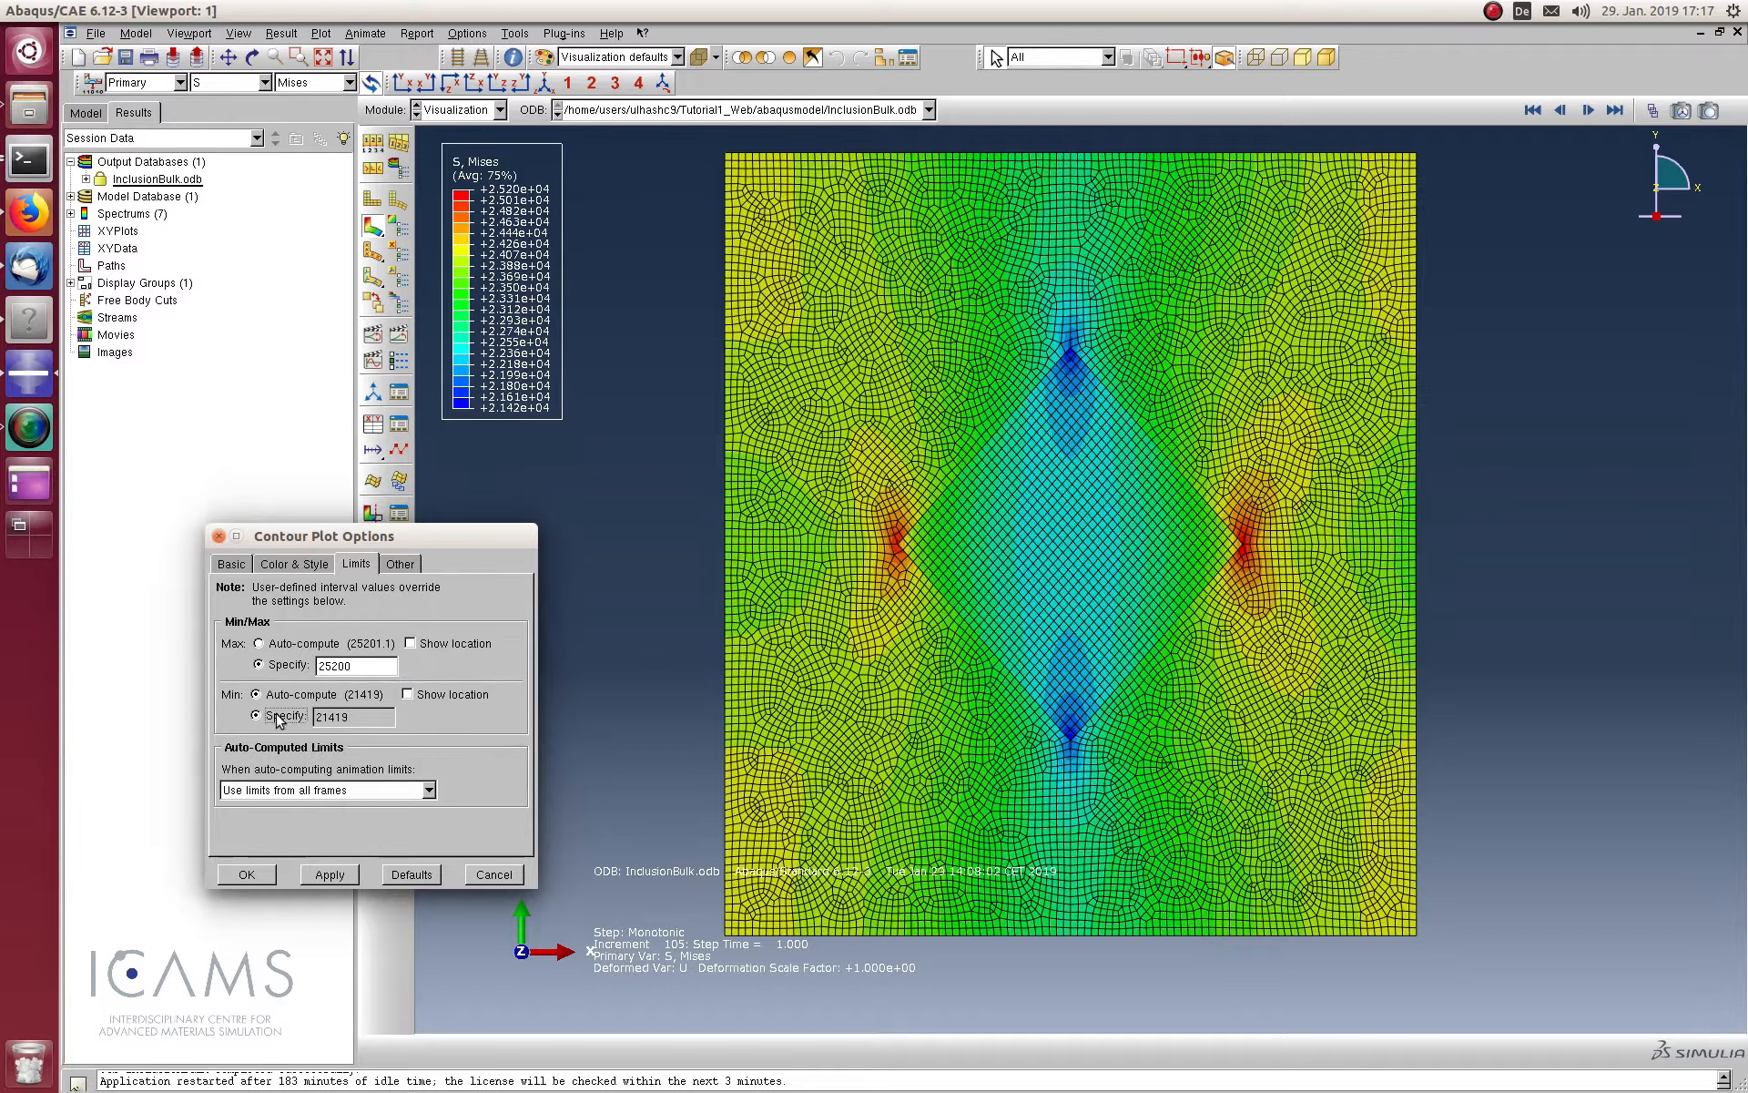
drag(330, 717, 368, 713)
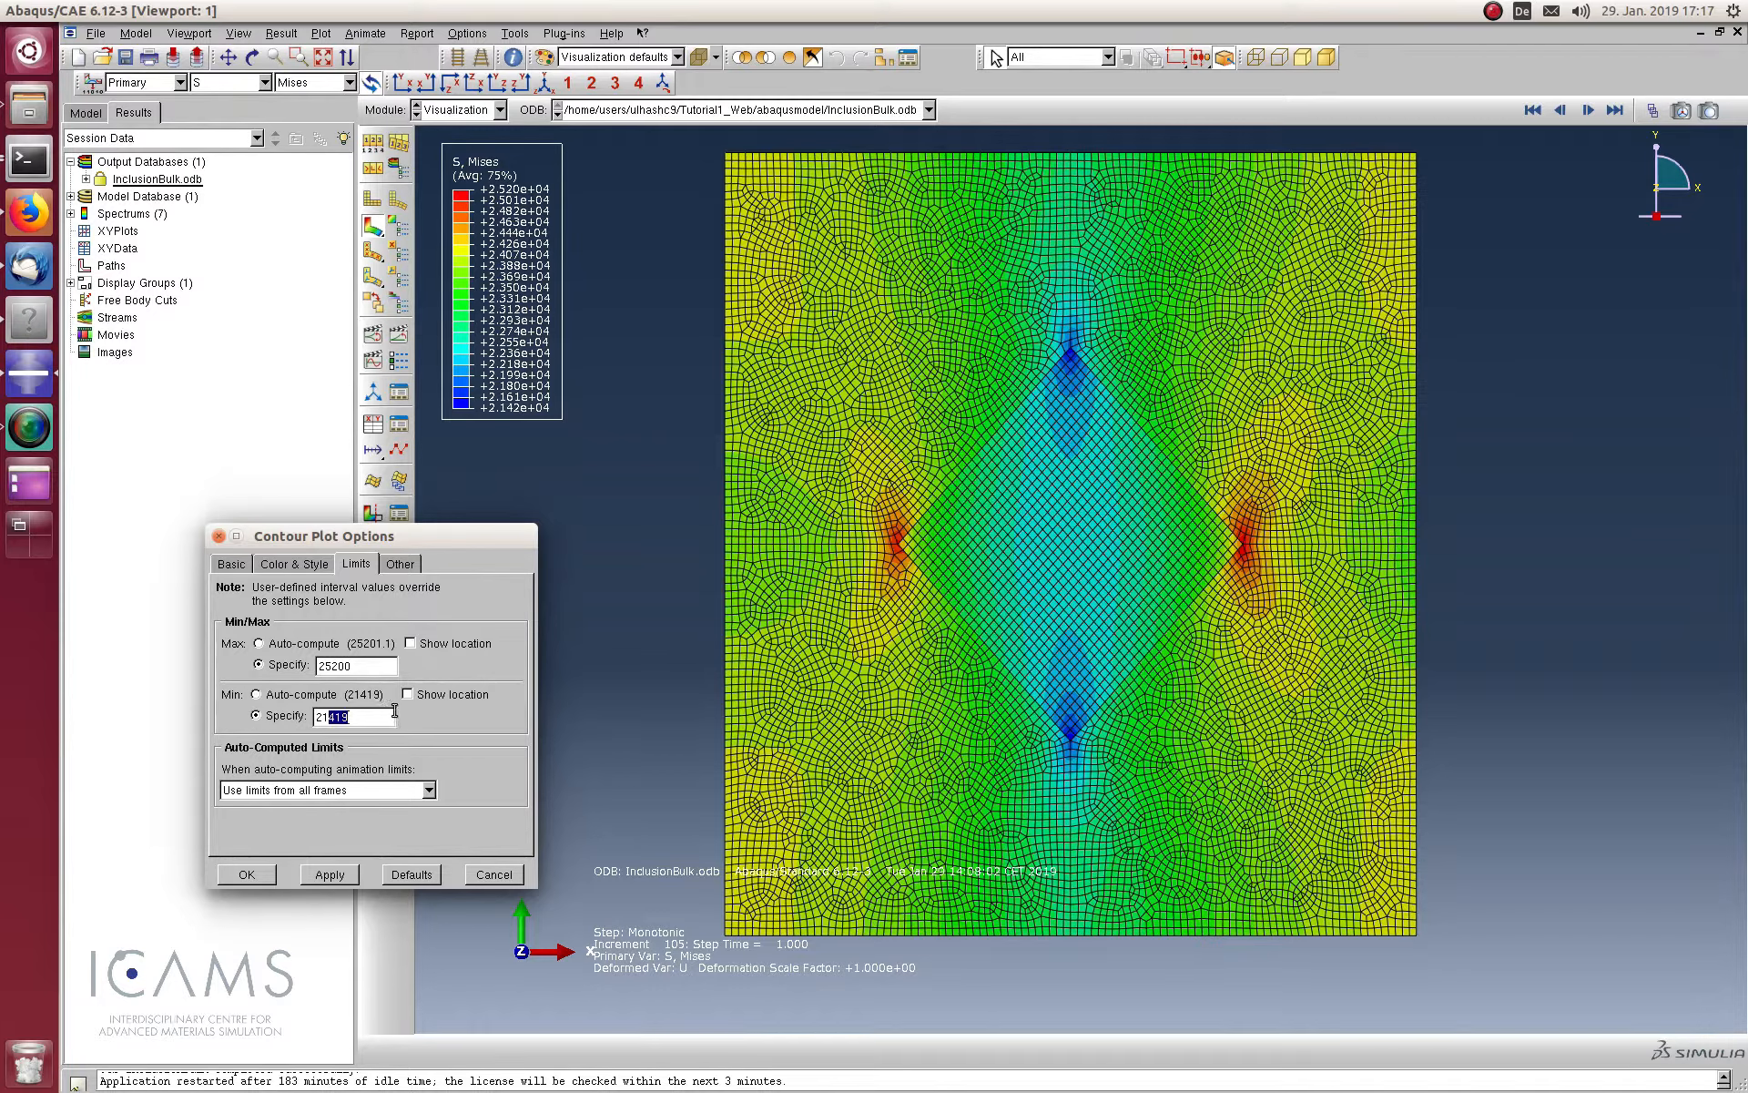
text(400)
click(344, 875)
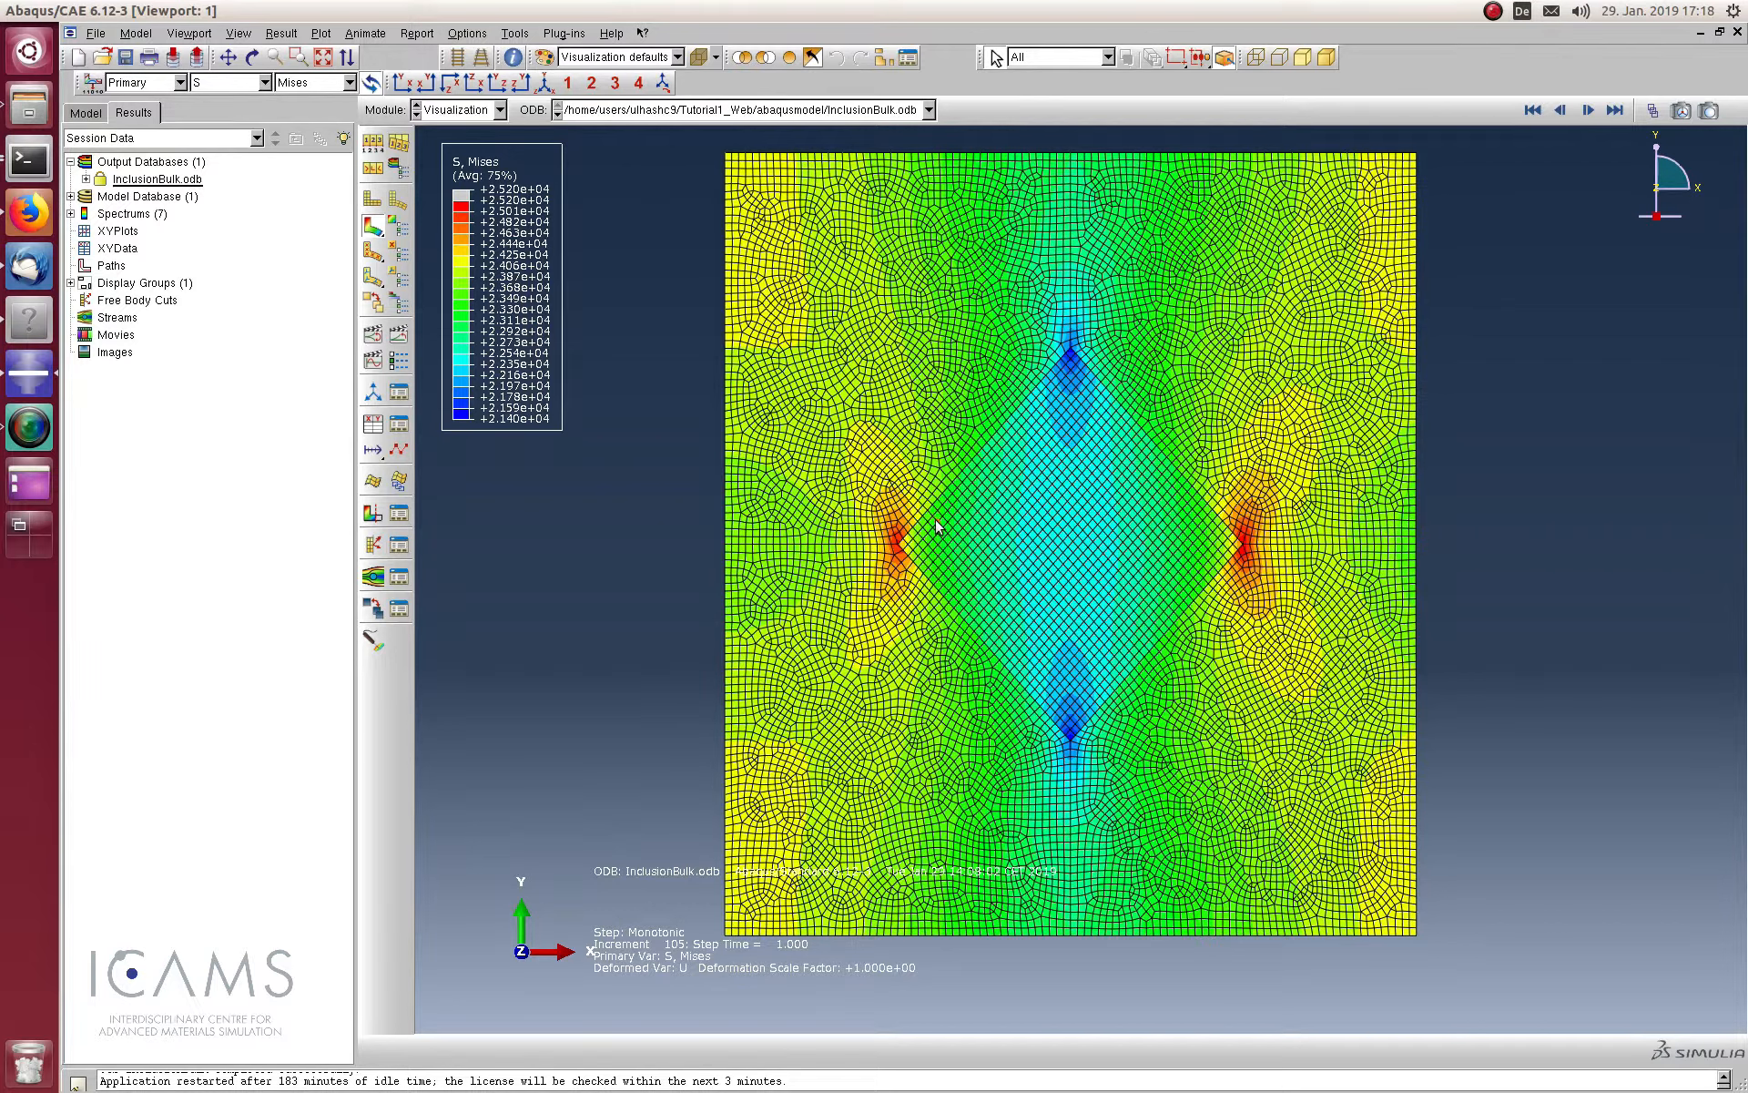
Change the common plot options to the Filled render style with no visible edges
click(476, 34)
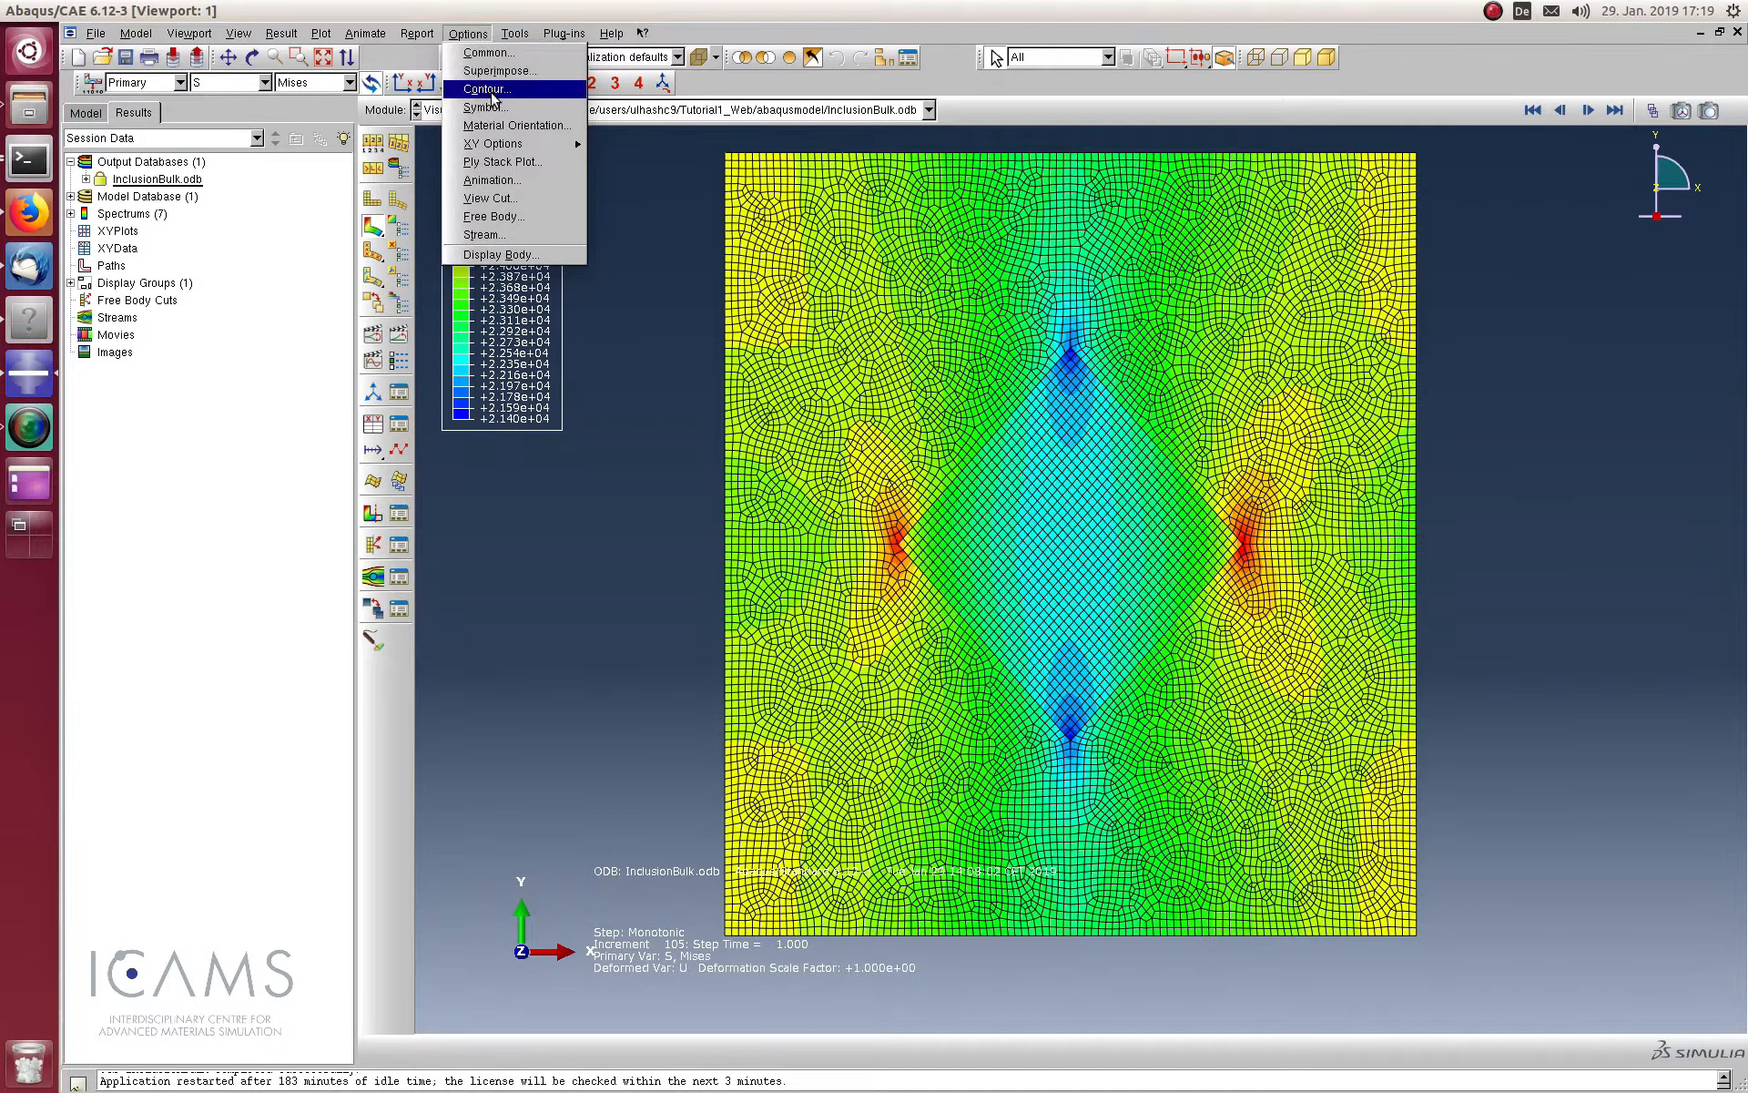
click(489, 53)
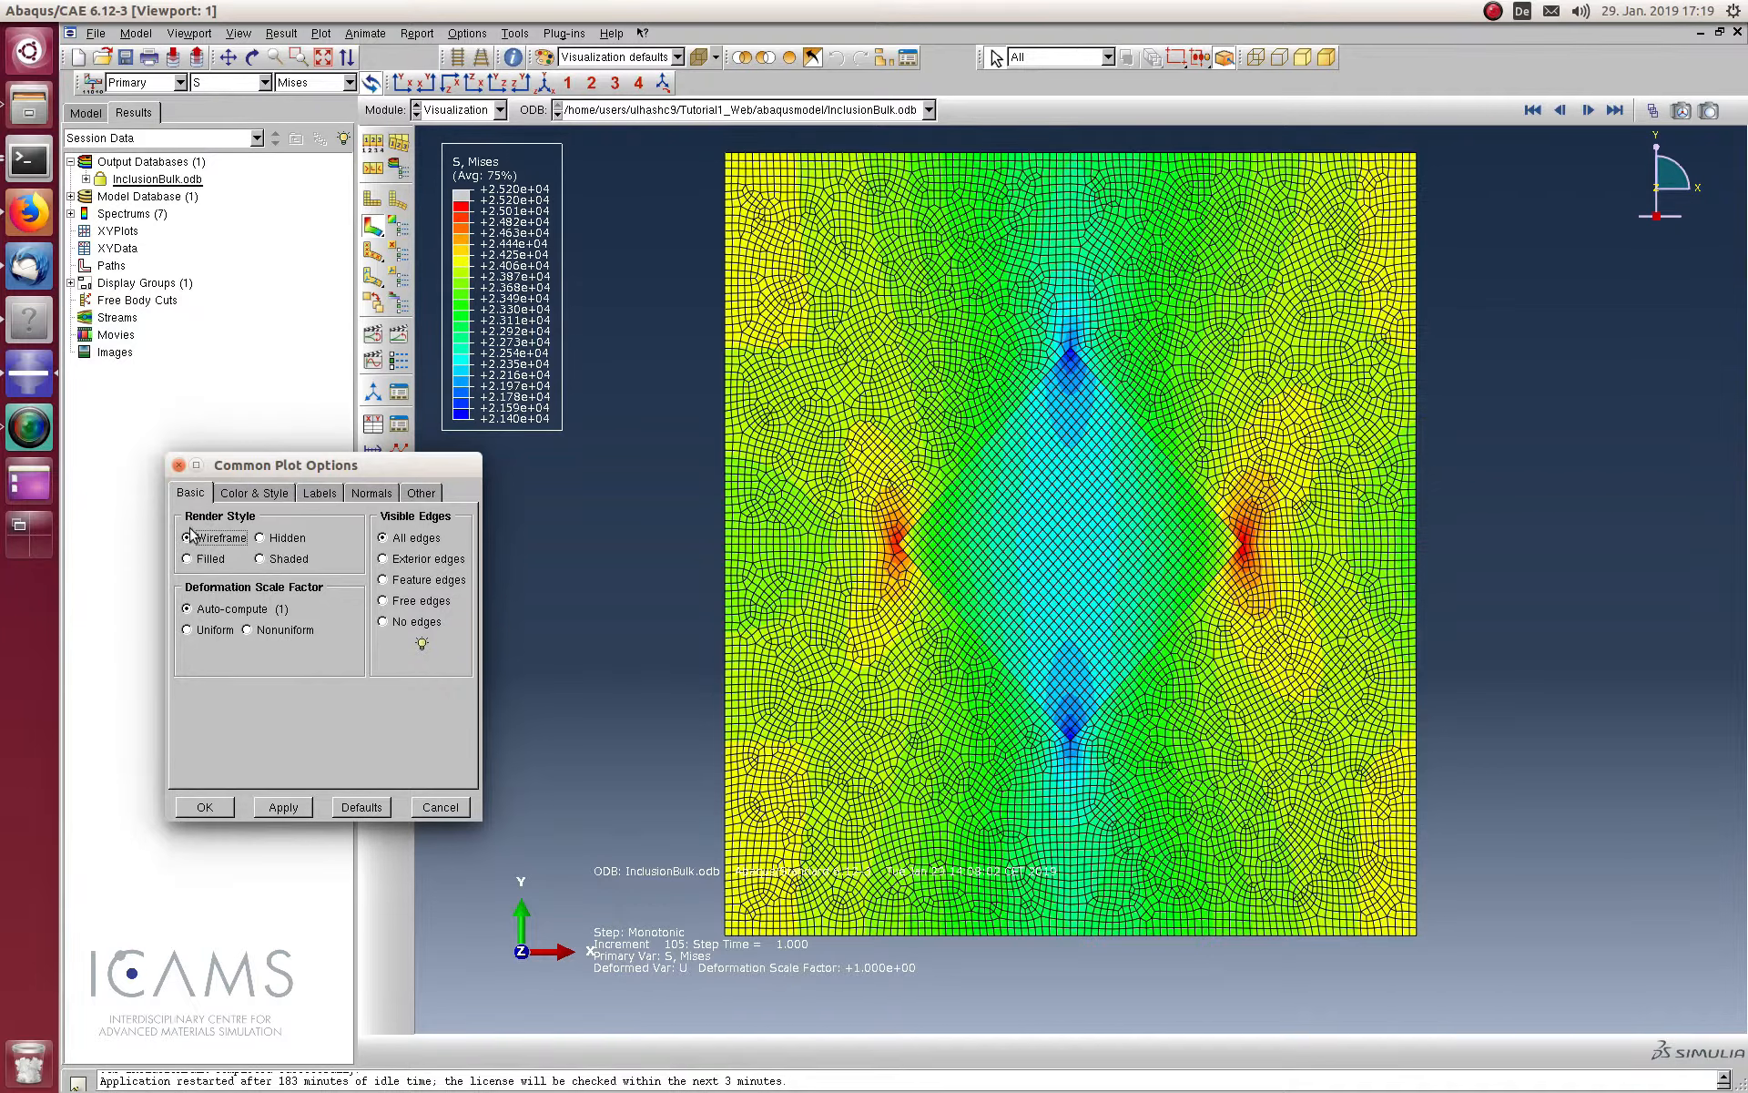
click(191, 559)
click(397, 623)
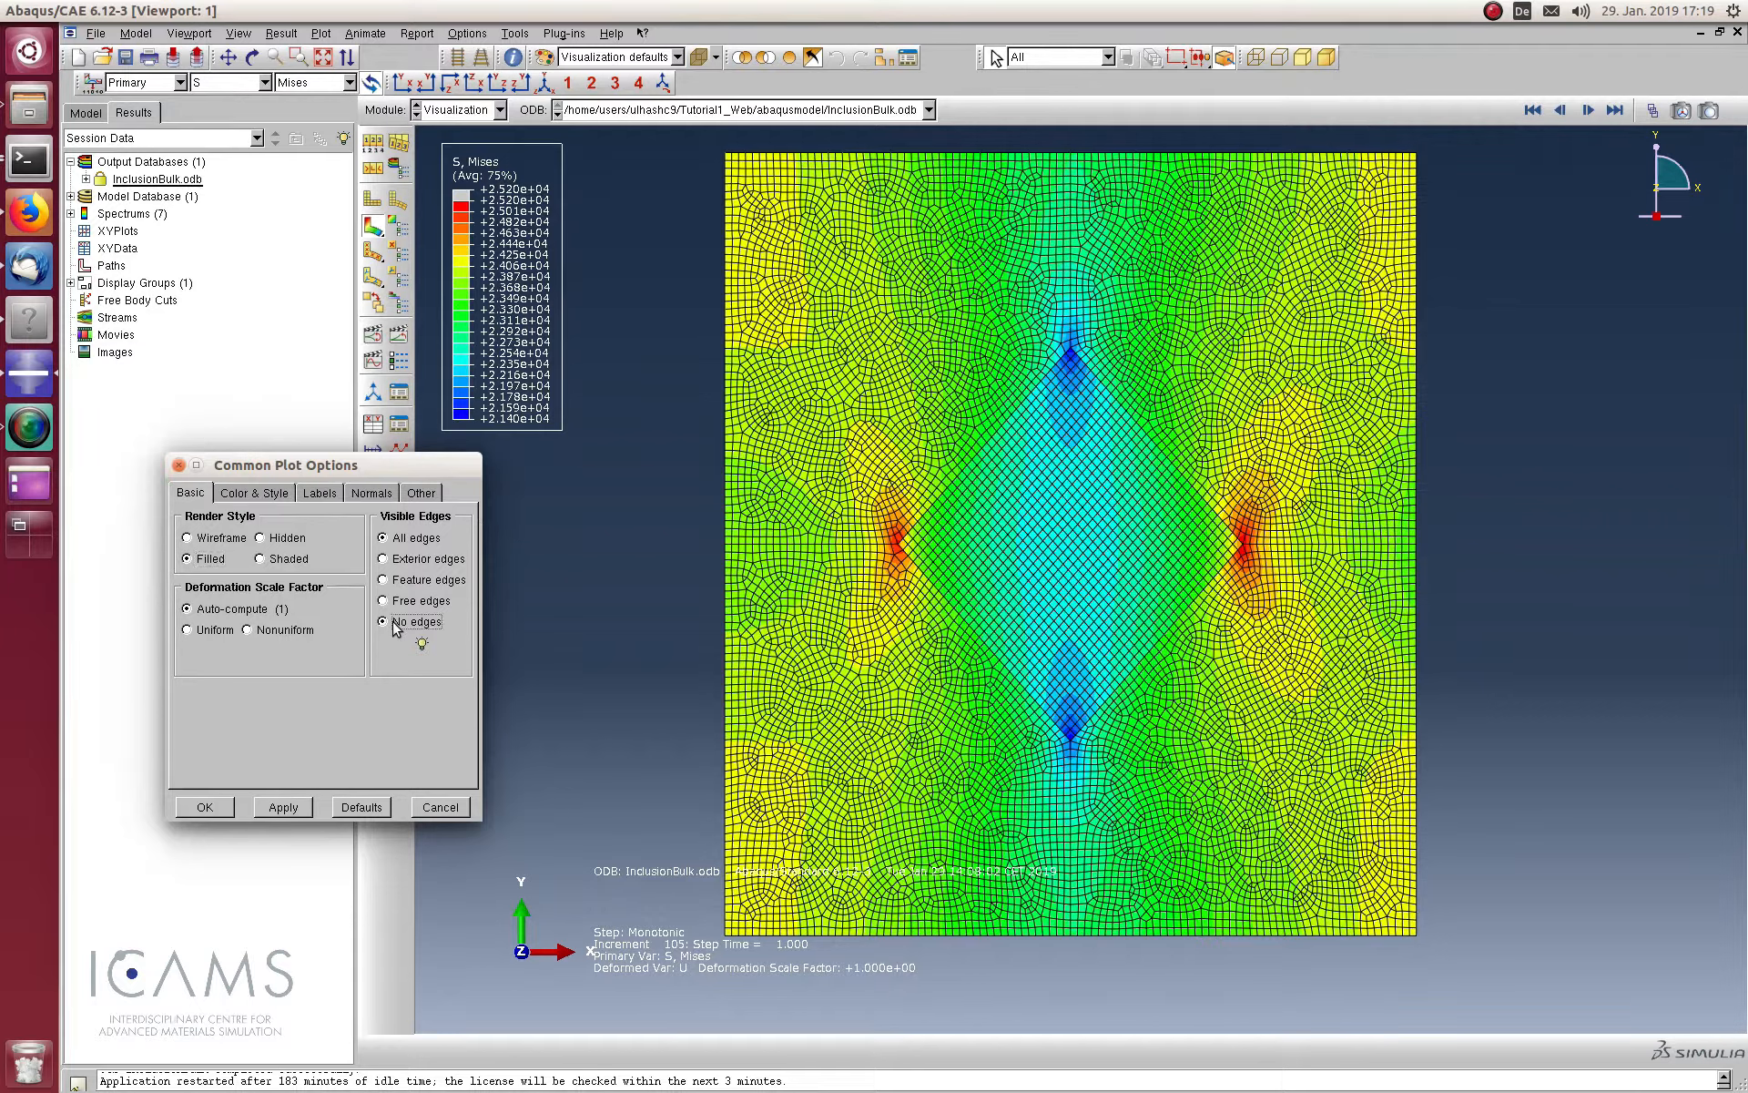
click(283, 808)
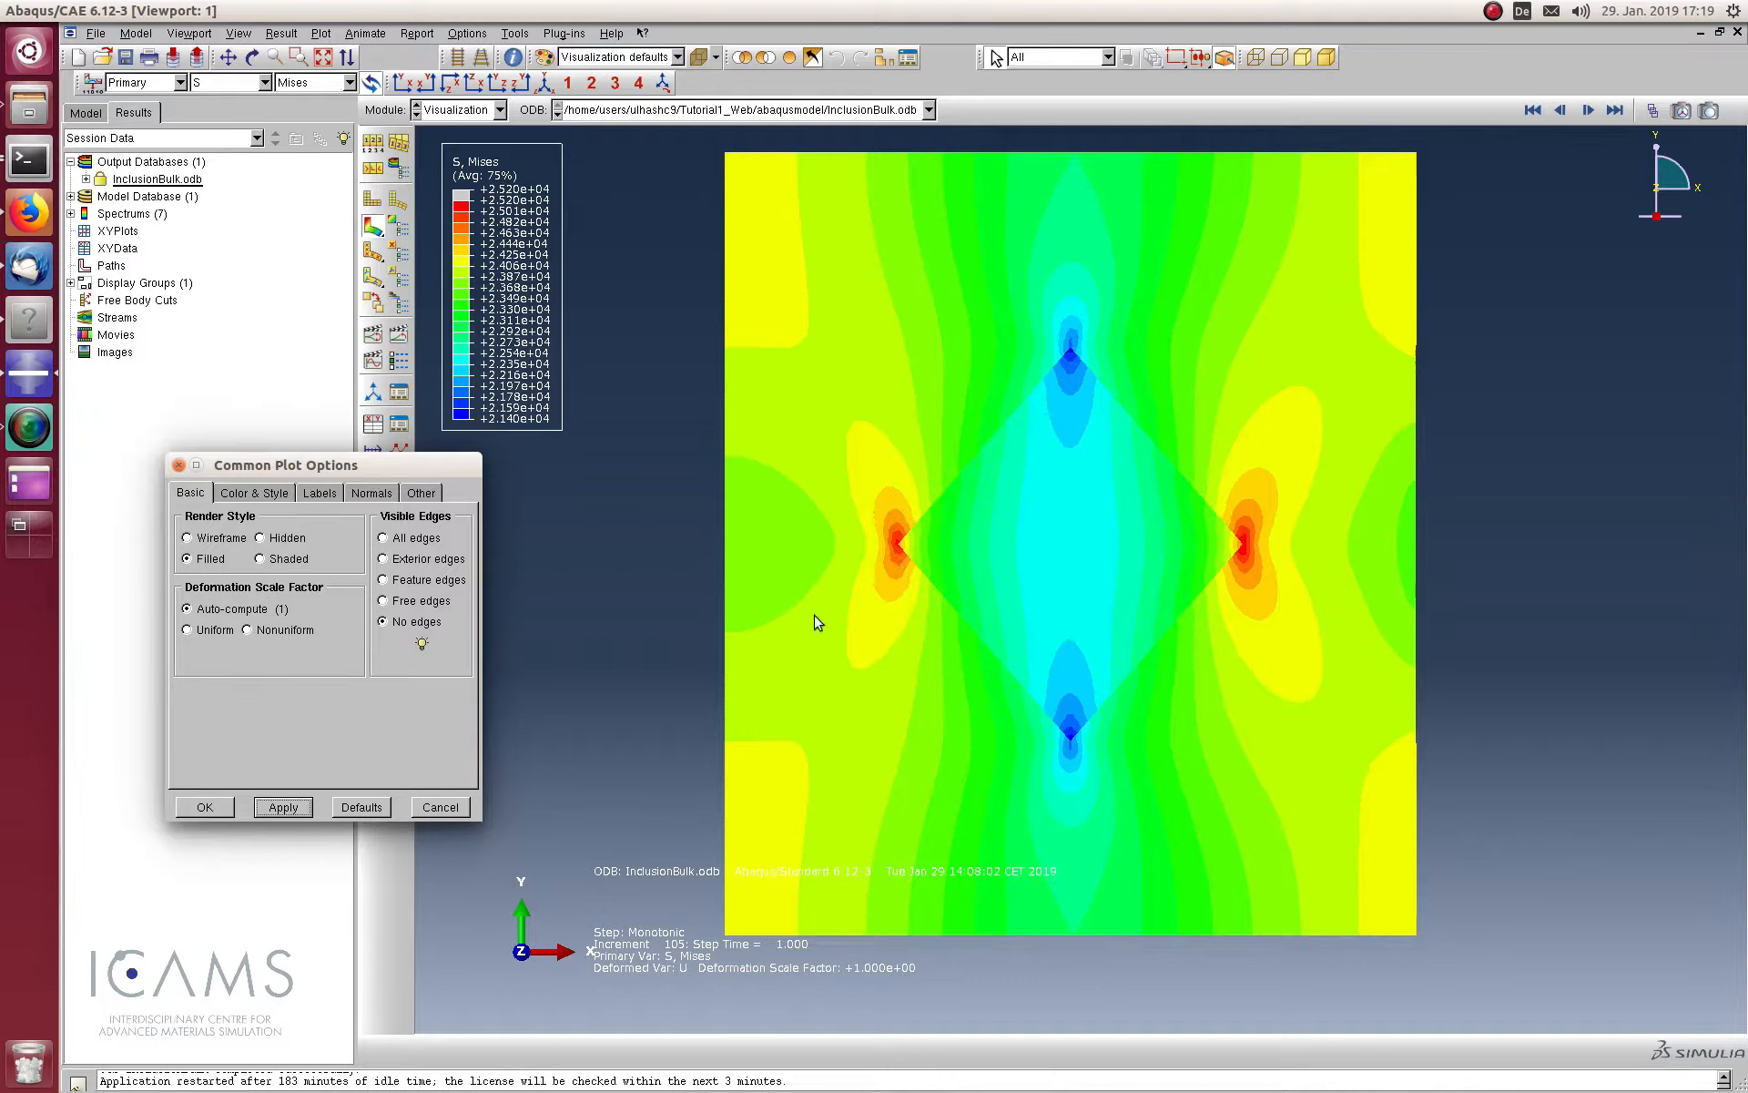
click(206, 806)
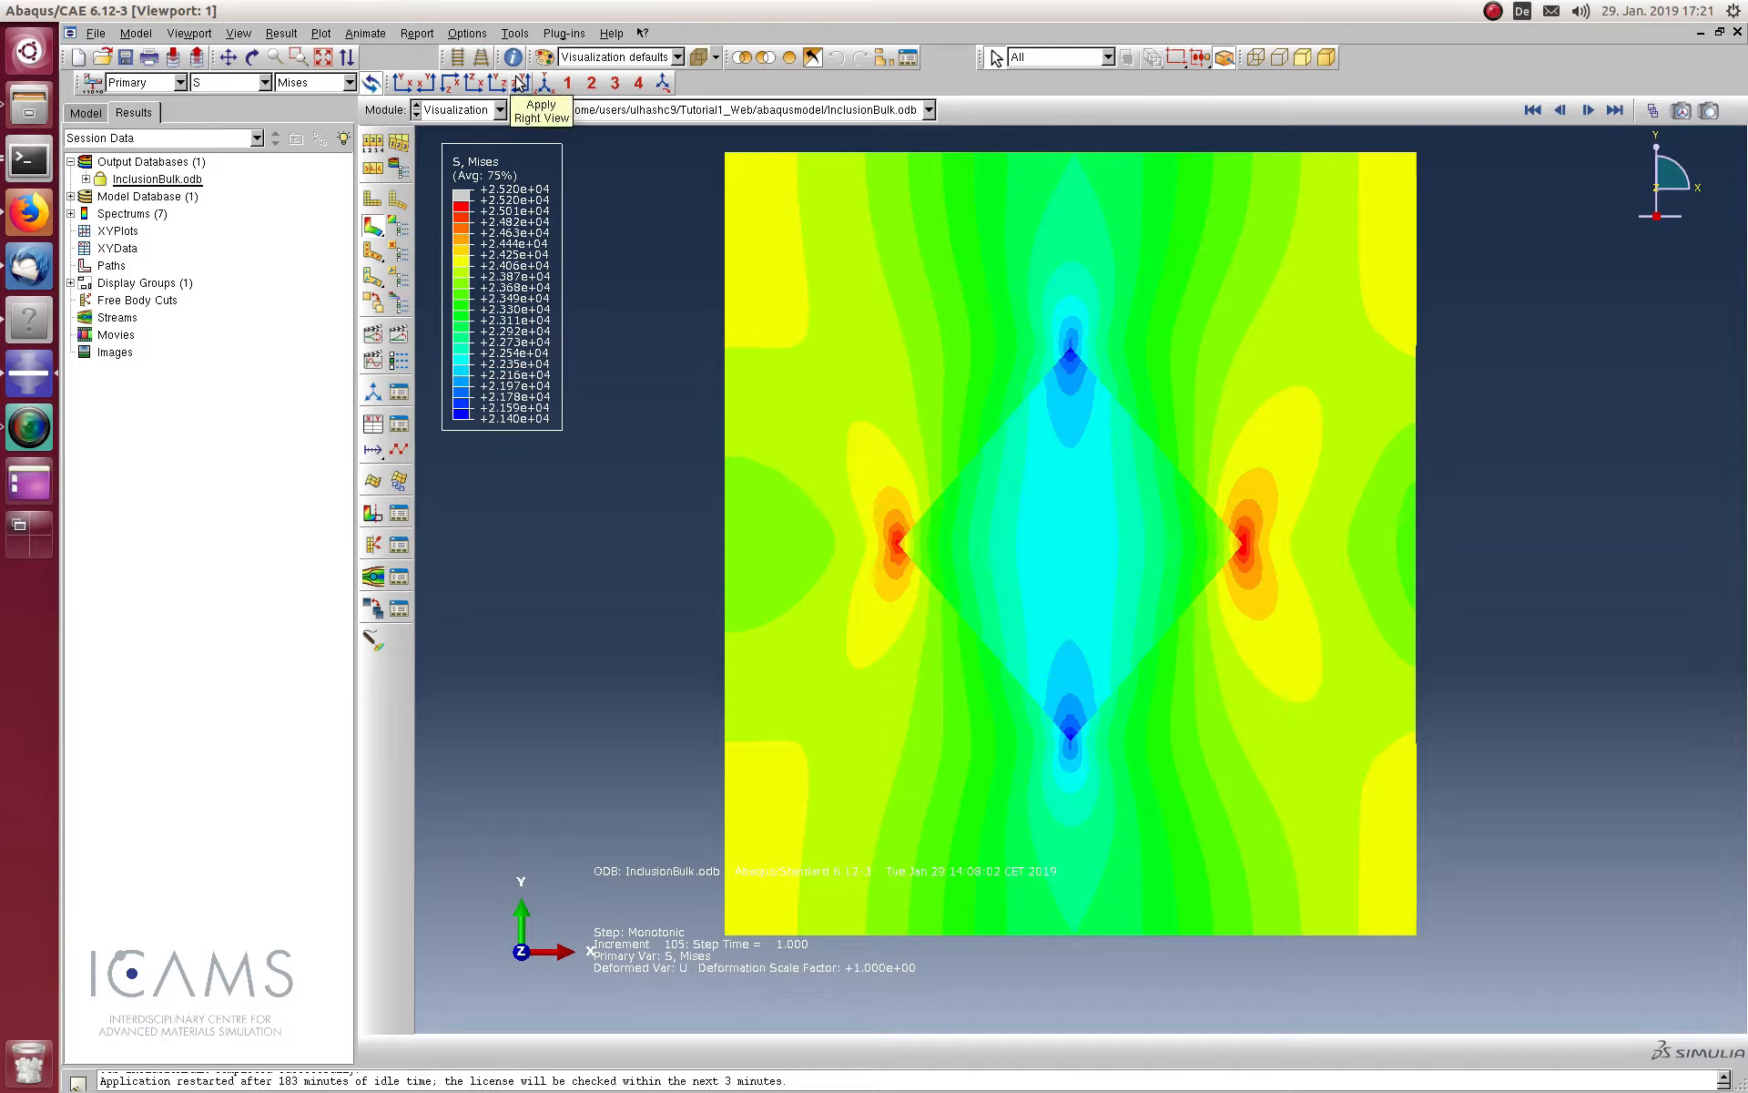
Start XY data from ODB field output with the Unique Nodal position and the U2 spatial displacement as output variable
click(515, 34)
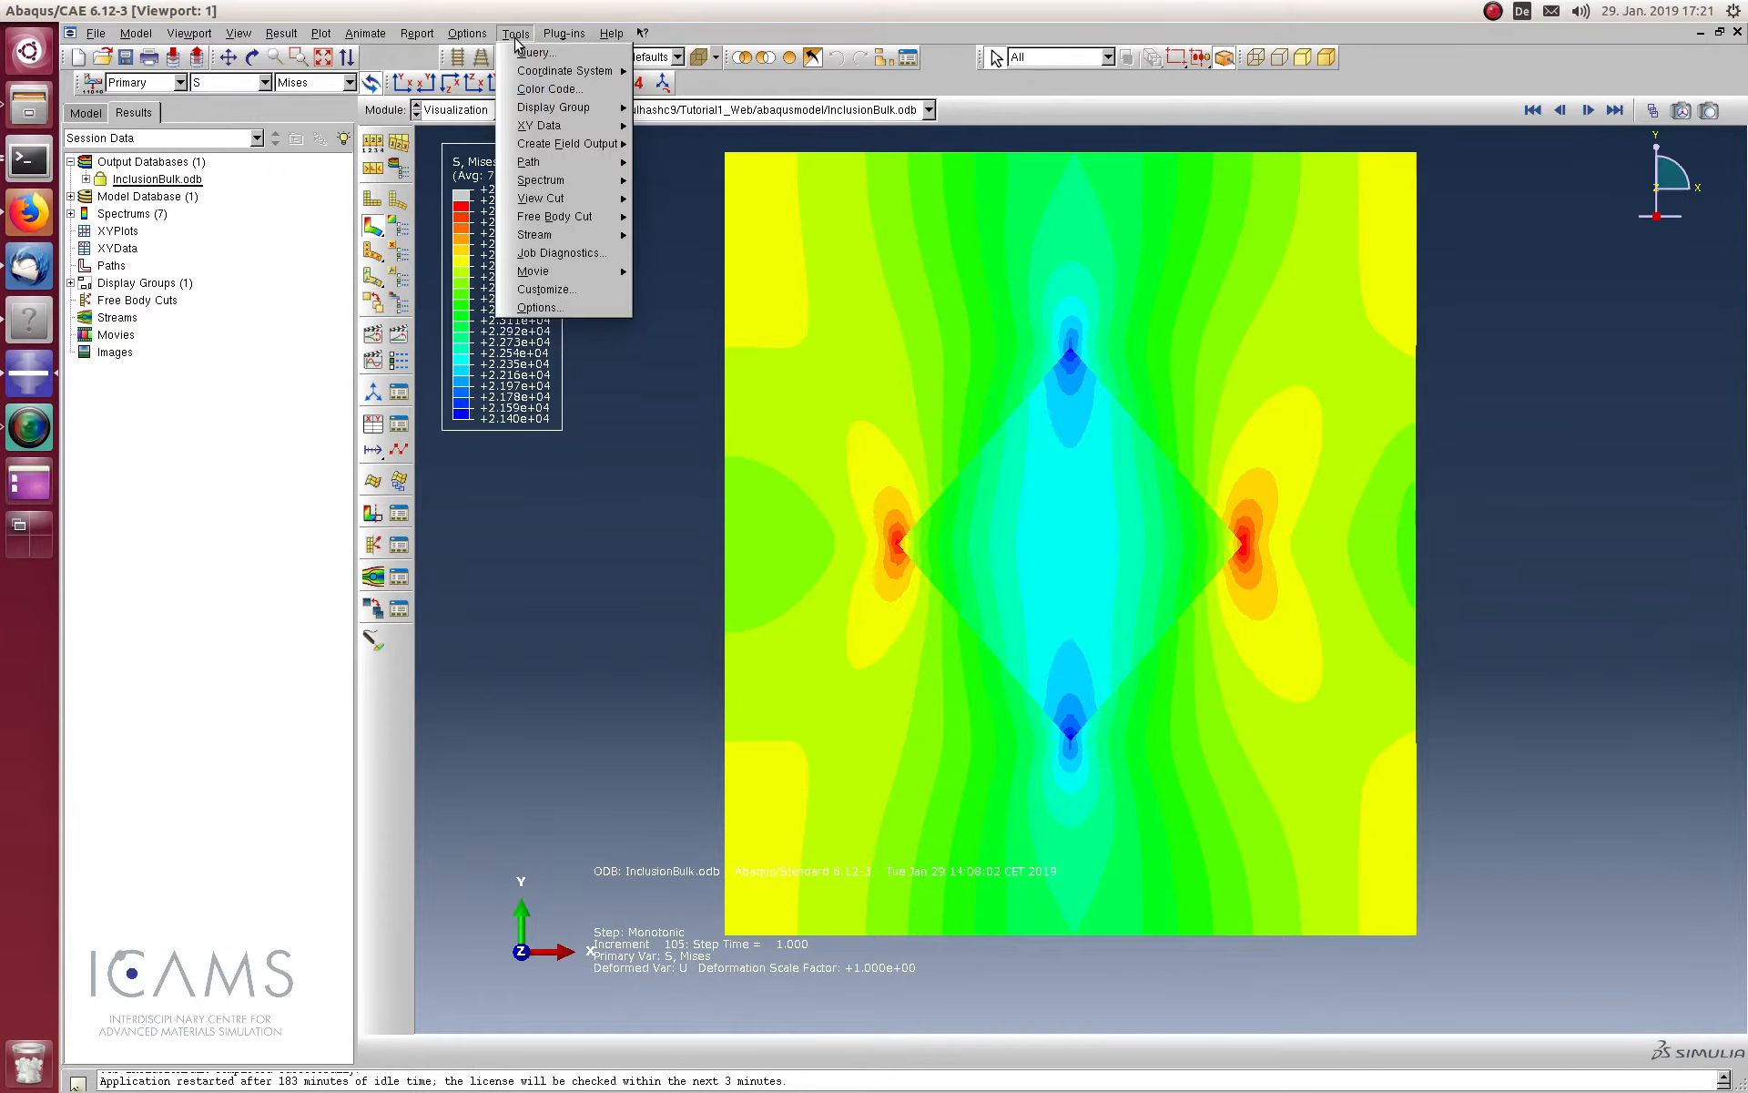
mouse_move(560, 125)
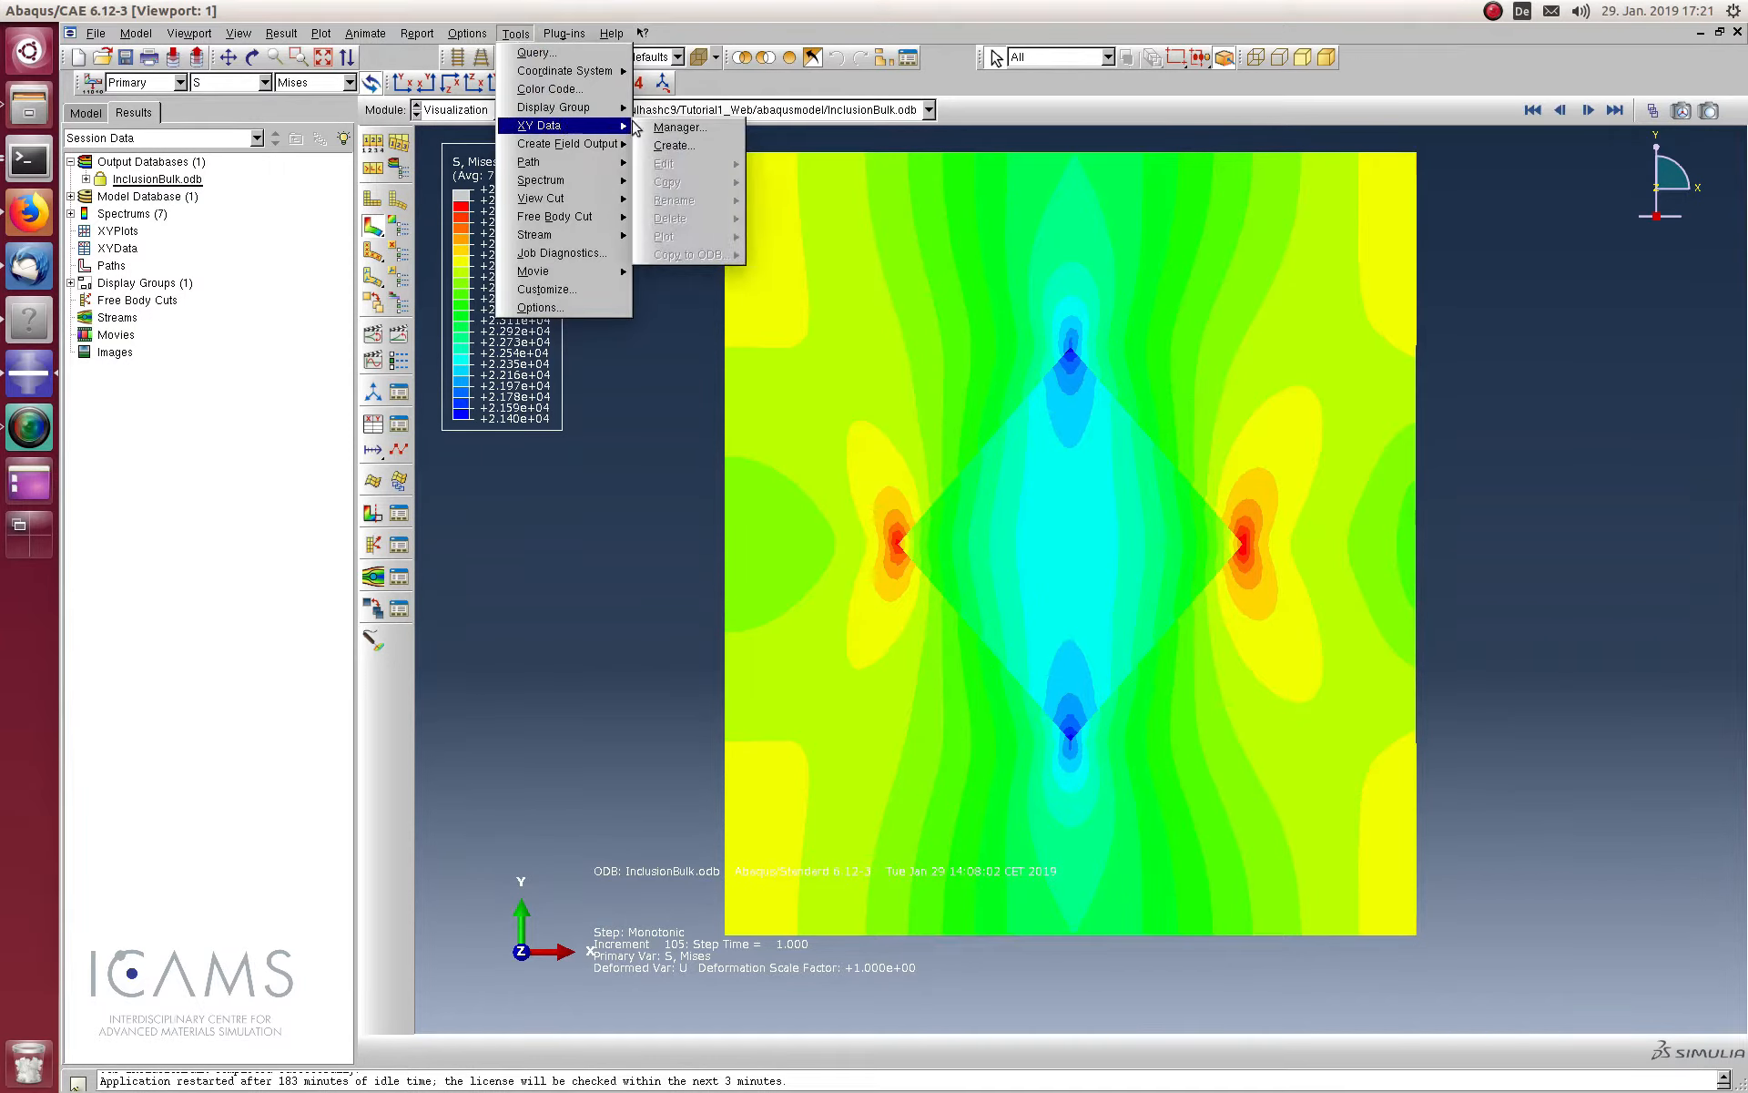
click(674, 146)
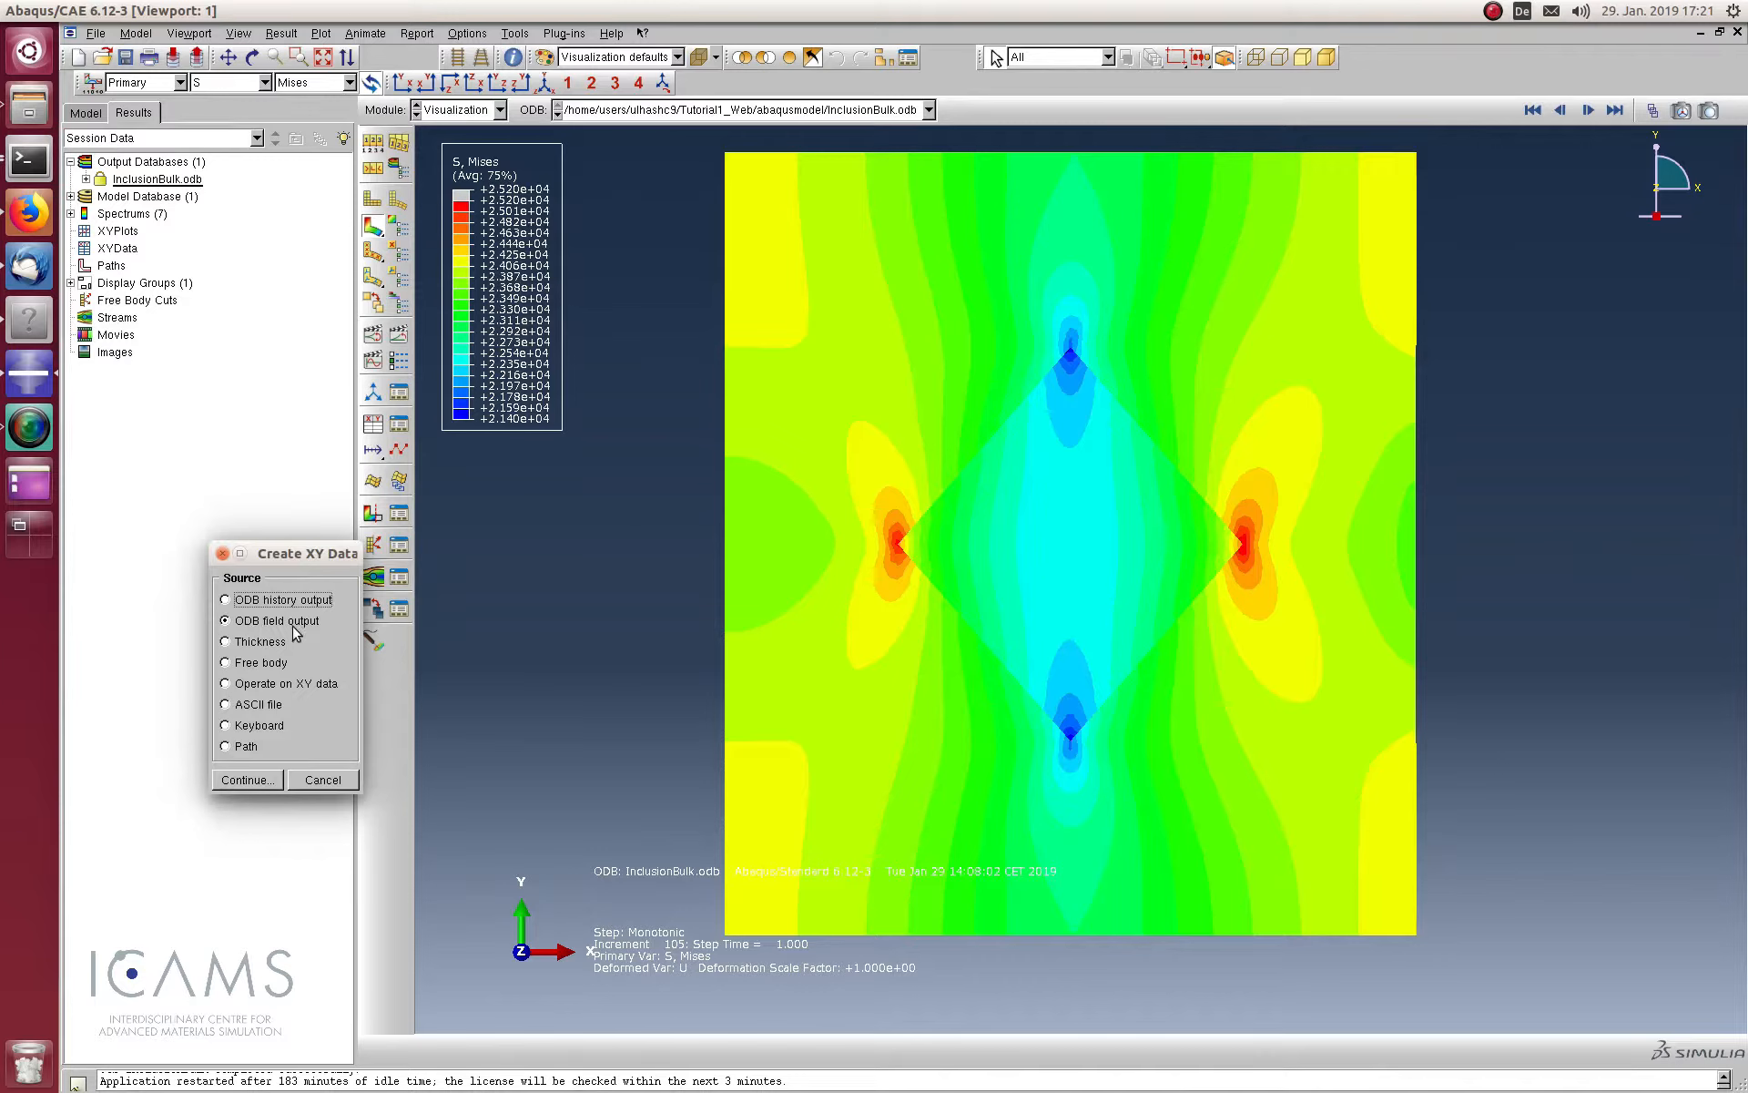
click(247, 780)
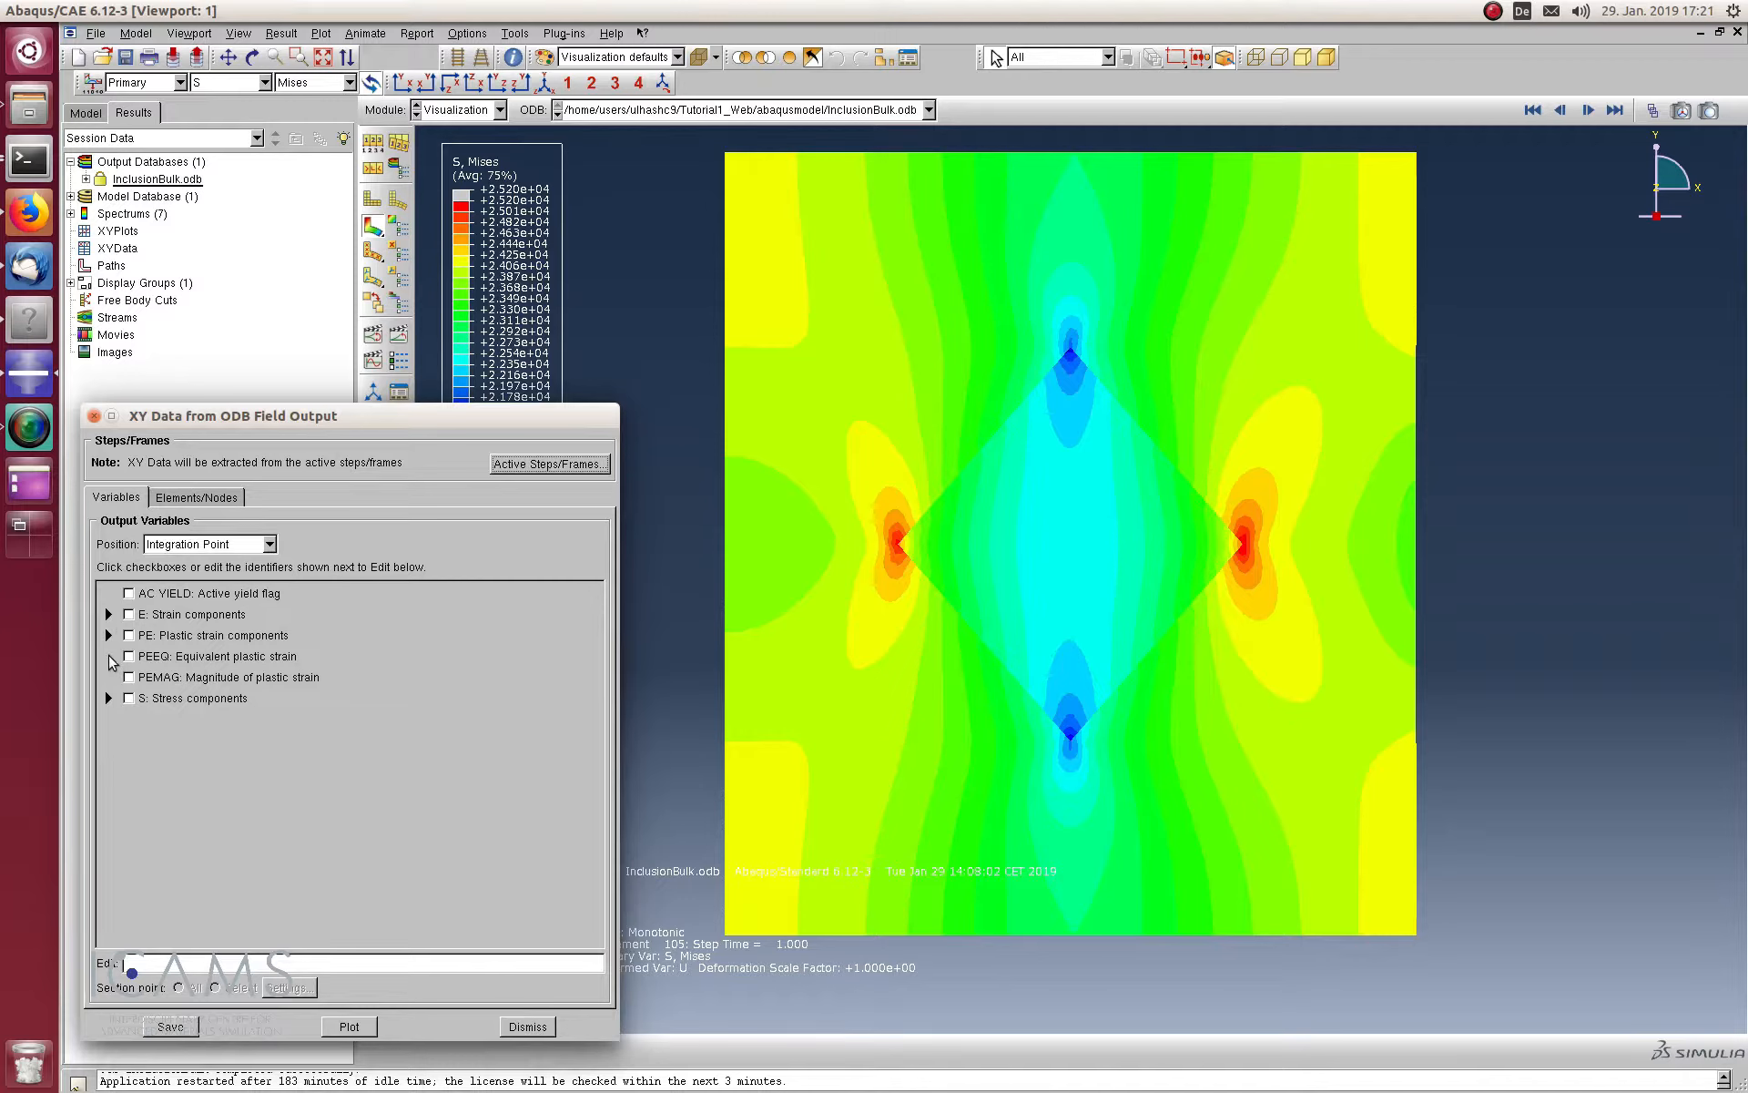
click(182, 547)
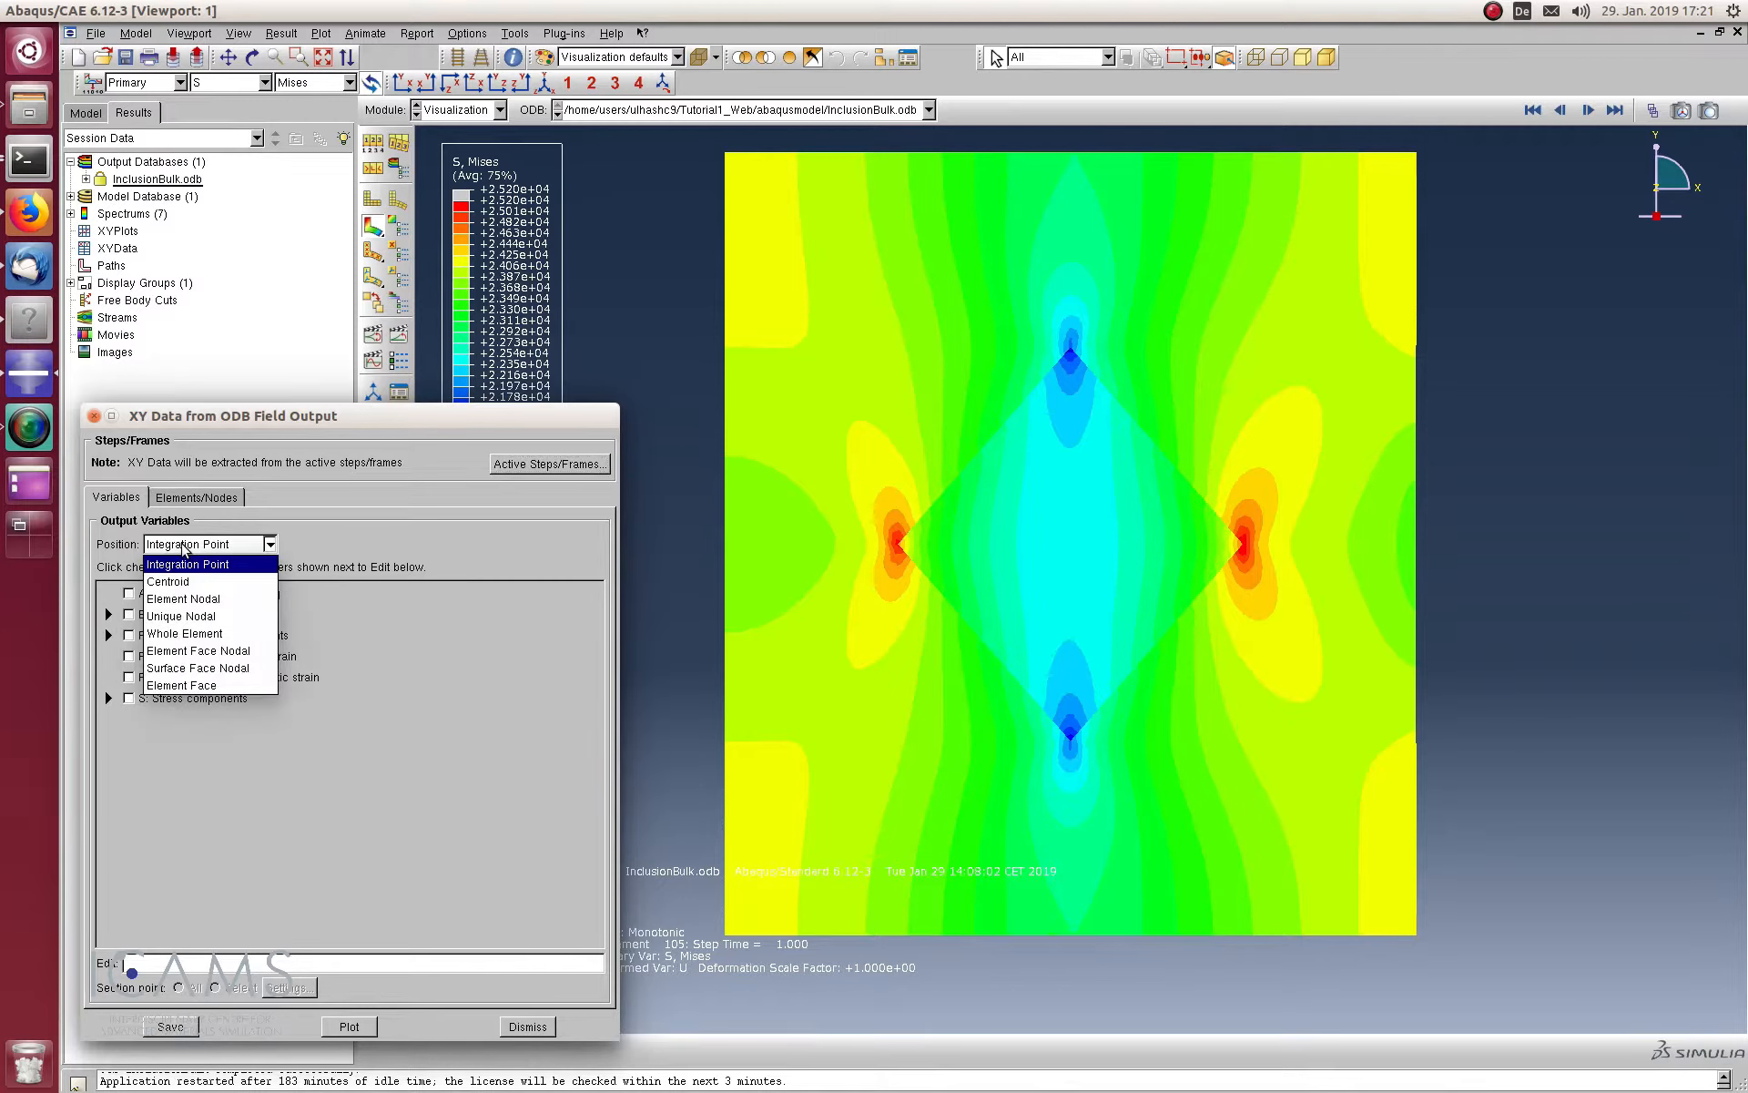
click(187, 616)
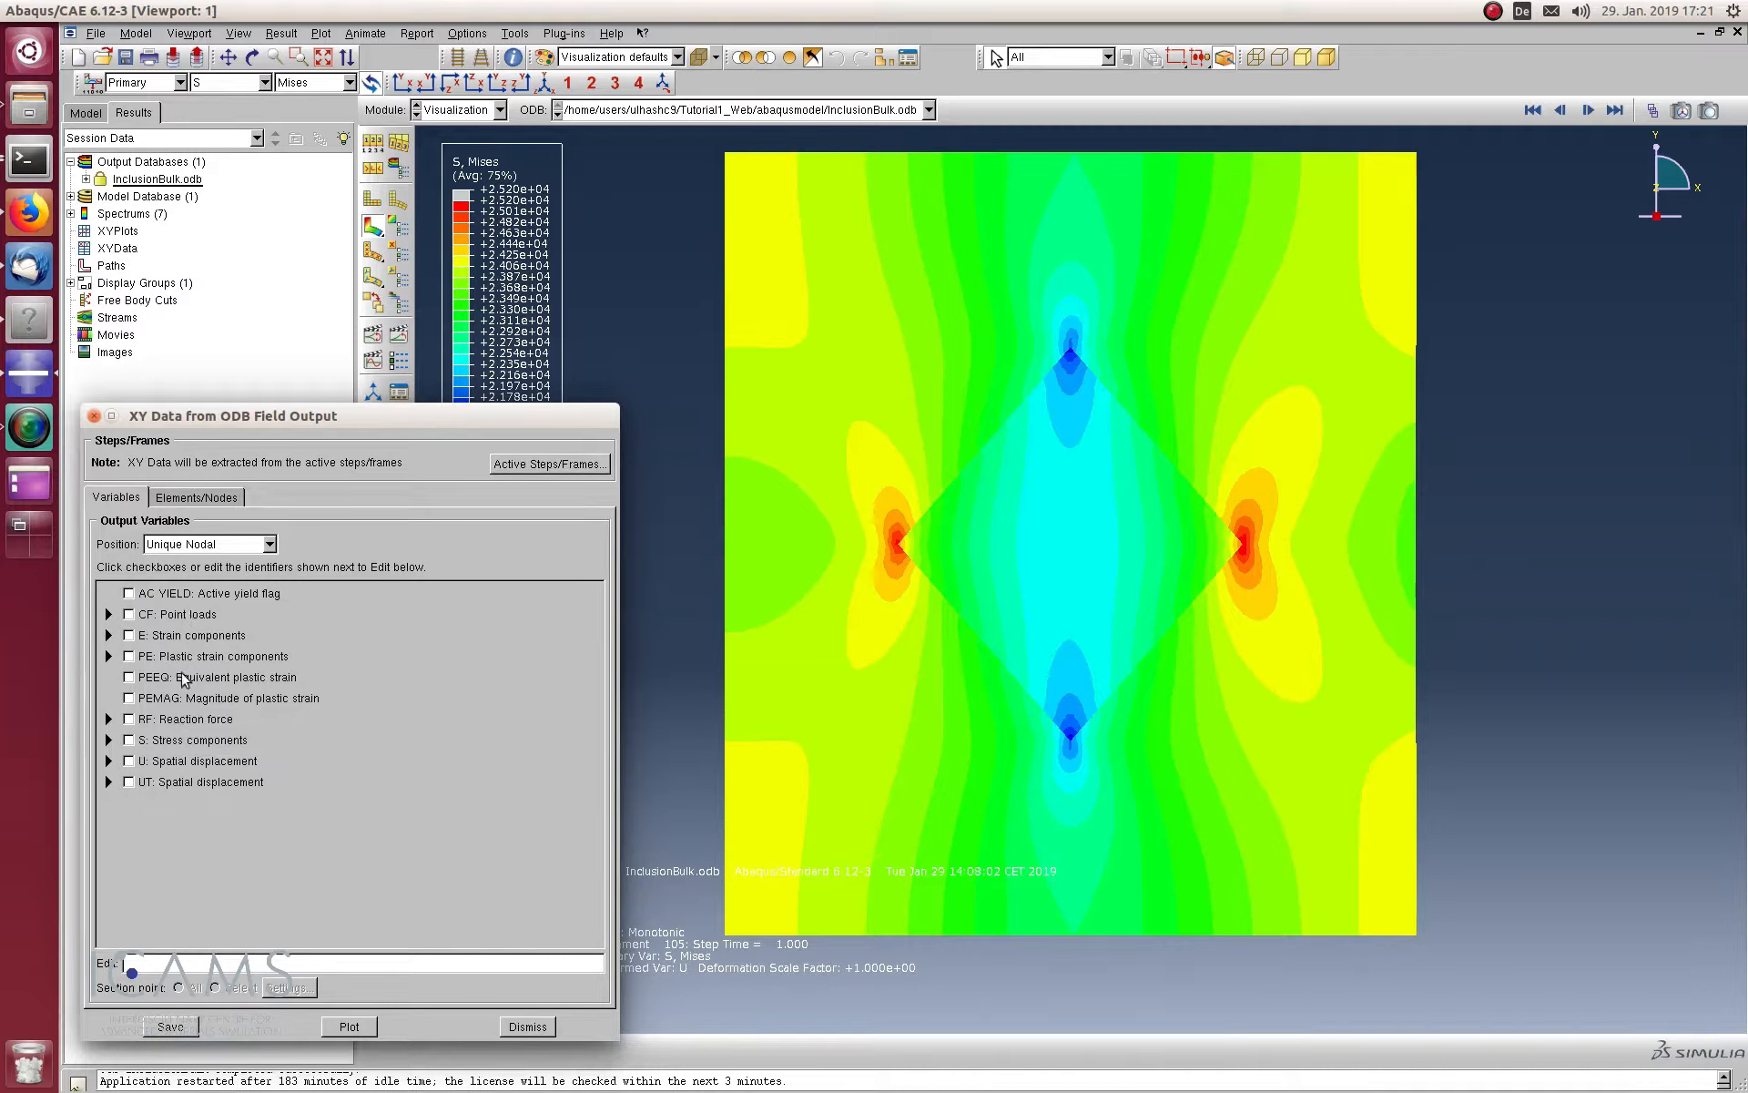
click(109, 760)
click(150, 812)
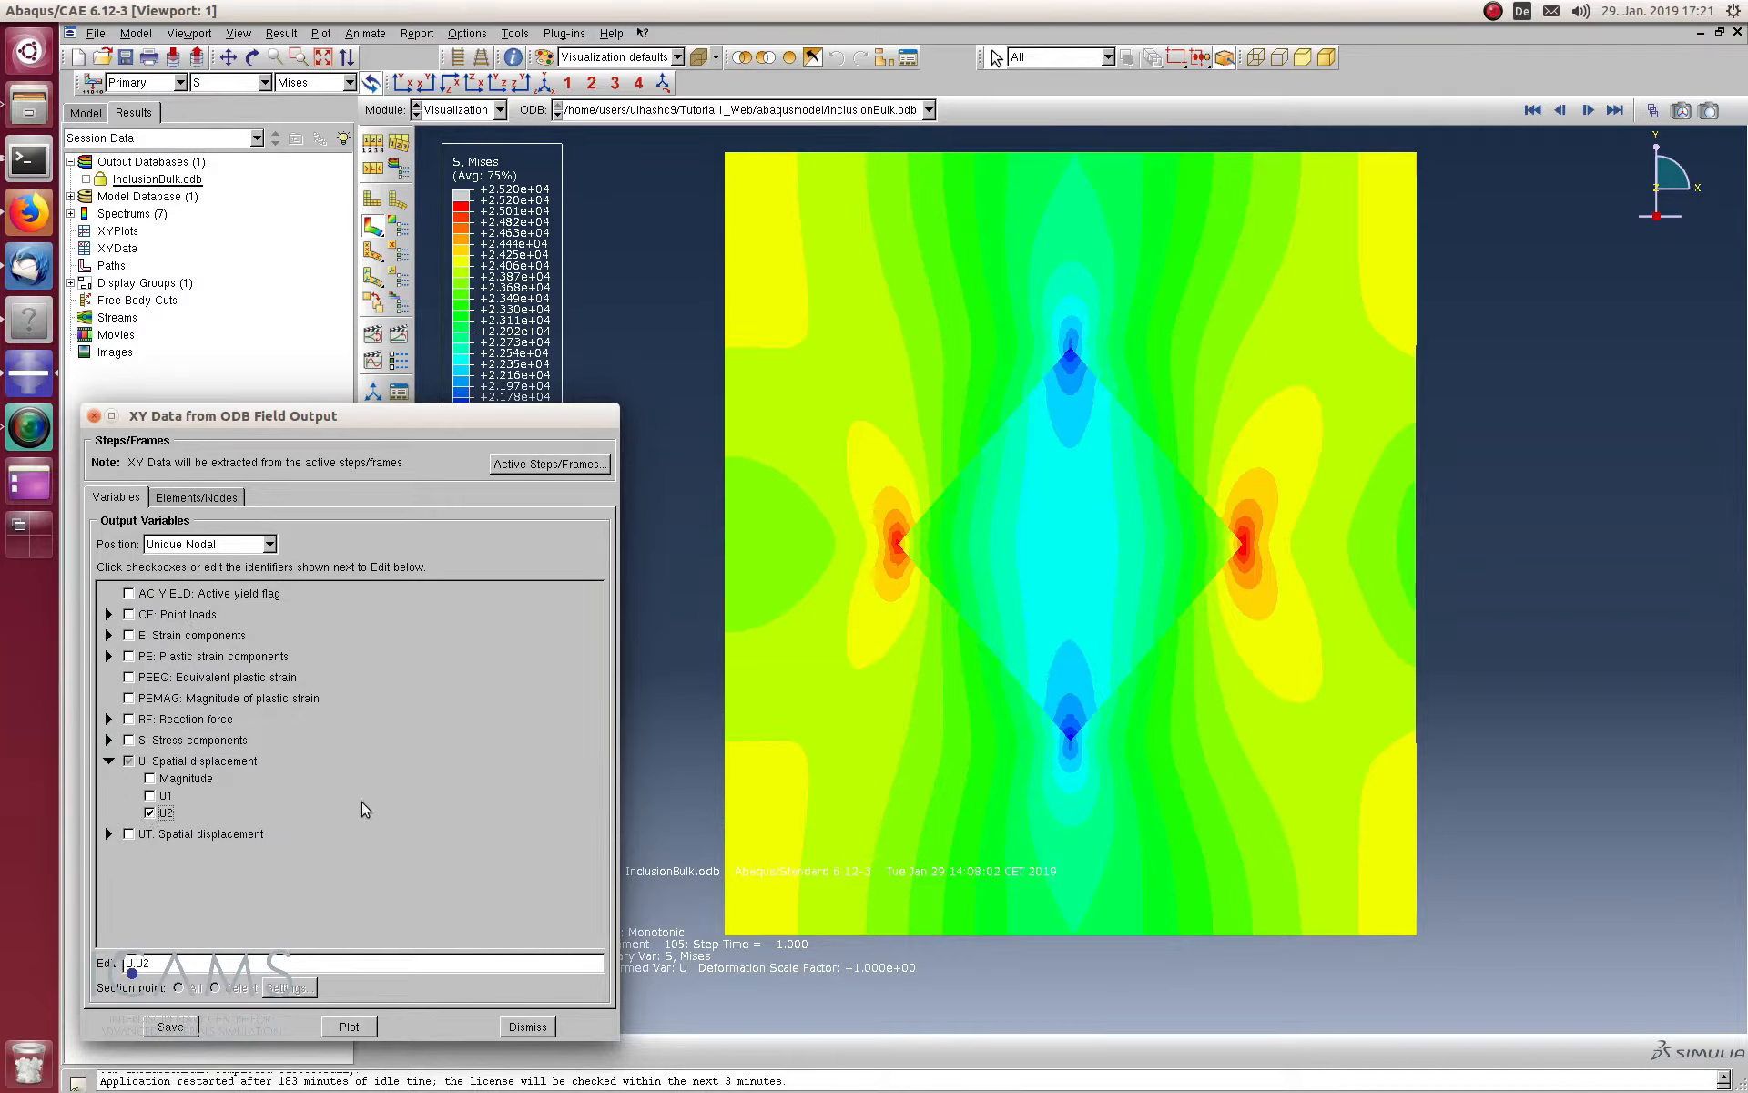
Pick the node at the square's upper-left corner in the viewport and save its displacement XY data
click(201, 497)
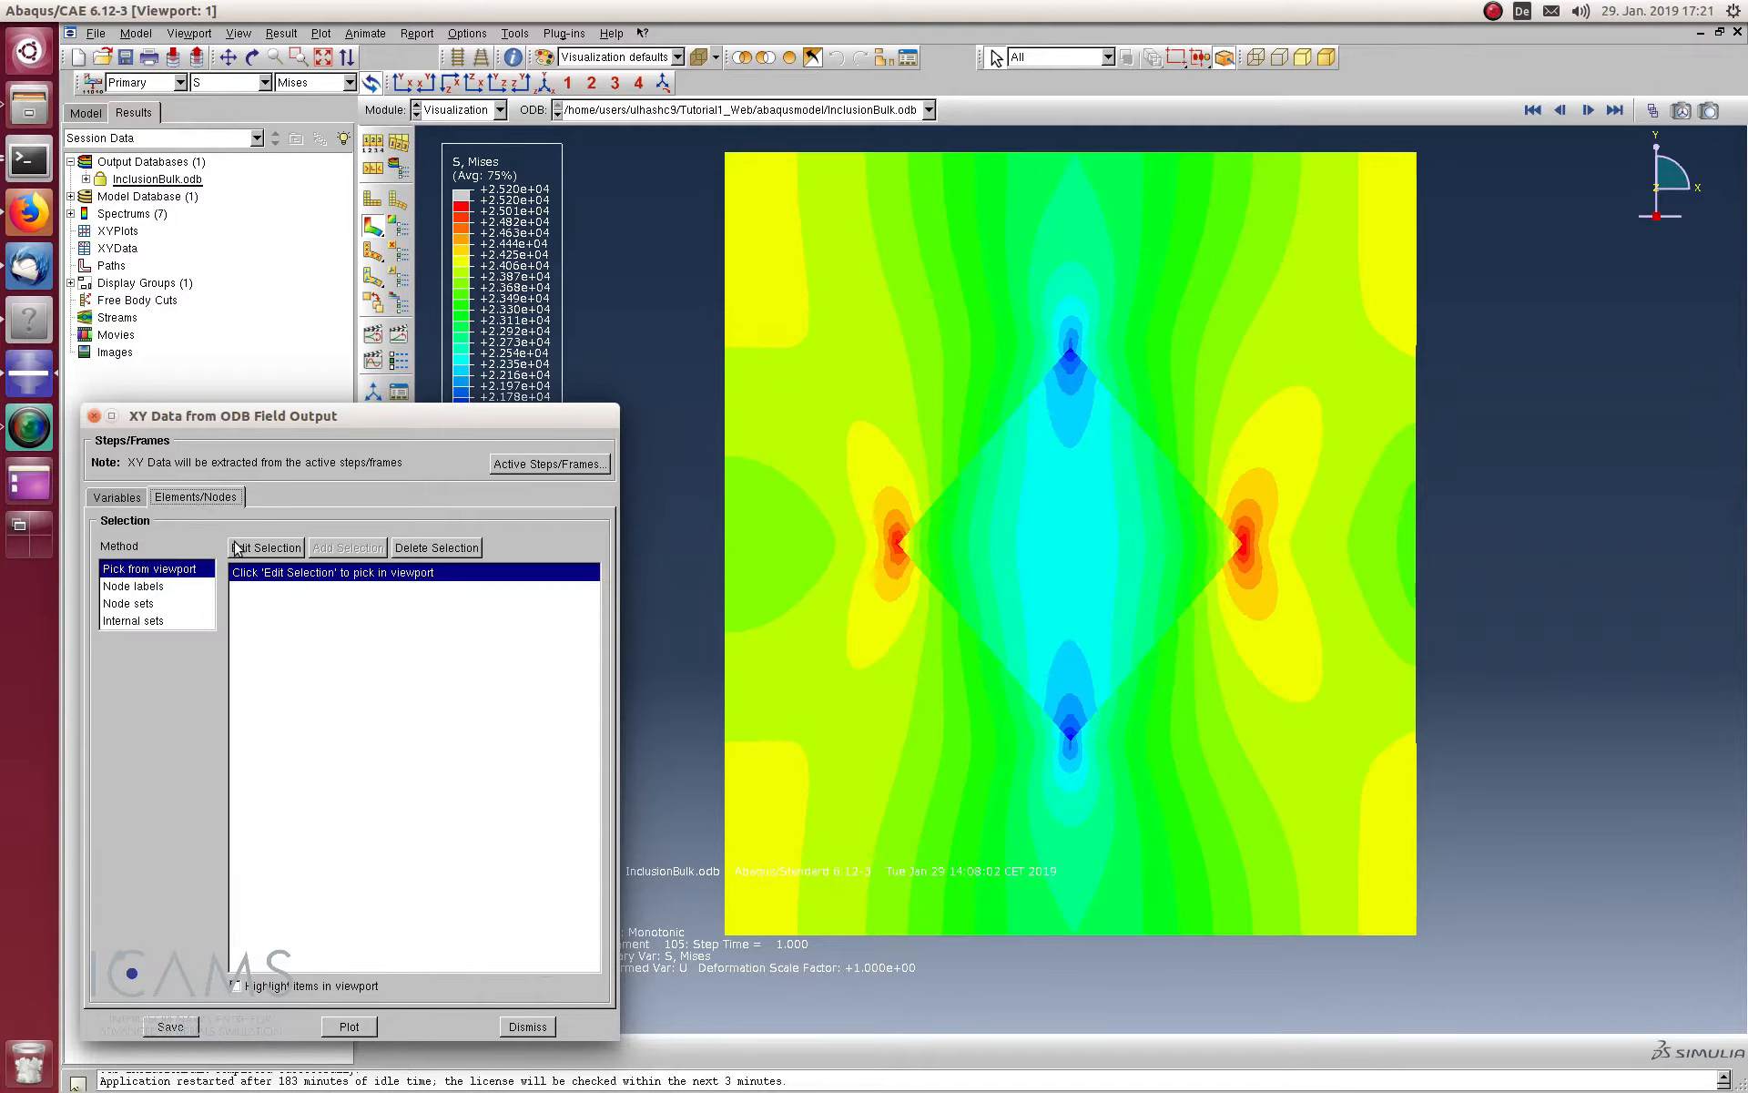
click(248, 549)
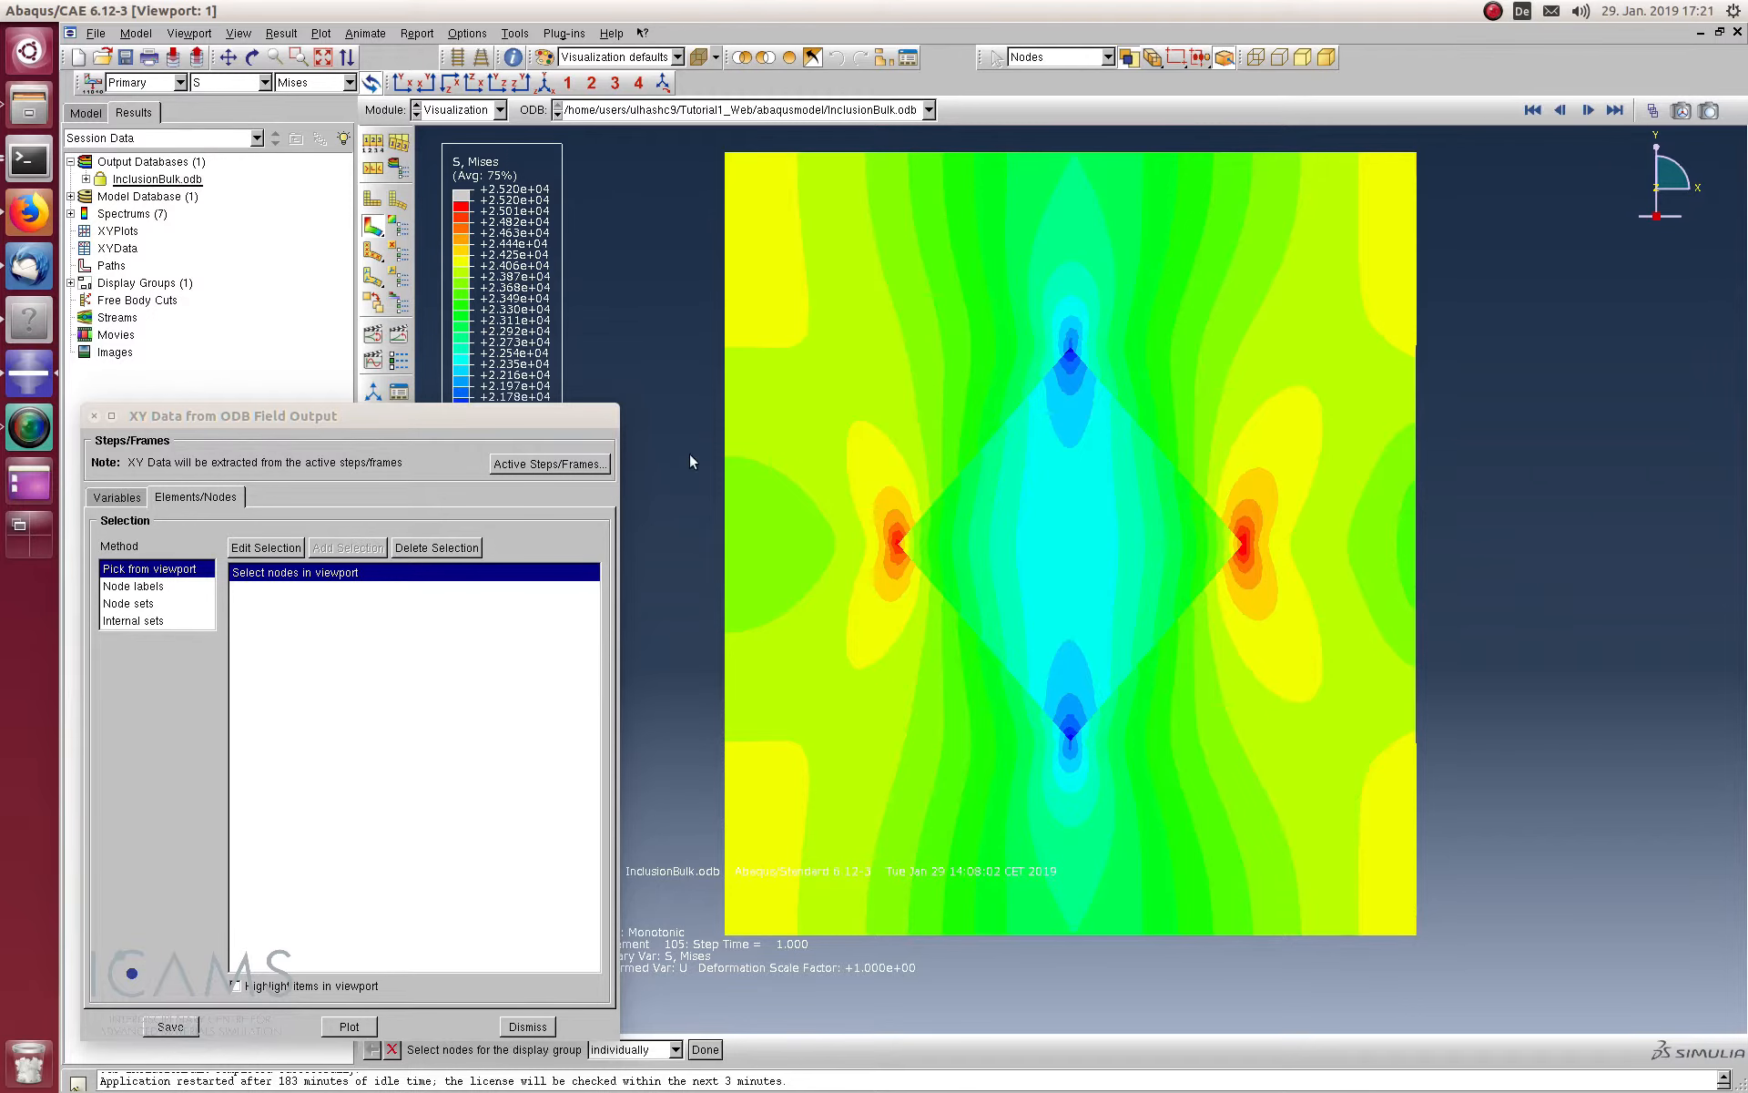
scroll(687, 441, down, 2)
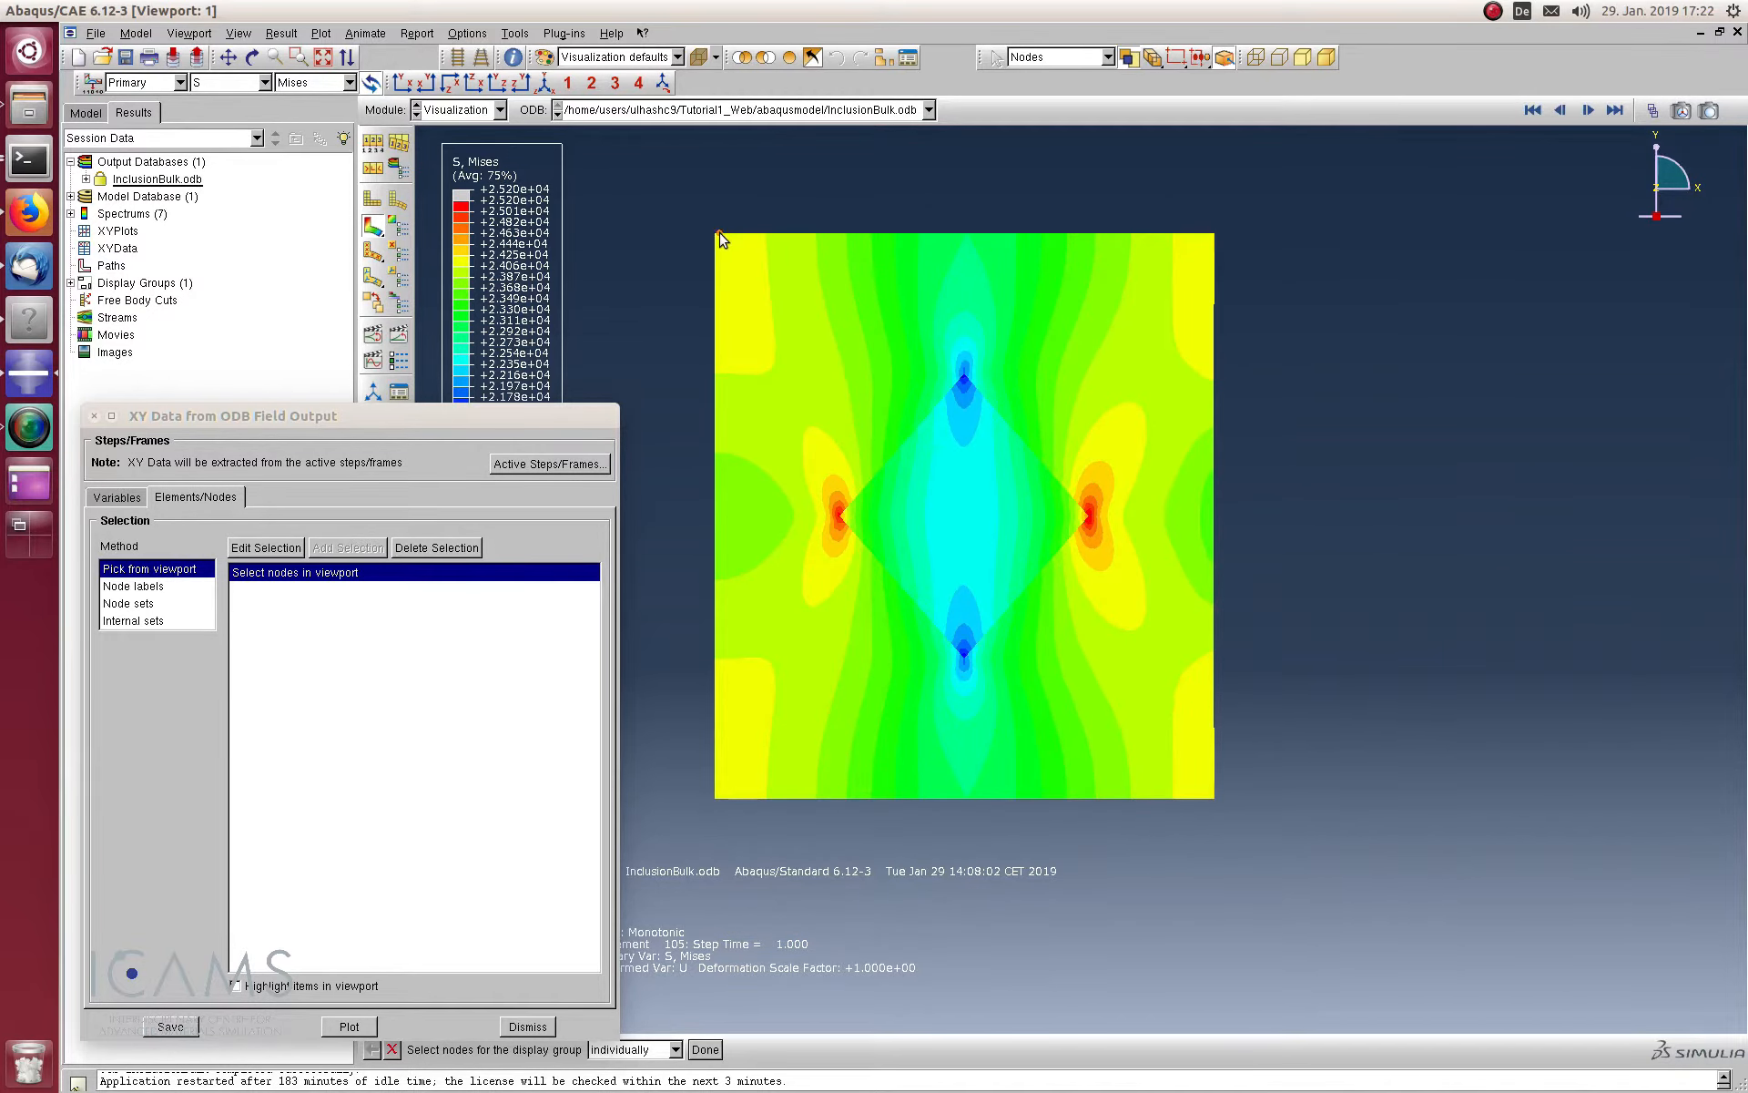
scroll(720, 239, up, 3)
scroll(719, 238, down, 1)
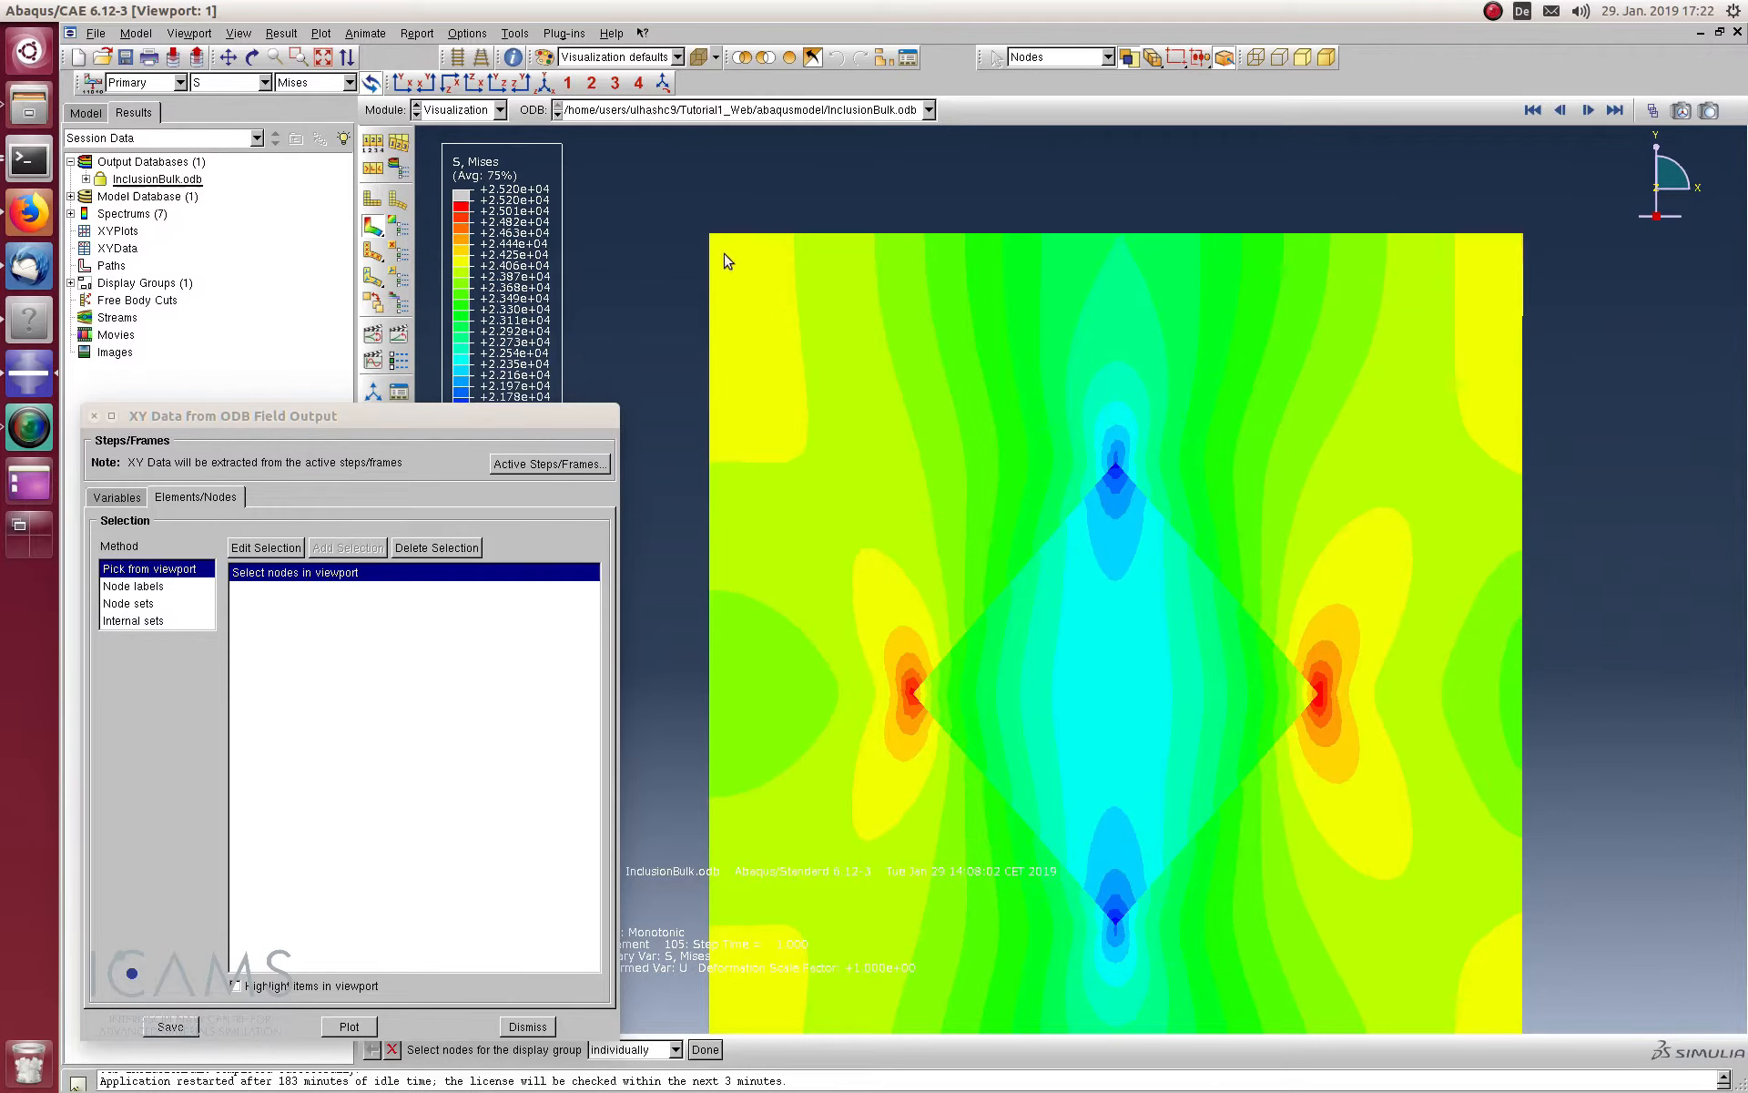
scroll(726, 262, up, 2)
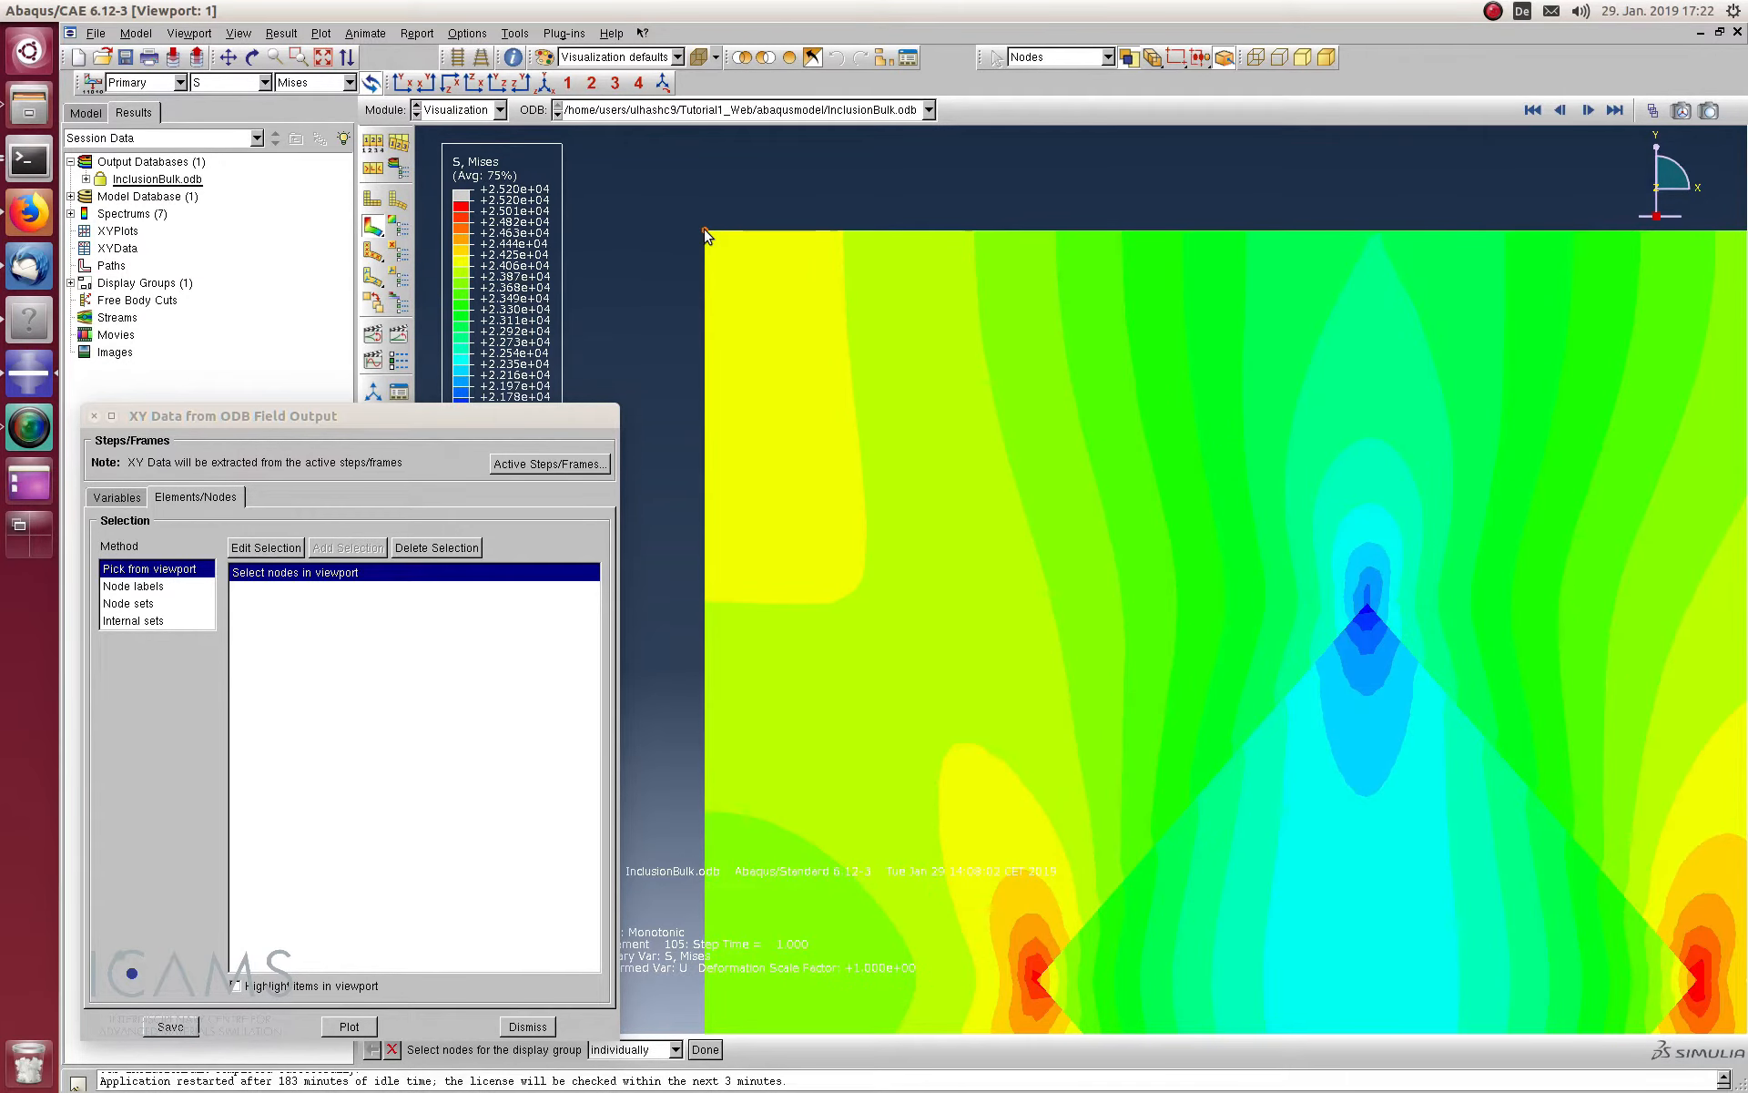
scroll(705, 235, down, 2)
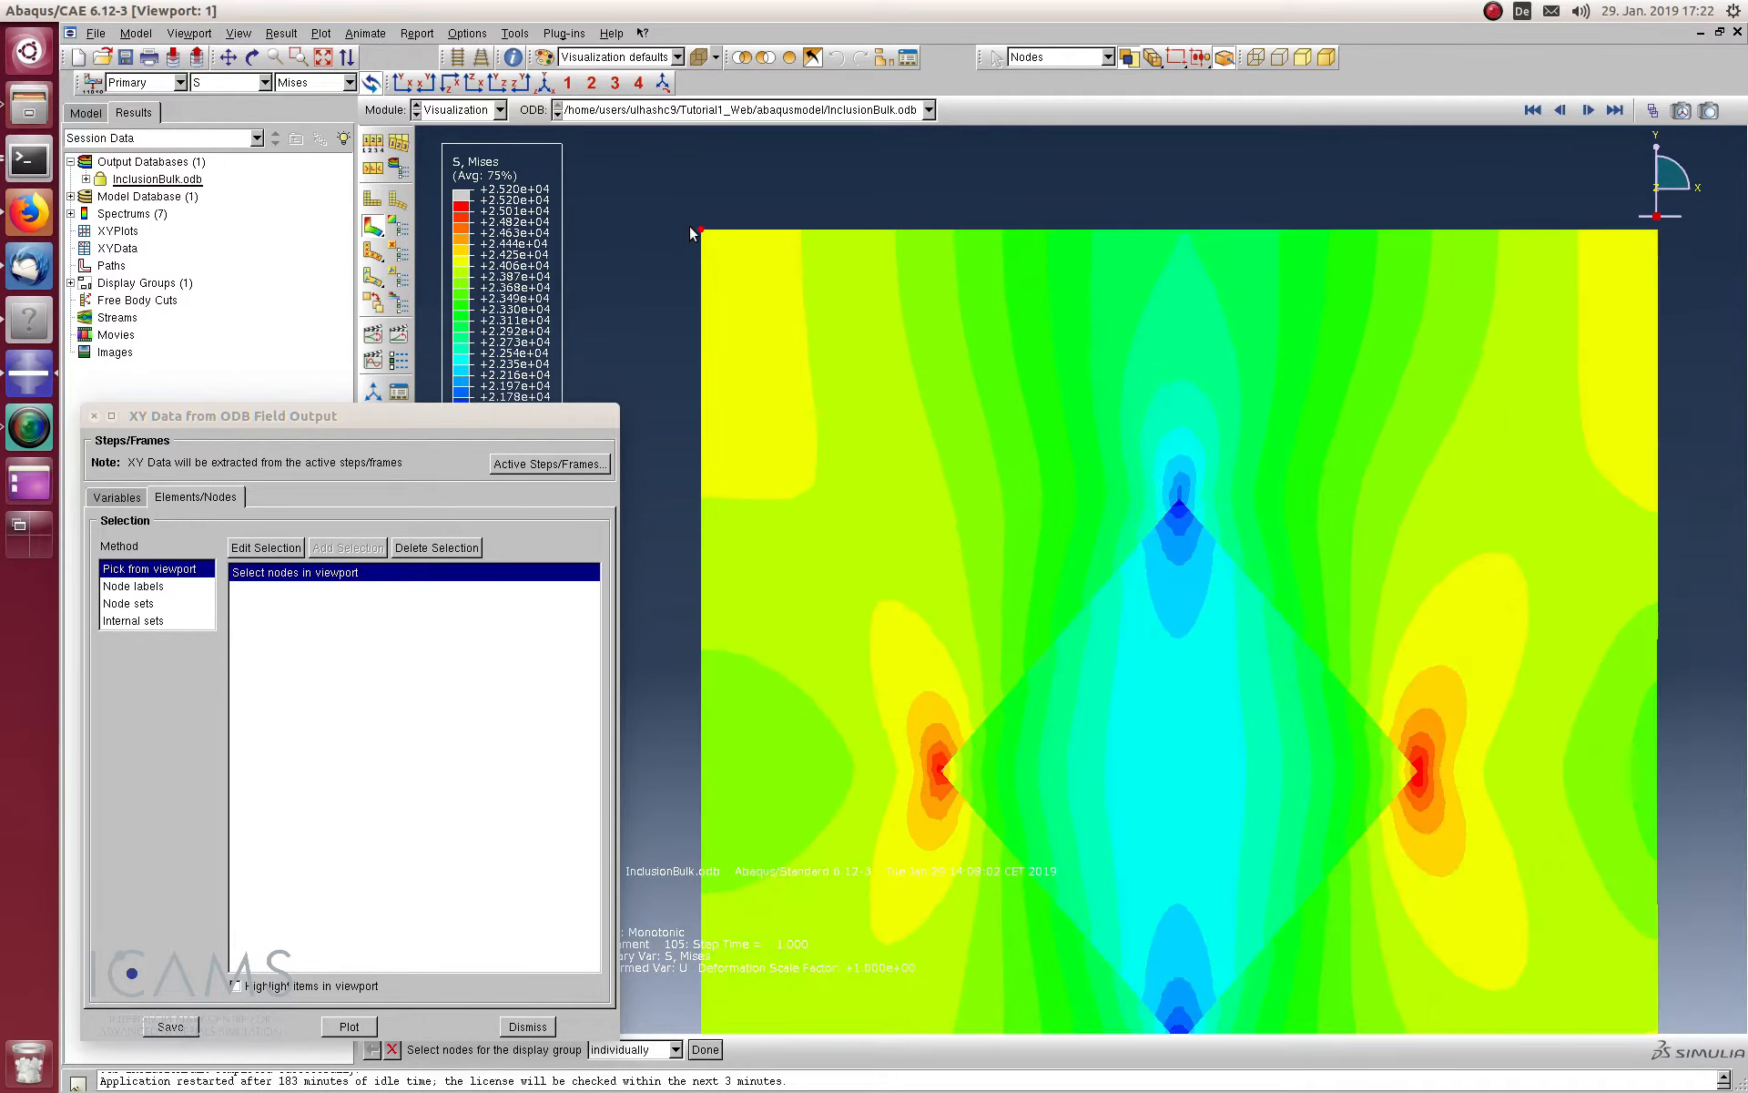
click(170, 1027)
click(294, 806)
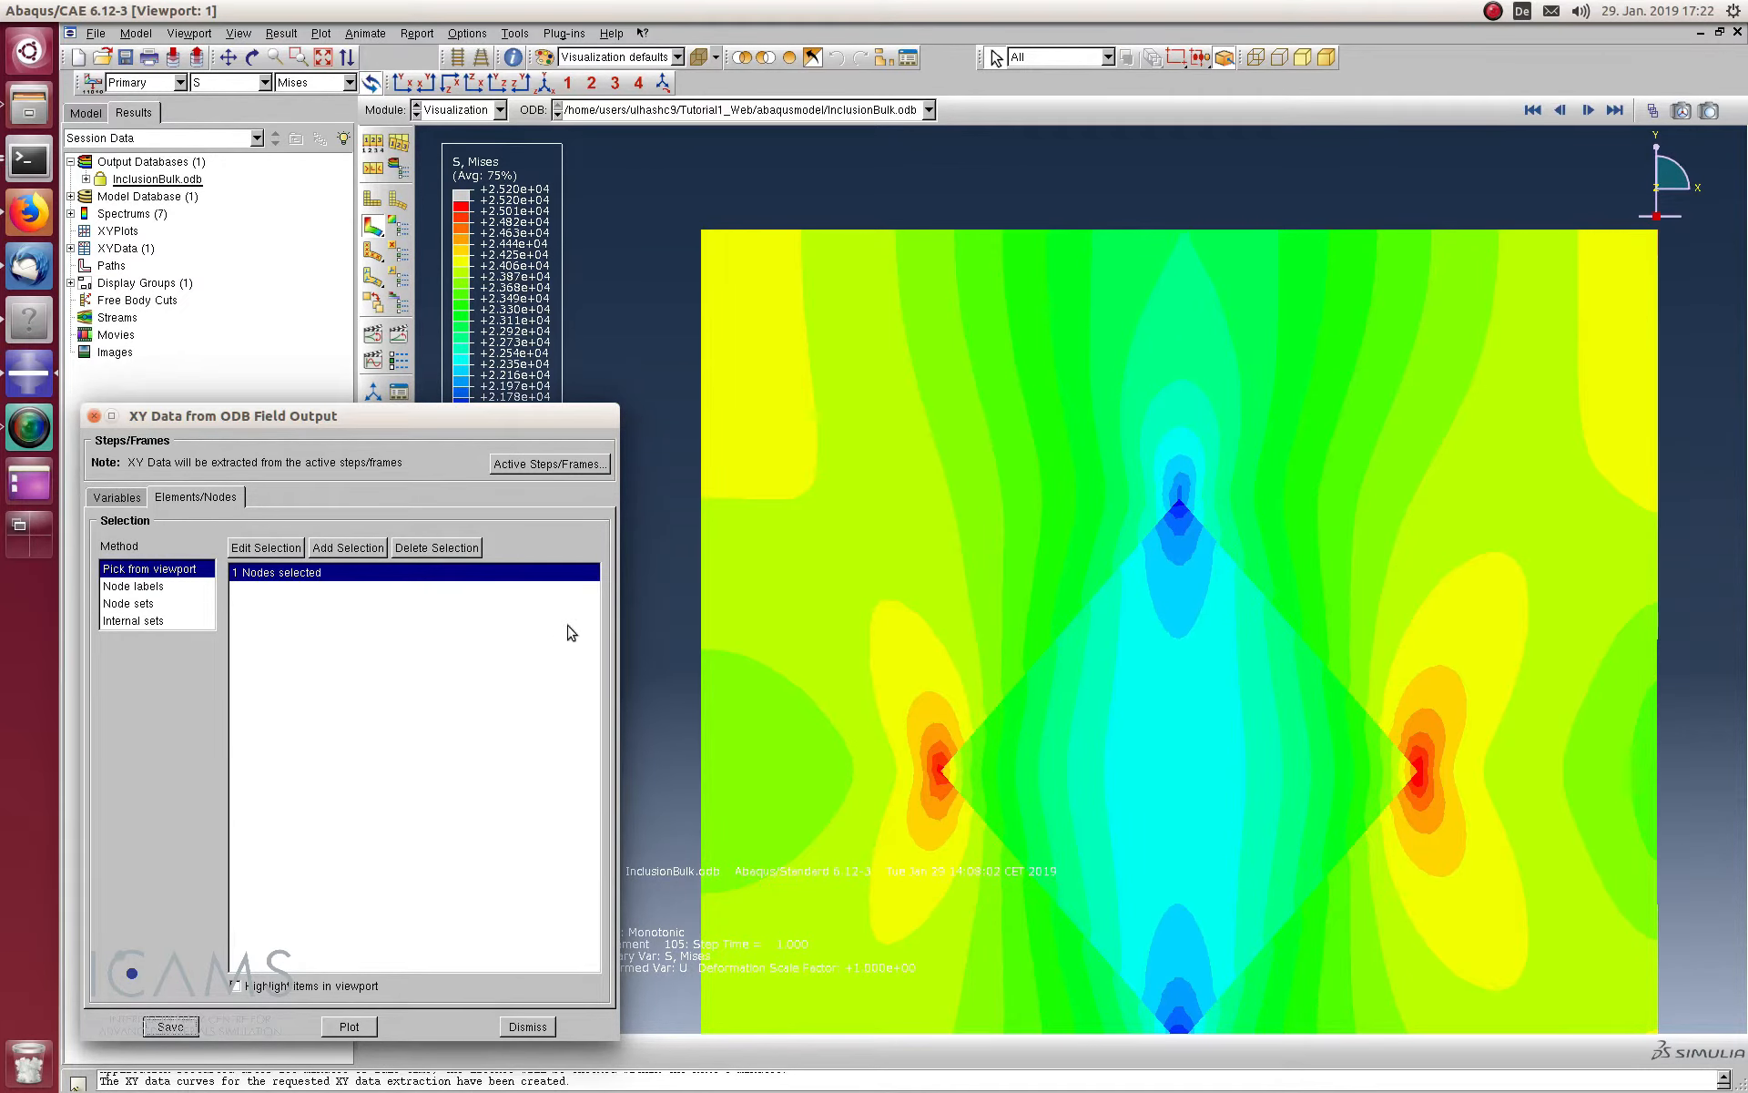
drag(434, 415, 580, 326)
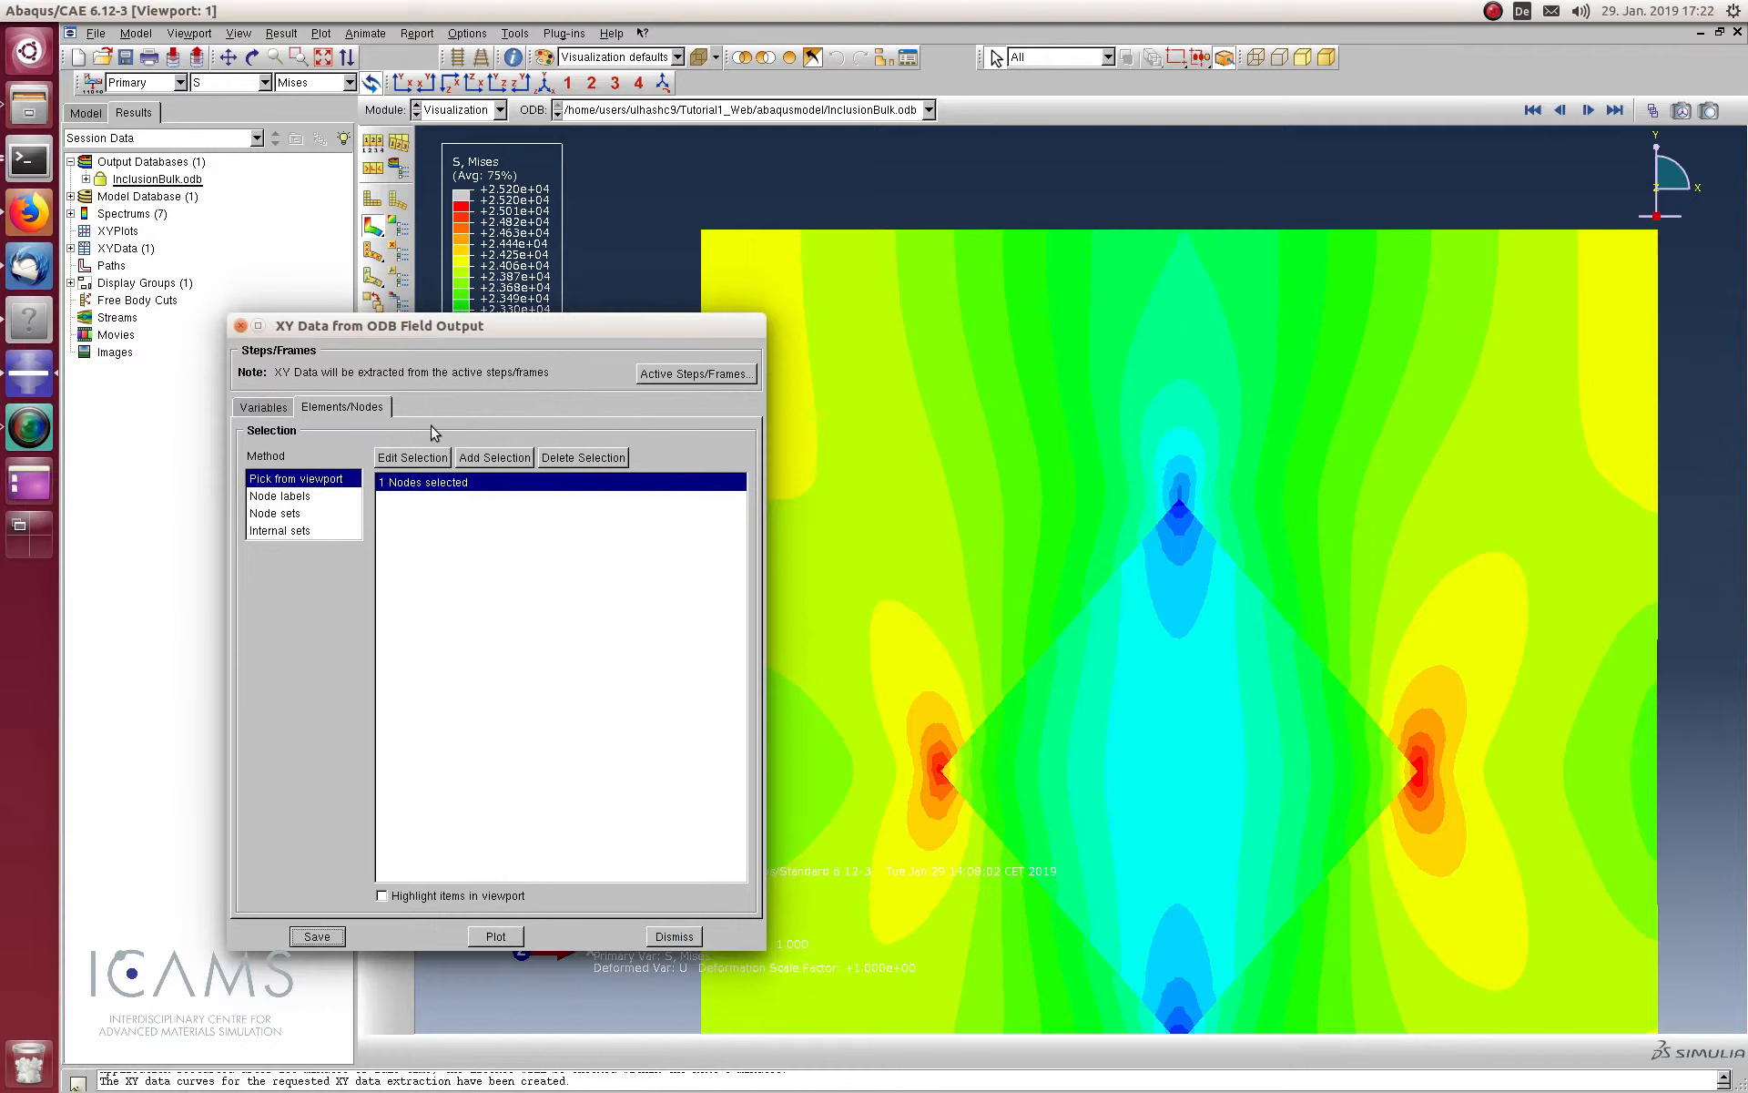
Replace the spatial displacement output variable with the RF2 reaction force component, keeping the Unique Nodal position
click(290, 419)
click(256, 670)
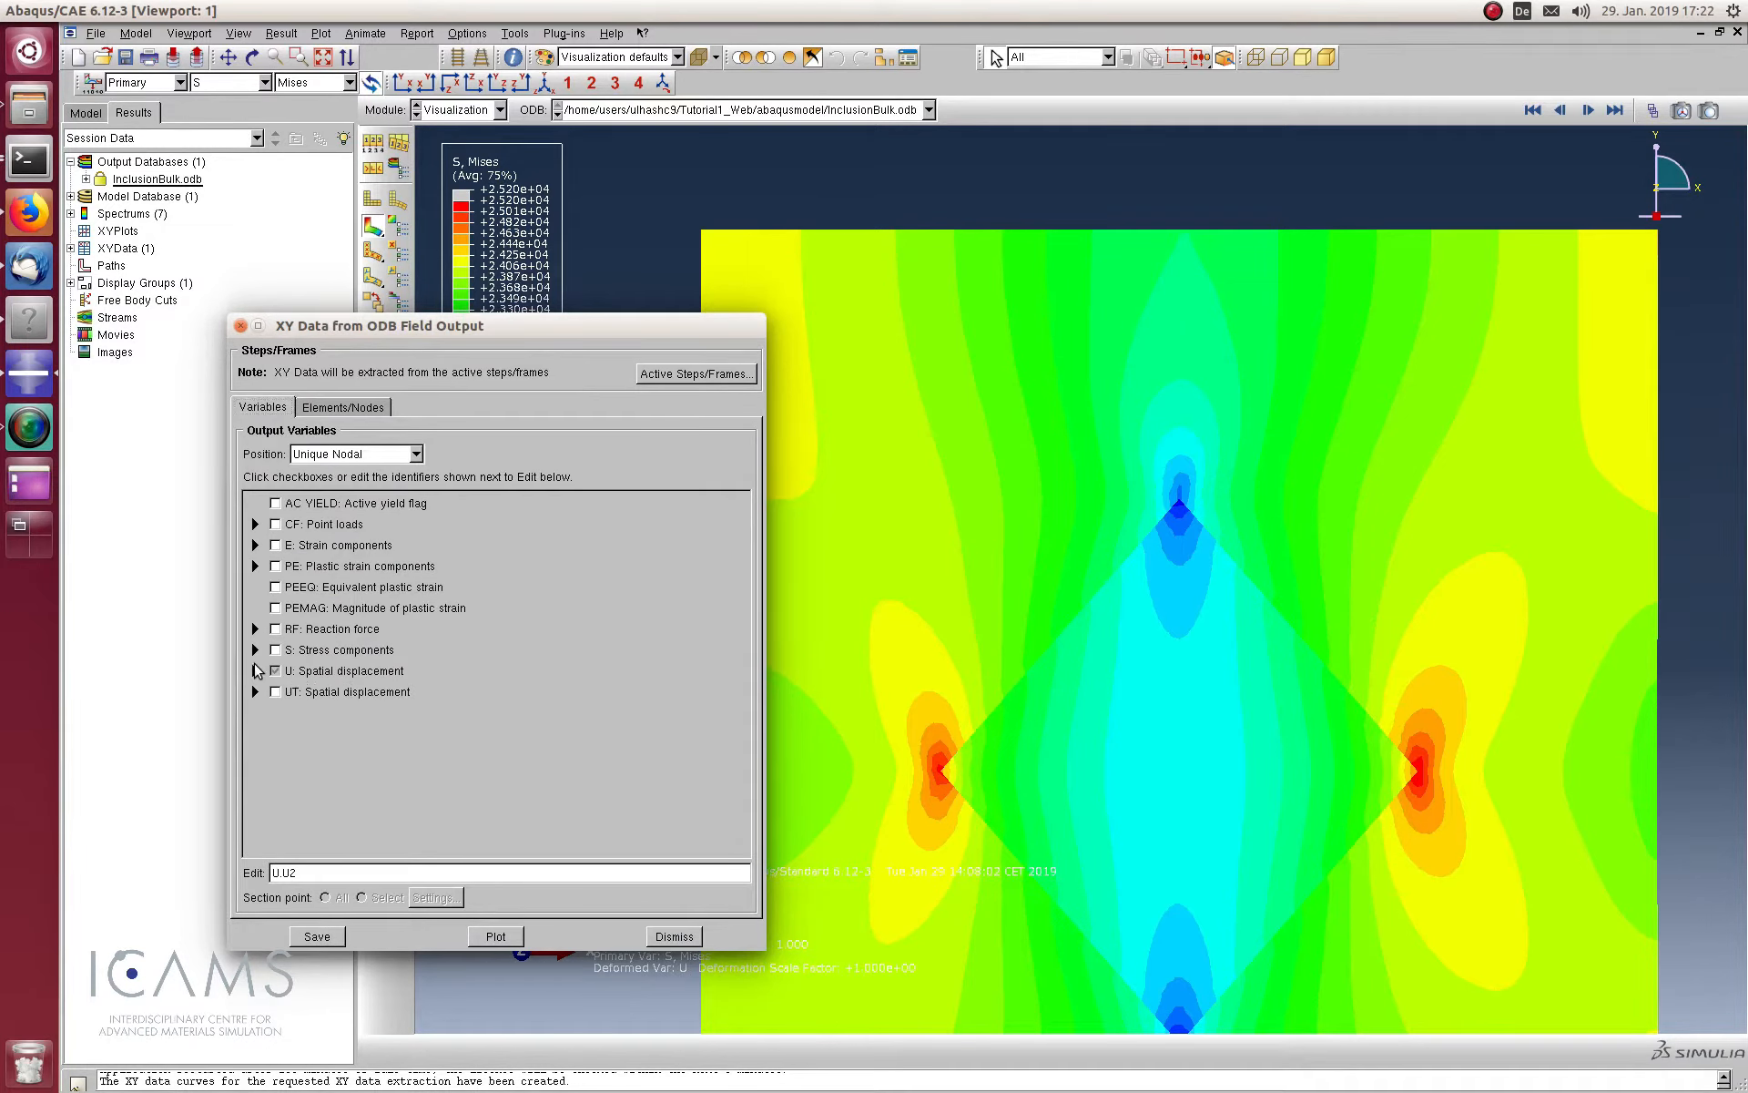
click(256, 629)
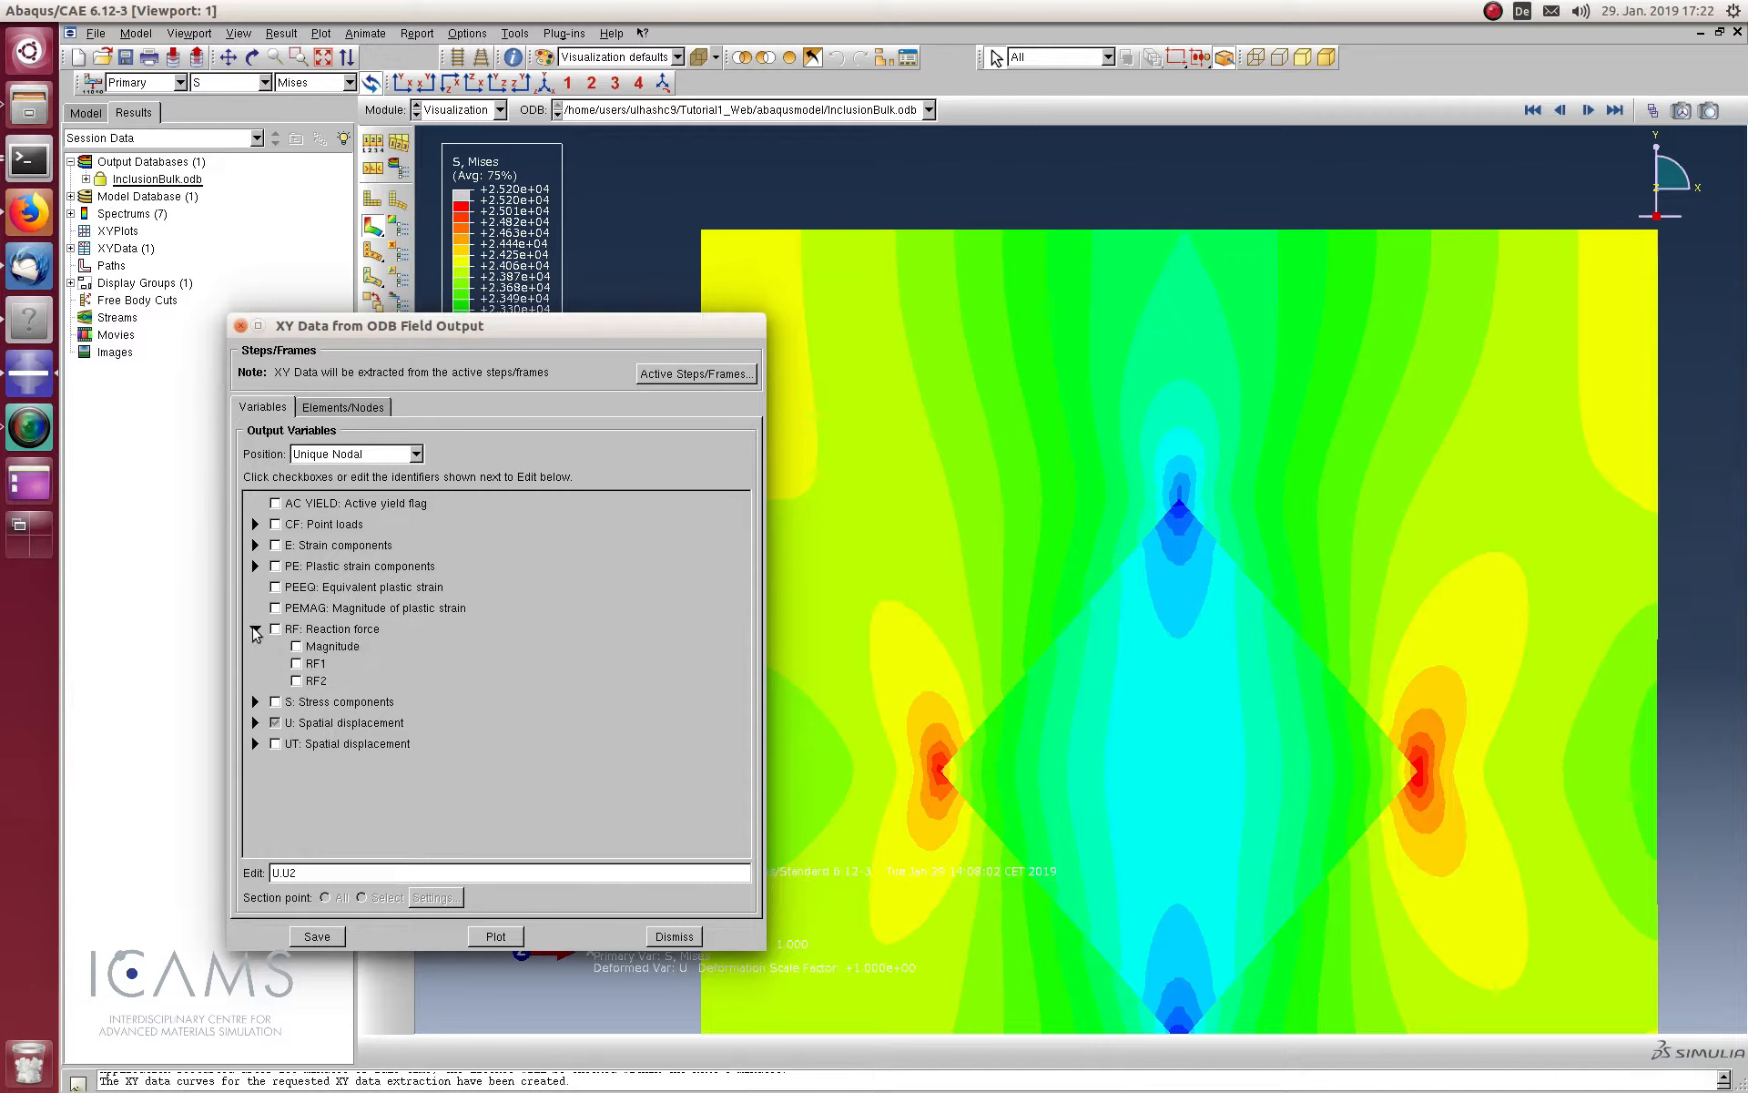
click(296, 679)
click(275, 722)
Replace the picked node with all nodes along the square's bottom edge, and save their RF2 XY data under default names
scroll(899, 310, down, 3)
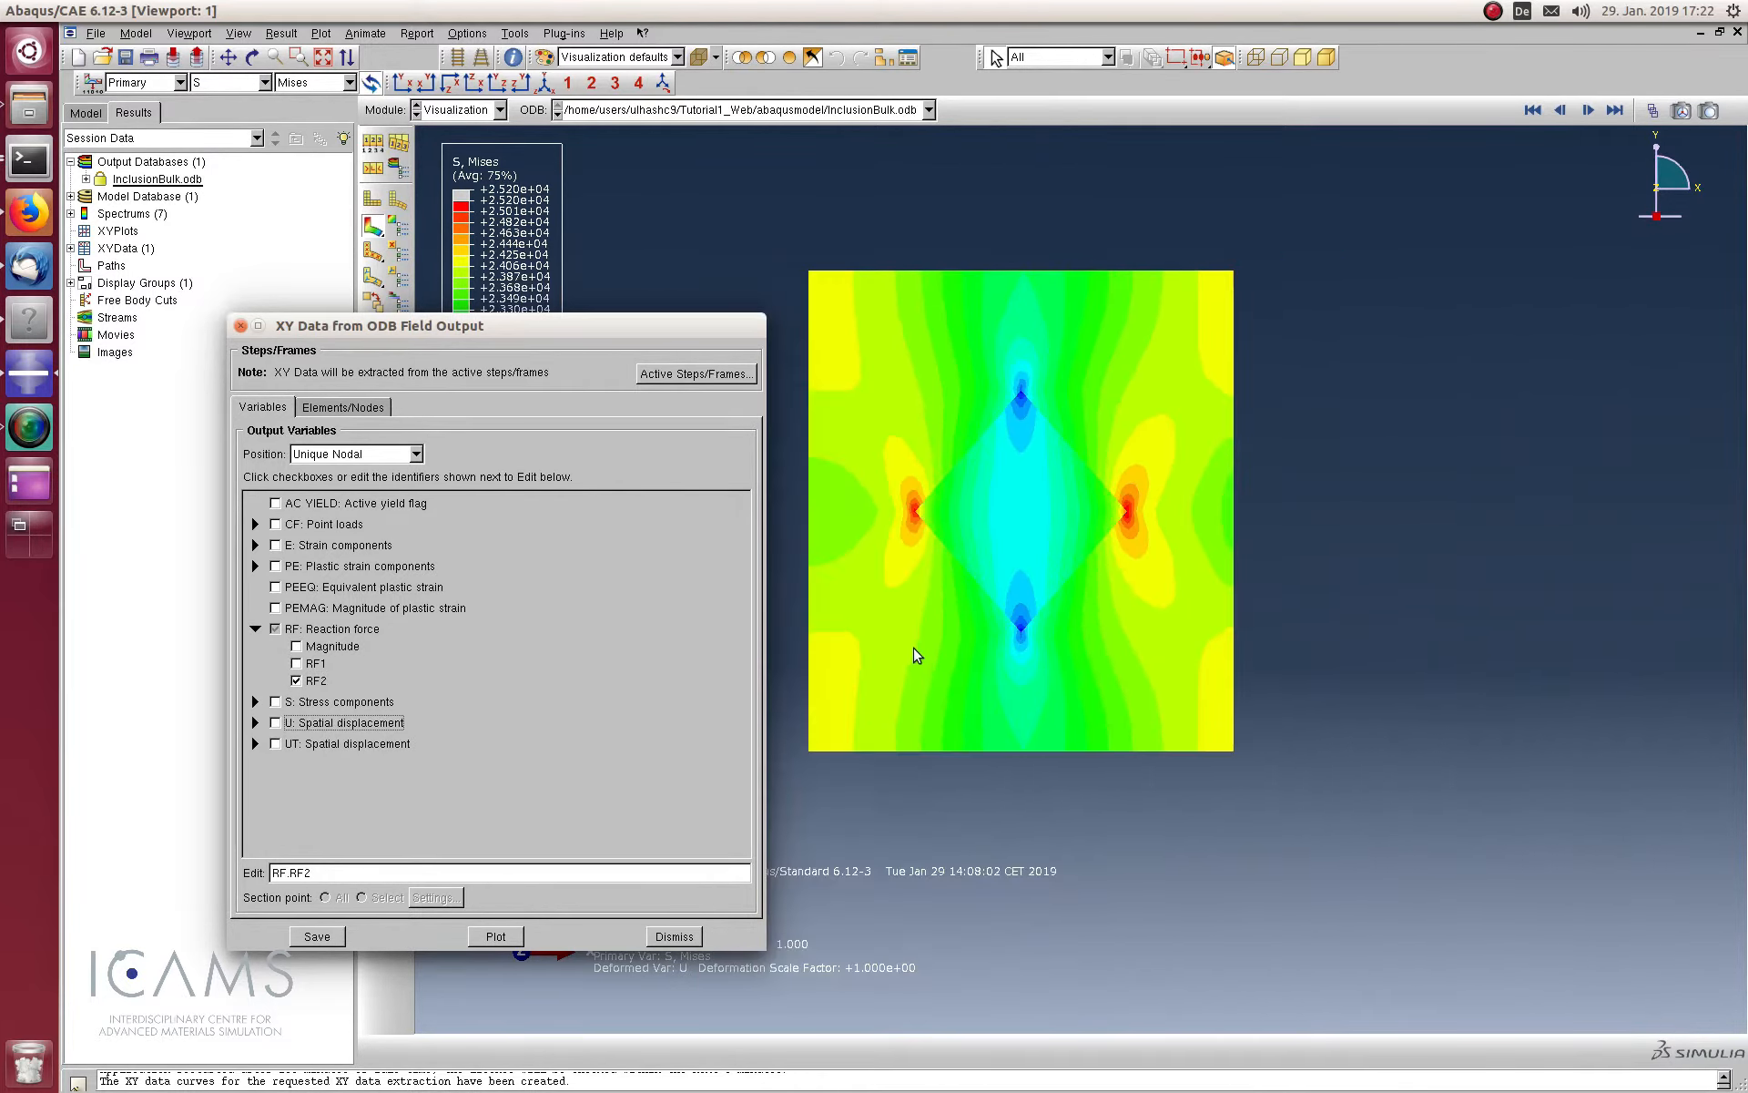
click(343, 407)
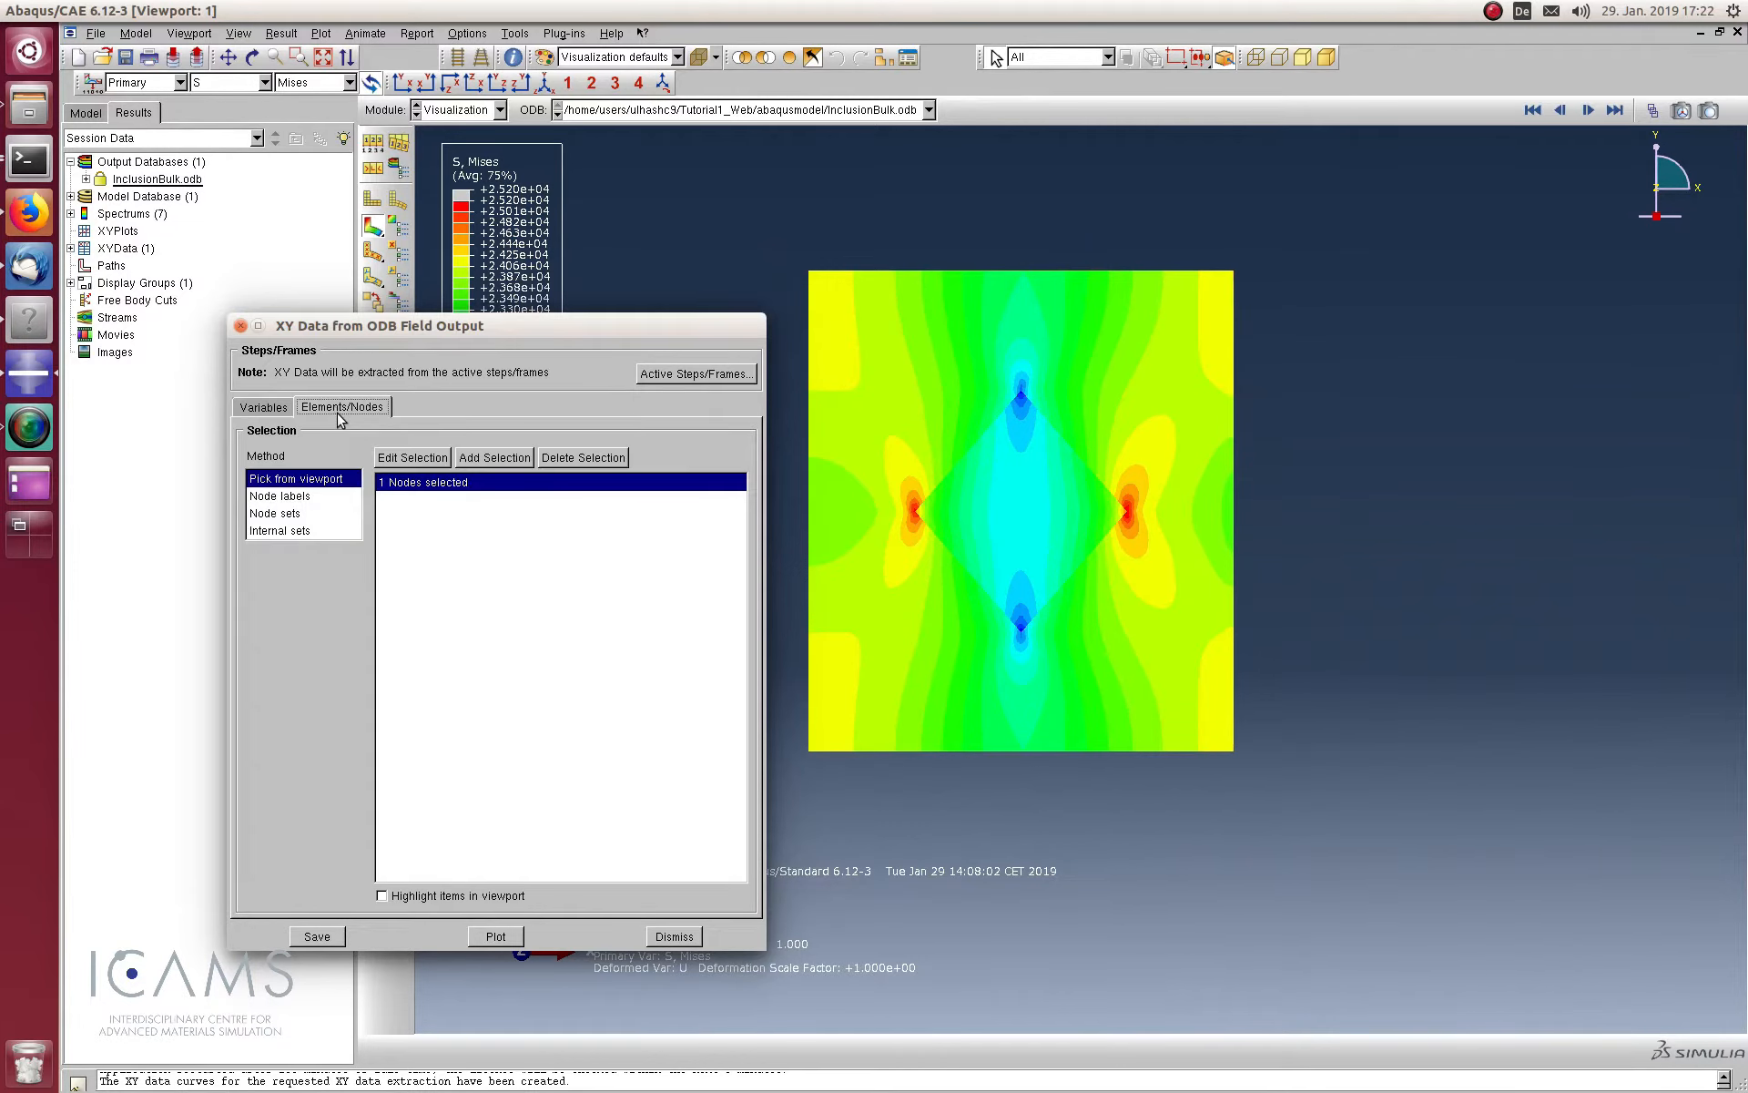
click(558, 458)
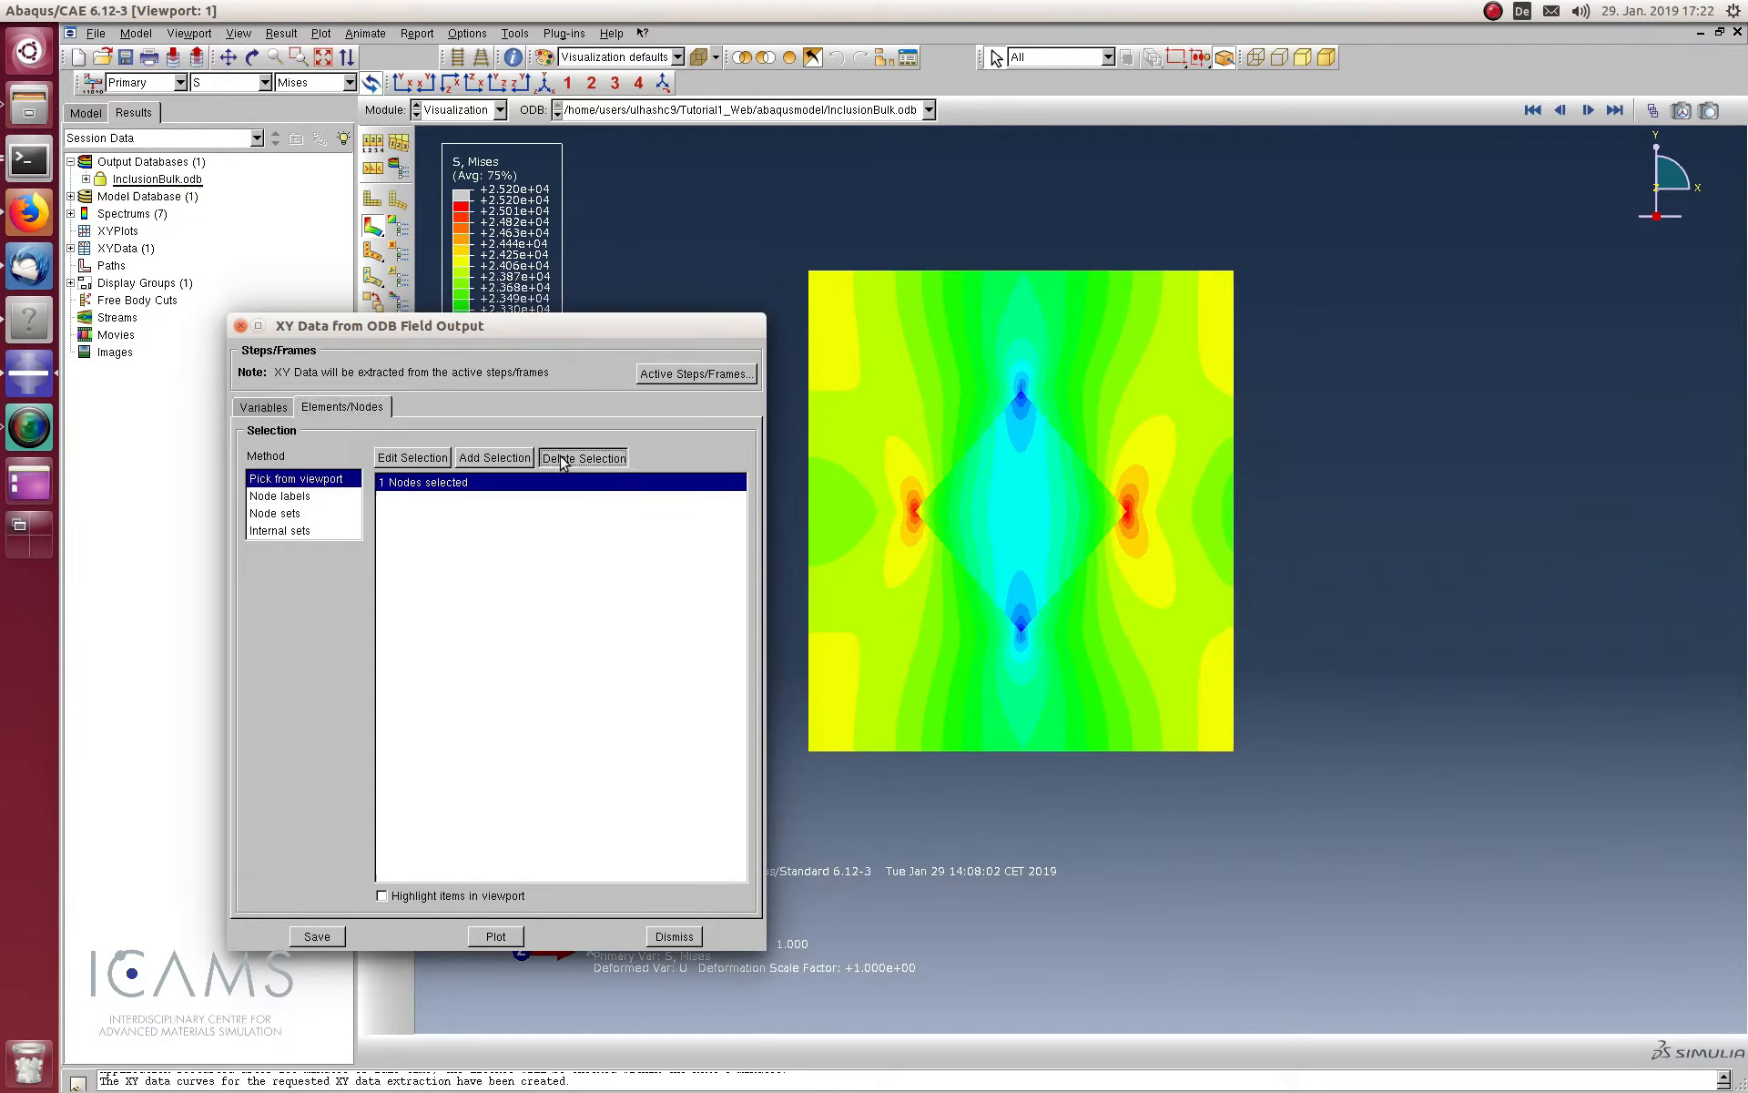
click(475, 458)
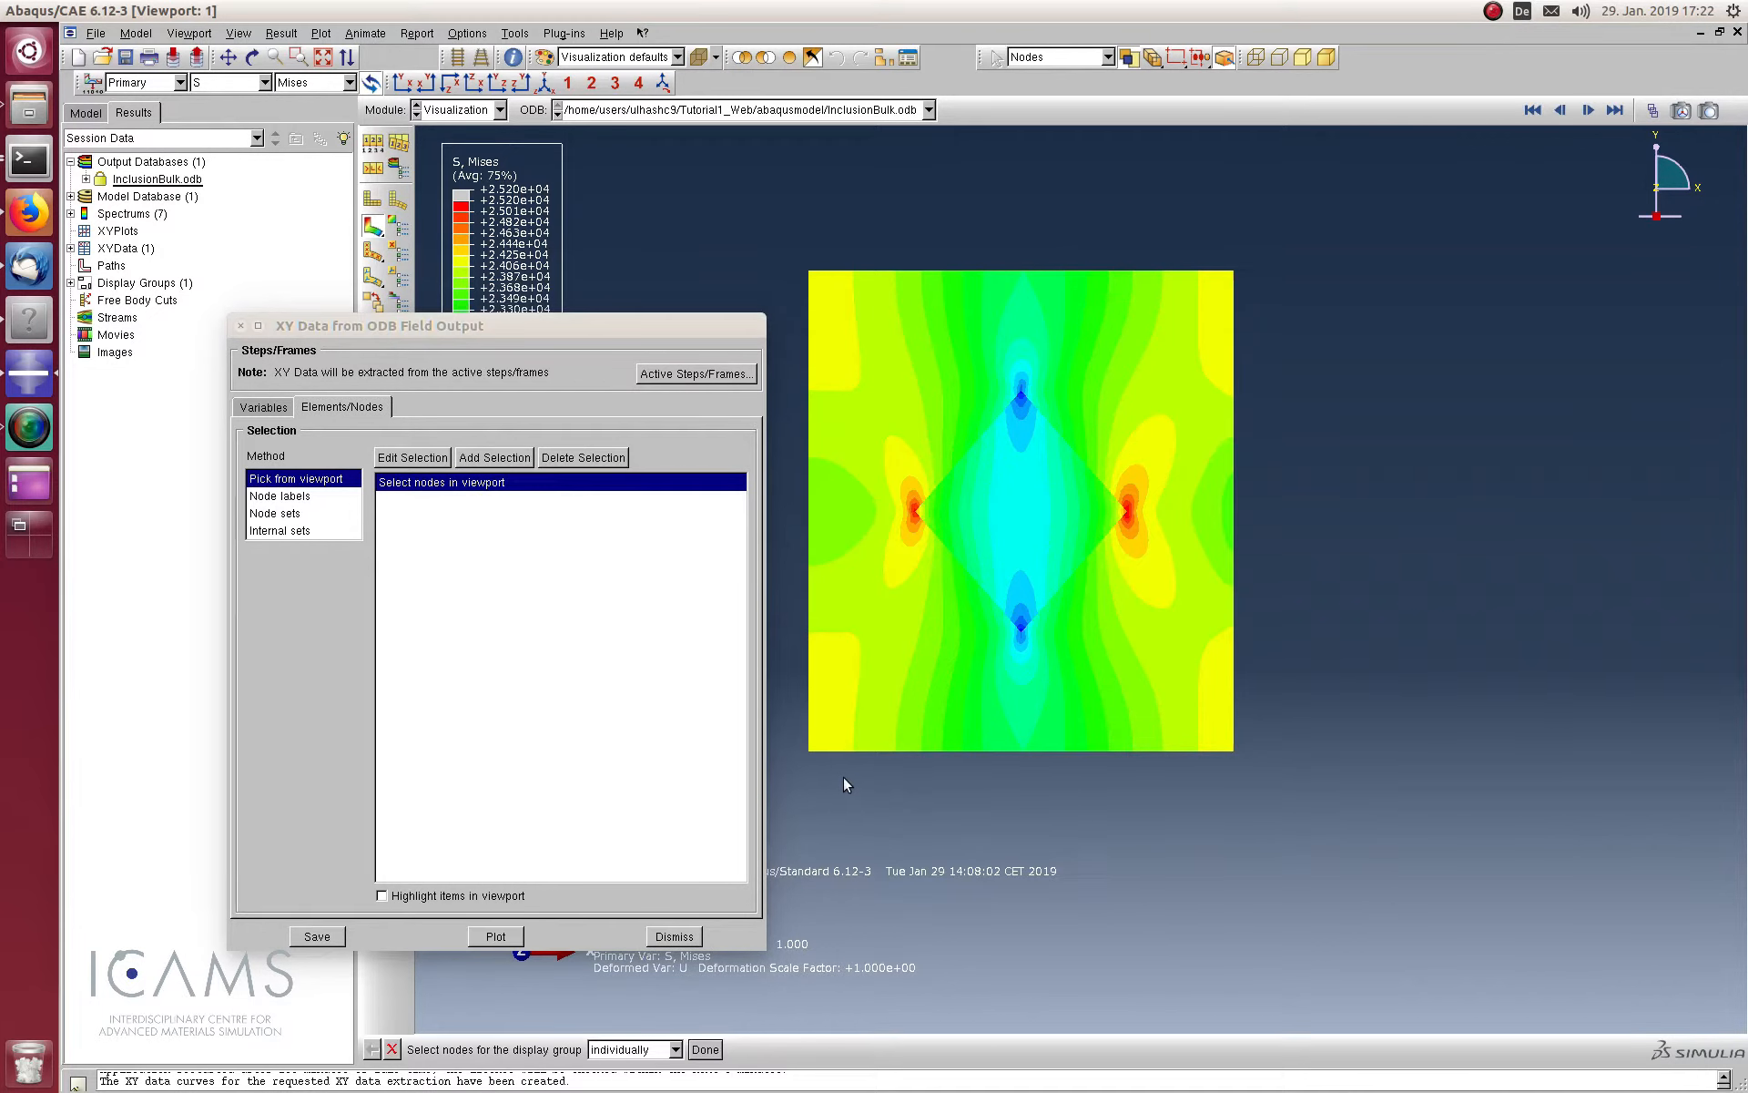
scroll(843, 777, up, 2)
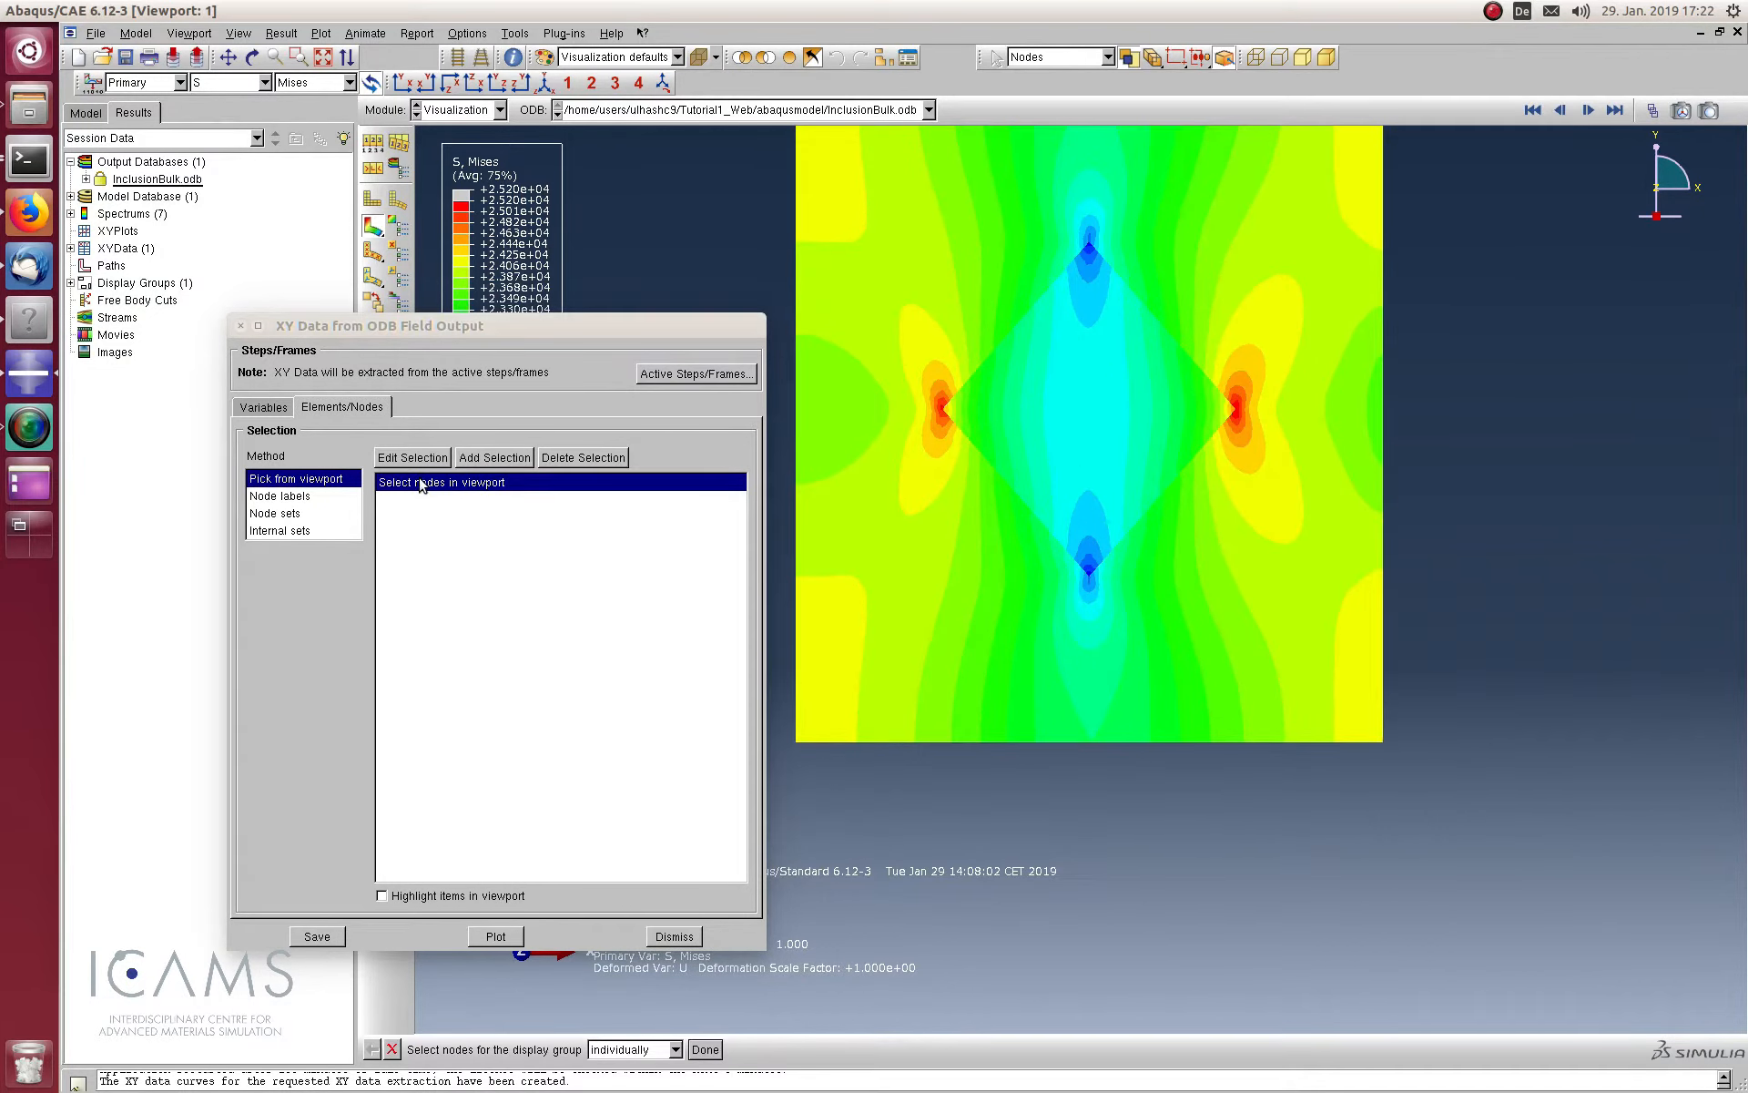
drag(798, 743, 1406, 790)
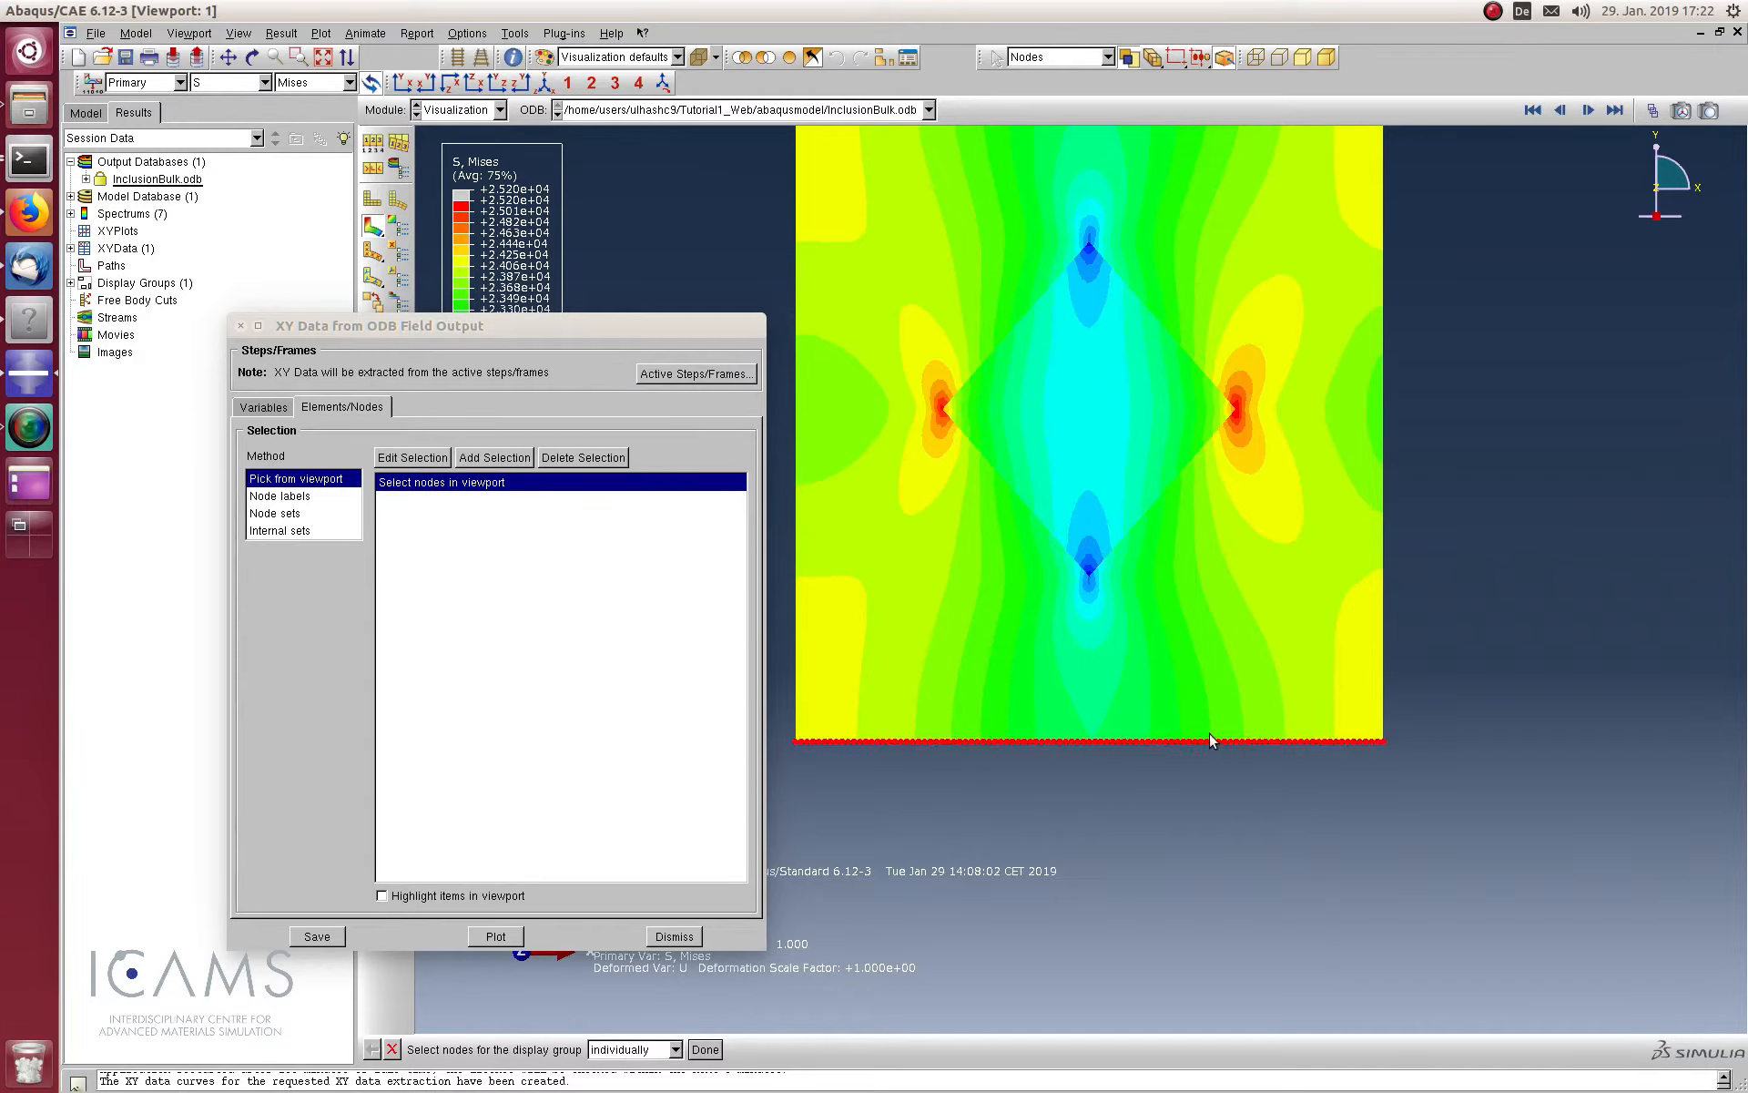
scroll(1098, 742, up, 1)
scroll(1147, 730, down, 5)
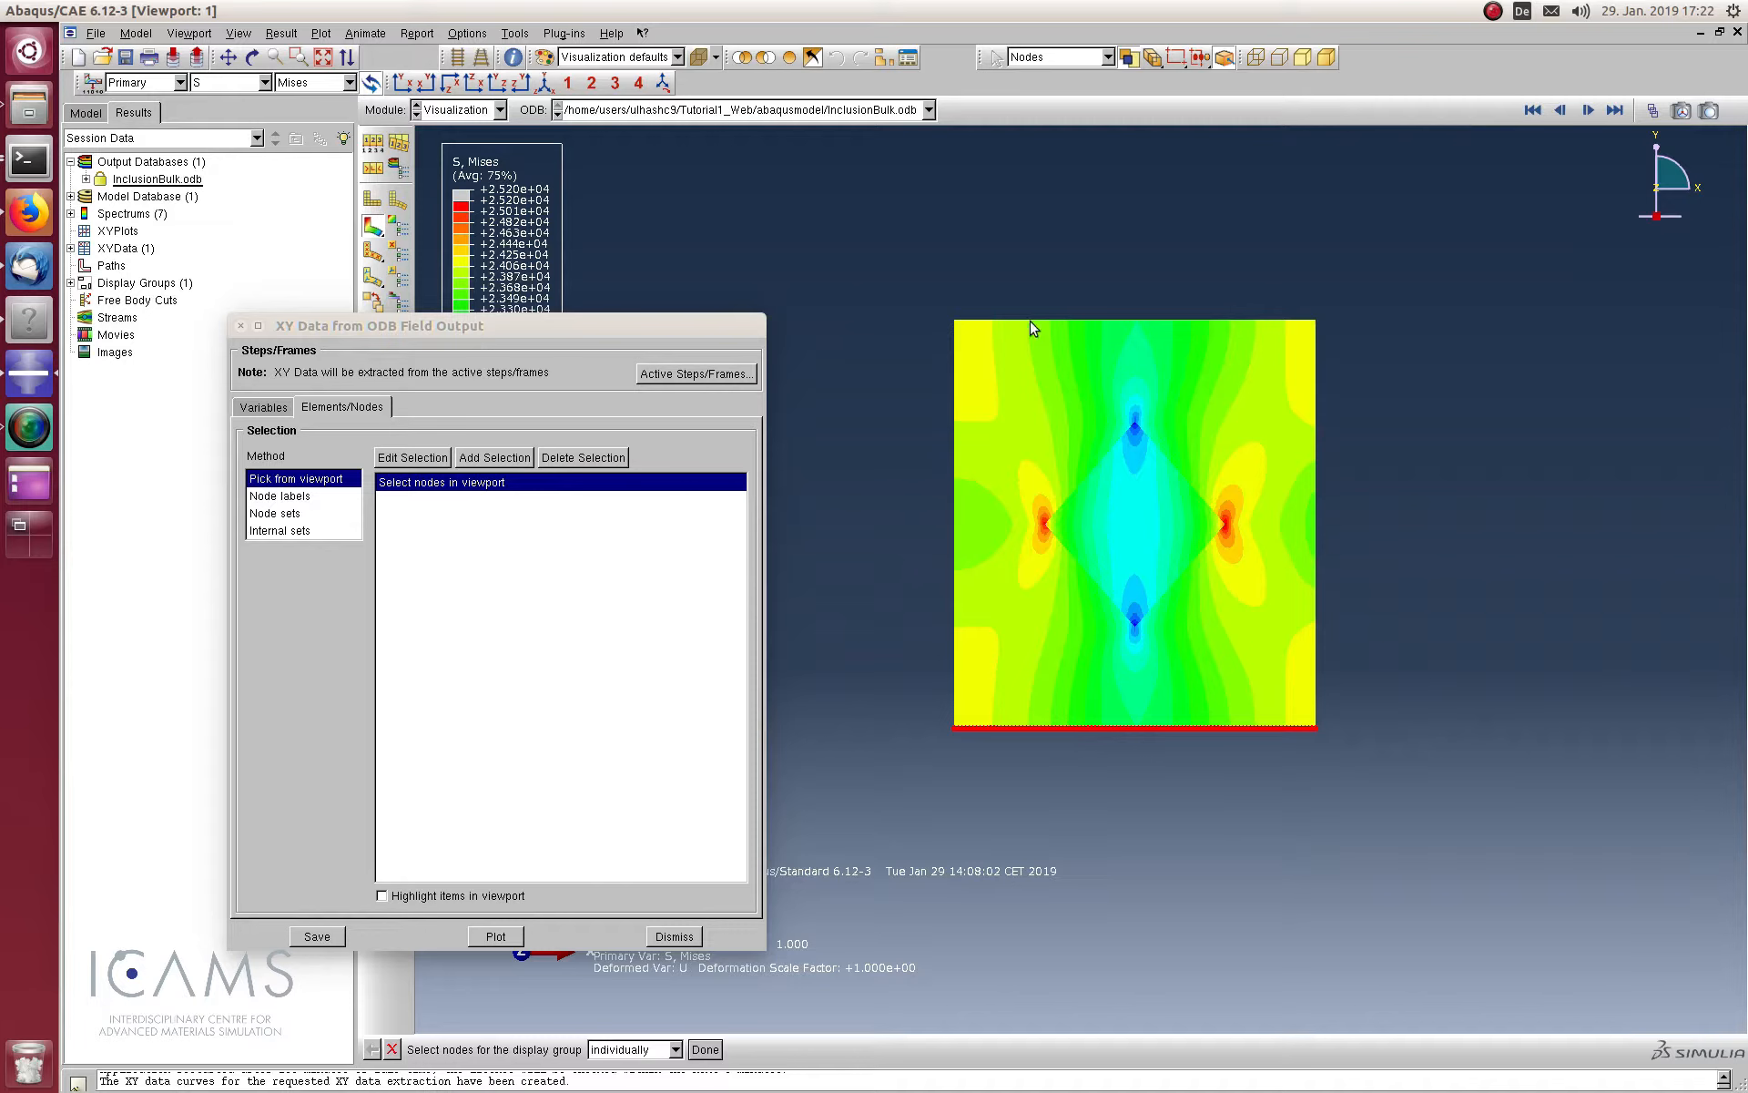
click(319, 938)
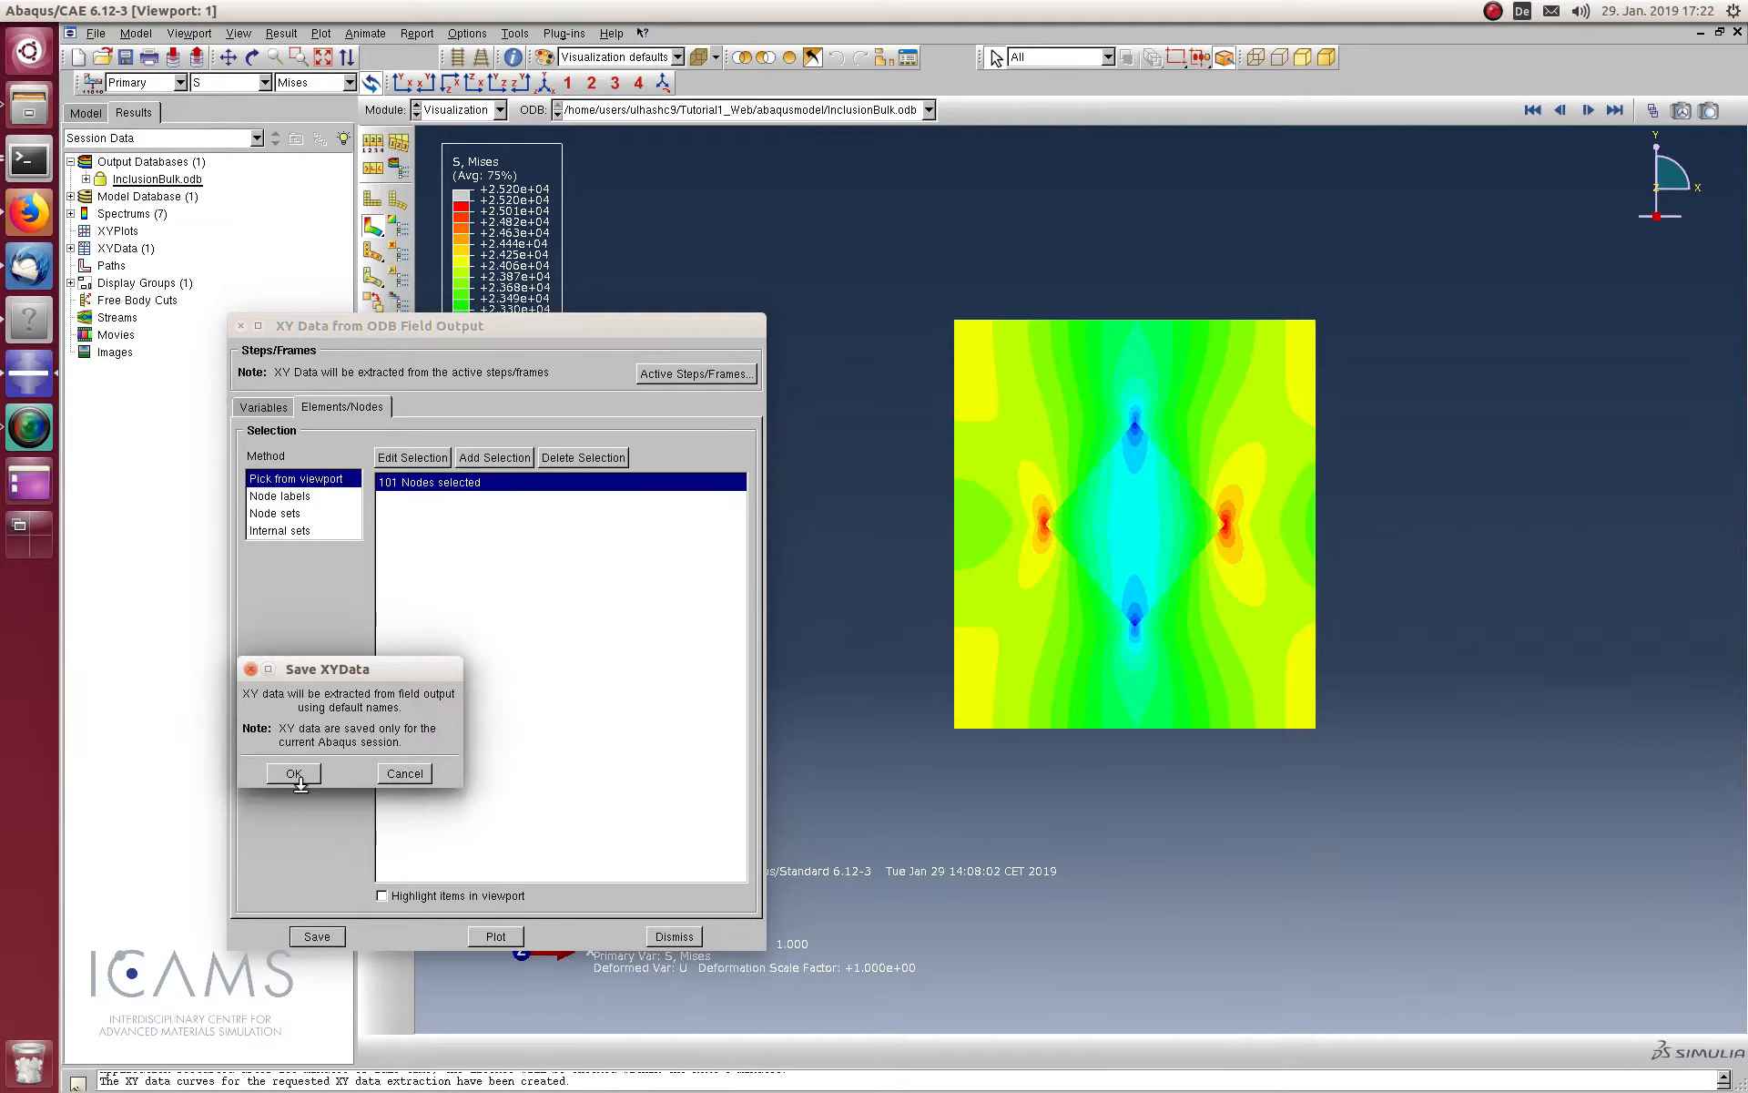
click(293, 776)
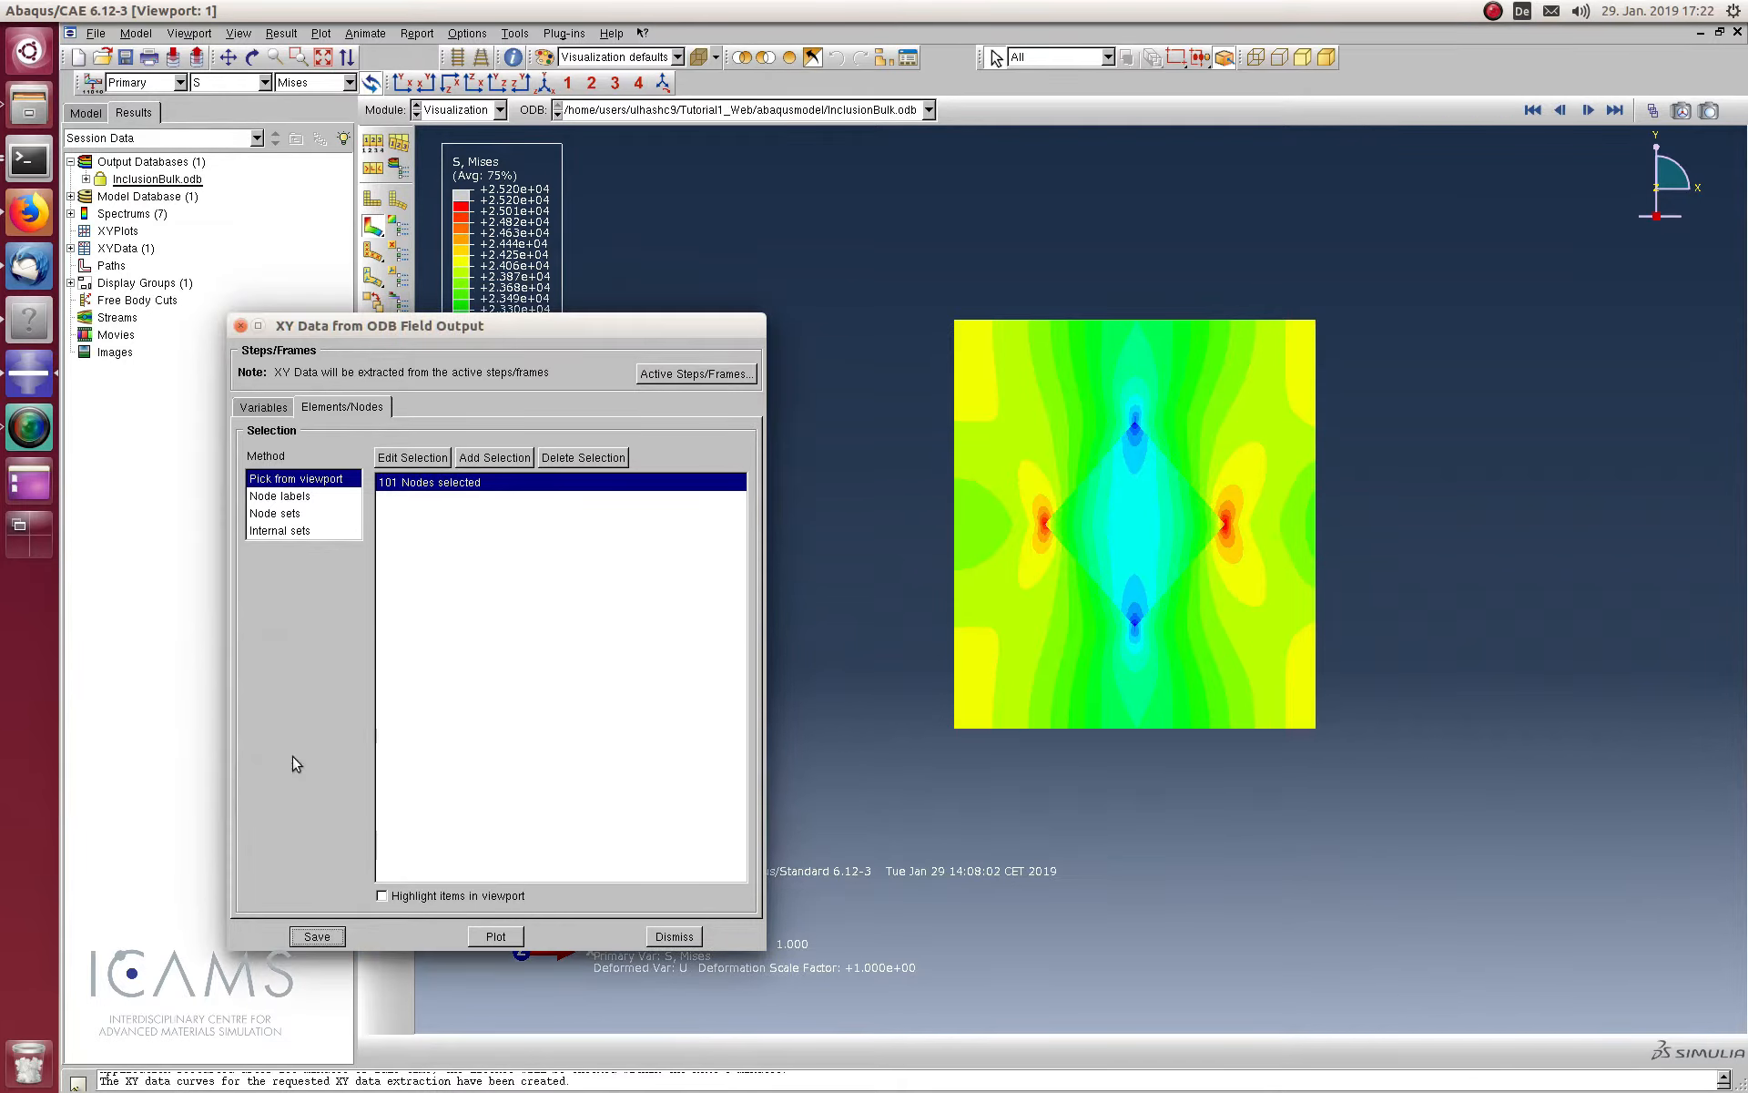
click(674, 938)
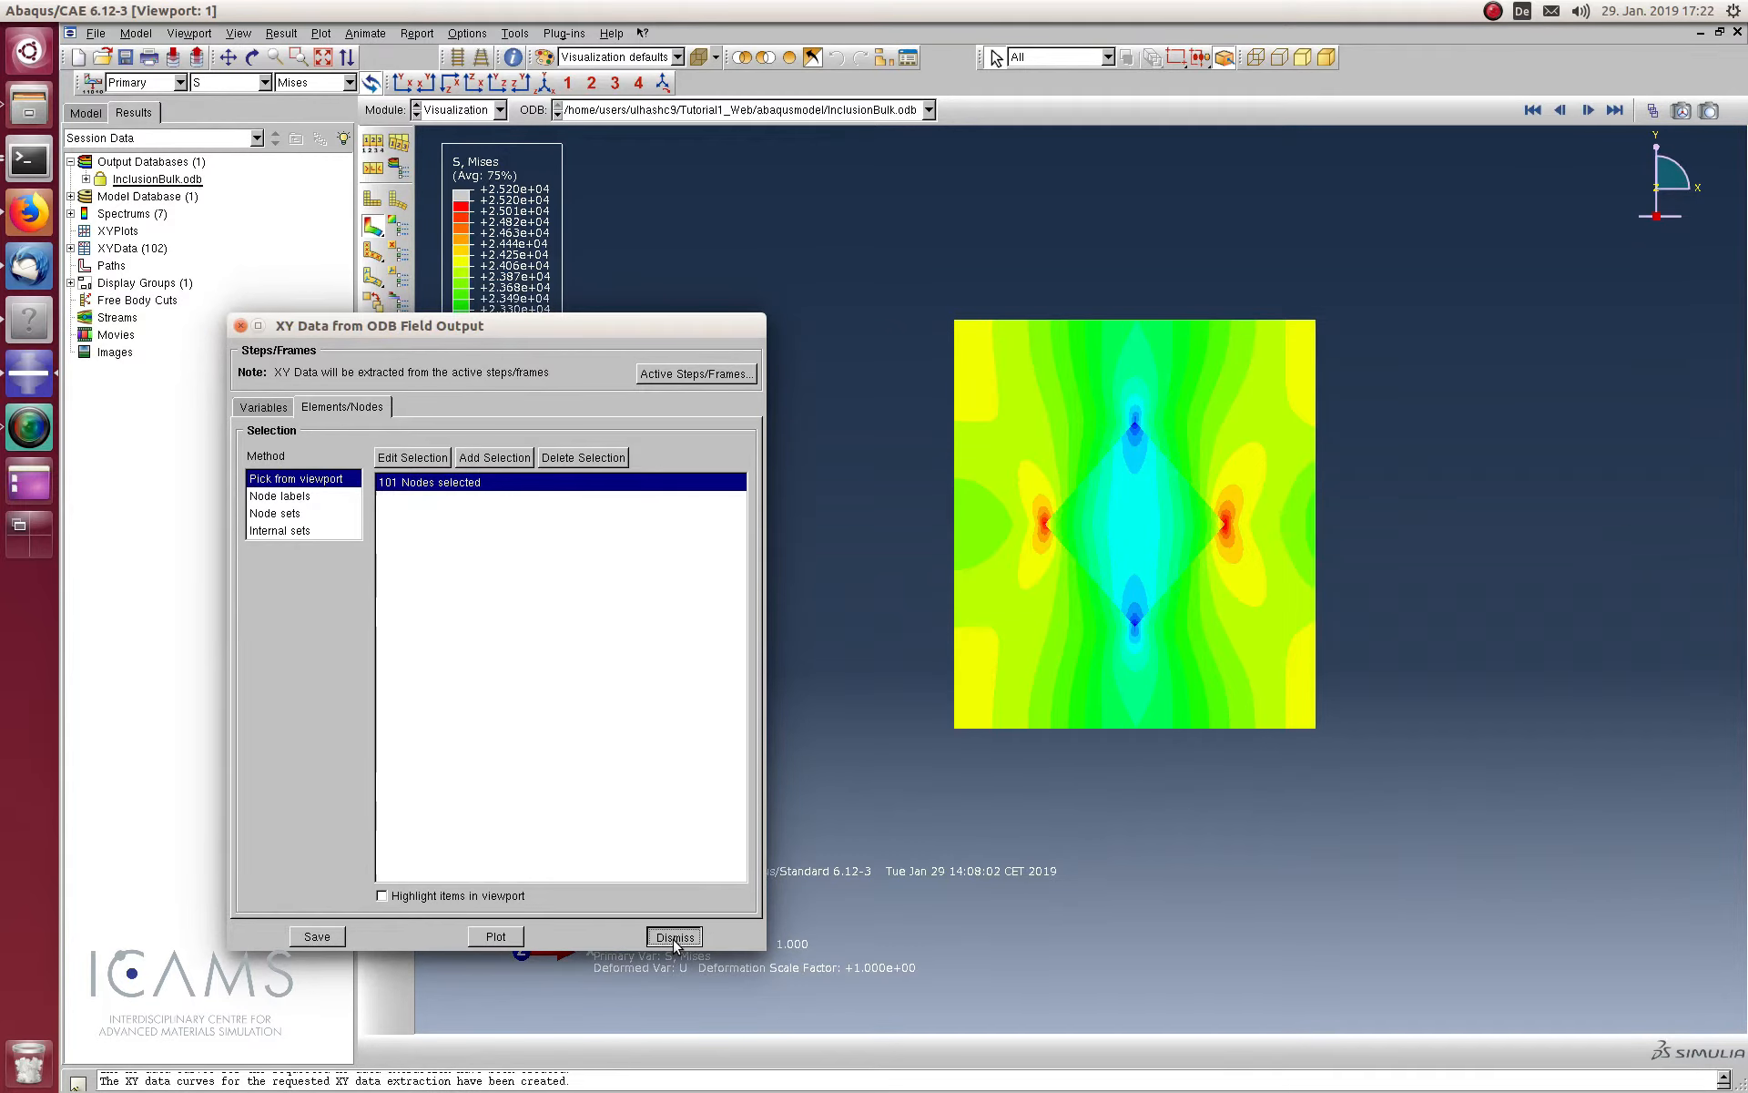
Start creating new XY data with Operate on XY data as the source
click(467, 32)
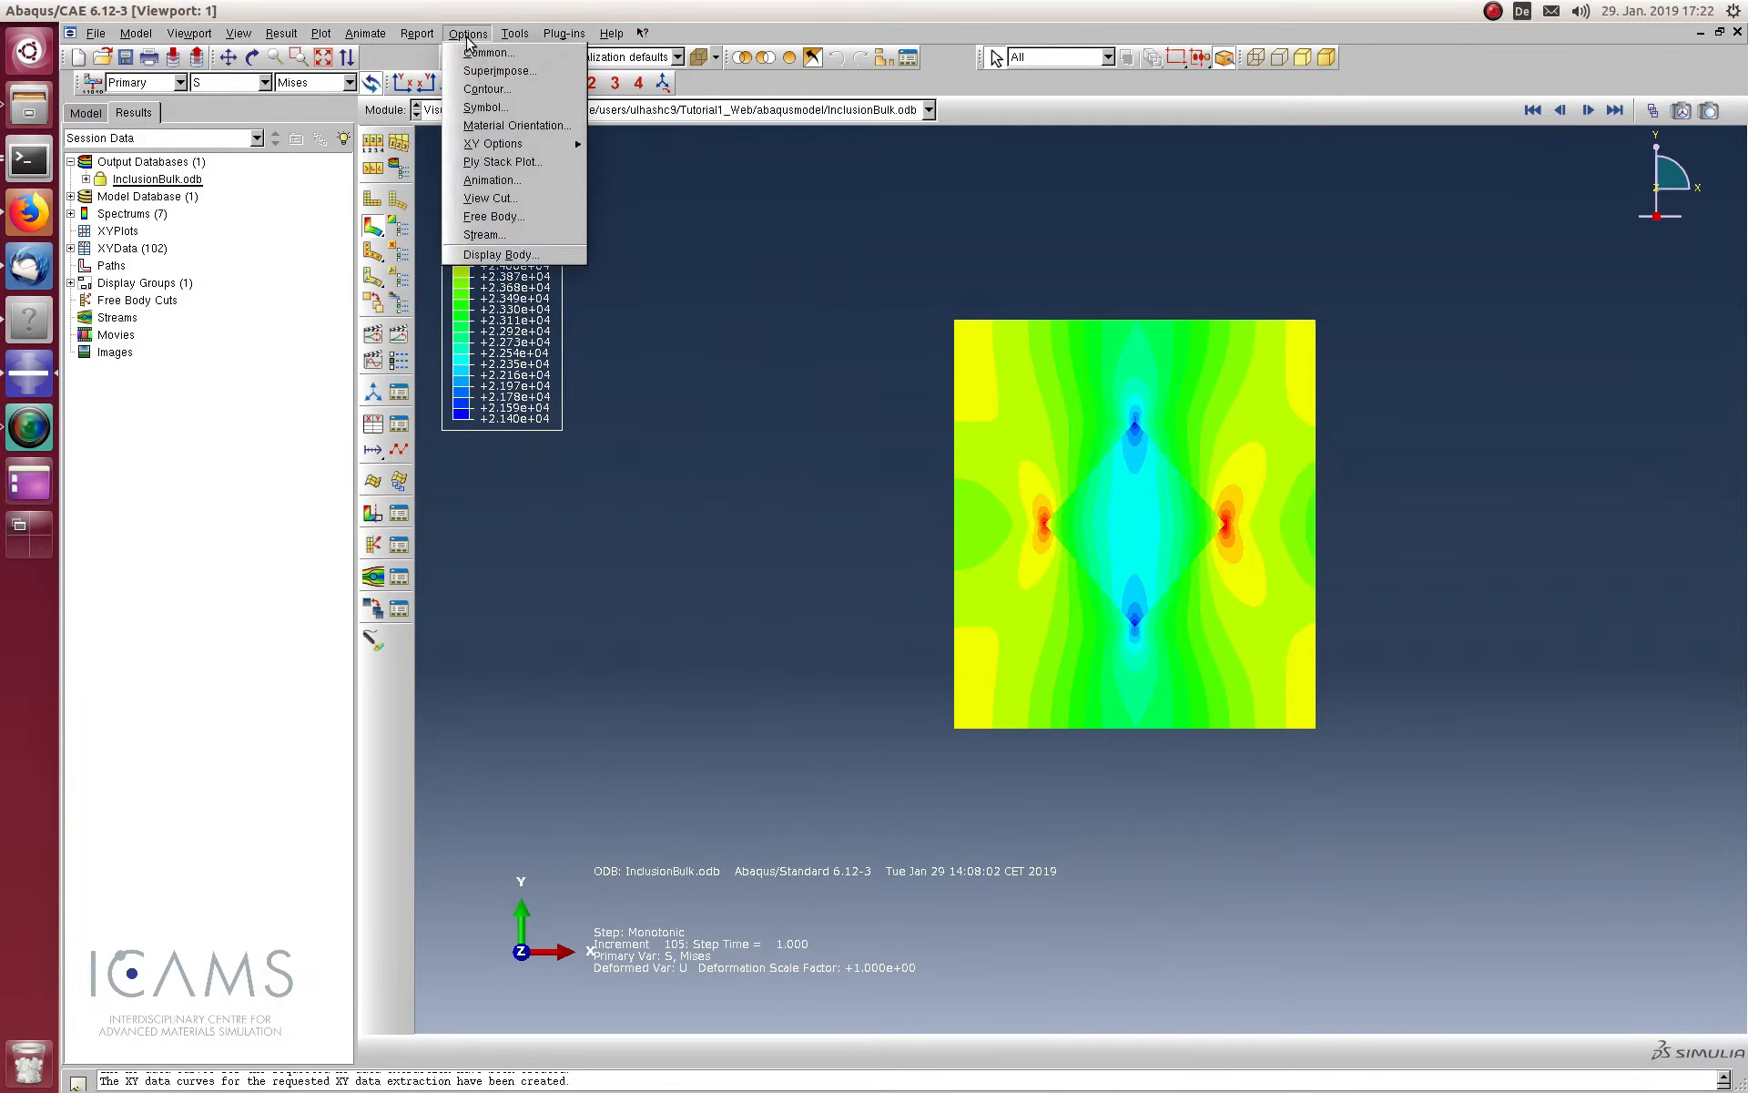
mouse_move(506, 36)
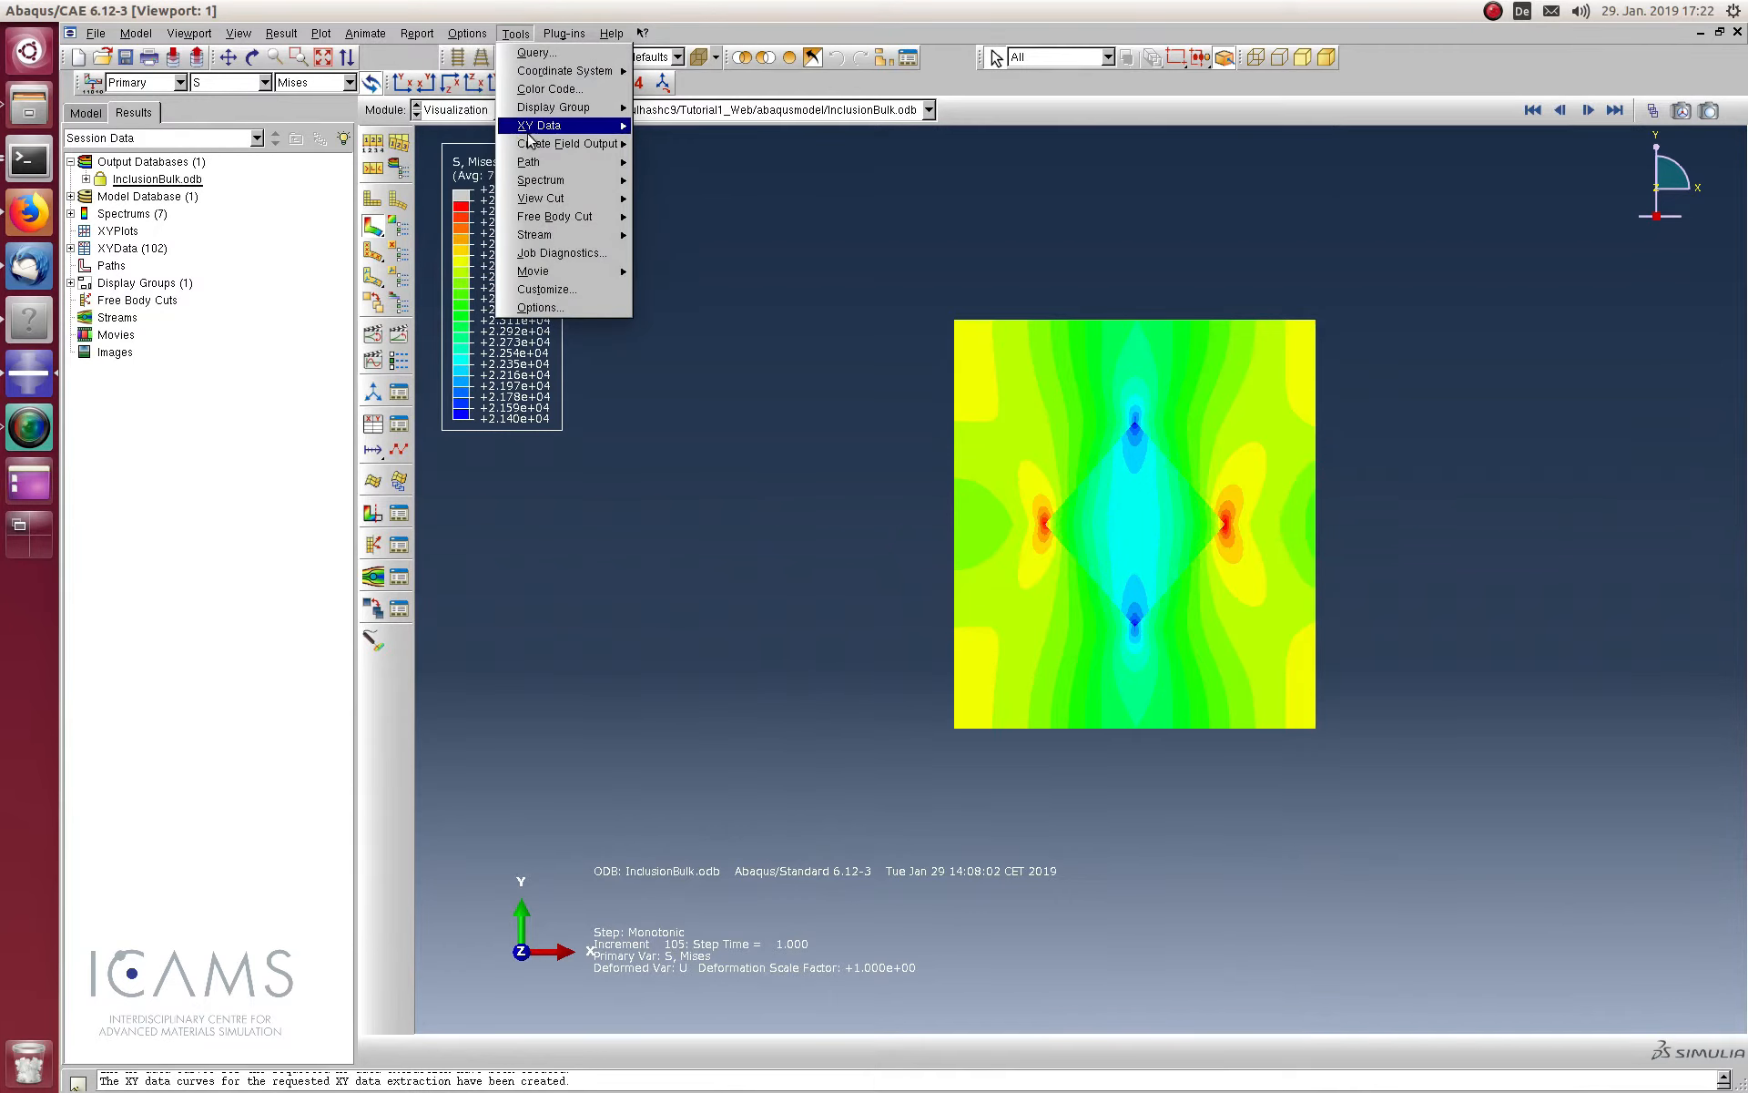
mouse_move(601, 128)
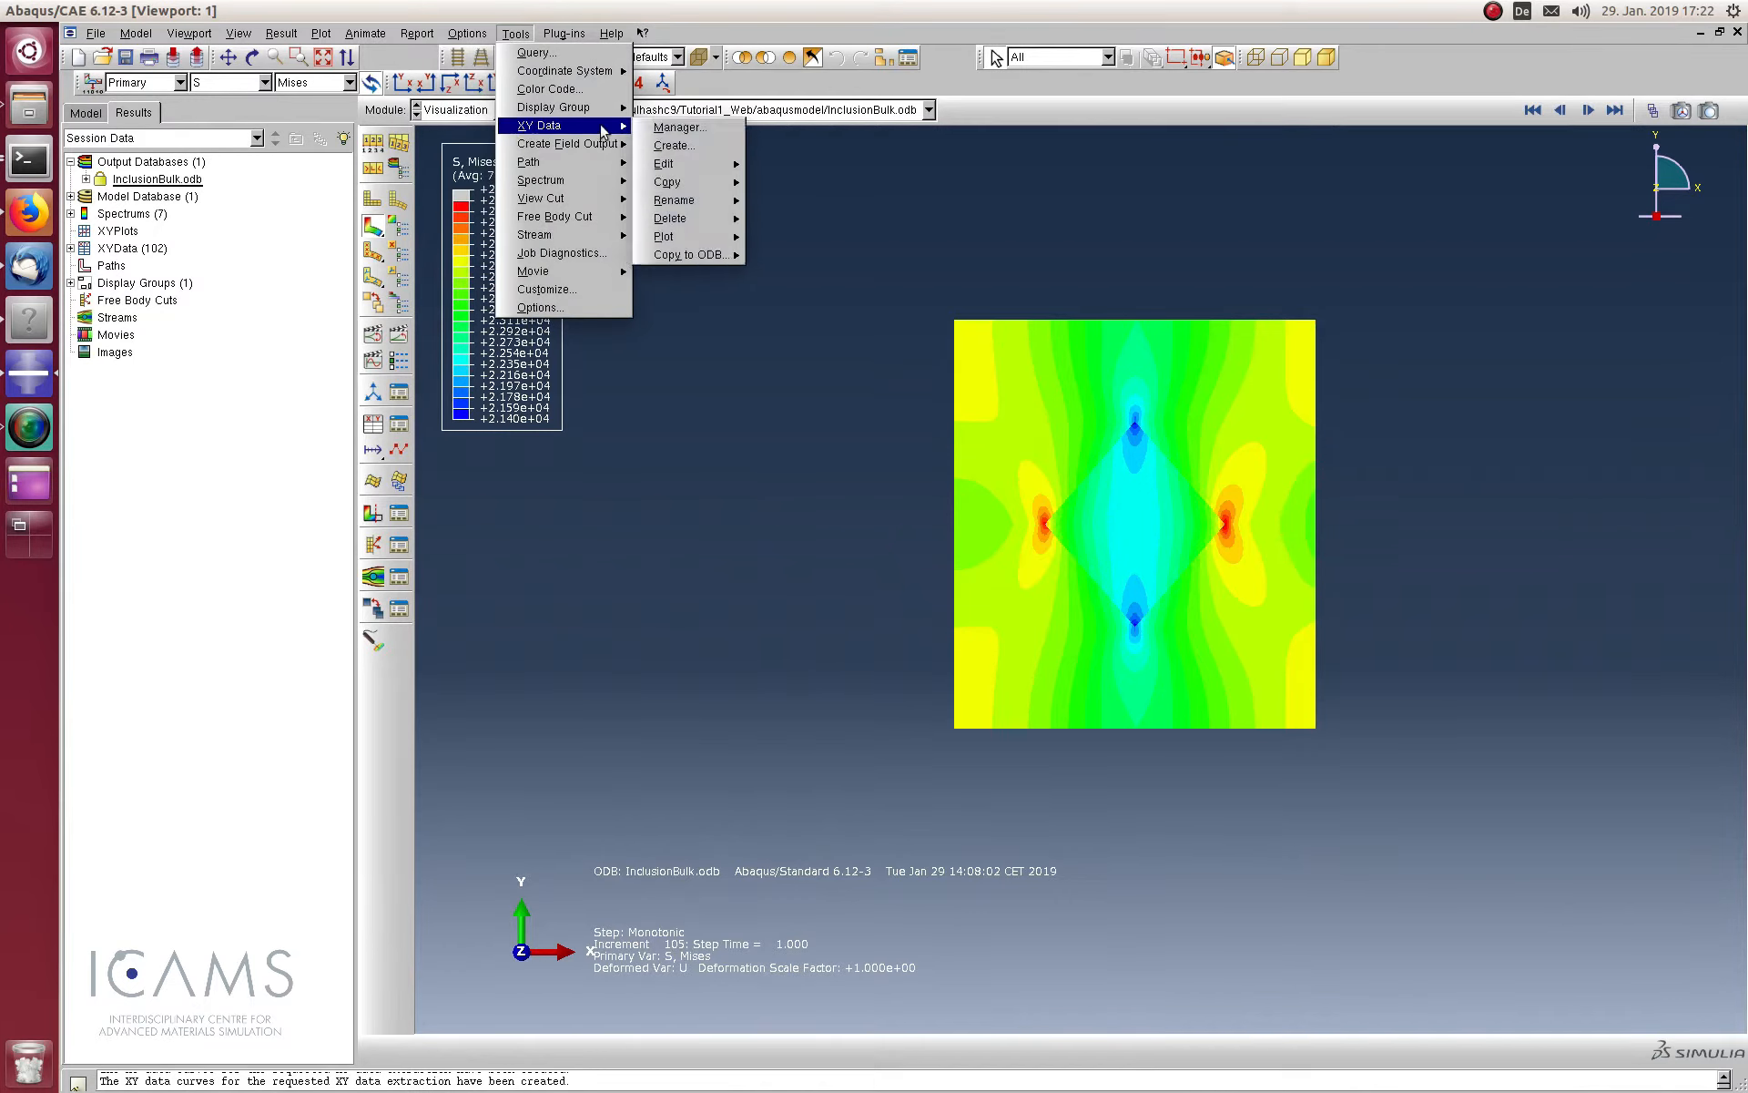
click(675, 147)
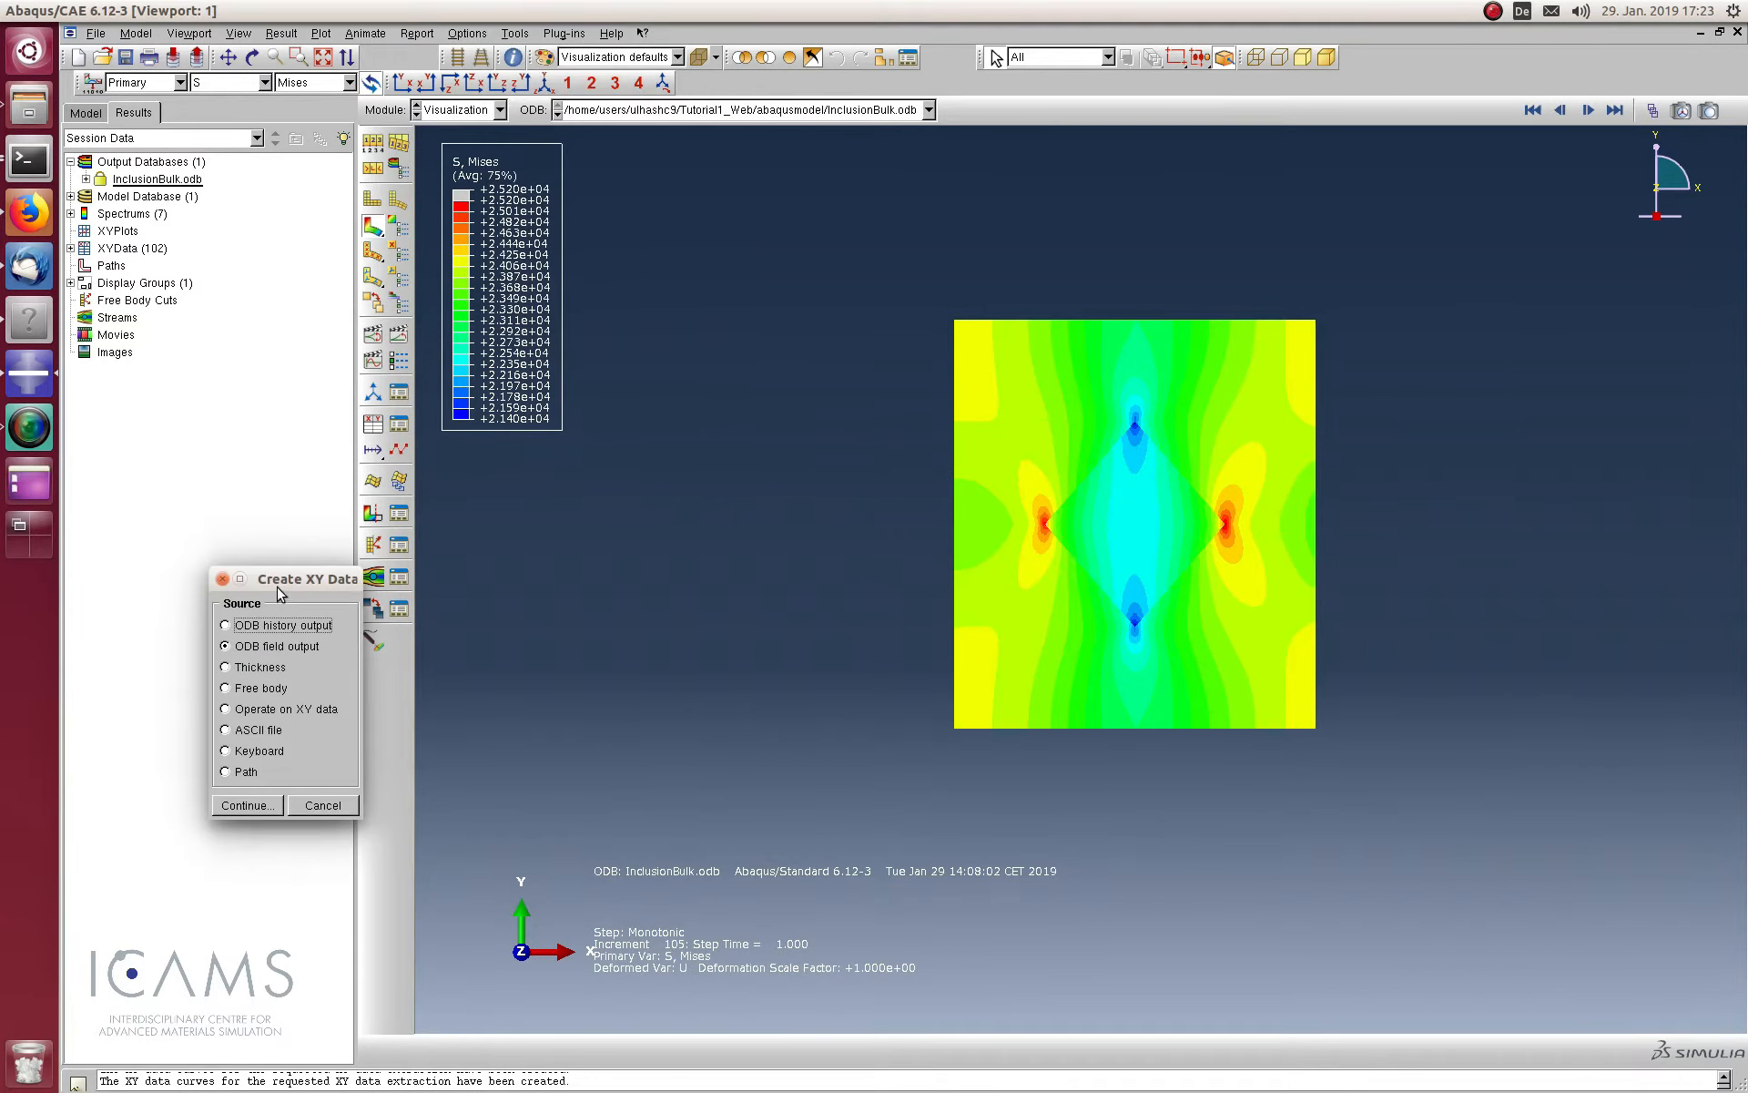
drag(278, 585, 272, 542)
click(258, 671)
click(254, 765)
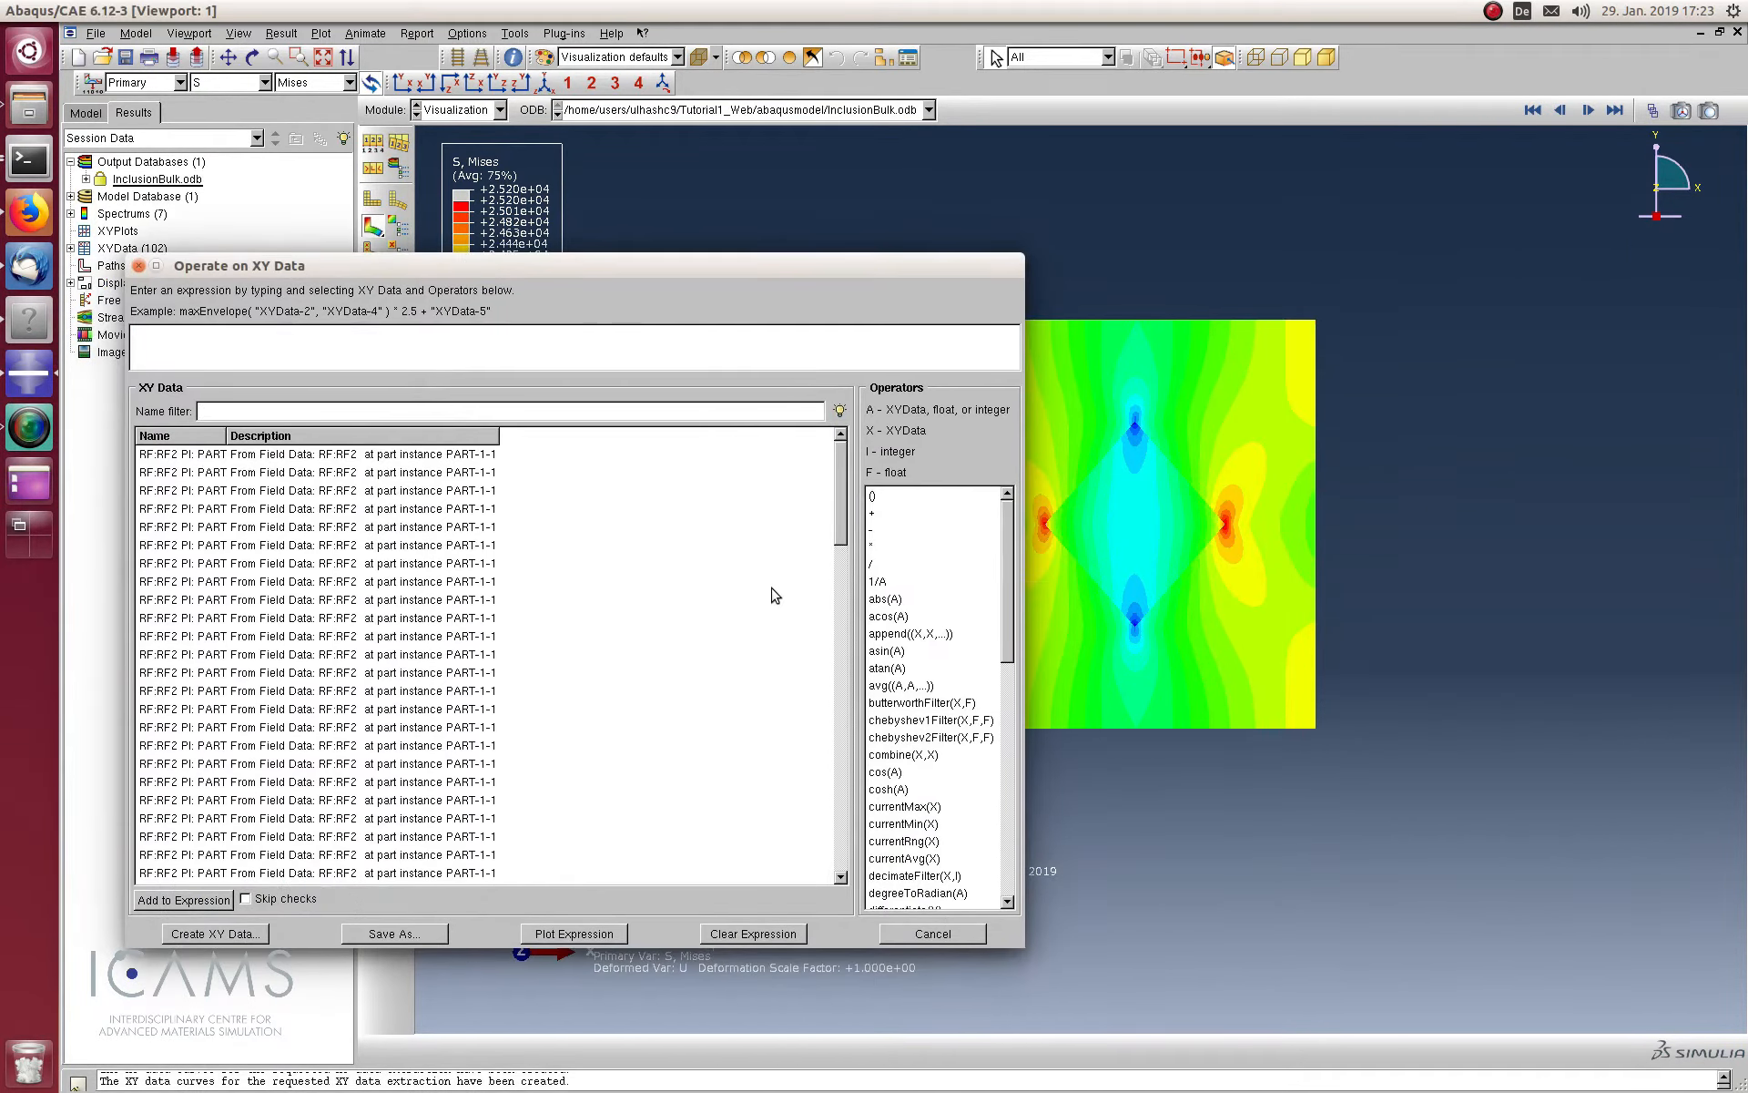
Build an avg((A,A,...)) expression containing all of the extracted RF2 curves
drag(843, 501, 902, 843)
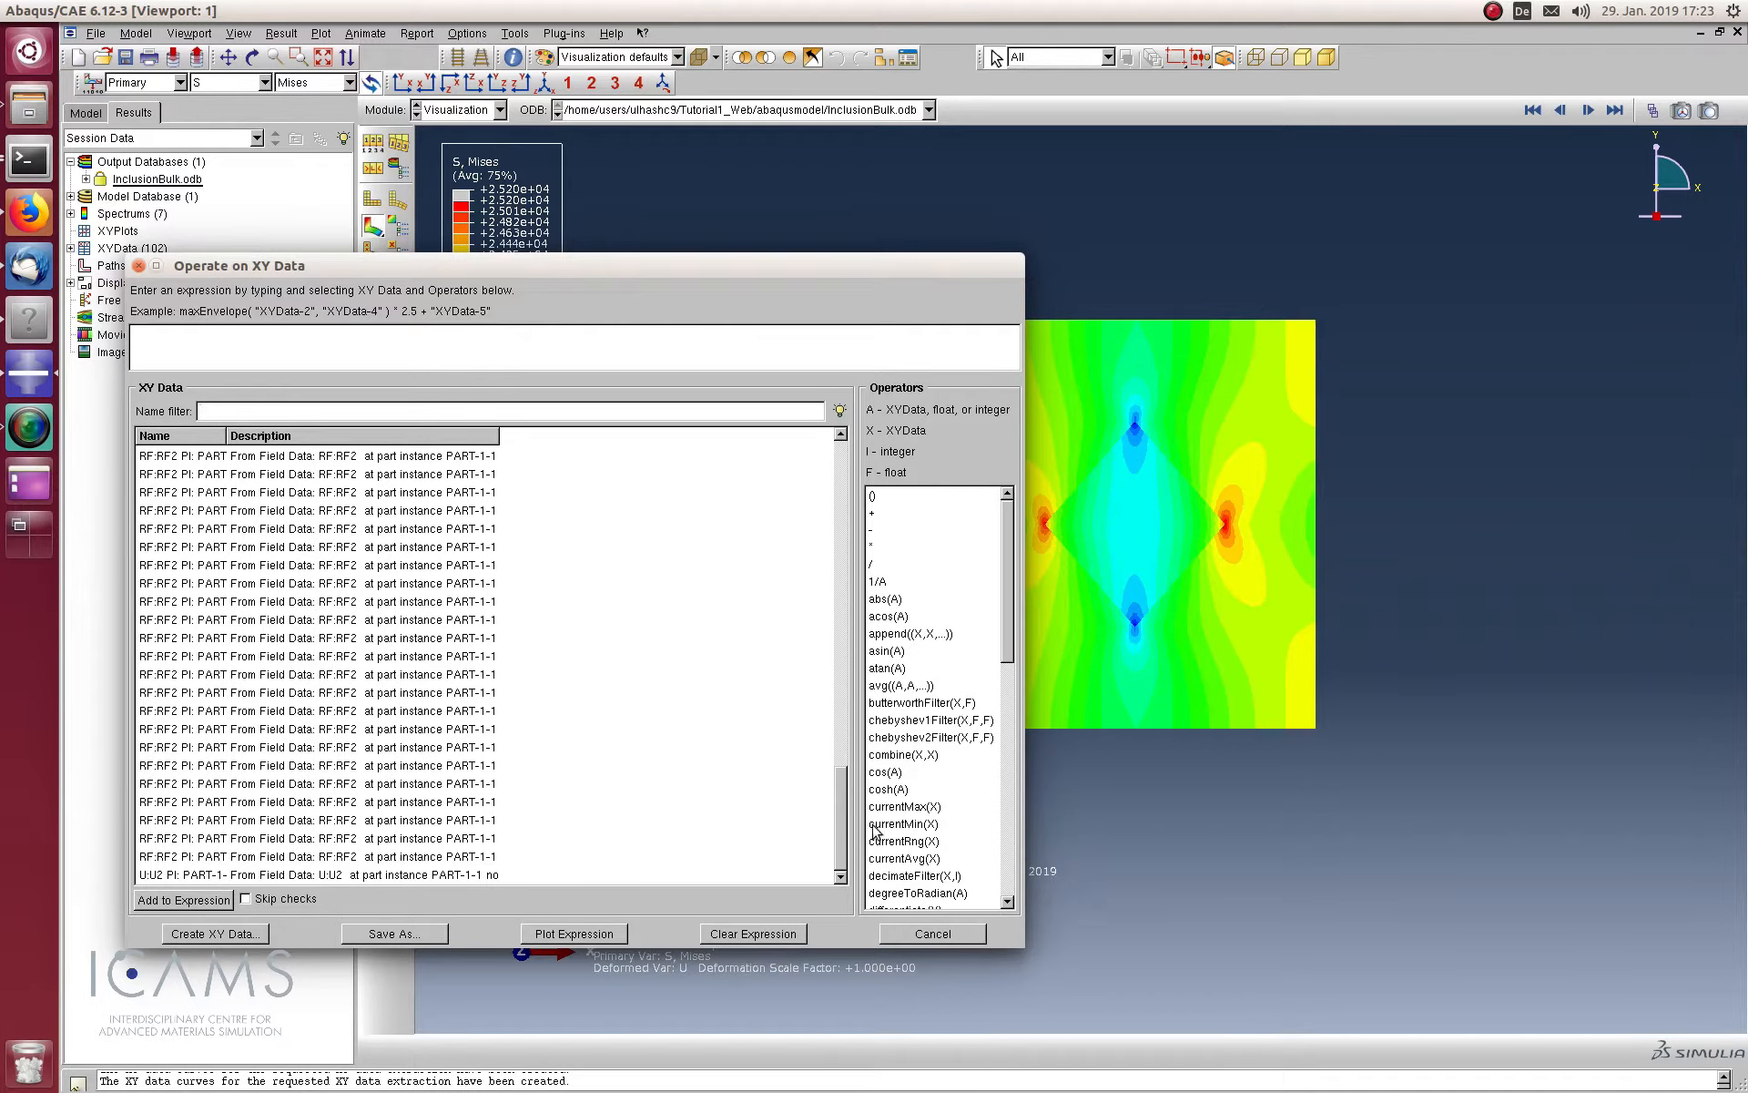
click(883, 688)
mouse_move(843, 836)
mouse_down()
mouse_move(844, 448)
mouse_move(839, 861)
mouse_up()
click(325, 455)
shift+click(307, 620)
shift+click(280, 857)
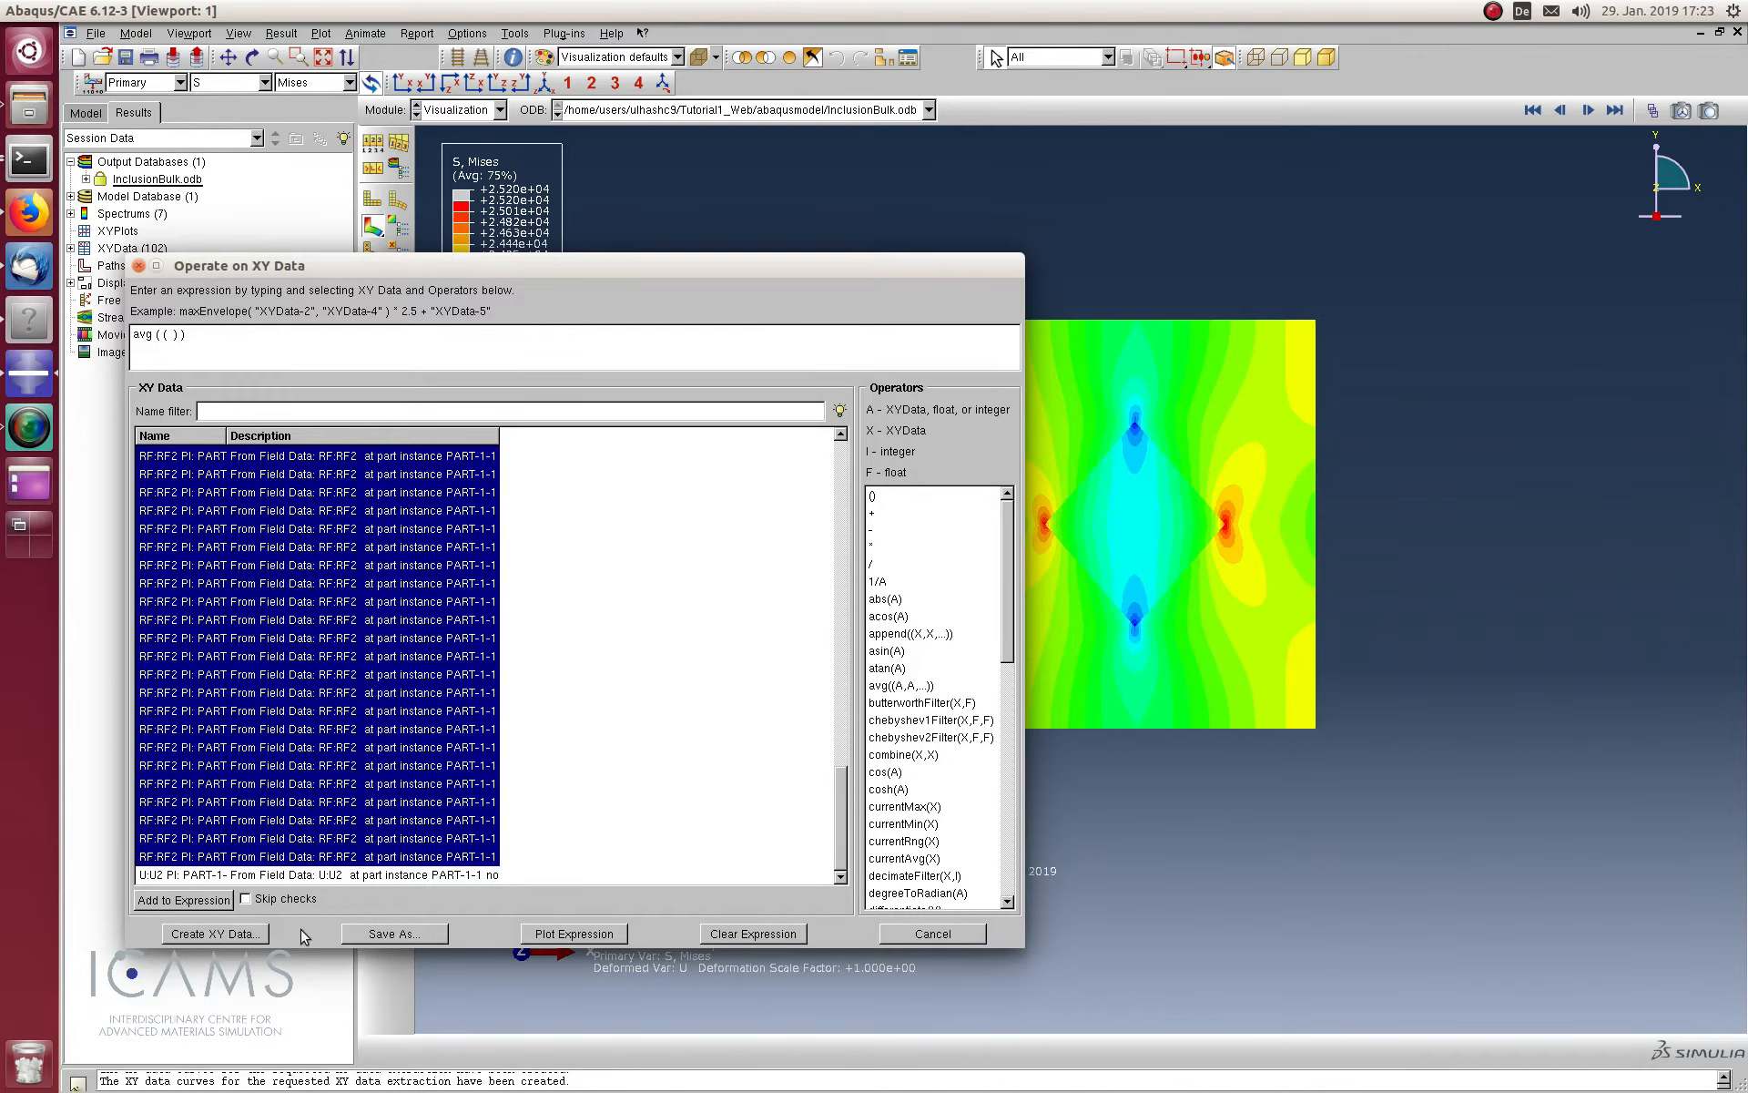
click(196, 901)
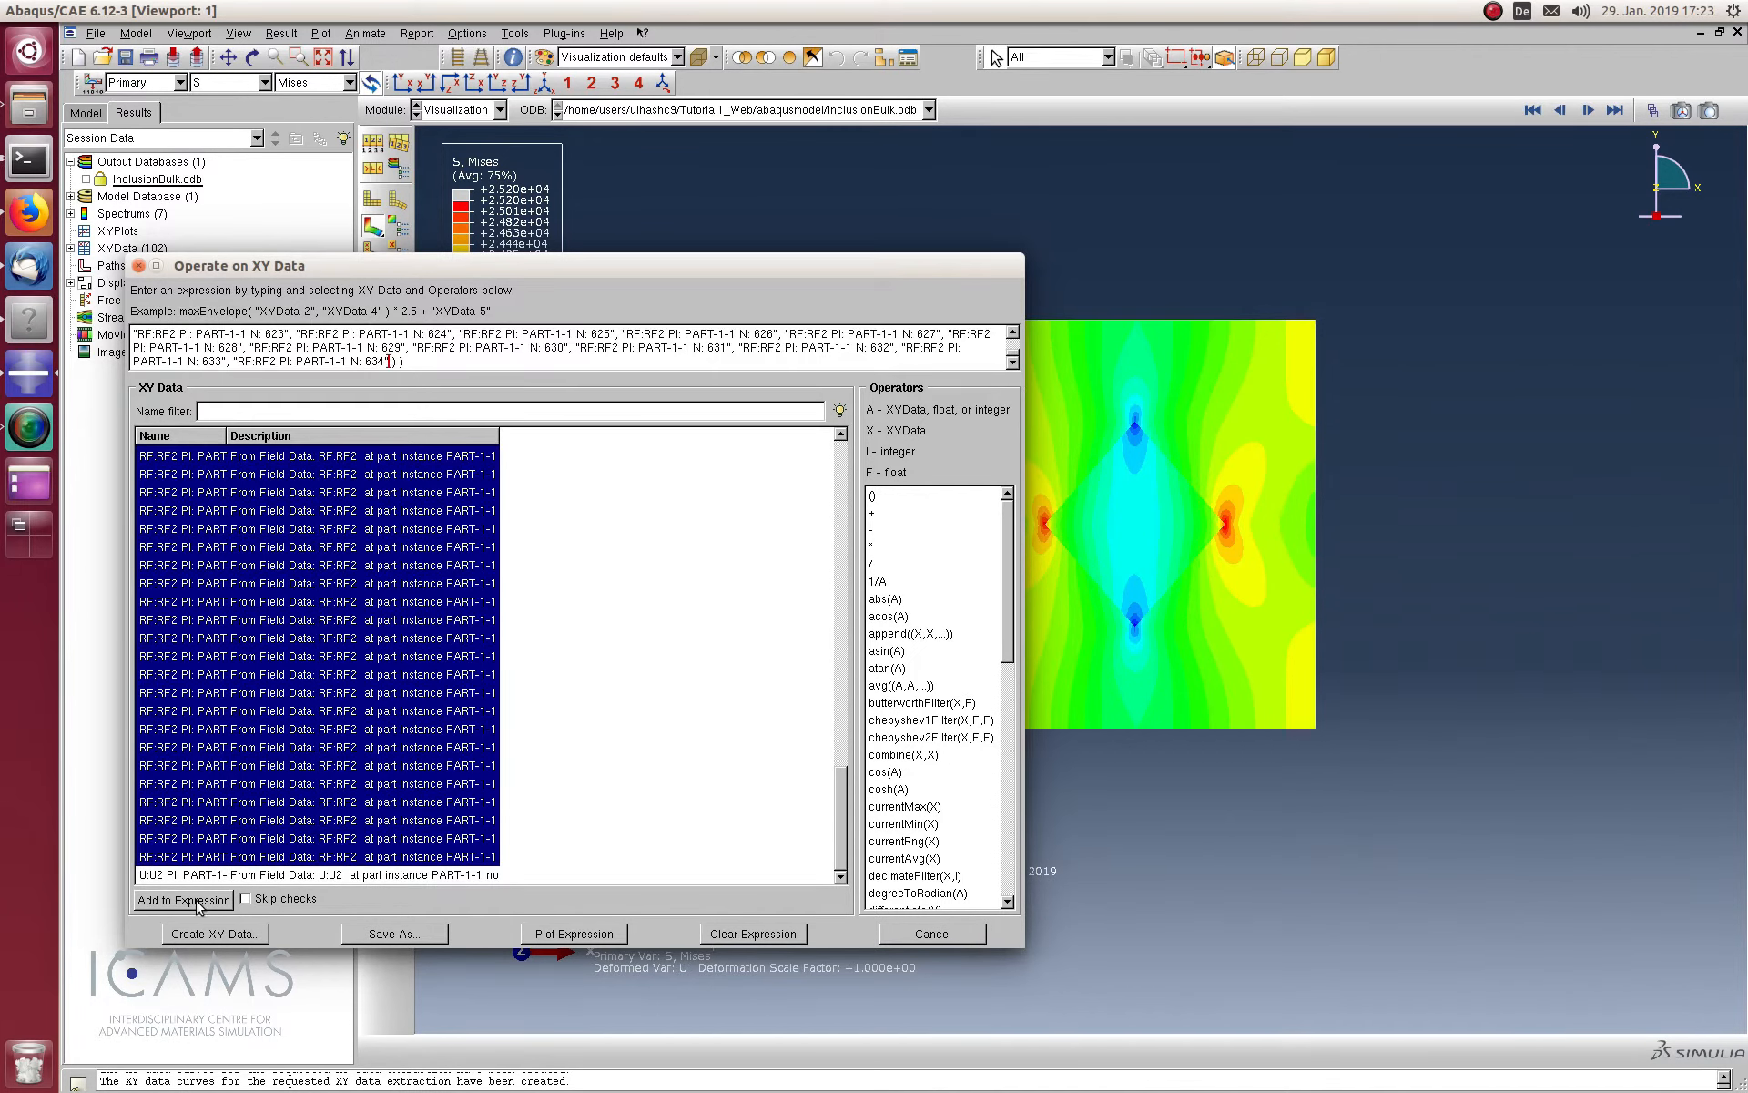
Save the averaged reaction force expression as XY data named Stress-2
click(412, 937)
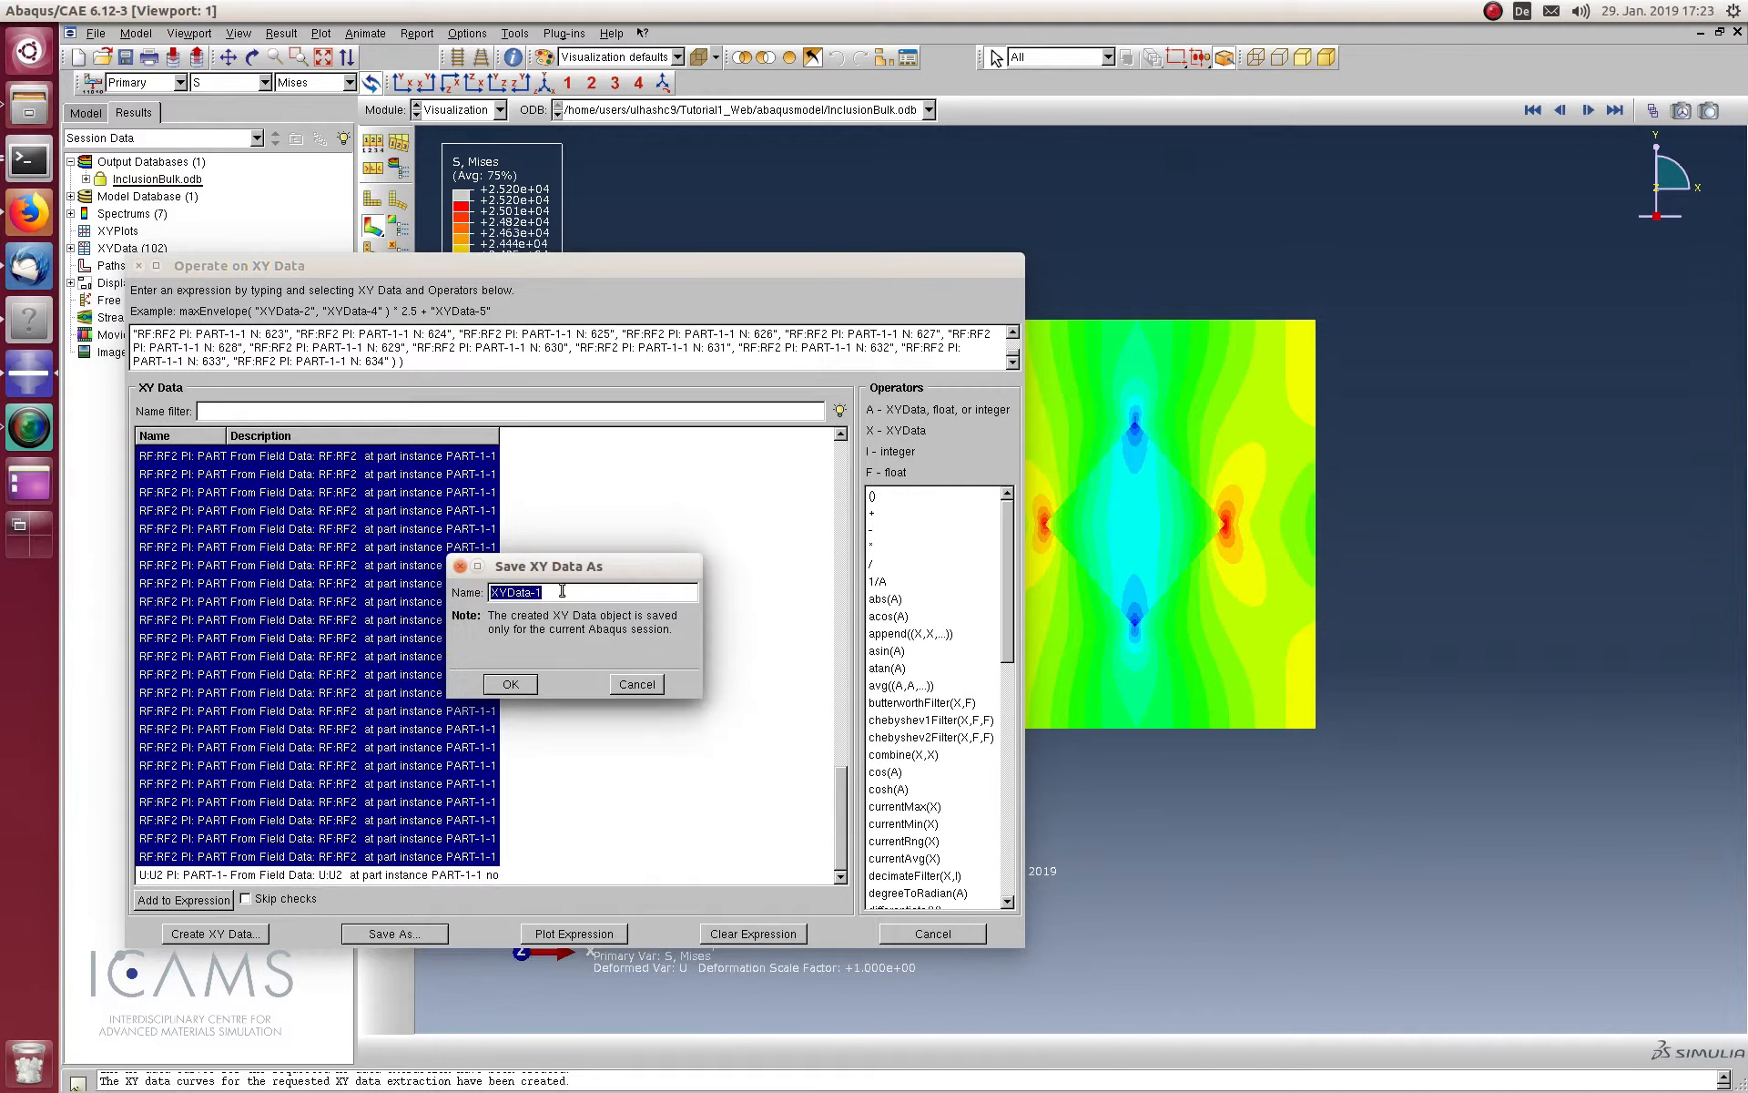
text(Force)
click(511, 686)
drag(530, 595, 415, 580)
text(Stress-2)
click(513, 690)
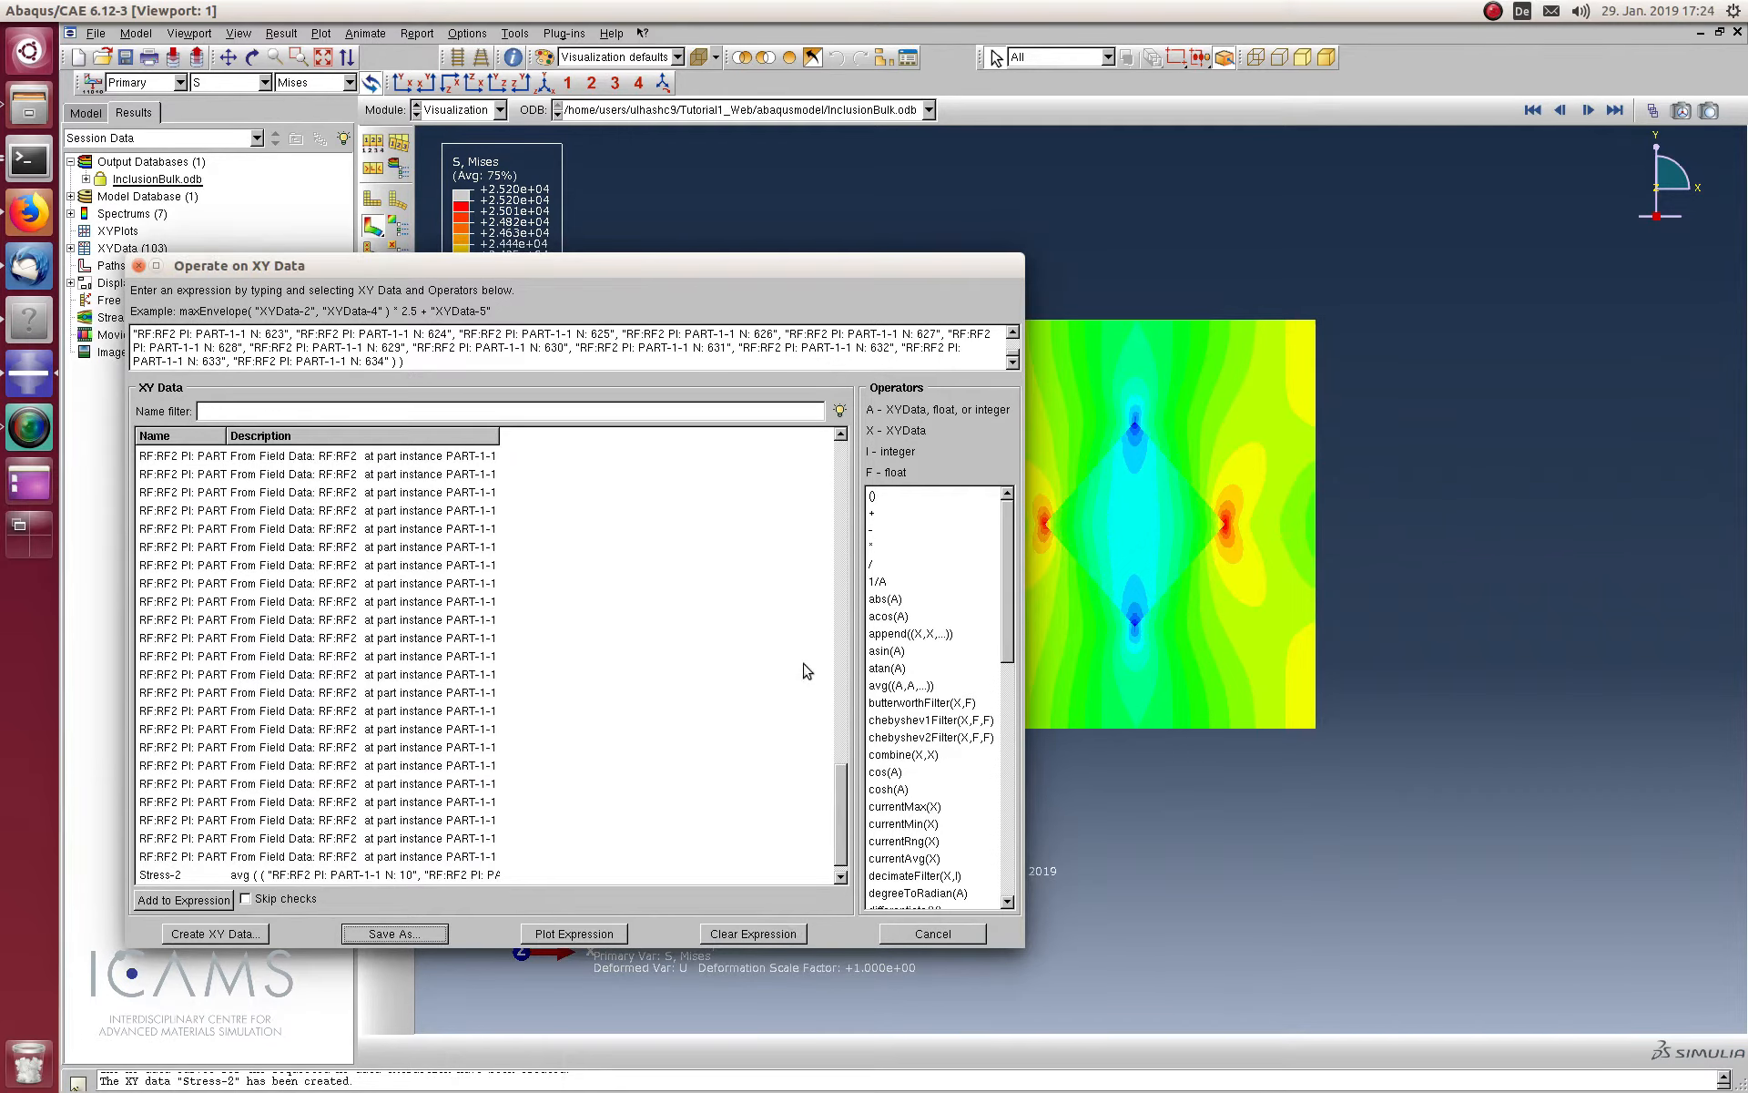
Highlight the U2 displacement data, save the current expression as XY data named Strain, and clear the expression
scroll(839, 785, down, 1)
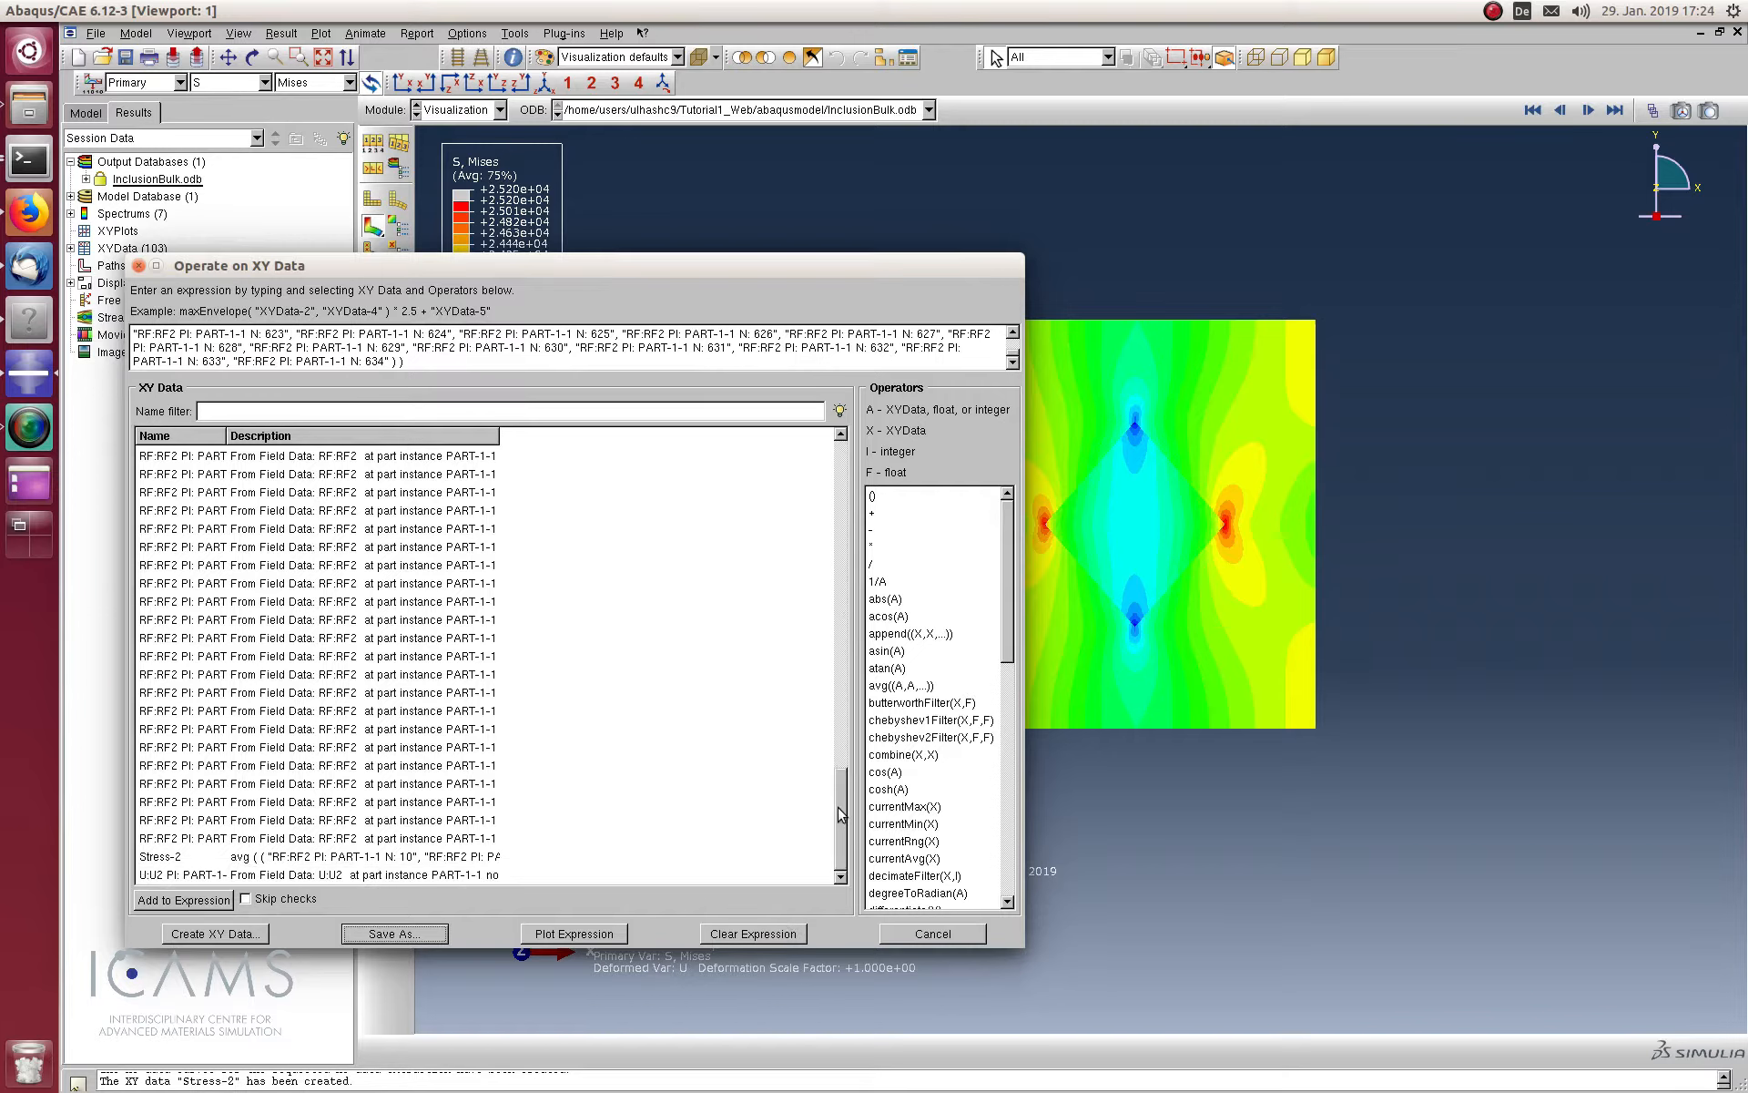
click(314, 876)
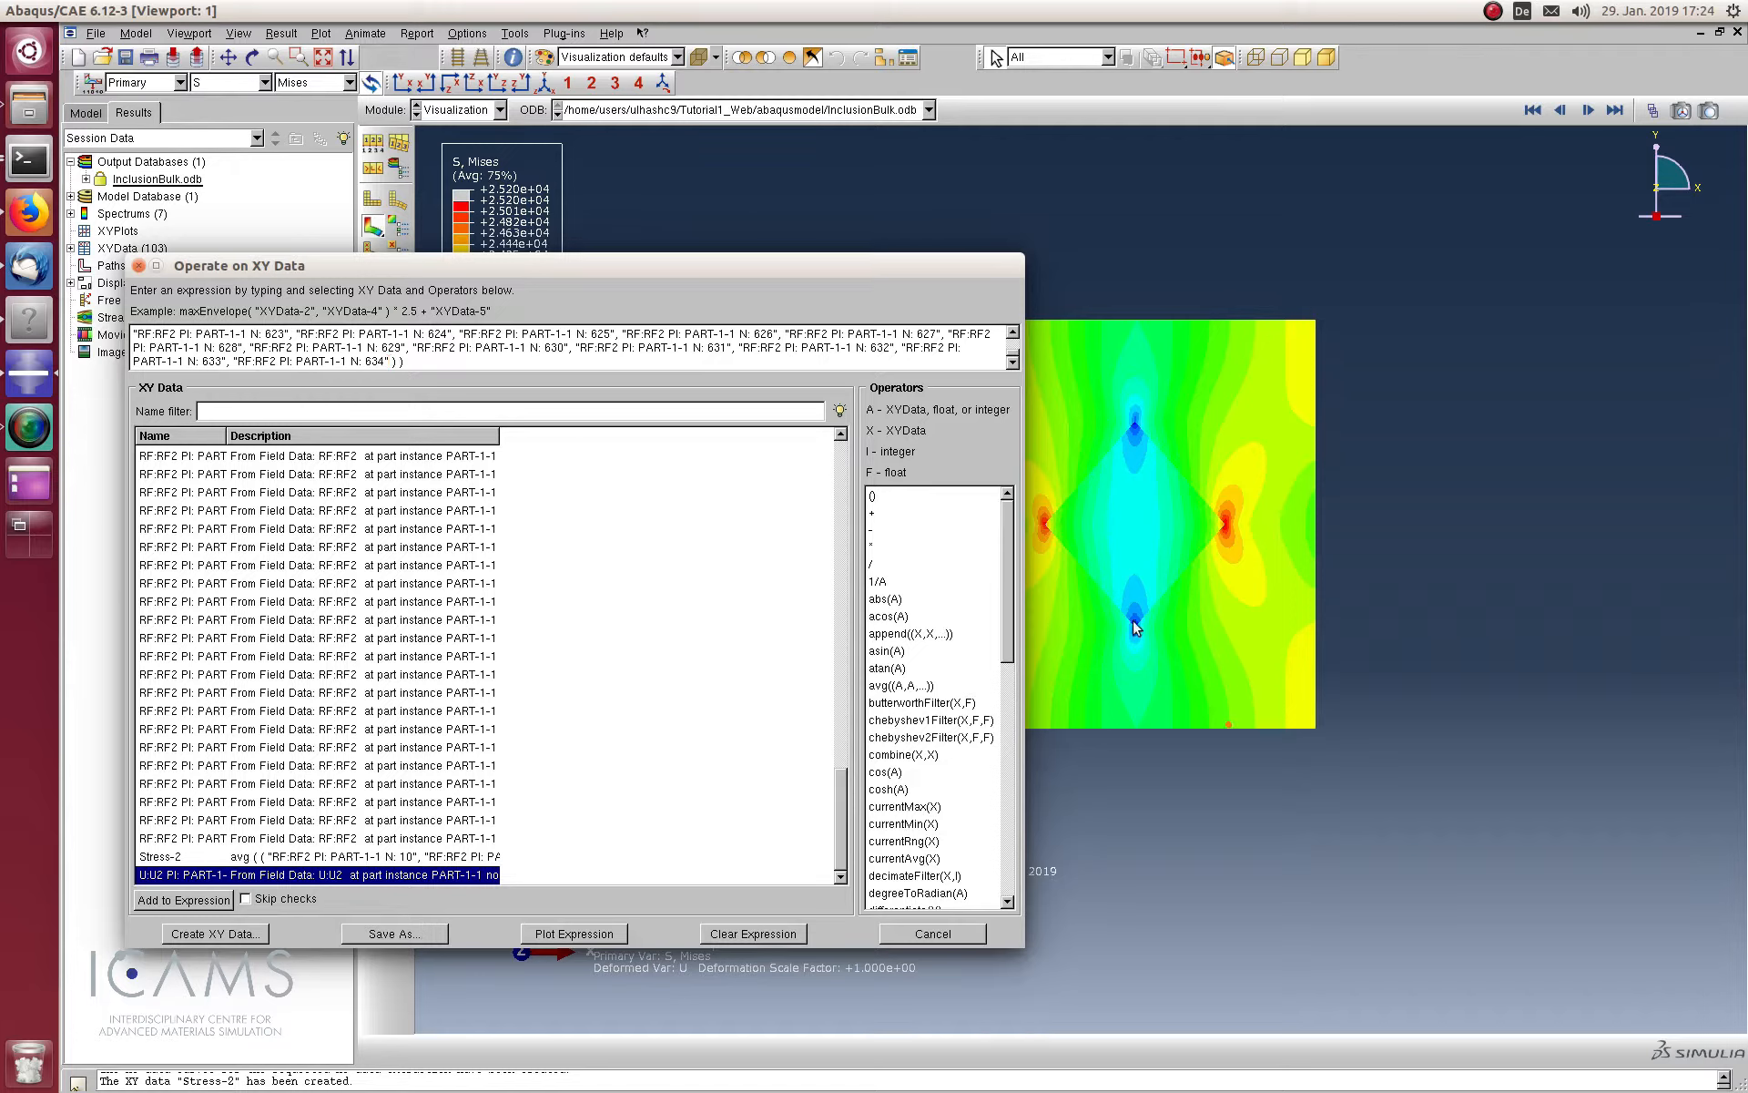
click(394, 934)
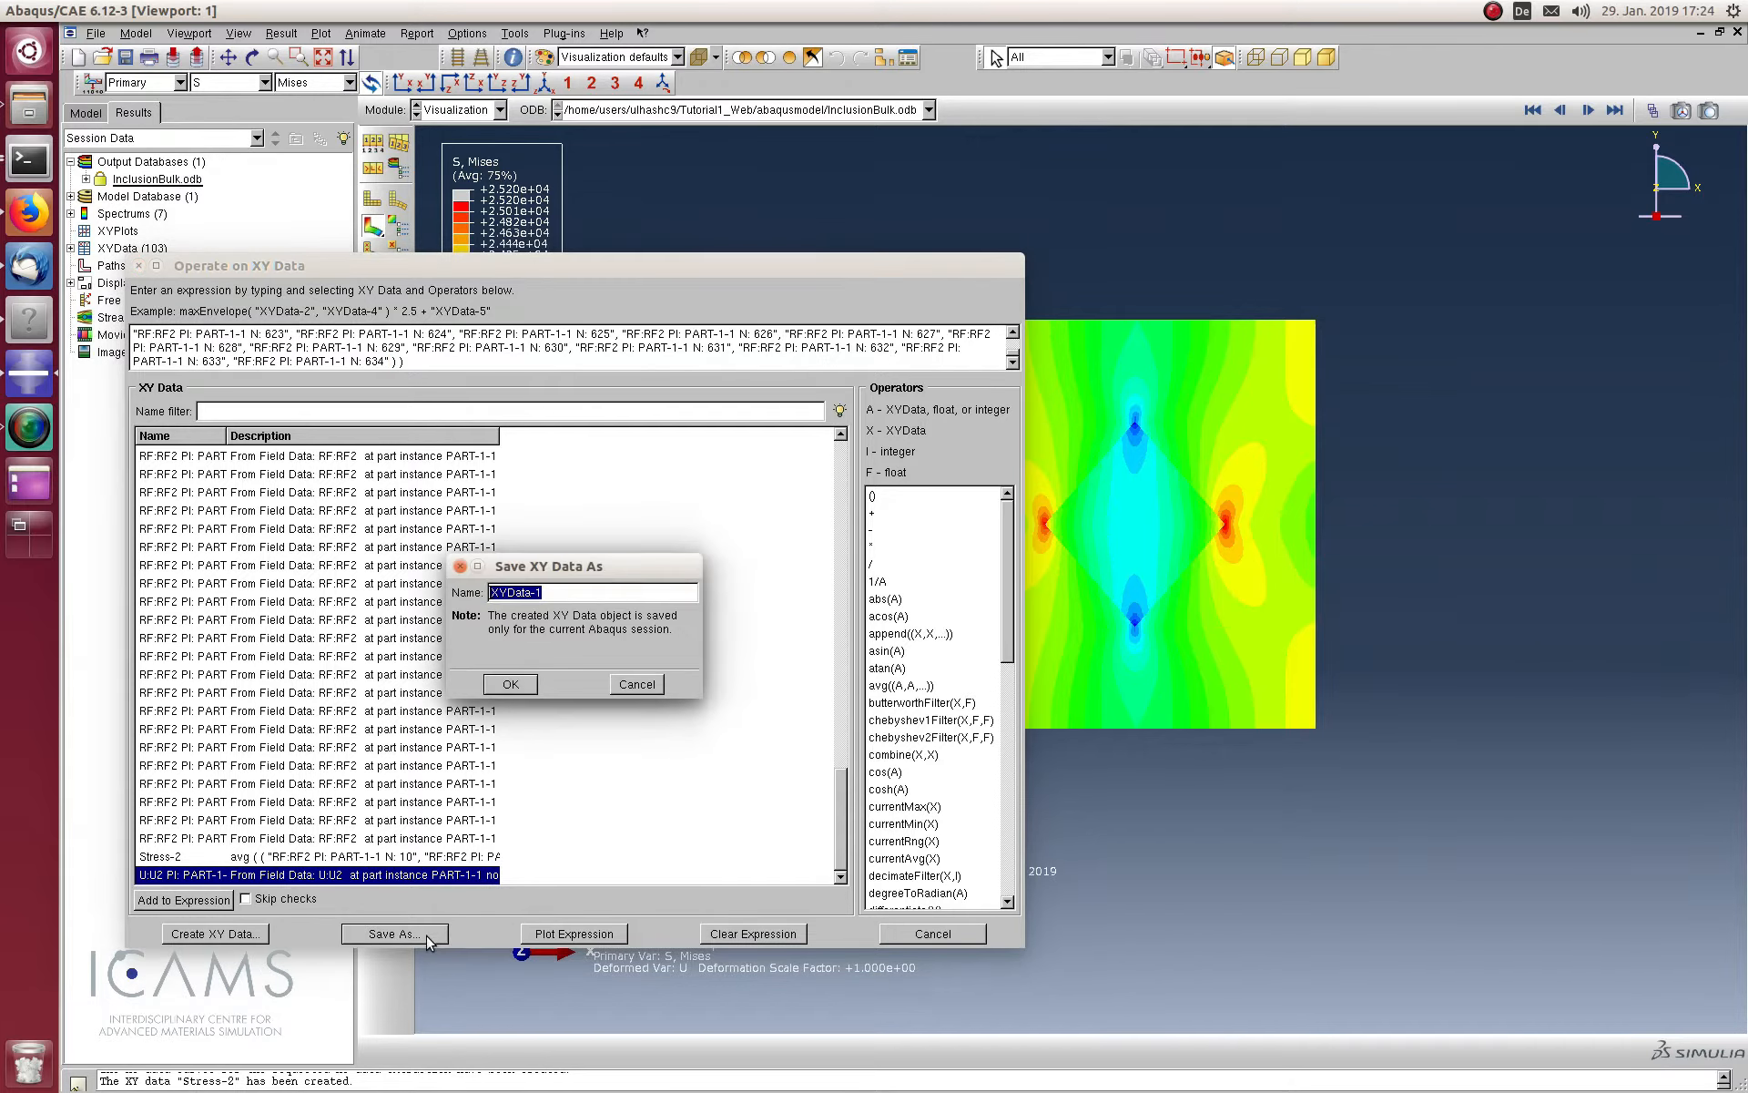
text(Strain)
click(511, 683)
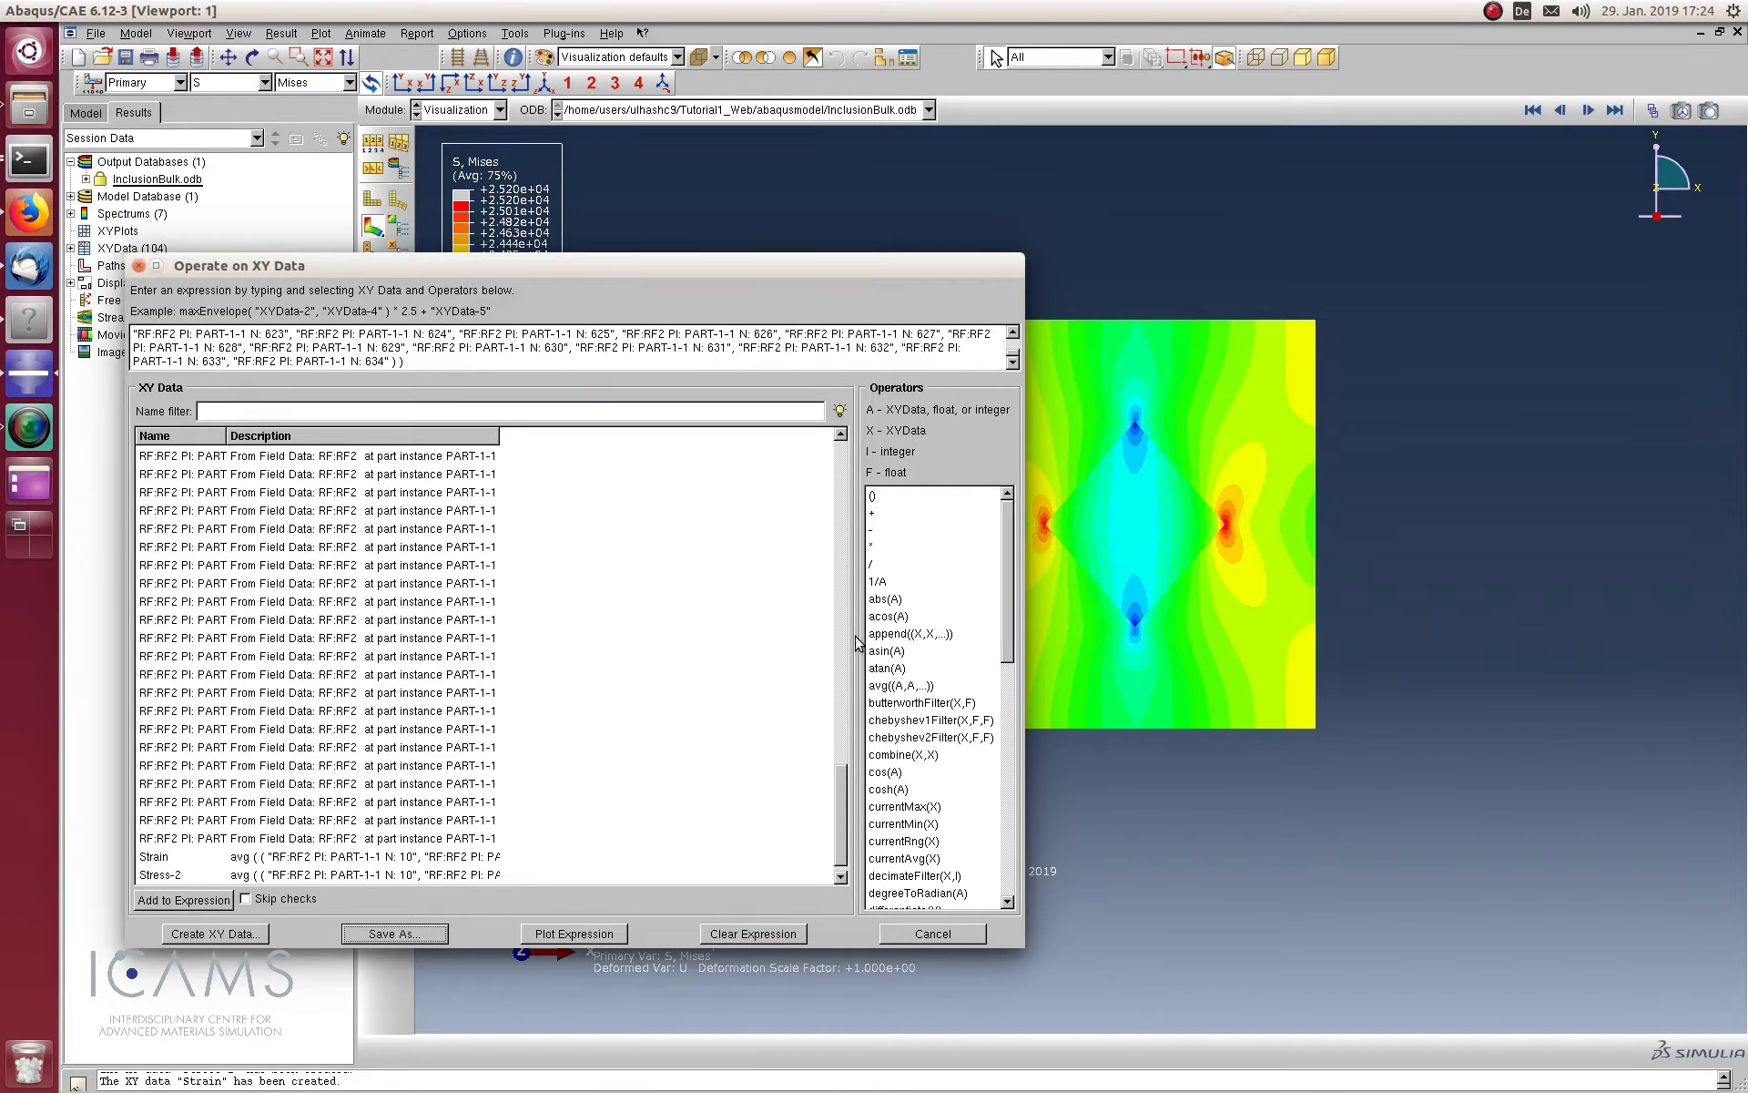
click(741, 932)
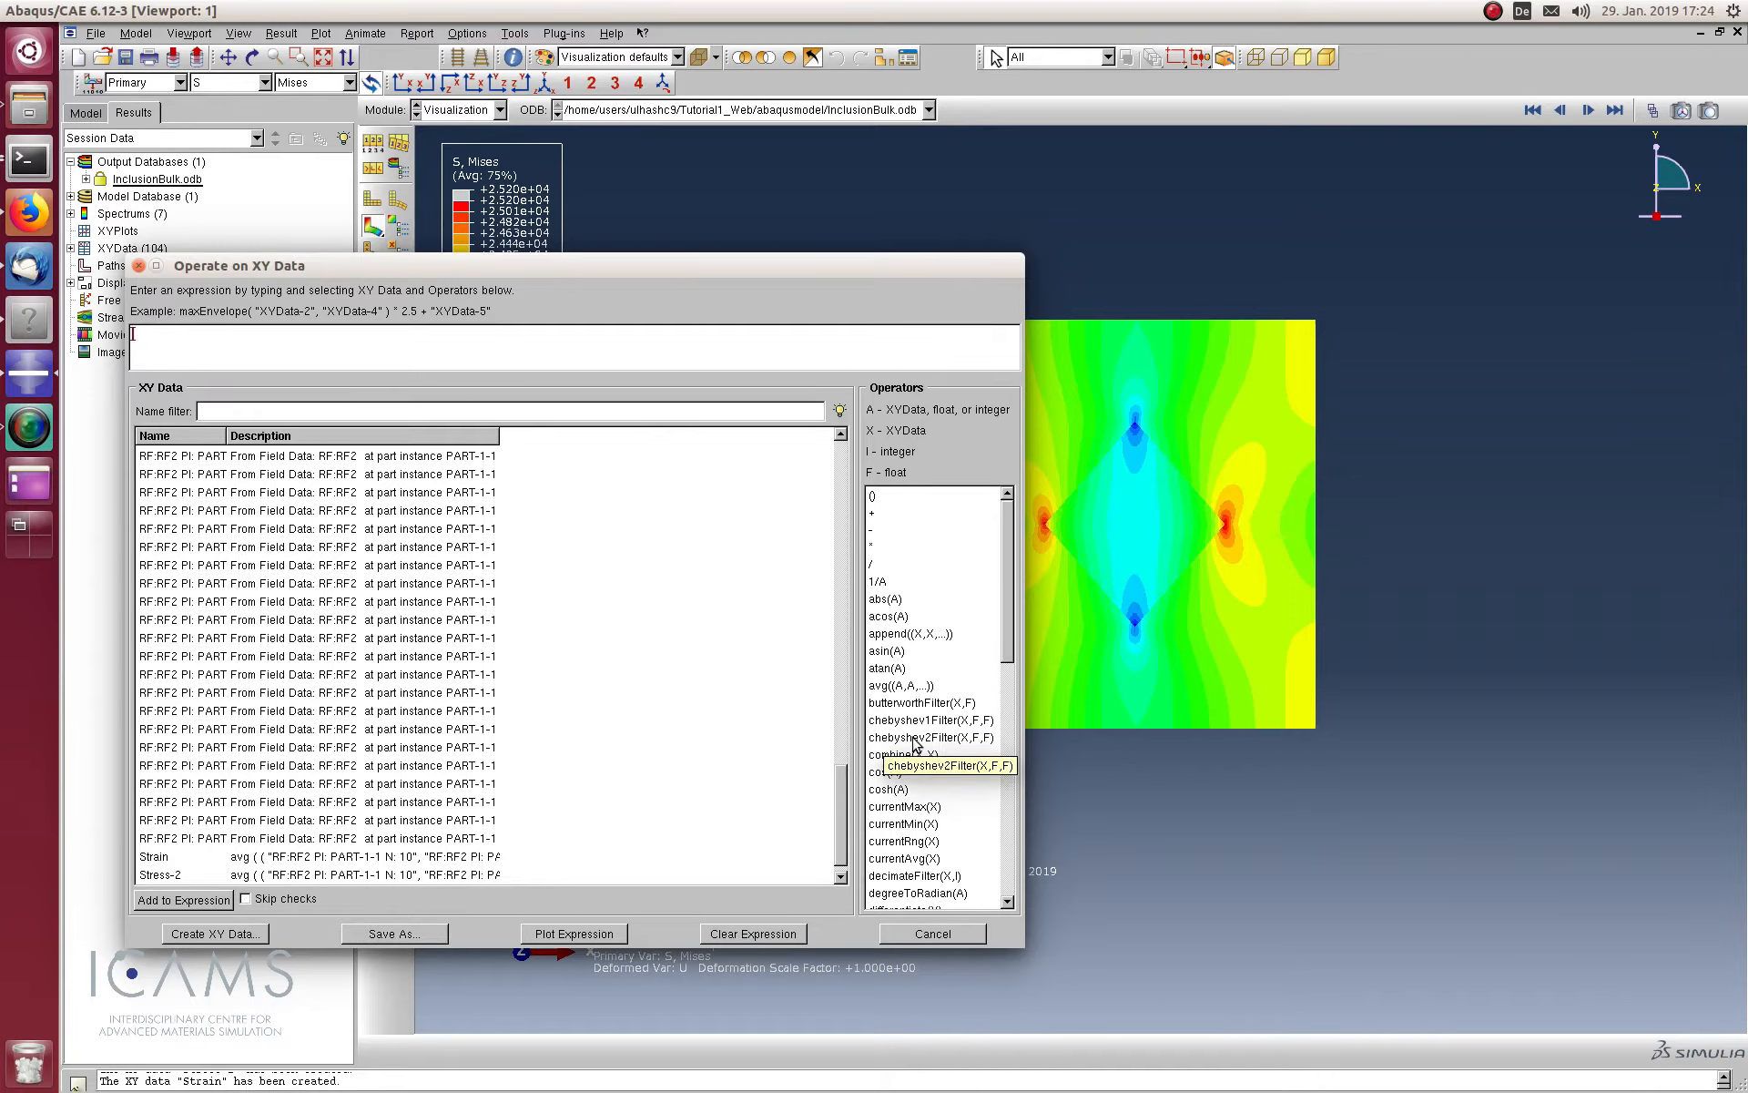
Try to plot the saved Strain data without entering an expression
click(421, 858)
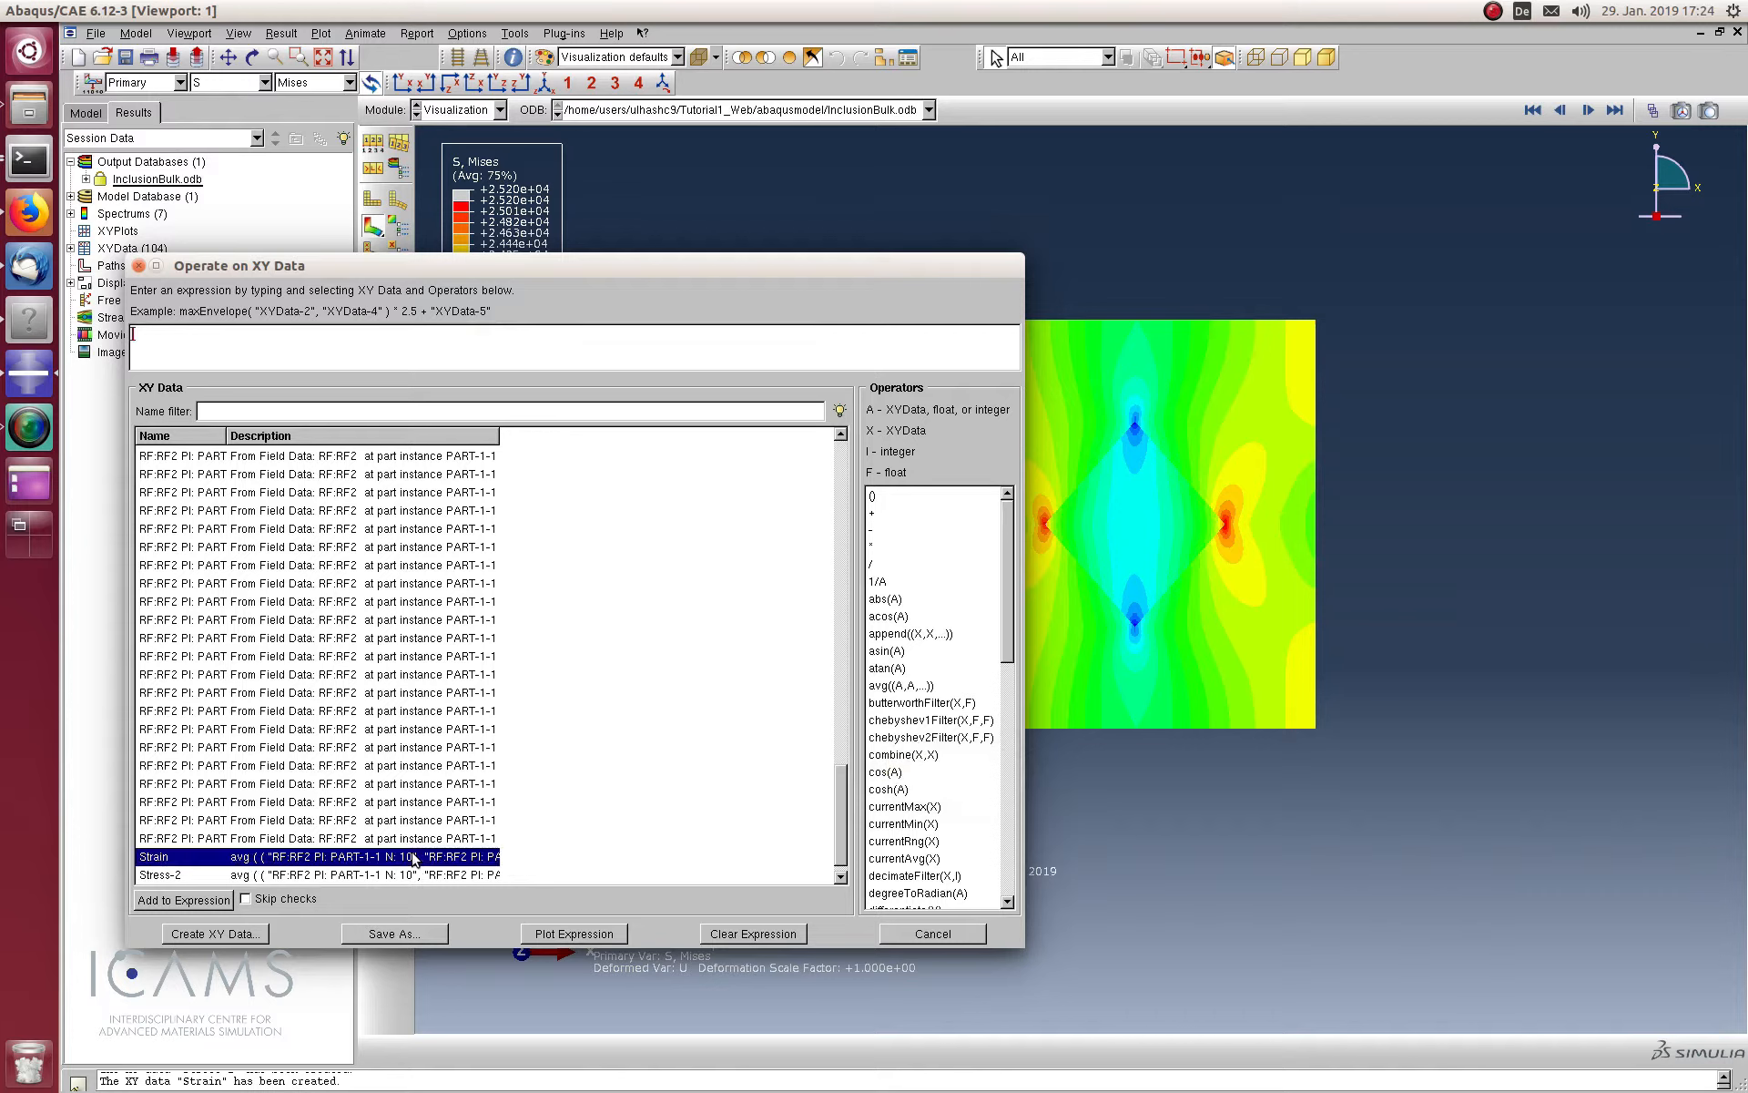
click(546, 938)
click(893, 606)
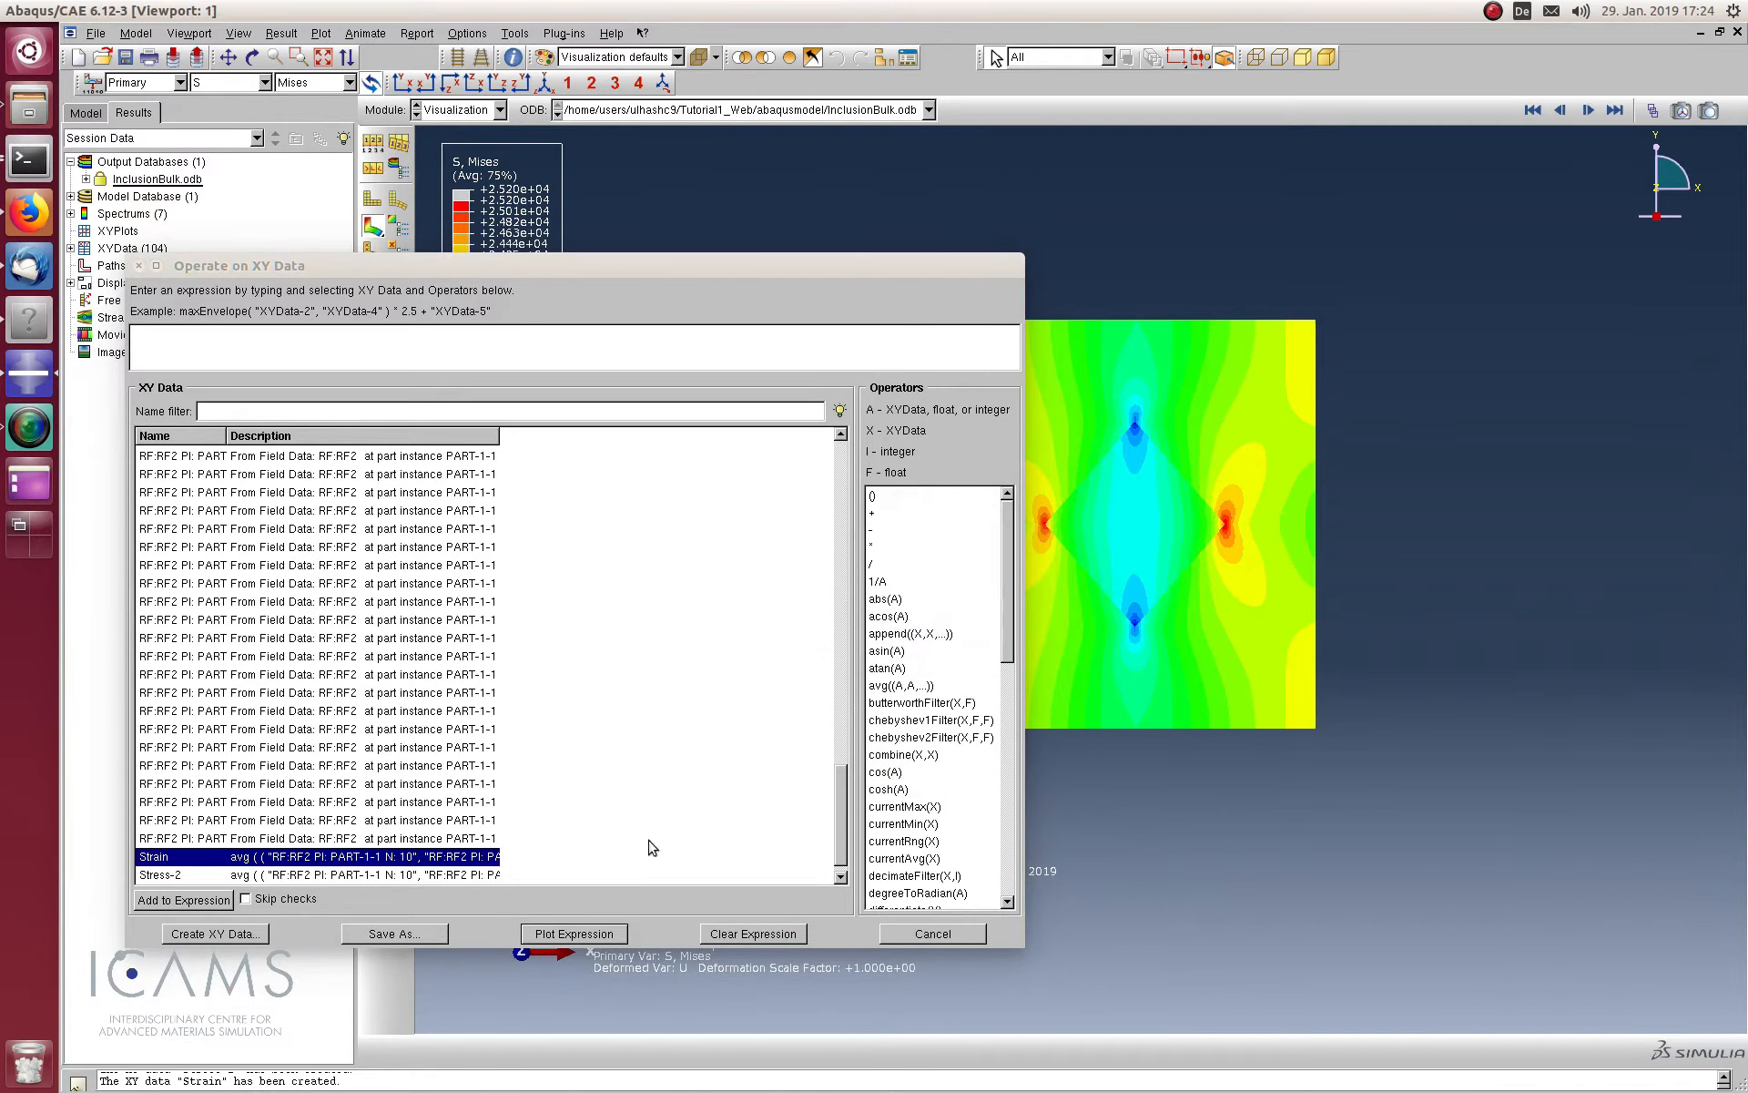
Plot the expression combine("Strain","Stress-2") and close the XY data operations dialog
click(897, 756)
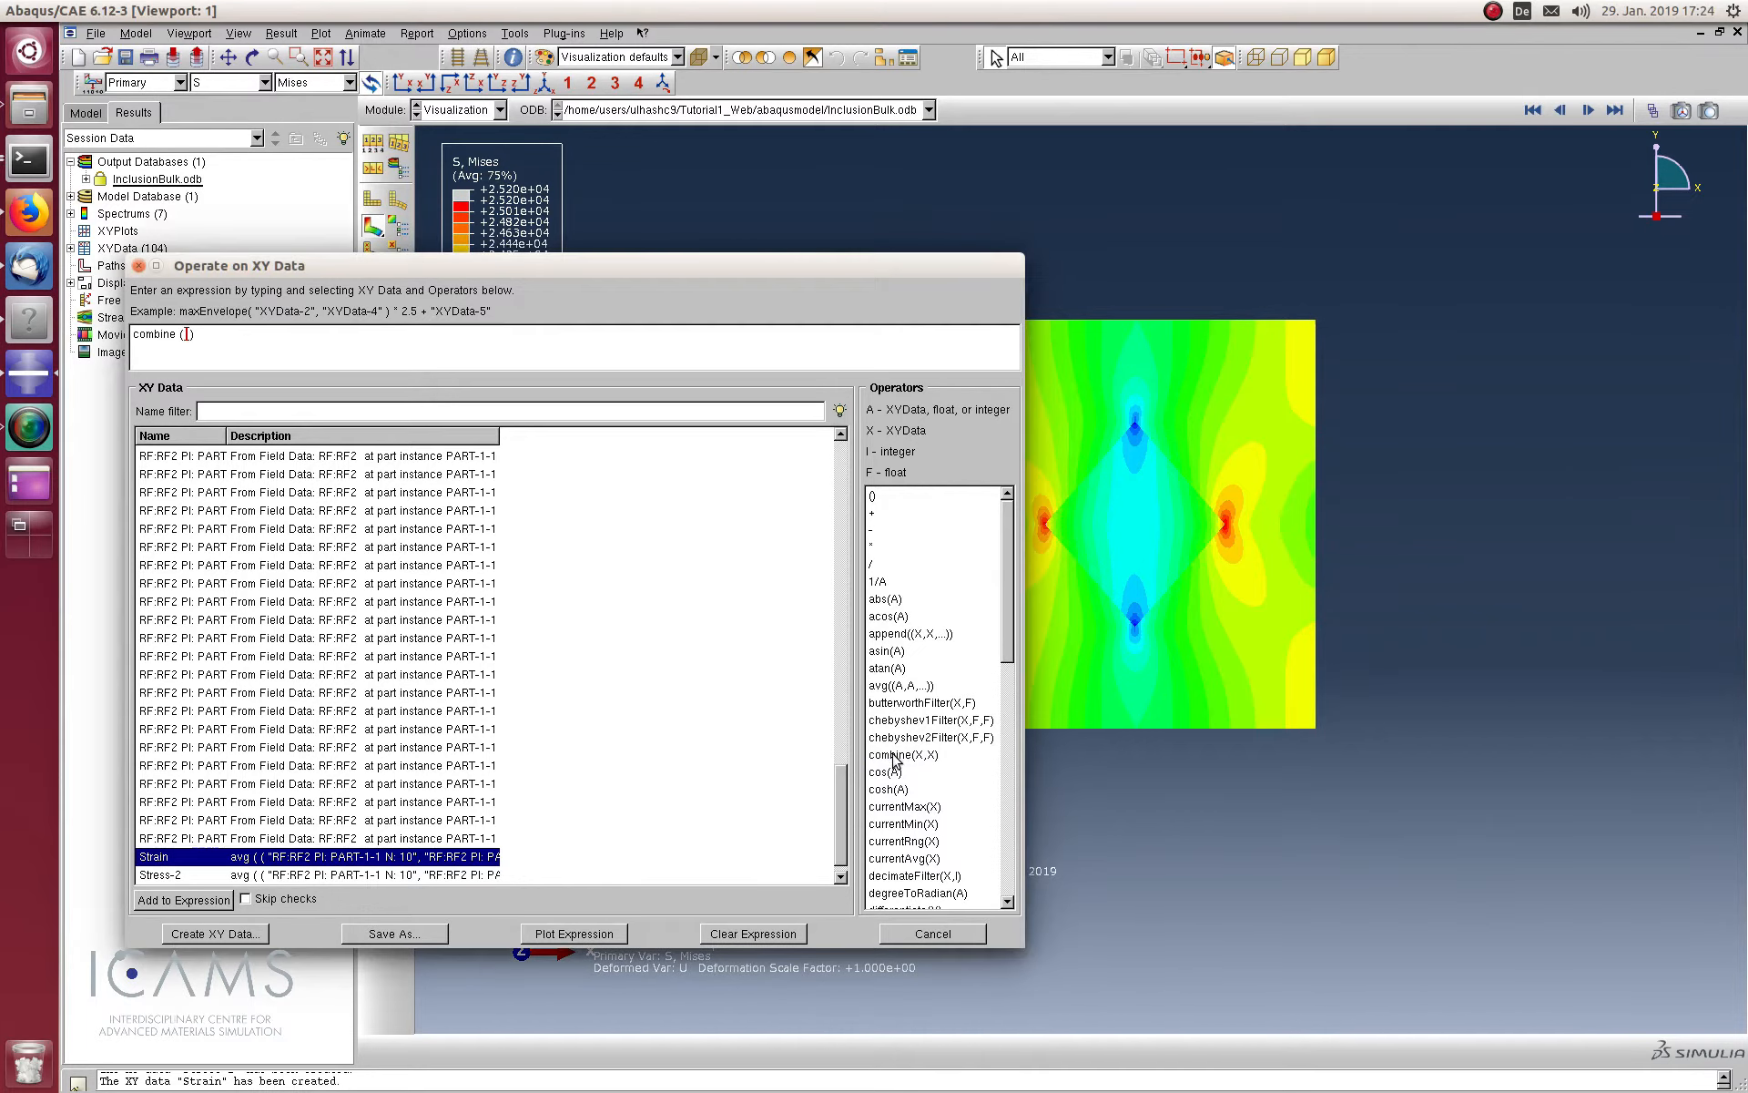
double_click(267, 861)
double_click(274, 876)
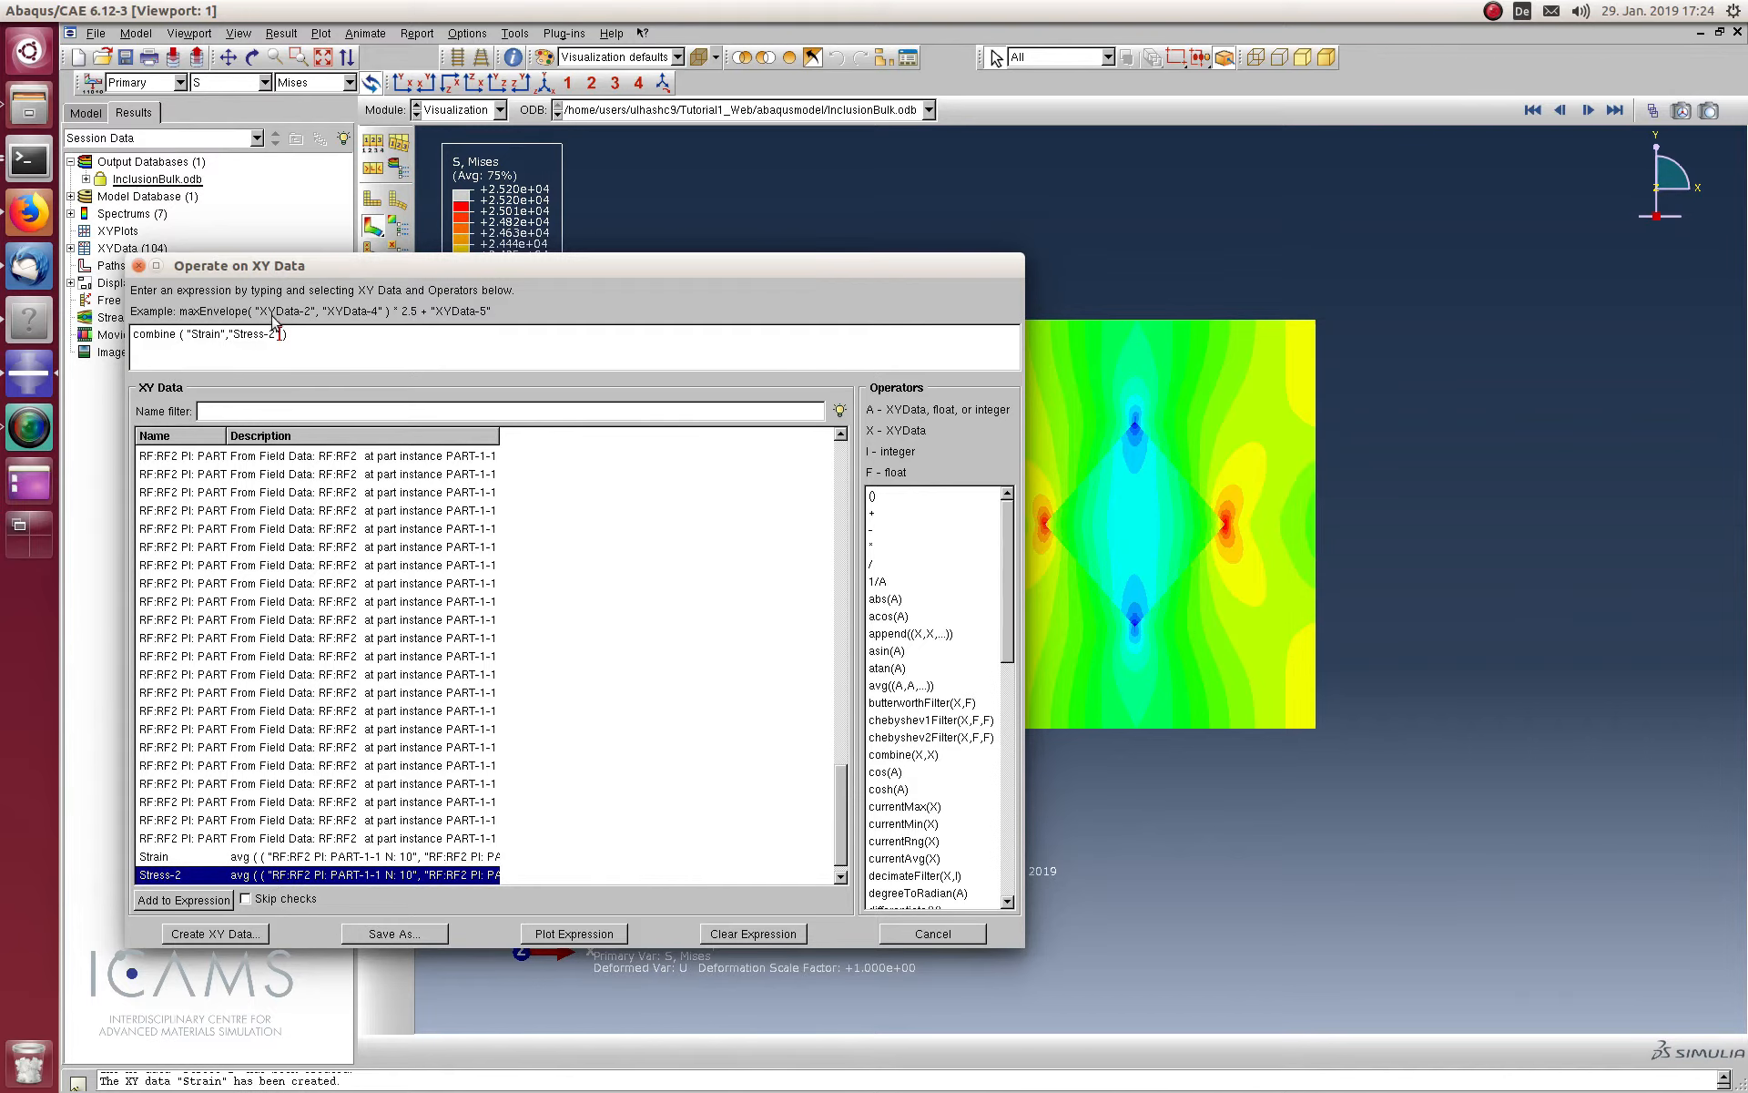
click(573, 933)
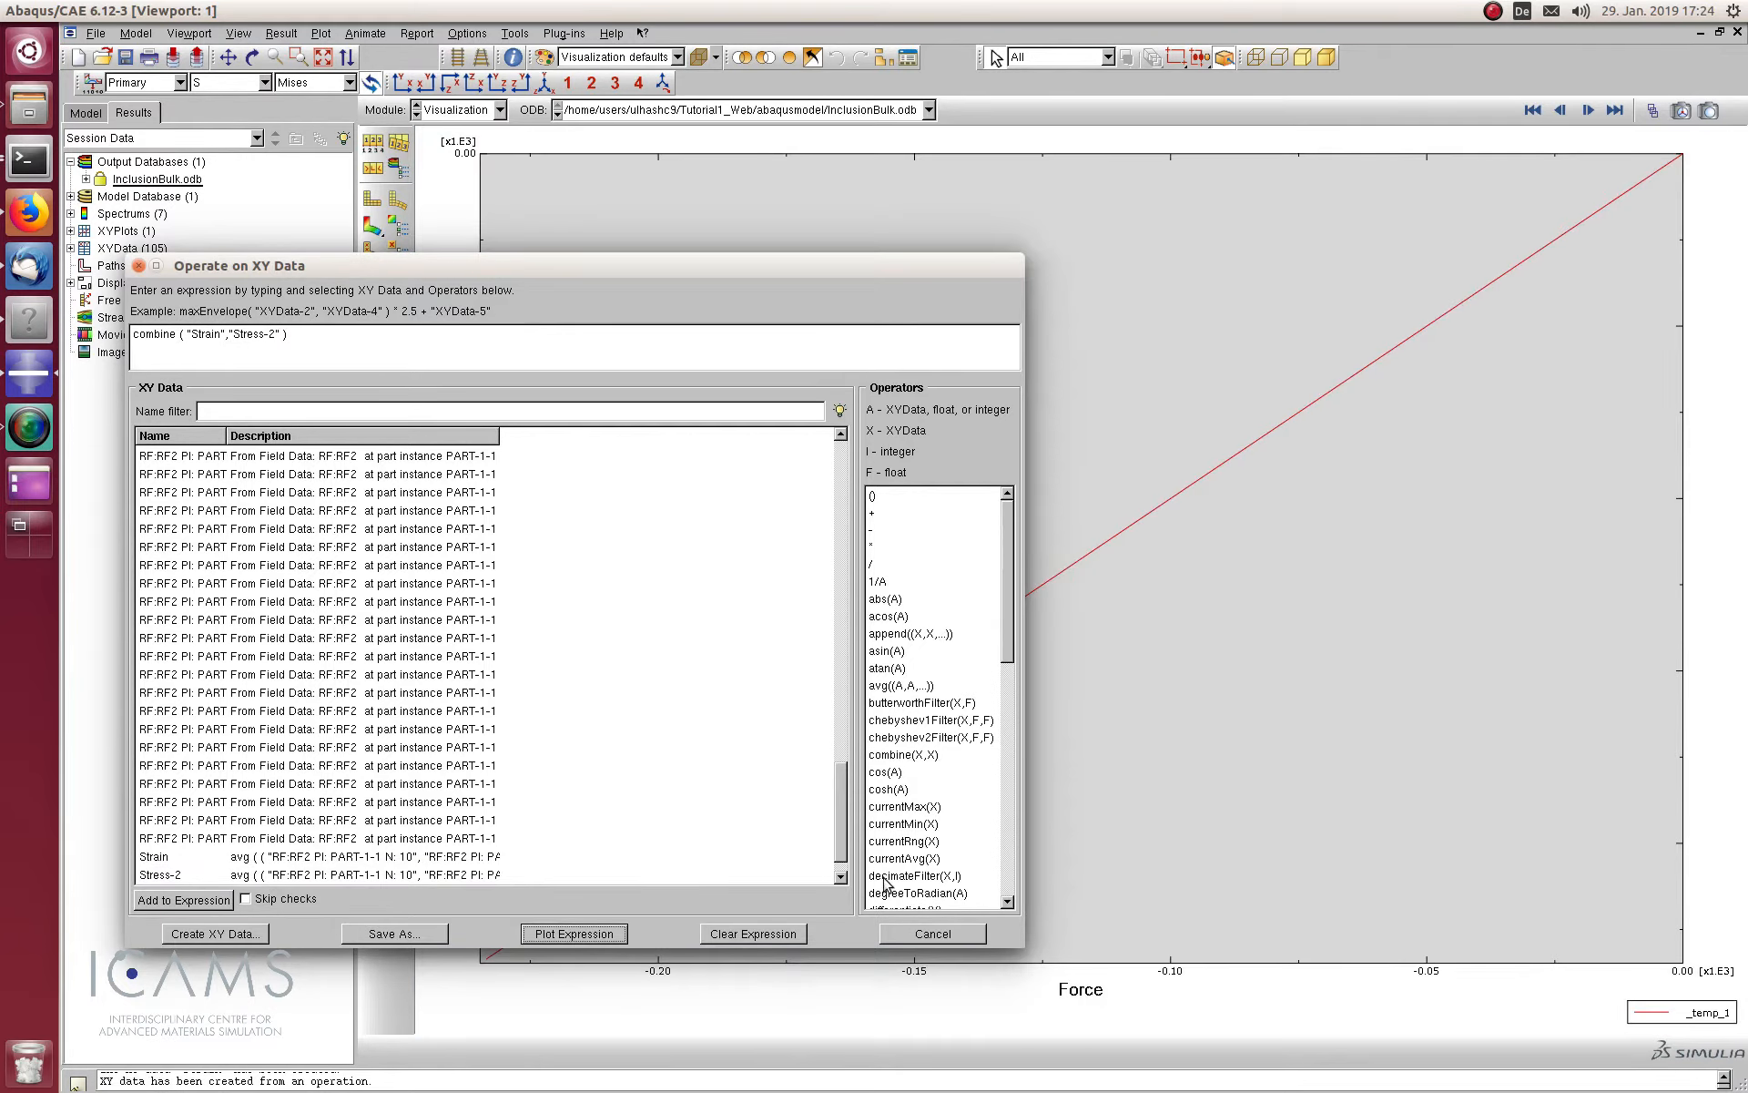
click(913, 937)
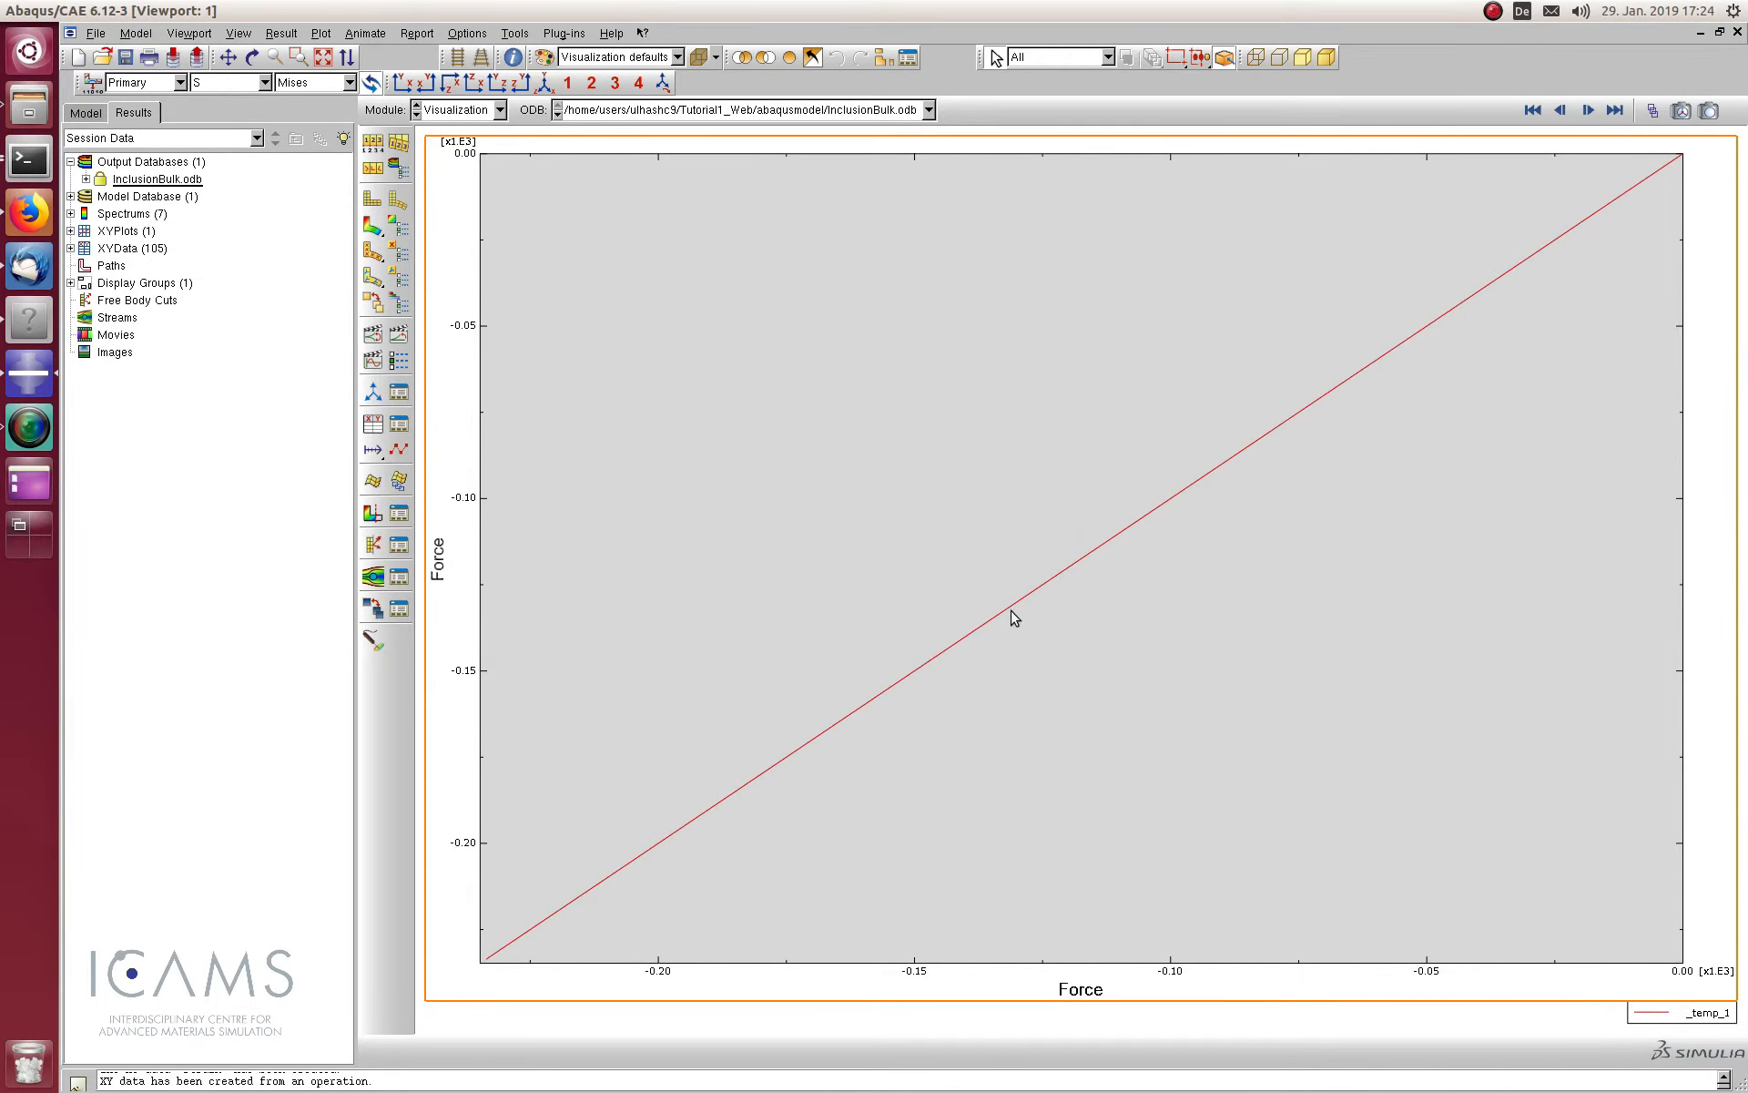
Change the plot's Y axis title to Stress S22
click(480, 593)
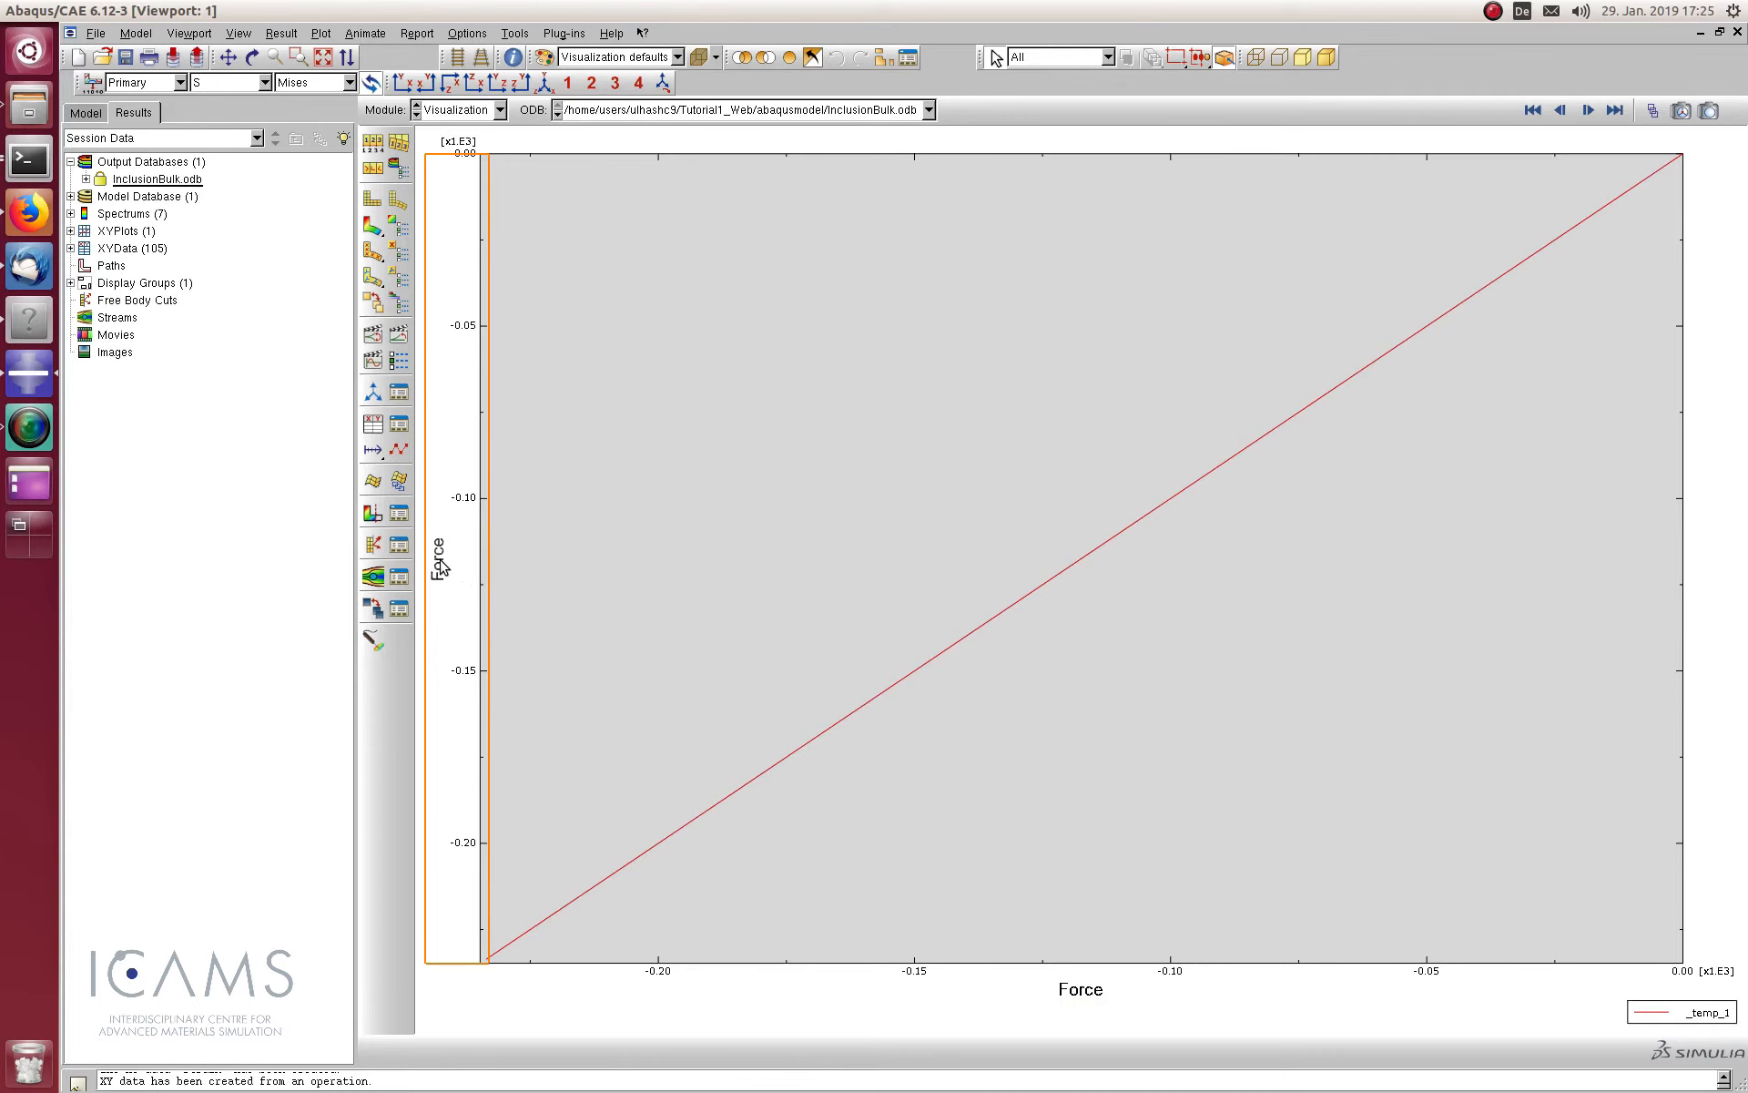
double_click(467, 570)
drag(2, 264, 905, 179)
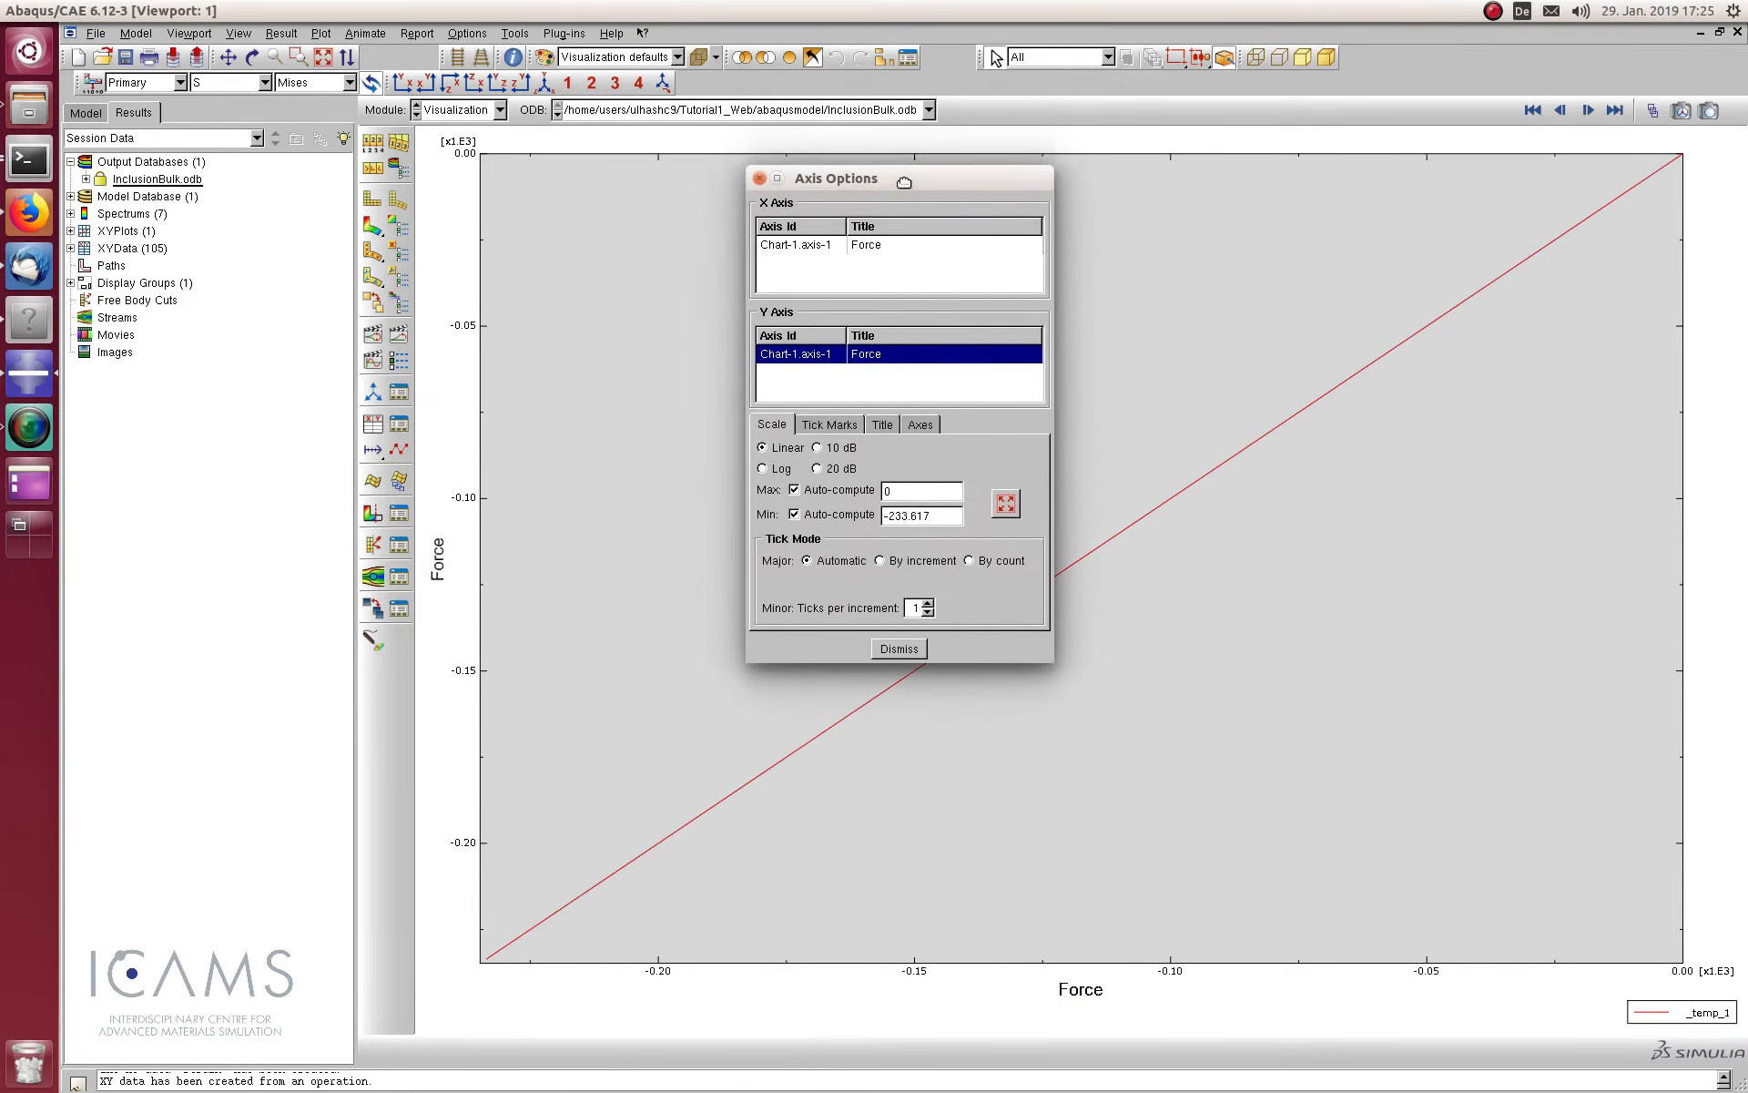
click(879, 424)
drag(802, 470, 660, 451)
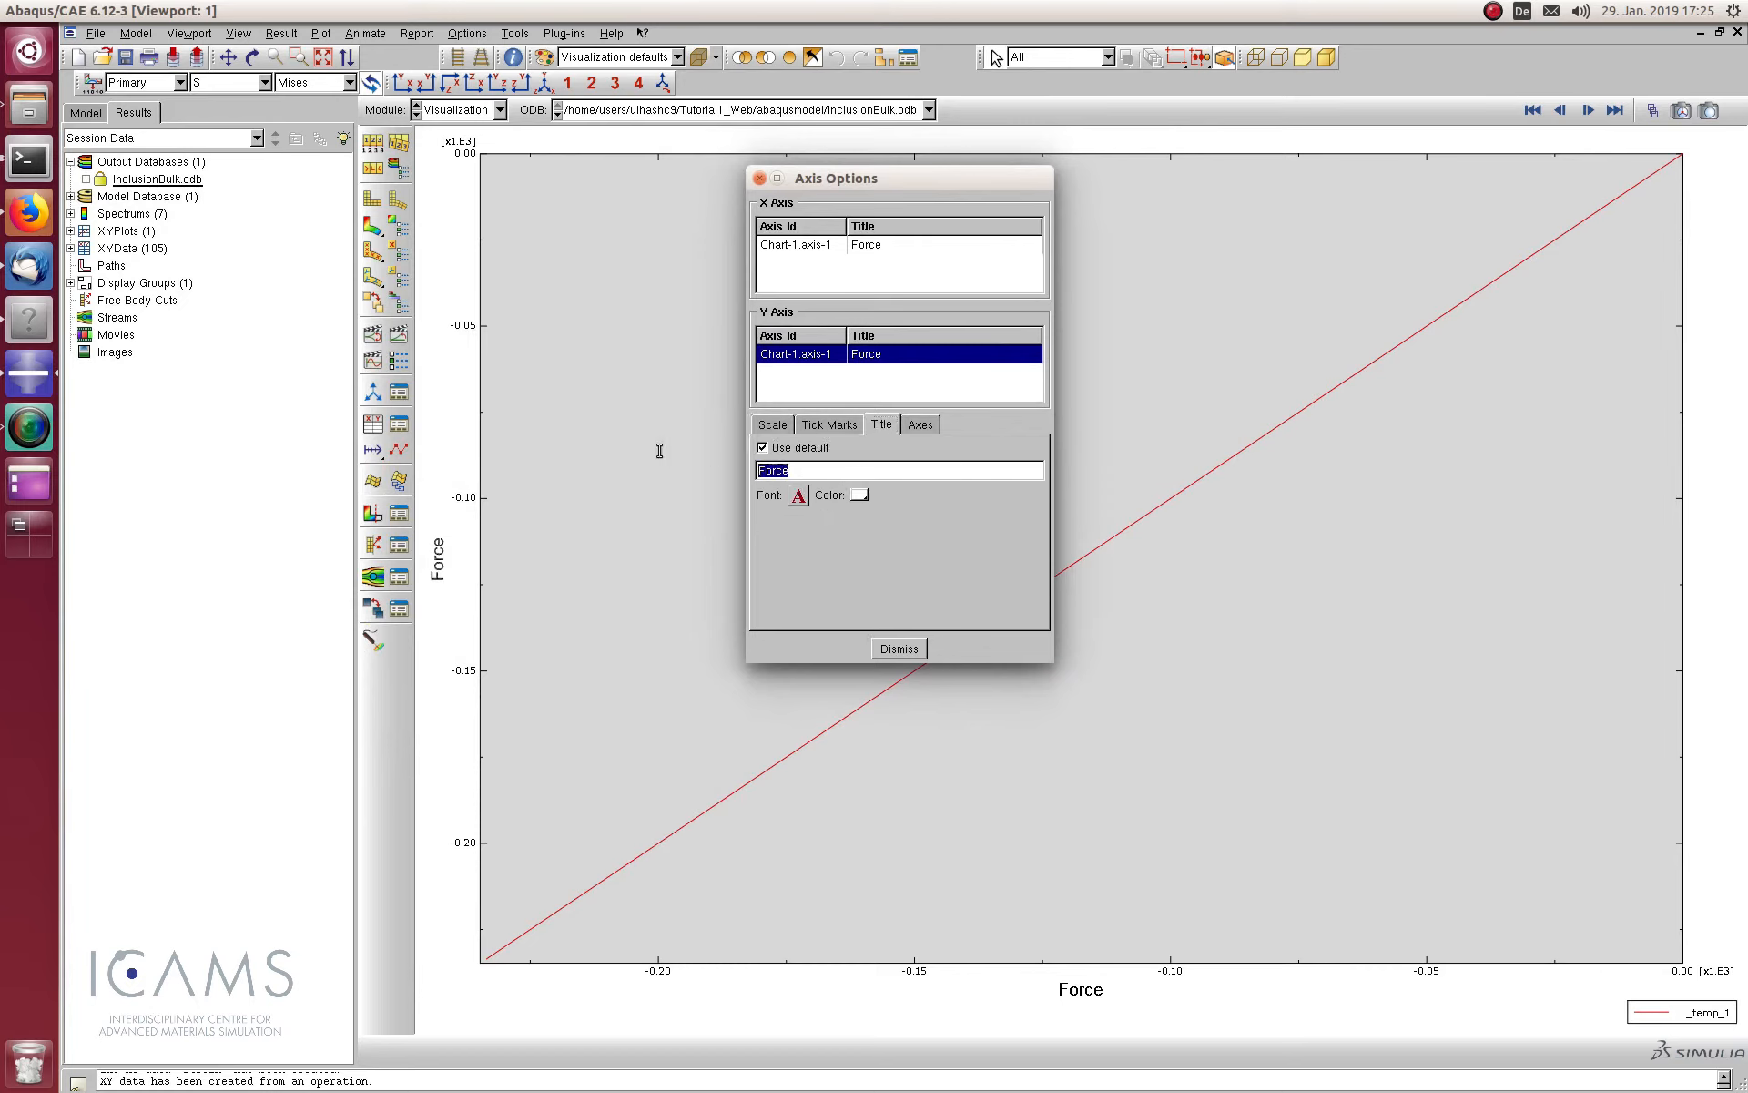
text(Stress S22)
click(917, 647)
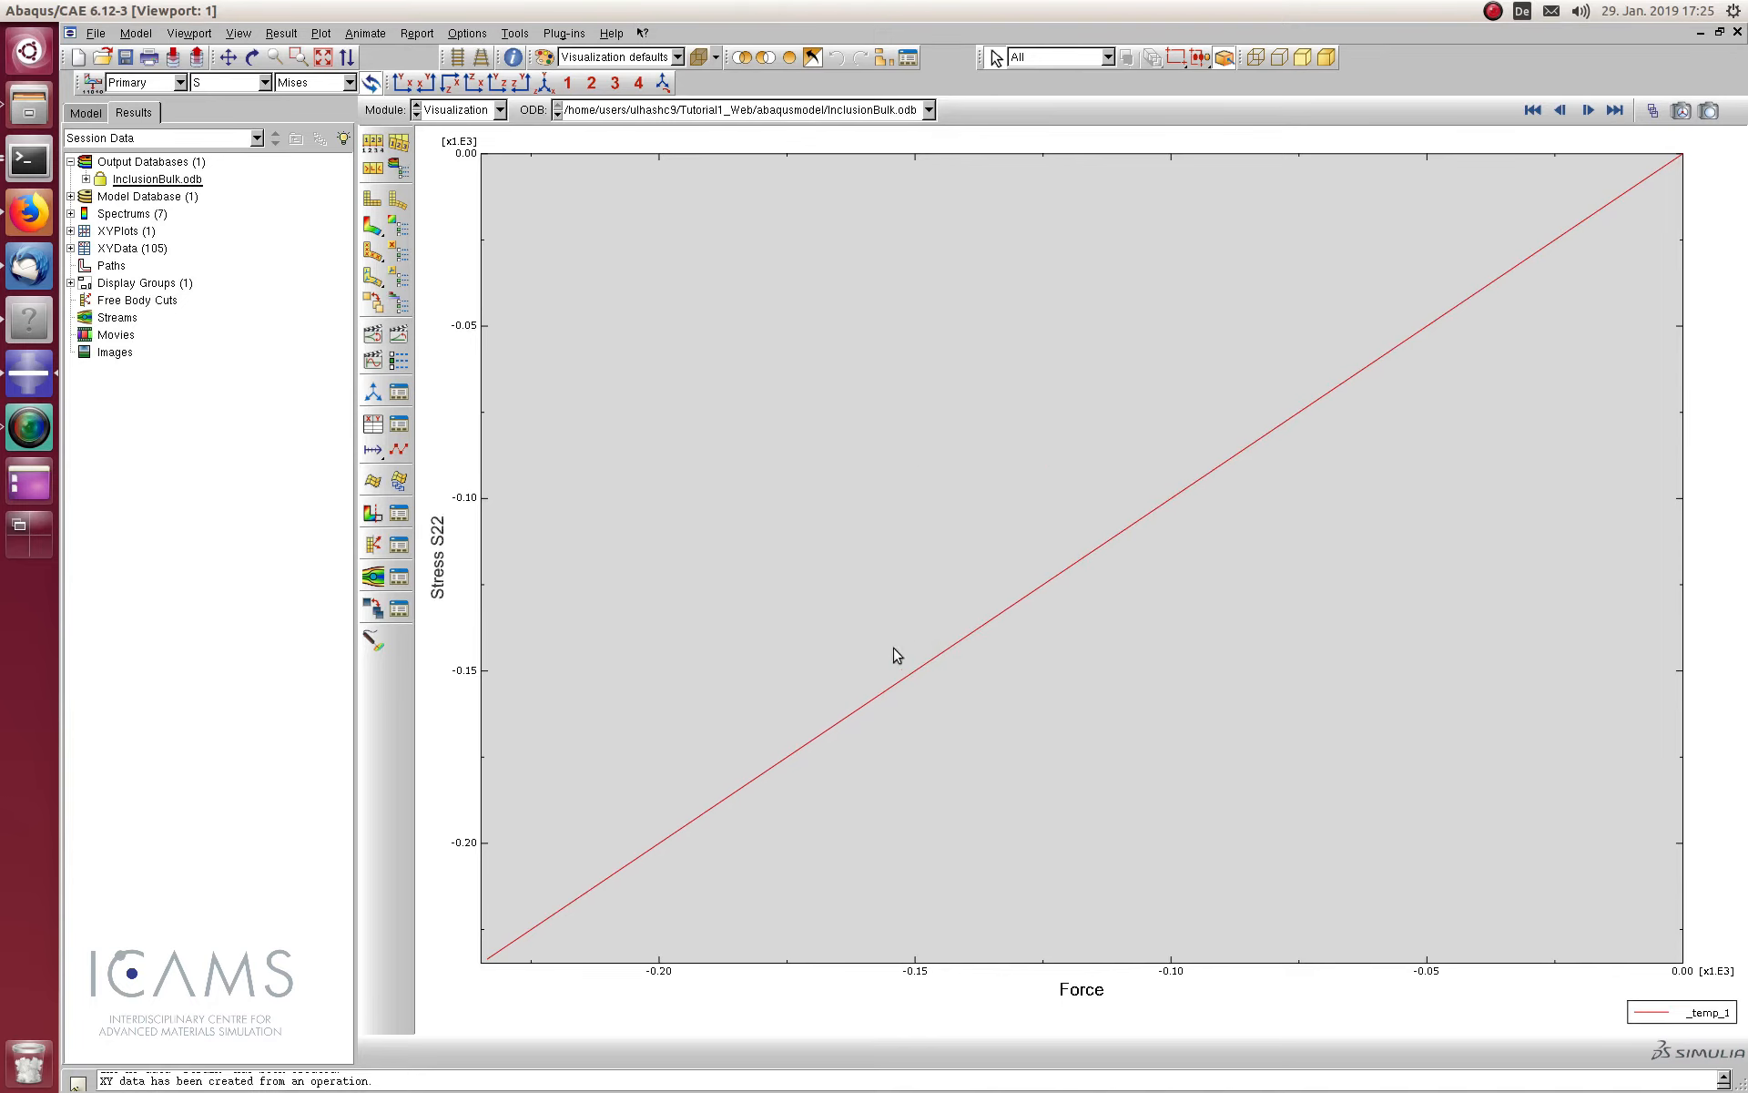
Change the plot's X axis title to Strain-S22
double_click(1082, 998)
click(881, 449)
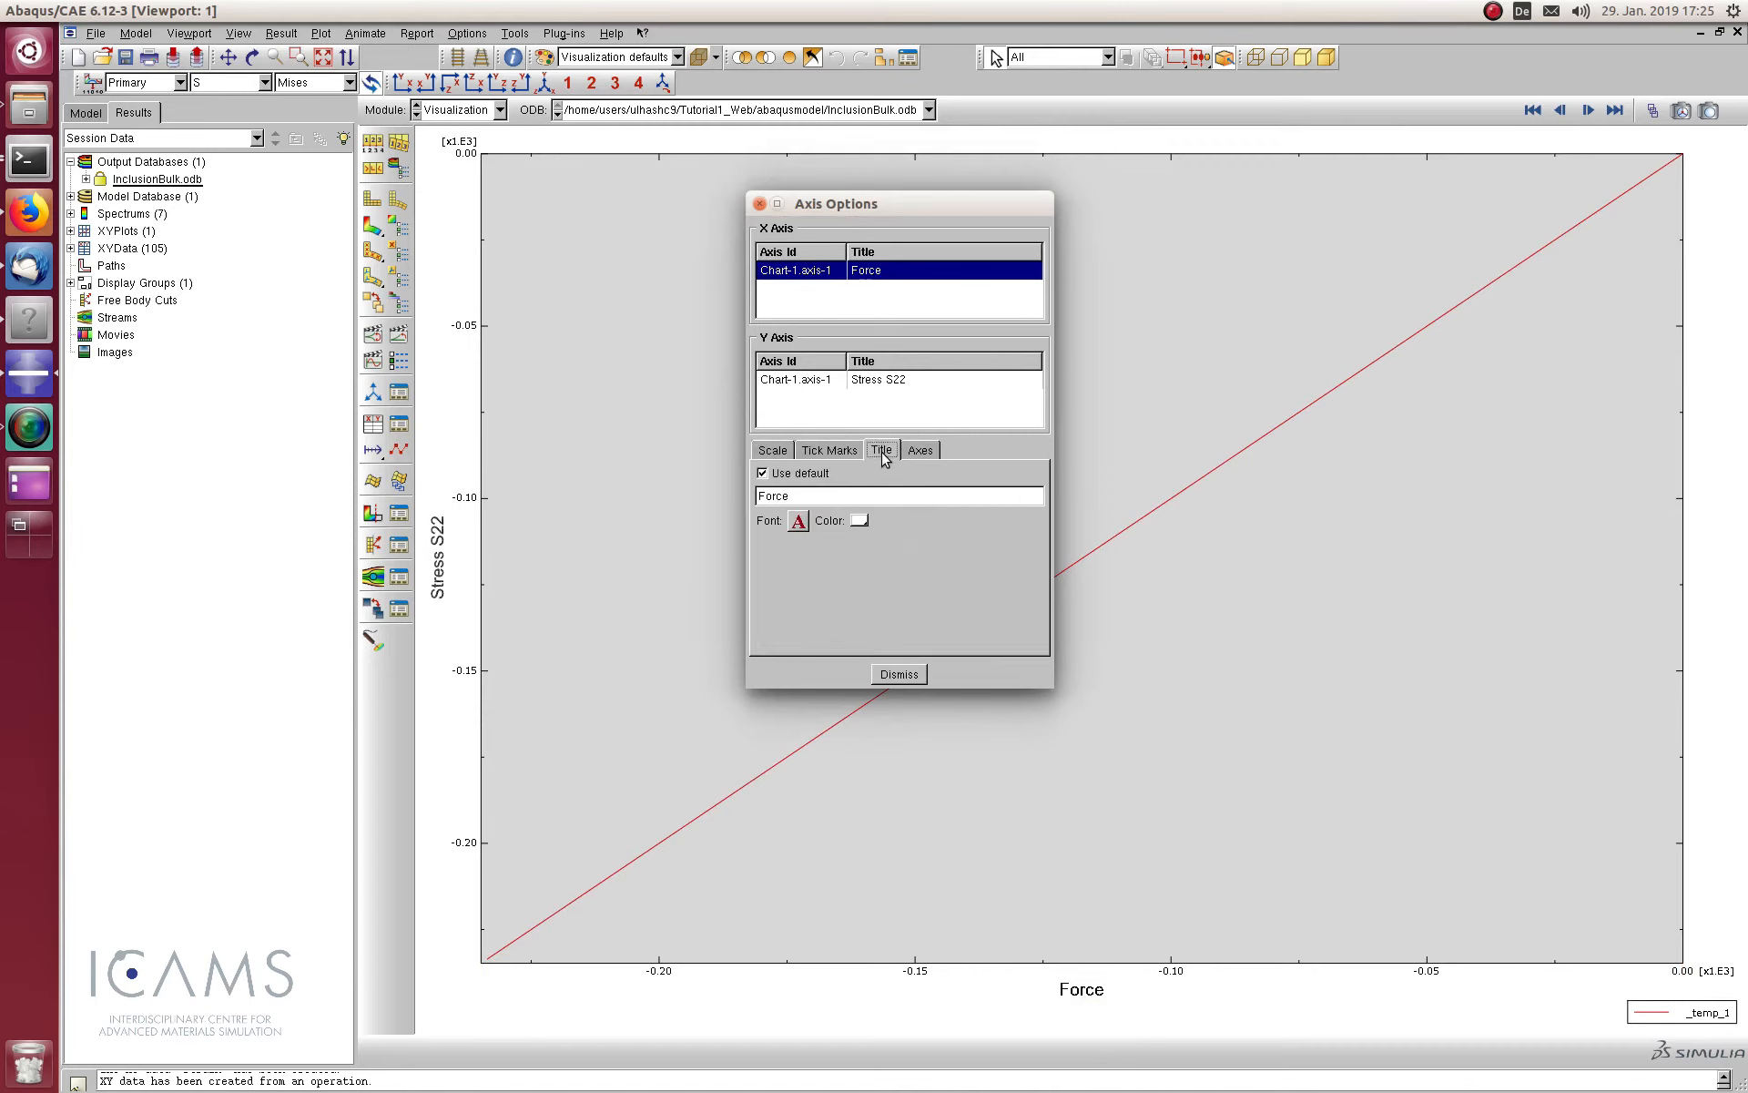
drag(856, 495, 592, 474)
text(Strain-S22)
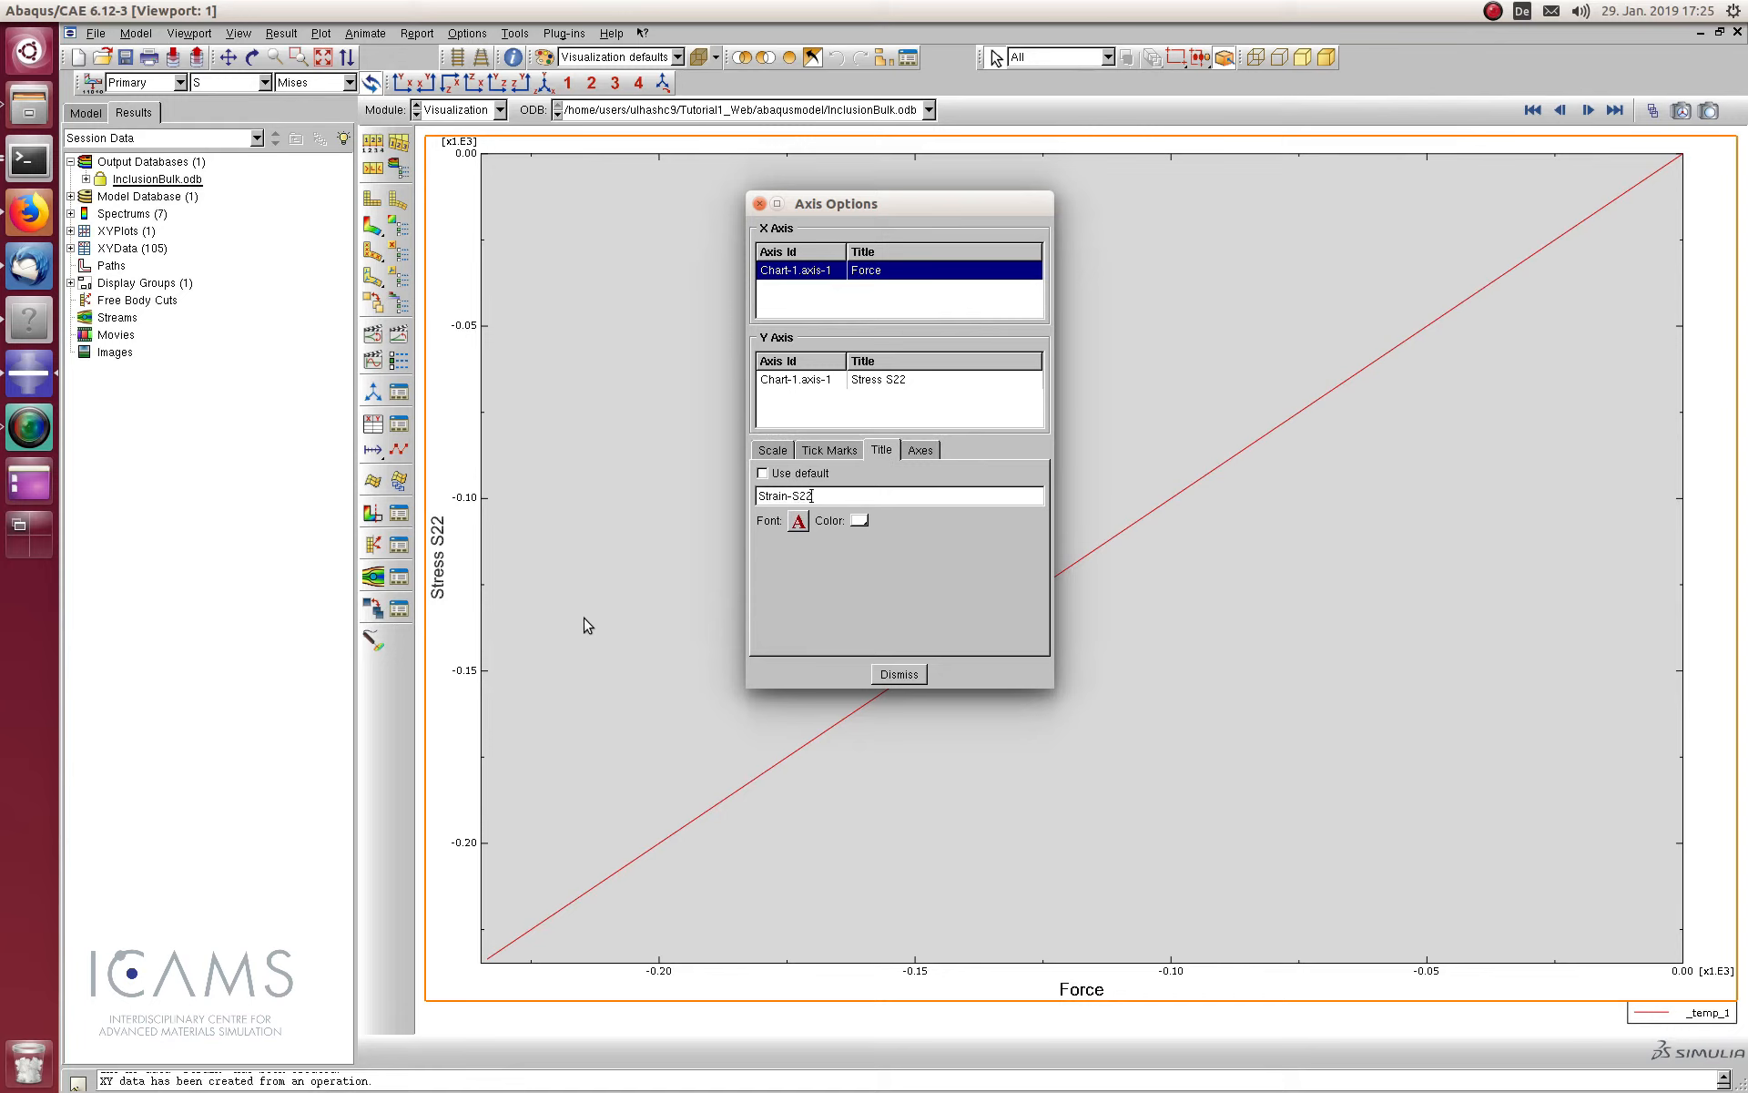
click(900, 673)
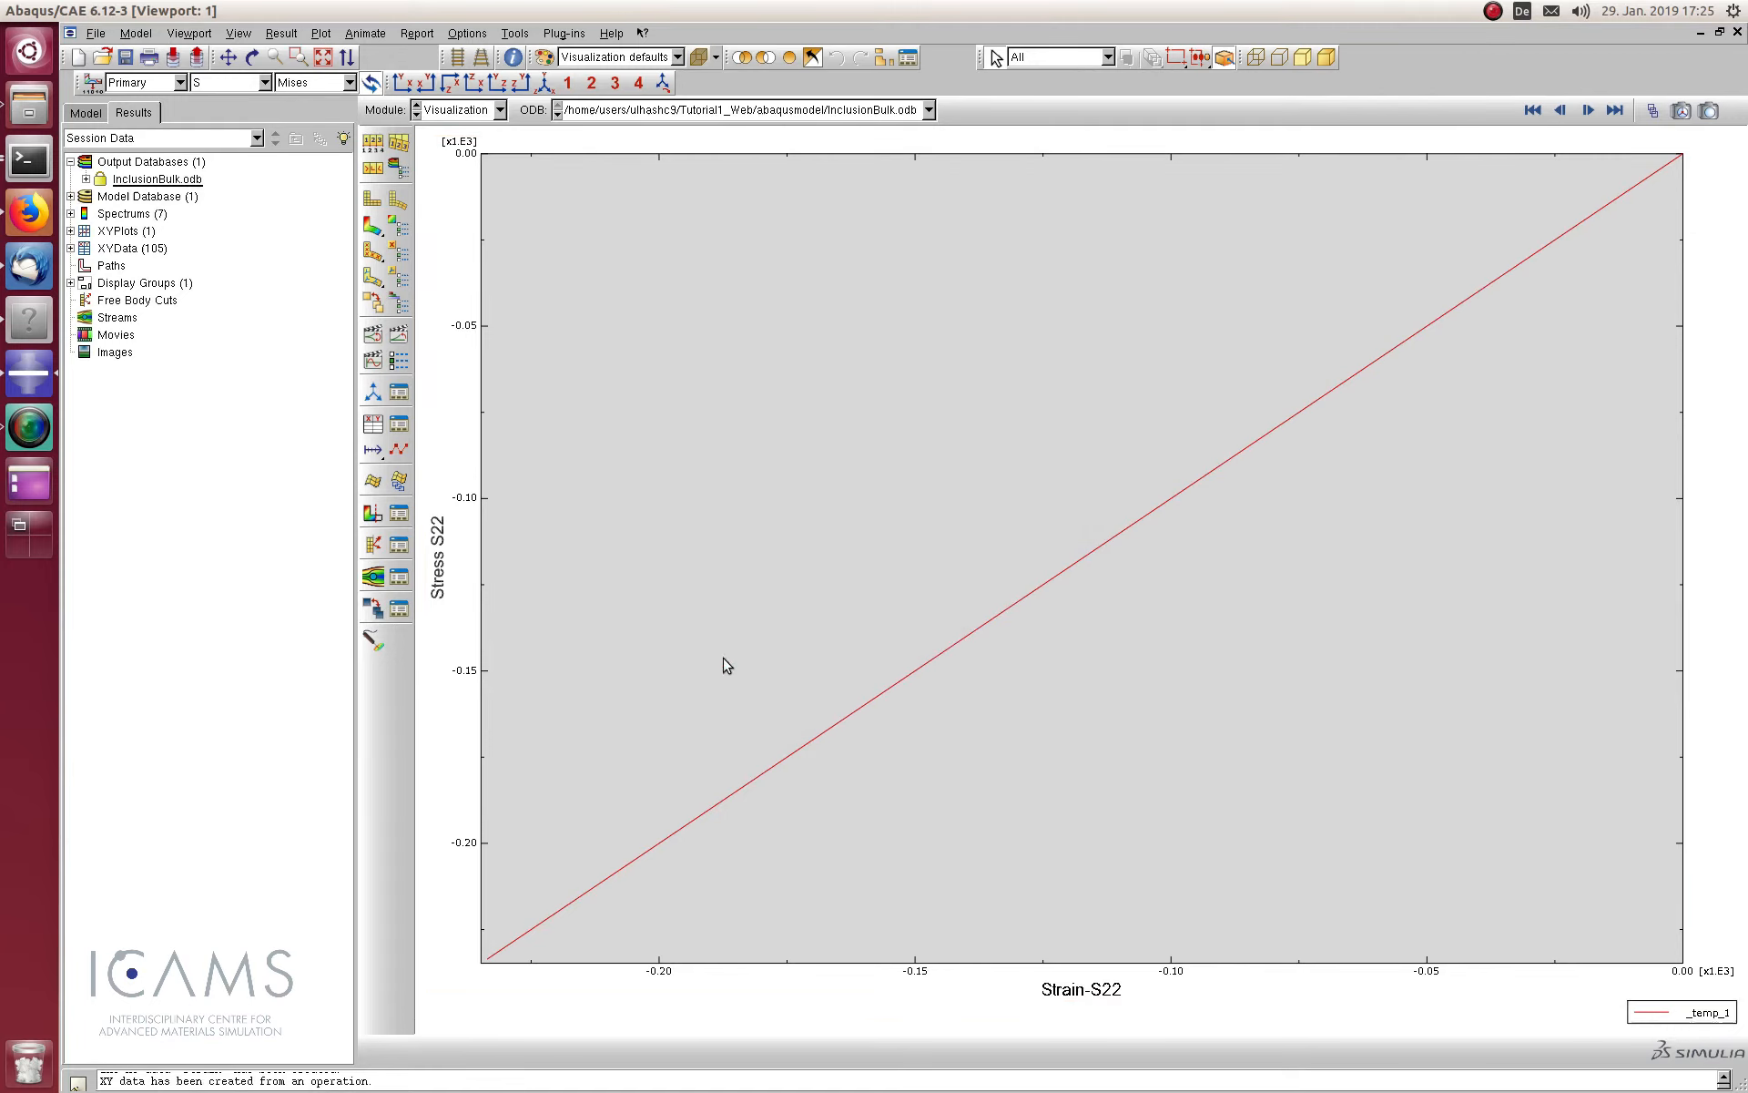